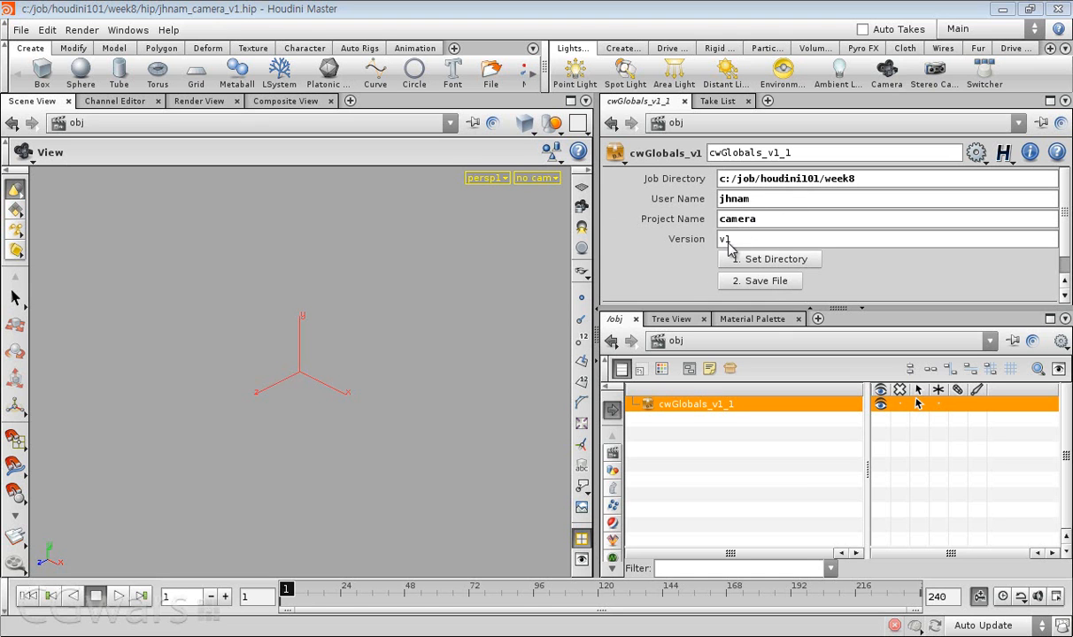
- Create a platonic solid object at the origin with its solid type set to Utah Teapot
left_click(689, 458)
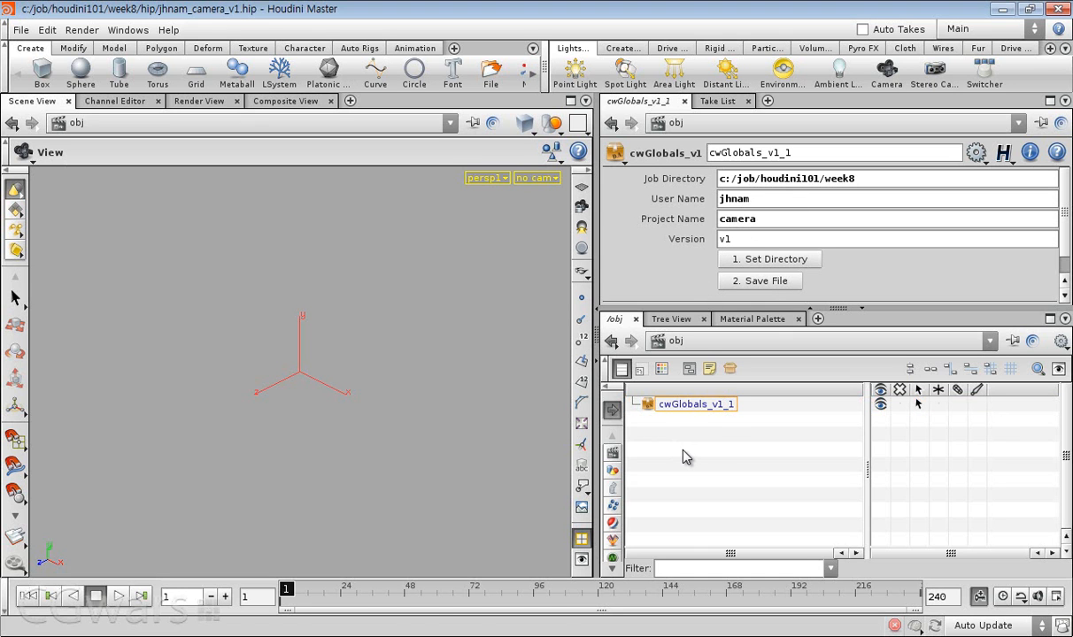
left_click(328, 71)
left_click(327, 151)
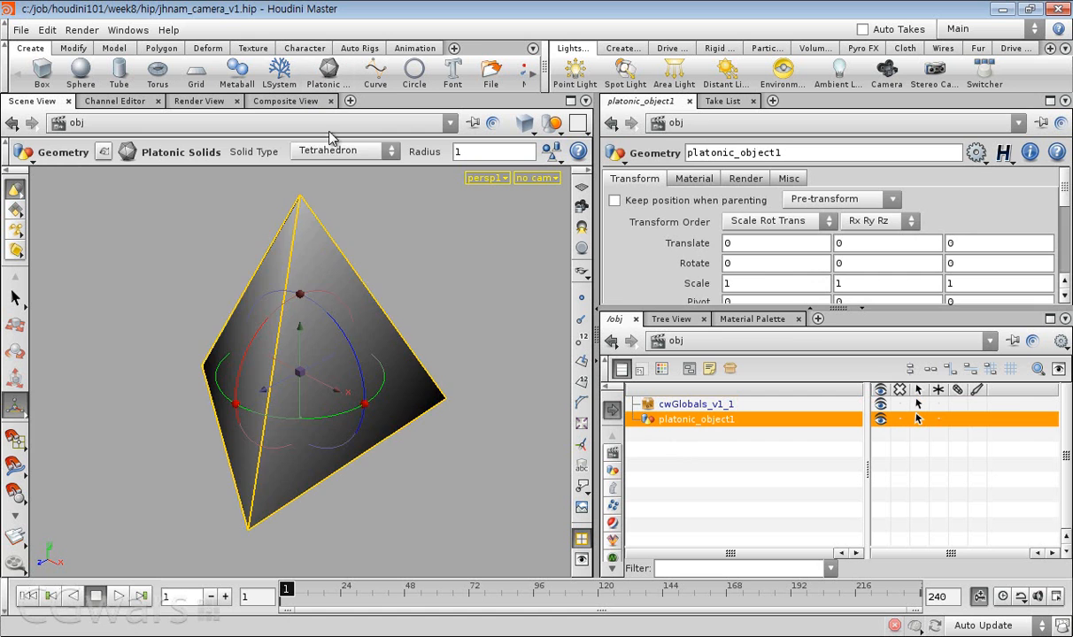
left_click(343, 259)
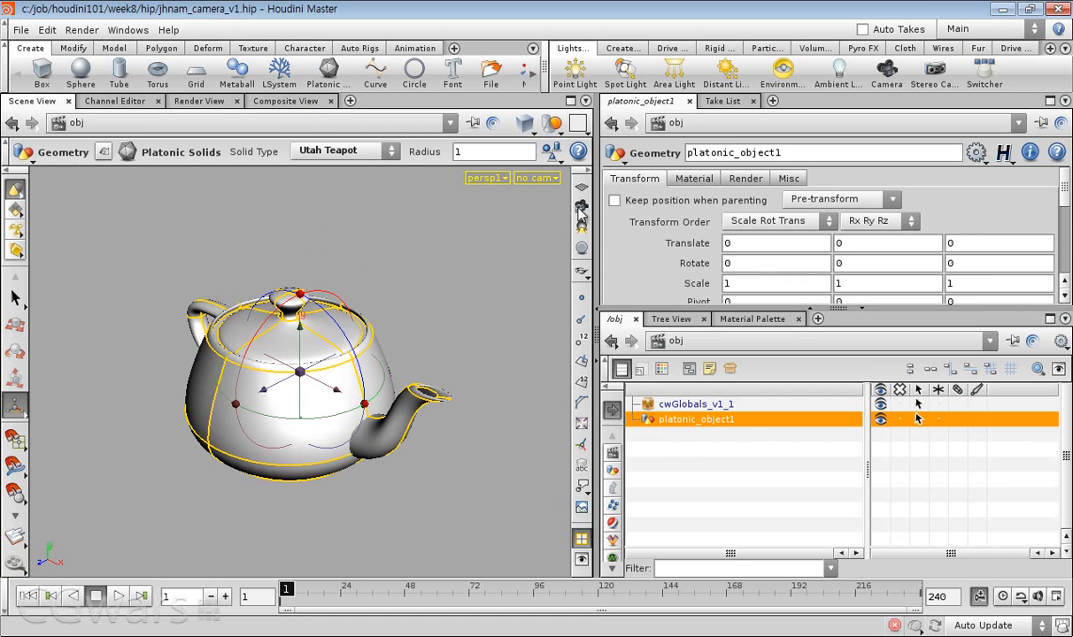
- Add a grid object and lower it to about -0.42 in Y so it lies under the teapot
left_click(196, 71)
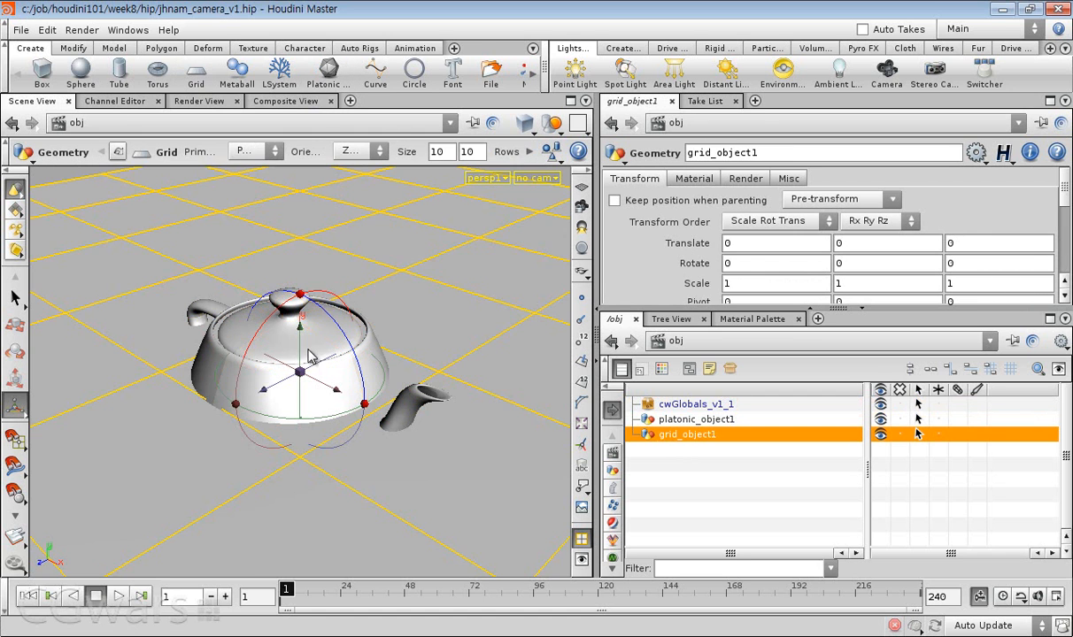
left_click_drag(301, 325, 323, 388)
right_click_drag(462, 431, 400, 499, "alt")
mouse_move(400, 498)
left_mouse_down("alt")
mouse_move(357, 376)
mouse_move(371, 509)
mouse_move(378, 501)
mouse_move(337, 484)
mouse_move(392, 488)
left_mouse_up("alt")
right_click_drag(391, 488, 451, 441)
middle_click_drag(451, 441, 343, 416)
right_click_drag(343, 416, 485, 432)
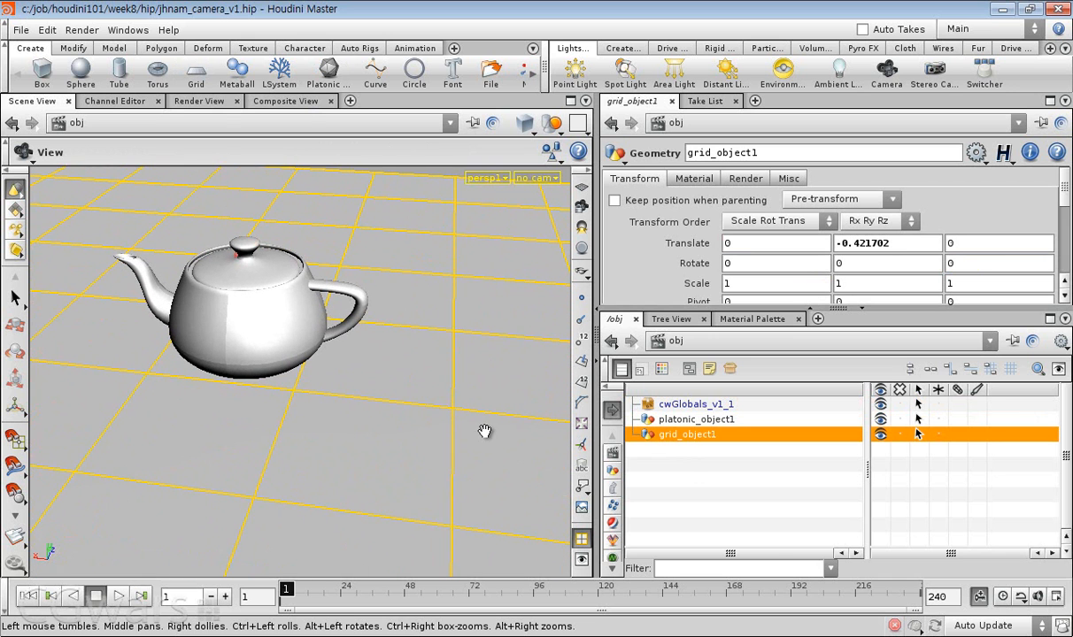
left_click(652, 469)
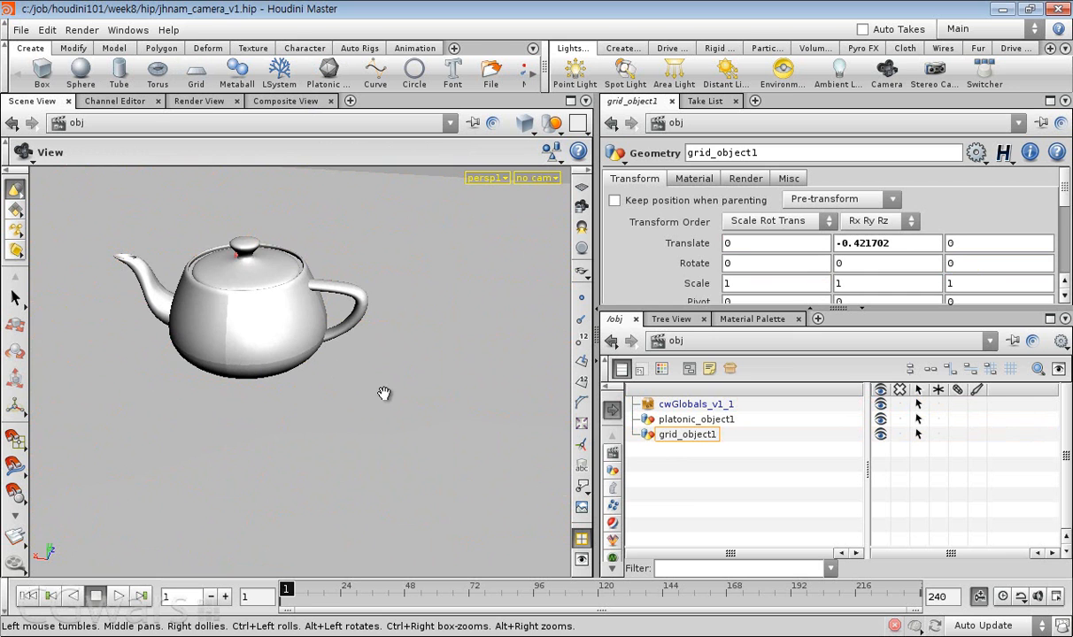
- Switch the viewport to wireframe display and show the scene in the top view
key("Tab")
key("Escape")
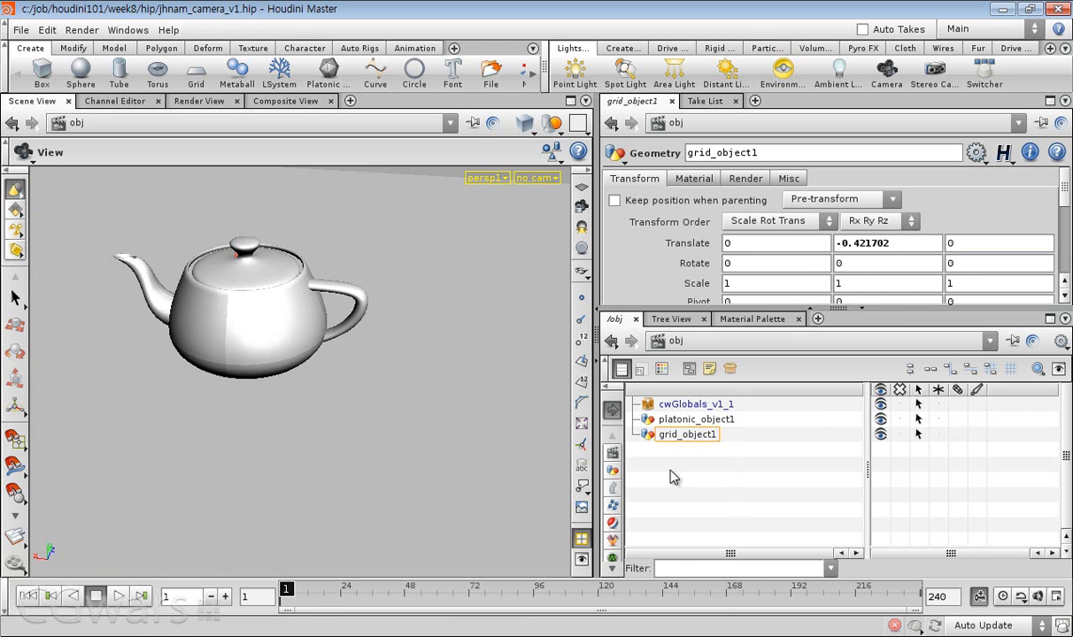
scroll(245, 370, "down", 3)
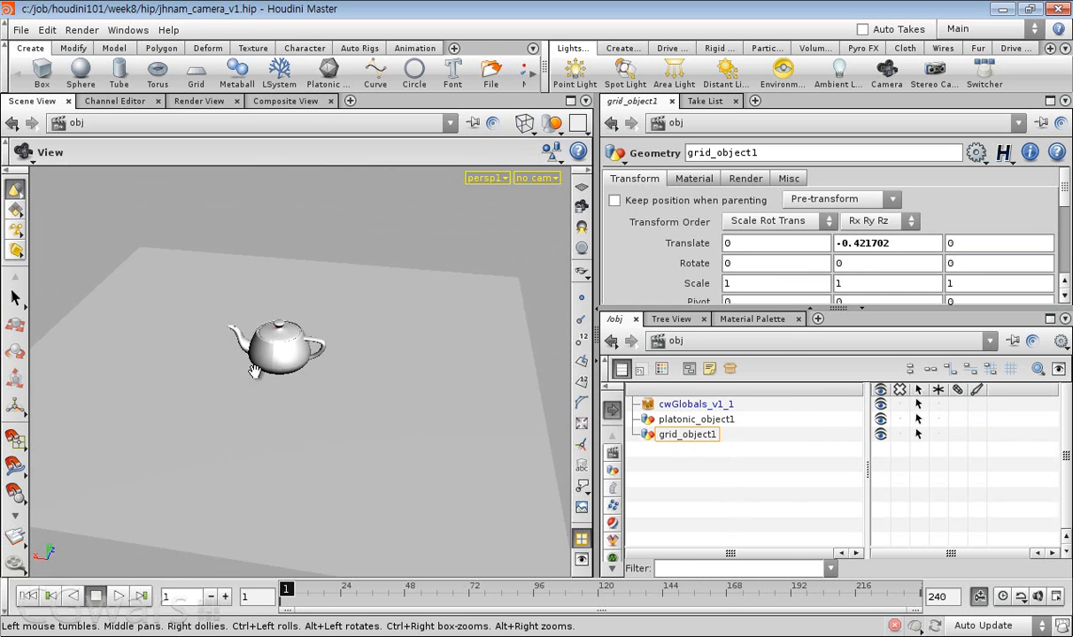
key("w")
mouse_move(290, 354)
left_mouse_down()
mouse_move(301, 412)
mouse_move(297, 350)
mouse_move(295, 426)
mouse_move(265, 450)
left_mouse_up()
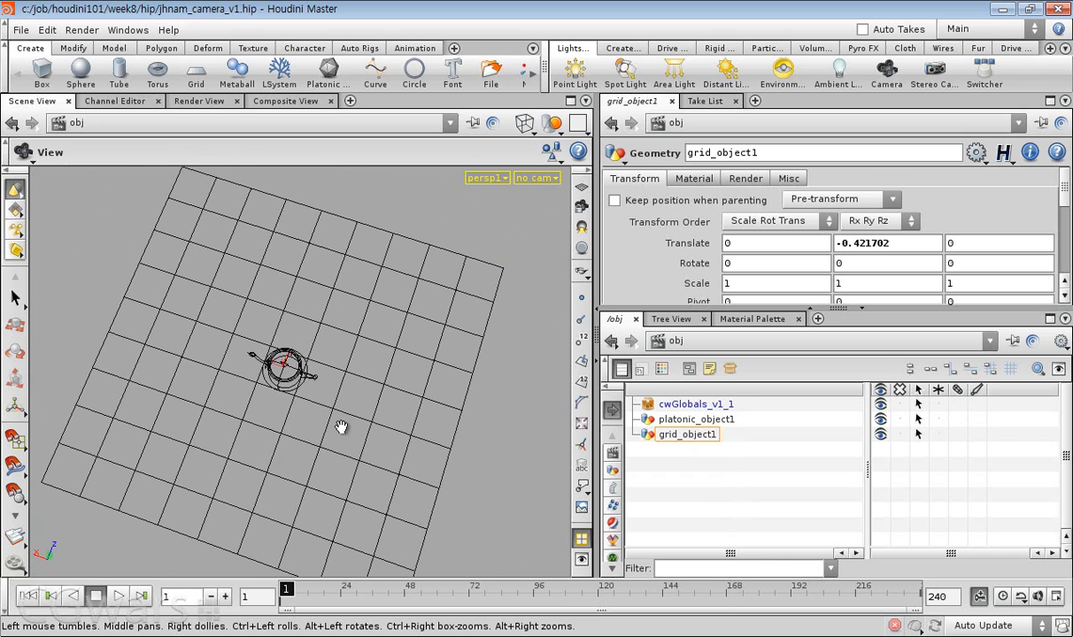
key("space+2")
right_click_drag(302, 434, 378, 455)
middle_click_drag(380, 452, 380, 426)
- Draw a closed seven-point polygon curve around the teapot on the construction plane
left_click(373, 78)
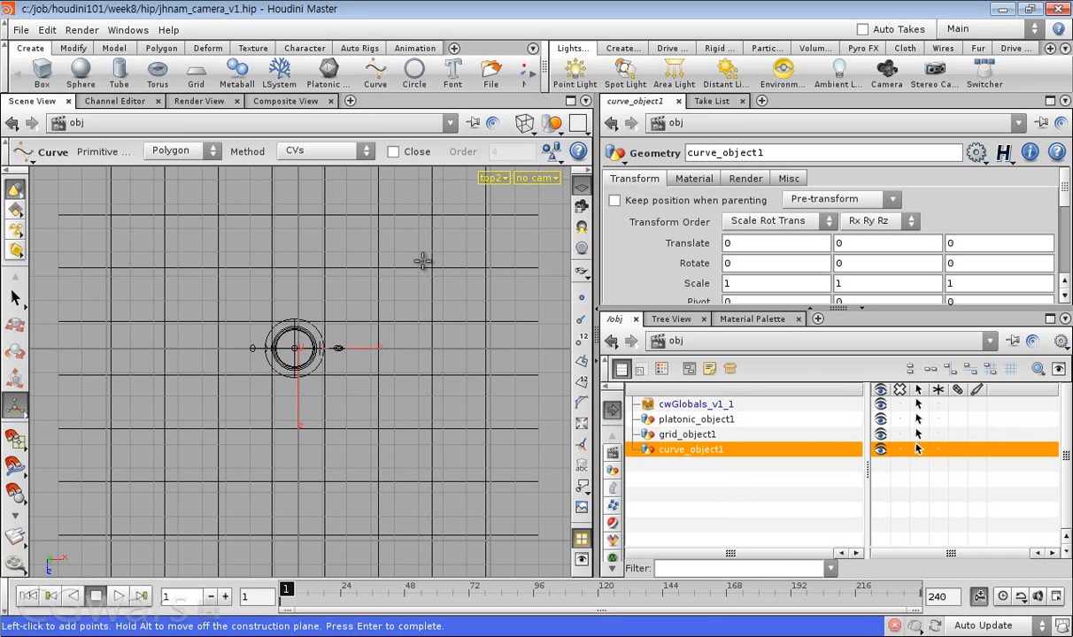
left_click(408, 236)
left_click(476, 350)
left_click(406, 518)
left_click(171, 508)
left_click(111, 370)
left_click(164, 230)
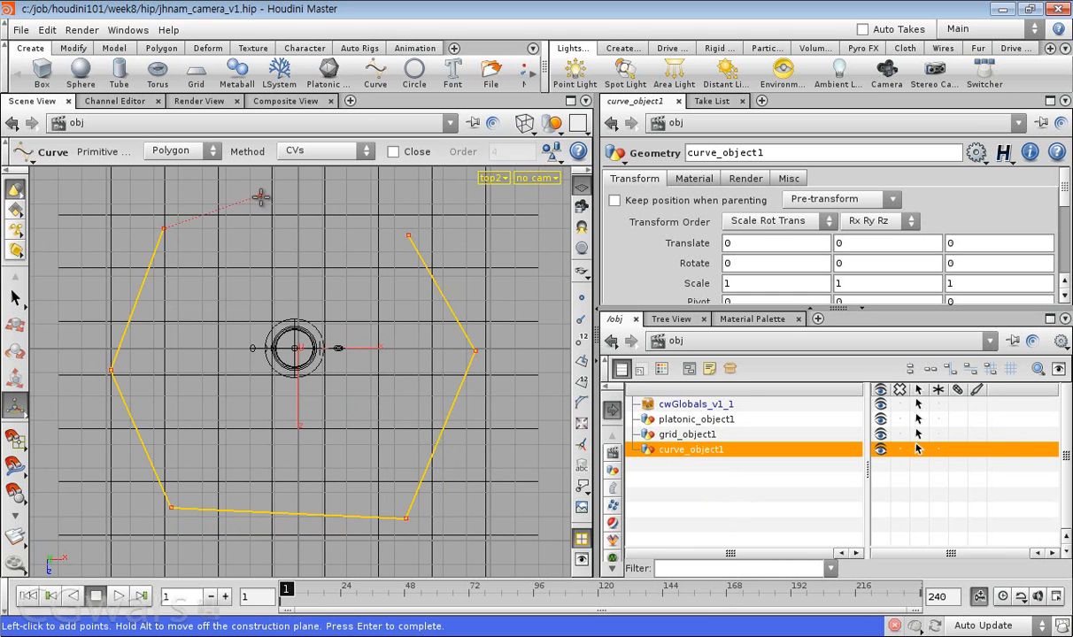
scroll(238, 232, "down", 3)
left_click(314, 222)
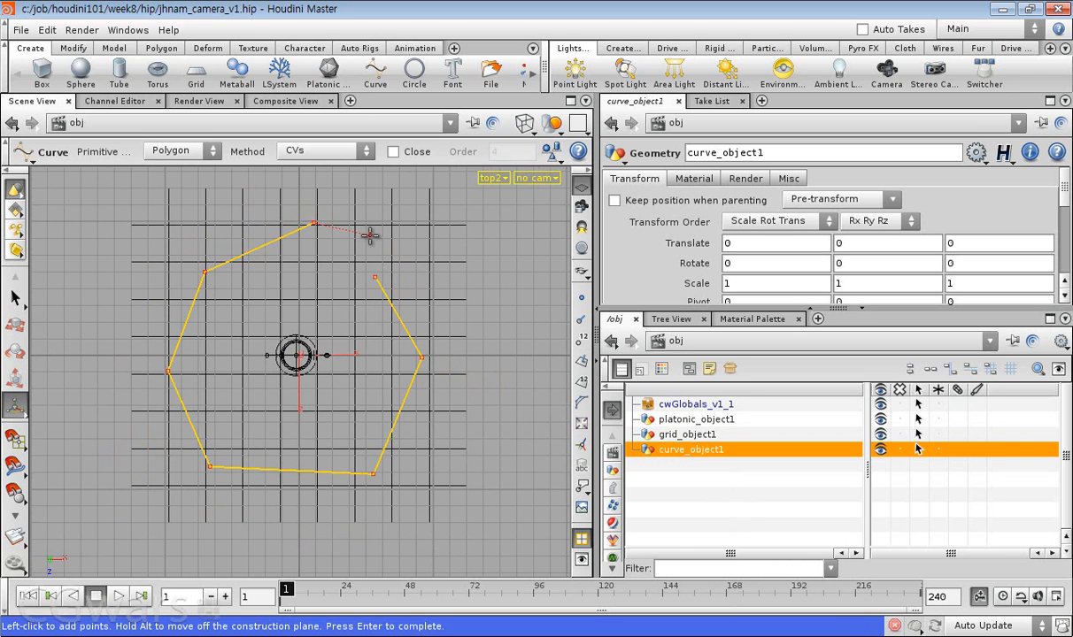
left_click(393, 151)
key("Return")
- Return to the perspective view and raise the curve object to about 1.74 in Y, above the teapot
mouse_move(351, 386)
right_mouse_down("alt")
mouse_move(318, 390)
mouse_move(367, 390)
right_mouse_up("alt")
key("space+h")
key("space+1")
key("Return")
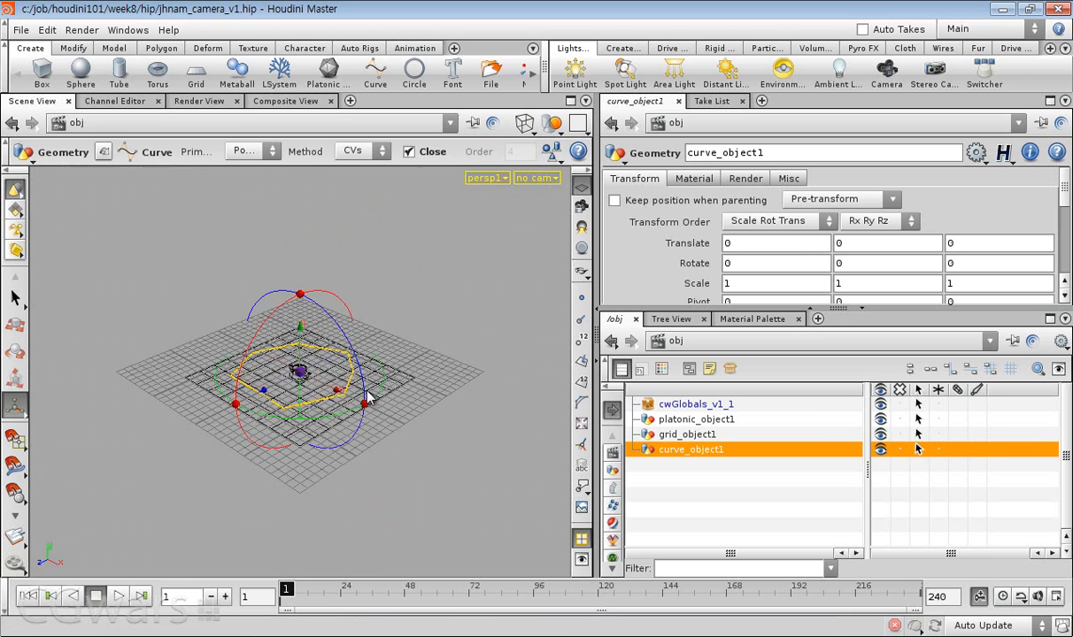
left_click_drag(299, 328, 312, 304)
left_click_drag(324, 349, 345, 302, "alt")
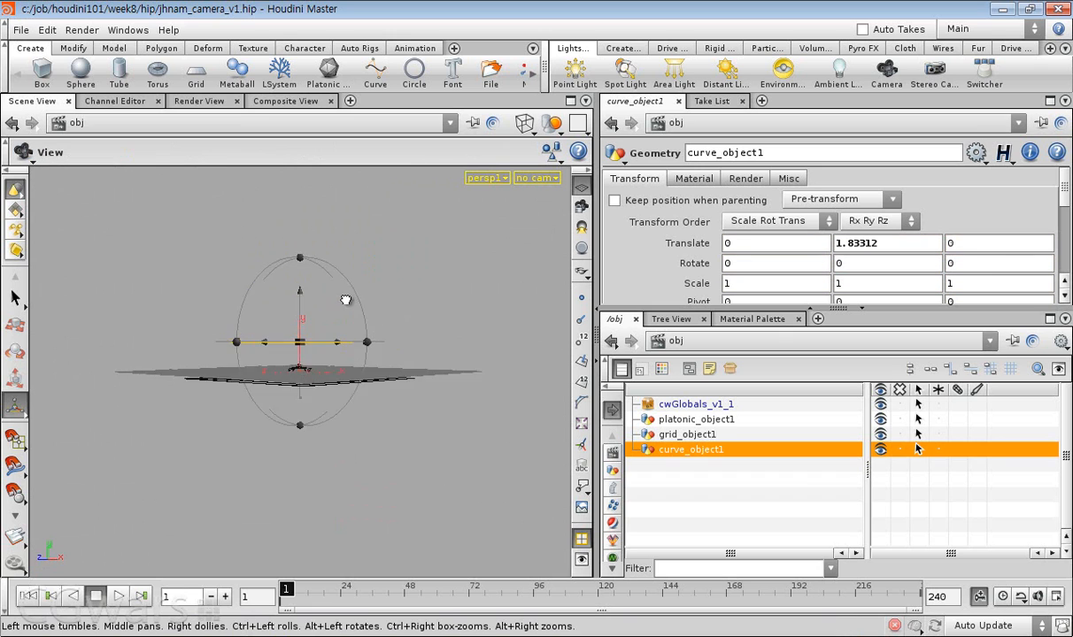
right_click_drag(345, 302, 527, 273, "alt")
left_click_drag(299, 227, 299, 232)
left_click_drag(332, 270, 383, 342, "alt")
right_click_drag(383, 343, 337, 382, "alt")
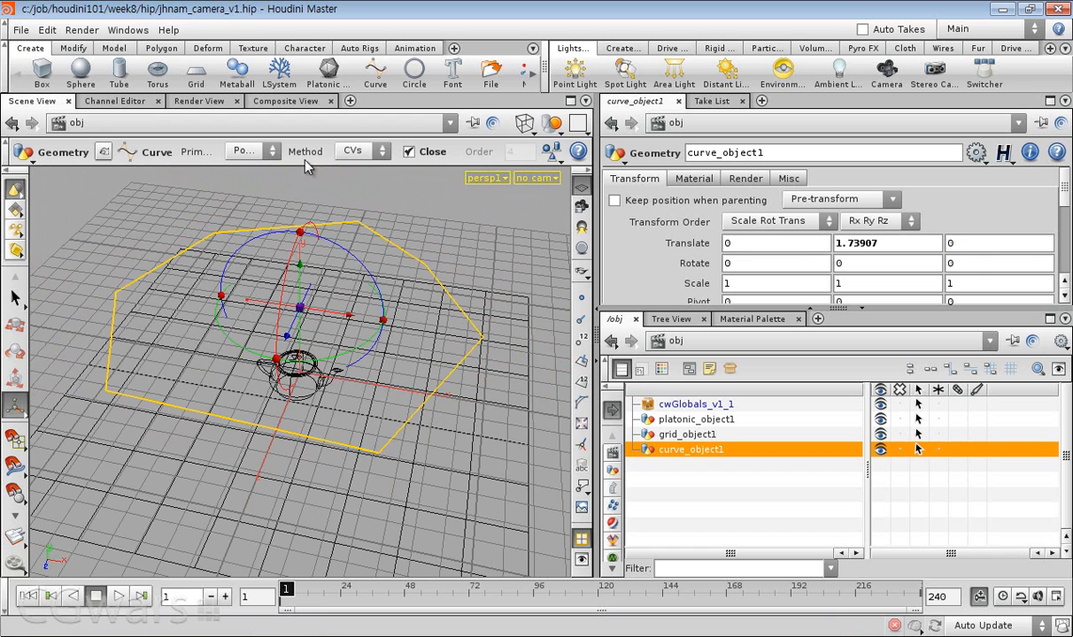
- Change the closed curve's primitive type from polygon to NURBS to smooth it into a loop
left_click(236, 153)
left_click(241, 183)
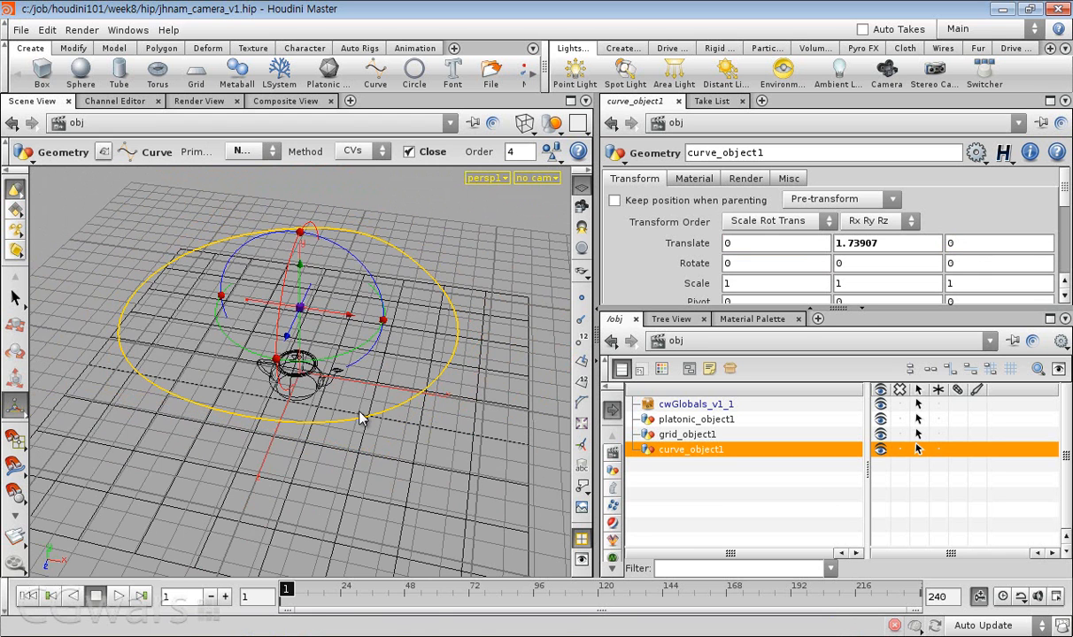
left_click_drag(369, 419, 374, 385, "alt")
key("Escape")
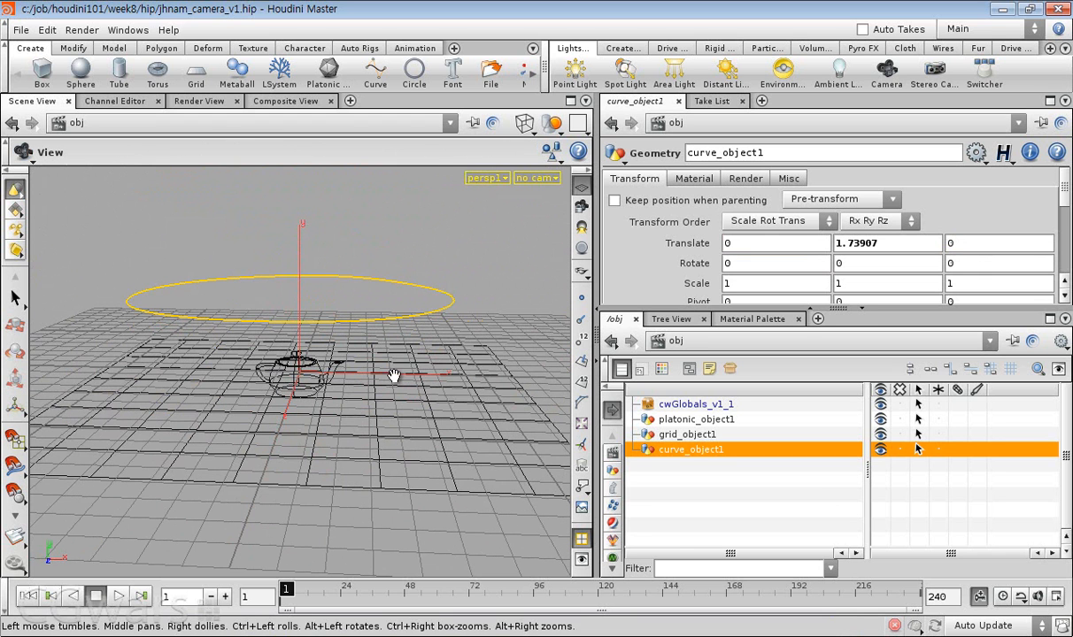
- Add a camera object to the scene at the object level
left_click(656, 507)
key("Tab")
type("Camera")
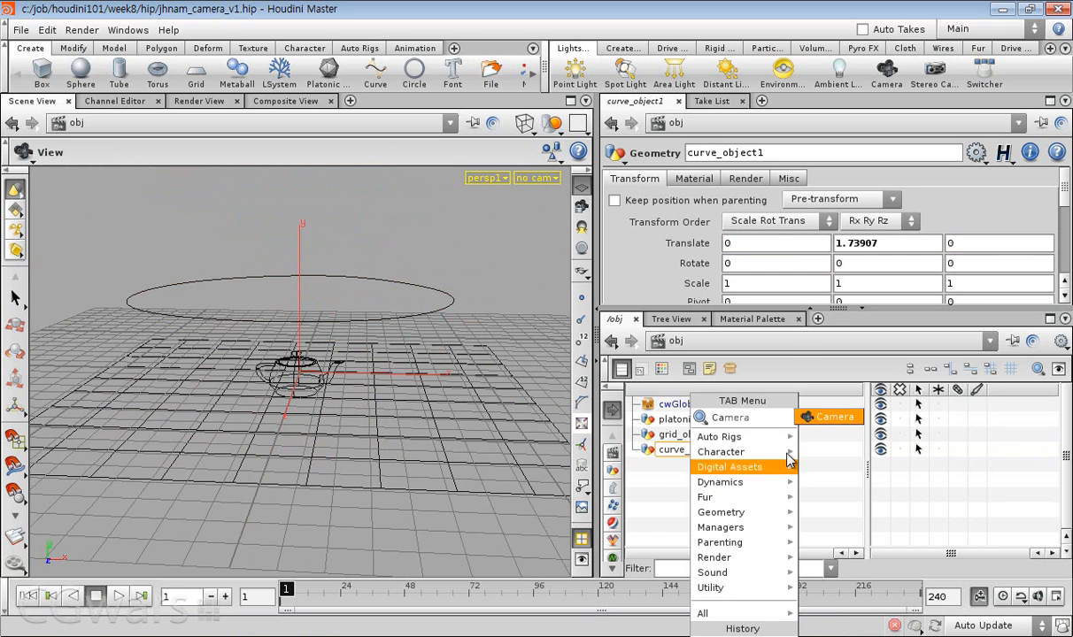
left_click(815, 419)
left_click(653, 469)
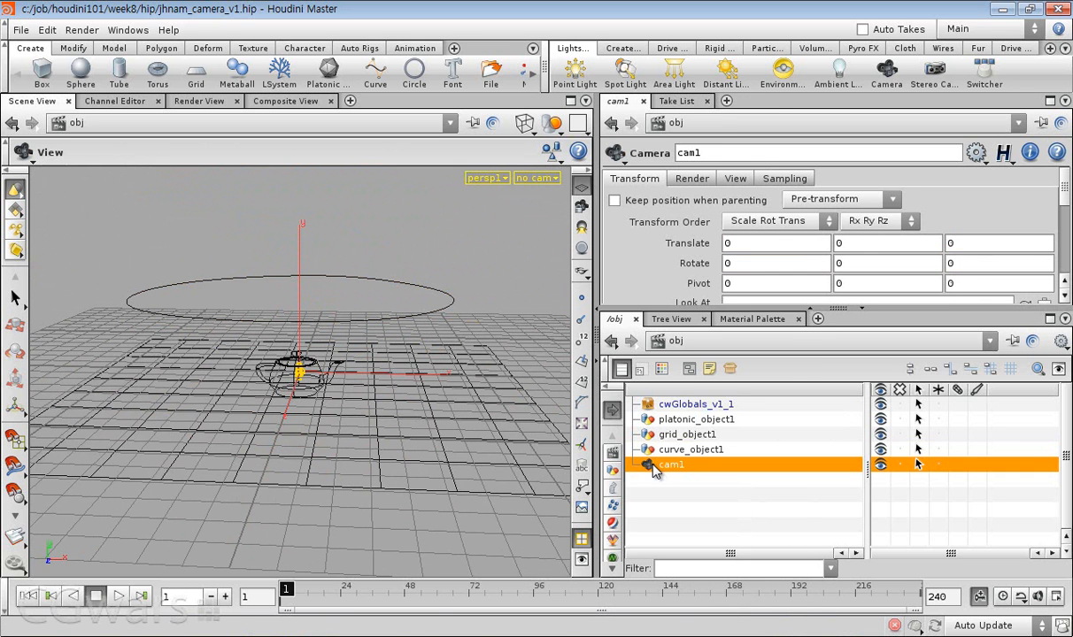
left_click_drag(414, 381, 457, 446)
scroll(686, 281, "down", 4)
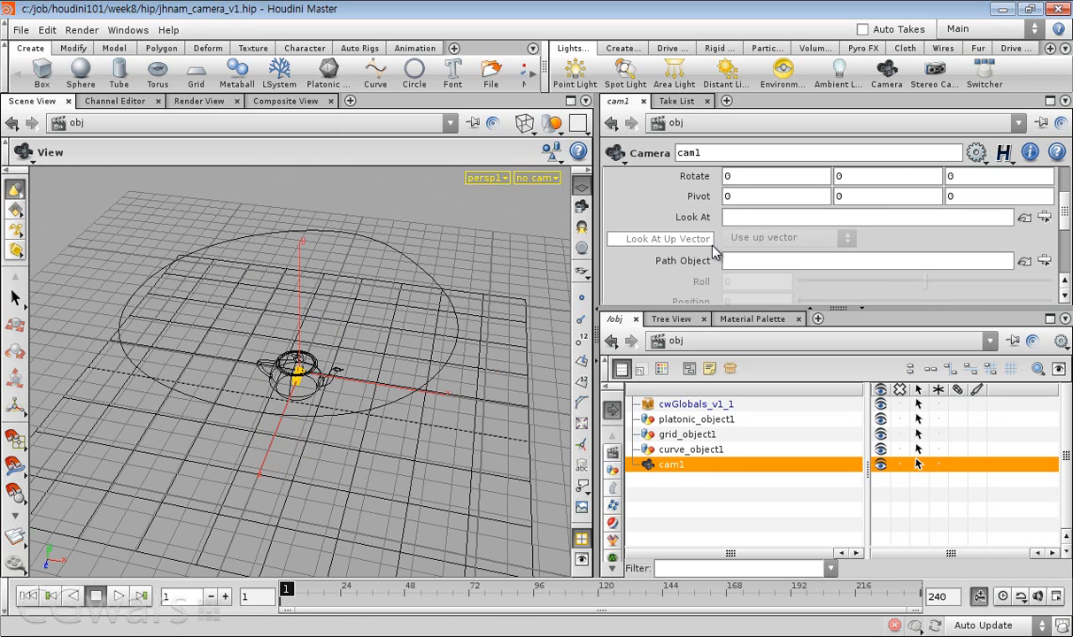
- Rename the curve object as path_object
left_click(688, 451)
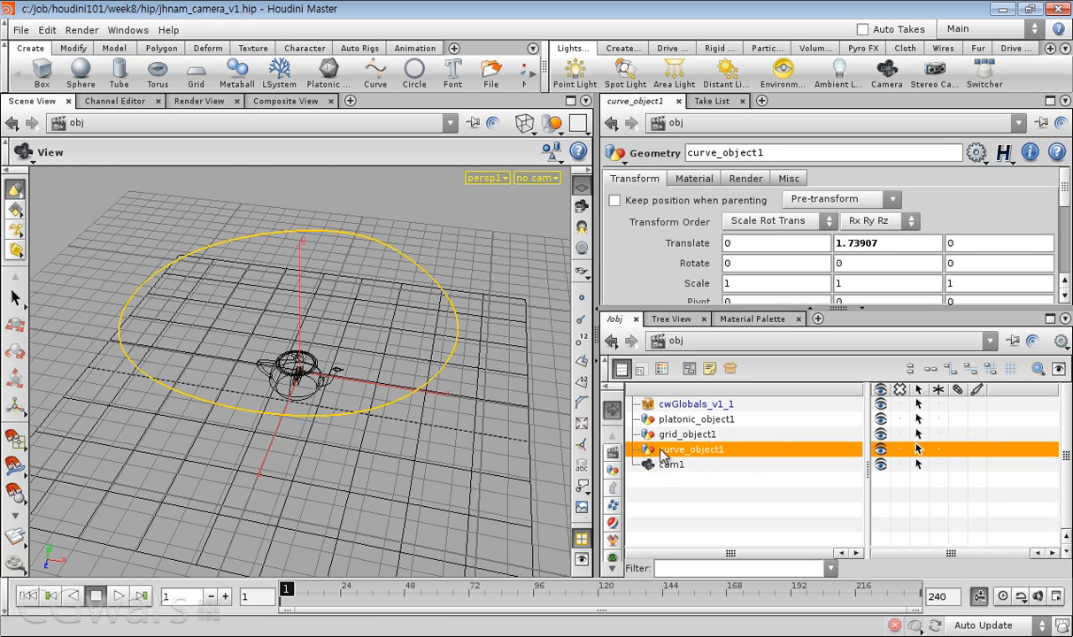
double_click(690, 452)
type("path_")
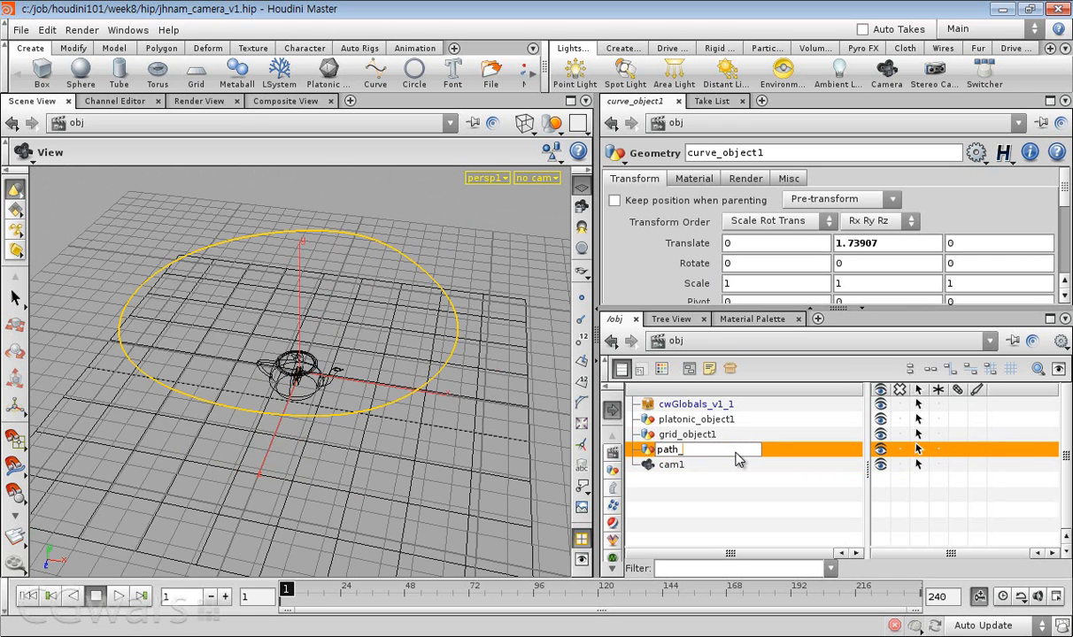
type("object")
key("Return")
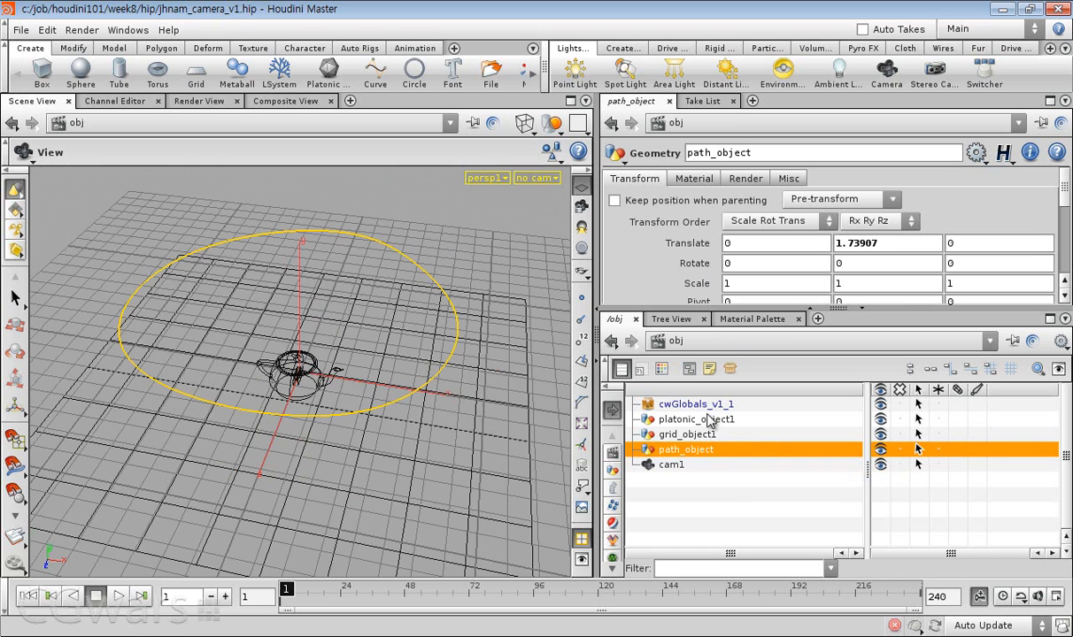
left_click(716, 476)
- Rename the grid object as ground
left_click(711, 436)
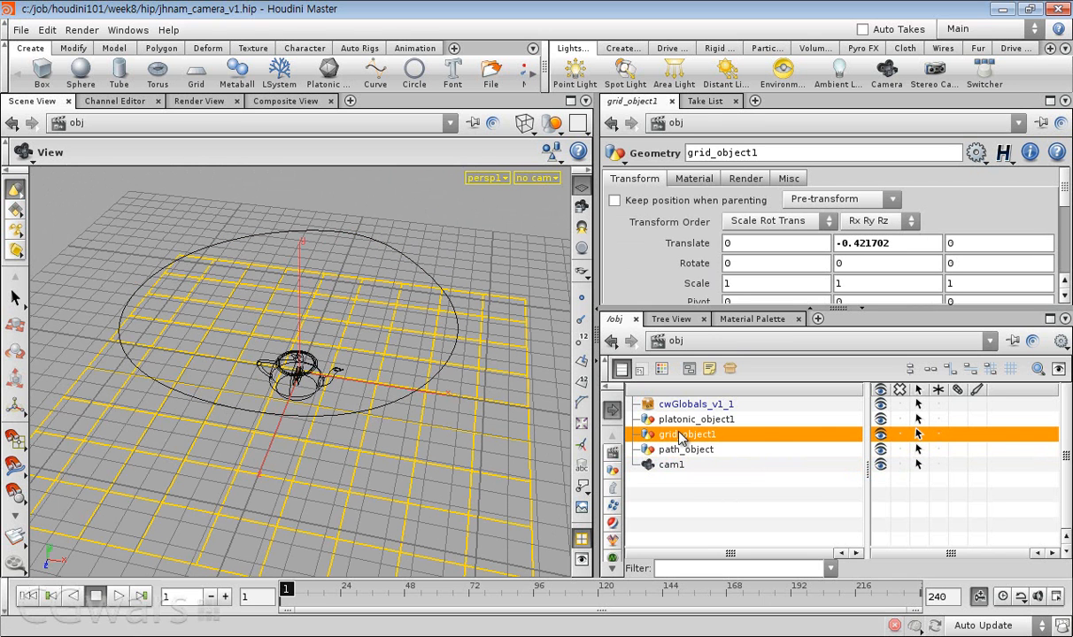
double_click(682, 435)
type("grou")
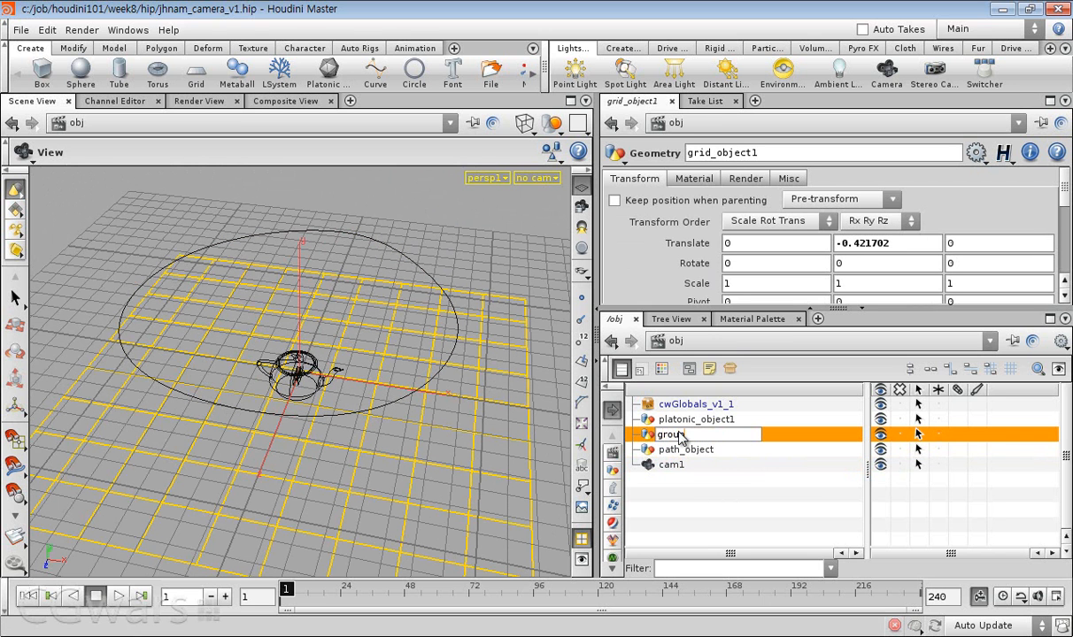
type("nd")
key("Return")
- Rename the platonic solid object as teapot
left_click(696, 421)
double_click(722, 422)
type("teapot")
key("Return")
left_click(721, 487)
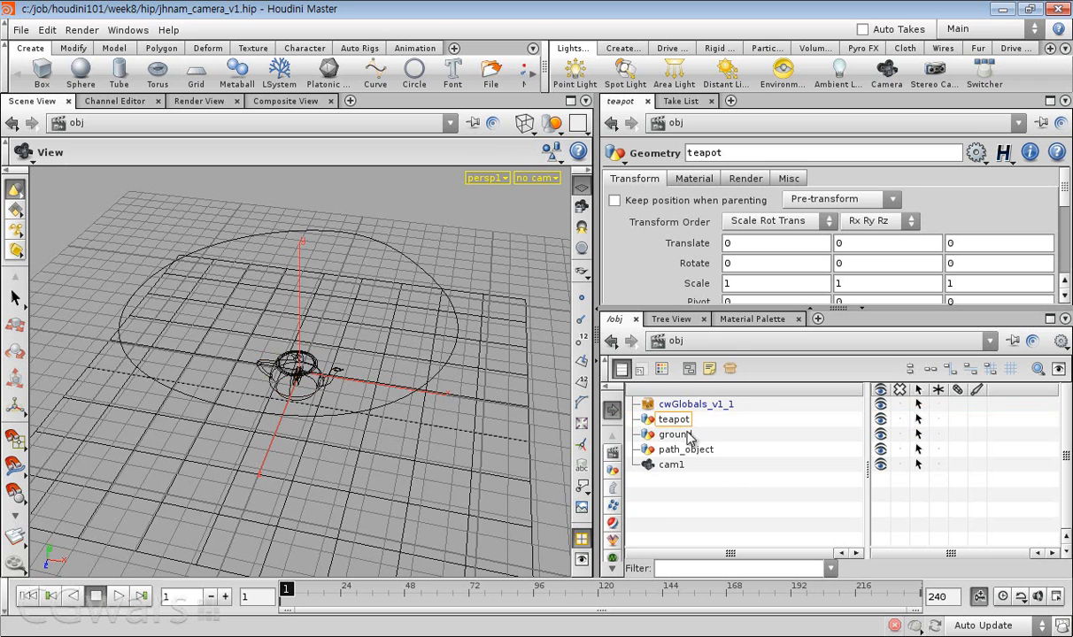
- Add a null object, move it directly below cwGlobals_v1_1 in the list, and rename it with a row of underscores as a divider
key("Tab")
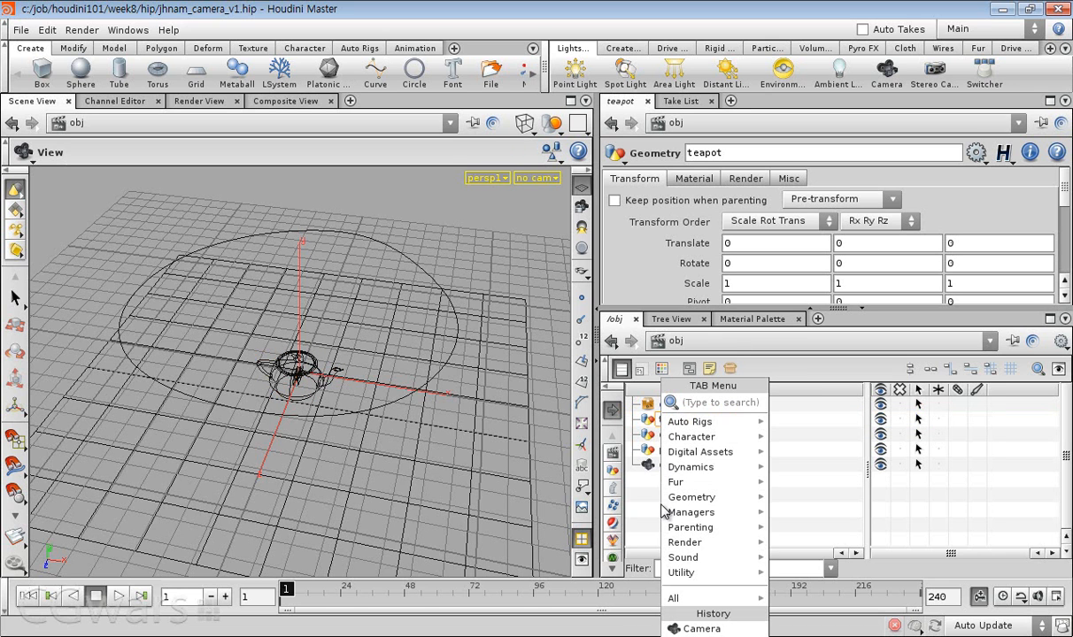
type("null")
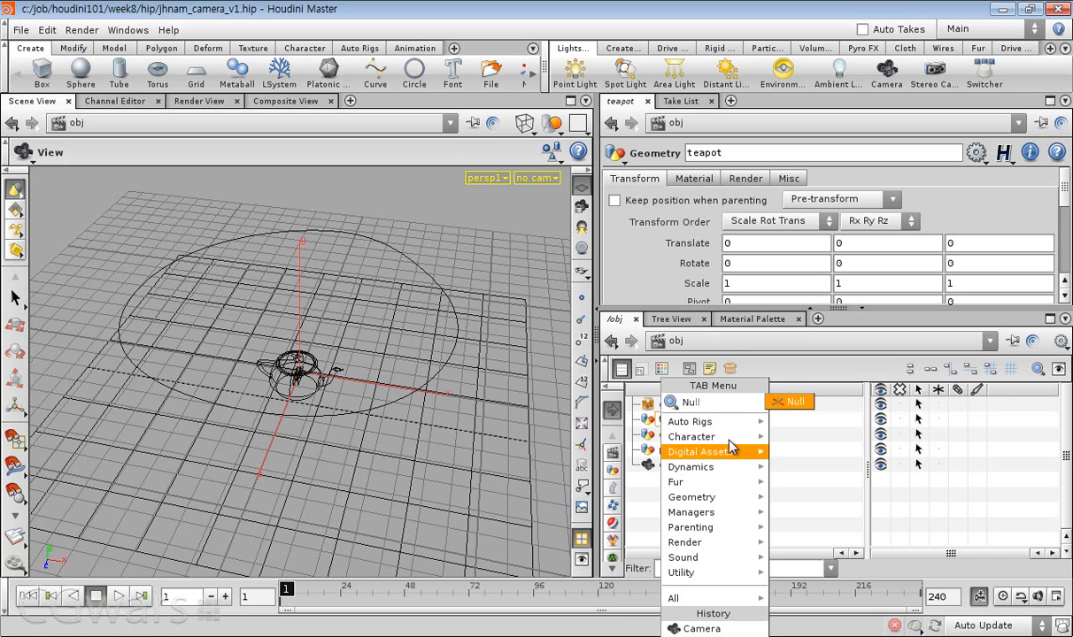
key("Return")
left_click_drag(647, 480, 654, 418)
double_click(670, 419)
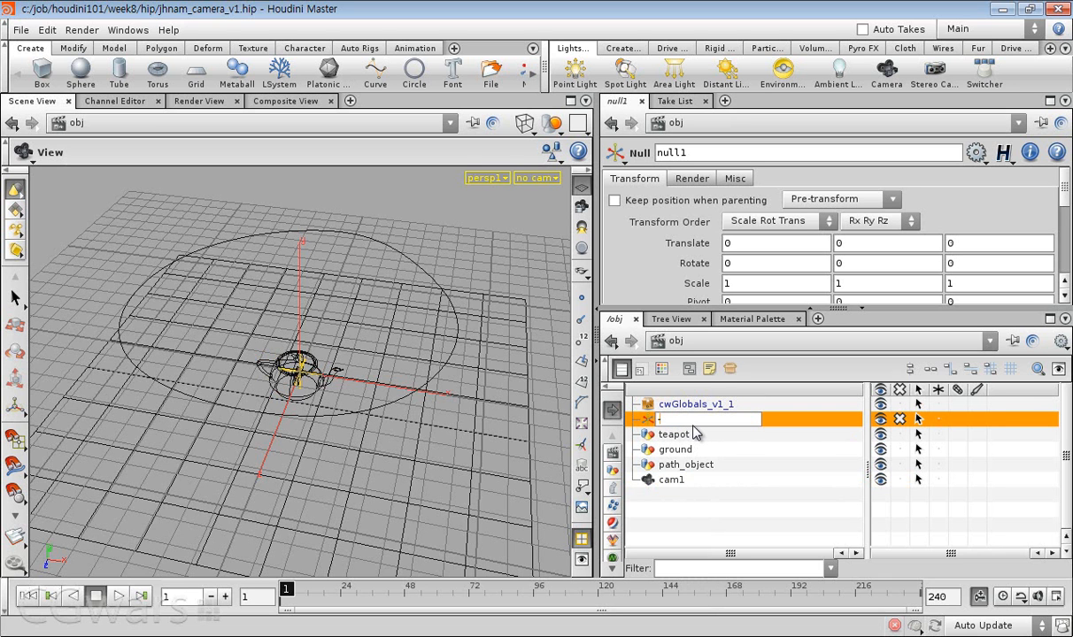
key("Return")
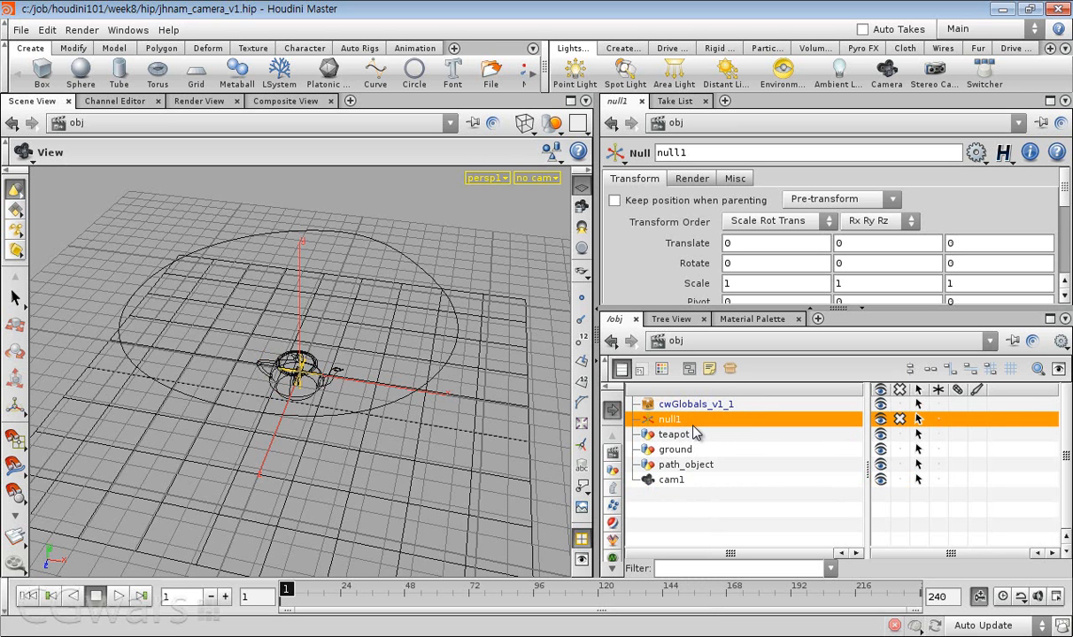
double_click(690, 423)
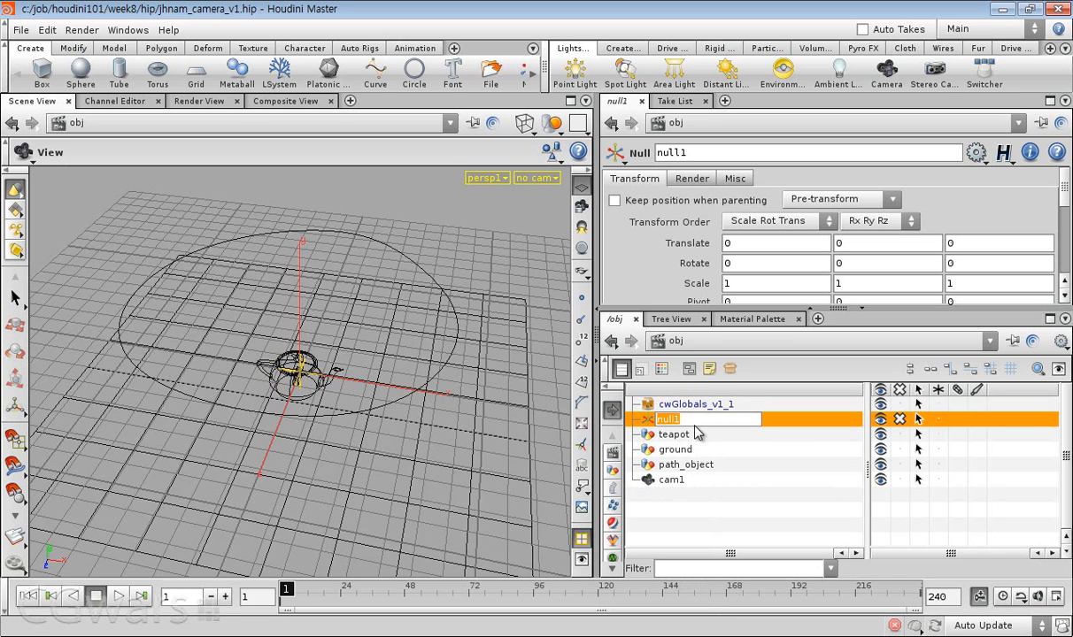
key("Return")
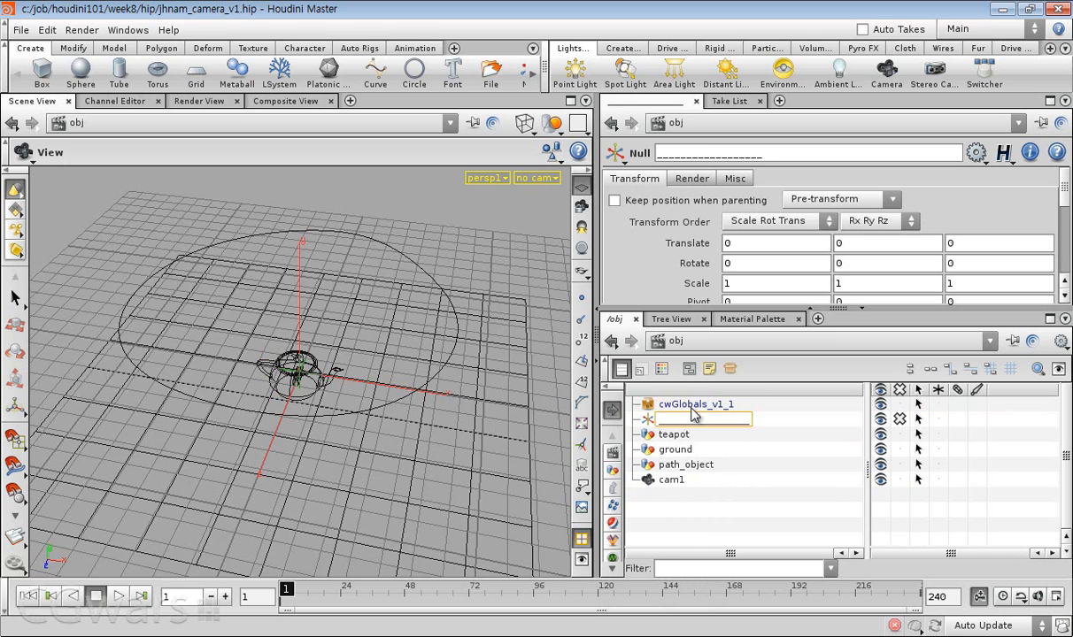
- Delete the underscore-named divider null
left_click(698, 404)
left_click(671, 420)
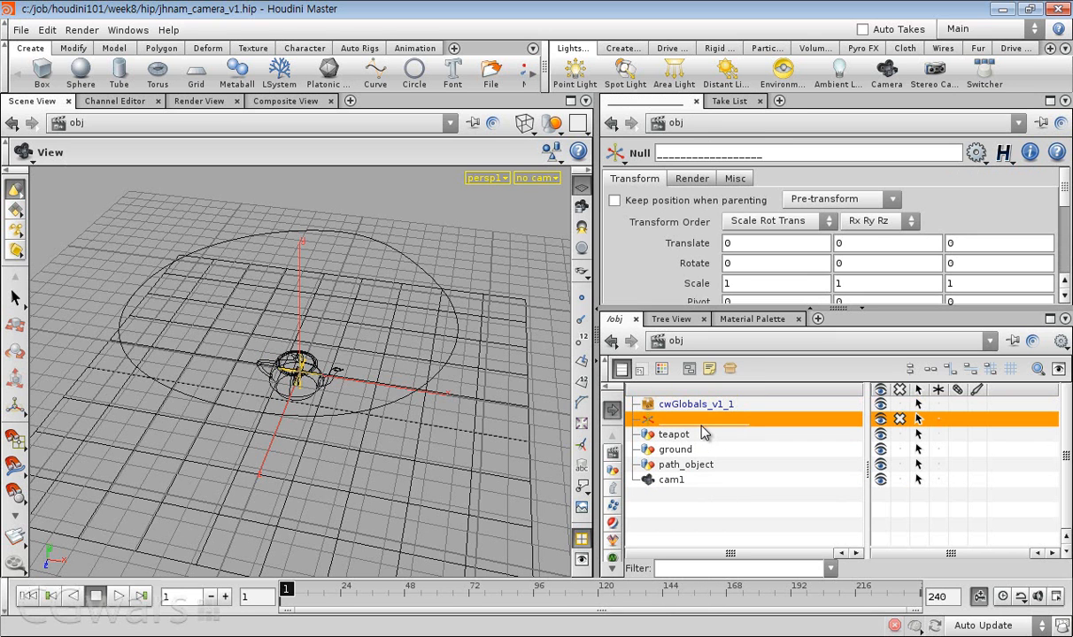
key("Delete")
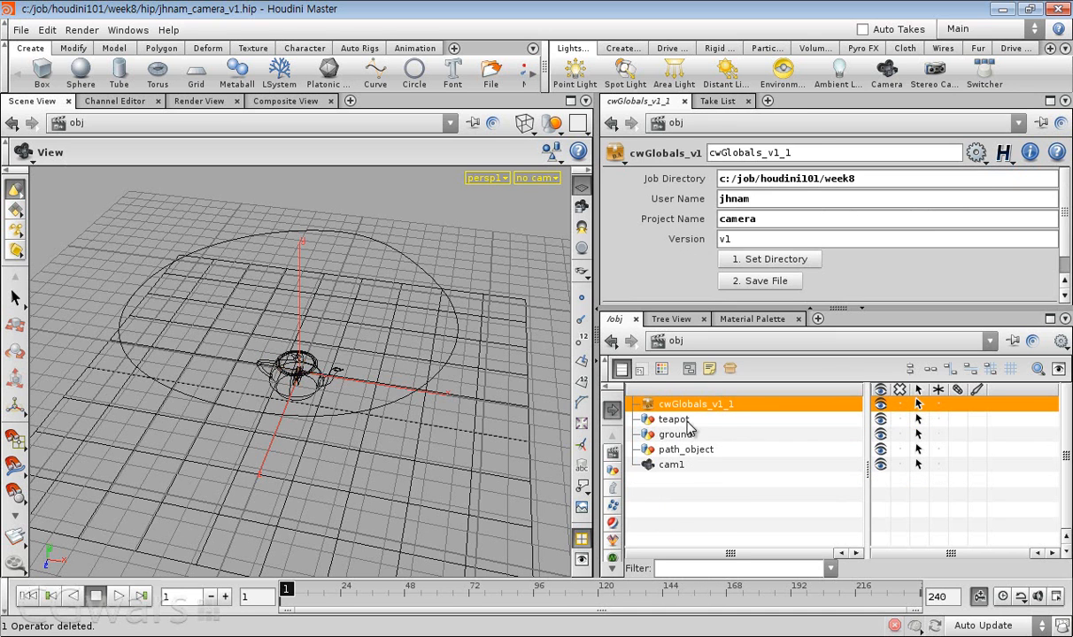
left_click(675, 421)
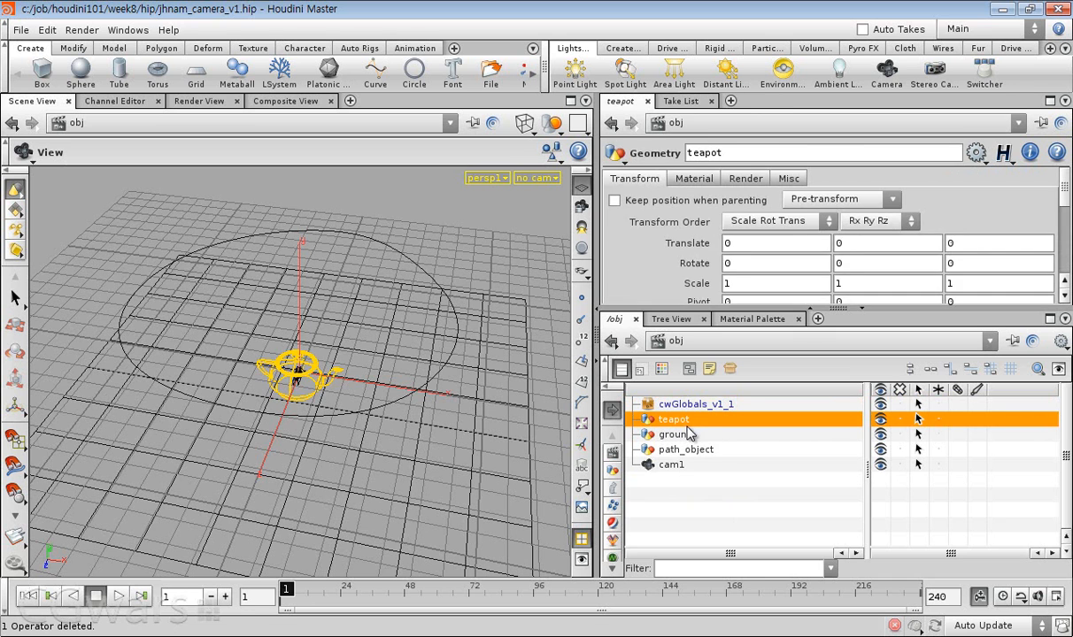
left_click(702, 405)
left_click(700, 497)
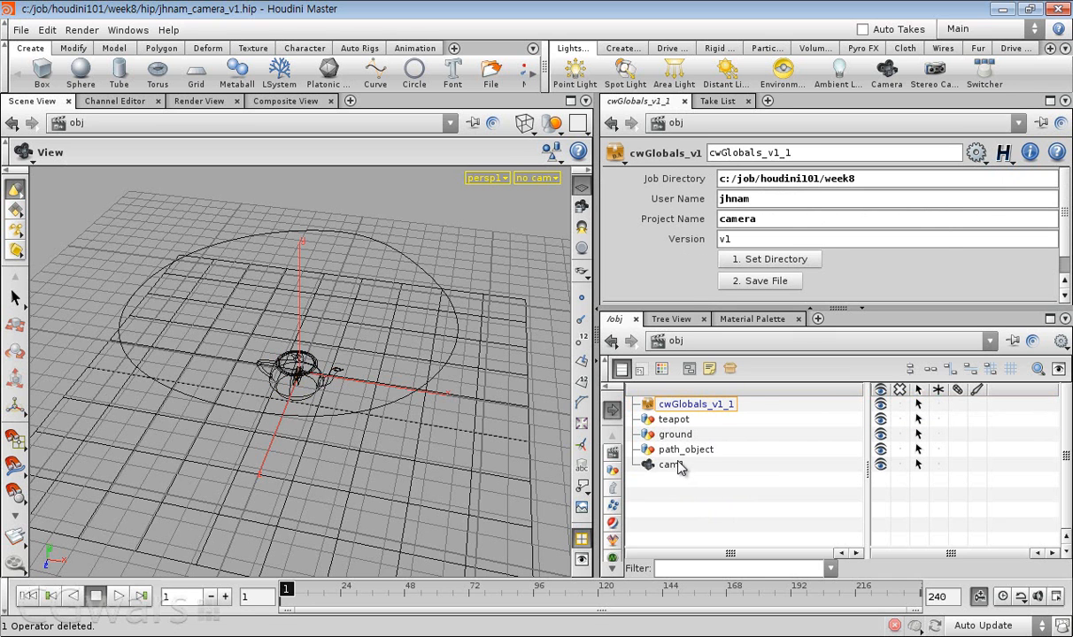
left_click(686, 452)
- Rename the camera object cam1 as CAM_ANIM
left_click(689, 466)
double_click(693, 469)
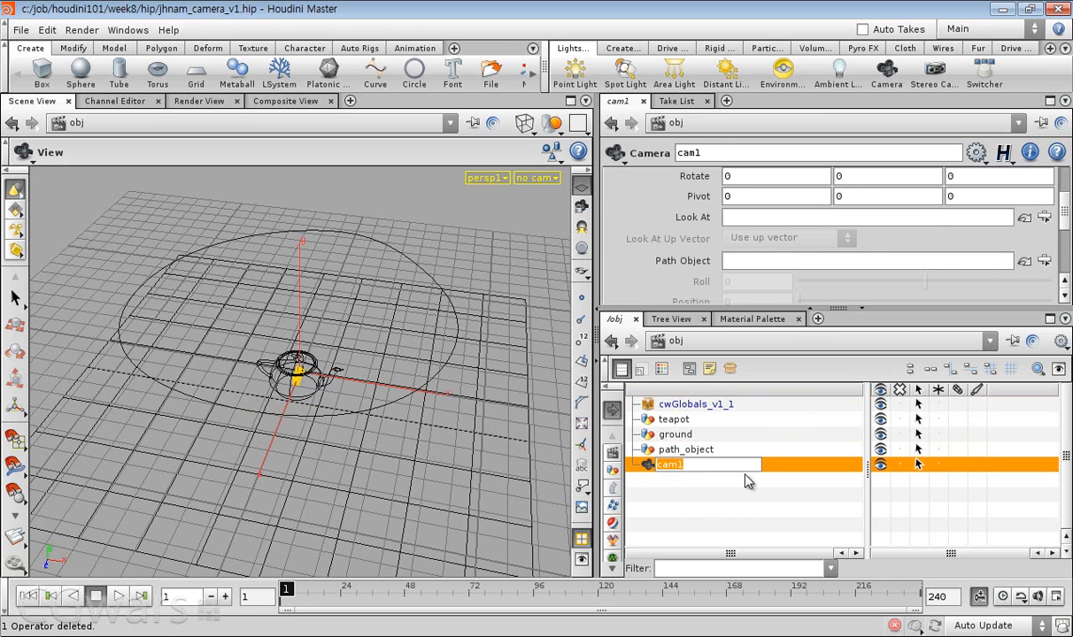
type("CAN")
key("BackSpace")
type("M_ANIM")
key("Return")
left_click(678, 497)
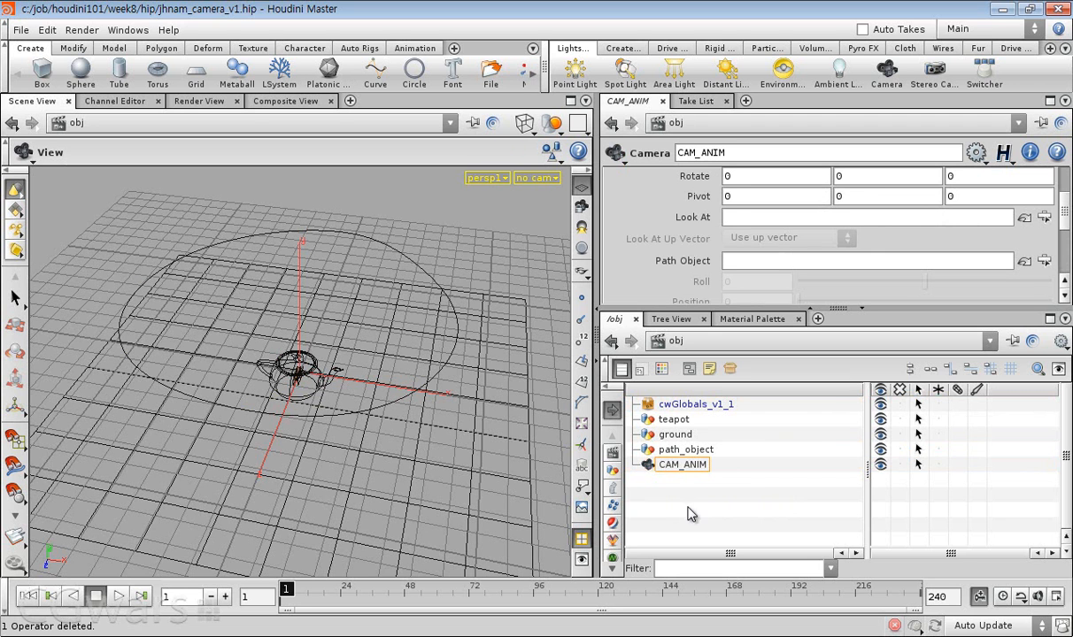
- Hide the tool shelves and set CAM_ANIM's Path Object to /obj/path_object
left_click(673, 466)
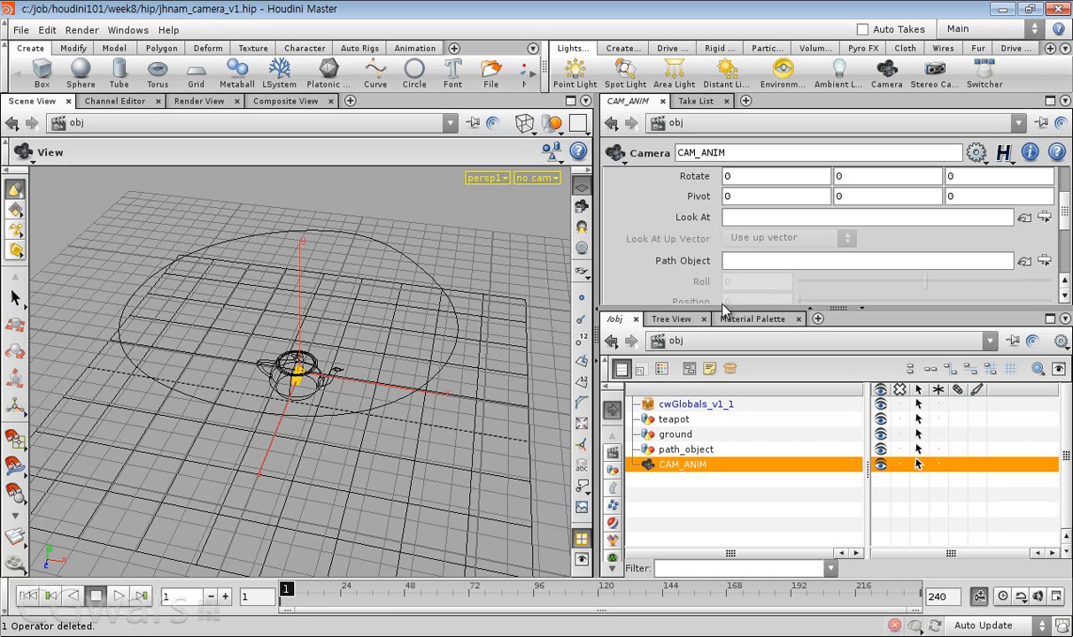
left_click(5, 67)
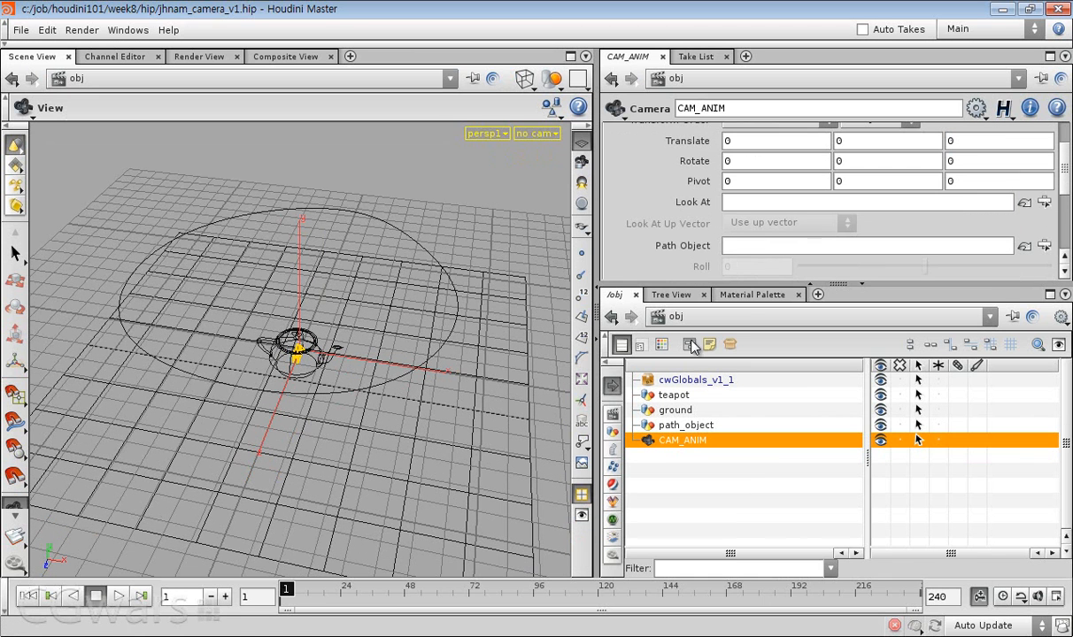
left_click_drag(649, 429, 763, 252)
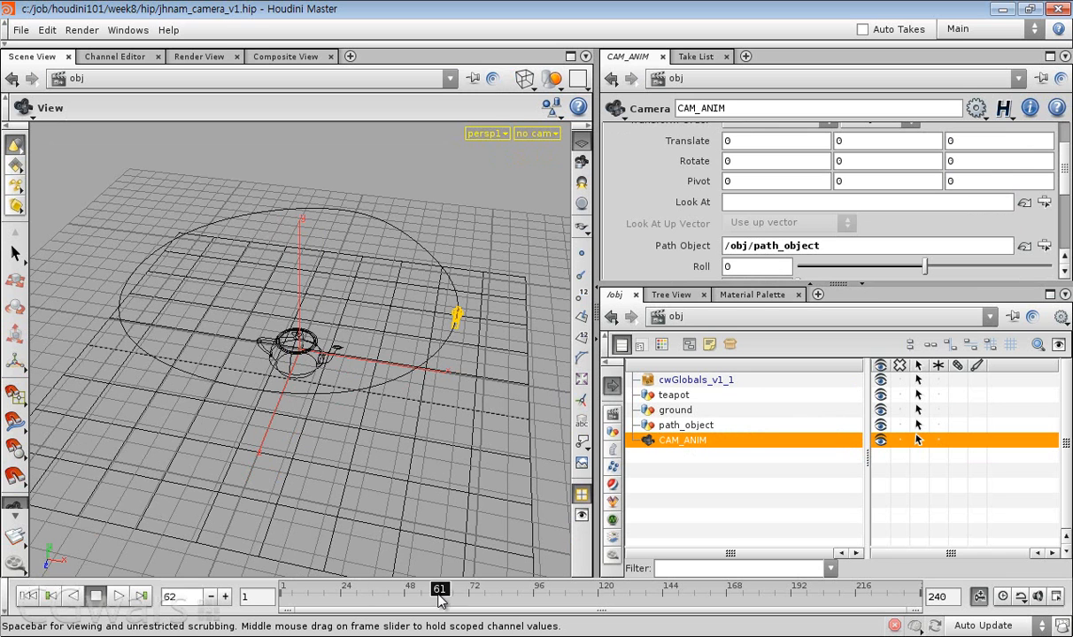
left_click(321, 592)
mouse_move(319, 593)
left_mouse_down()
mouse_move(361, 593)
mouse_move(162, 598)
left_mouse_up()
- Set CAM_ANIM's path Position to the expression fit($FF, 1, 240, 0,1) and scrub the timeline to frame 239 to check the motion
left_click_drag(764, 287, 764, 335)
mouse_move(454, 336)
left_mouse_down()
mouse_move(438, 364)
mouse_move(434, 296)
mouse_move(430, 337)
mouse_move(443, 363)
mouse_move(455, 347)
left_mouse_up()
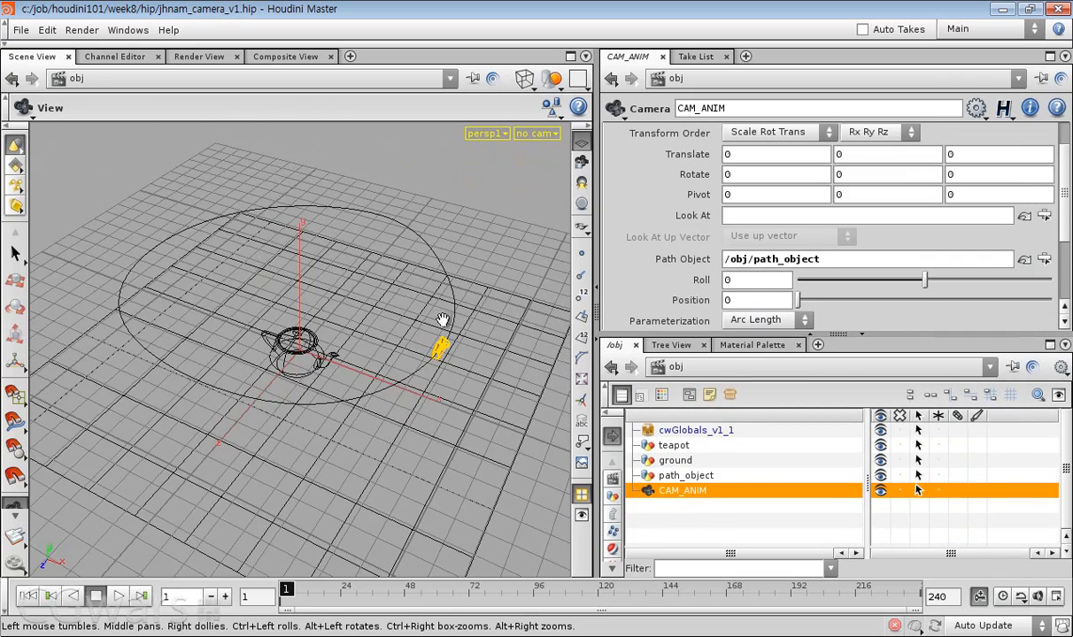
mouse_move(799, 300)
left_mouse_down()
mouse_move(999, 305)
mouse_move(781, 306)
left_mouse_up()
left_click_drag(798, 301, 766, 302)
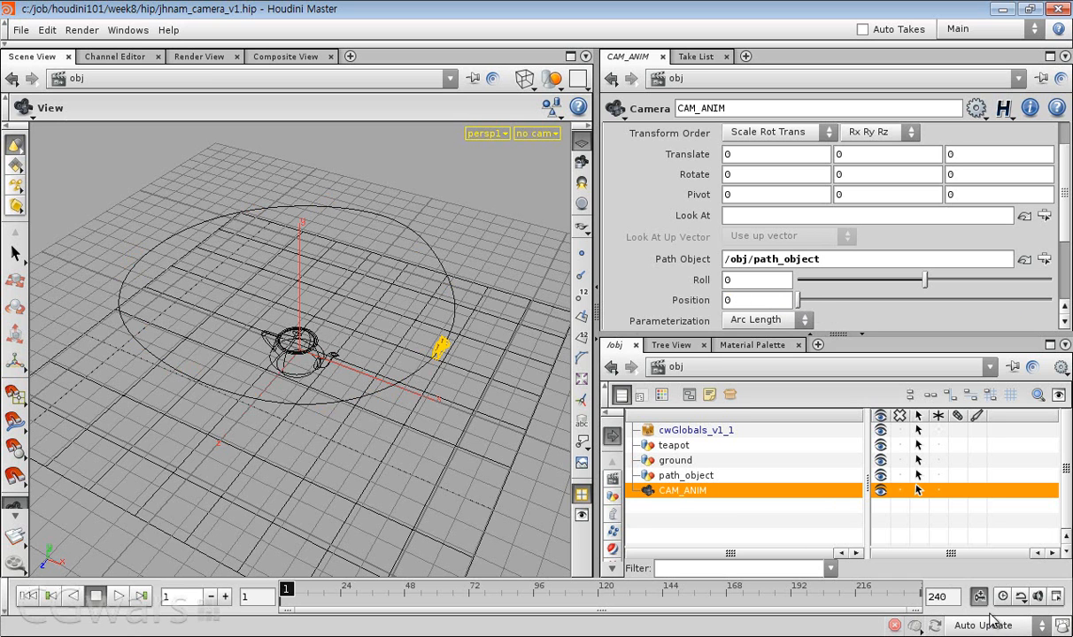
left_click_drag(751, 298, 713, 301)
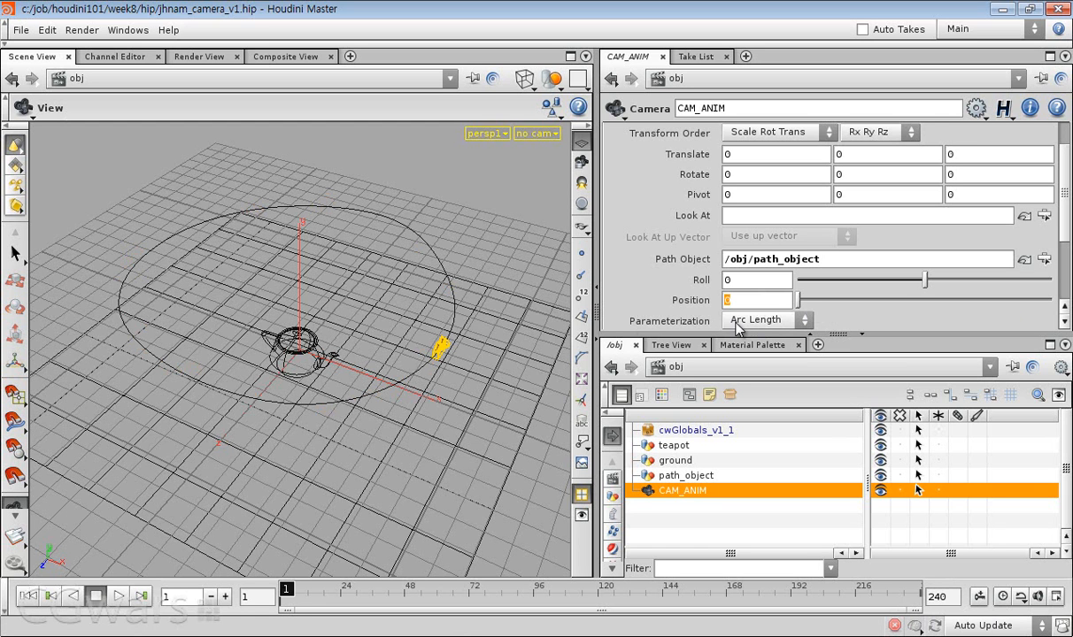
type("fit($FF, 1, 2")
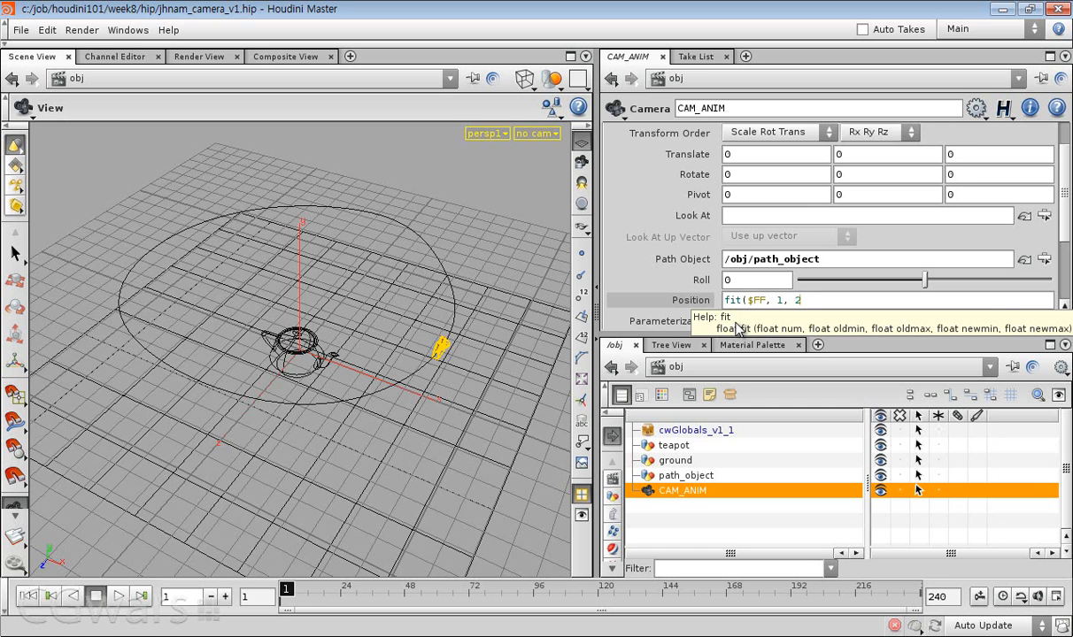
type(")")
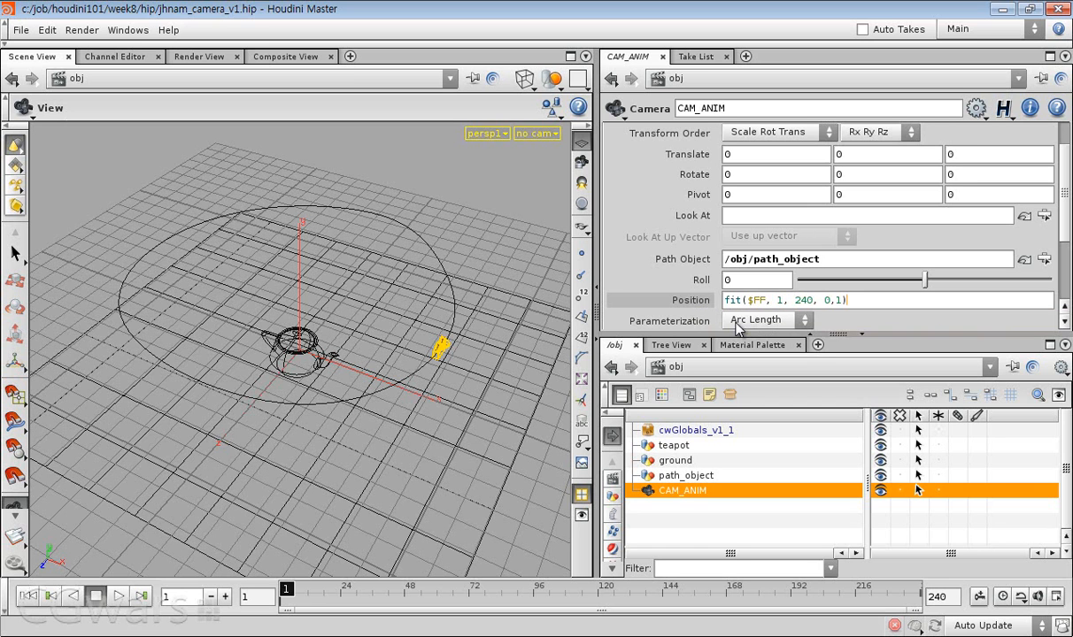
key("Return")
left_click(358, 593)
left_click_drag(371, 602, 599, 600)
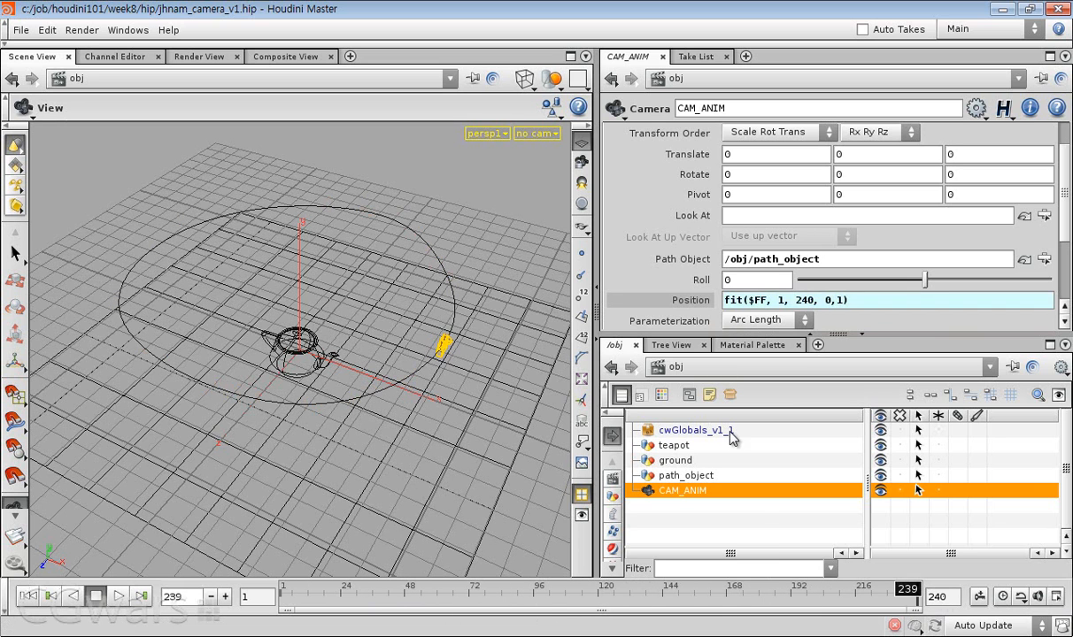
- Set CAM_ANIM's Look At target to /obj/teapot and scrub the timeline to frame 71
scroll(651, 235, "up", 1)
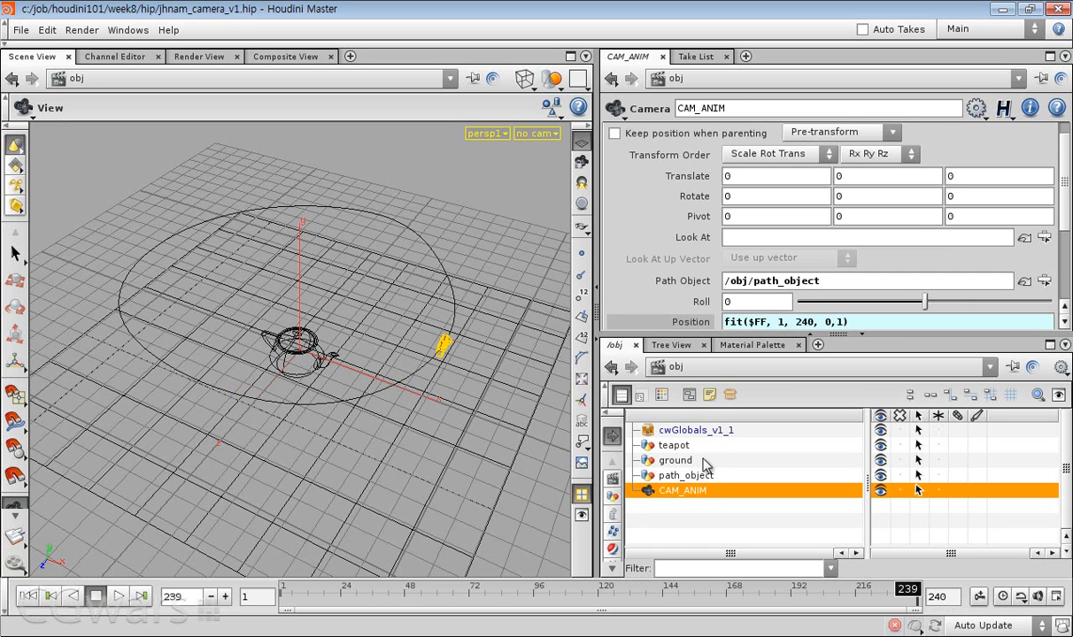
left_click(649, 447)
left_click(681, 496)
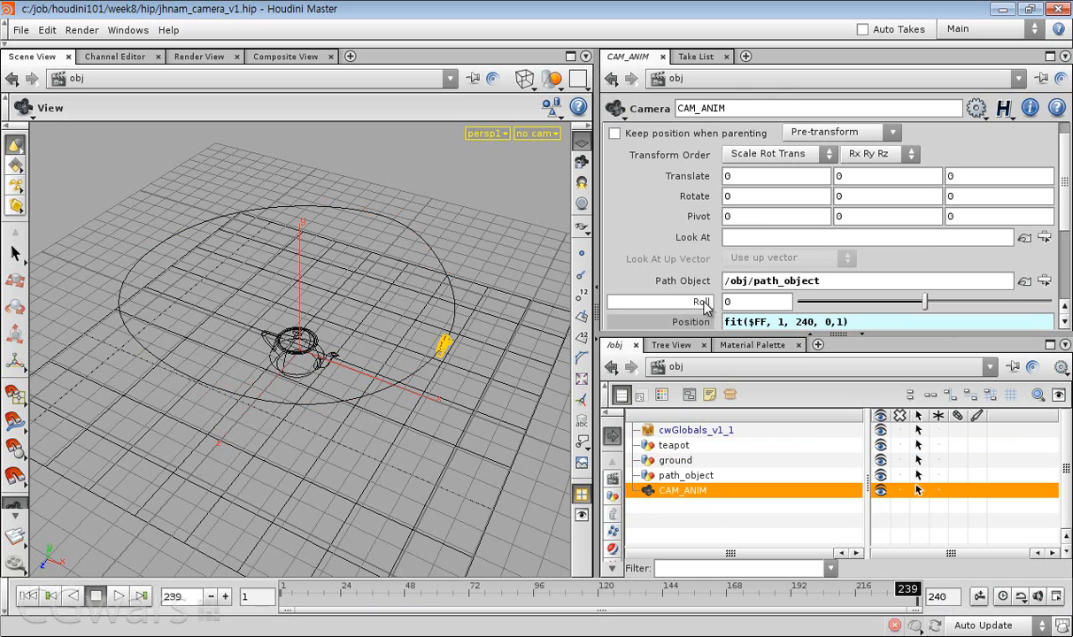
left_click_drag(664, 447, 781, 304)
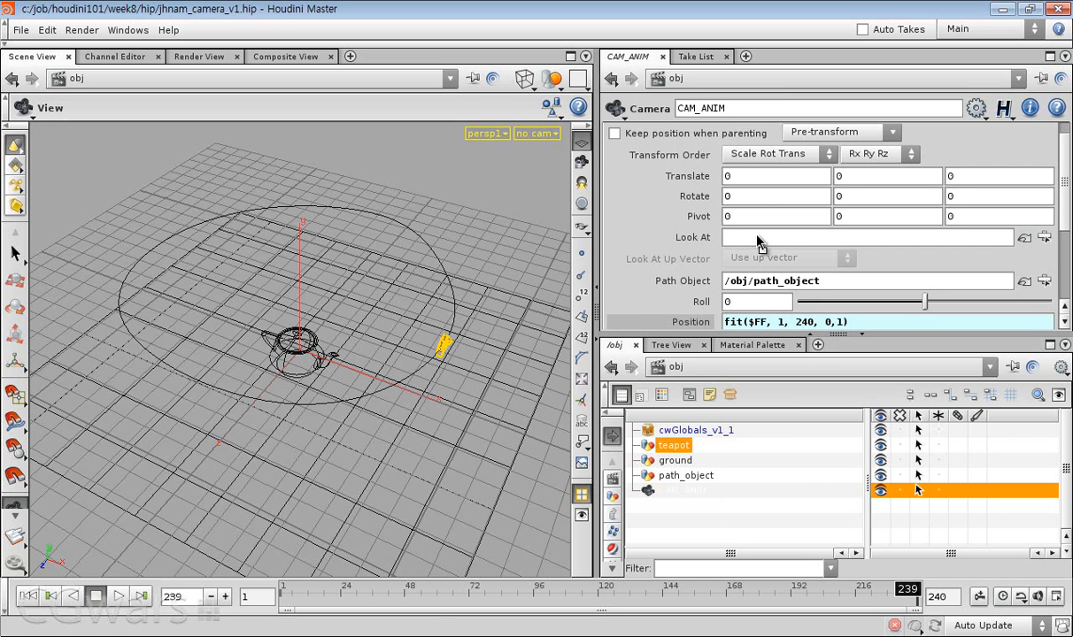
left_click_drag(757, 244, 761, 240)
left_click_drag(478, 410, 484, 277)
left_click_drag(278, 604, 467, 591)
- Look through CAM_ANIM in the viewport with shaded display and scrub the timeline to frame 26
left_click(537, 133)
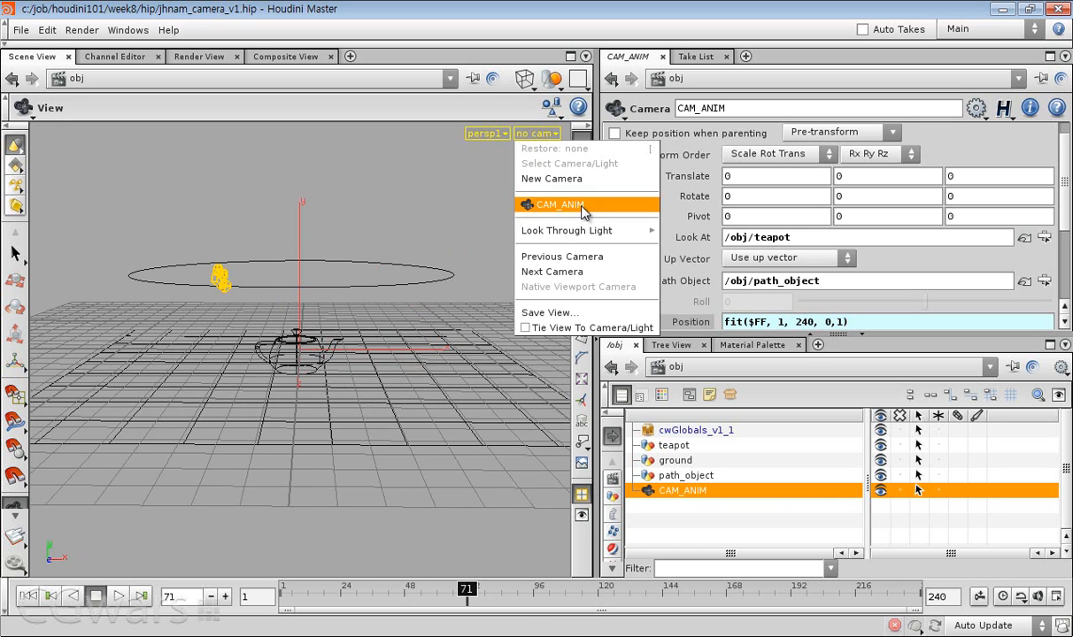
left_click(583, 213)
key("w")
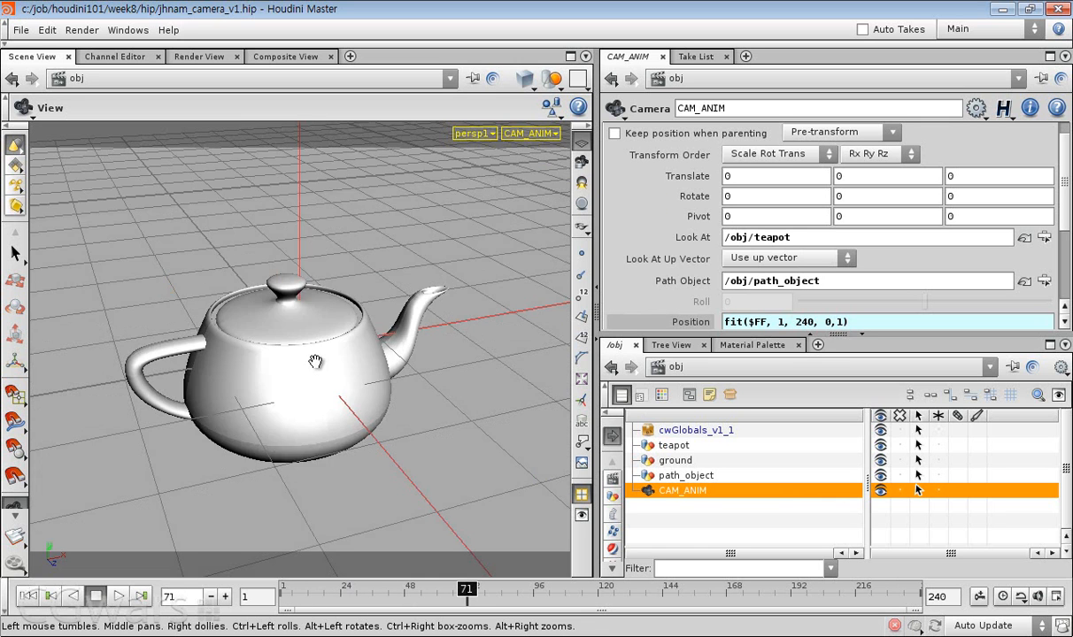
left_click_drag(329, 591, 288, 539)
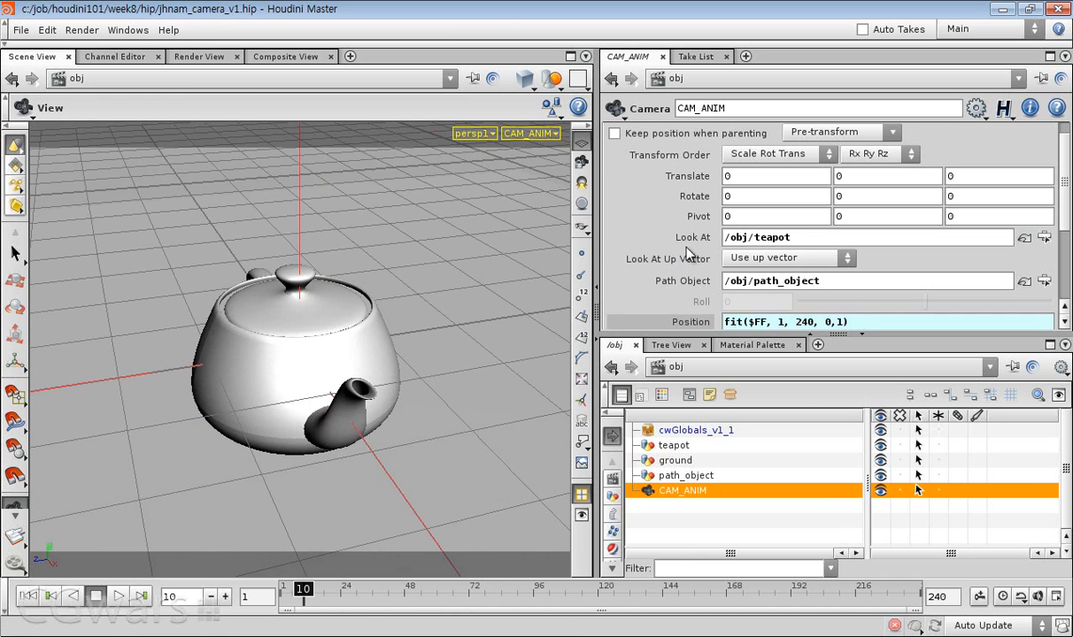
left_click_drag(319, 591, 347, 622)
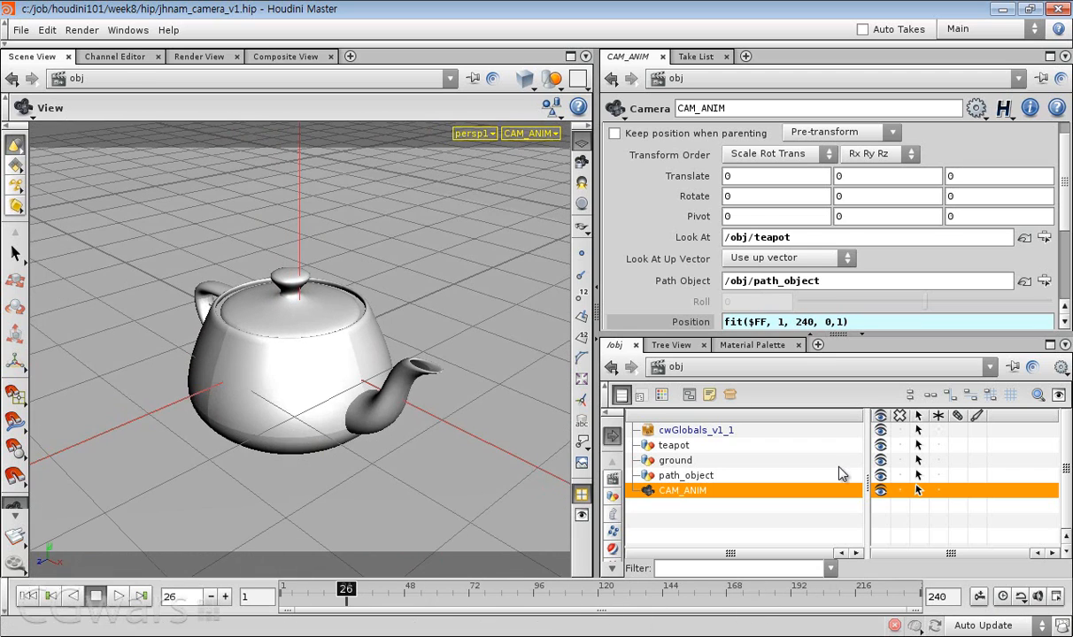
- Go inside path_object and add a Circle node beside curve1
left_click(673, 477)
double_click(656, 479)
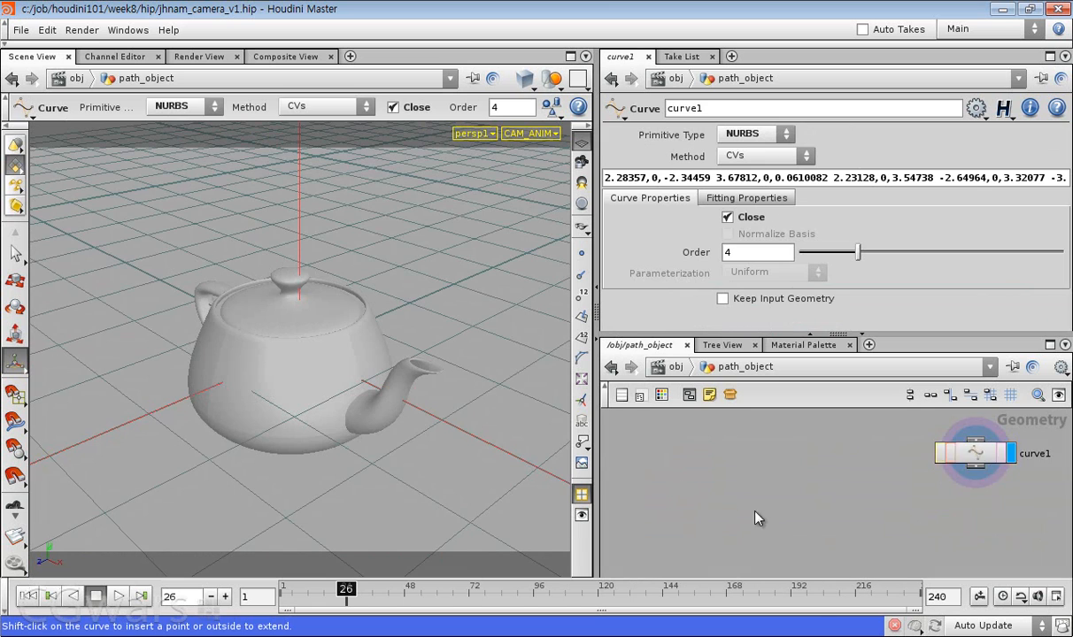
key("Tab")
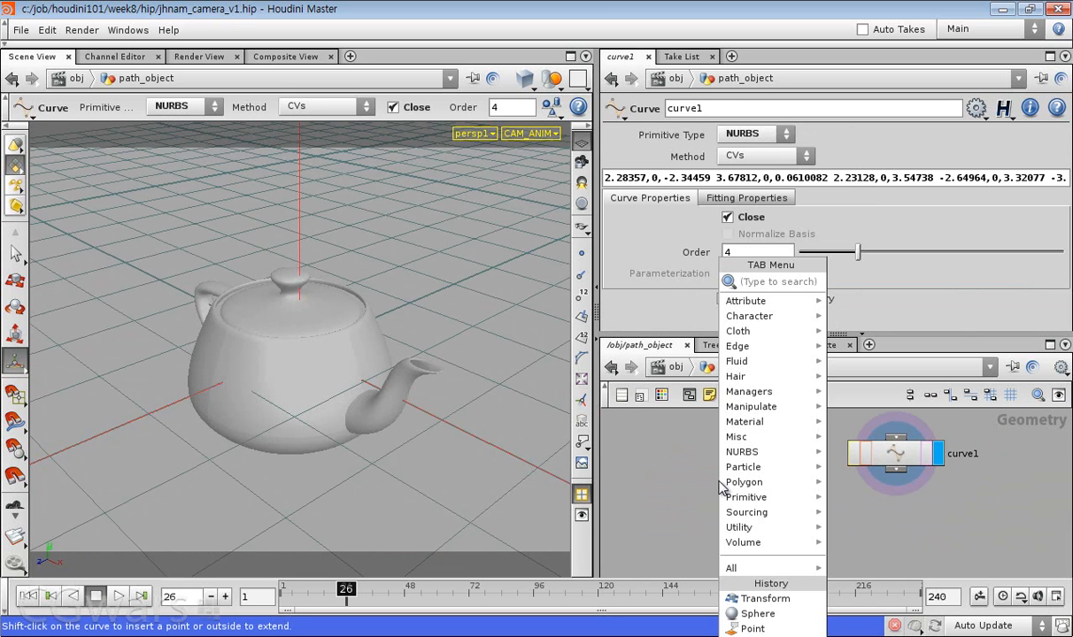
type("co")
key("Escape")
key("Tab")
left_click(856, 281)
left_click(748, 490)
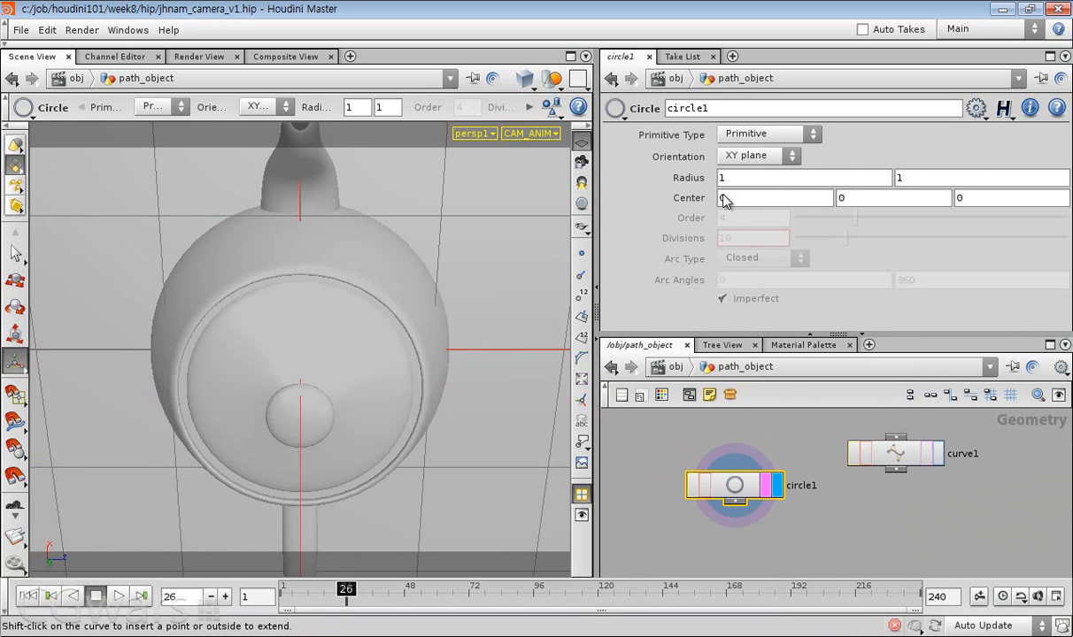
- Set the circle to a NURBS Curve on the ZX plane and scrub the timeline to frame 46
left_click(752, 135)
left_click(784, 179)
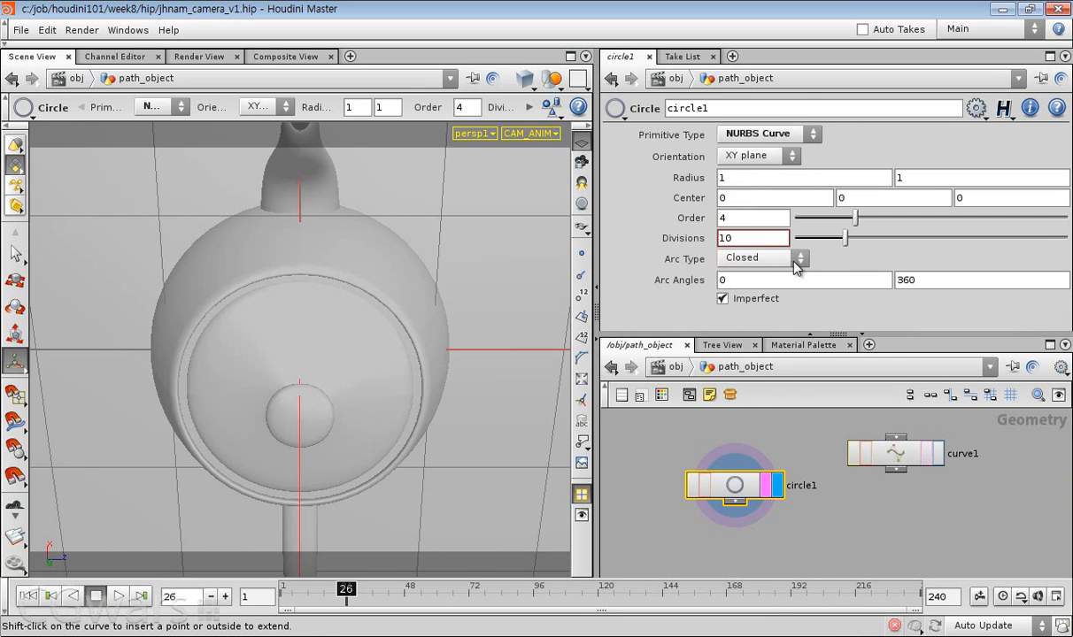
left_click(754, 156)
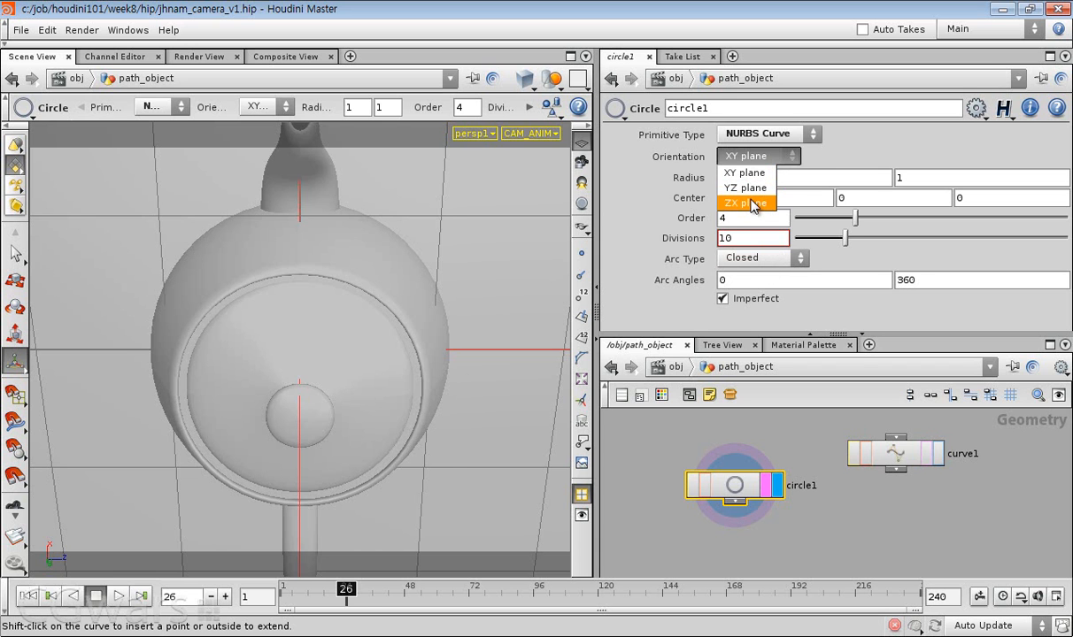
left_click(751, 204)
left_click_drag(345, 592, 400, 595)
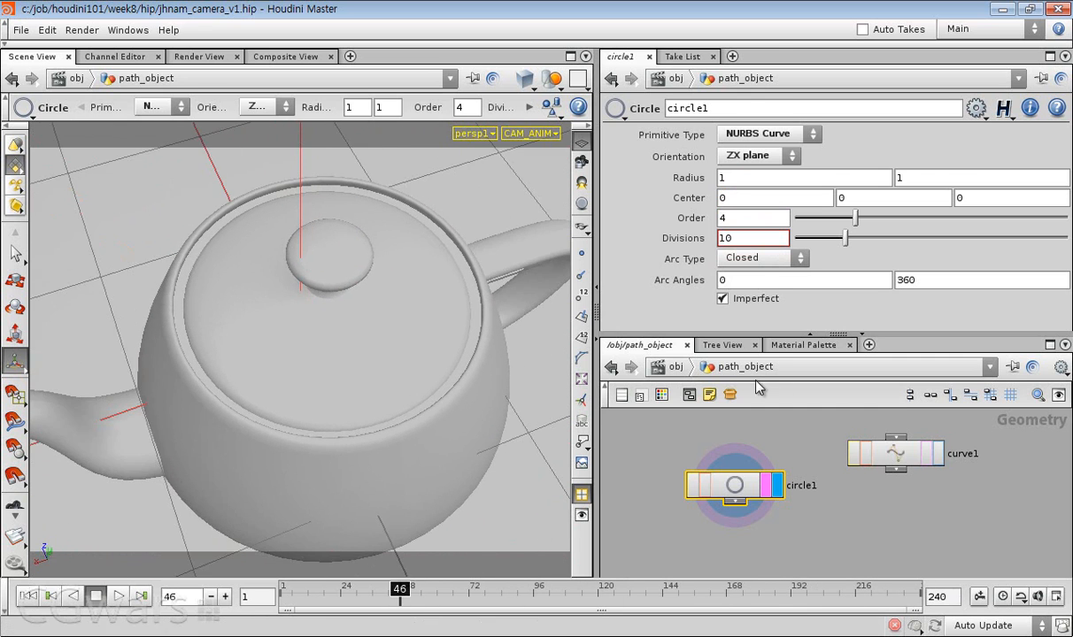
- Return to the object level and add a null object named center
left_click(663, 368)
key("Tab")
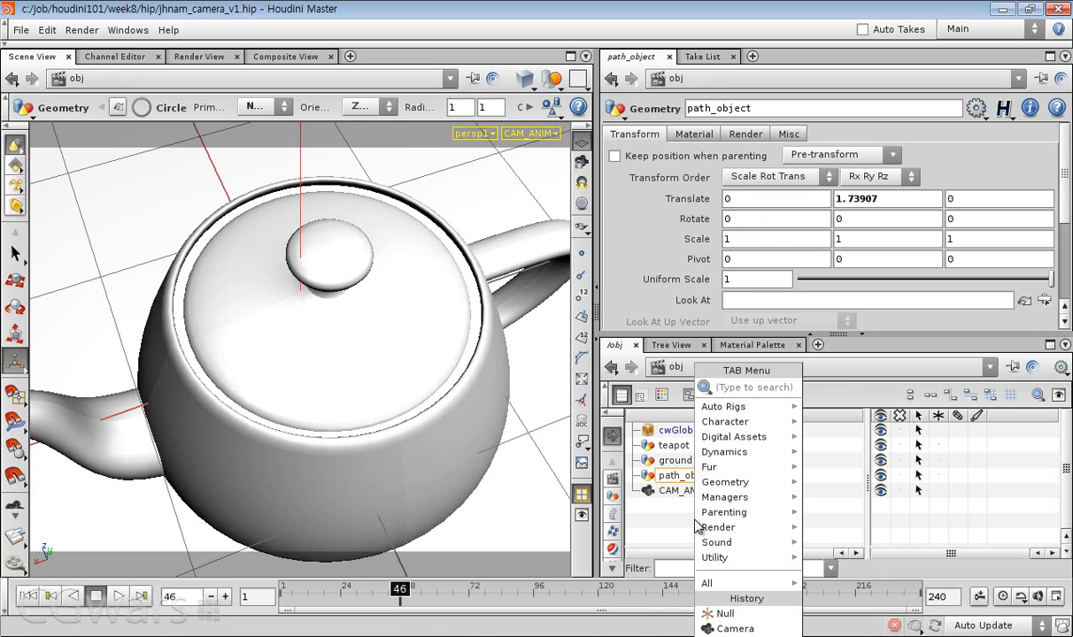
mouse_move(752, 388)
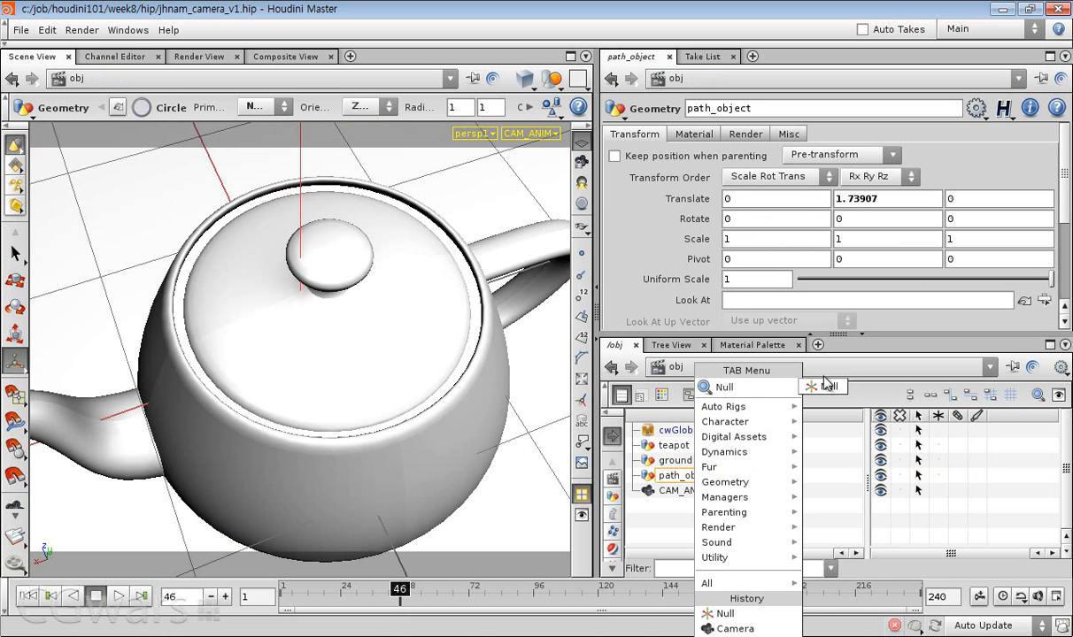
left_click(826, 384)
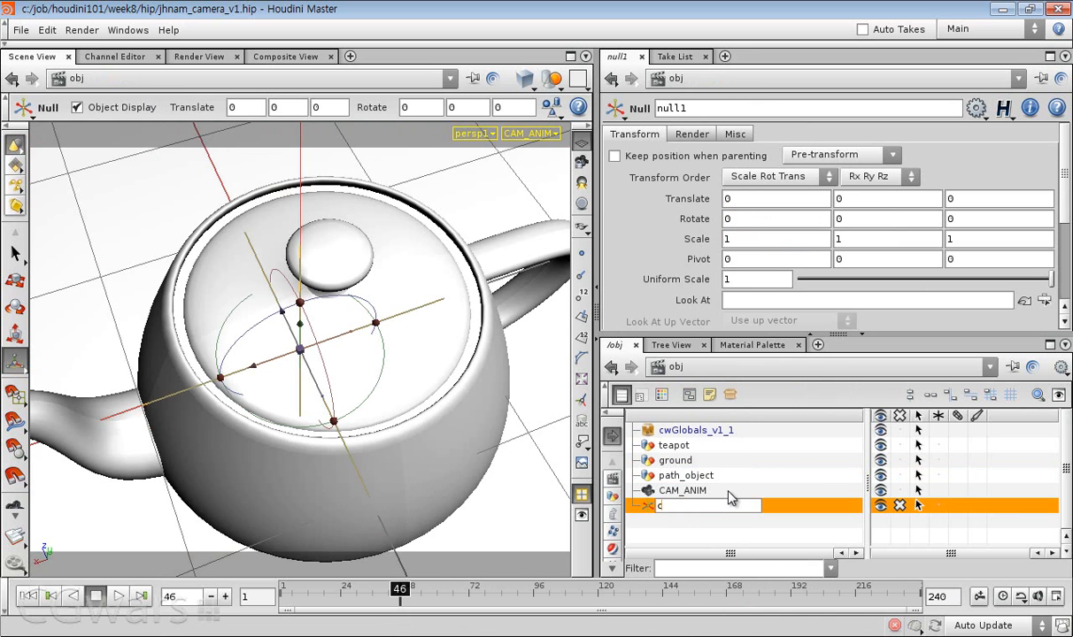
type("center")
key("Return")
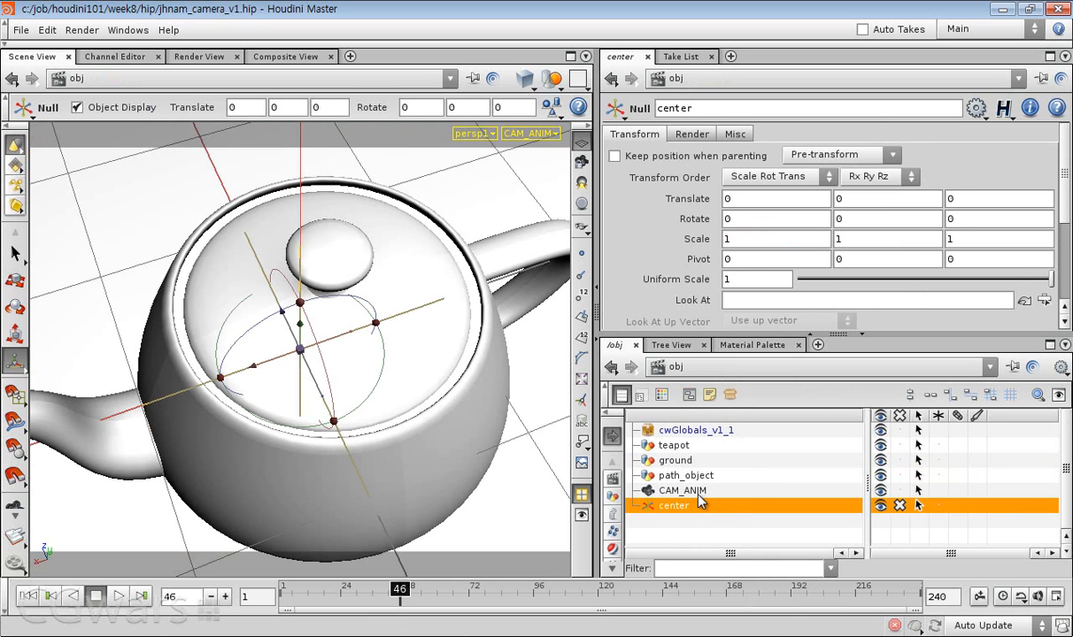
- Set CAM_ANIM's Look At target to /obj/center and scrub the timeline to frame 77
left_click(682, 490)
left_click_drag(673, 506, 743, 328)
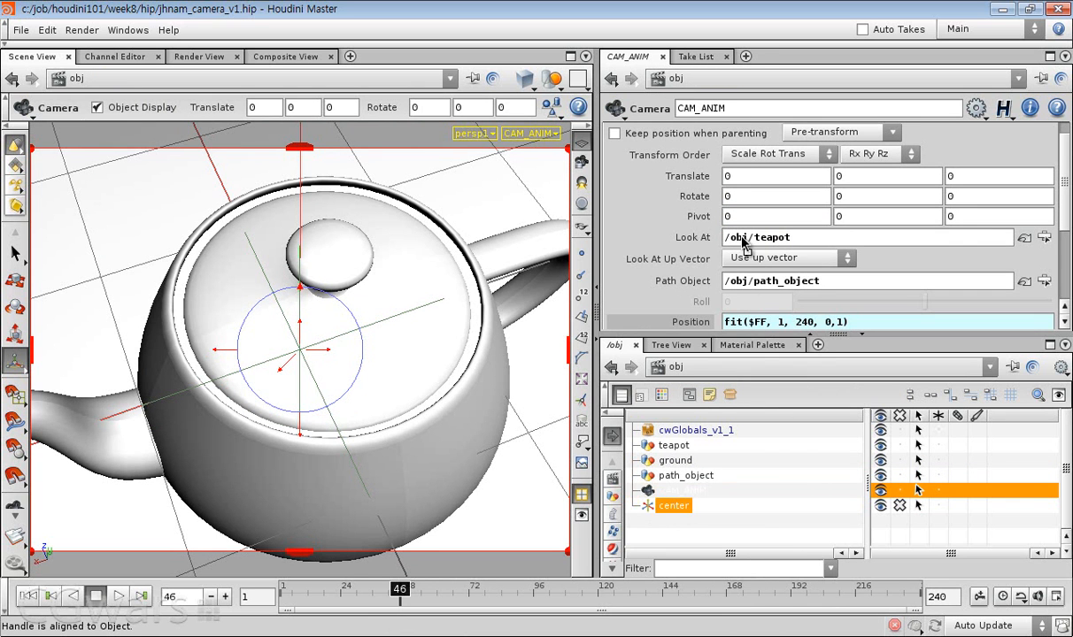
left_click_drag(744, 248, 744, 244)
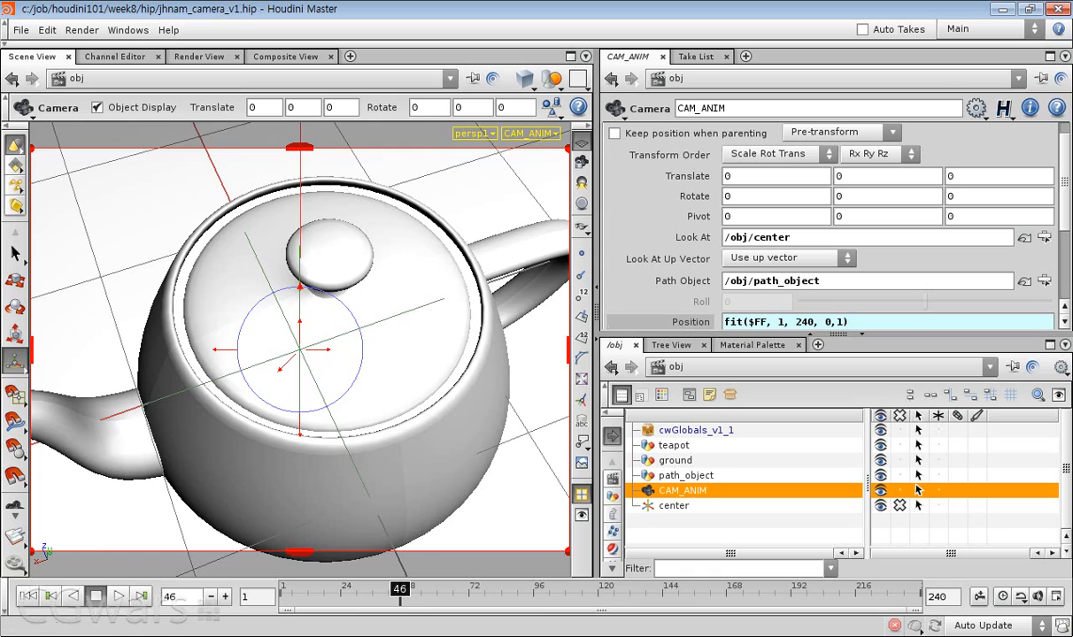
left_click_drag(299, 590, 482, 586)
- Delete the center null and set CAM_ANIM's Look At target to /obj/teapot again
left_click(674, 507)
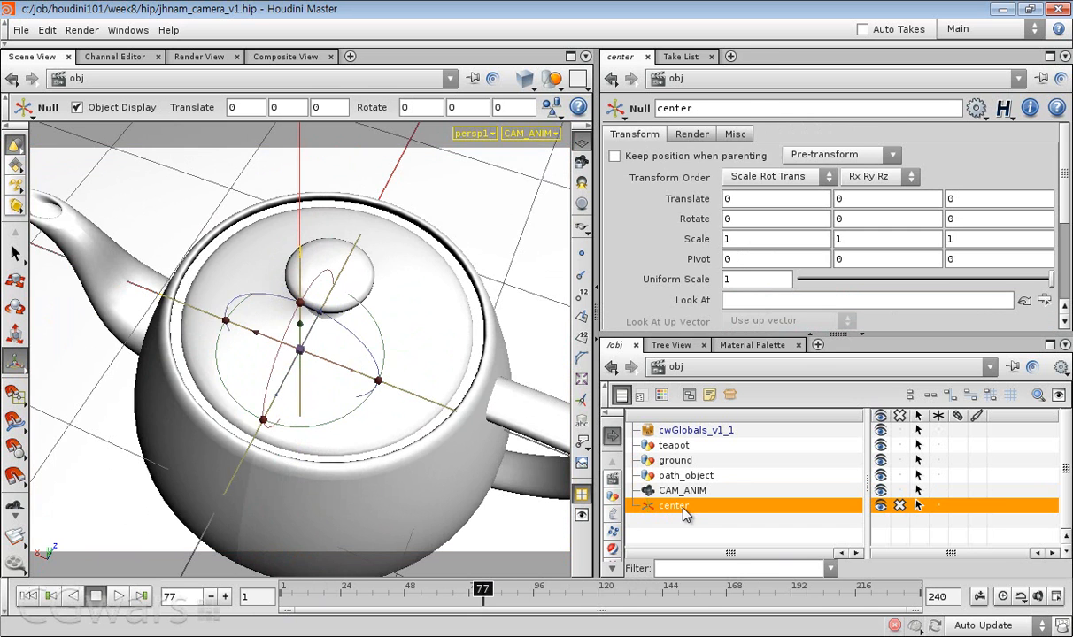
key("Delete")
left_click(673, 492)
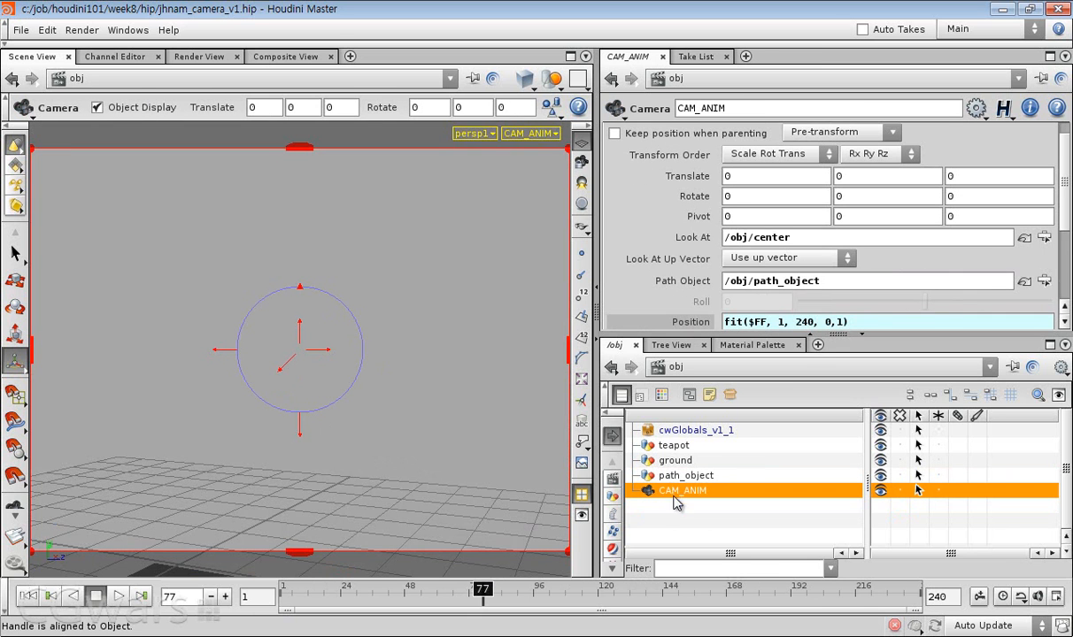
left_click_drag(657, 447, 732, 301)
left_click_drag(753, 236, 754, 238)
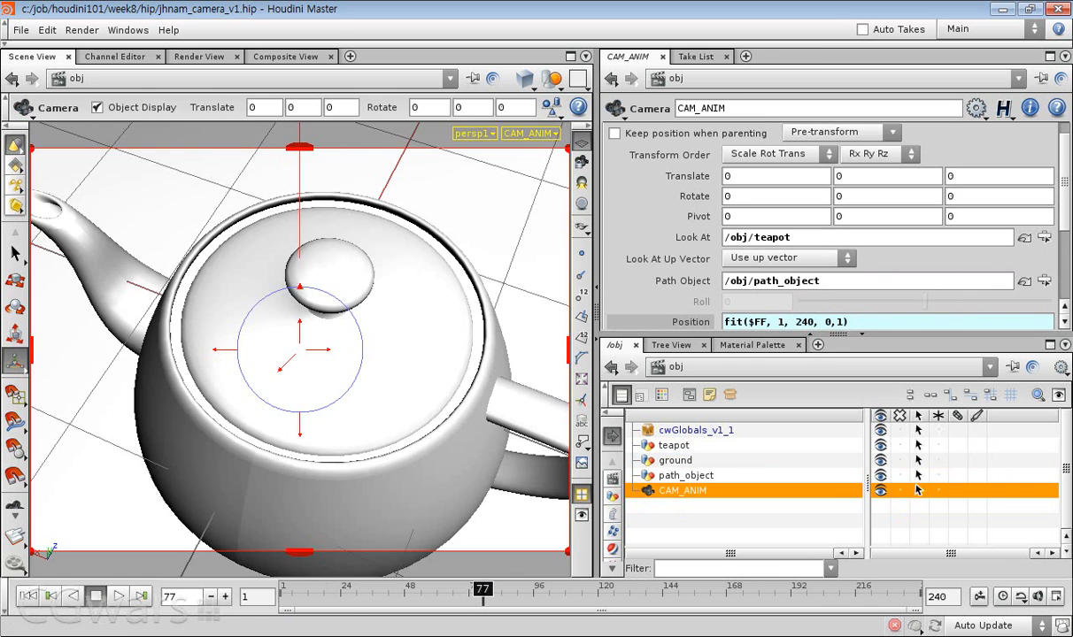
- Scrub the timeline to frame 135 and reposition CAM_ANIM through its locked view of the teapot
left_click_drag(289, 599, 464, 593)
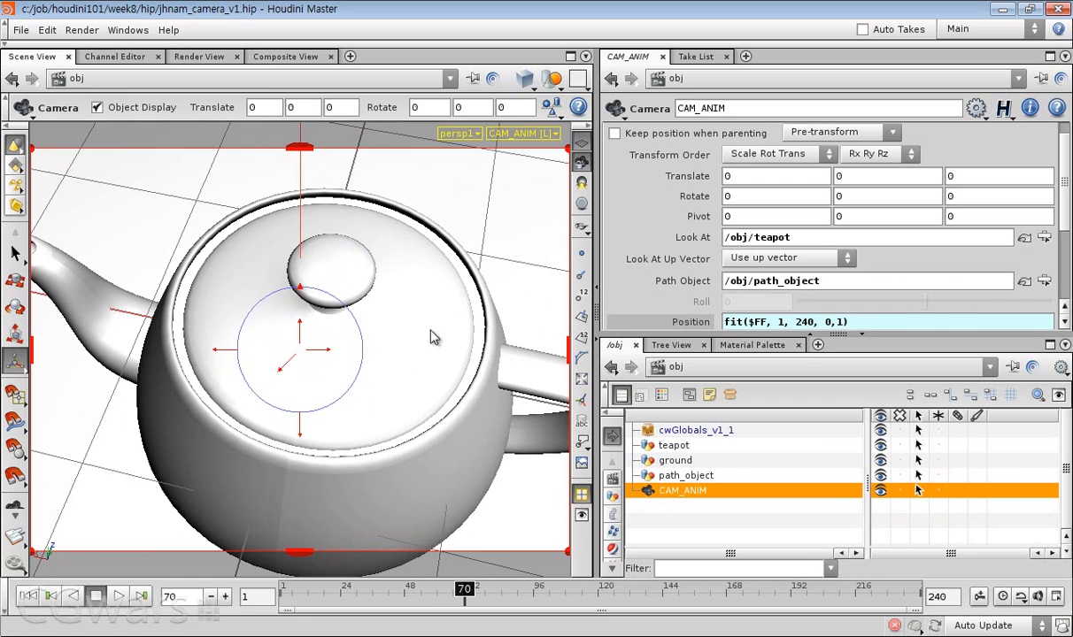
key("Escape")
left_click_drag(432, 336, 381, 364)
right_click_drag(380, 364, 380, 387)
left_click_drag(310, 597, 637, 594)
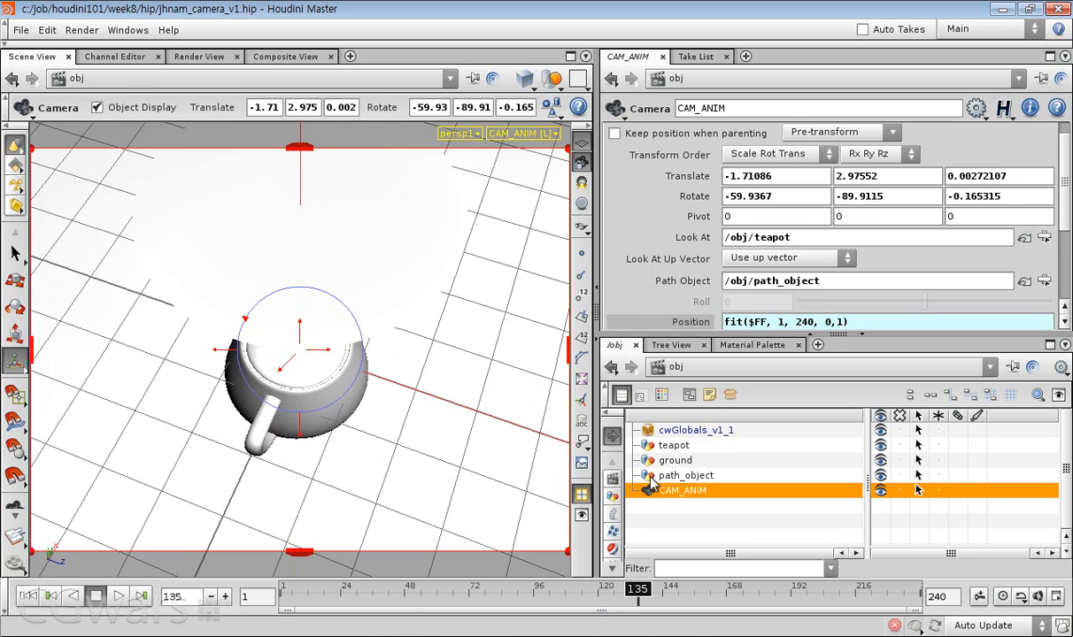
- Display curve1 inside path_object and delete the circle1 node
left_click(681, 475)
double_click(652, 479)
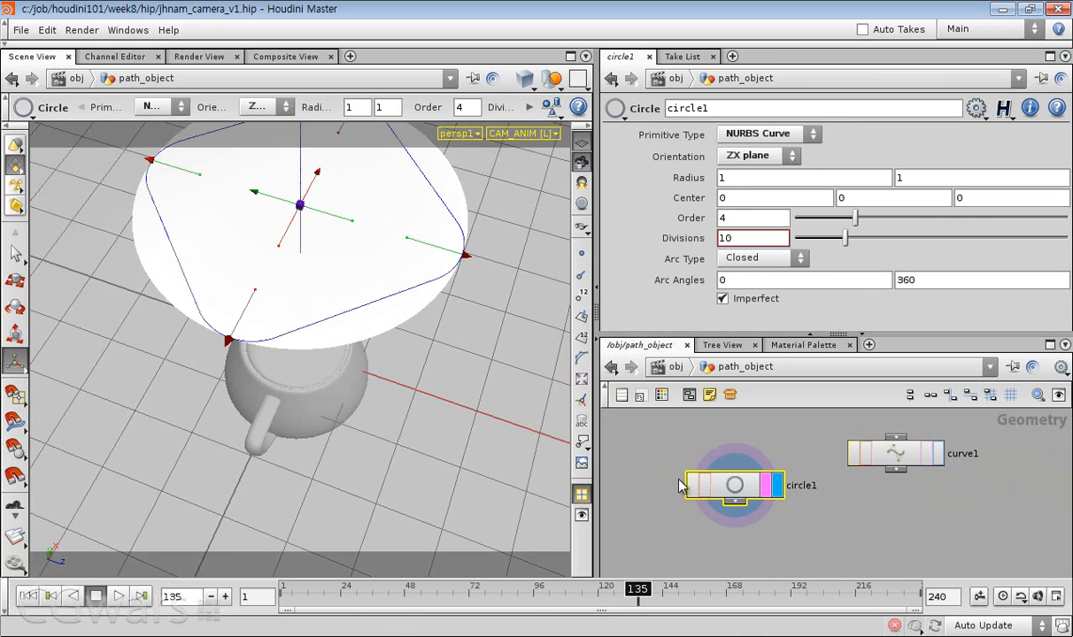
left_click(939, 459)
key("Delete")
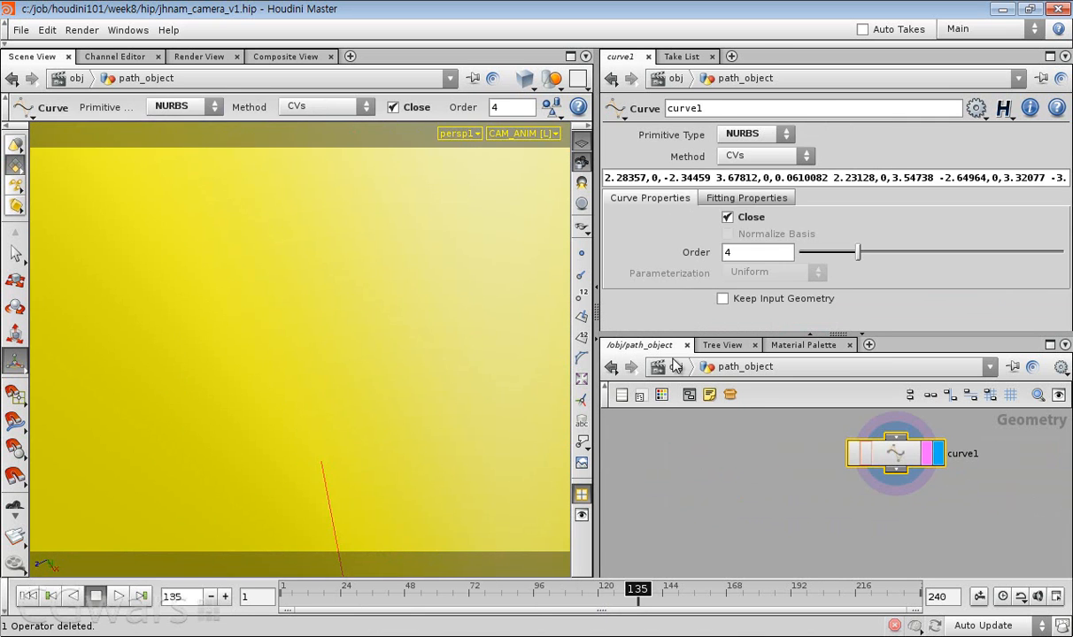
- View the object level in wireframe at frame 173 and inspect the network inside path_object
left_click(675, 366)
key("w")
left_click_drag(296, 593, 740, 575)
left_click(674, 445)
left_click(687, 478)
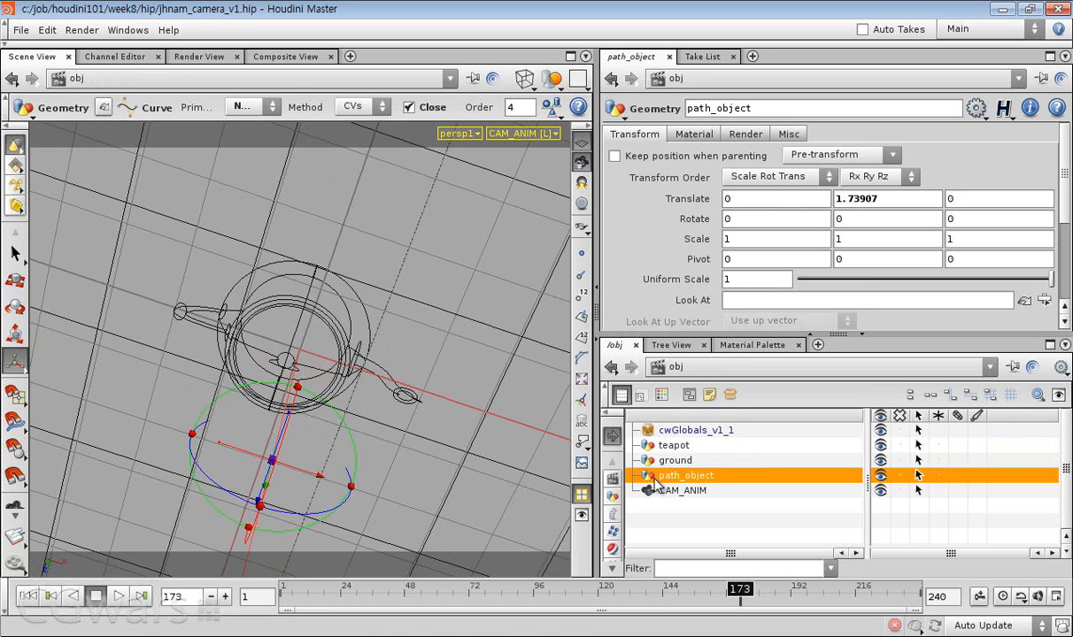
double_click(660, 476)
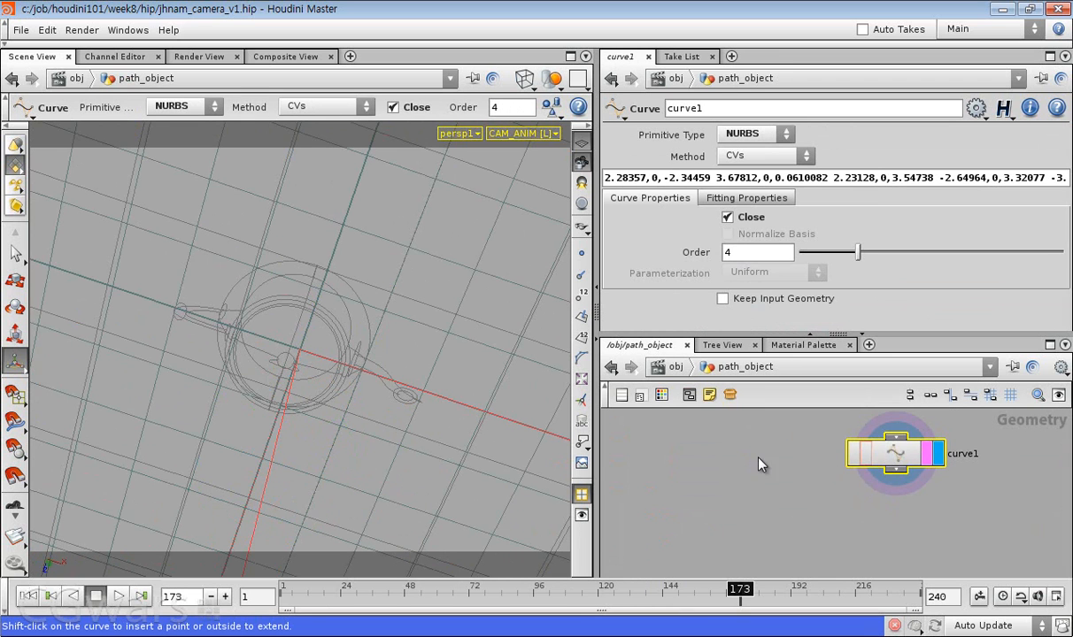
middle_click_drag(760, 460, 693, 483)
left_click_drag(693, 483, 603, 458)
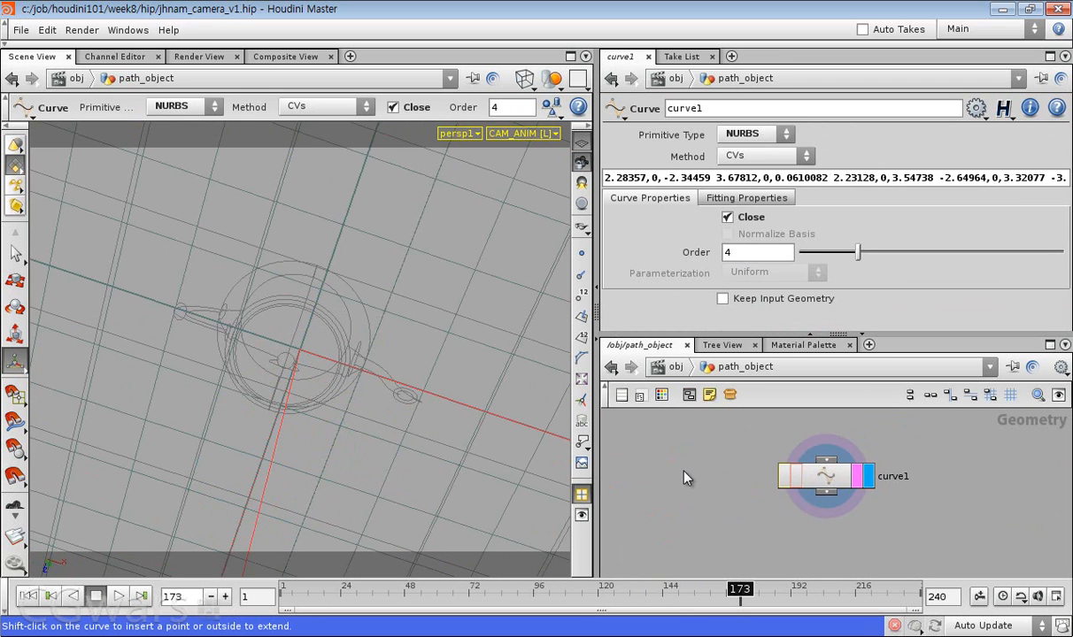
- Undo the recent changes back through the deletion of circle1 in path_object
key("ctrl+z")
key("ctrl+z")
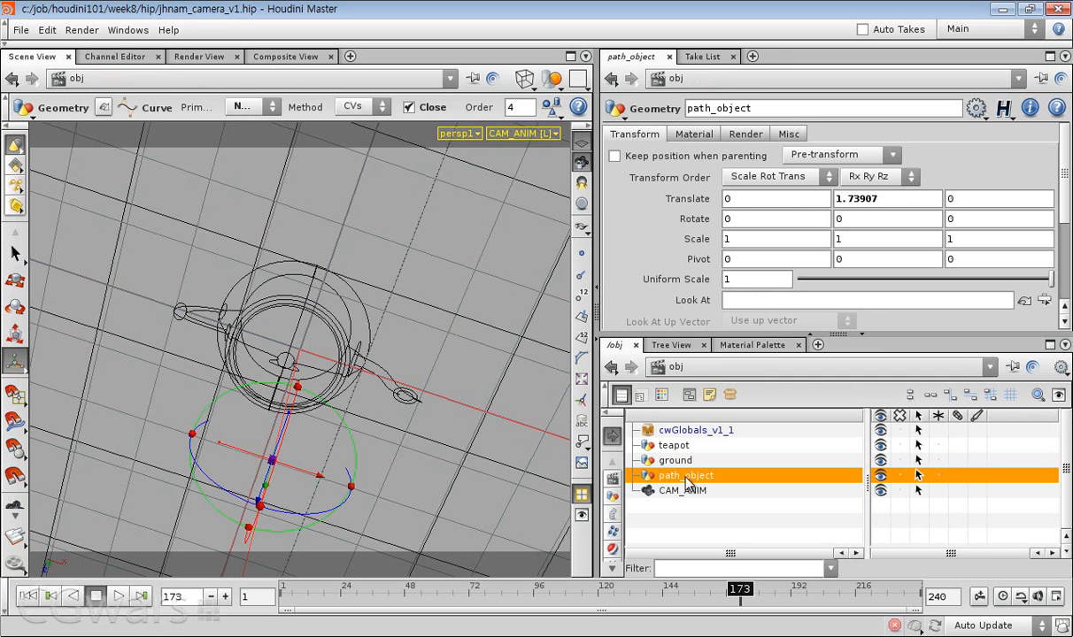
key("ctrl+z")
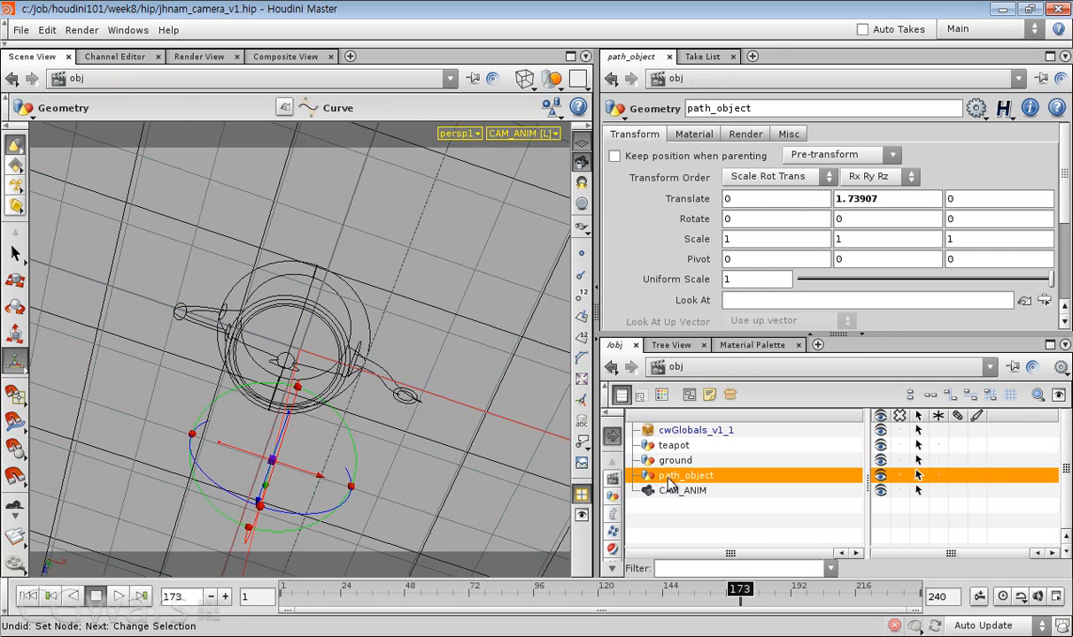
double_click(644, 476)
key("ctrl+z")
key("ctrl+z")
key("ctrl+z")
key("ctrl+z")
key("ctrl+z")
key("ctrl+z")
key("ctrl+z")
key("ctrl+z")
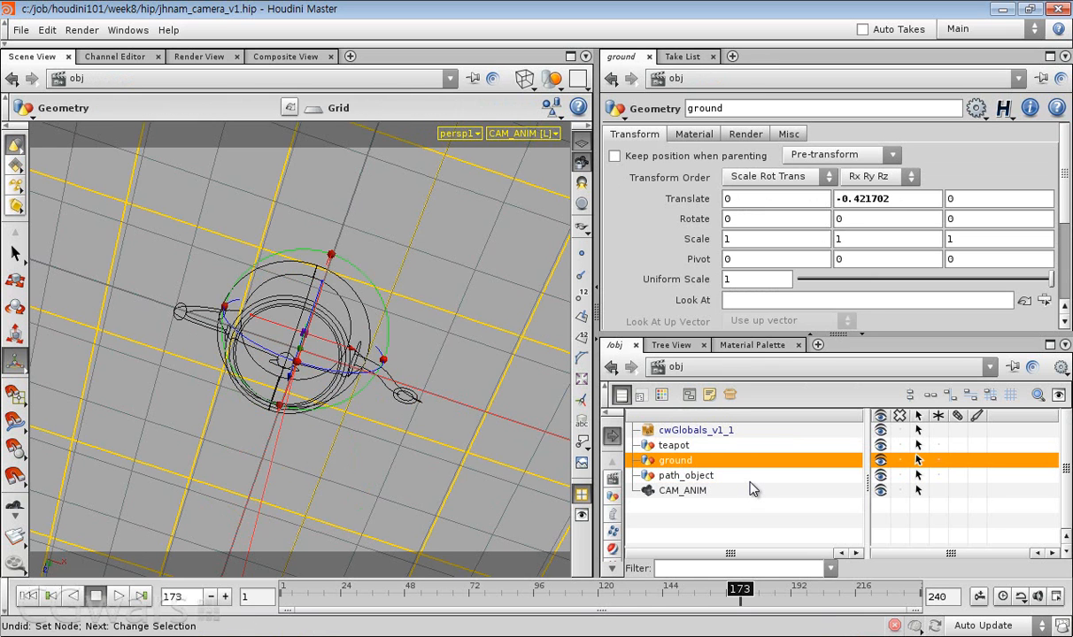
key("ctrl+z")
key("ctrl+z")
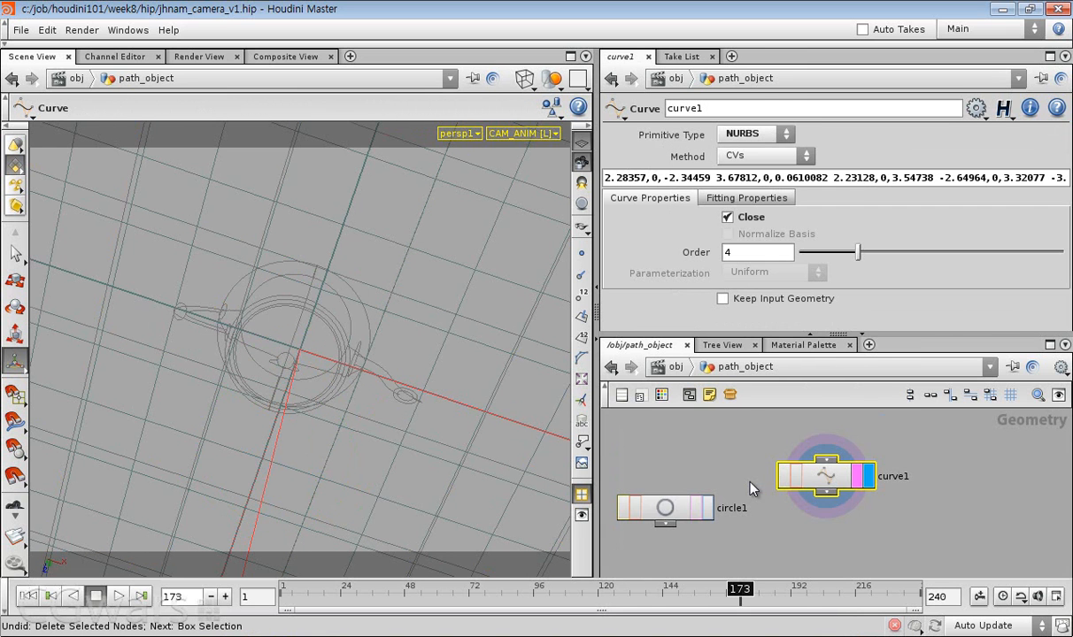
- Delete the curve1 node from path_object and return to the object level in shaded display
key("Delete")
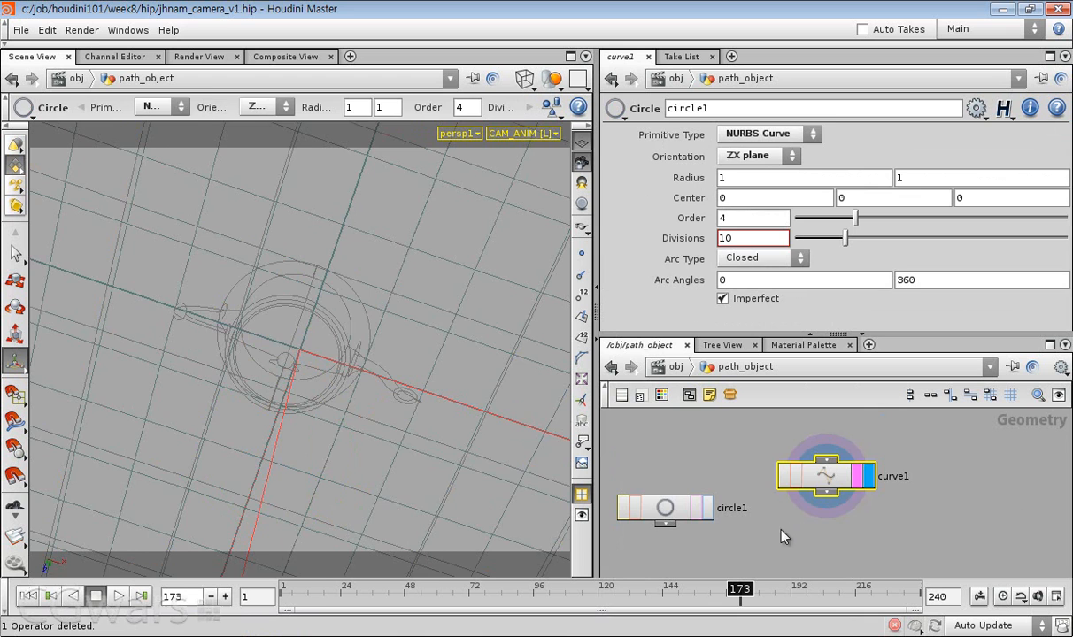
key("Escape")
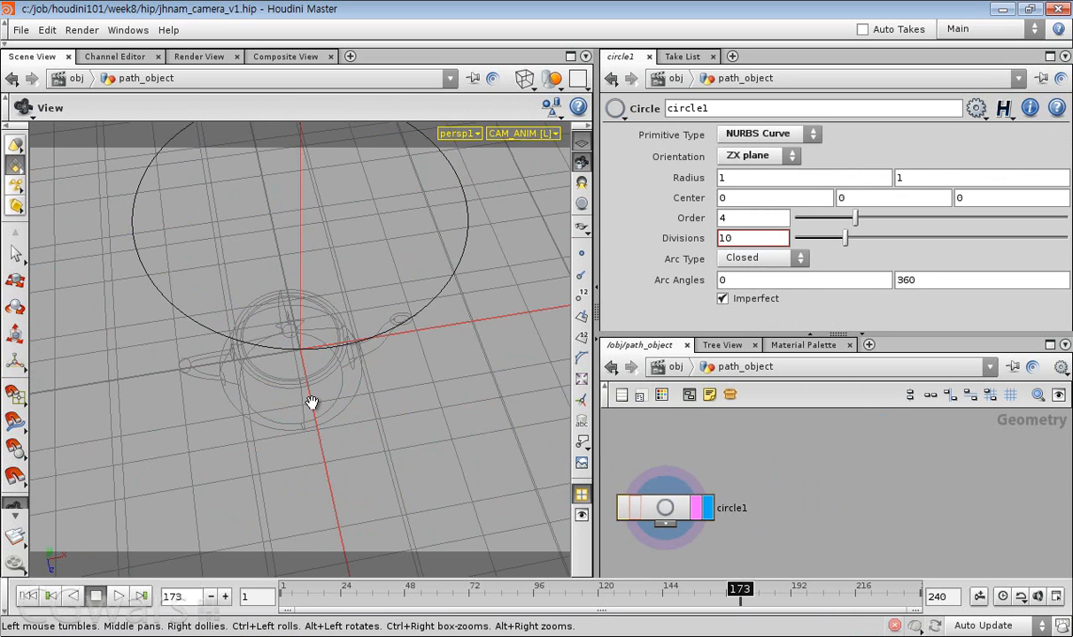
key("w")
key("u")
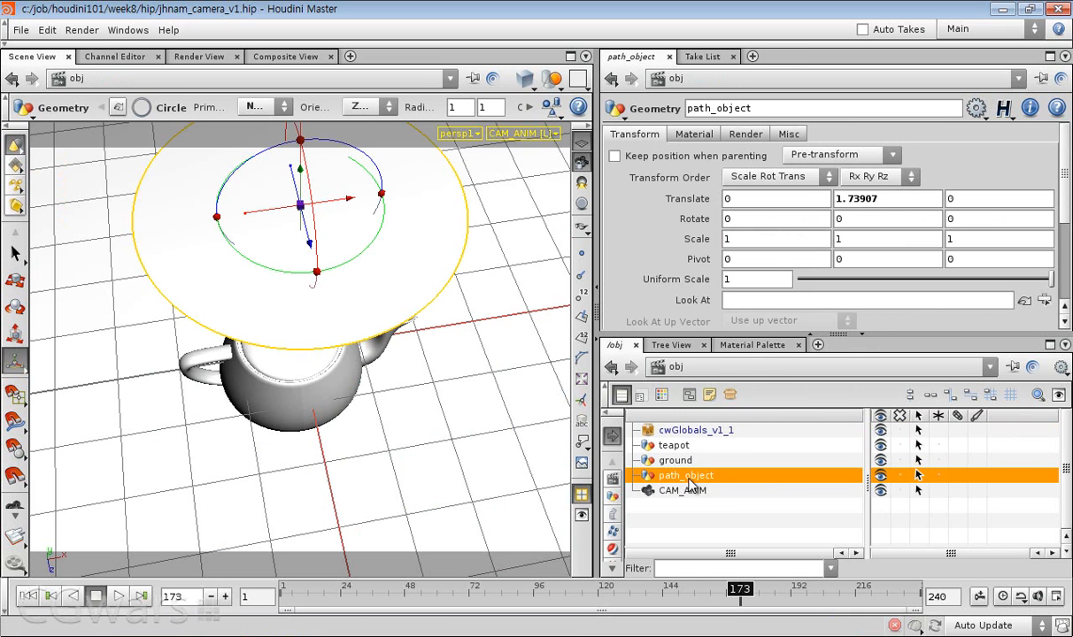
- Leave the camera view and undo the recent changes back through CAM_ANIM's repositioning and its Look At target change
key("Escape")
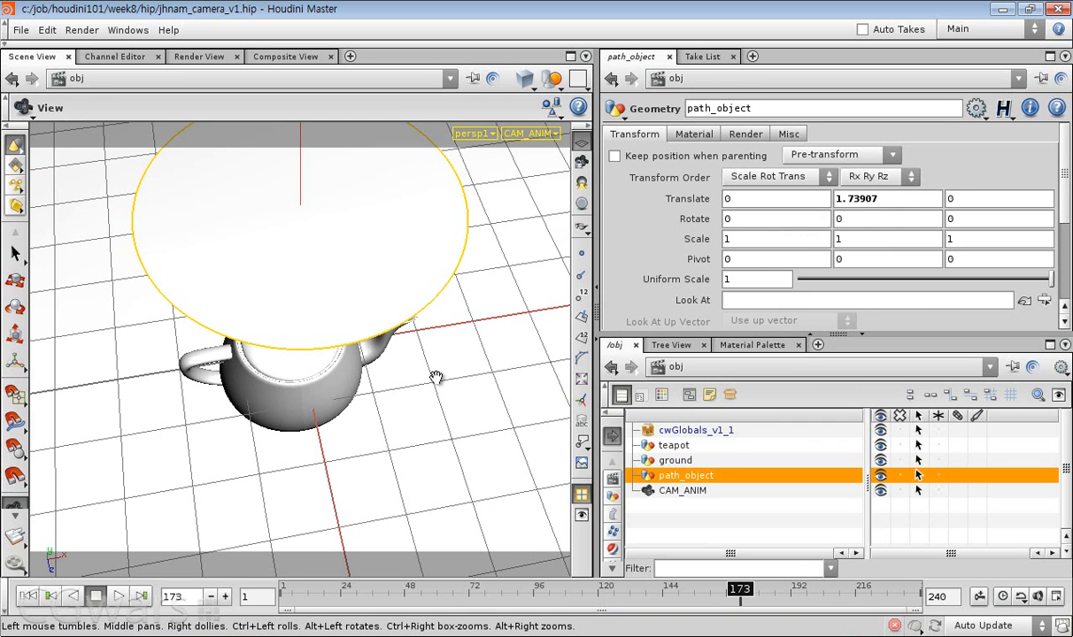
right_click_drag(506, 405, 301, 422)
left_click_drag(302, 422, 445, 350)
right_click_drag(445, 350, 401, 216)
key("ctrl+z")
key("ctrl+z")
key("ctrl+z")
key("ctrl+z")
key("ctrl+z")
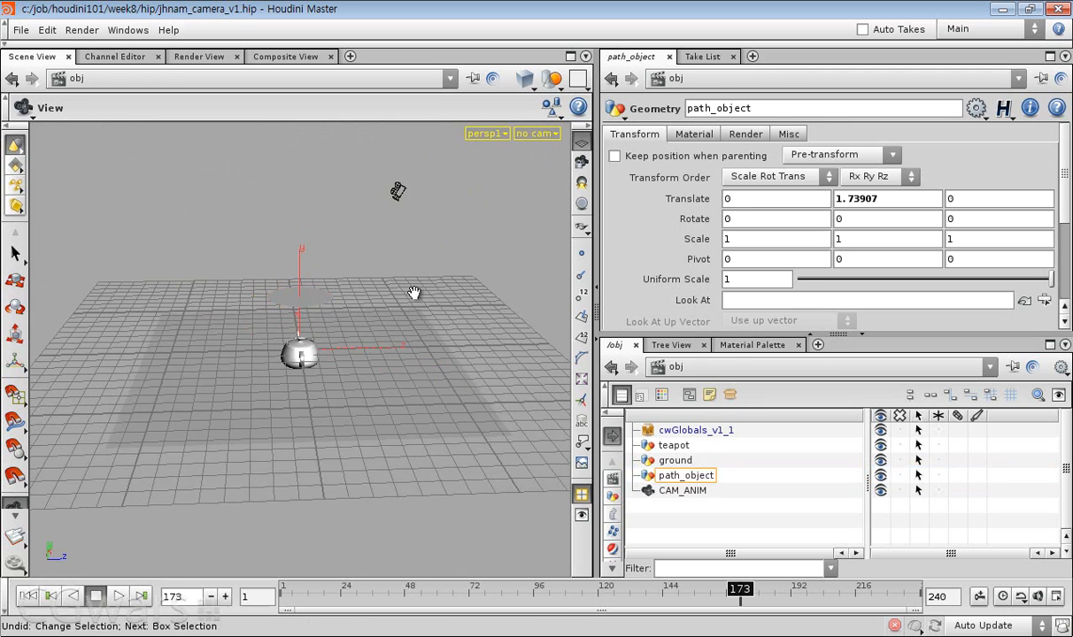
key("ctrl+z")
key("ctrl+z")
key("ctrl+z")
key("ctrl+z")
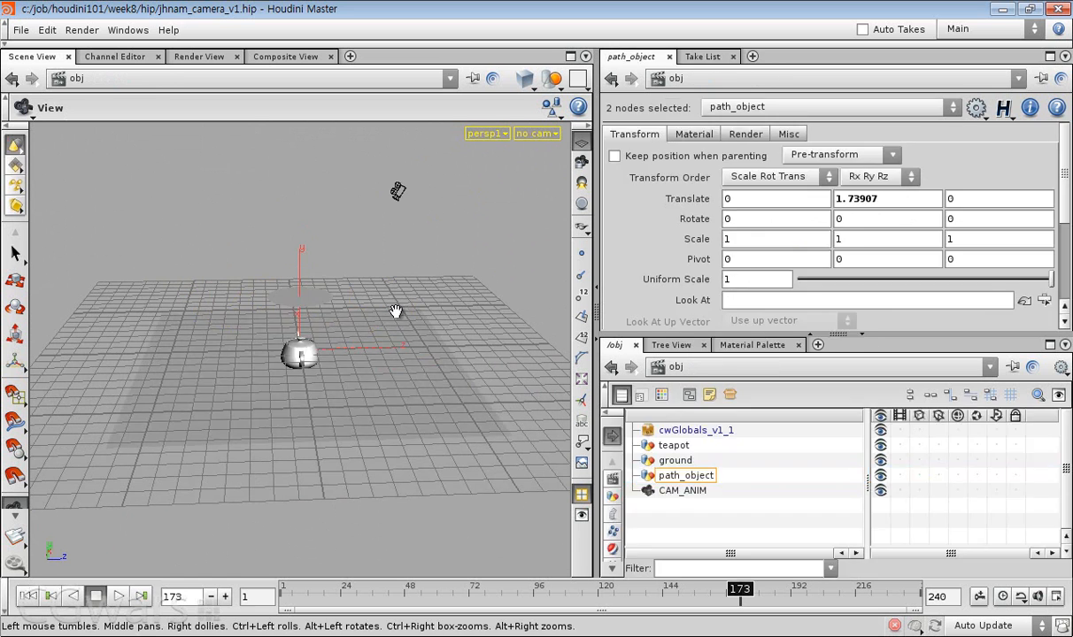
key("ctrl+z")
key("ctrl+z")
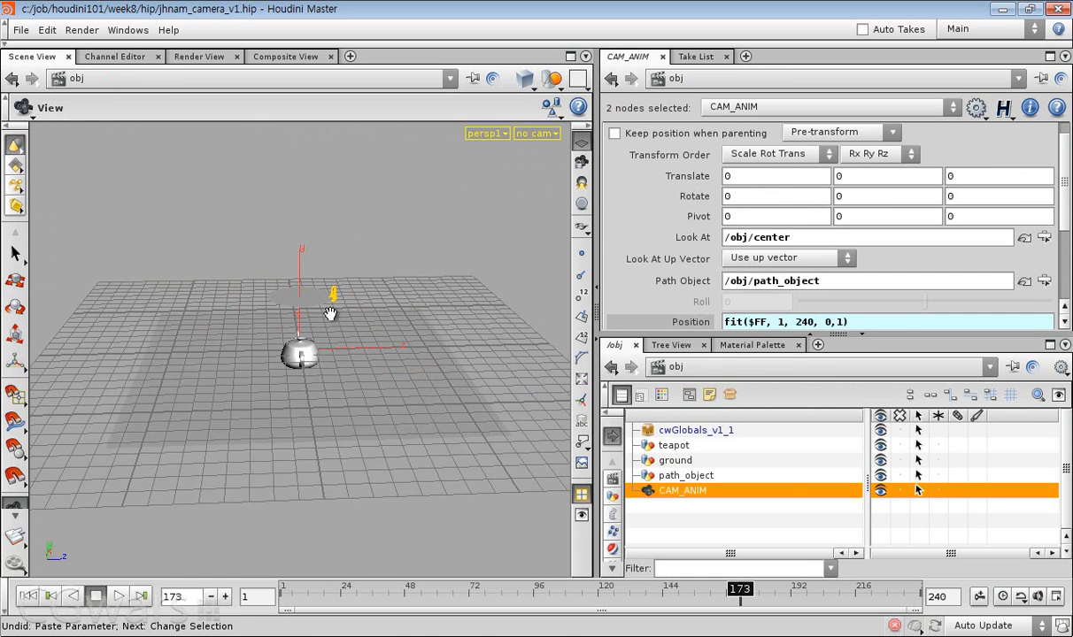
- Set CAM_ANIM's Look At target to /obj/teapot with the viewport in wireframe
left_click_drag(330, 317, 366, 313)
right_click_drag(367, 313, 462, 281)
key("w")
left_click_drag(405, 303, 394, 300)
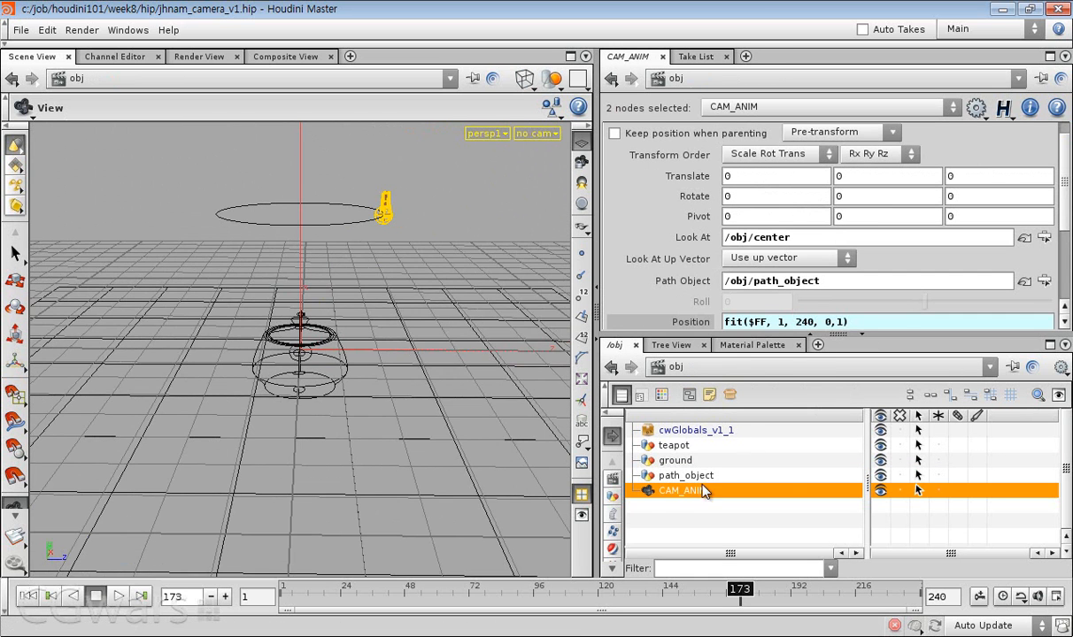
left_click(643, 461)
left_click(679, 493)
left_click_drag(647, 448, 774, 238)
left_click_drag(530, 302, 533, 278)
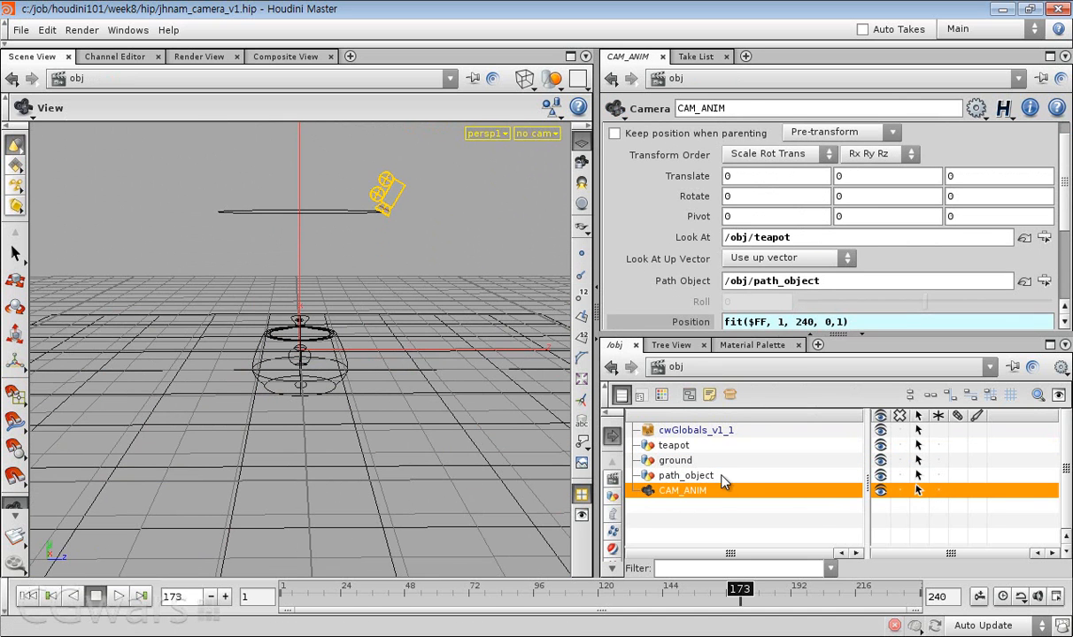
- Examine the placement of the circular path and camera relative to the teapot from several viewing angles
left_click(671, 478)
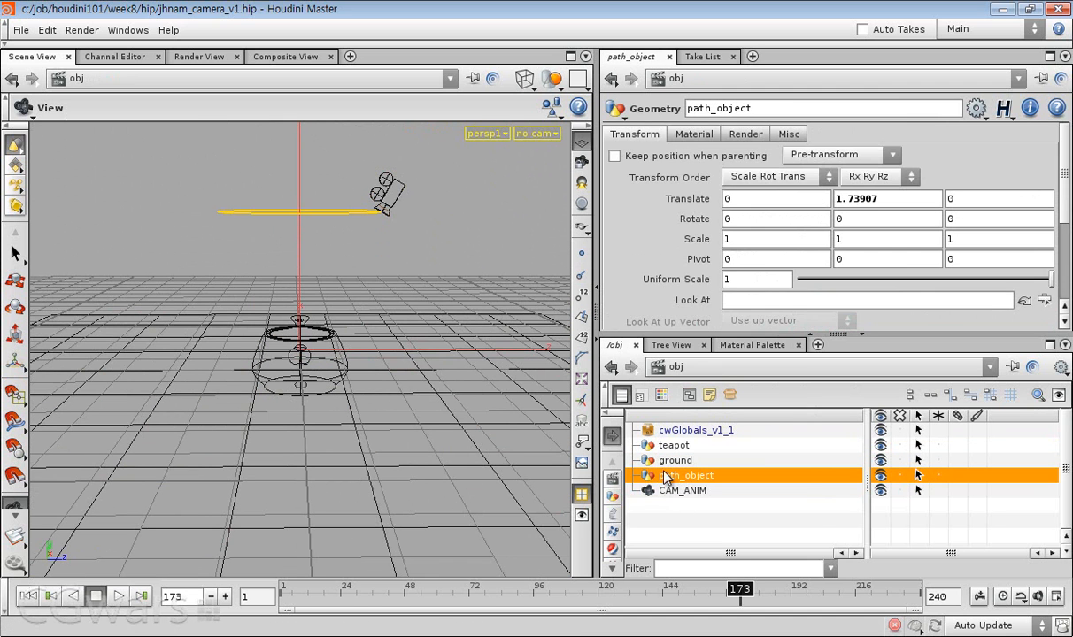
left_click(654, 449)
left_click_drag(412, 394, 446, 381)
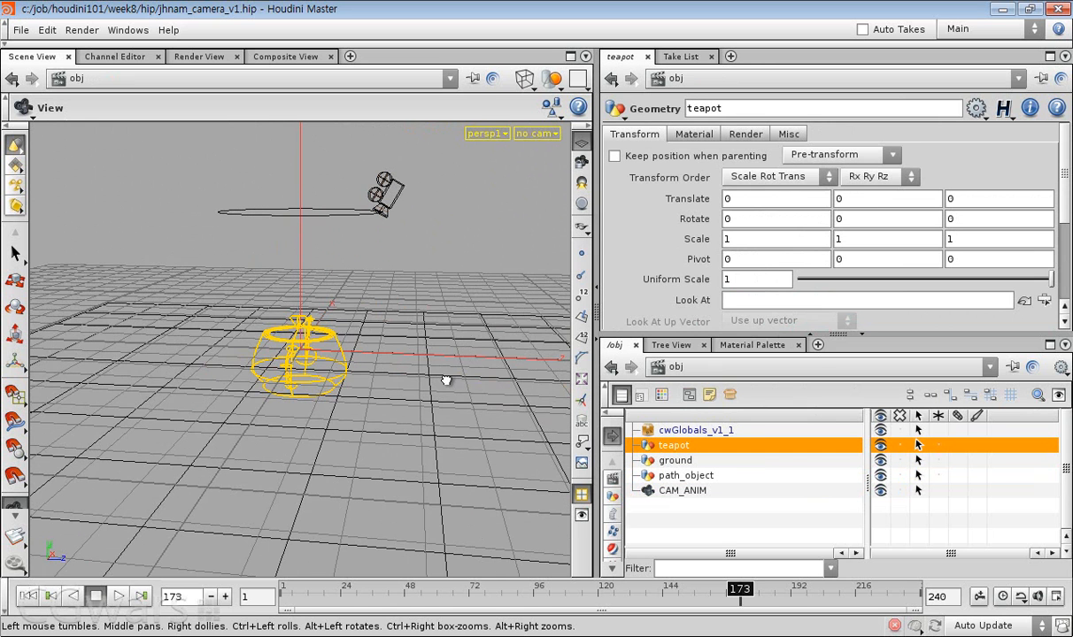
key("h")
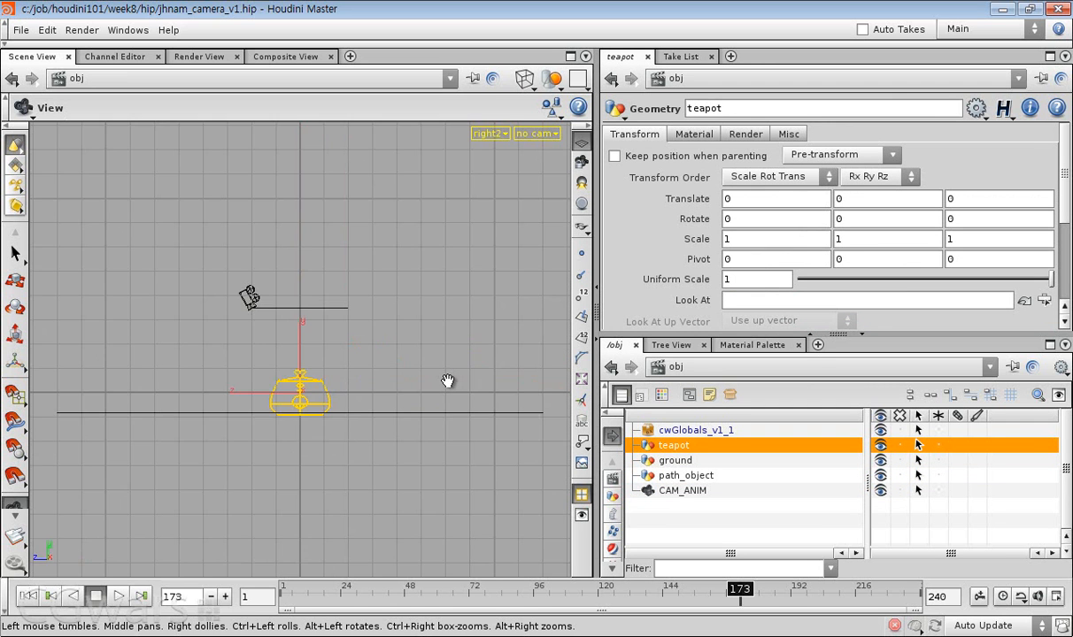
left_click_drag(427, 397, 493, 421)
key("w")
right_click_drag(494, 422, 472, 357)
mouse_move(472, 357)
left_mouse_down()
mouse_move(414, 374)
mouse_move(423, 368)
left_mouse_up()
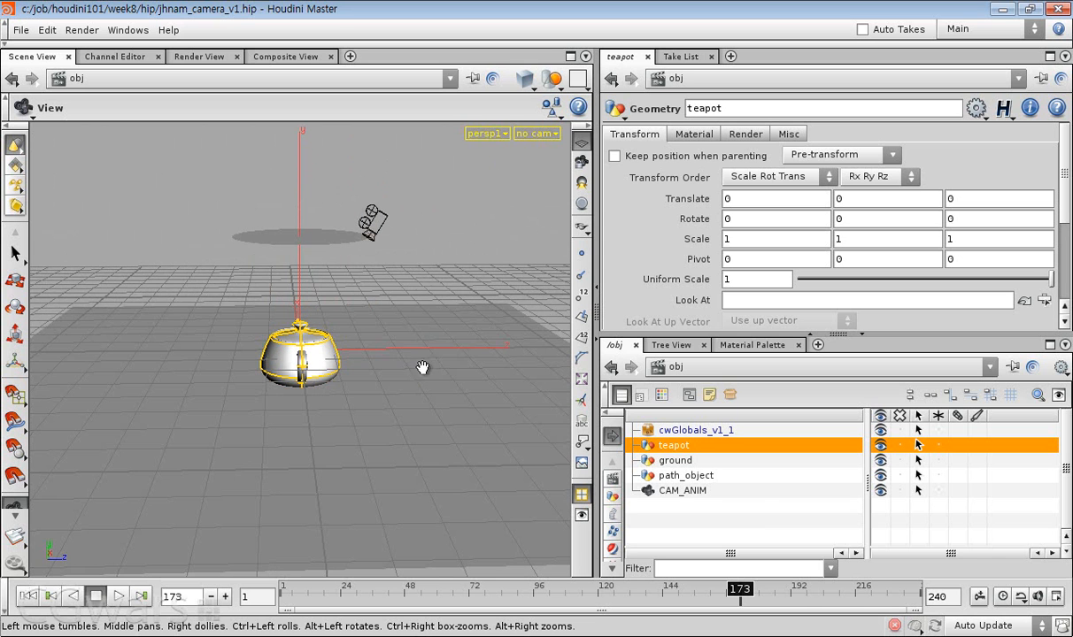
- Set path_object's Uniform Scale to 4.3 and check the view through CAM_ANIM at frame 191
left_click(682, 461)
left_click(686, 478)
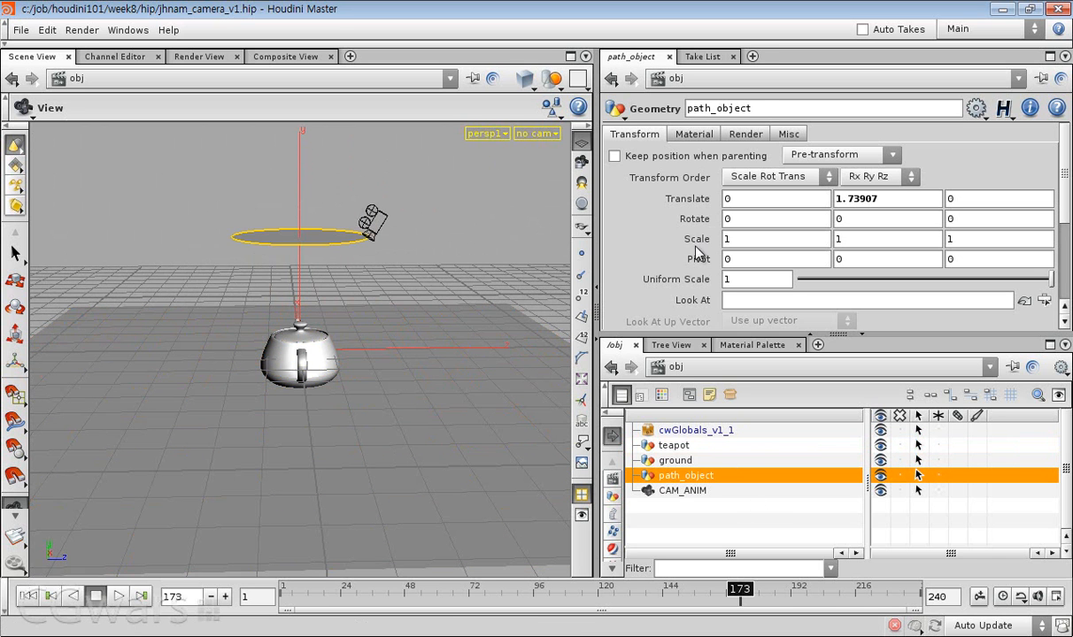
middle_click_drag(742, 281, 975, 312)
middle_click_drag(756, 240, 788, 266)
left_click(538, 133)
left_click(550, 206)
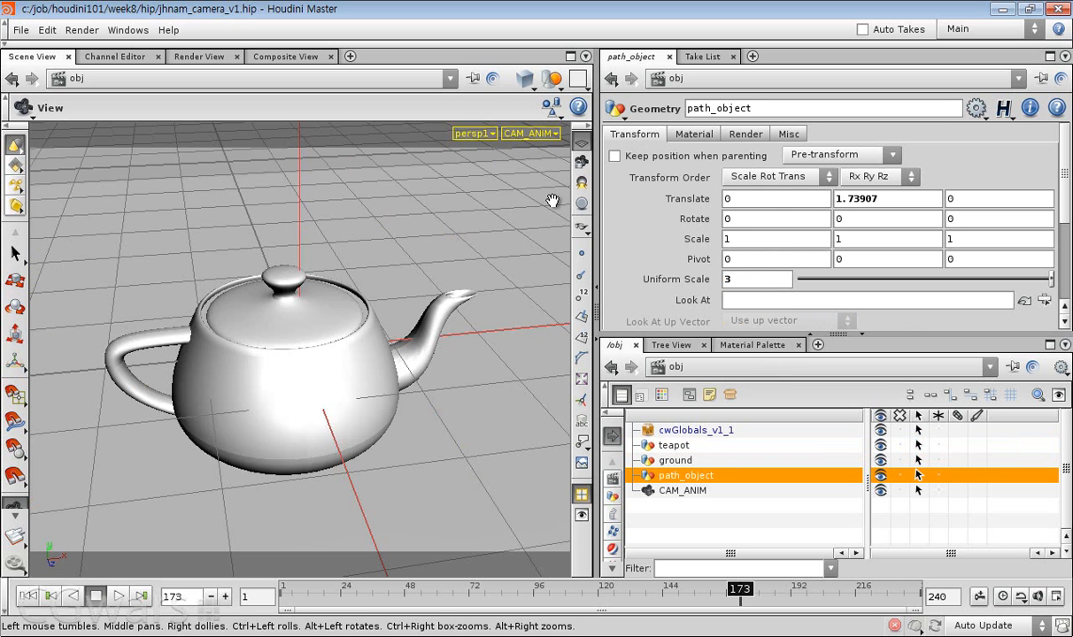
middle_click_drag(744, 279, 1050, 327)
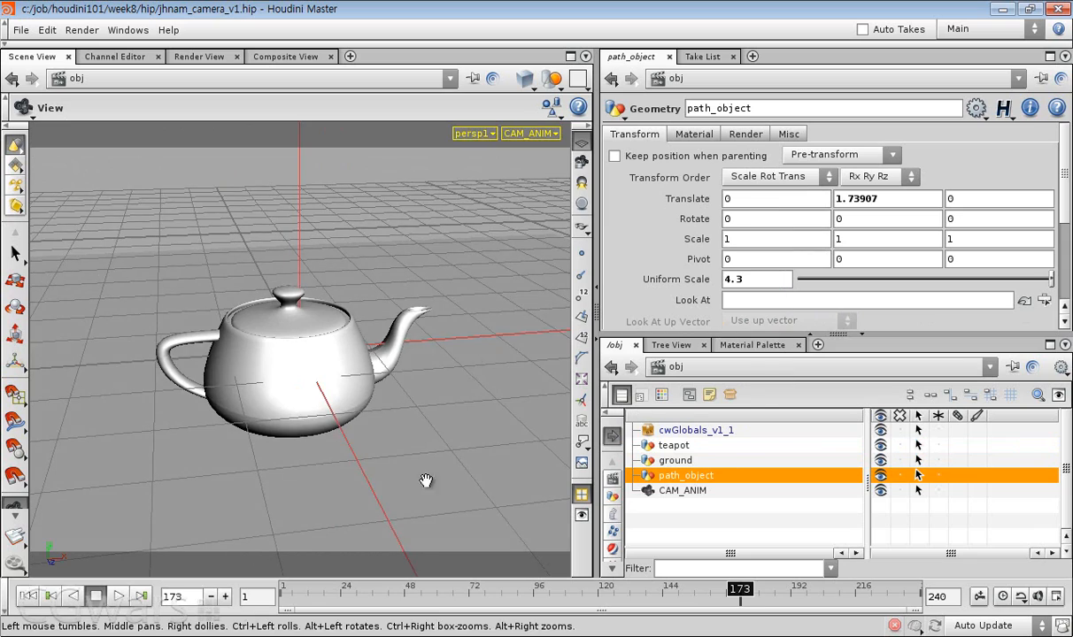
left_click_drag(284, 592, 787, 591)
- Set CAM_ANIM's resolution to the HDTV 1080 preset, 1920 by 1080
left_click(722, 491)
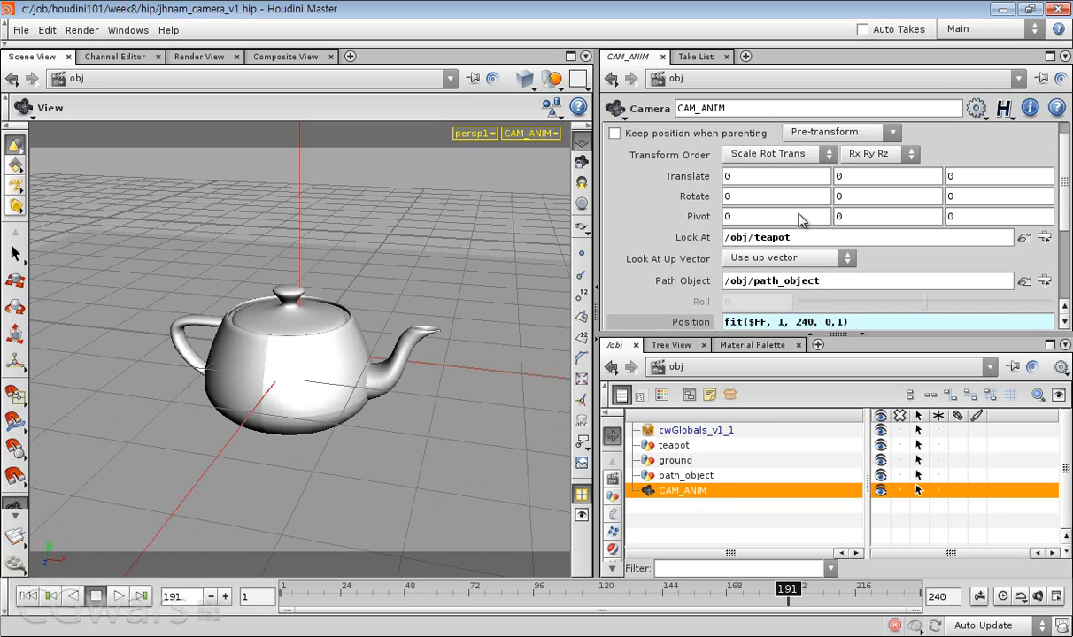
scroll(771, 168, "up", 1)
left_click(734, 135)
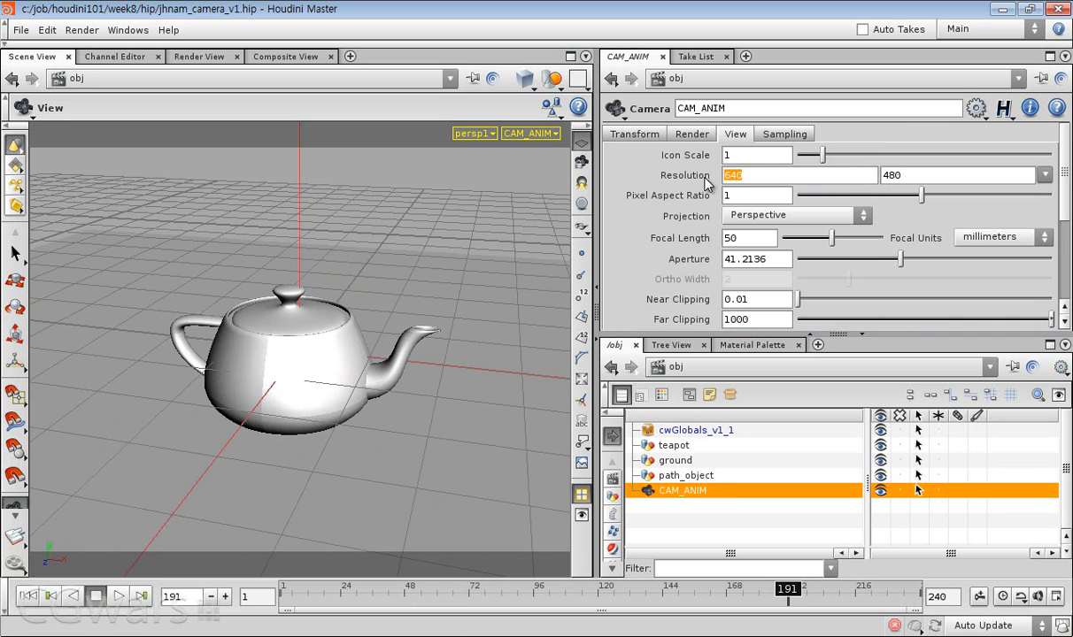
left_click(1046, 176)
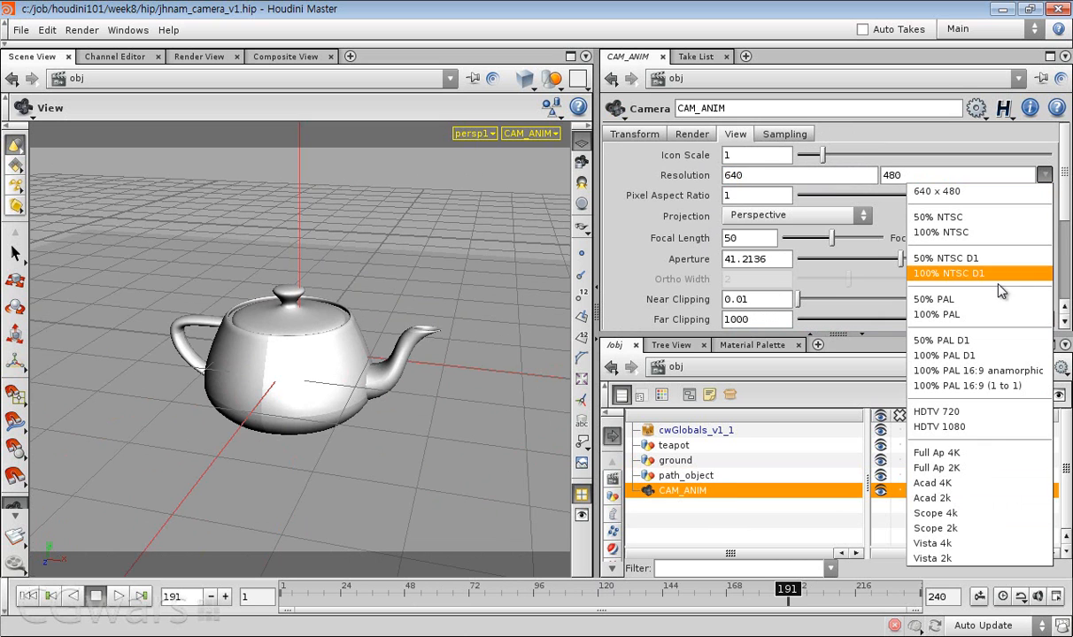
left_click(978, 428)
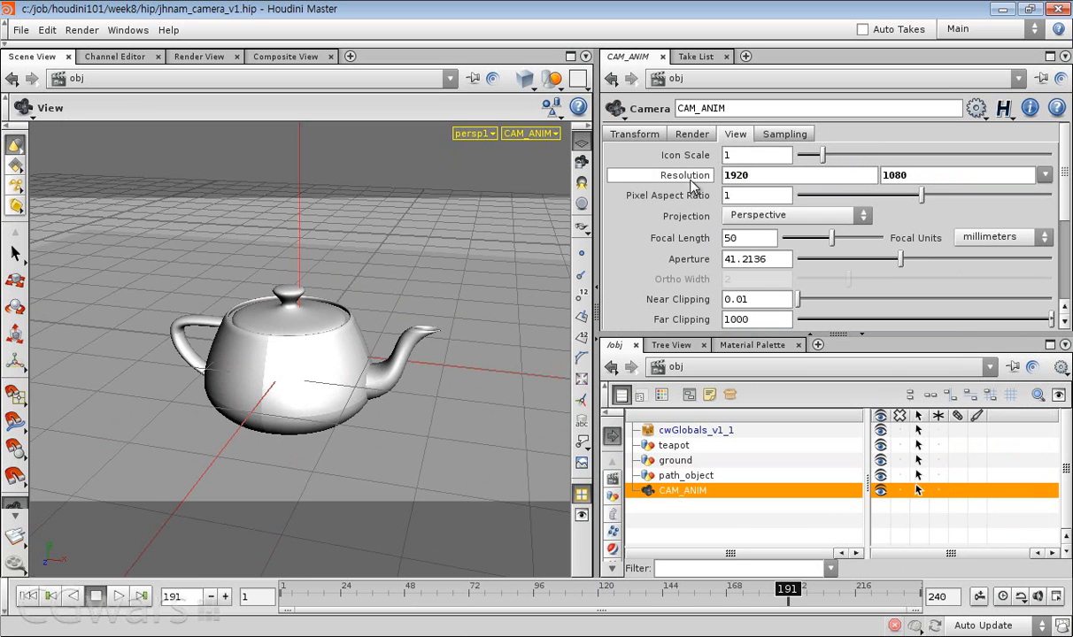
left_click(1046, 175)
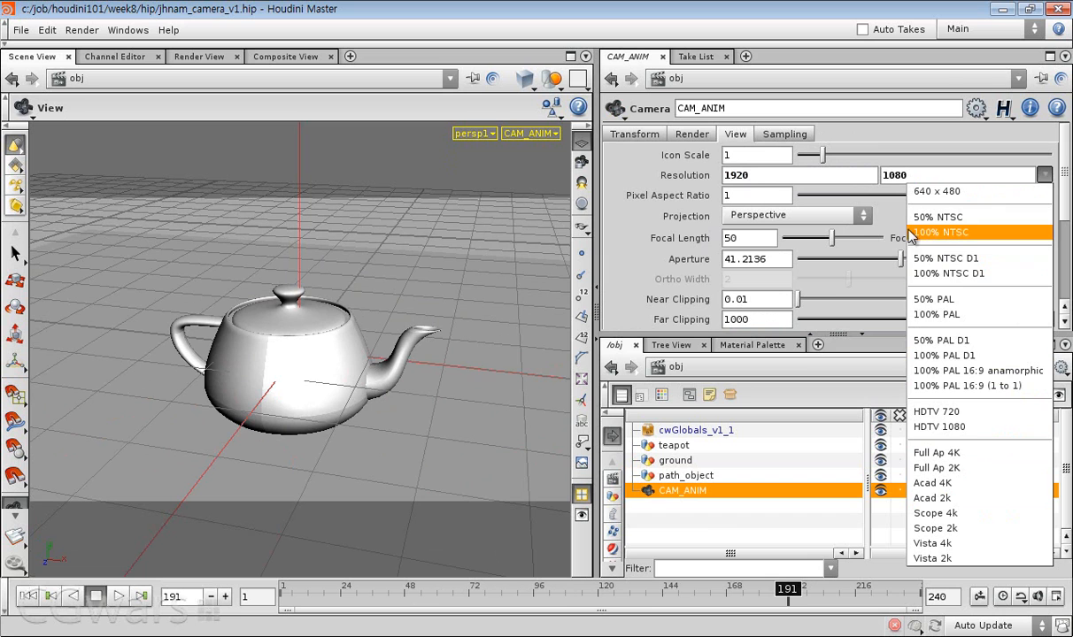
left_click(647, 249)
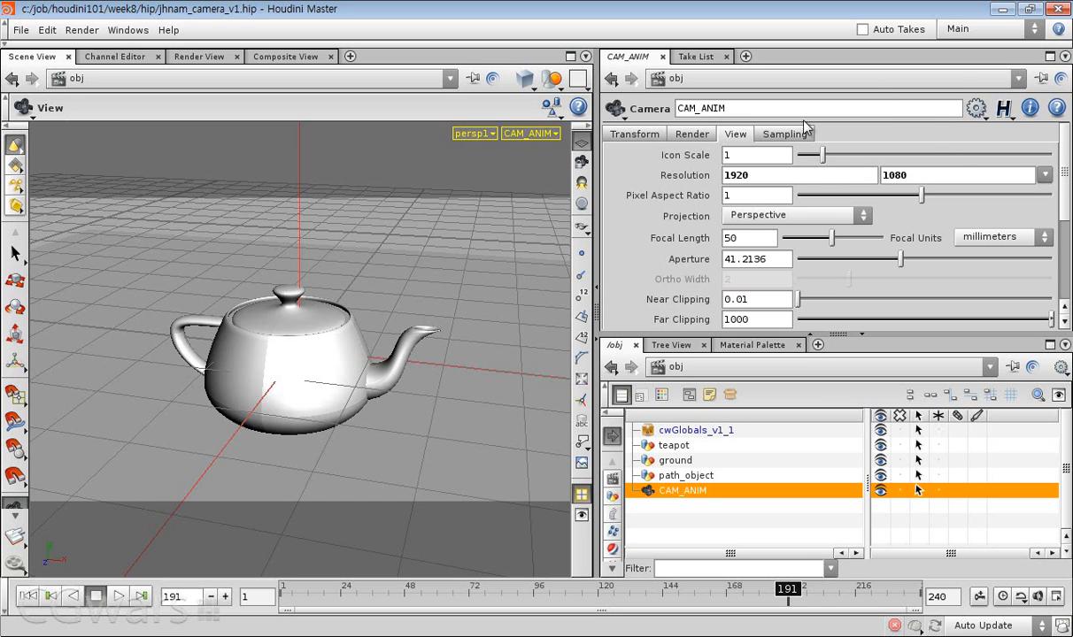
- Scrub the timeline to frame 33 and look through CAM_ANIM again
left_click_drag(283, 591, 367, 551)
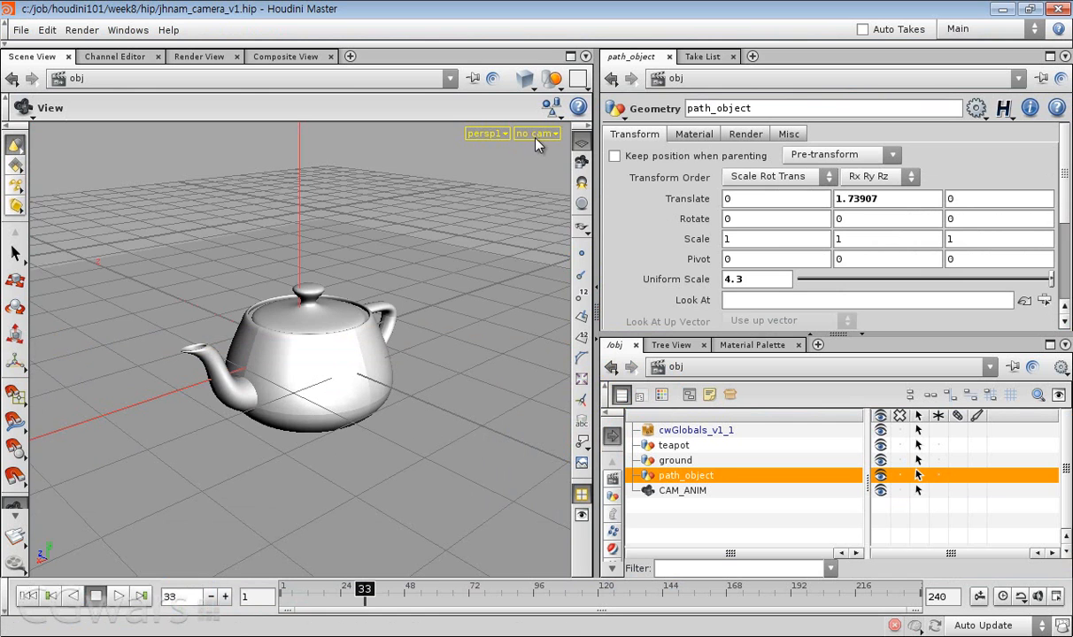
left_click(537, 134)
left_click(536, 202)
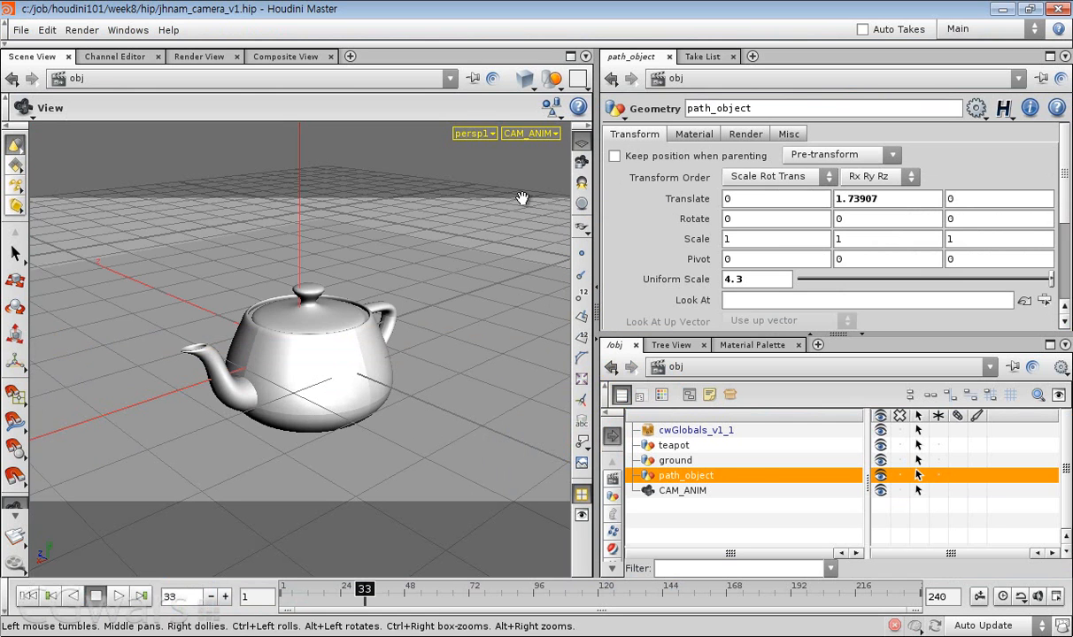
- Switch to the out network and add a Mantra render node
left_click(658, 366)
left_click(731, 445)
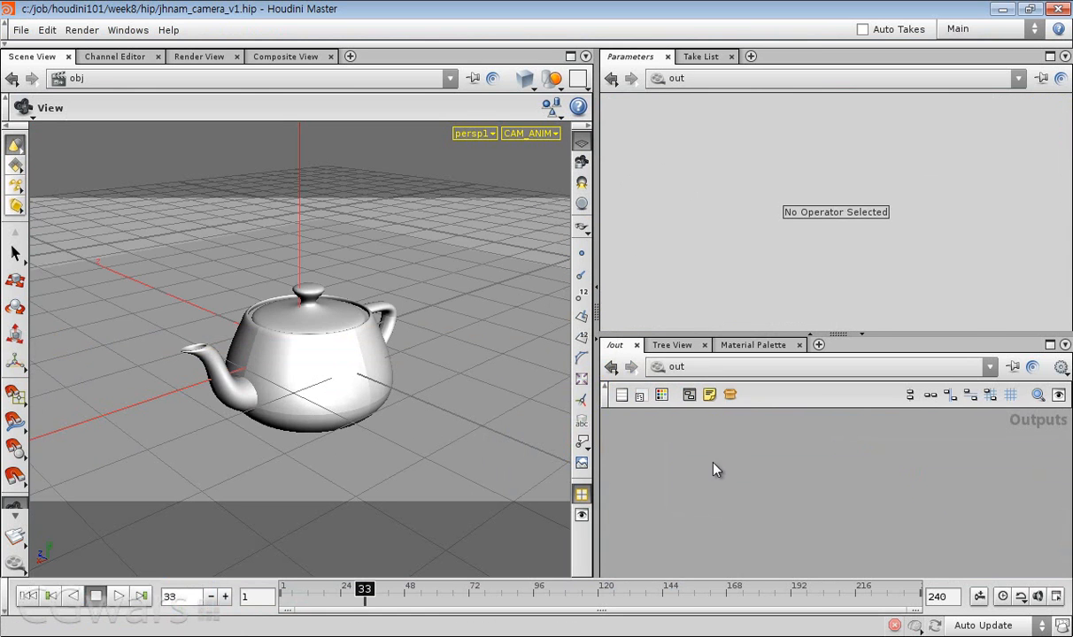
key("Tab")
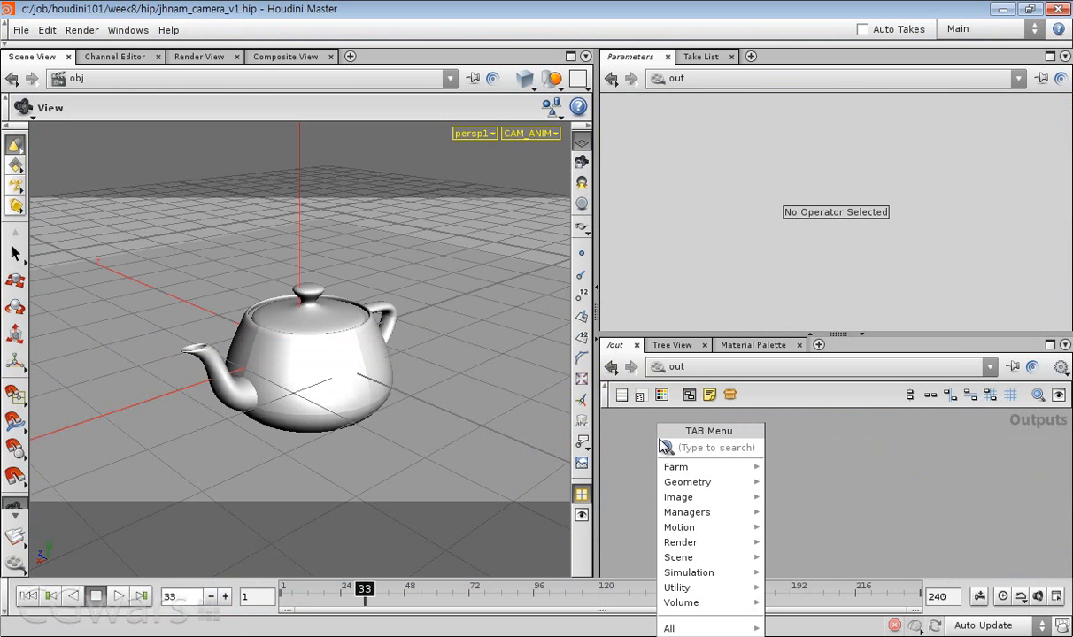
type("Mantra")
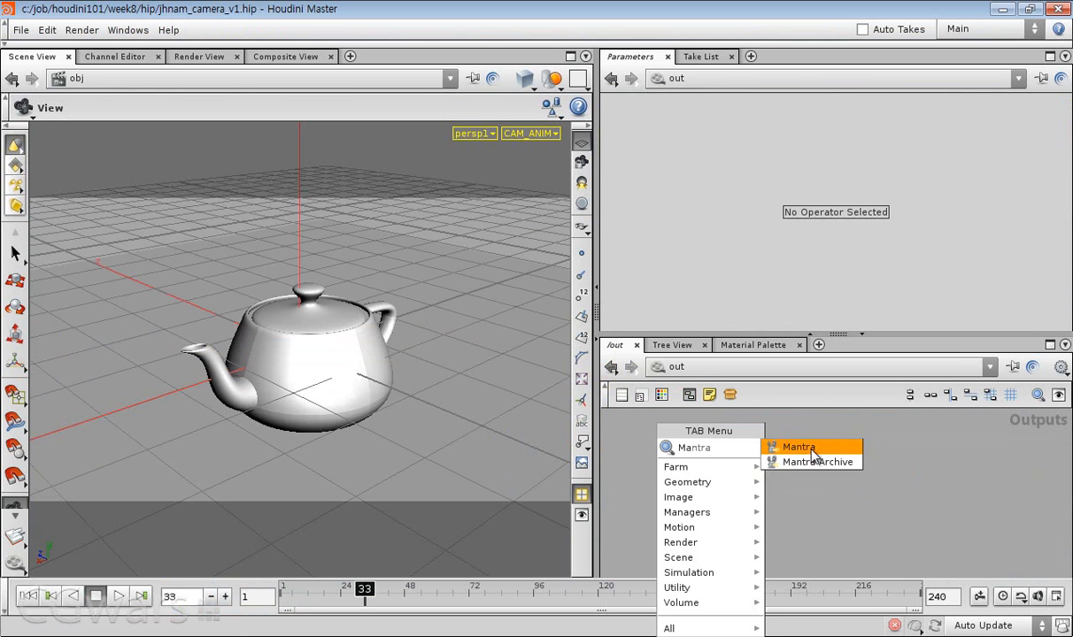
key("Return")
middle_click_drag(740, 512, 694, 535)
scroll(694, 534, "up", 2)
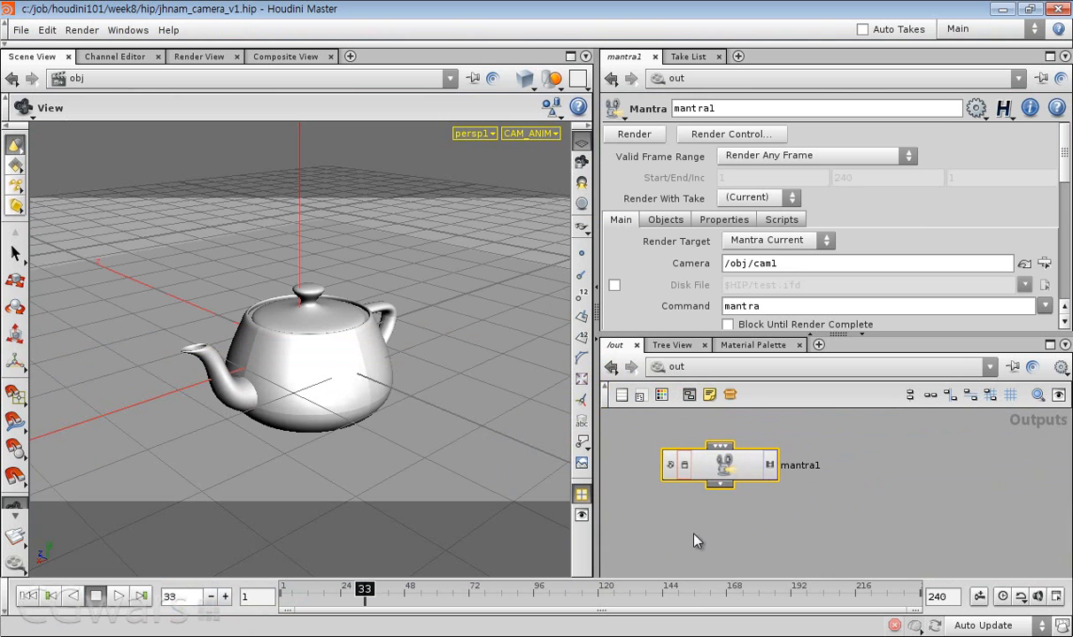
- Set mantra1's Camera to /obj/CAM_ANIM and close the preview render of the teapot
left_click(1025, 264)
left_click(934, 160)
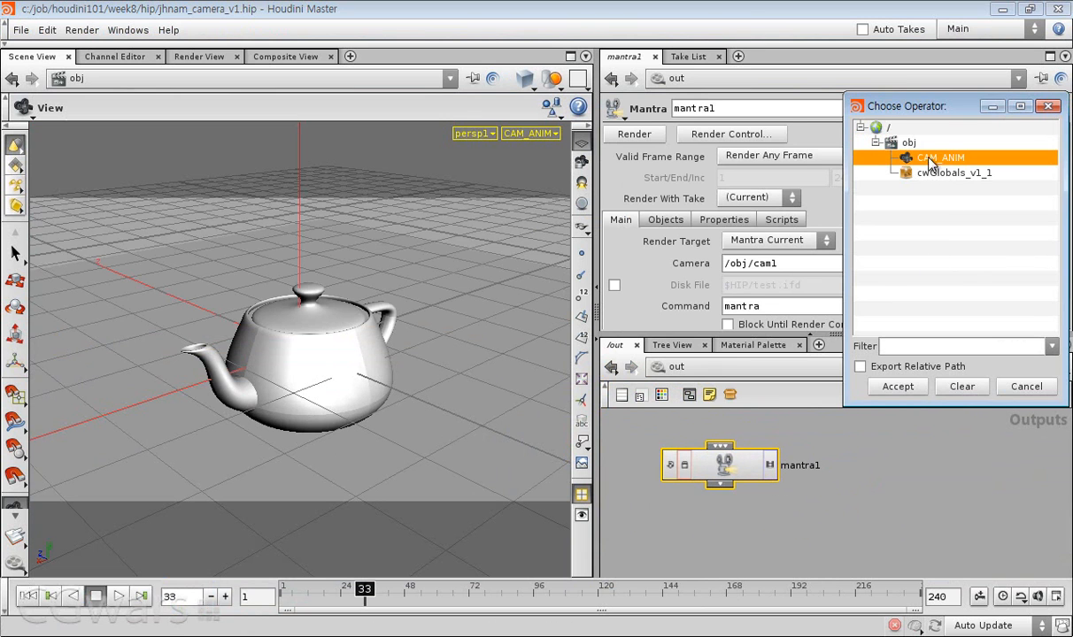
left_click(898, 387)
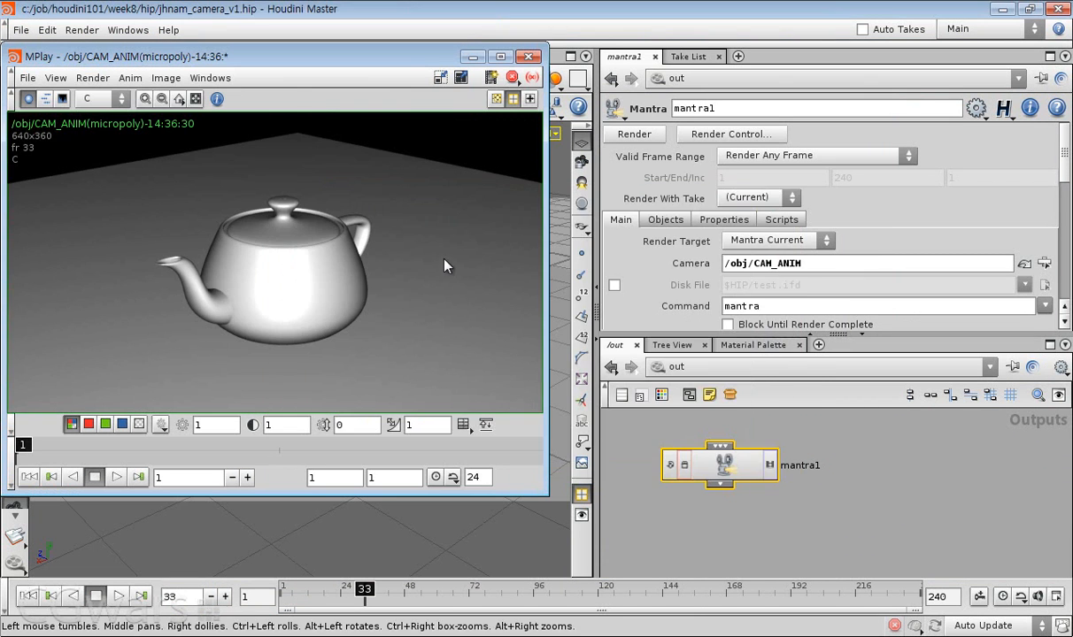
left_click(443, 269)
left_click(529, 56)
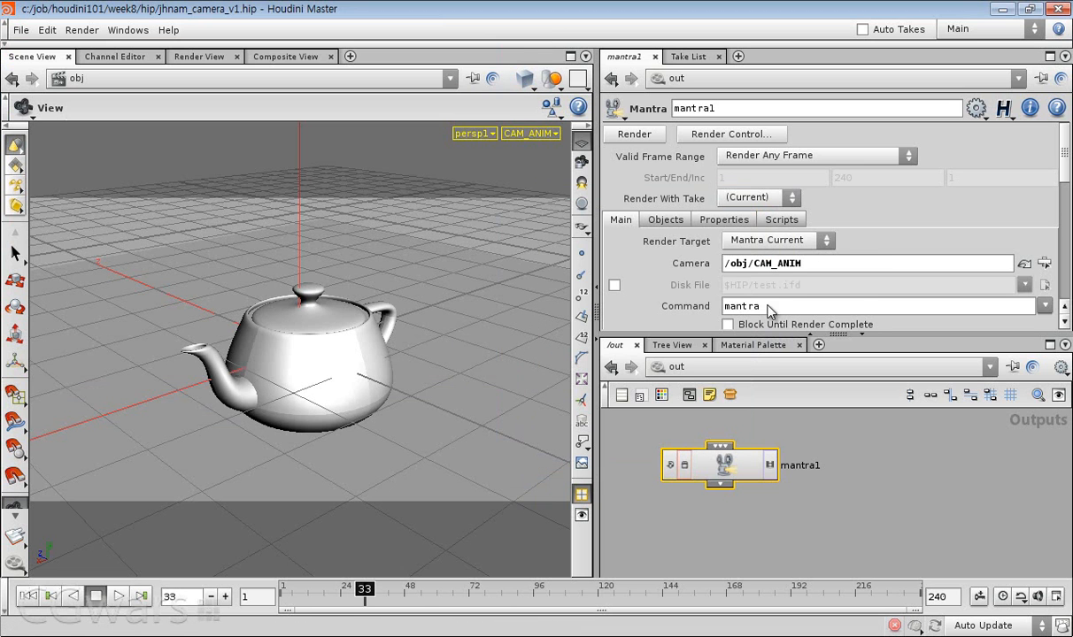
- Render the current frame from mantra1 and read the node's info and warning
left_click(626, 134)
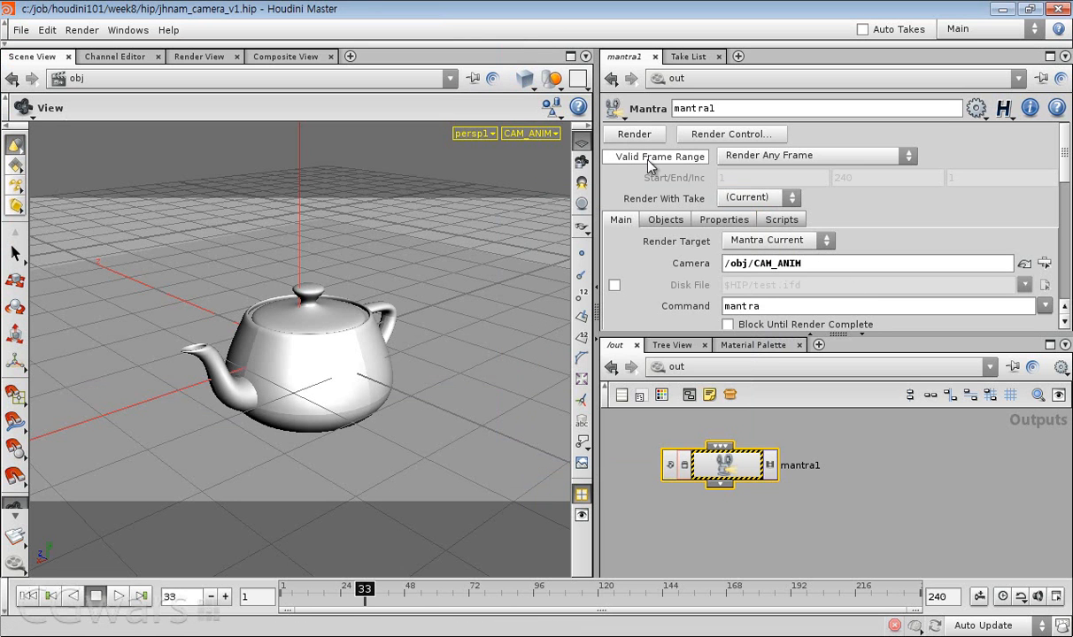
middle_click_drag(702, 452, 642, 461)
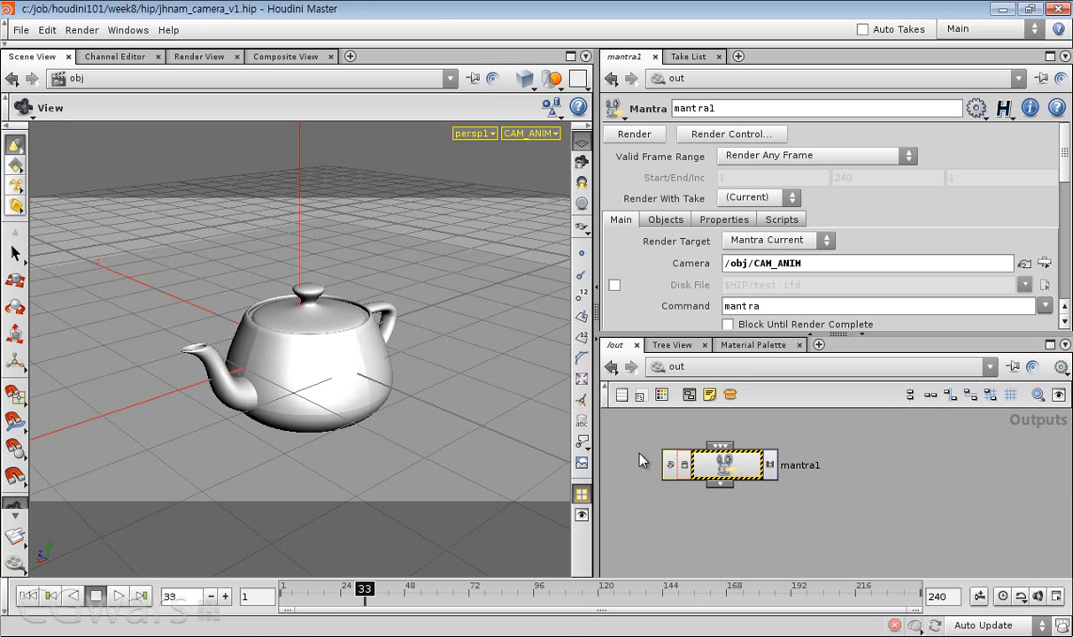
middle_click_drag(713, 447, 547, 554)
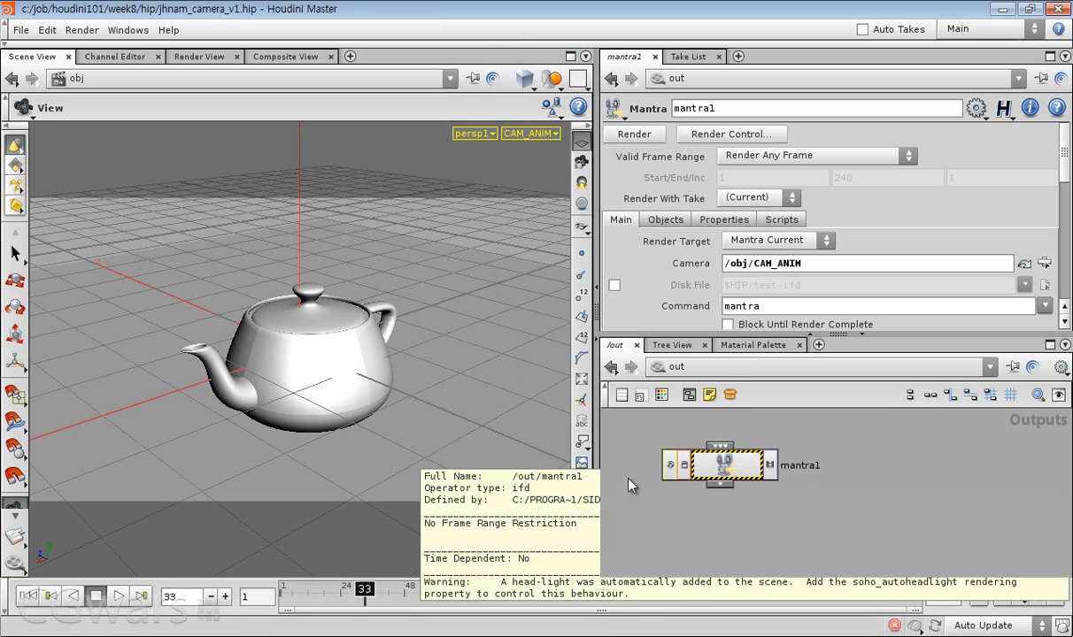
- Return to the obj network and add a Light object to the scene
left_click(682, 367)
left_click(704, 414)
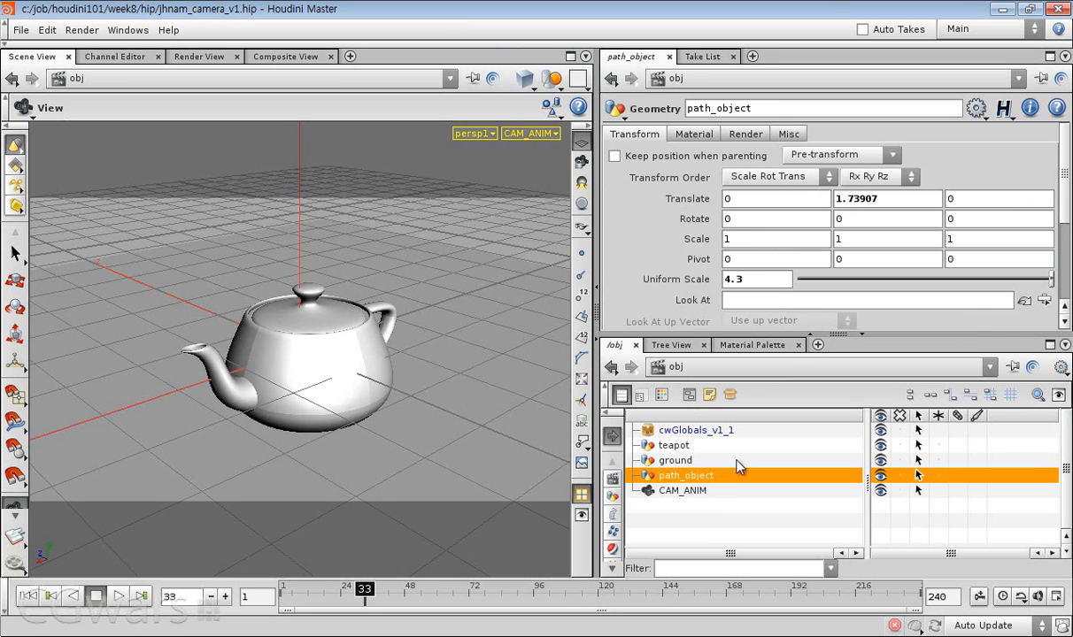
left_click(717, 535)
key("Tab")
type("Light")
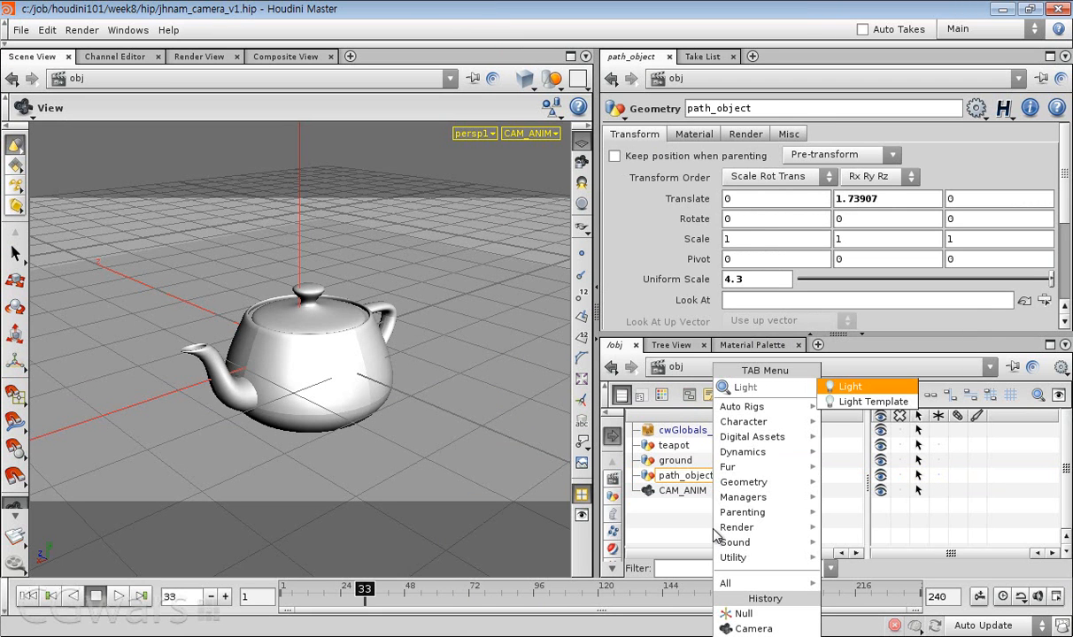
key("Return")
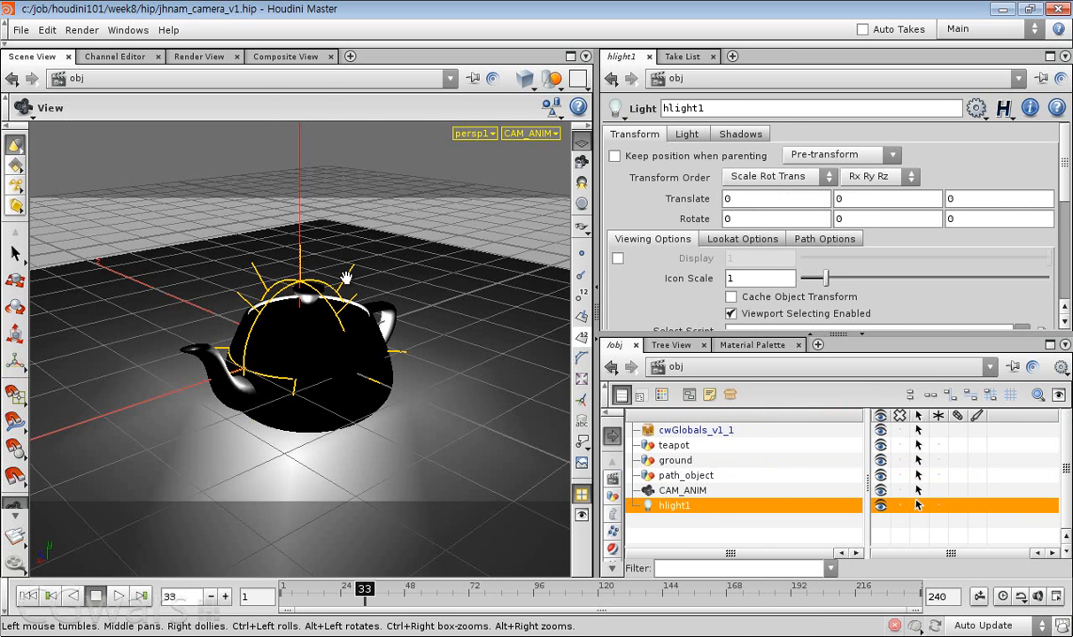
- Move the new light up and beside the teapot, to about 0.72, 0.96, -1.52
key("Return")
left_click_drag(301, 310, 322, 174)
left_click_drag(339, 232, 448, 306)
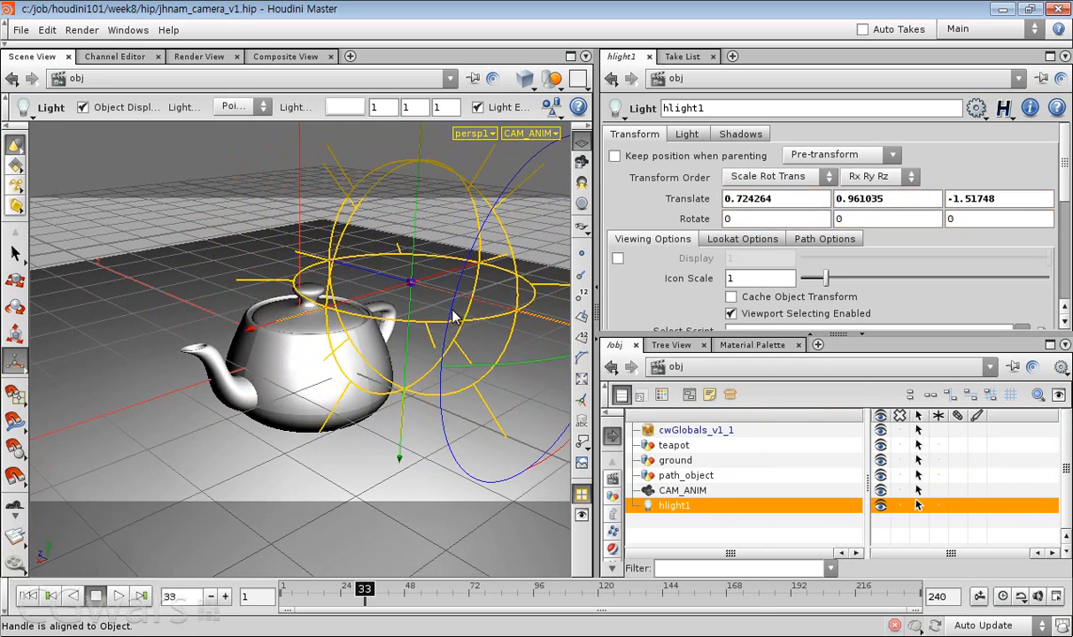
- Rename the light as key
double_click(675, 506)
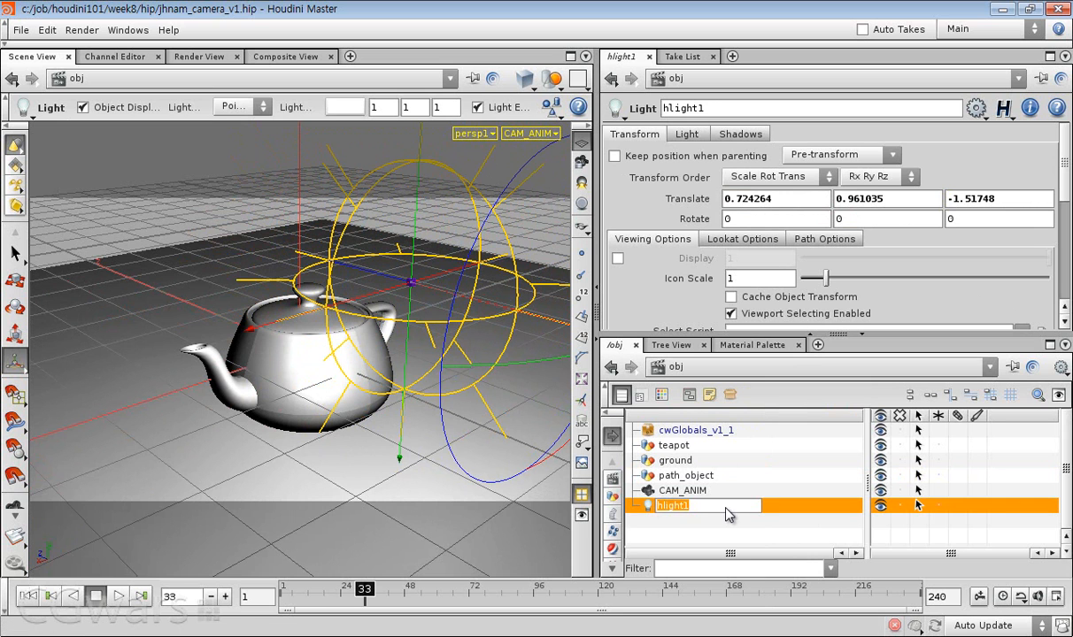
type("key")
key("Return")
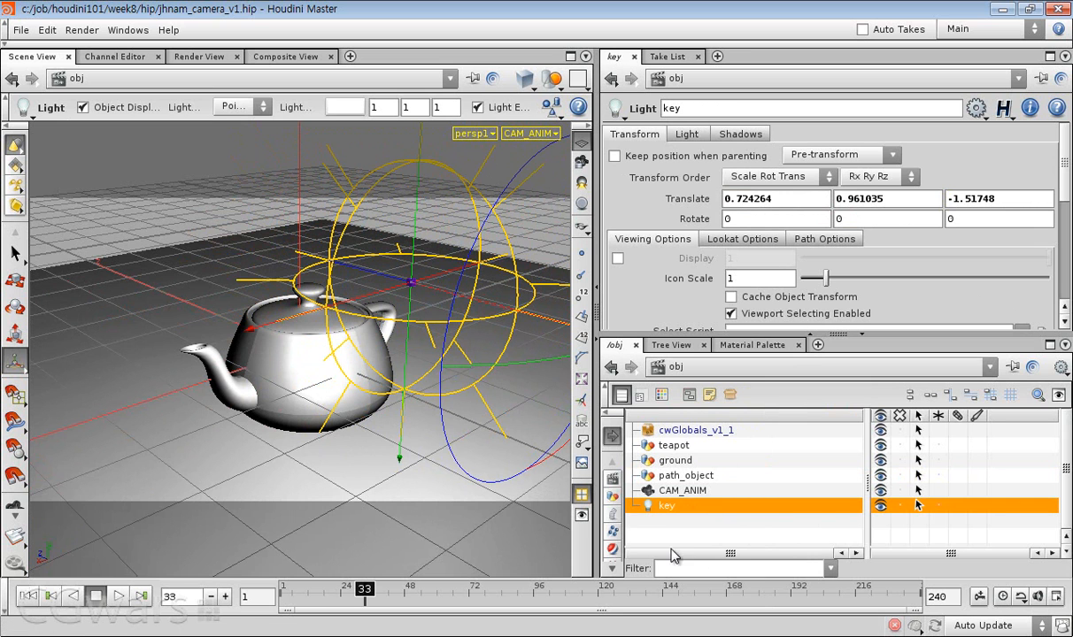
- Duplicate the key light, name the copy fill, and minimize the MPlay render window
left_click(675, 492)
left_click(662, 507)
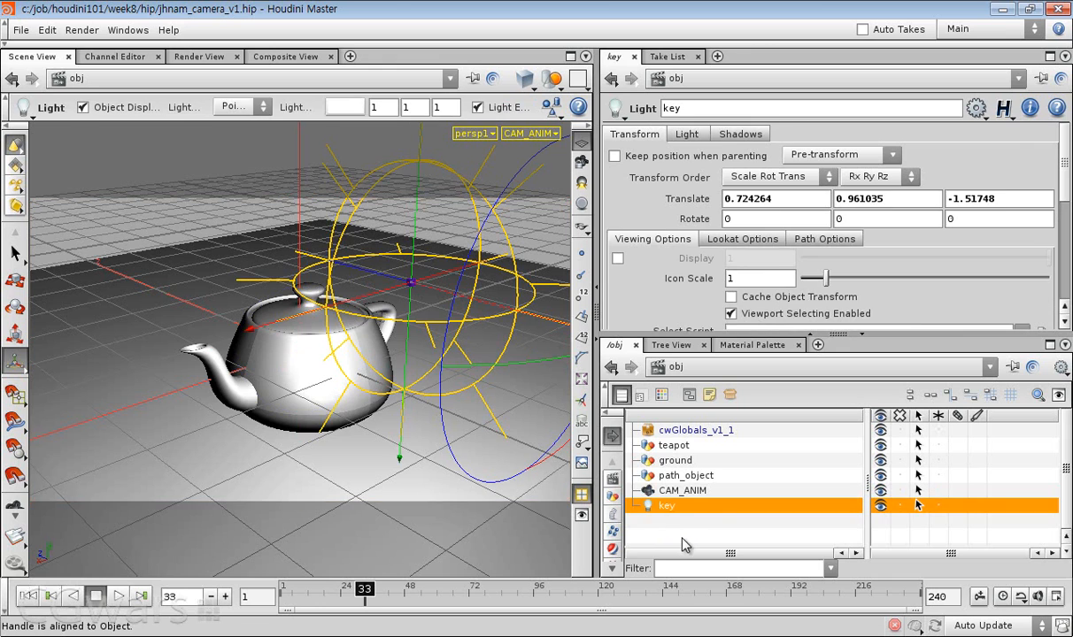
key("alt+Tab")
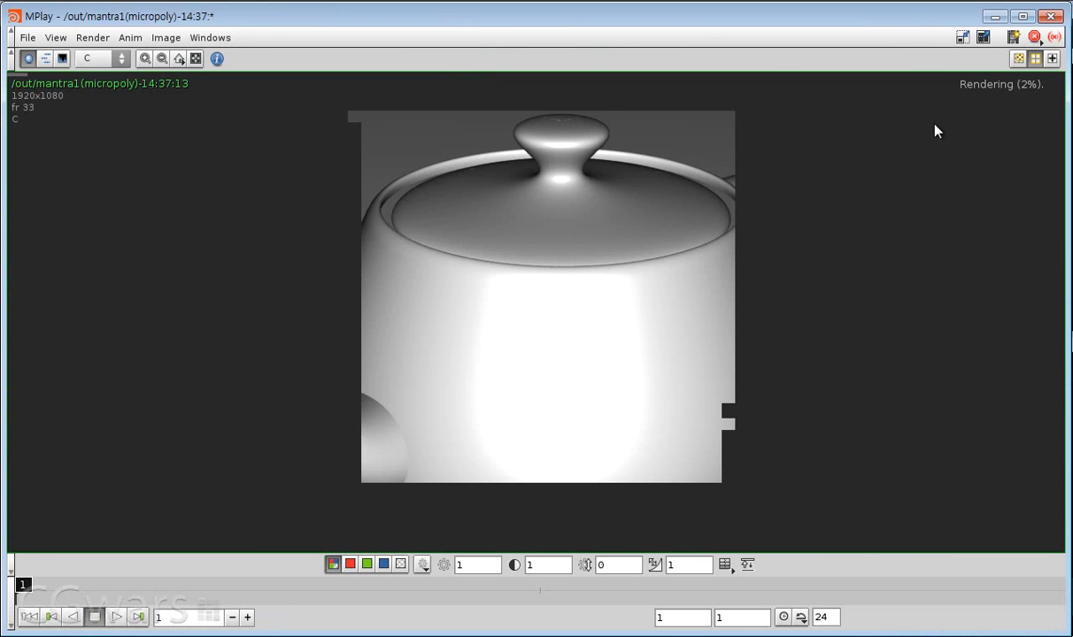
left_click(997, 15)
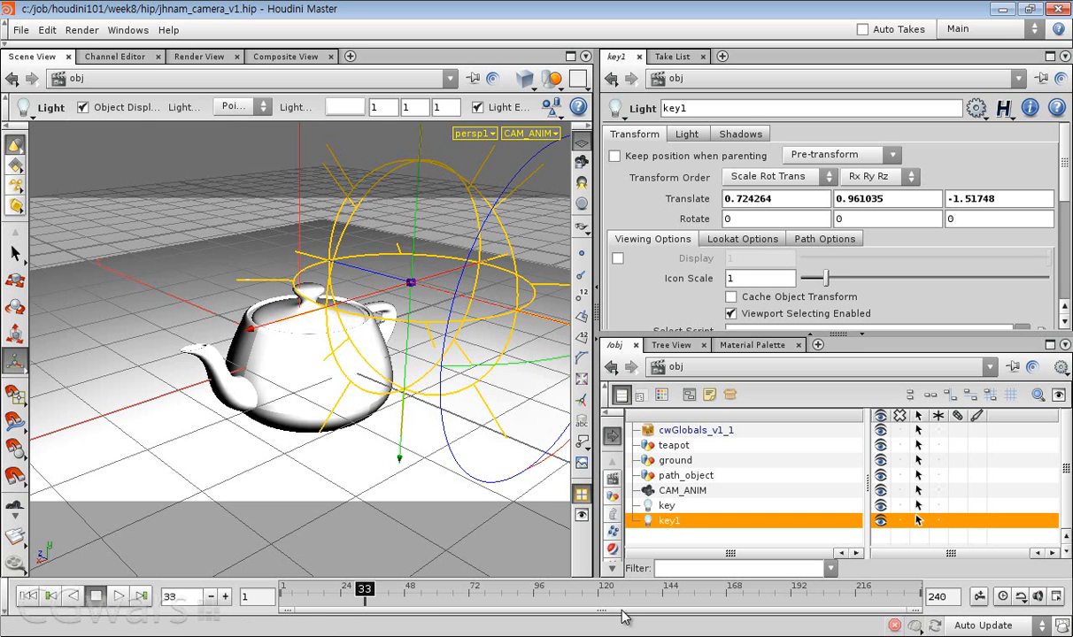
double_click(669, 522)
type("fill")
key("Return")
- Duplicate the fill light and name the copy back
left_click(679, 547)
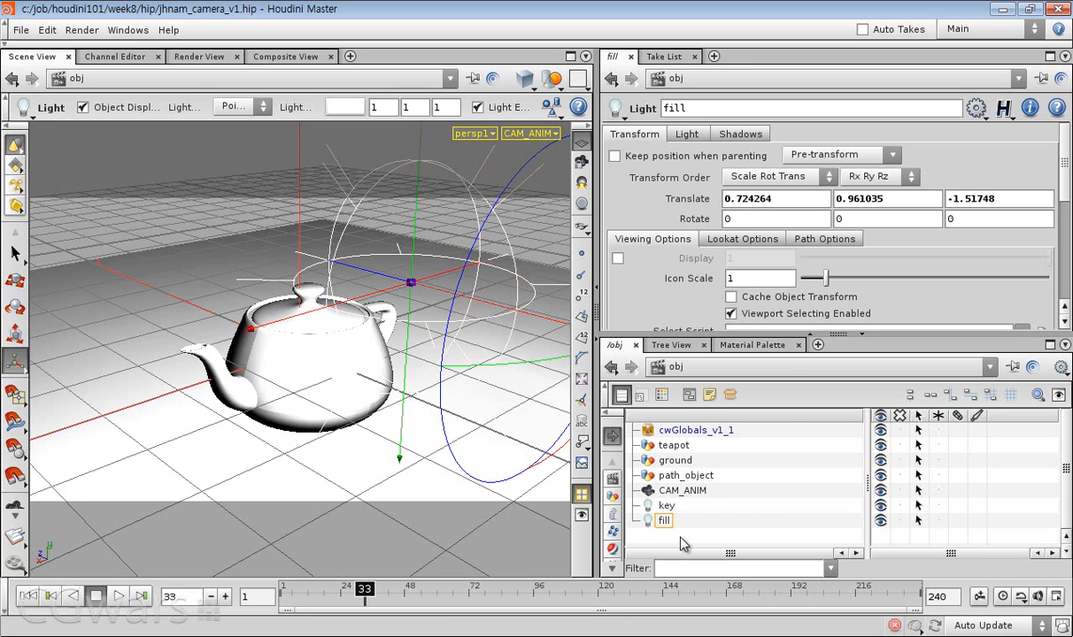
key("Tab")
key("Escape")
left_click(680, 523)
key("ctrl+v")
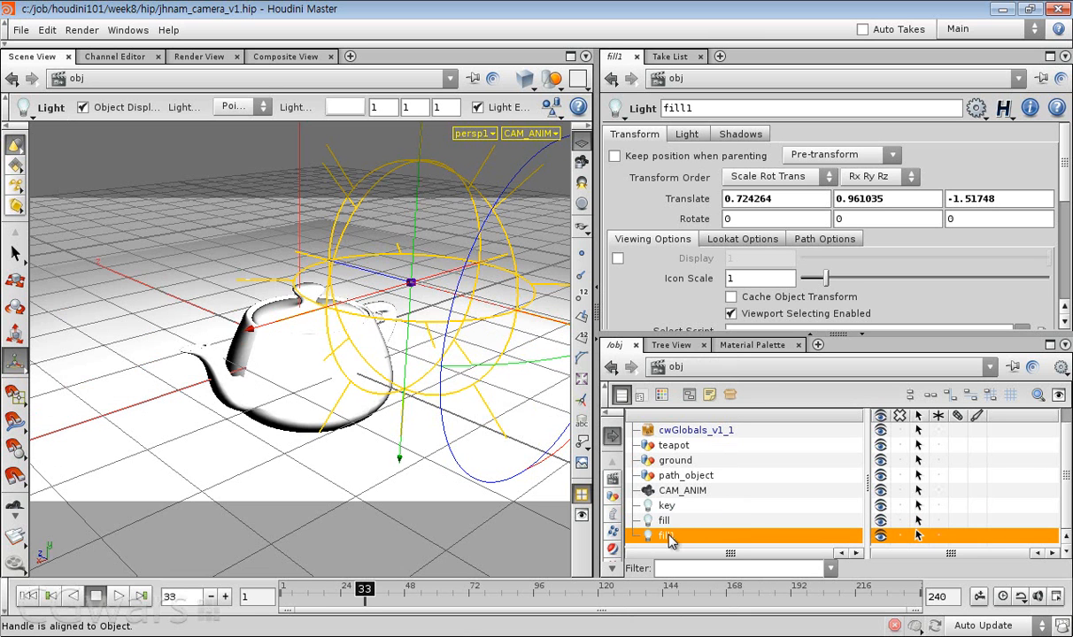
double_click(668, 536)
type("back")
key("Return")
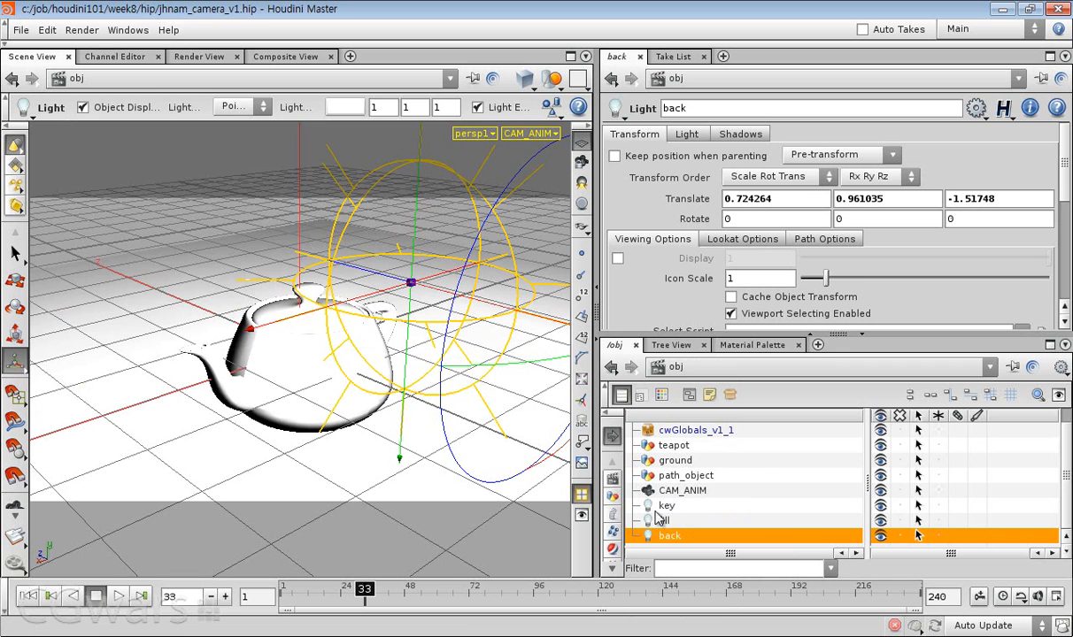
- Enlarge the object list slightly and set the key light's color to red (1, 0, 0)
mouse_move(706, 334)
left_mouse_down()
mouse_move(706, 304)
mouse_move(705, 322)
left_mouse_up()
left_click(712, 510)
left_click(710, 481)
left_click(702, 498)
left_click(699, 526)
left_click(680, 496)
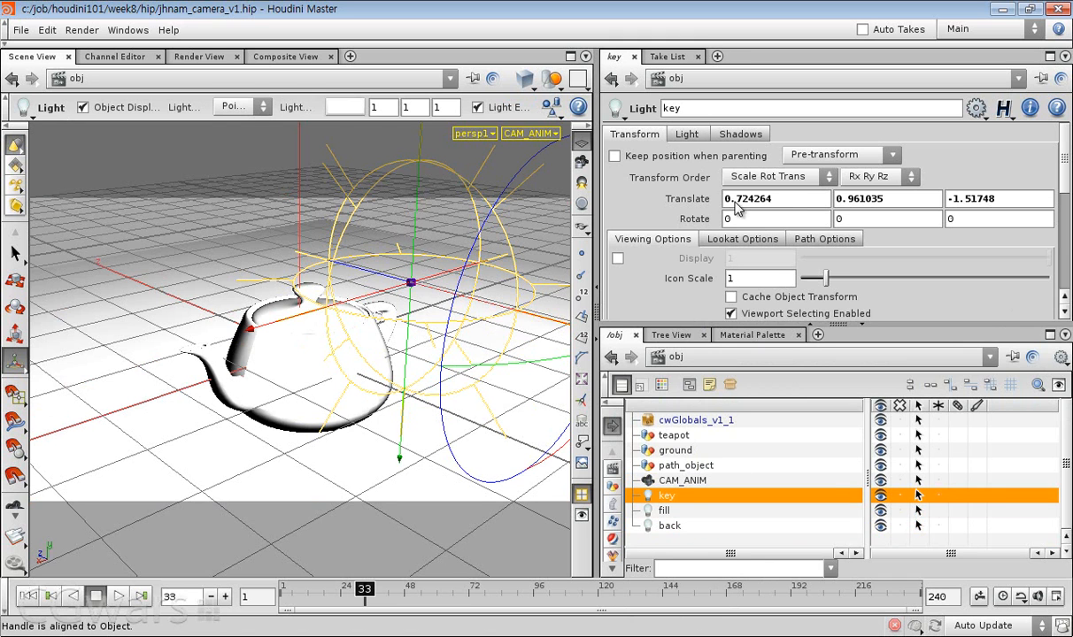
left_click(686, 134)
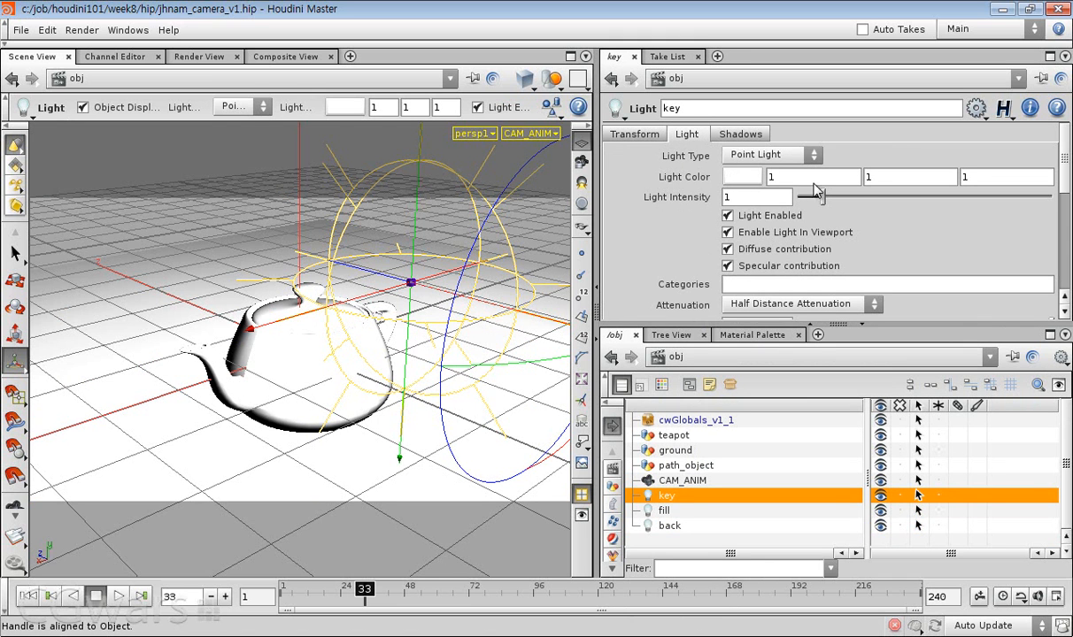
type("0")
key("Tab")
type("0")
key("Return")
- Set the fill light's color to green (0, 1, 0)
left_click(687, 511)
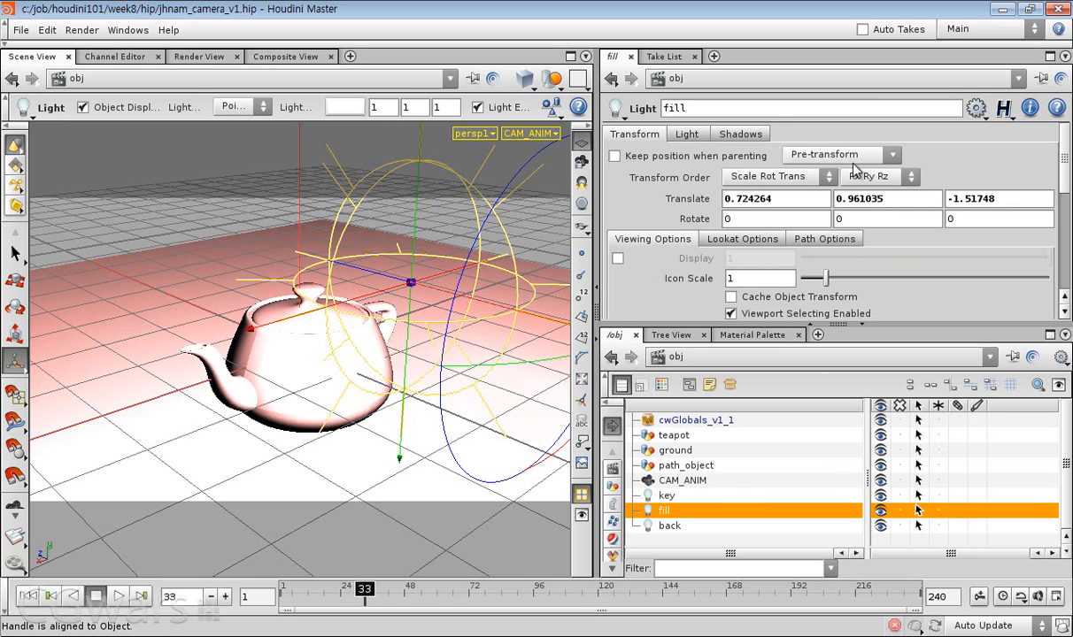
left_click(715, 134)
left_click(689, 134)
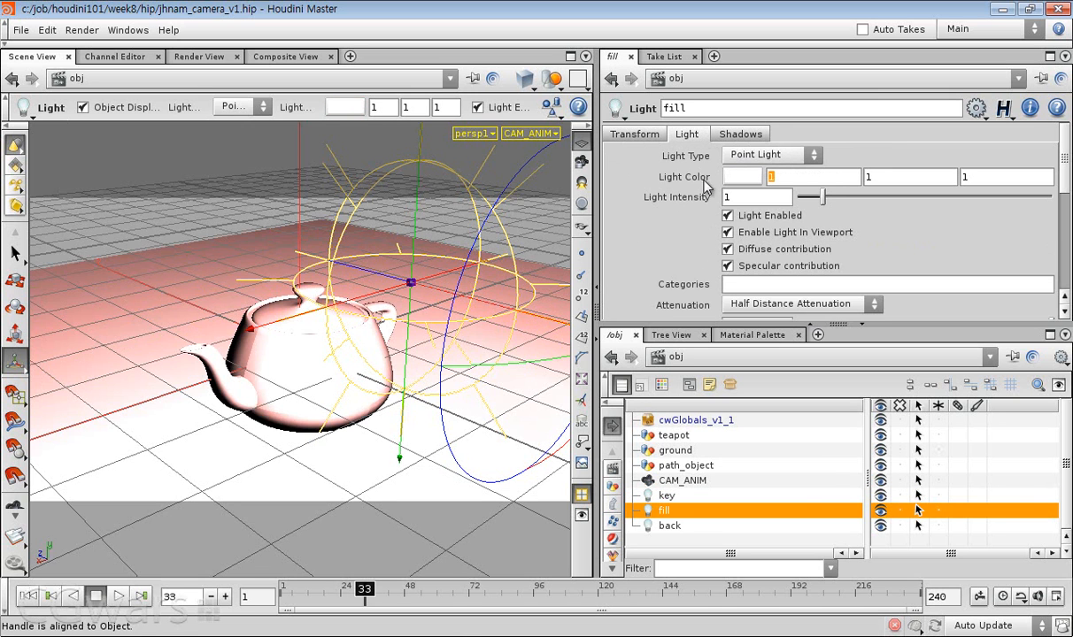
type("0")
key("Return")
left_click(967, 177)
type("0")
key("Return")
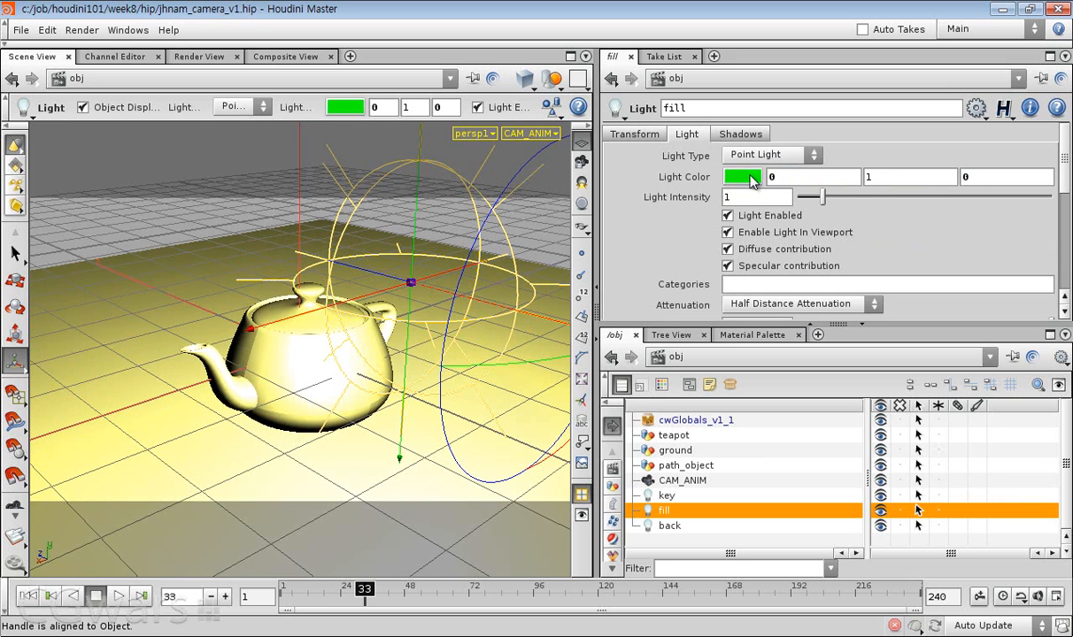
- Set the back light's color to blue (0, 0, 1) and its intensity to 0.15
left_click(669, 526)
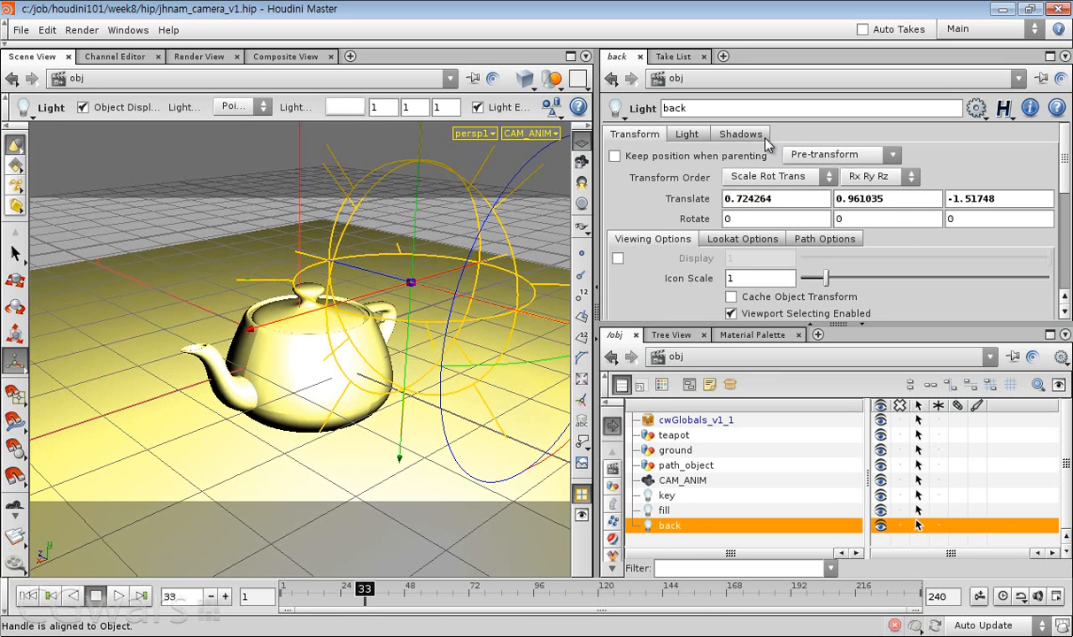
left_click(683, 134)
type("0")
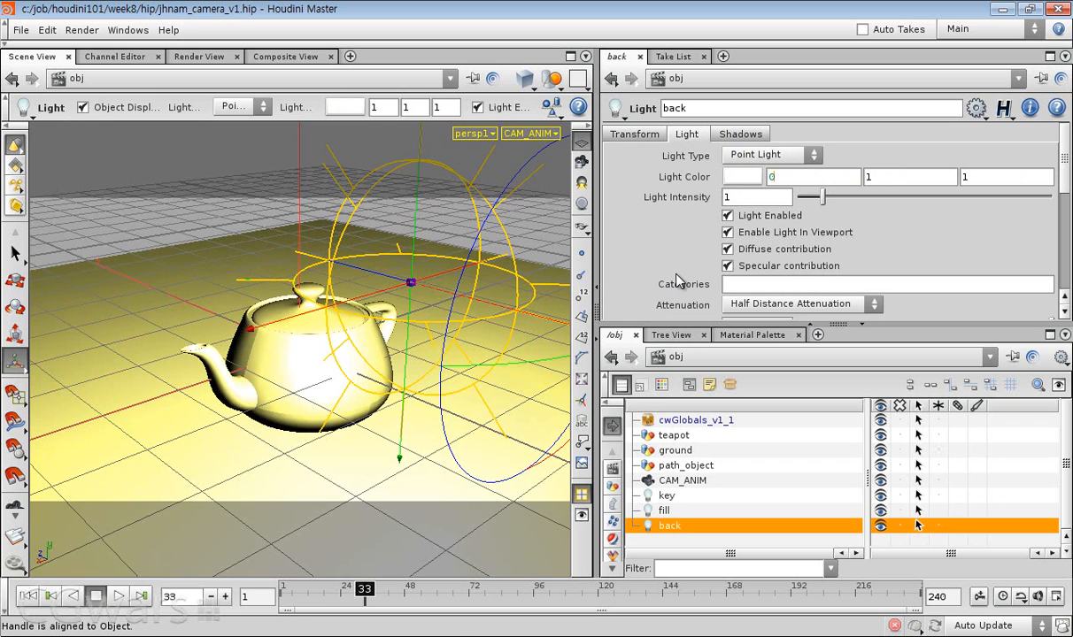
key("Tab")
type("0")
key("Return")
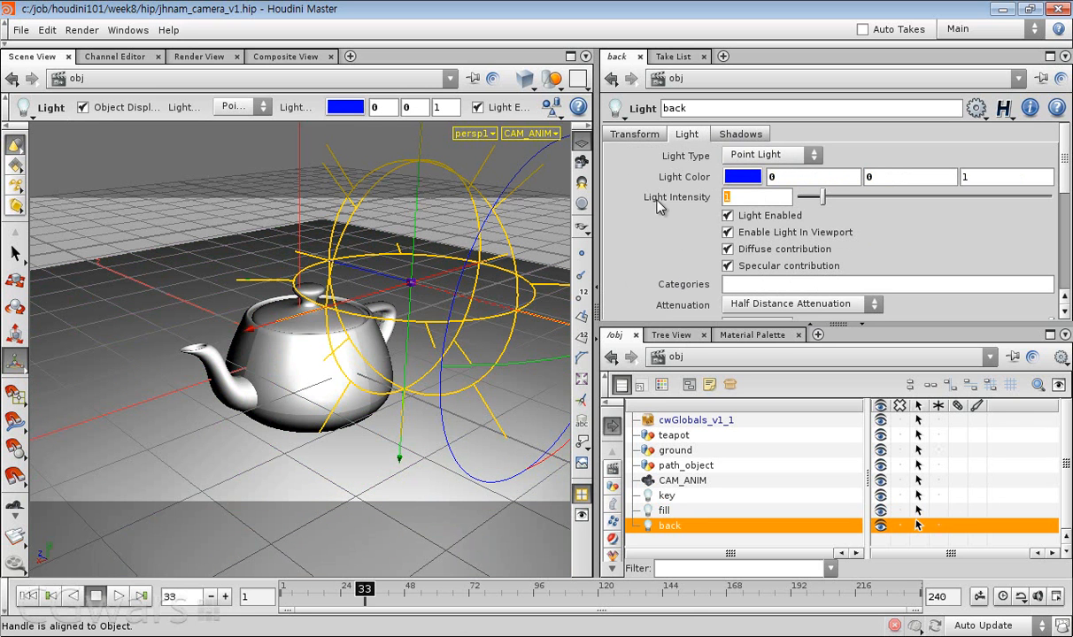
type(".15")
key("Return")
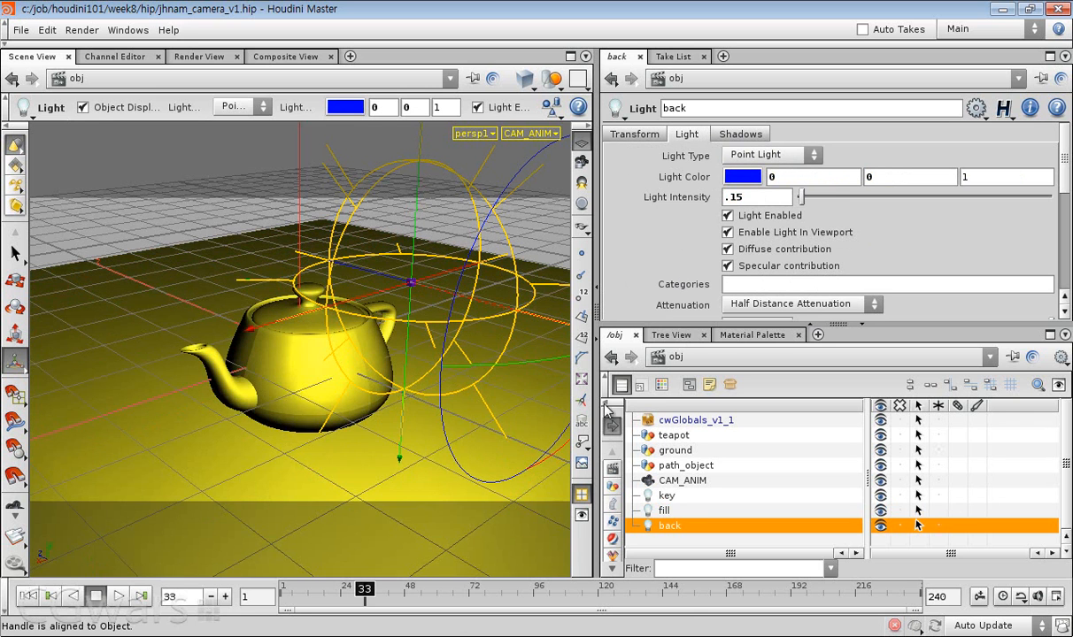
- Set the fill light's intensity to 0.5
left_click(664, 511)
left_click(765, 198)
type(".5")
key("Return")
- Scrub the timeline to frame 35 and review the settings of the key and back lights
left_click(674, 496)
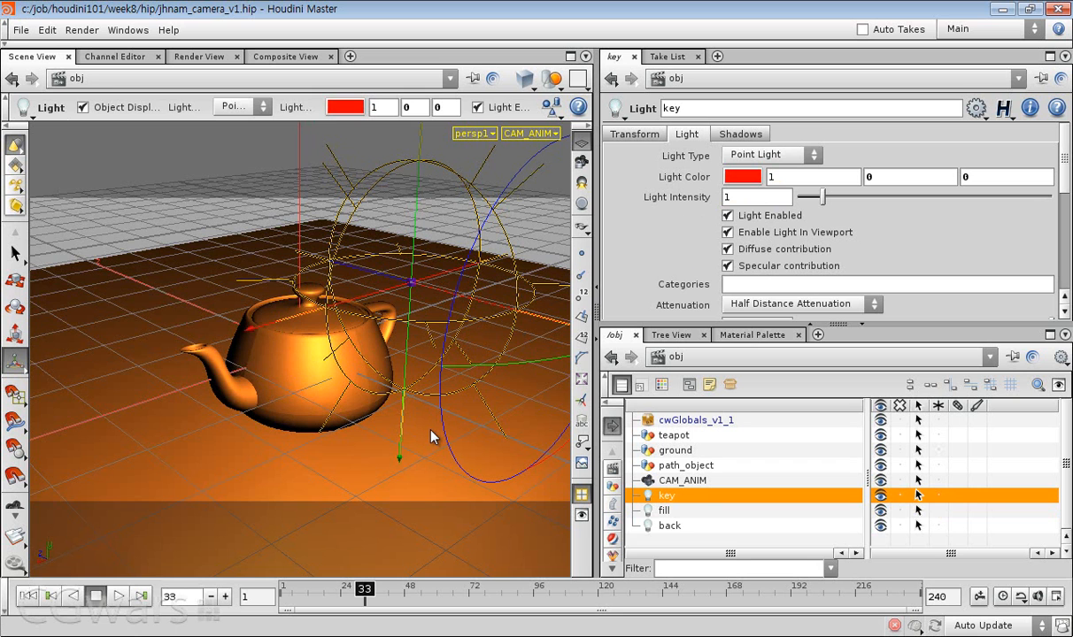
left_click_drag(343, 593, 374, 593)
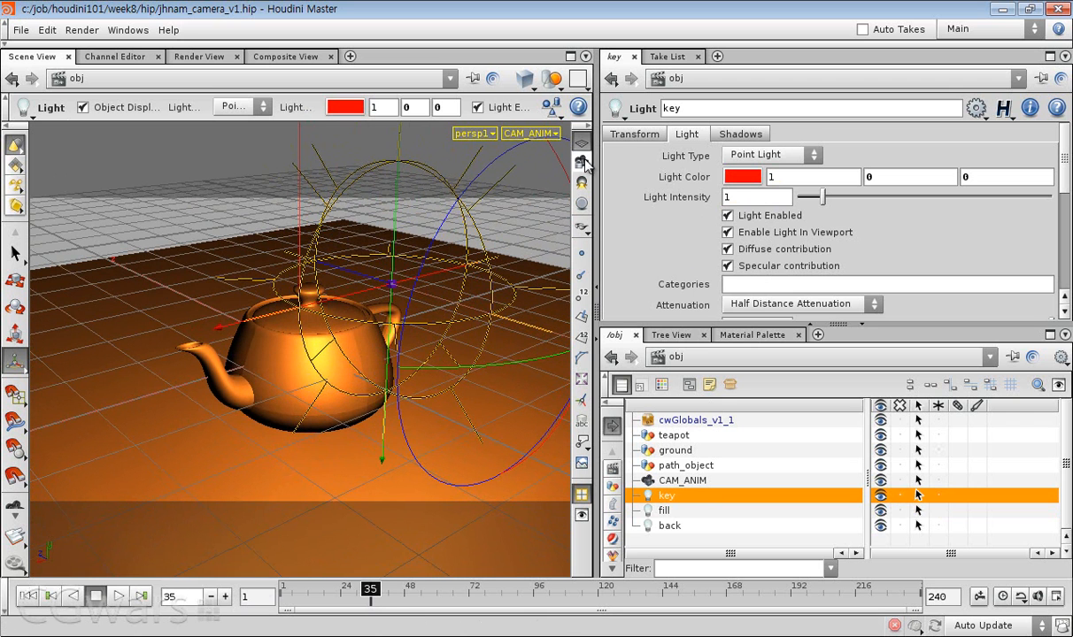
left_click(632, 134)
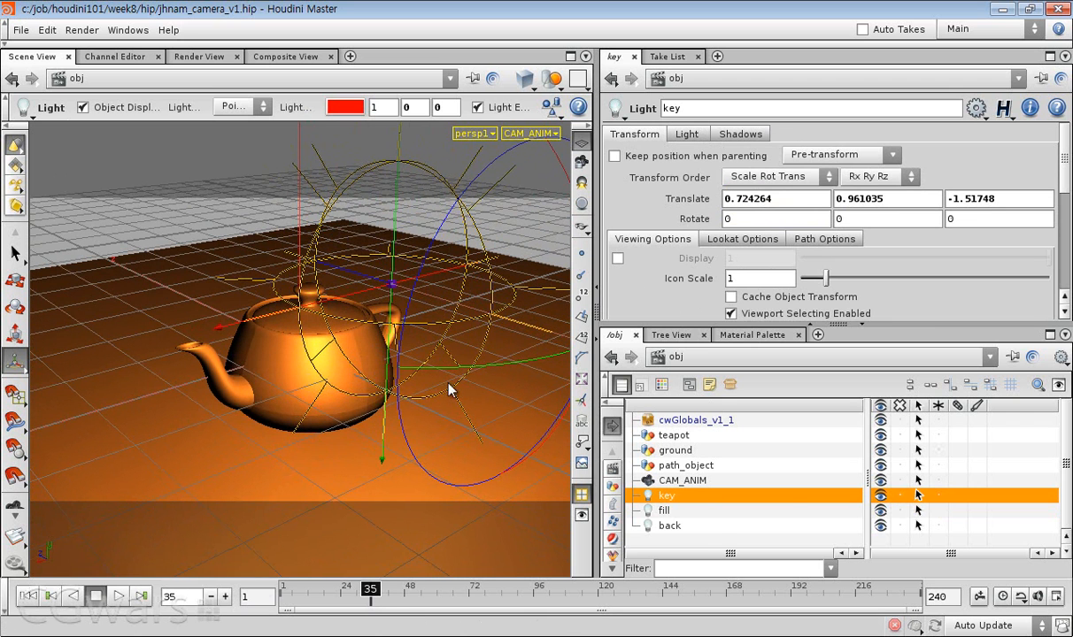
left_click(695, 526)
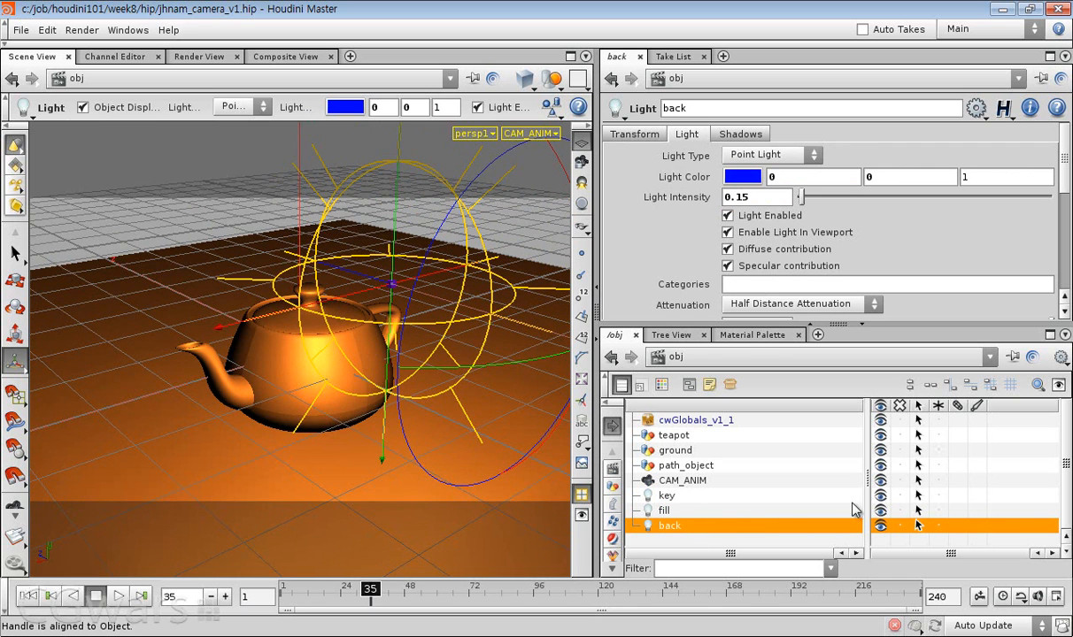
- Isolate the key light by hiding the fill and back lights and turning off Light Enabled on both
left_click(881, 520)
left_click(673, 496)
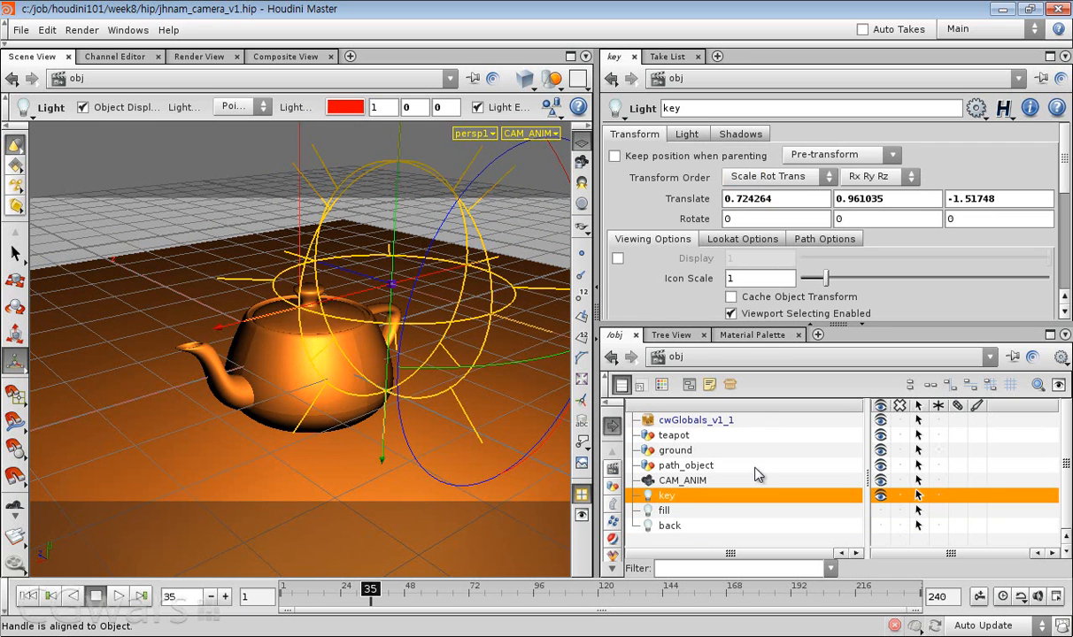
left_click(689, 133)
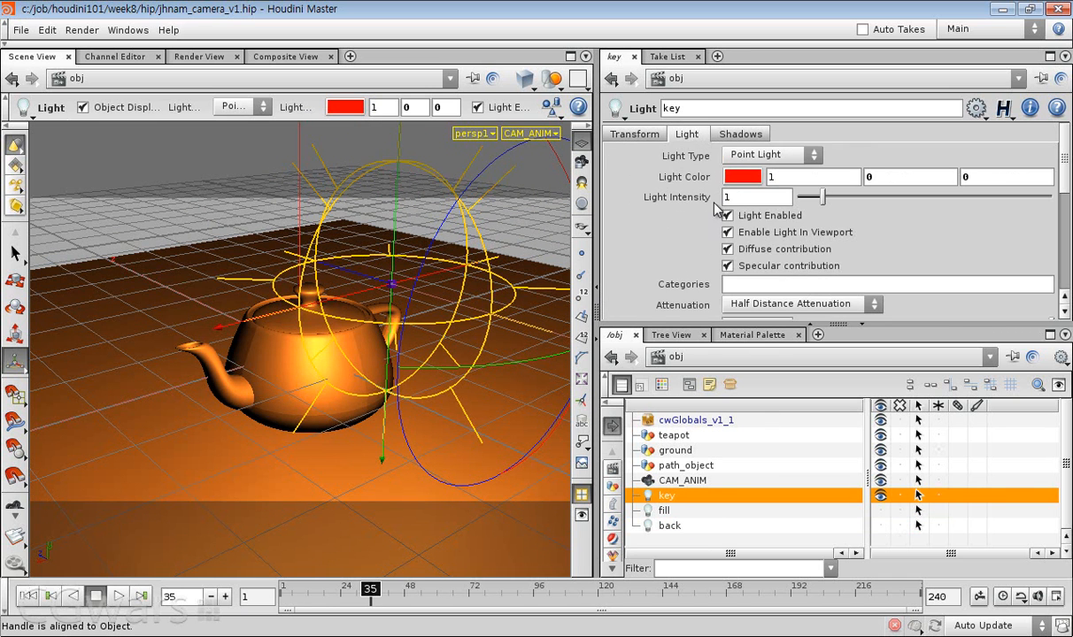
left_click(664, 511)
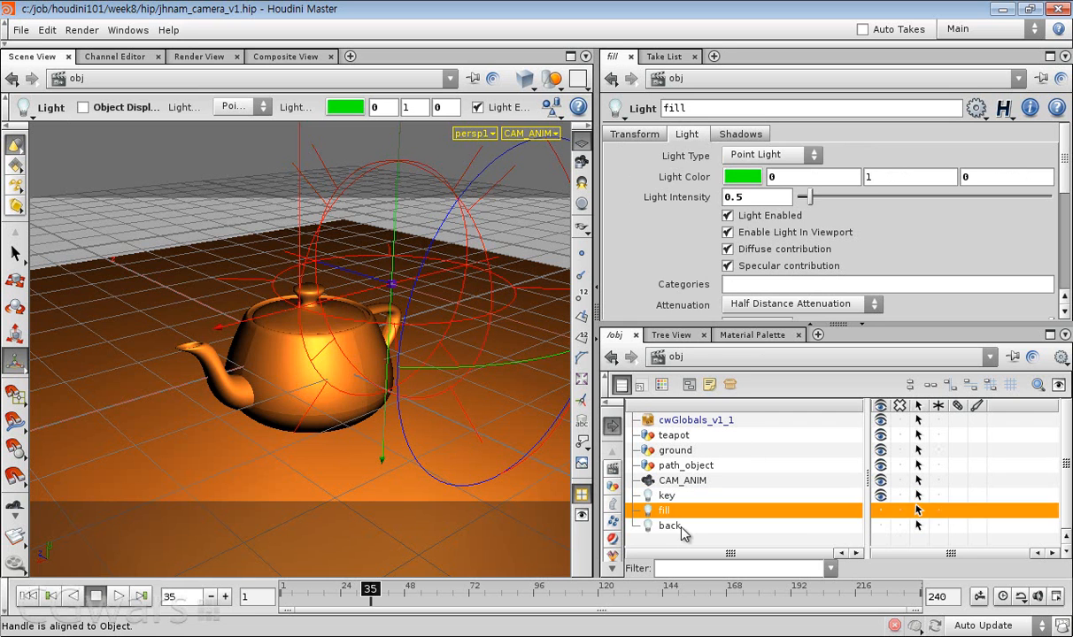
left_click(670, 525)
left_click(727, 215)
left_click(674, 510)
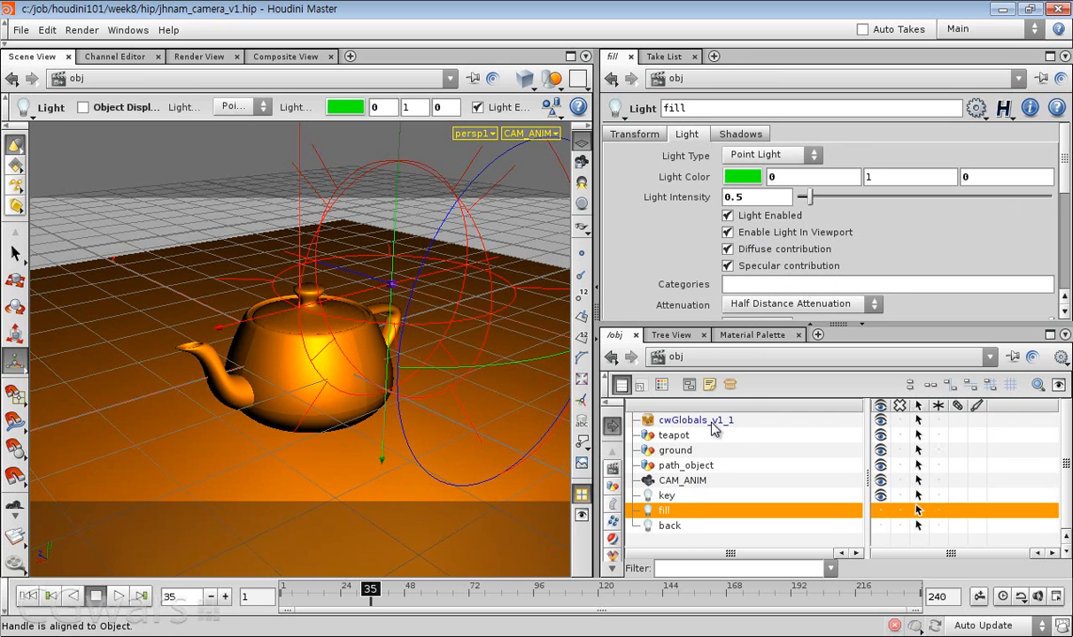
left_click(728, 216)
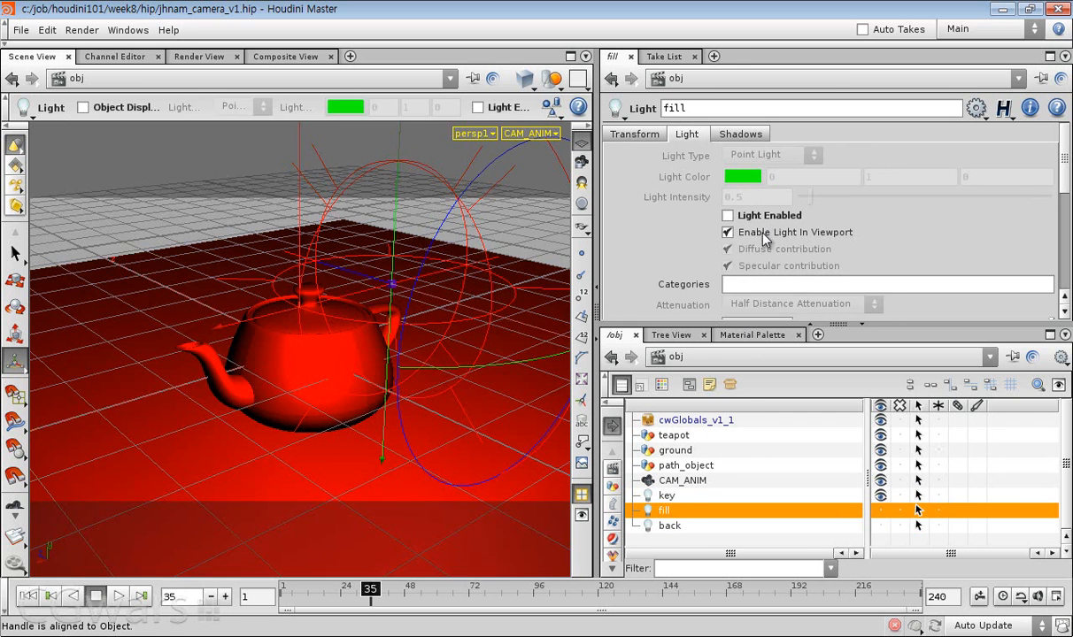
- Move the key light away from the teapot, up and off to the handle side of the camera view
left_click(673, 495)
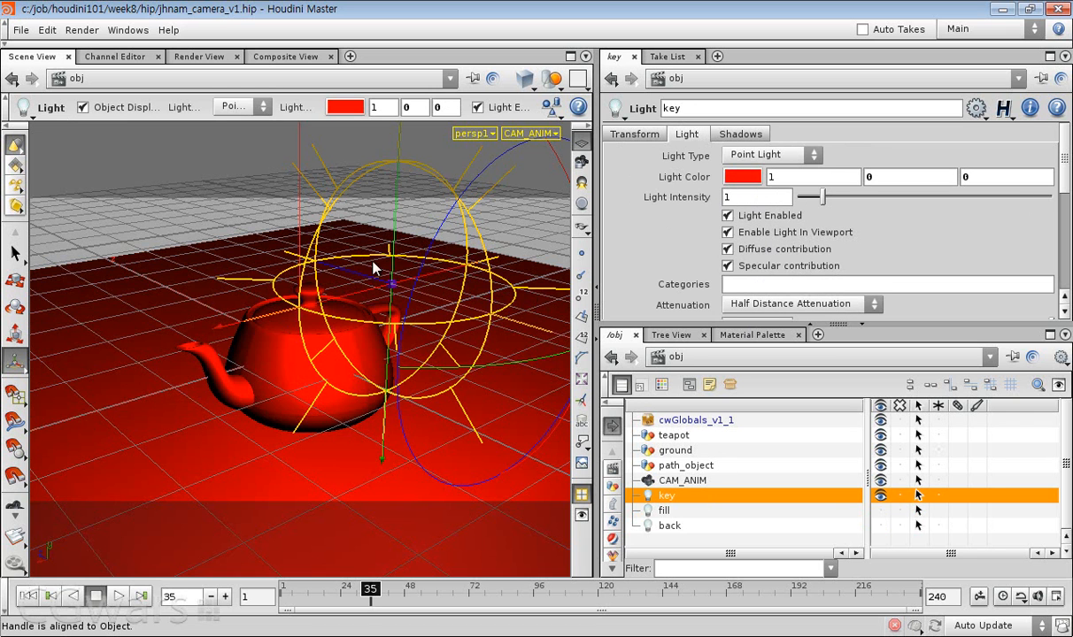
key("t")
mouse_move(397, 264)
left_mouse_down()
mouse_move(424, 200)
mouse_move(423, 229)
mouse_move(510, 203)
mouse_move(534, 234)
mouse_move(533, 193)
left_mouse_up()
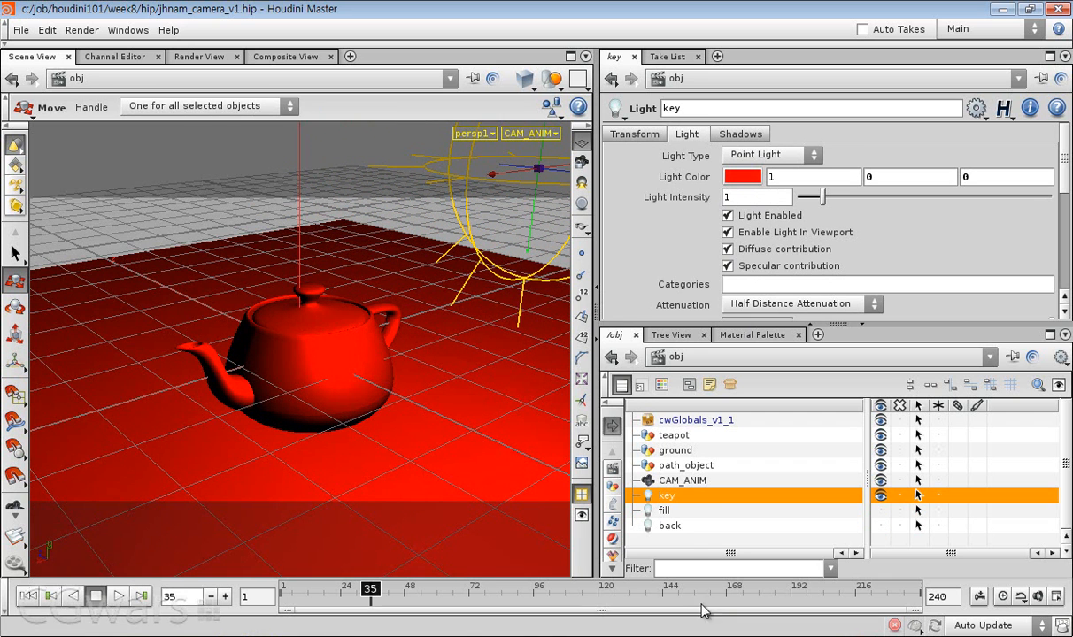
- Show the scene objects as a node network and parent the fill light to CAM_ANIM
left_click(690, 514)
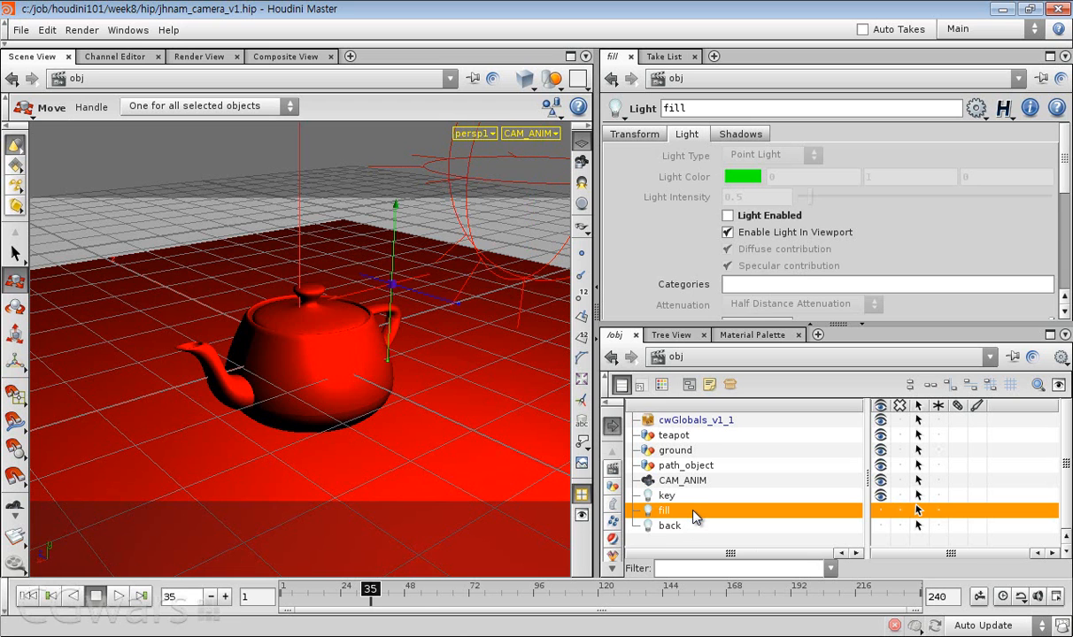
left_click(634, 134)
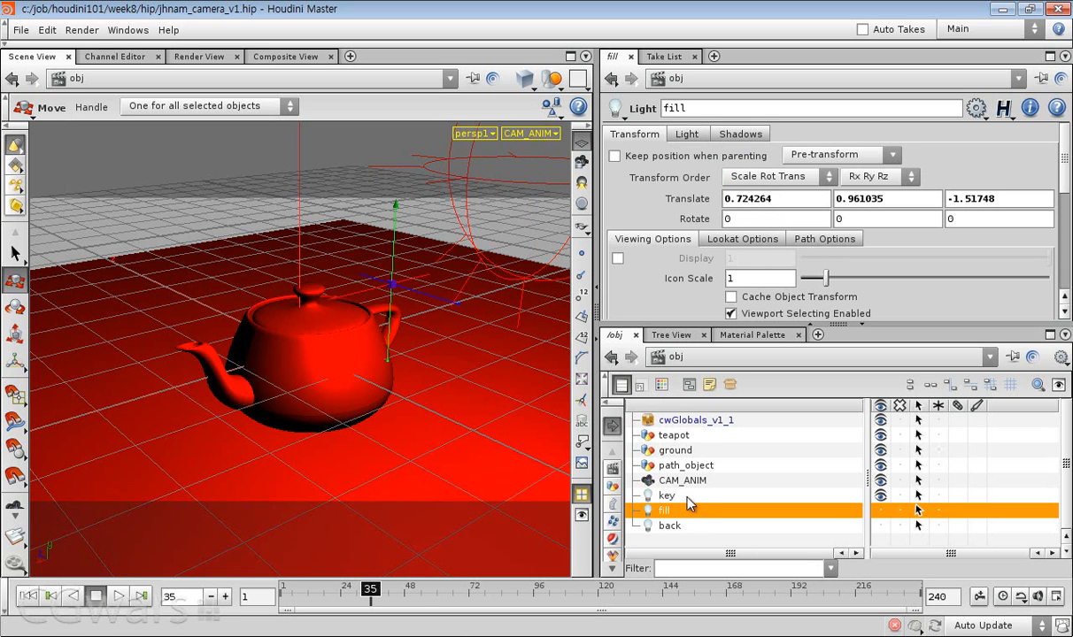
left_click(640, 387)
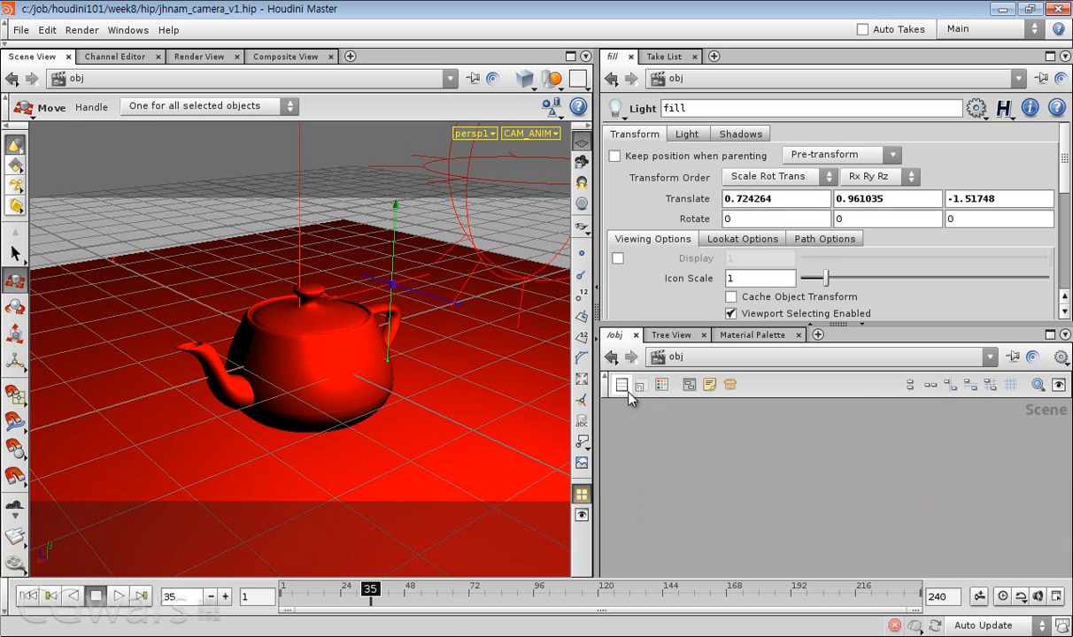
left_click_drag(840, 491, 681, 488)
middle_click_drag(709, 458, 736, 510)
scroll(736, 510, "up", 3)
left_click_drag(757, 479, 750, 534)
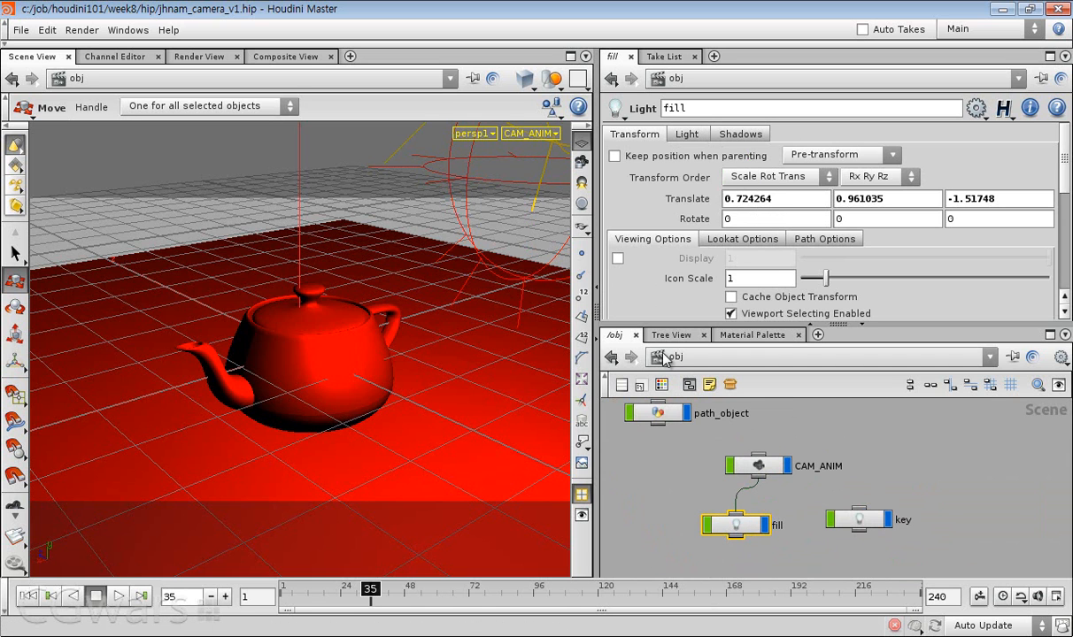
- Move the back light to the near side of the teapot's spout and check its placement in wireframe display
left_click(612, 358)
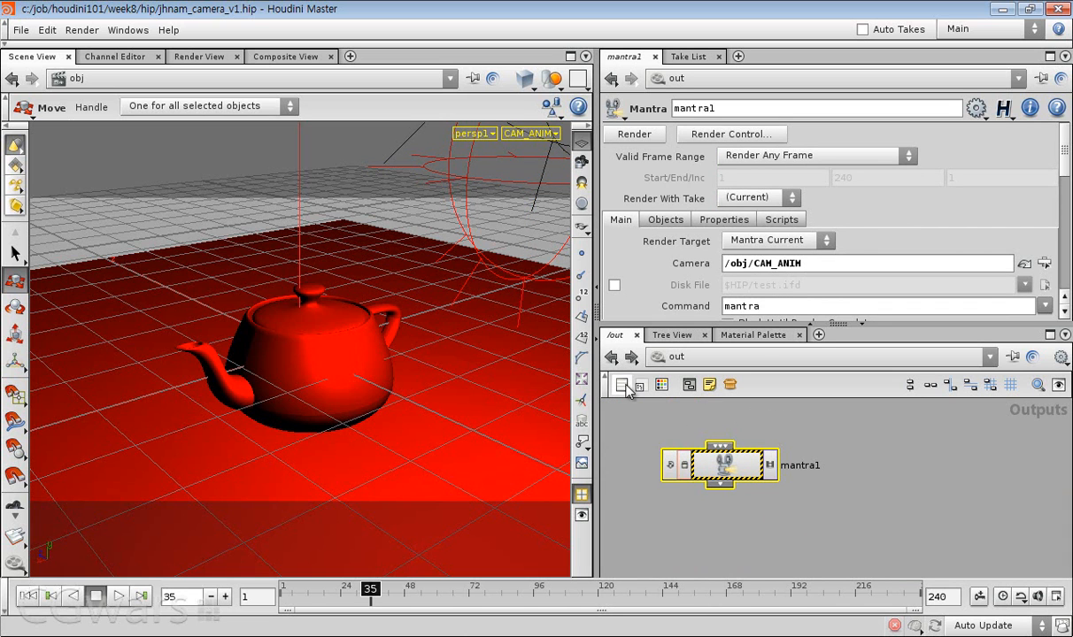
left_click(613, 359)
scroll(912, 472, "down", 3)
left_click_drag(963, 557, 918, 541)
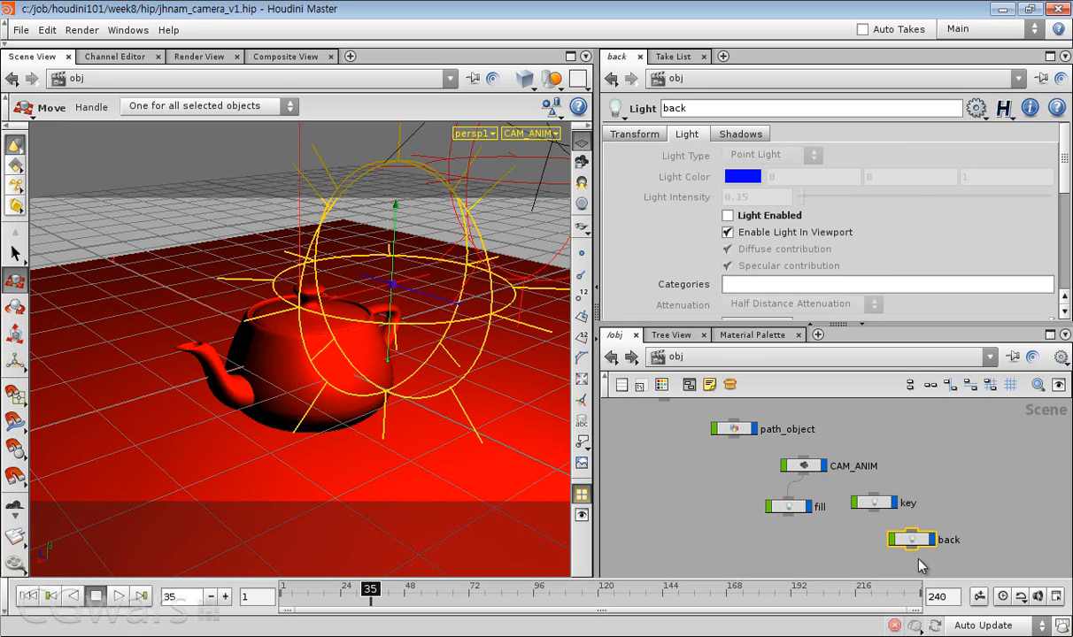
left_click_drag(396, 259, 142, 476)
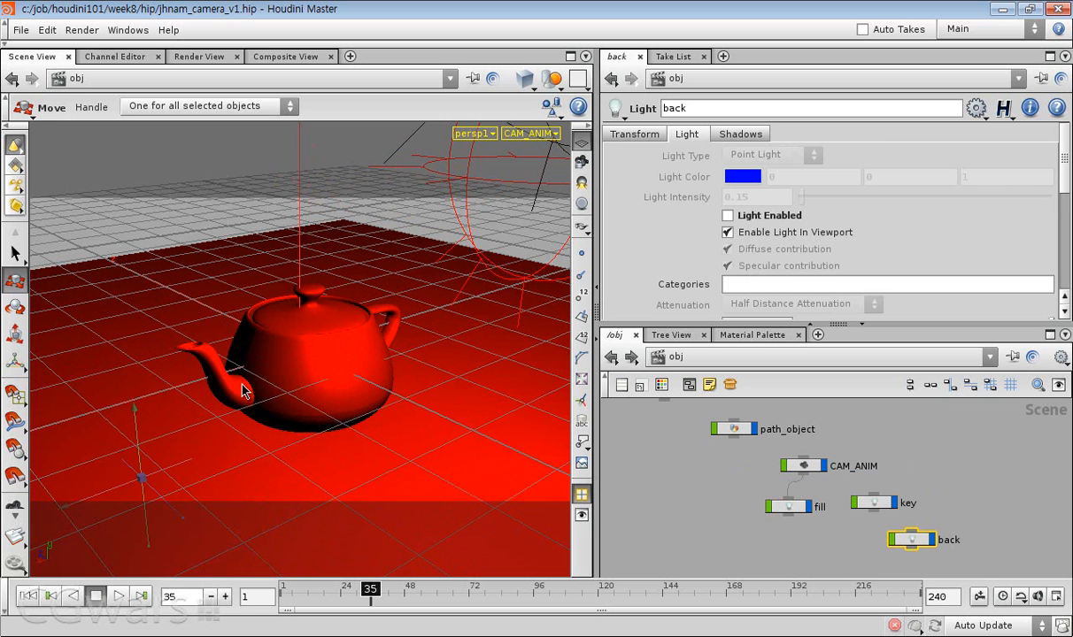
key("w")
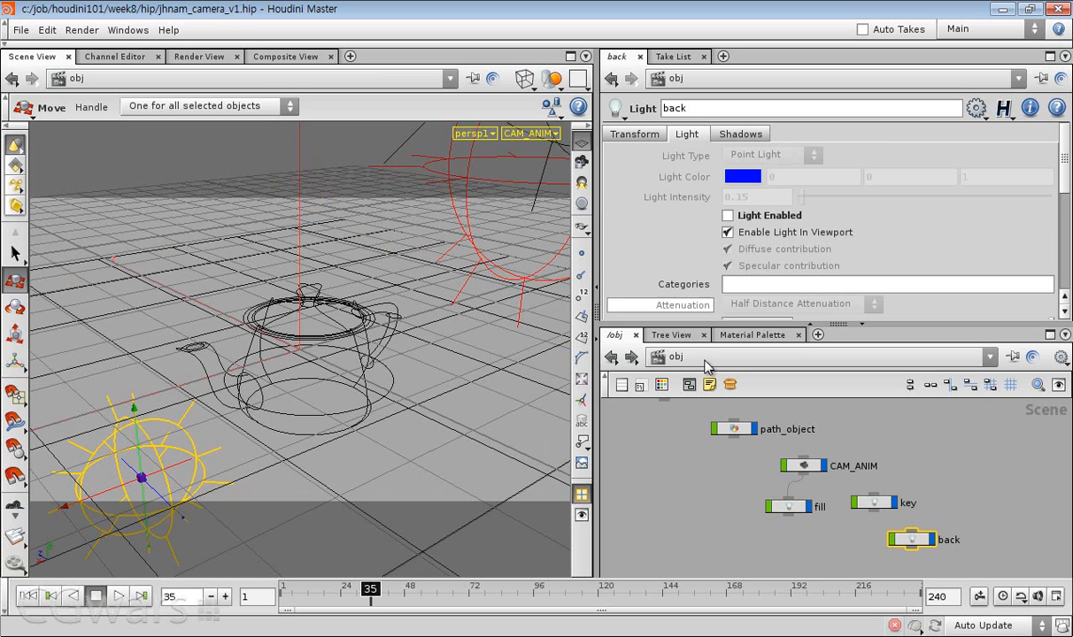
left_click(879, 569)
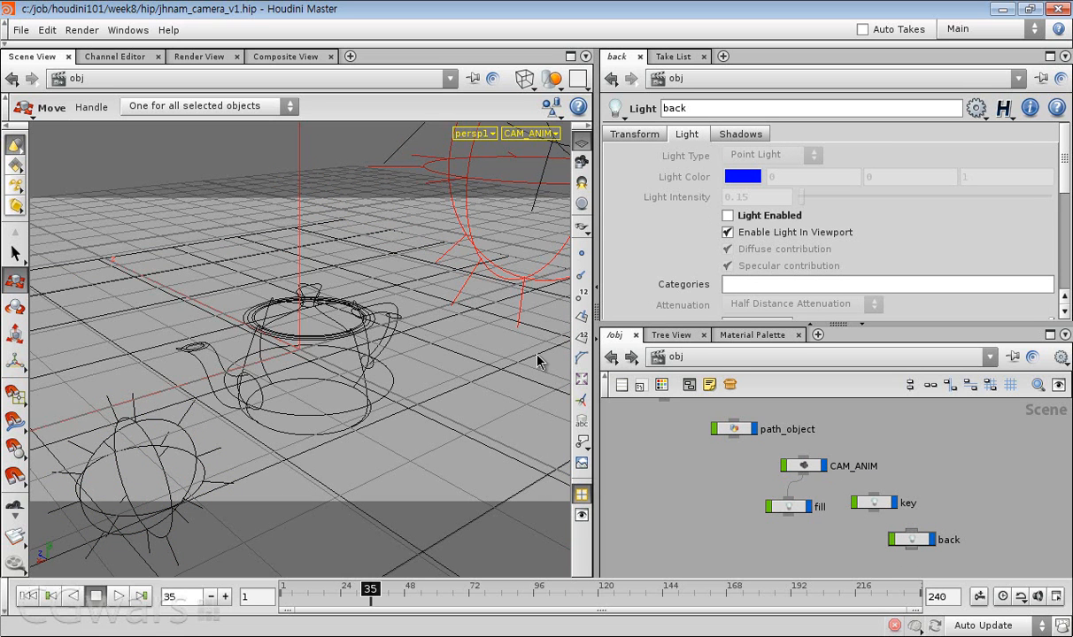
key("w")
- Turn Light Enabled back on for the back light
left_click_drag(896, 559, 893, 563)
left_click(717, 135)
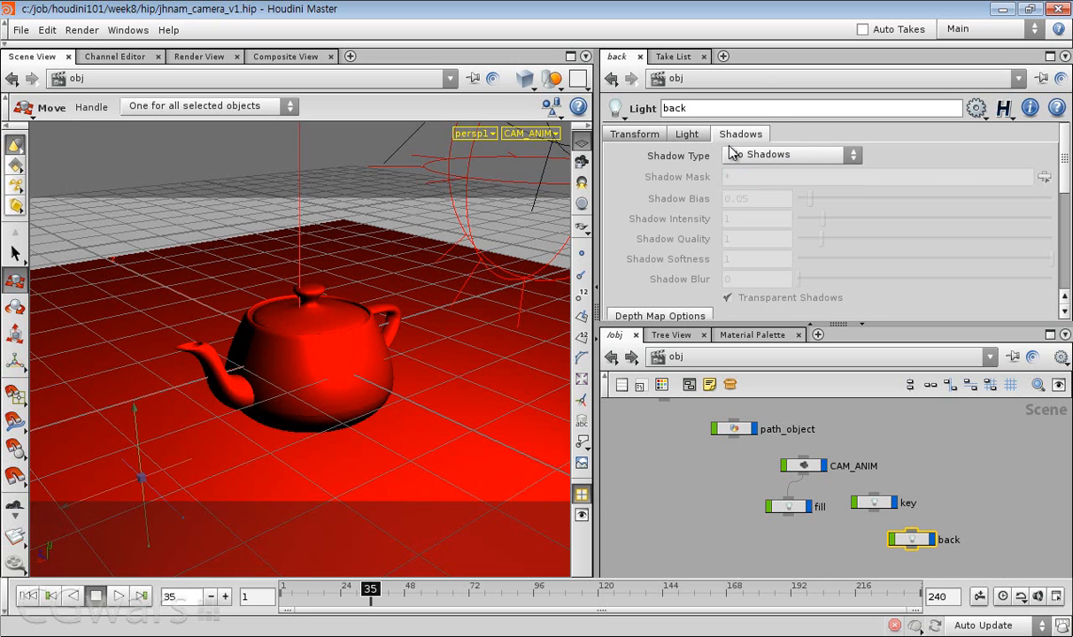
left_click(689, 135)
left_click(742, 138)
left_click(687, 135)
left_click(727, 215)
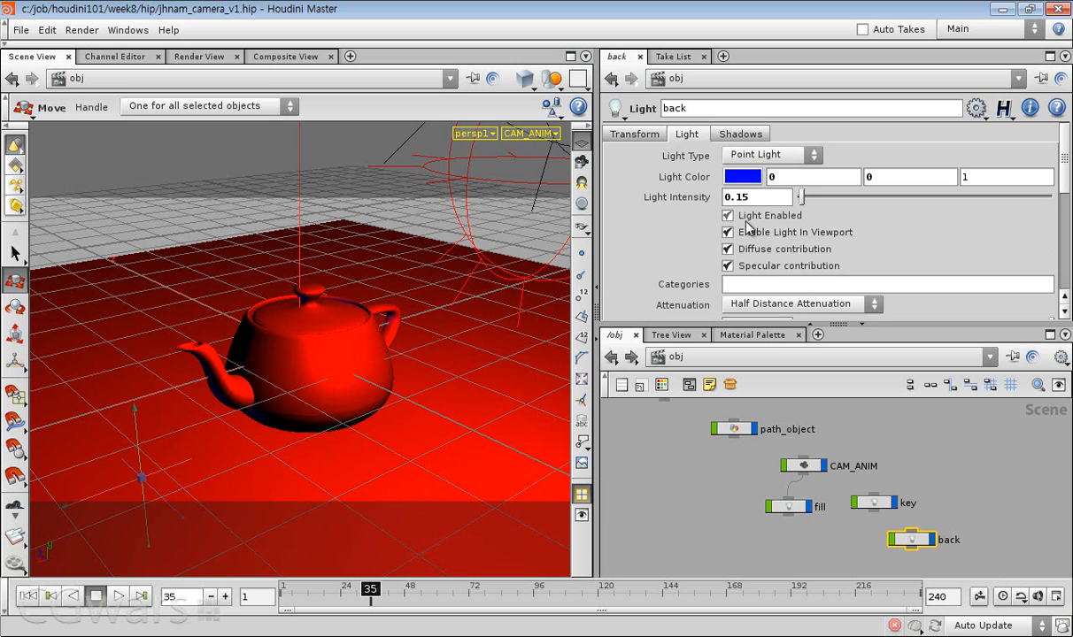
- Hide the ground object in the scene
left_click(879, 502)
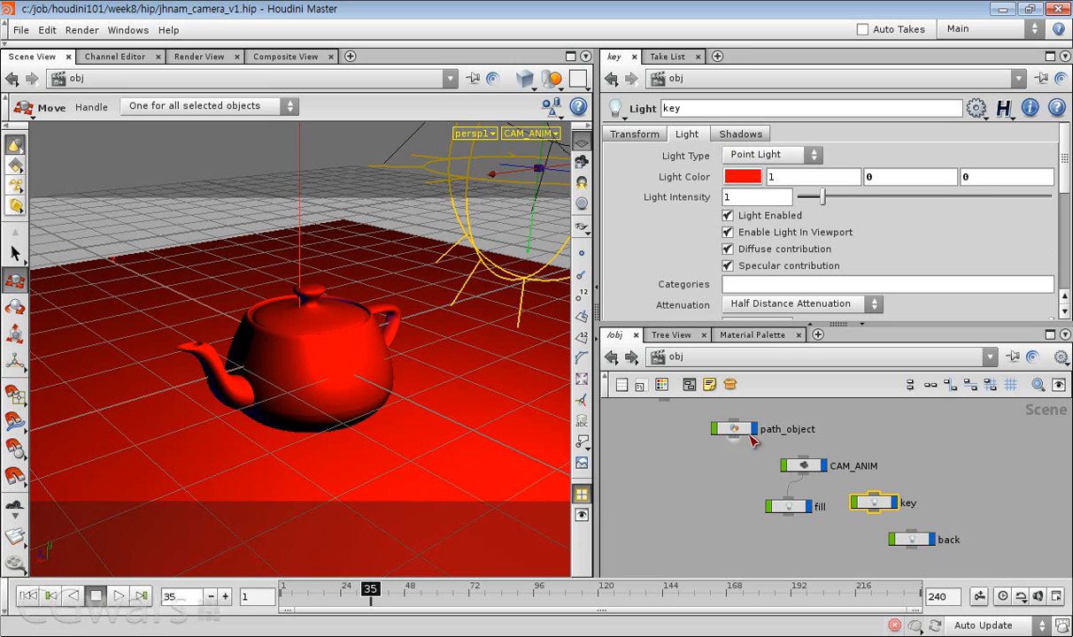
middle_click_drag(705, 454, 706, 524)
scroll(699, 514, "down", 2)
scroll(694, 494, "up", 1)
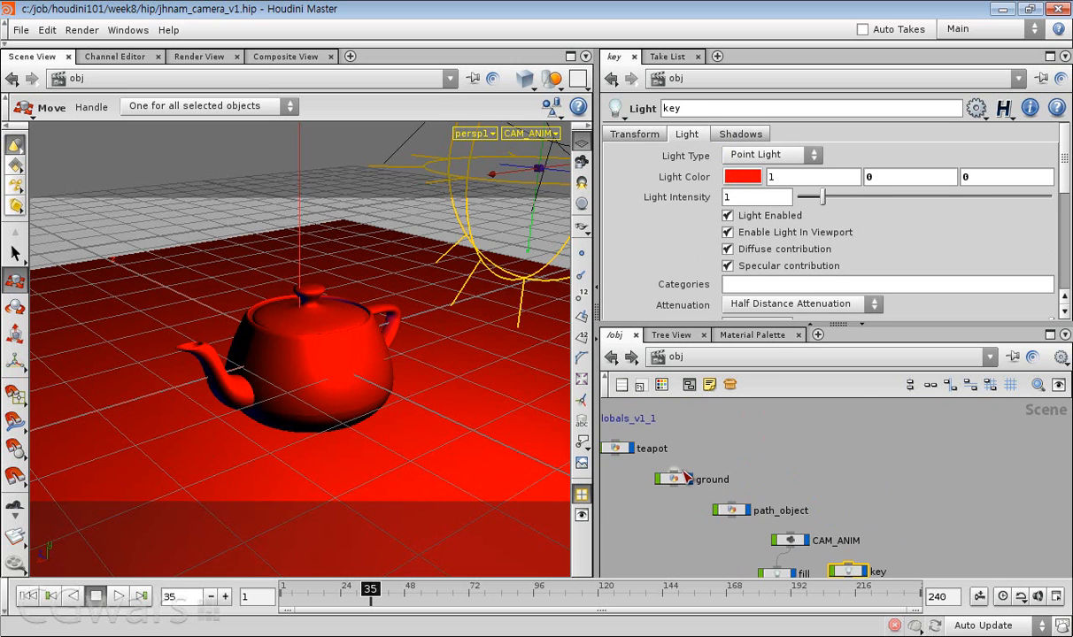
left_click(681, 485)
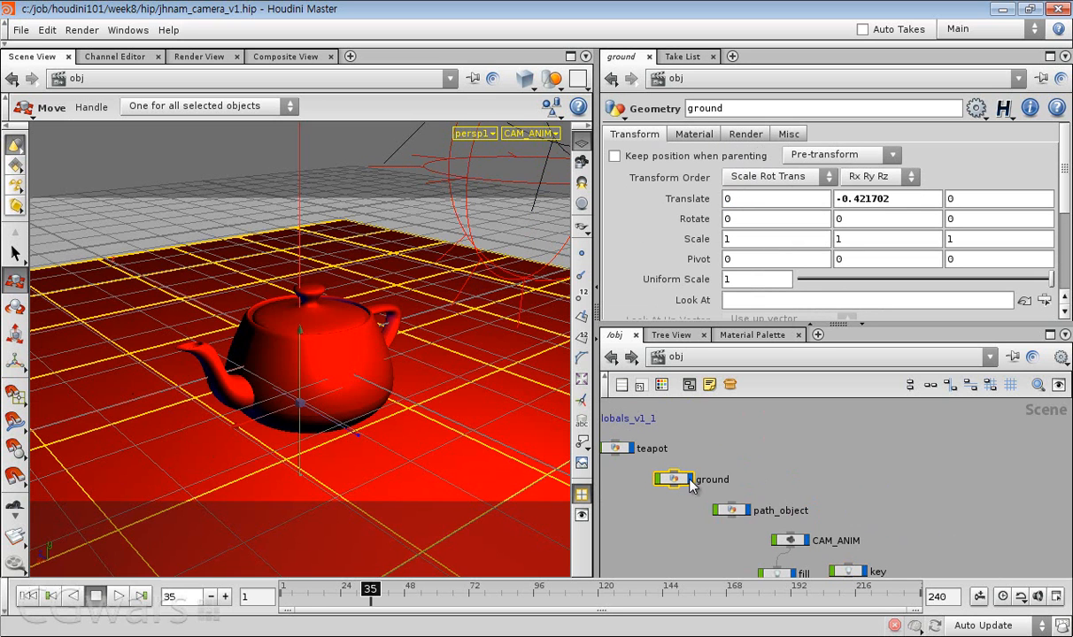
left_click(691, 479)
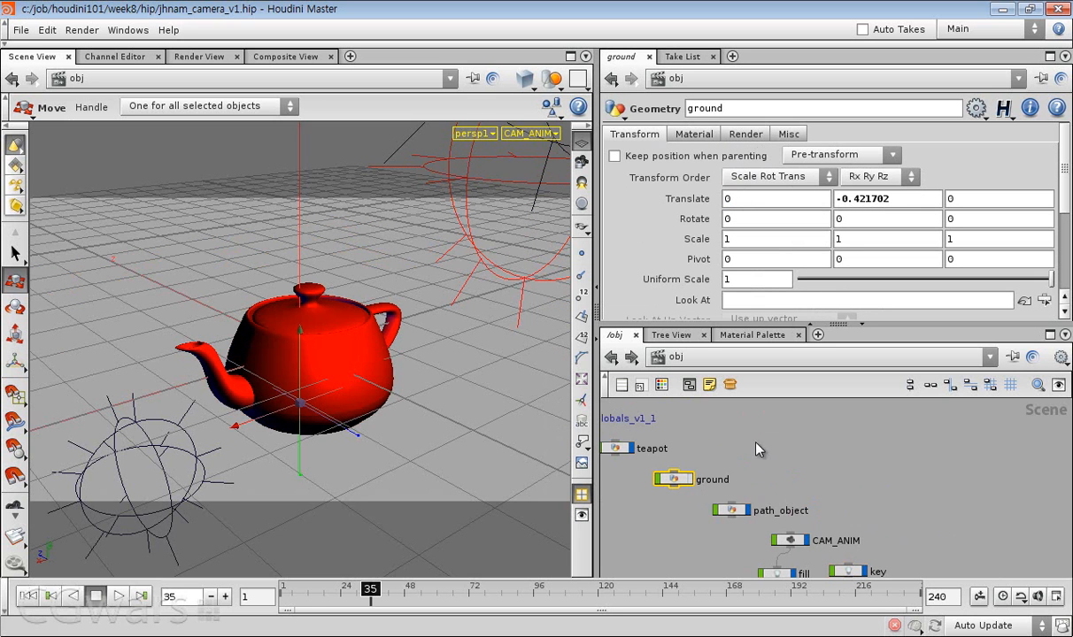
- Test the back light's contribution by toggling it and strongly raising its intensity, and return it to a low intensity
middle_click_drag(711, 484, 706, 453)
middle_click_drag(963, 523, 947, 464)
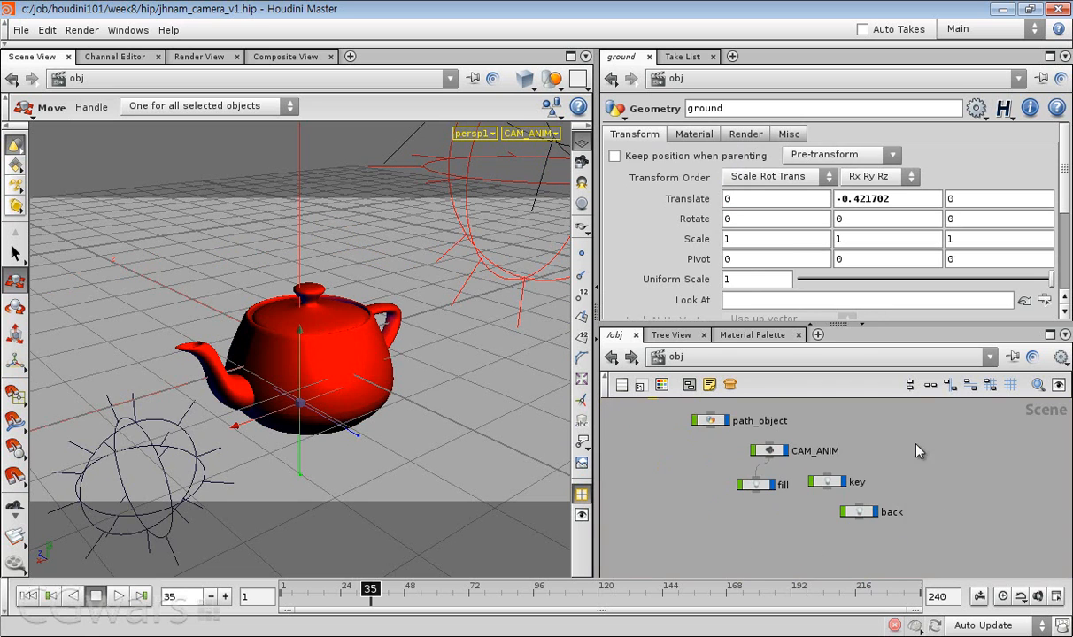
left_click(857, 511)
left_click(754, 217)
left_click(753, 216)
left_click_drag(802, 197, 903, 198)
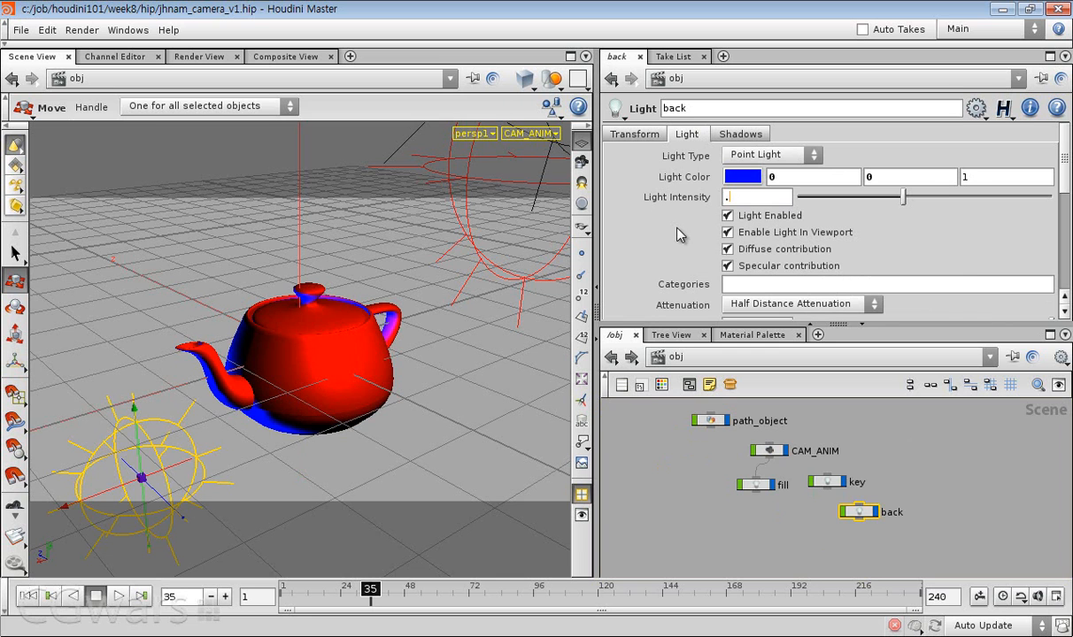
key("Return")
- Enable the fill light and set its intensity to 0.5
left_click_drag(886, 445, 811, 493)
left_click(751, 485)
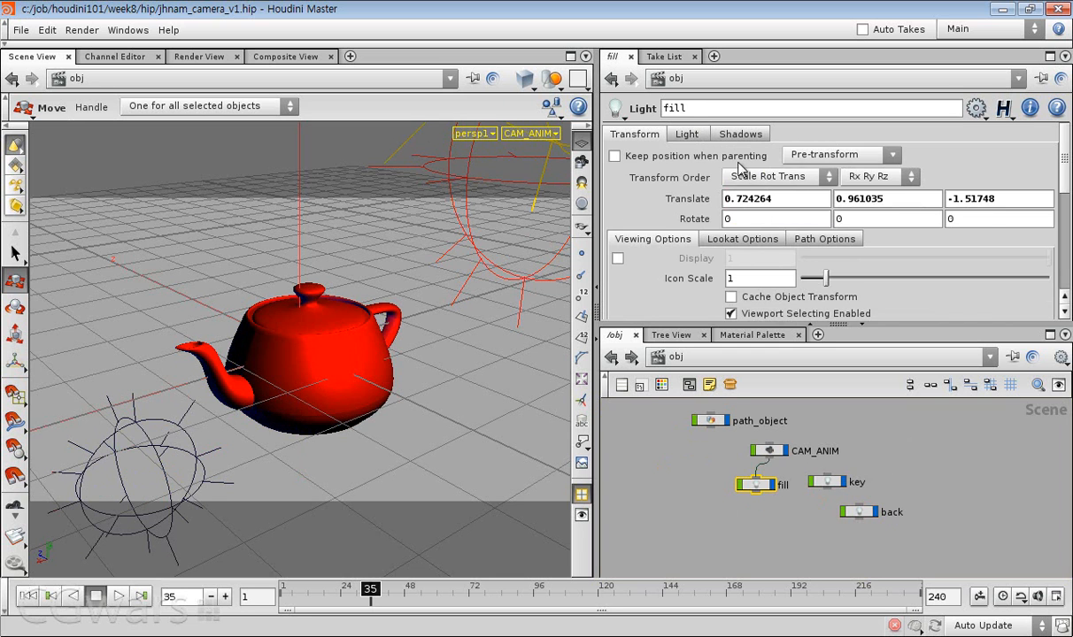
left_click(731, 135)
left_click(687, 135)
left_click(724, 214)
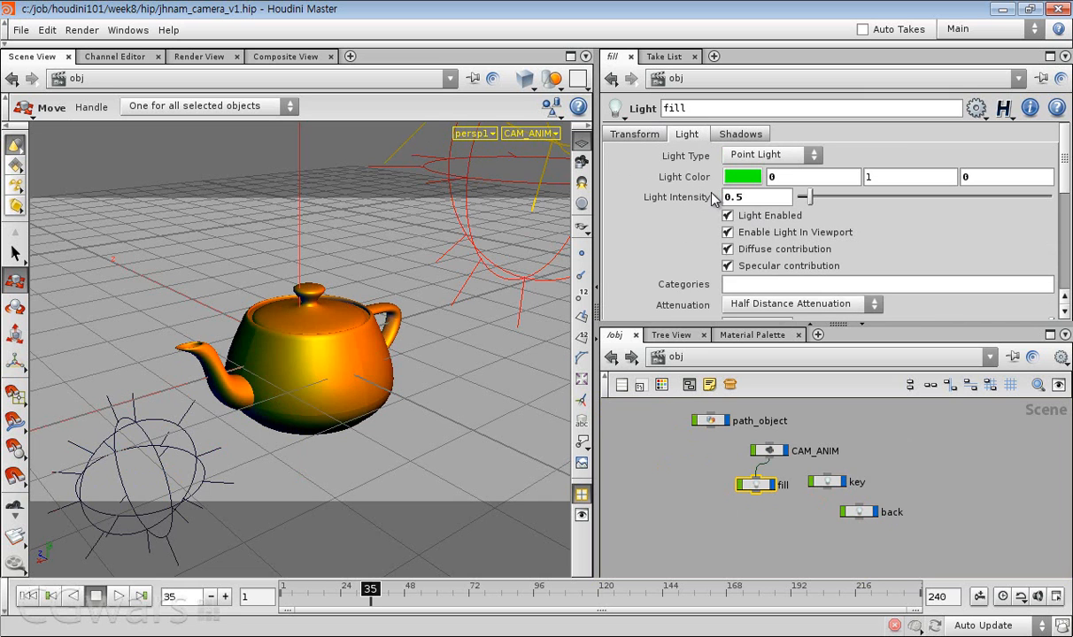
left_click_drag(805, 196, 775, 199)
double_click(775, 199)
type(".5")
key("Return")
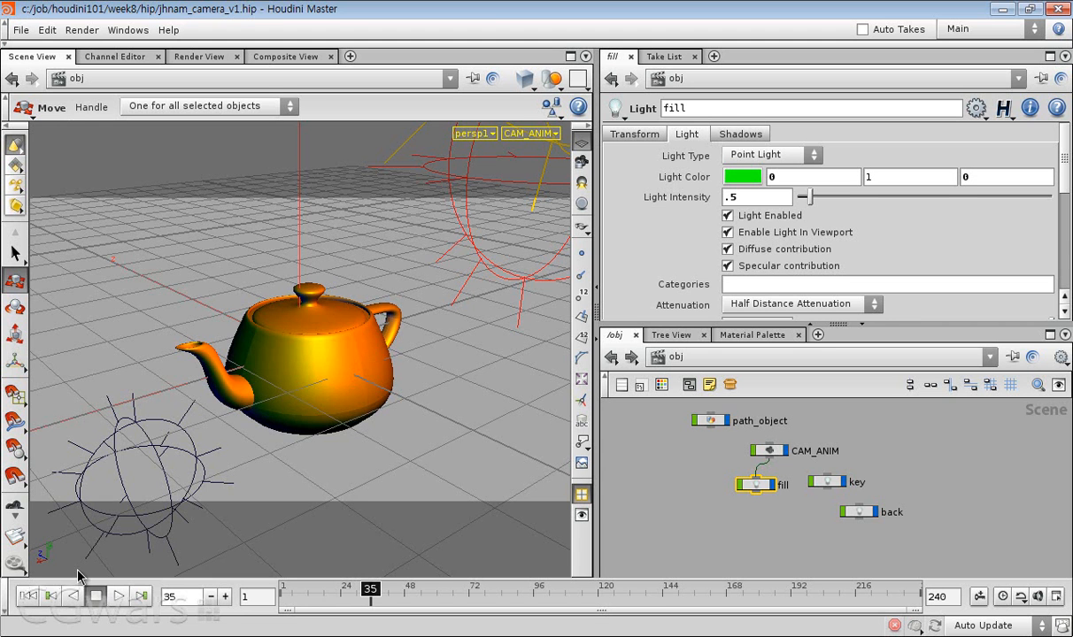
- Render frame 35 through CAM_ANIM with the mantra1 output node into MPlay
left_click(16, 563)
left_click(677, 355)
left_click(719, 424)
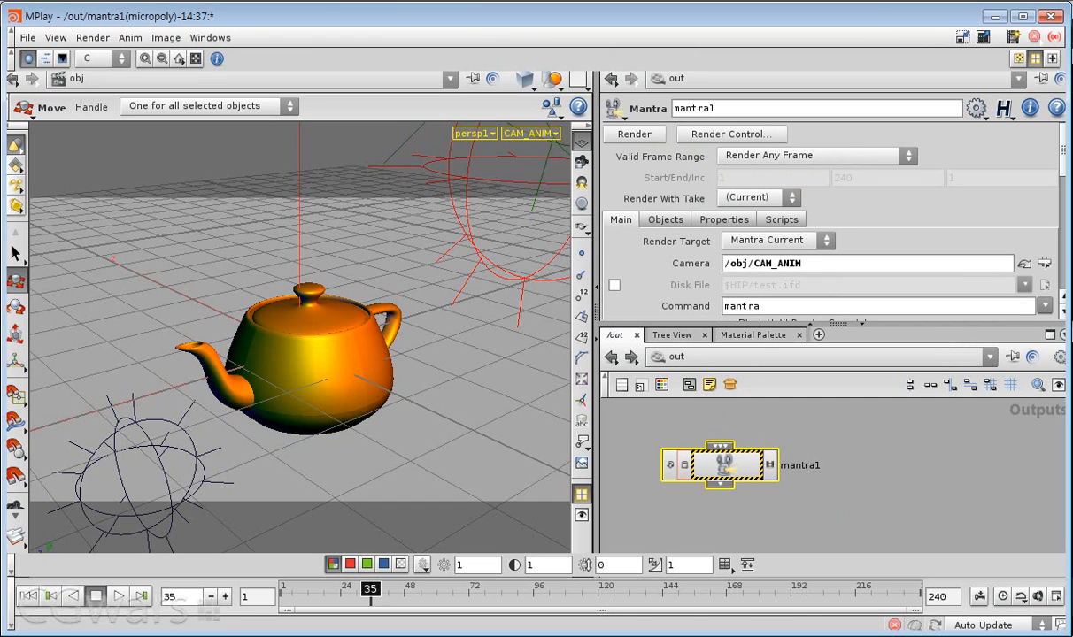
scroll(584, 418, "down", 5)
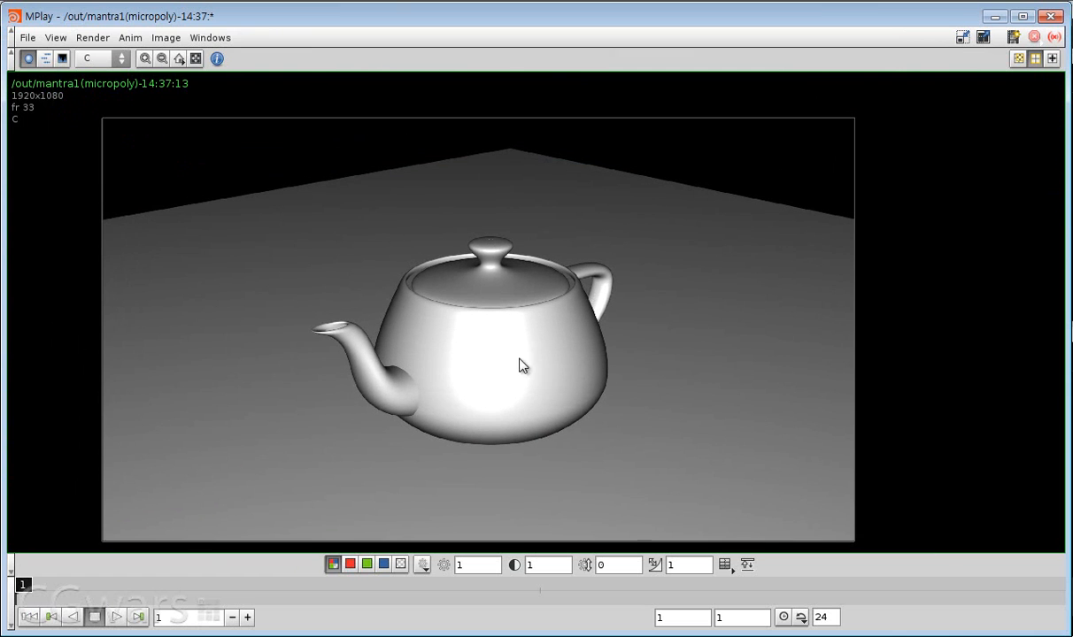
left_click(995, 16)
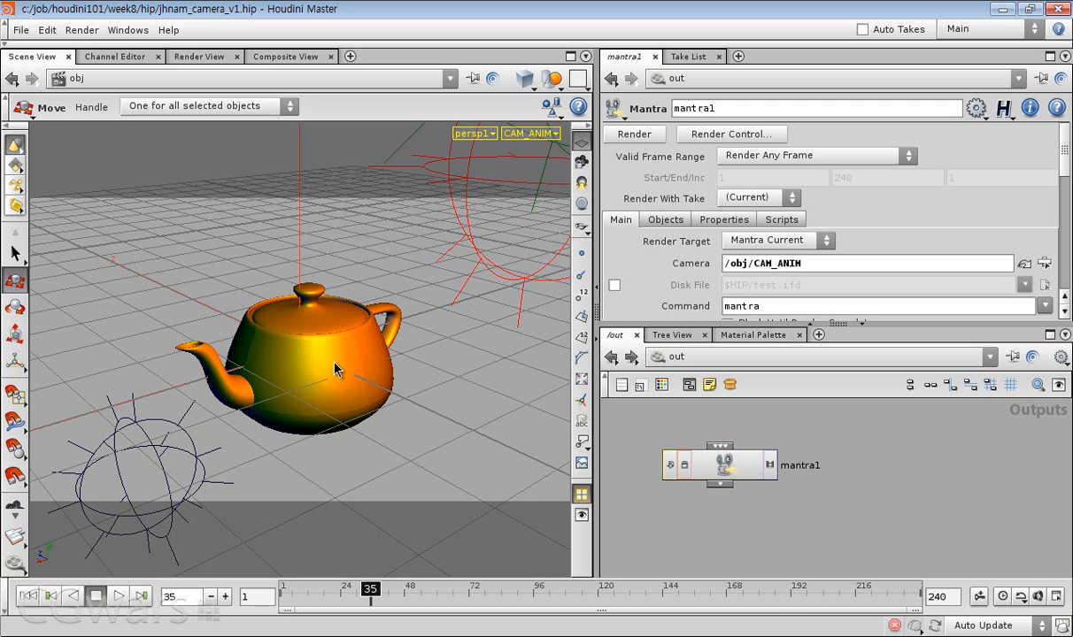
left_click(662, 358)
left_click(688, 411)
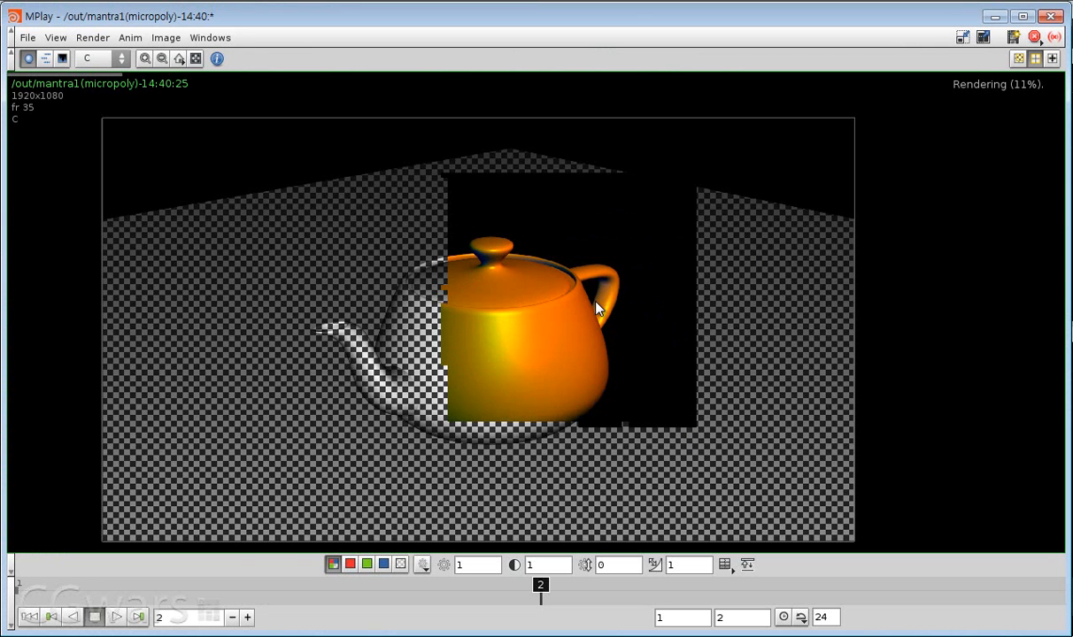
- Examine the render's red, green, blue and alpha channels one by one, and return to the full-color view
left_click(351, 564)
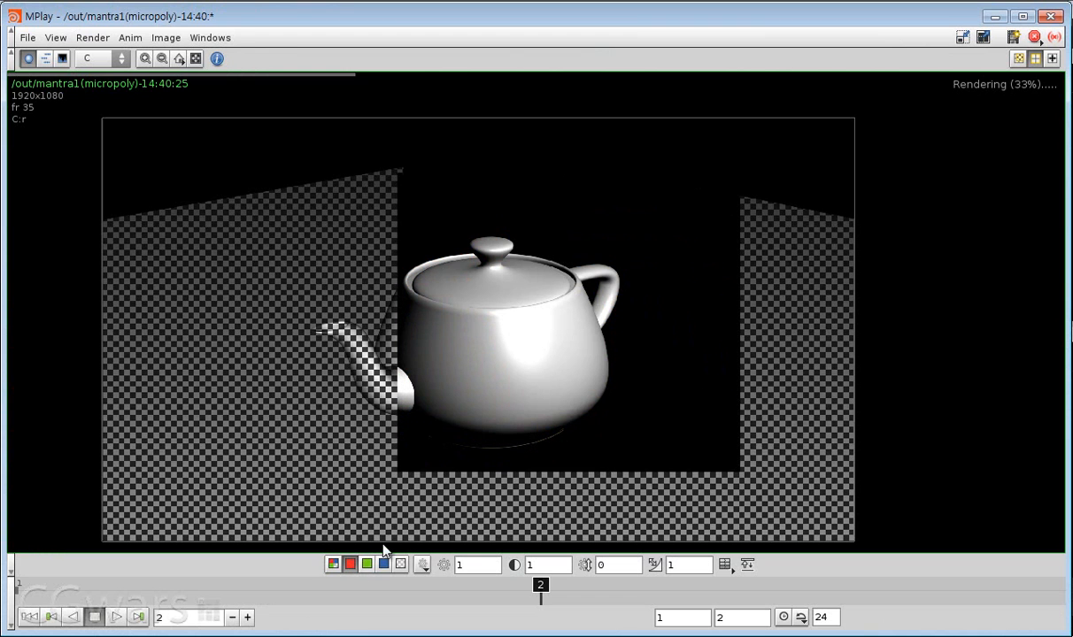
left_click(367, 564)
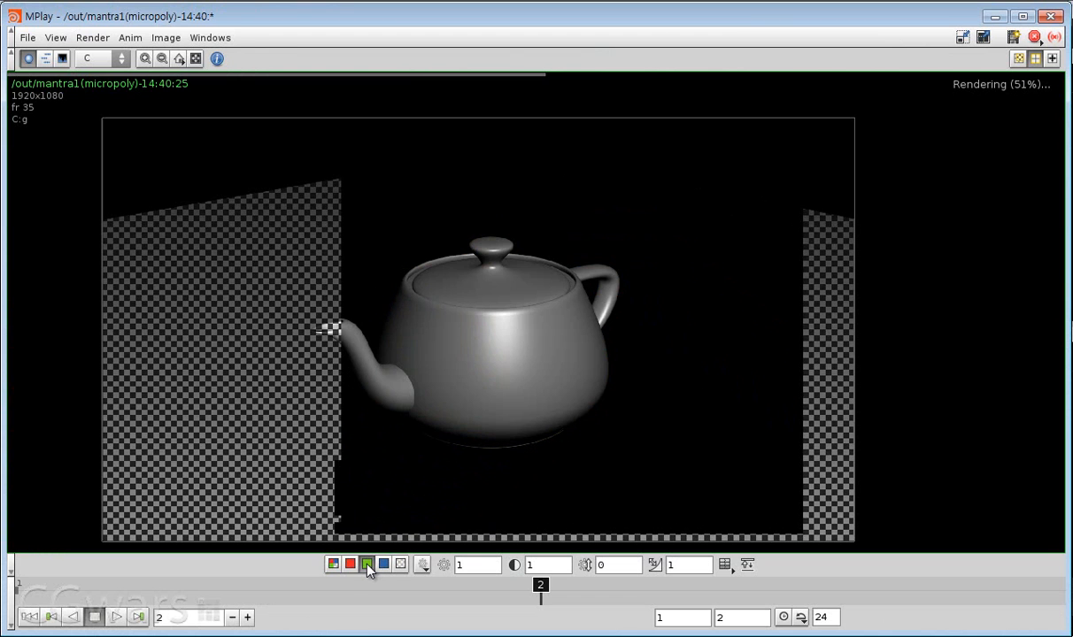
left_click(384, 564)
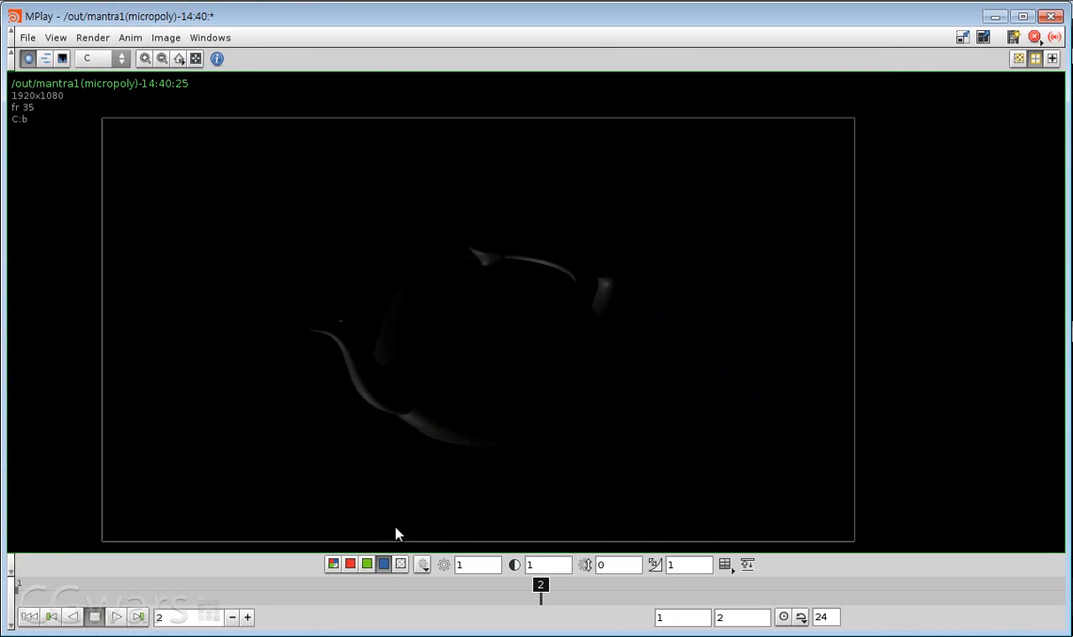
left_click(400, 565)
left_click(385, 565)
left_click(368, 565)
left_click(351, 565)
left_click(368, 565)
left_click(385, 564)
left_click(401, 565)
left_click(334, 565)
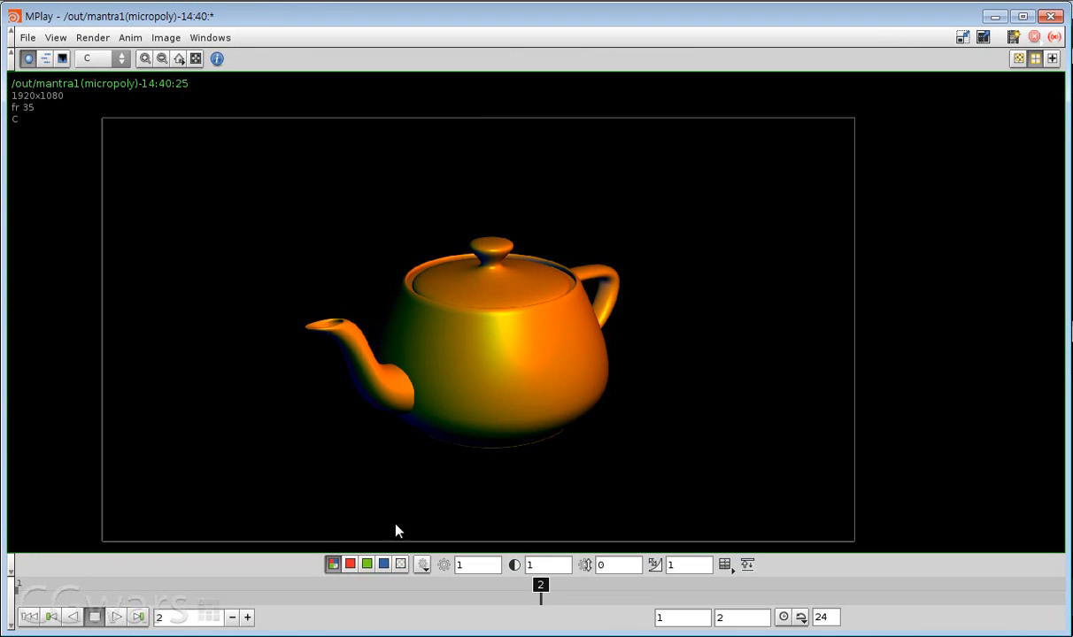
- Re-examine the render's blue, green and red channels and the full color, finishing on the red channel
left_click(383, 565)
left_click(367, 565)
left_click(350, 565)
left_click(334, 565)
left_click(350, 565)
left_click(368, 565)
left_click(349, 566)
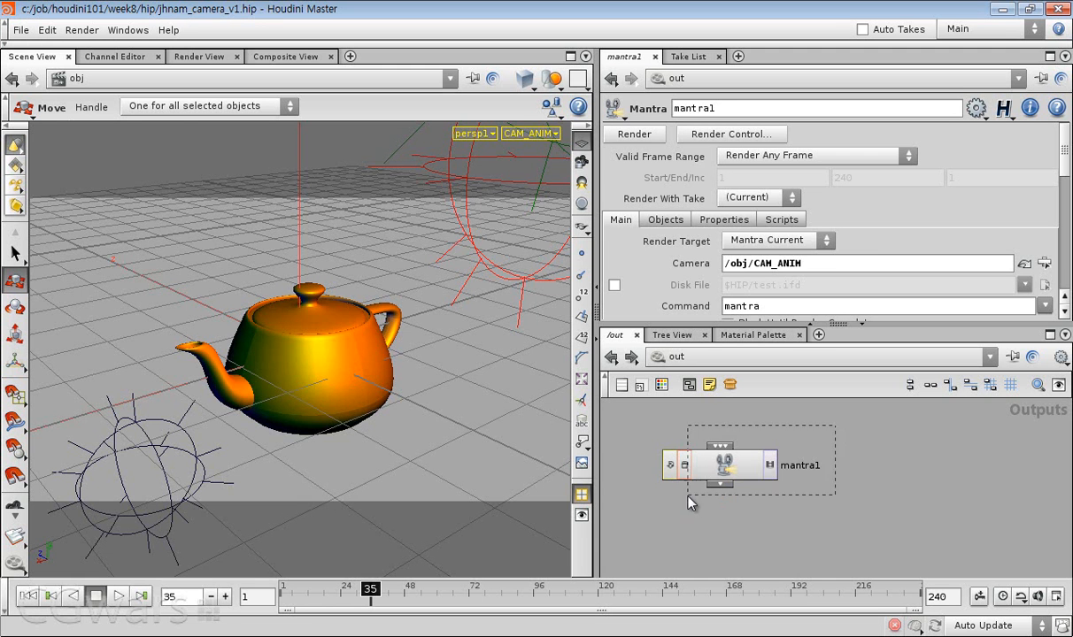
- Select the mantra1 output node and widen its parameter and network panes
left_click_drag(689, 497, 680, 498)
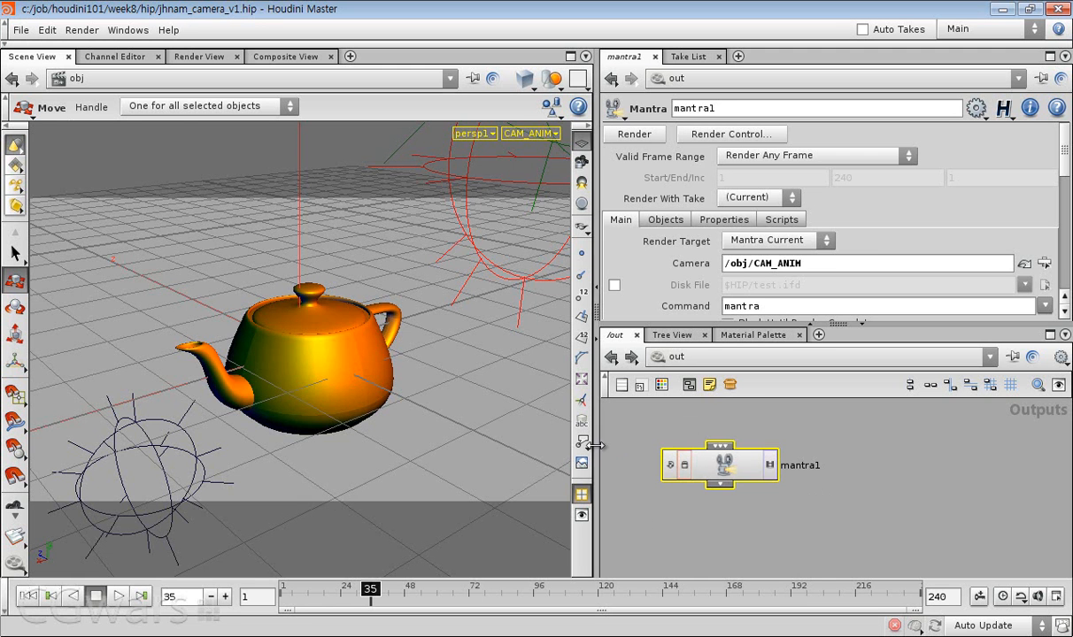
left_click_drag(598, 449, 522, 448)
scroll(763, 450, "down", 1)
middle_click_drag(763, 450, 773, 471)
left_click(599, 358)
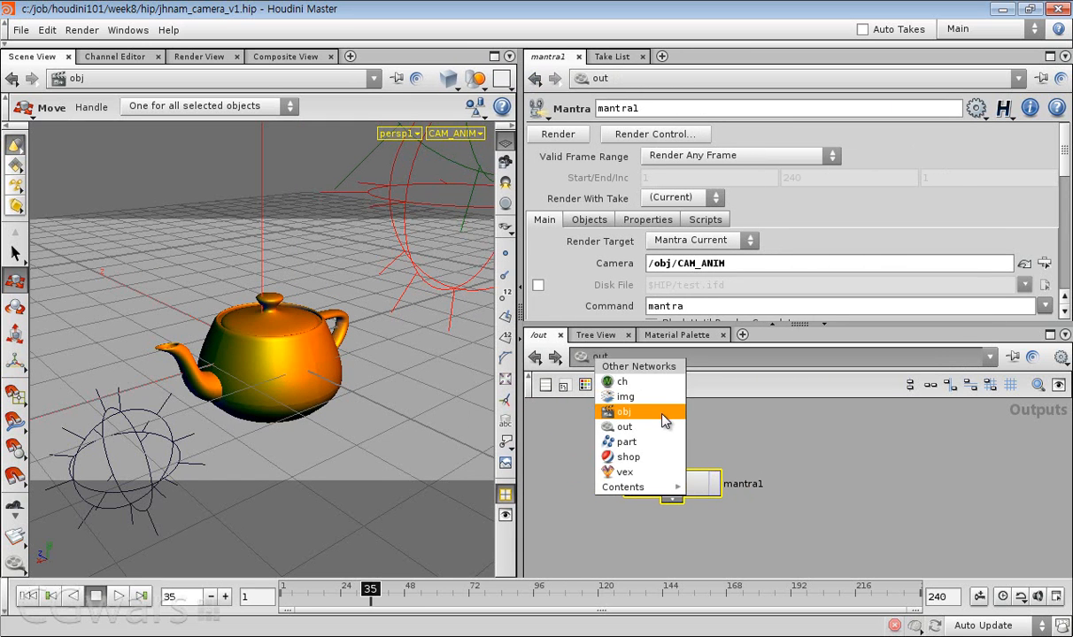
left_click(782, 451)
scroll(709, 284, "down", 3)
scroll(708, 279, "up", 3)
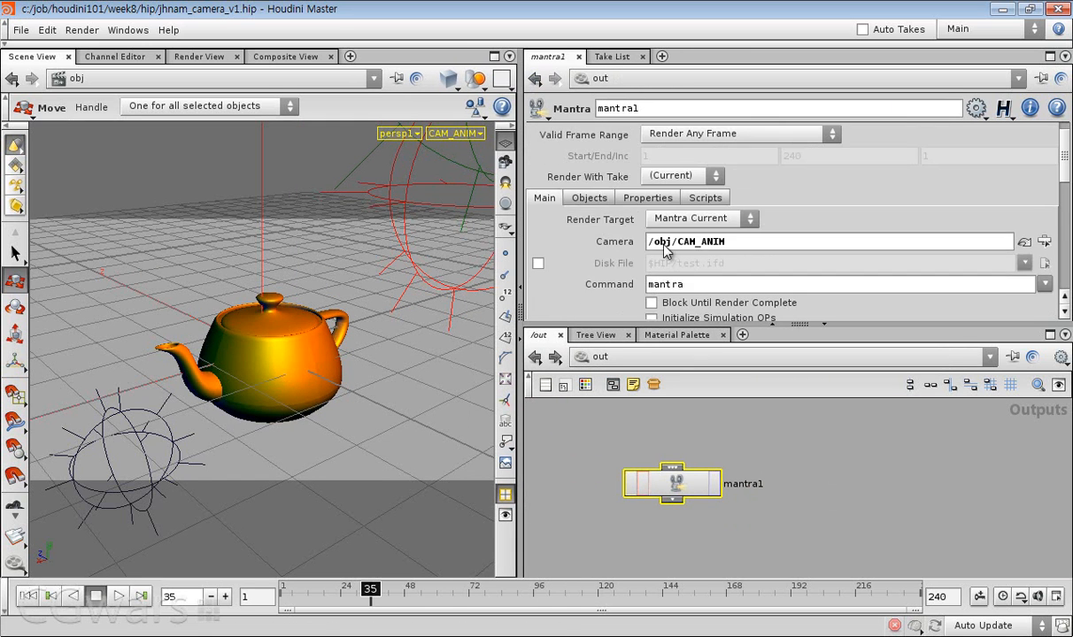
- Override the camera resolution in mantra1's output properties and set the resolution scale to 1/4 (Quarter Resolution)
left_click(589, 199)
left_click(642, 198)
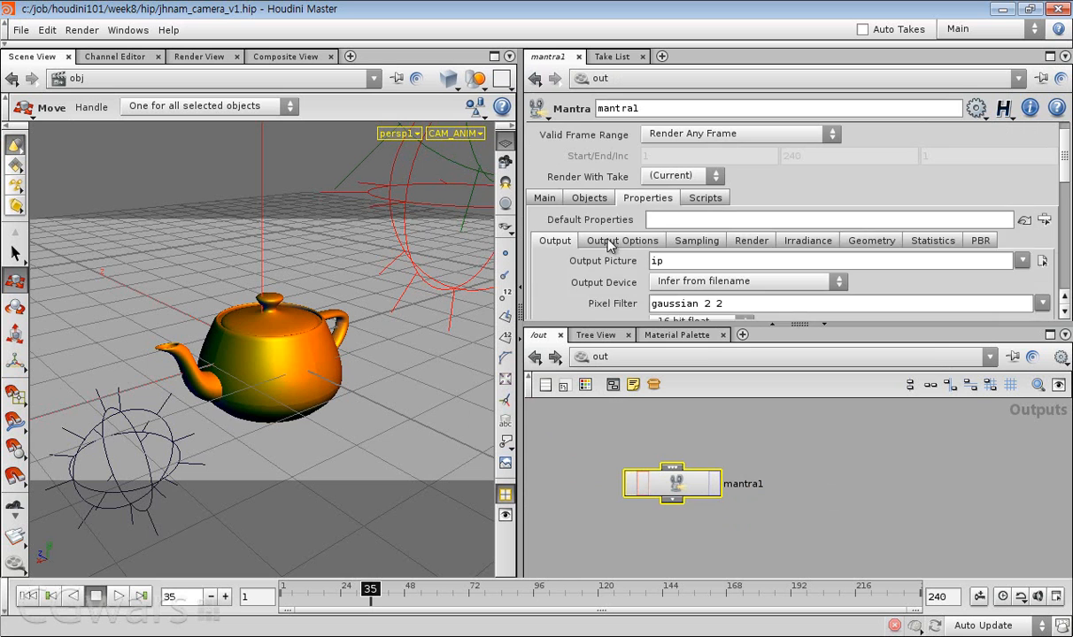
scroll(598, 244, "down", 2)
left_click(654, 277)
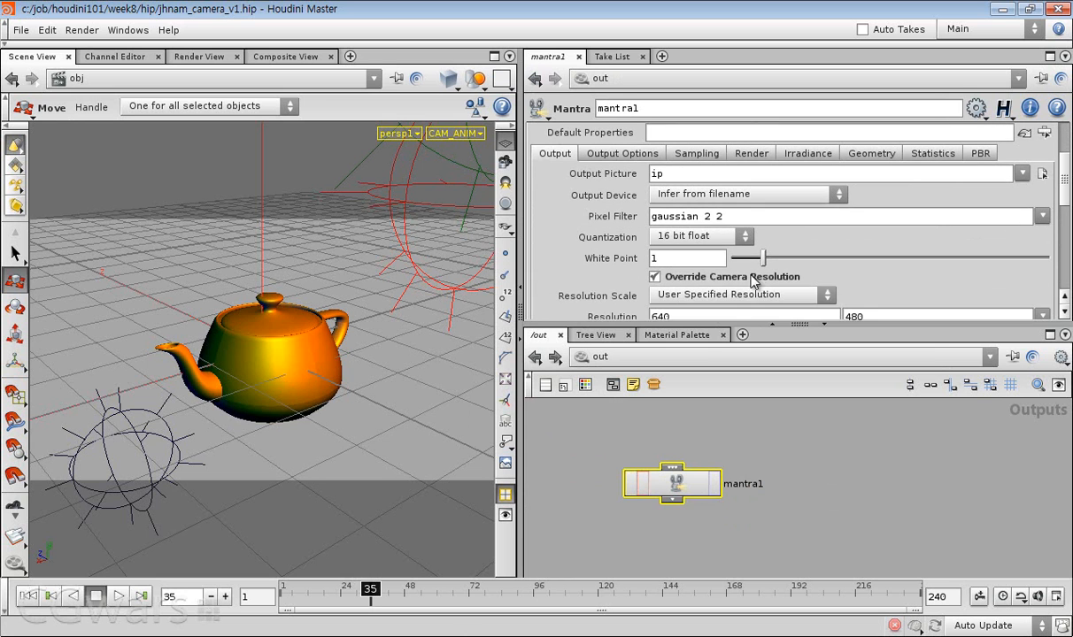
scroll(753, 284, "down", 1)
left_click(733, 253)
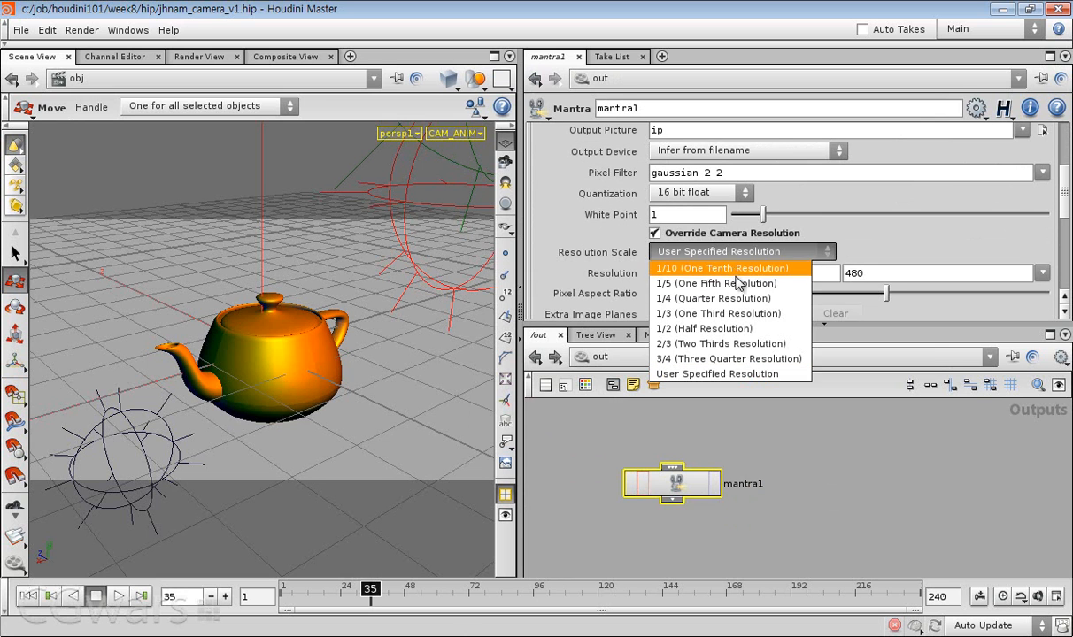
left_click(714, 298)
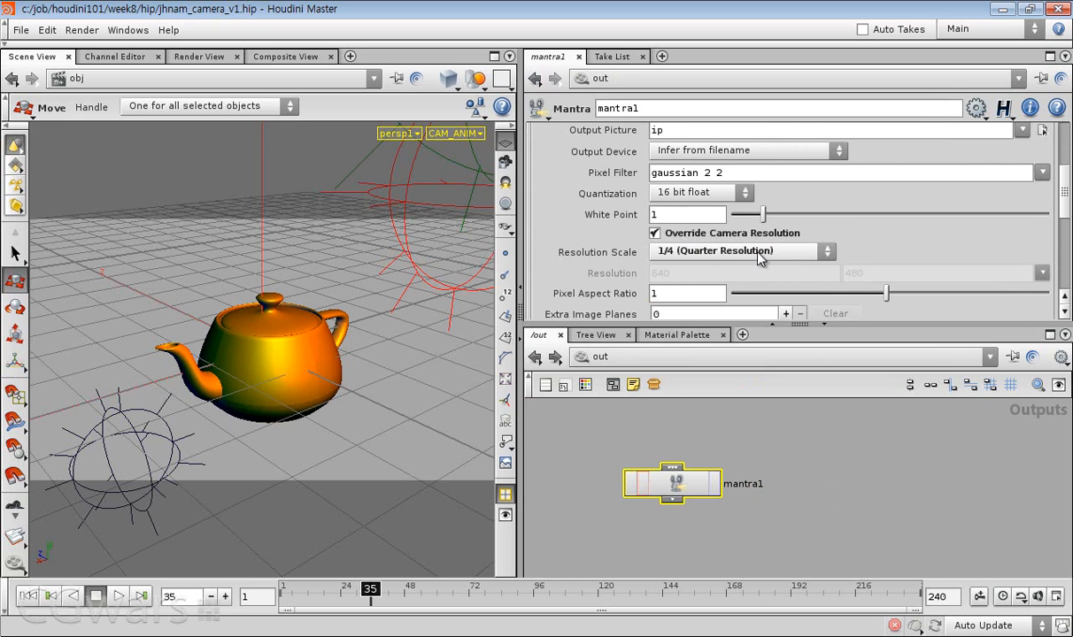
- Return to the obj network and render frame 35 with mantra1, leaving the MPlay window minimized
left_click(591, 357)
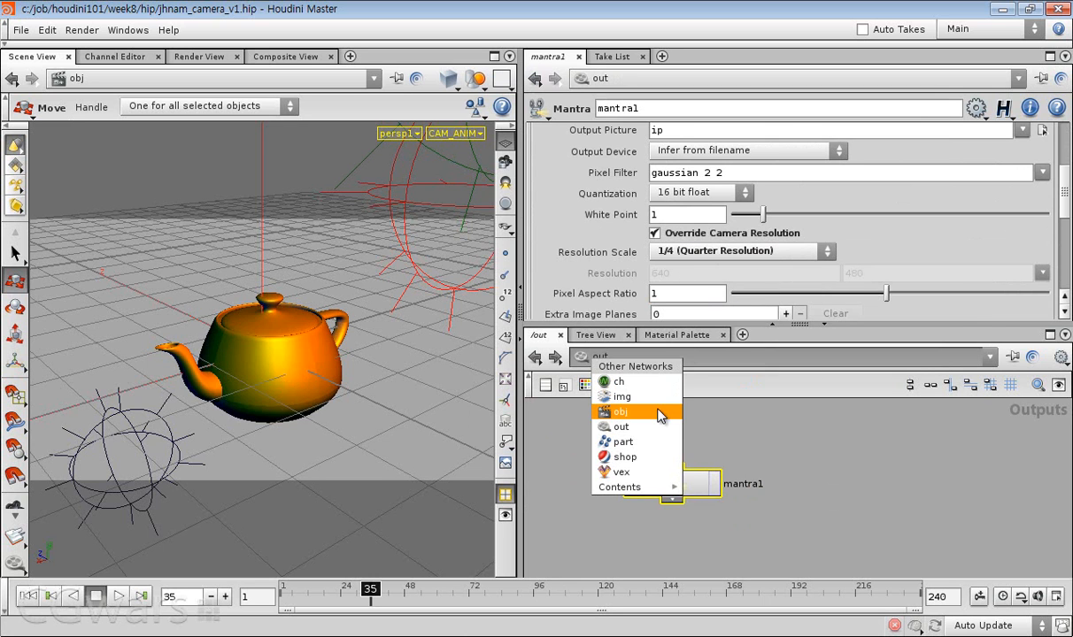
left_click(660, 413)
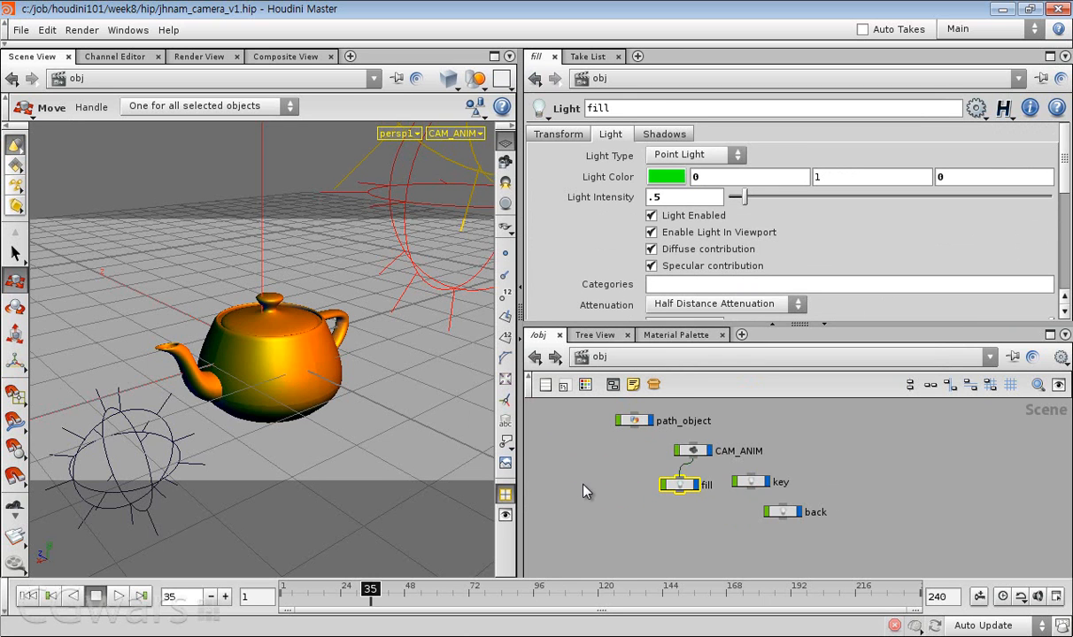
left_click(14, 561)
left_click(35, 602)
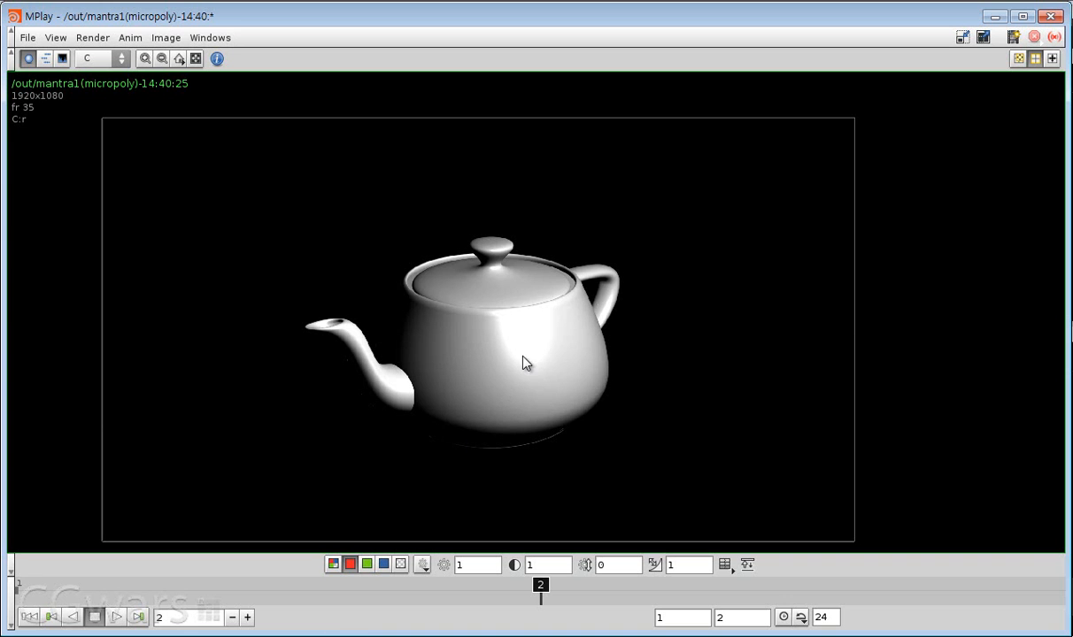
left_click(995, 16)
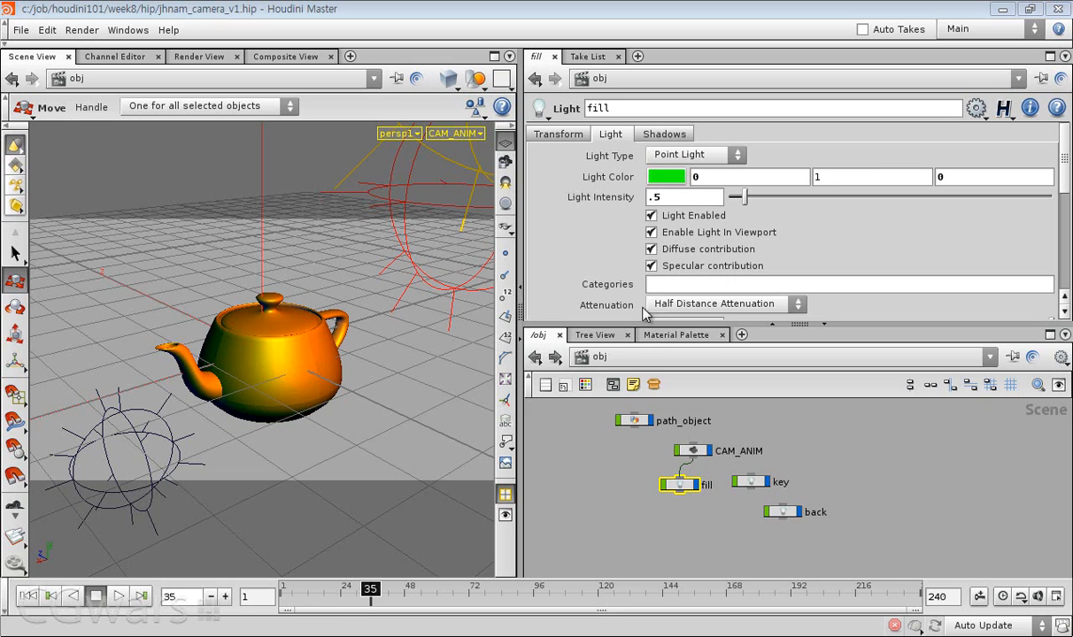
- Turn on the display of the ground object in the obj network and select it
left_click(592, 359)
left_click(552, 470)
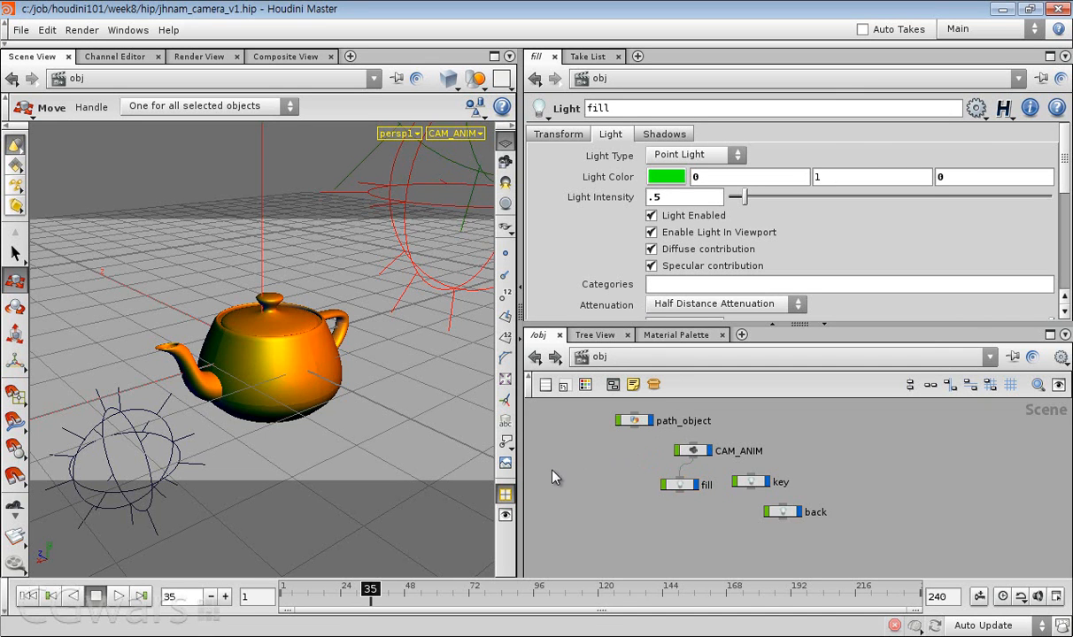
middle_click_drag(598, 435, 617, 504)
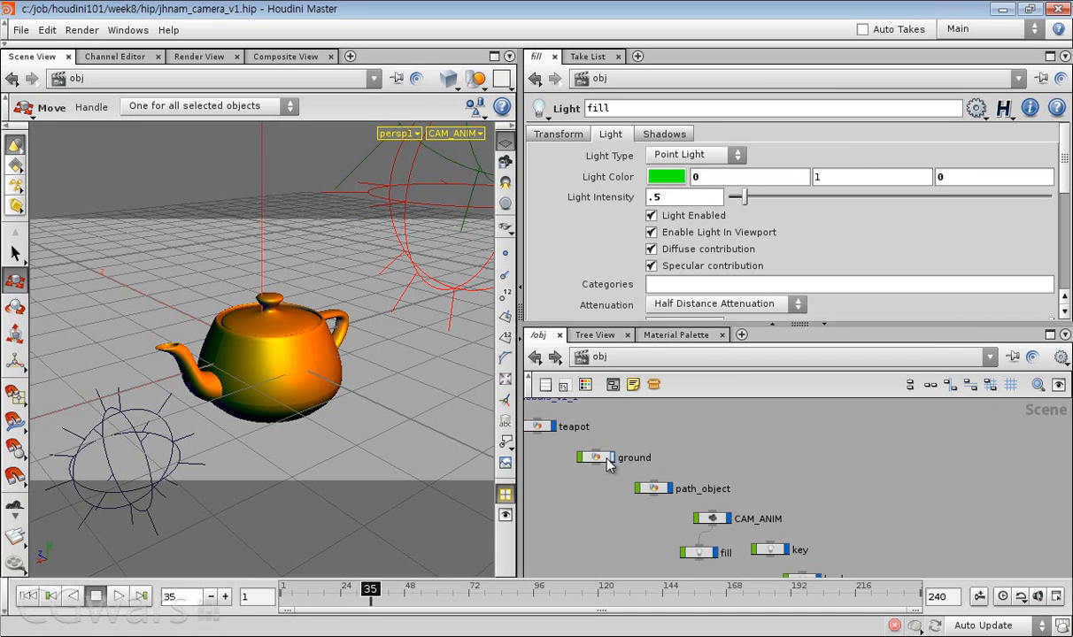
left_click(611, 458)
left_click(628, 470)
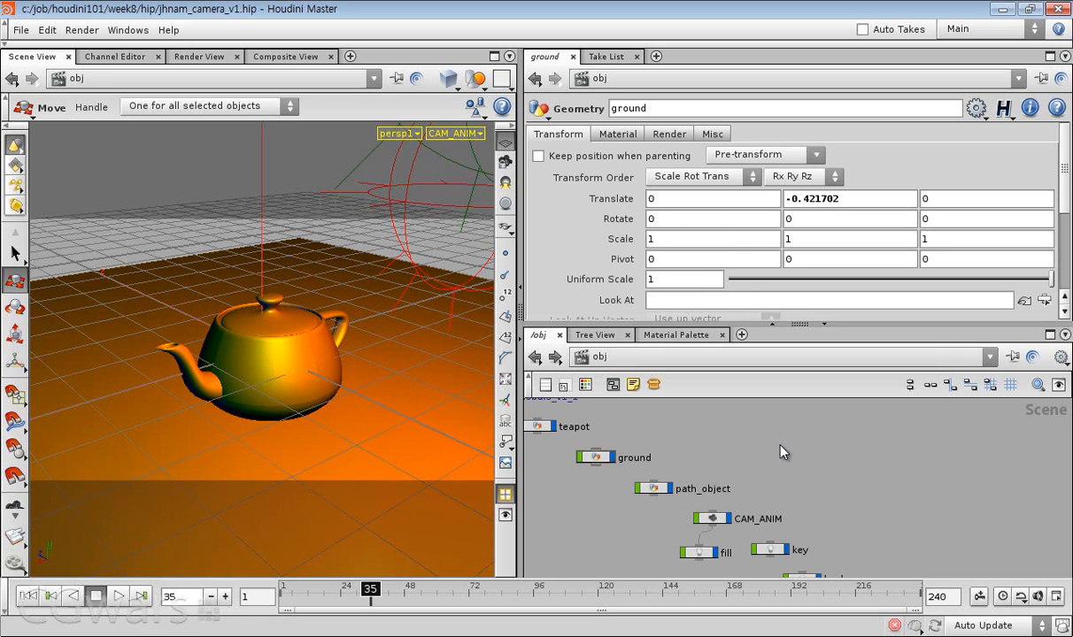
middle_click_drag(738, 440, 719, 379)
middle_click_drag(733, 465, 744, 481)
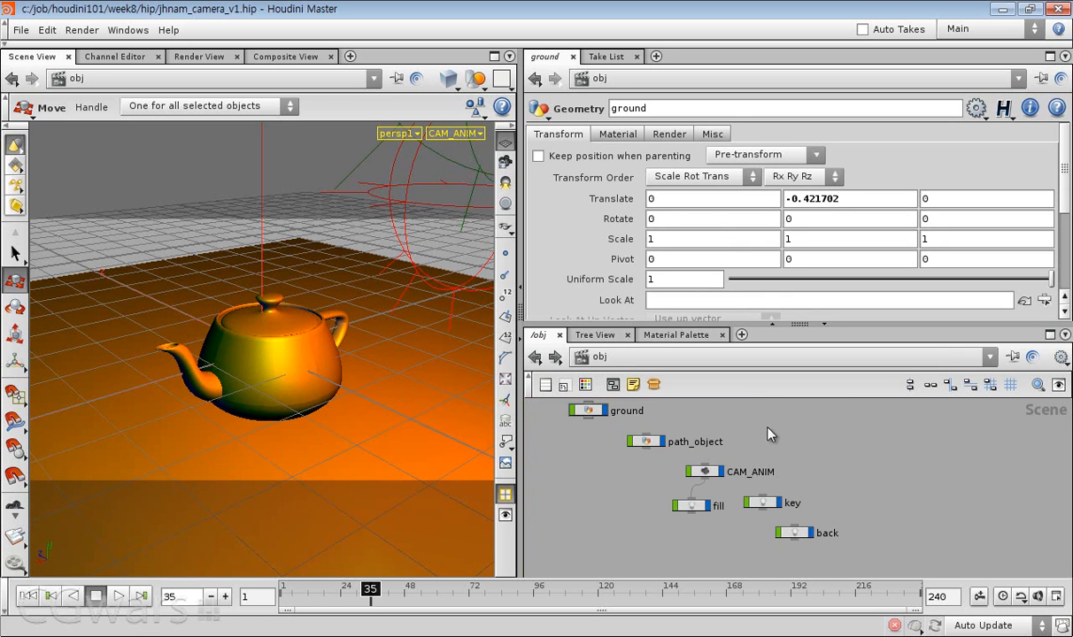
- Select CAM_ANIM, show the obj network as a list, and activate the camera's handles in the viewport
left_click(698, 472)
left_click(546, 385)
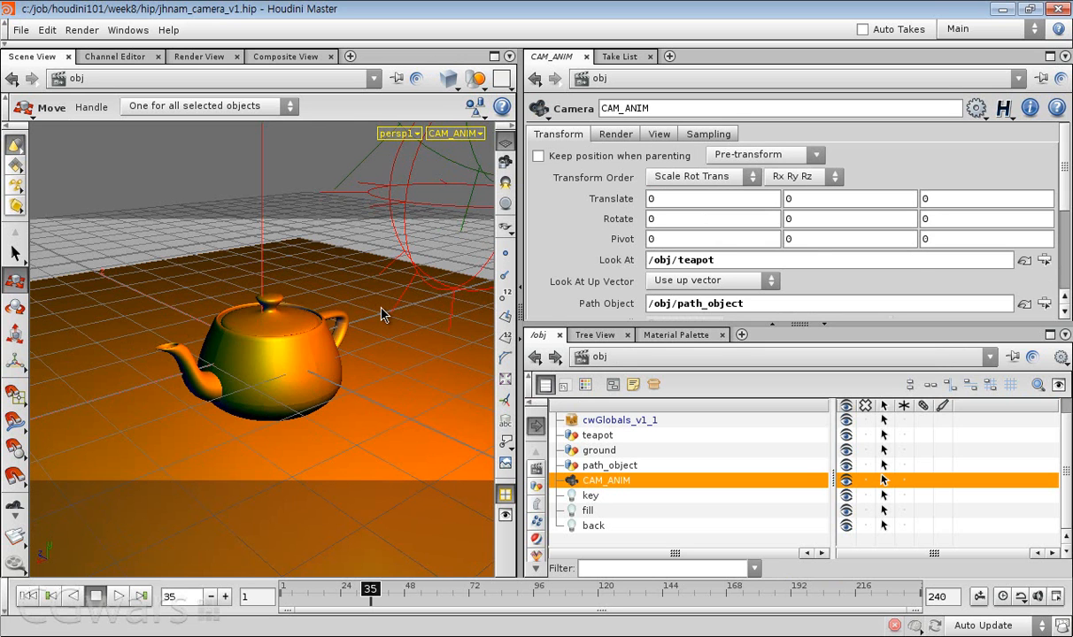
key("Return")
- Shrink CAM_ANIM's crop region around the teapot's spout, about 0.22 left, 0.53 right, 0.15 bottom and 0.65 top
left_click_drag(492, 351, 276, 349)
left_click_drag(179, 236, 147, 345)
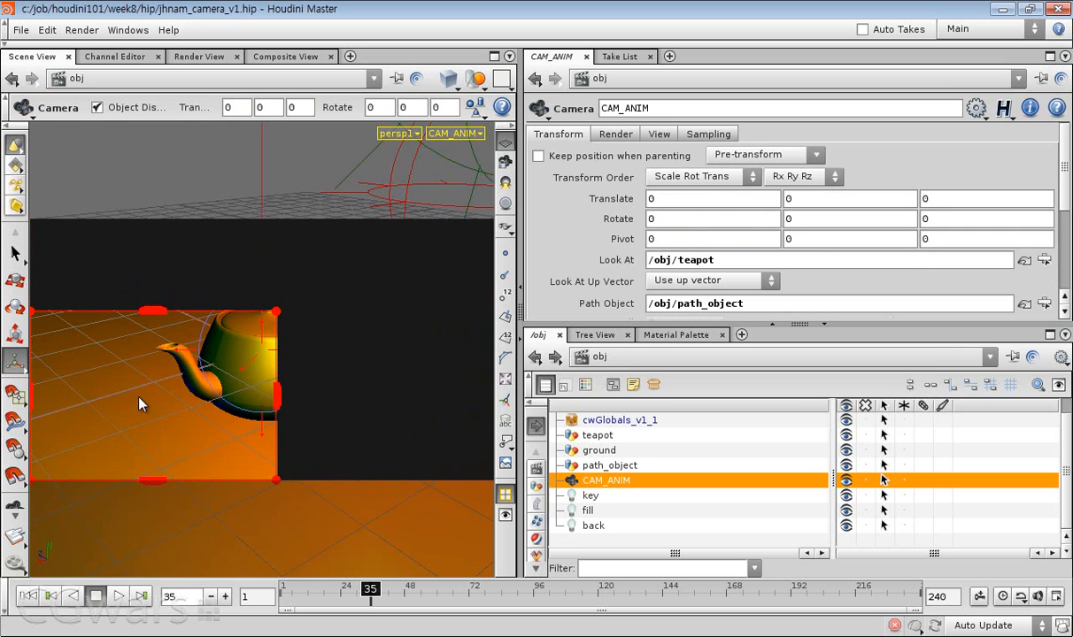
left_click_drag(34, 400, 112, 370)
left_click_drag(189, 460, 209, 440)
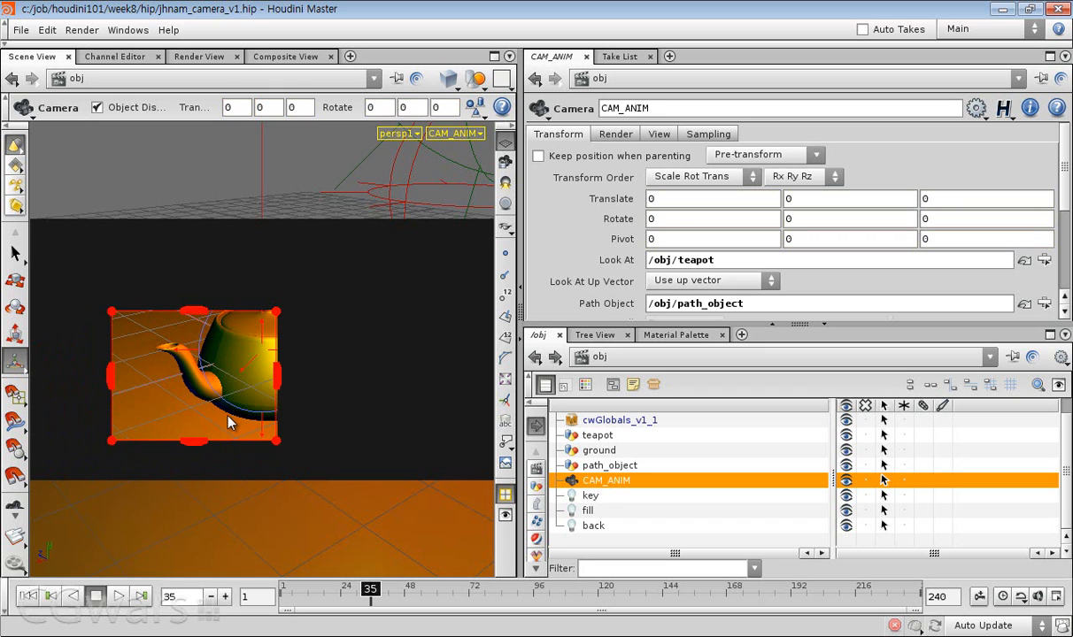
left_click_drag(114, 375, 134, 388)
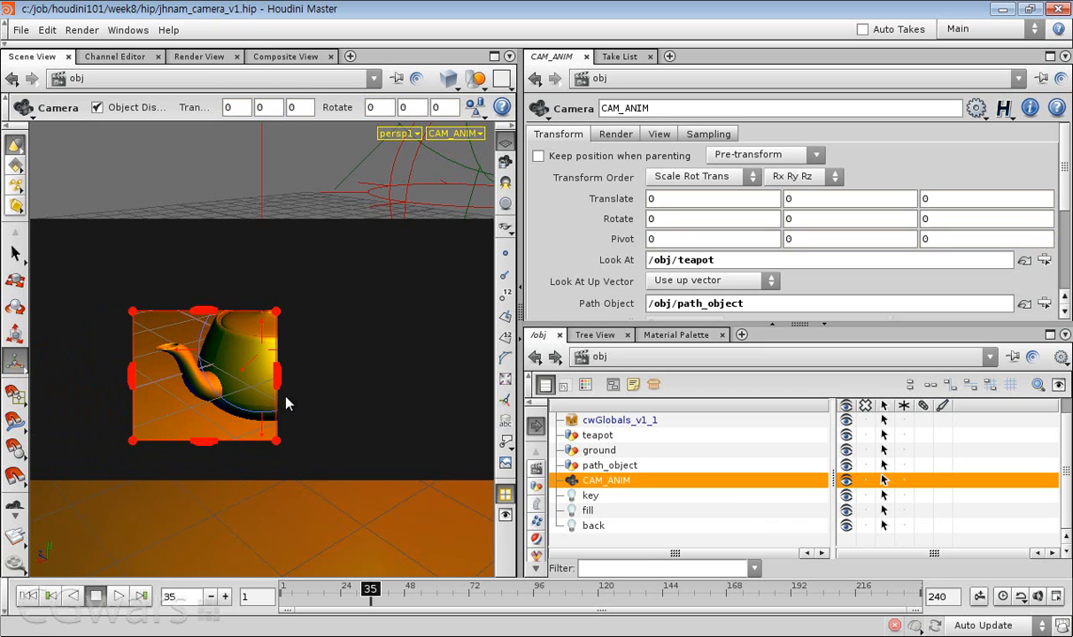
- Render the cropped region with mantra1 and compare the MPlay result with CAM_ANIM's crop parameters
left_click(17, 567)
left_click(22, 570)
left_click(704, 136)
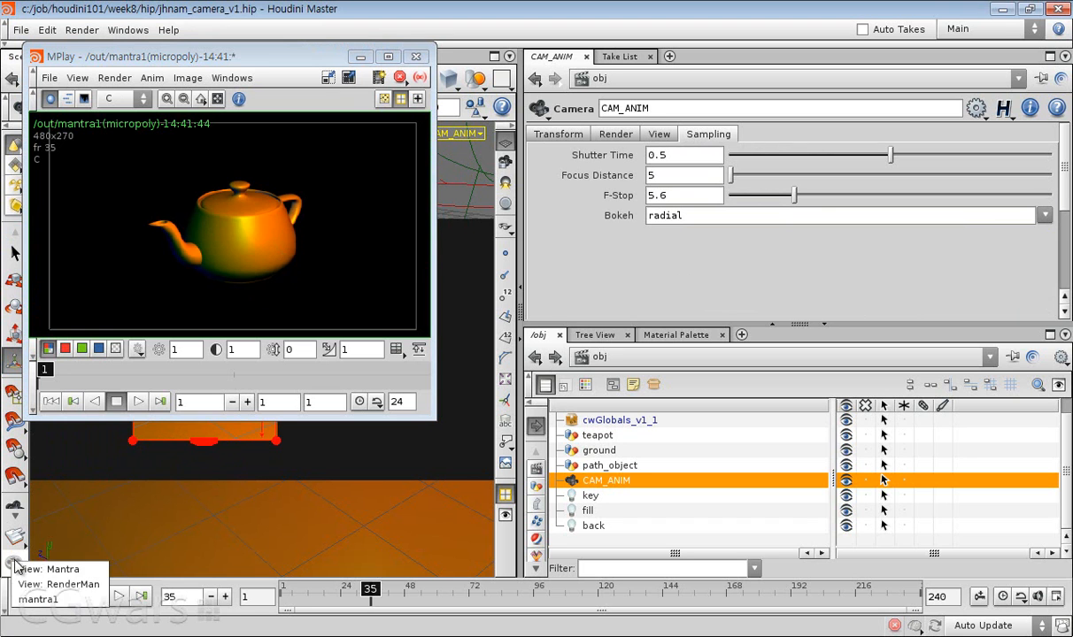
left_click(657, 133)
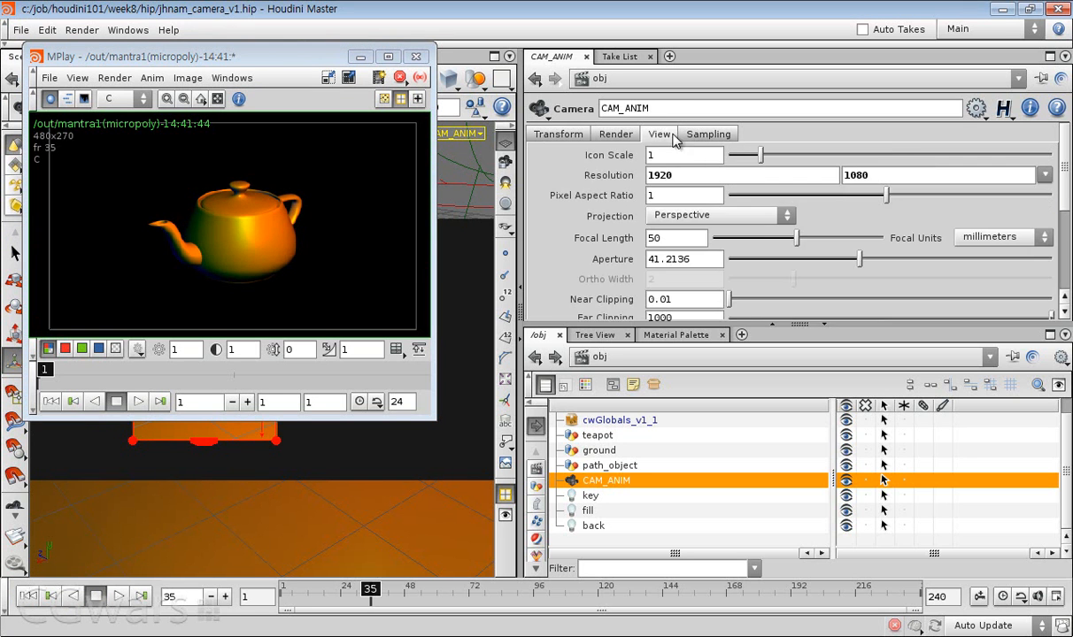
scroll(584, 282, "down", 5)
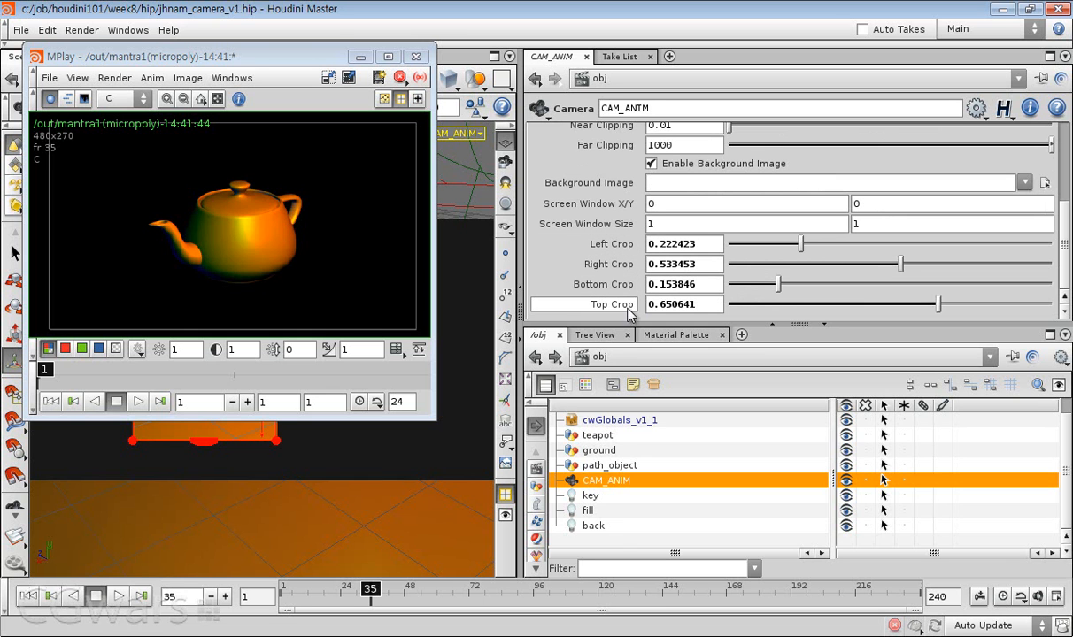
left_click(326, 59)
left_click_drag(326, 64, 370, 86)
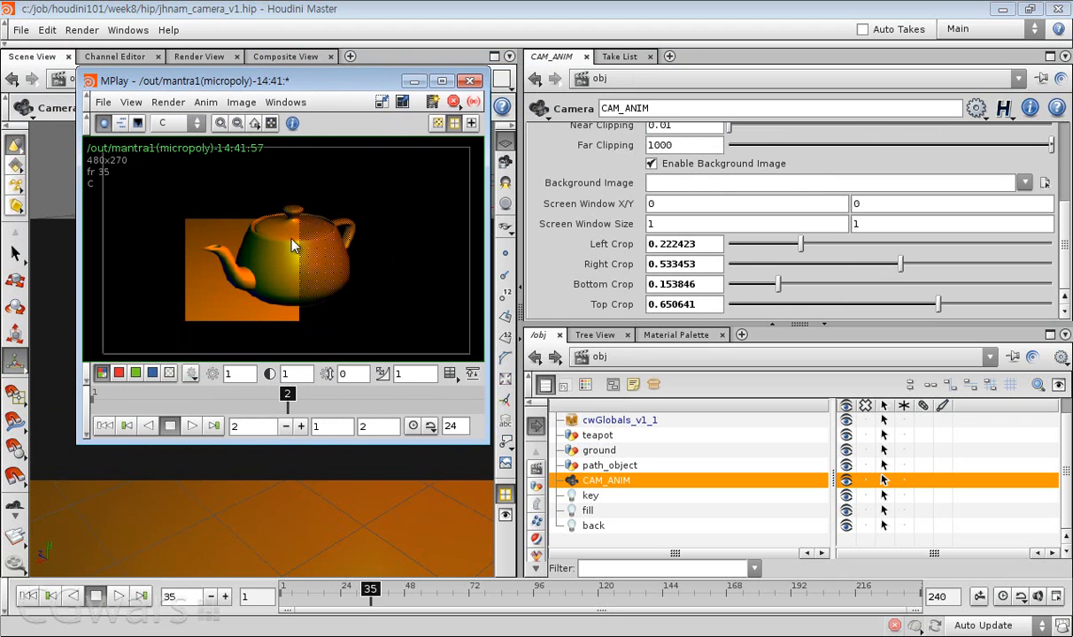
scroll(222, 307, "down", 1)
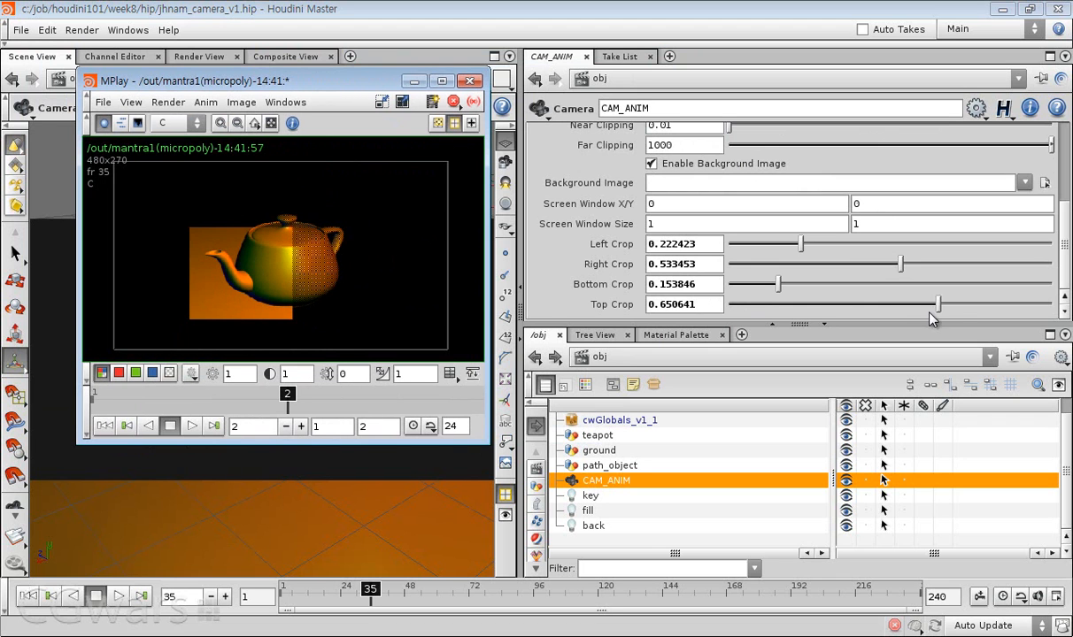
- Set CAM_ANIM's Top Crop to 0.756 and render the frame again
left_click(954, 305)
left_click(972, 307)
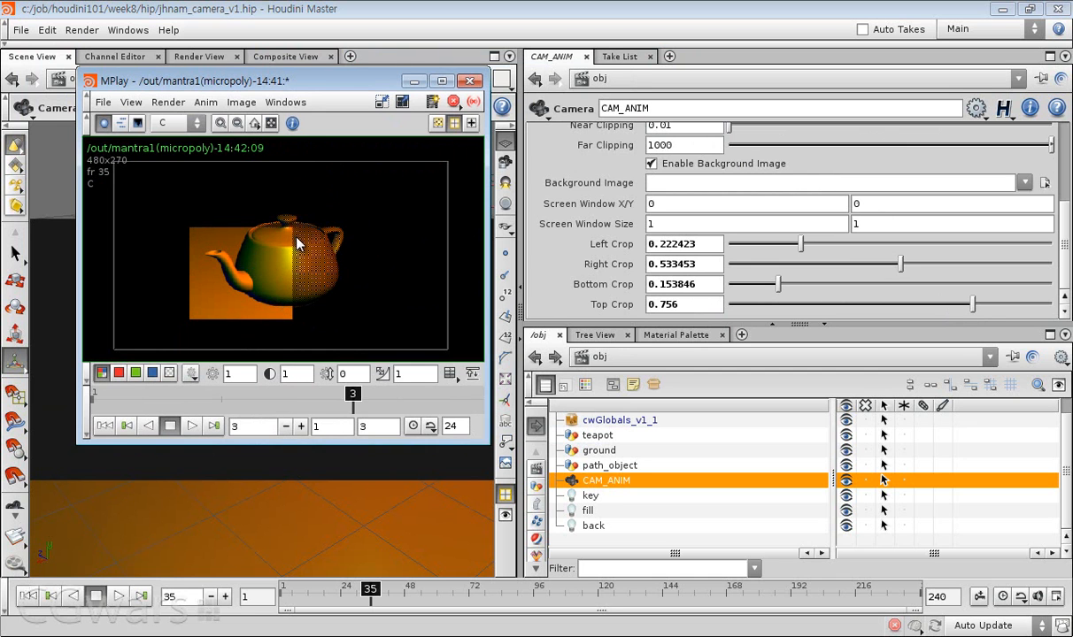
- Compare the successive cropped renders in MPlay by stepping back and forth between them
key("Left")
key("Right")
key("Right")
key("Left")
key("Left")
key("Right")
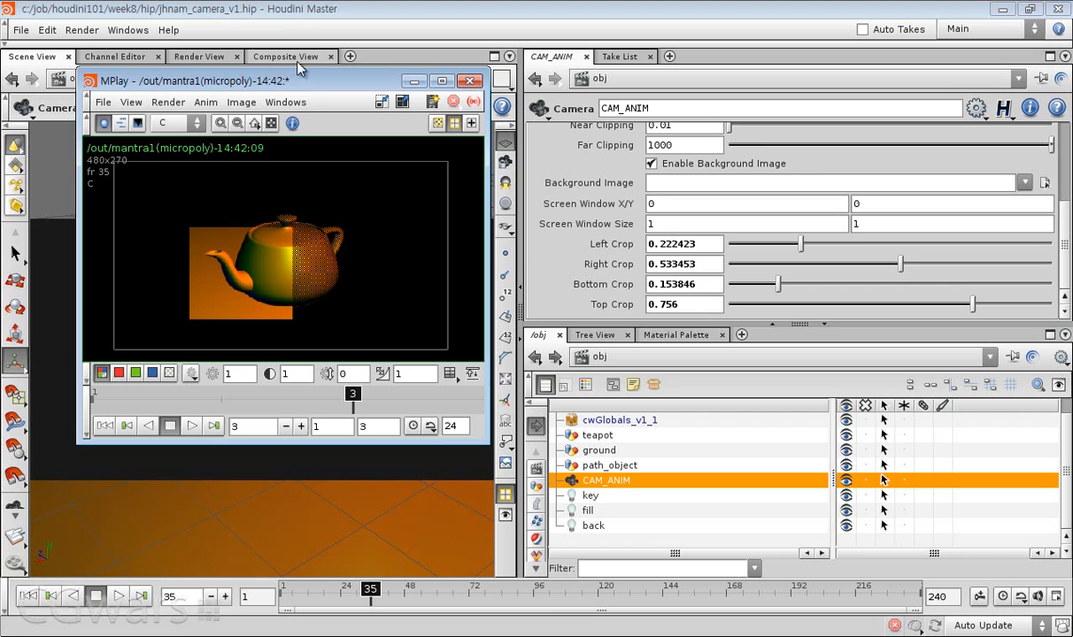
- Set CAM_ANIM's Bottom Crop to 0.149 and Right Crop to 0.564, and check a new render in MPlay
left_click_drag(317, 83, 784, 427)
left_click_drag(779, 285, 777, 292)
mouse_move(898, 265)
left_mouse_down()
mouse_move(891, 270)
mouse_move(913, 270)
left_mouse_up()
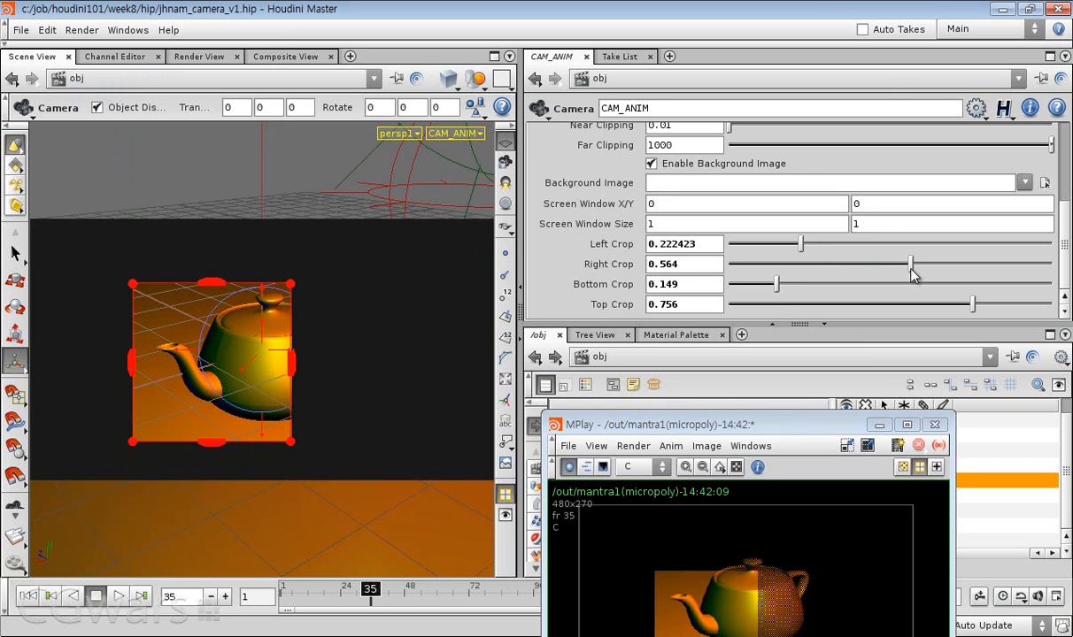
left_click_drag(801, 248, 804, 256)
scroll(735, 240, "up", 4)
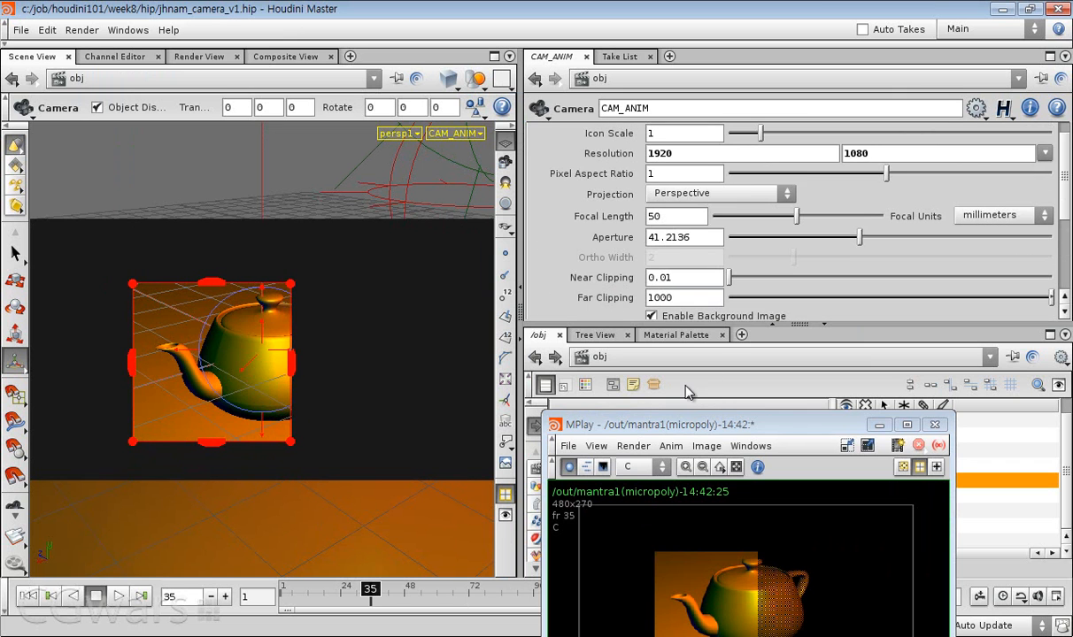
left_click_drag(686, 423, 637, 350)
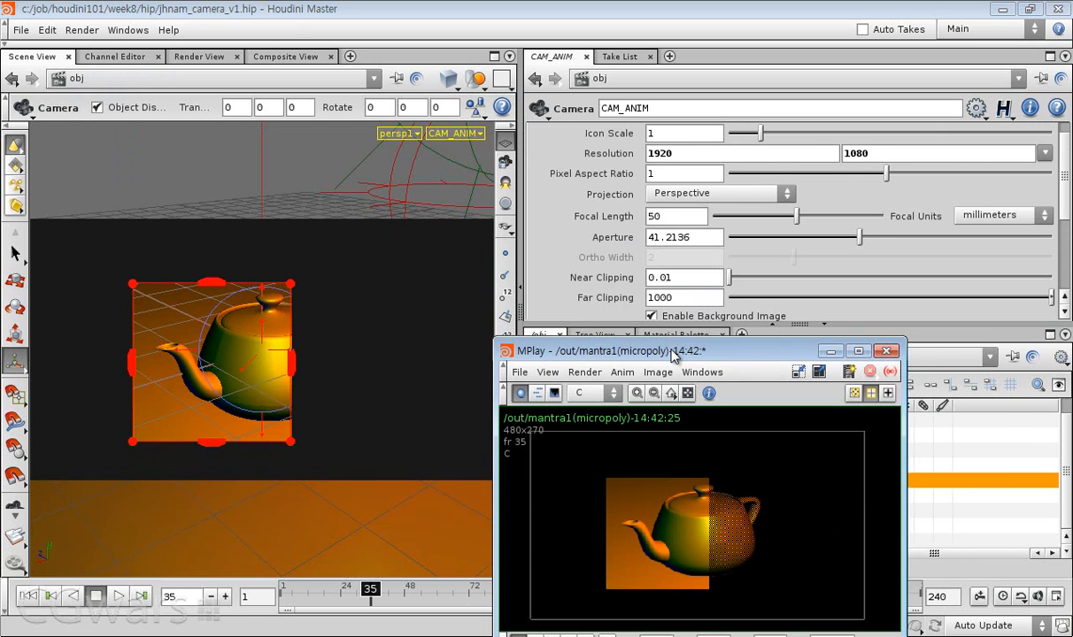
left_click_drag(819, 354, 633, 268)
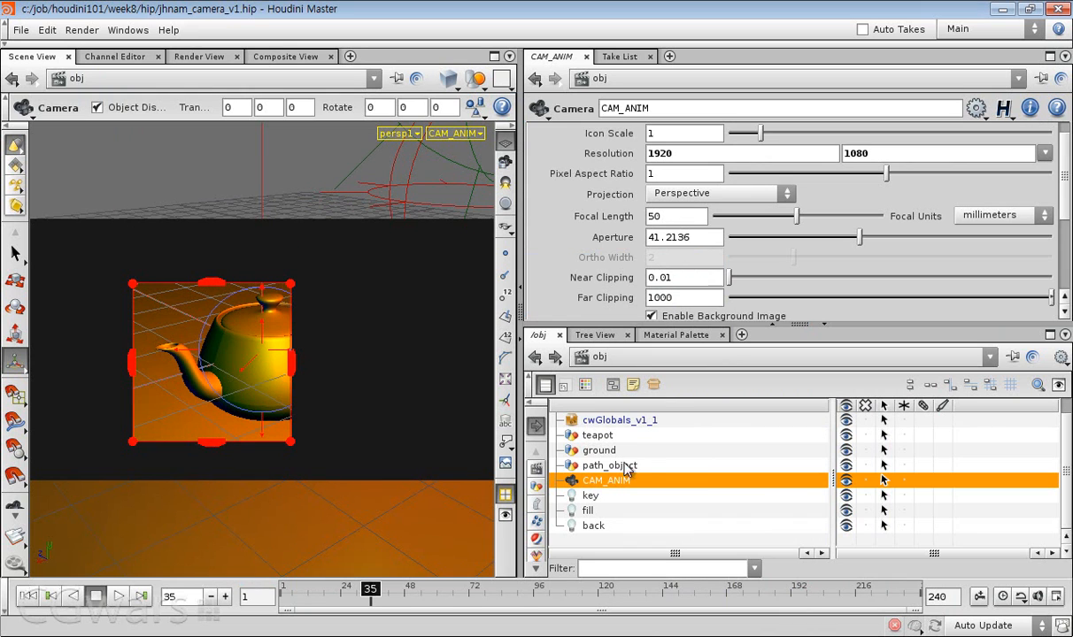
- Expand CAM_ANIM's crop region back to the full camera frame using its viewport corner handles
scroll(575, 226, "up", 1)
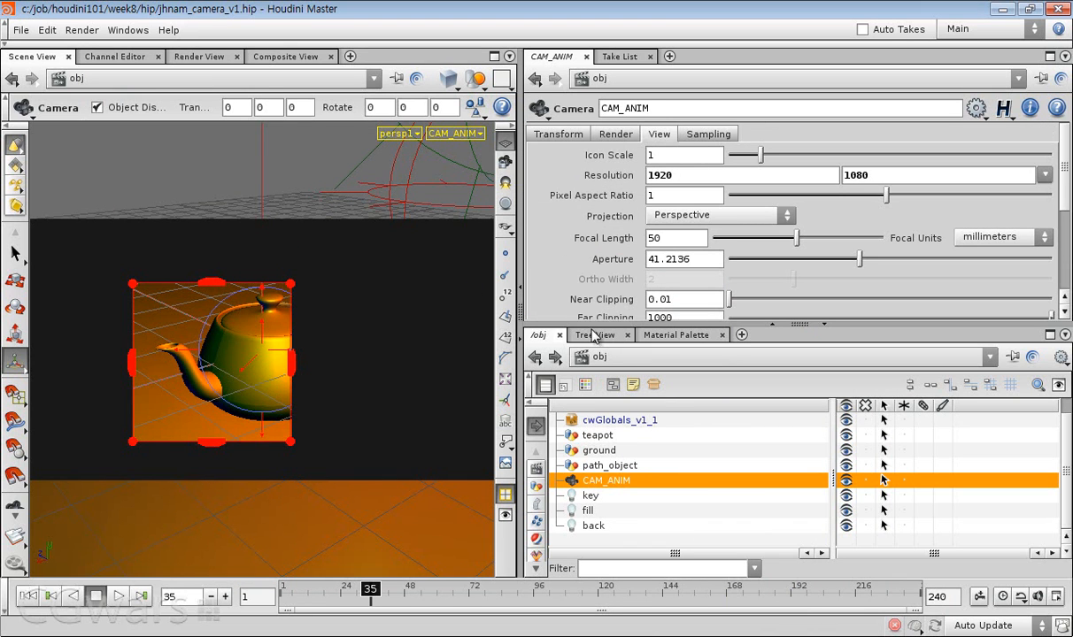
left_click_drag(614, 324, 622, 290)
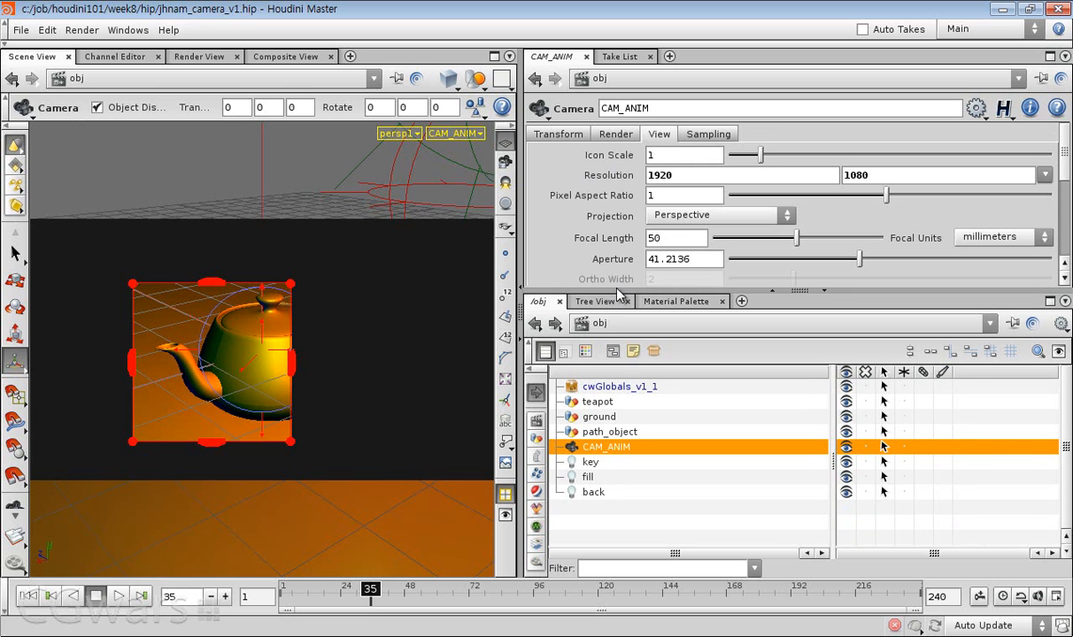
left_click_drag(290, 286, 492, 221)
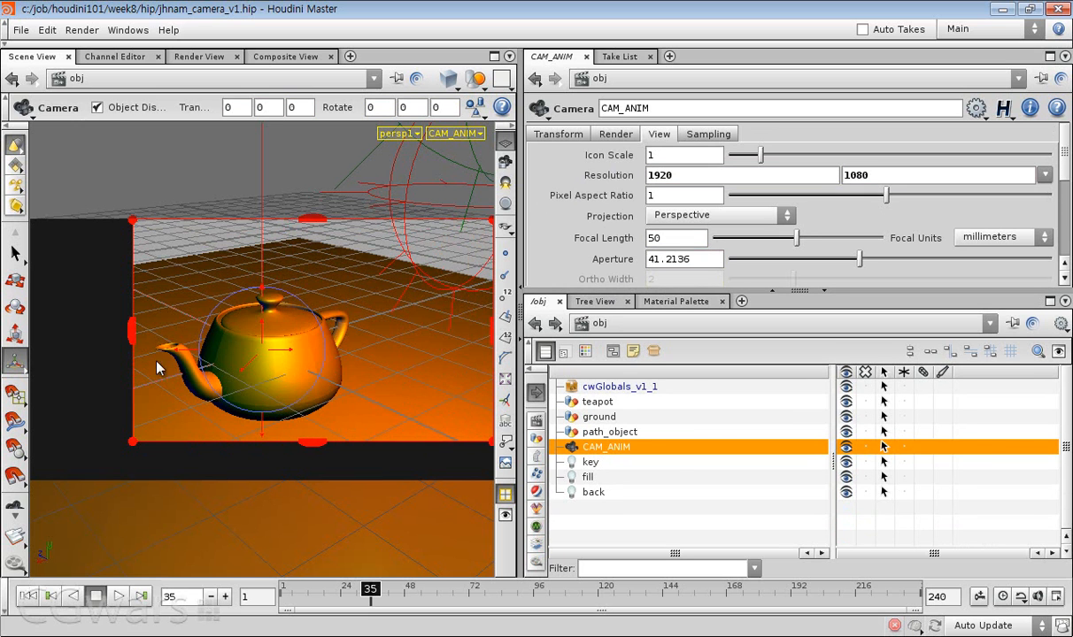
left_click_drag(127, 445, 32, 481)
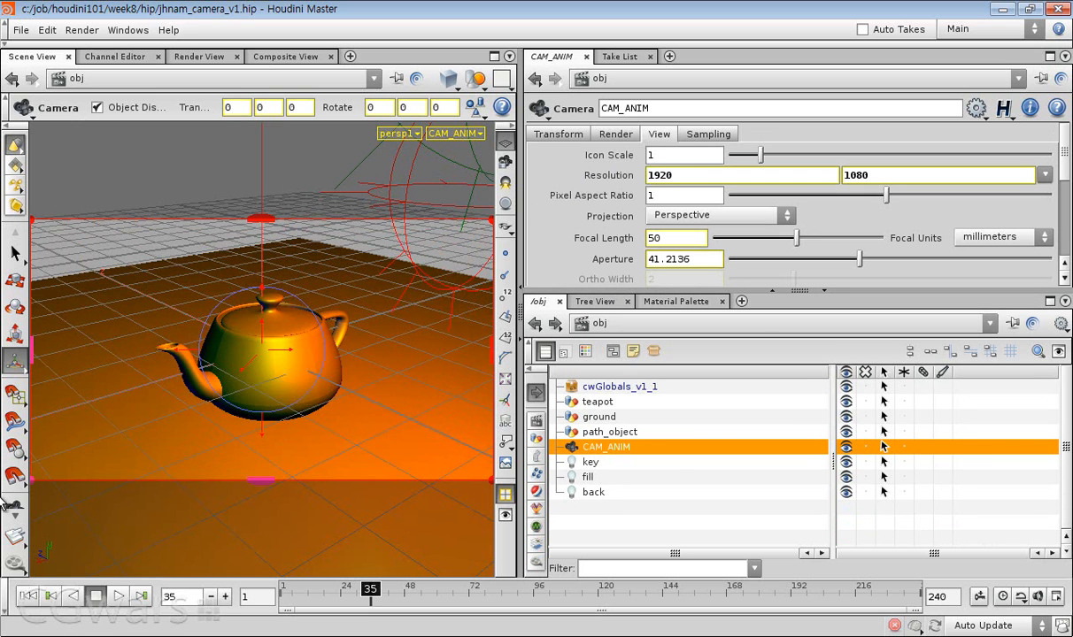
- Set the key light's colour to white with values 1, 1, 1
left_click(602, 463)
left_click(608, 478)
left_click(608, 462)
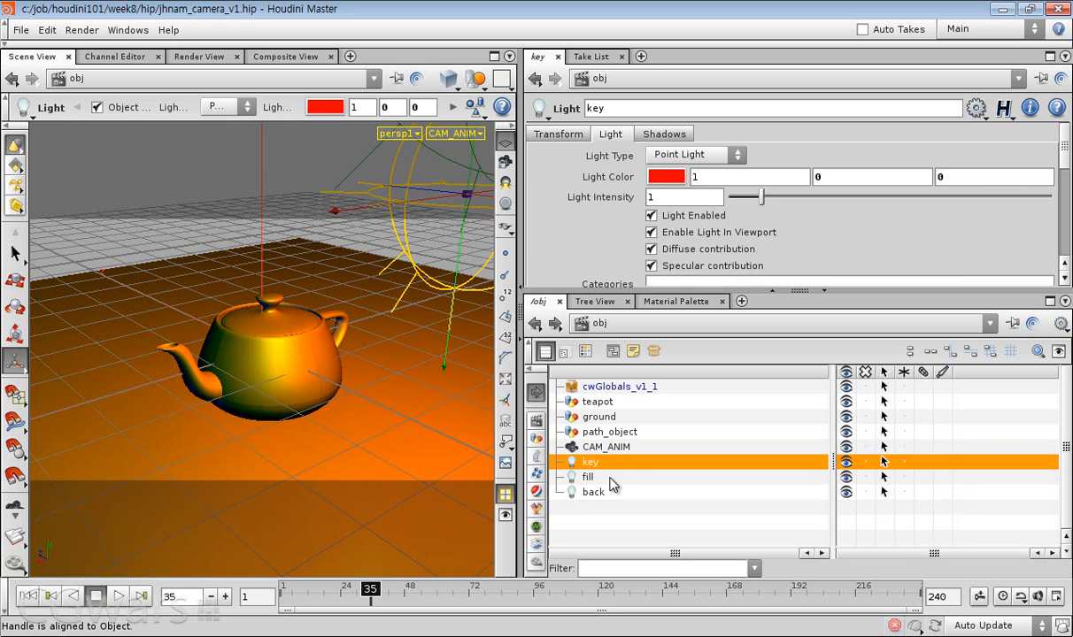
left_click(620, 479)
left_click(614, 462)
left_click(609, 493)
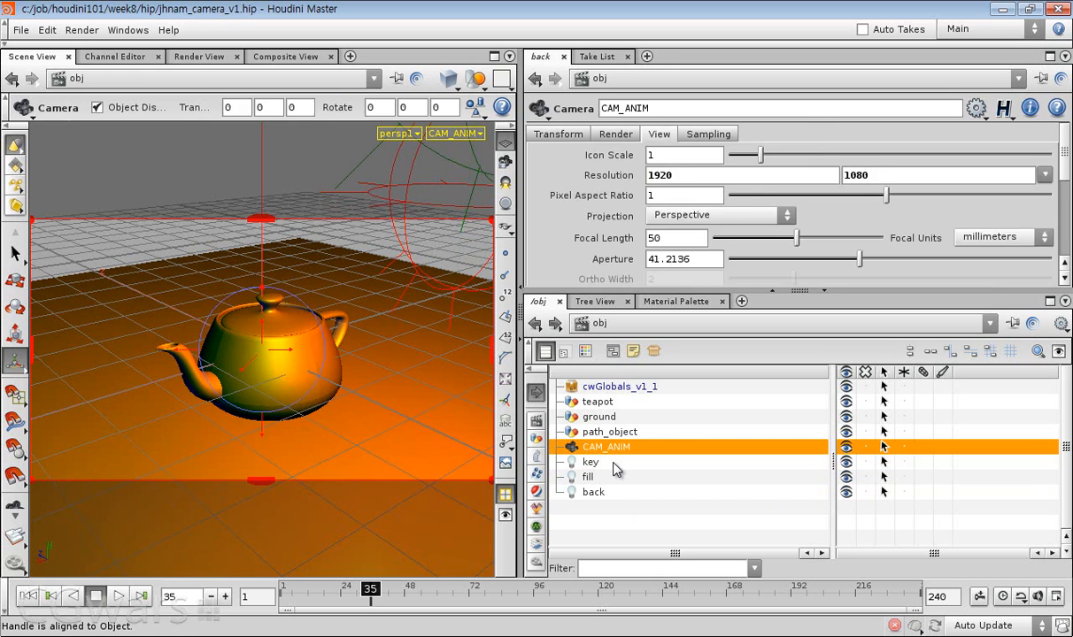
left_click(615, 462)
left_click(816, 178)
type("1")
key("Tab")
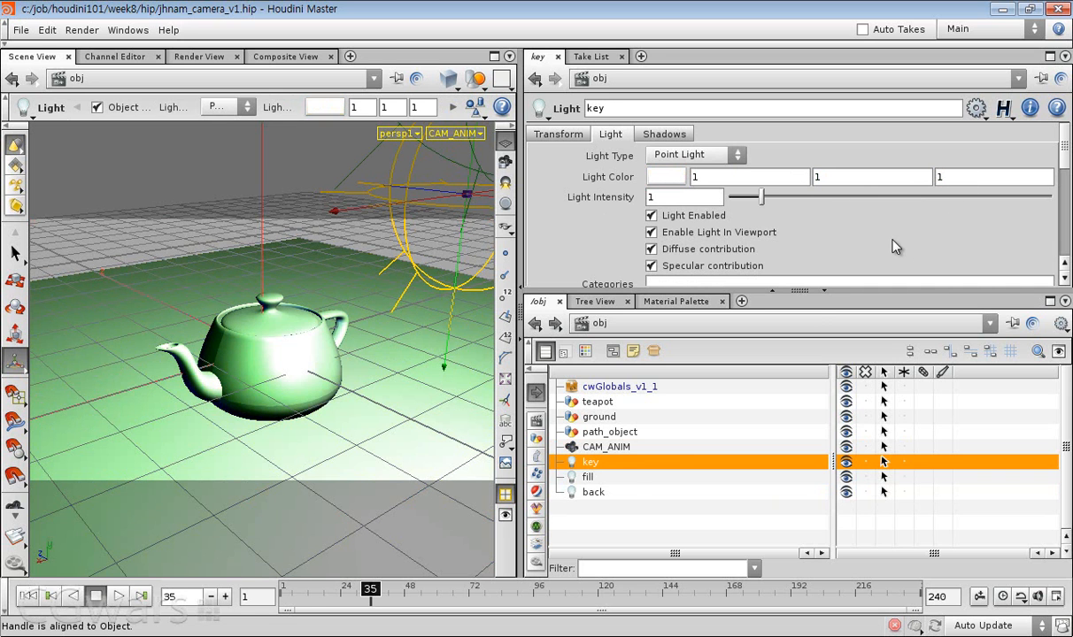
- Set the fill light's colour to white with values 1, 1, 1
left_click(589, 478)
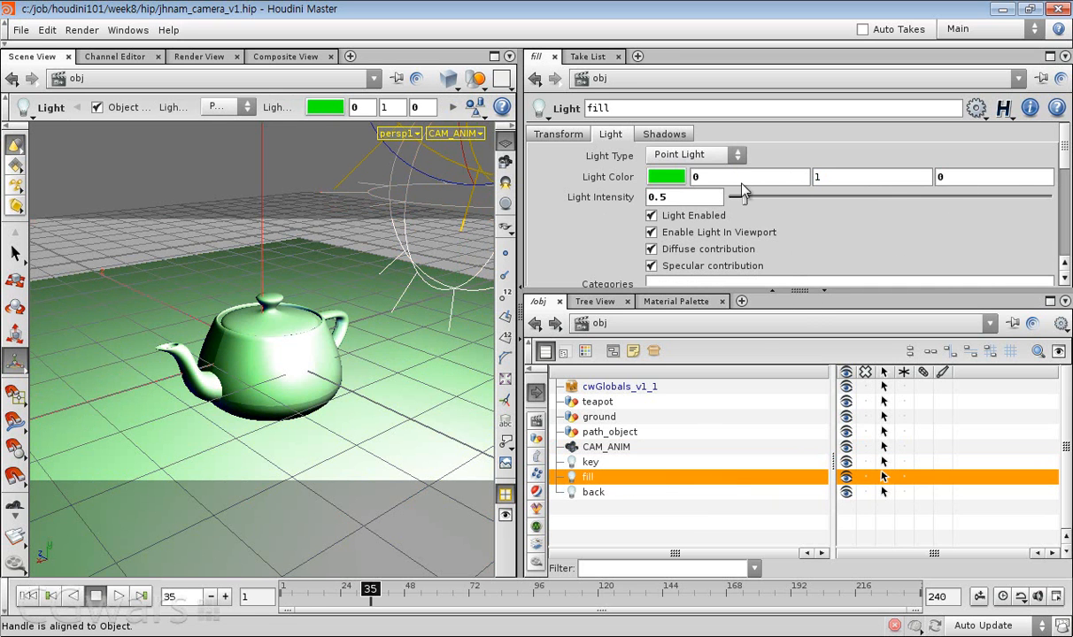
type("1")
key("Tab")
key("Tab")
- Set the back light's colour to white with values 1, 1, 1 and deselect the light
left_click(626, 491)
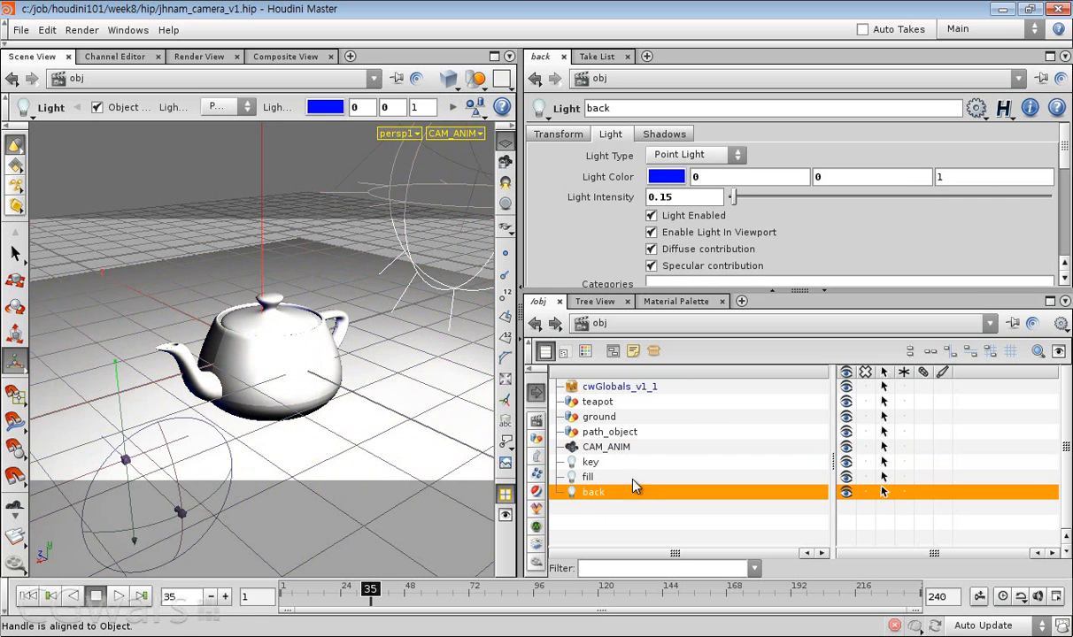
type("1")
key("Tab")
type("1")
key("Tab")
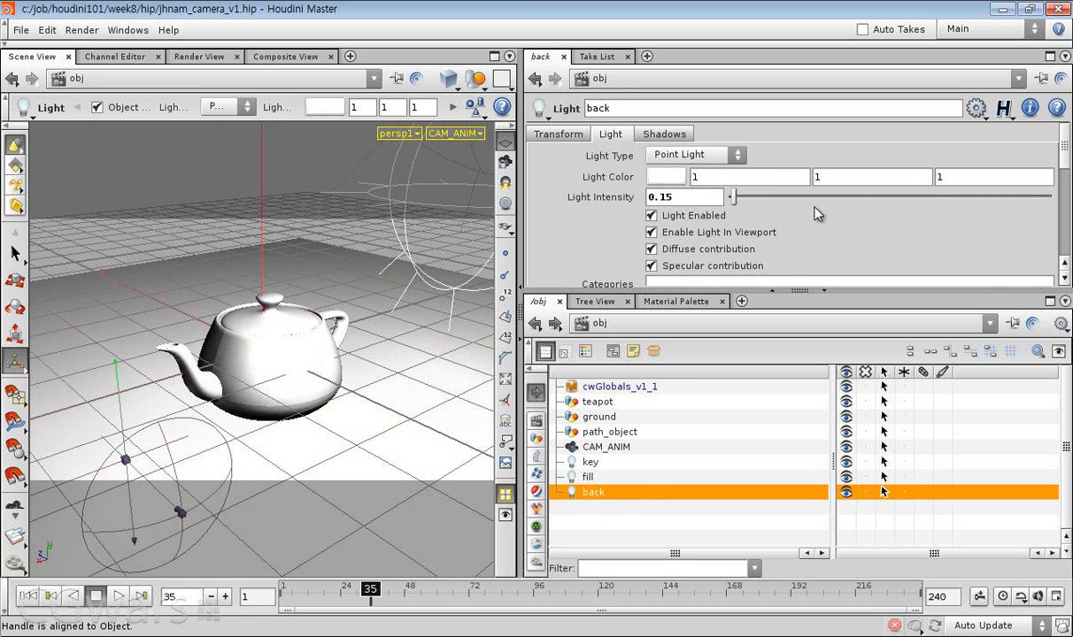
left_click(614, 531)
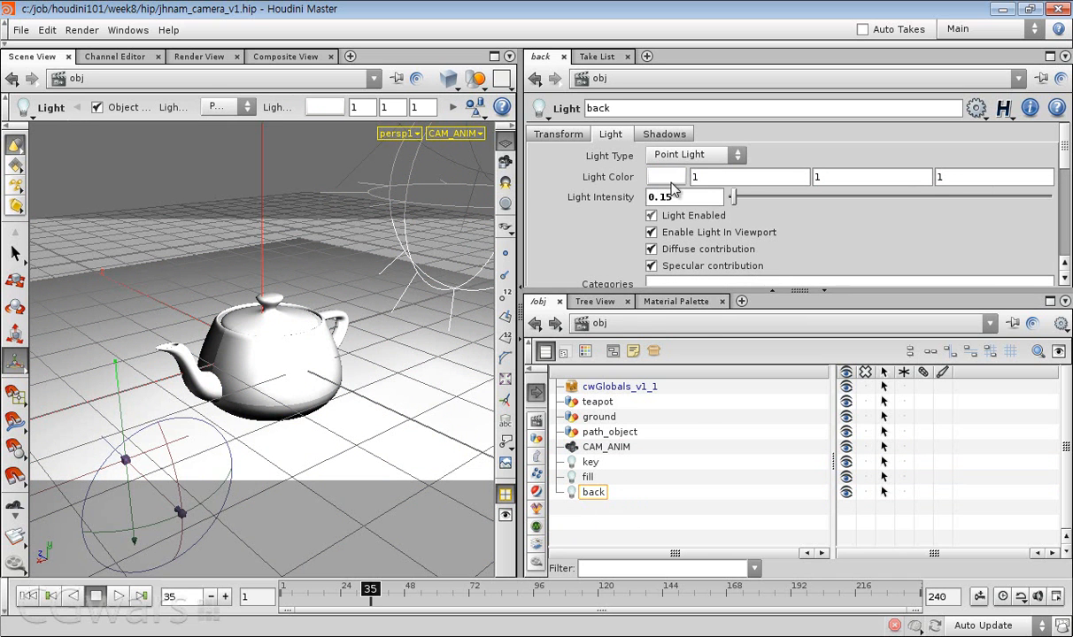
- Set the key light's Shadow Type to Depth Map Shadows
left_click(695, 155)
left_click(607, 467)
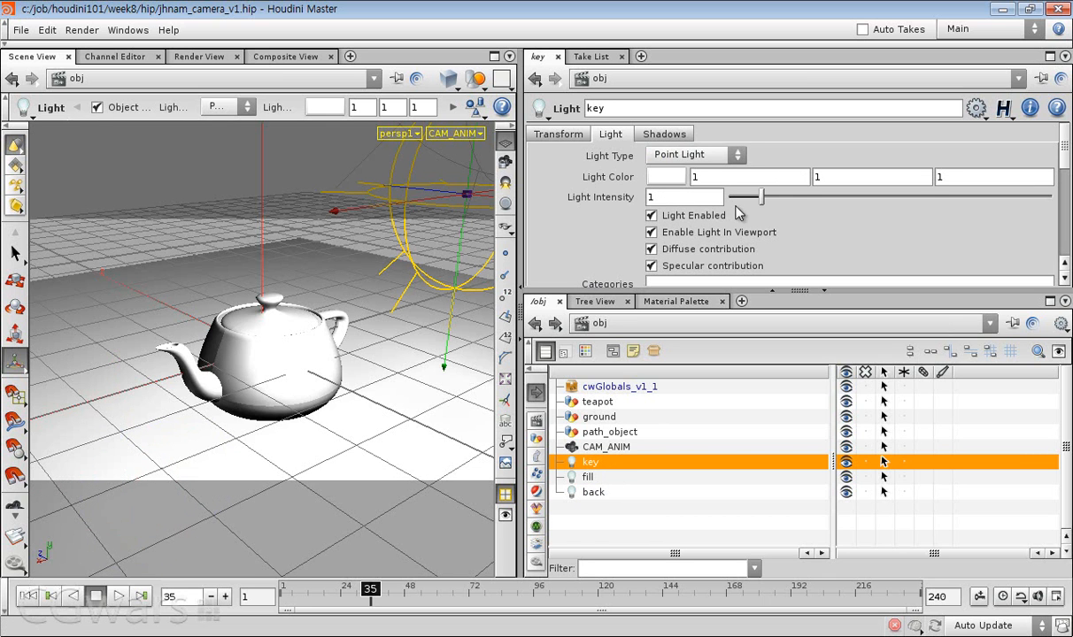
left_click(664, 133)
left_click(682, 156)
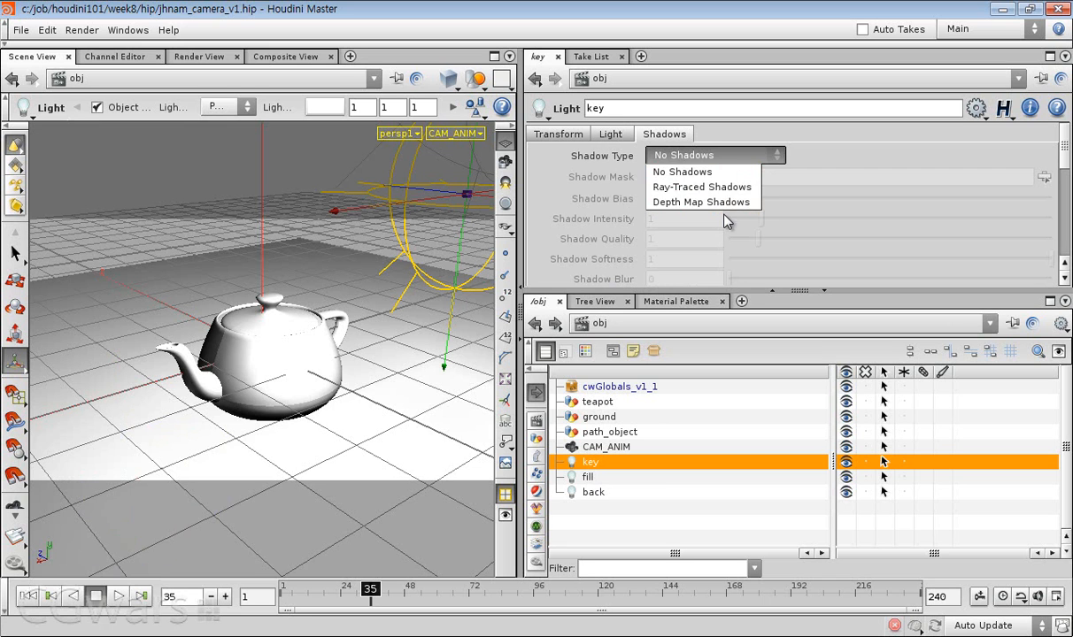
left_click(625, 427)
left_click(688, 156)
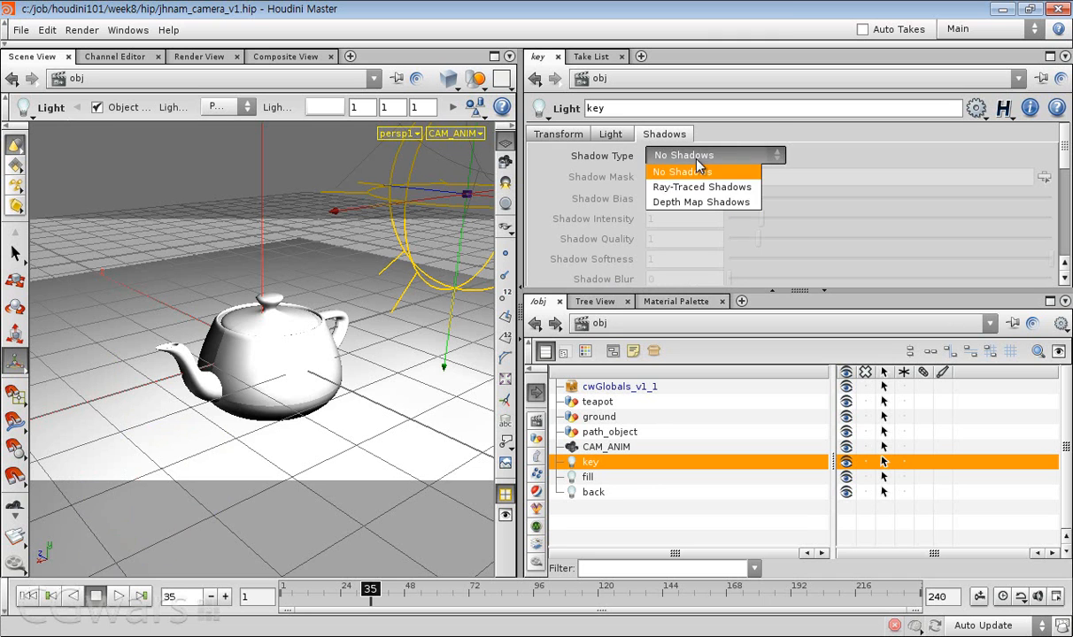
left_click(700, 202)
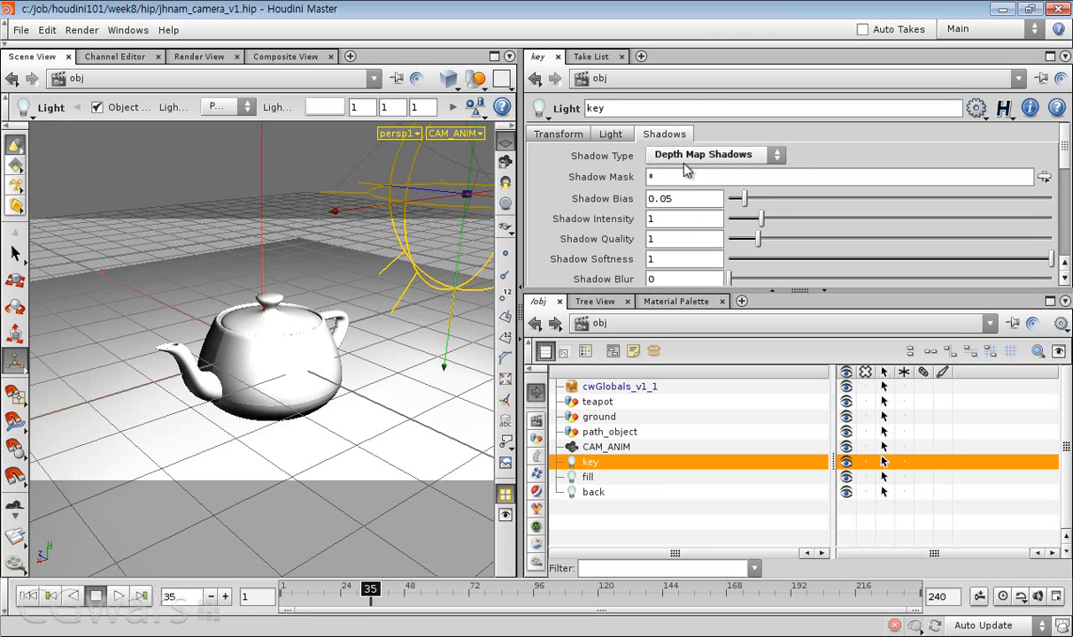
- While choosing the key light's shadow map file, create a folder named shd in c:/job/houdini101/week8/
scroll(677, 182, "down", 3)
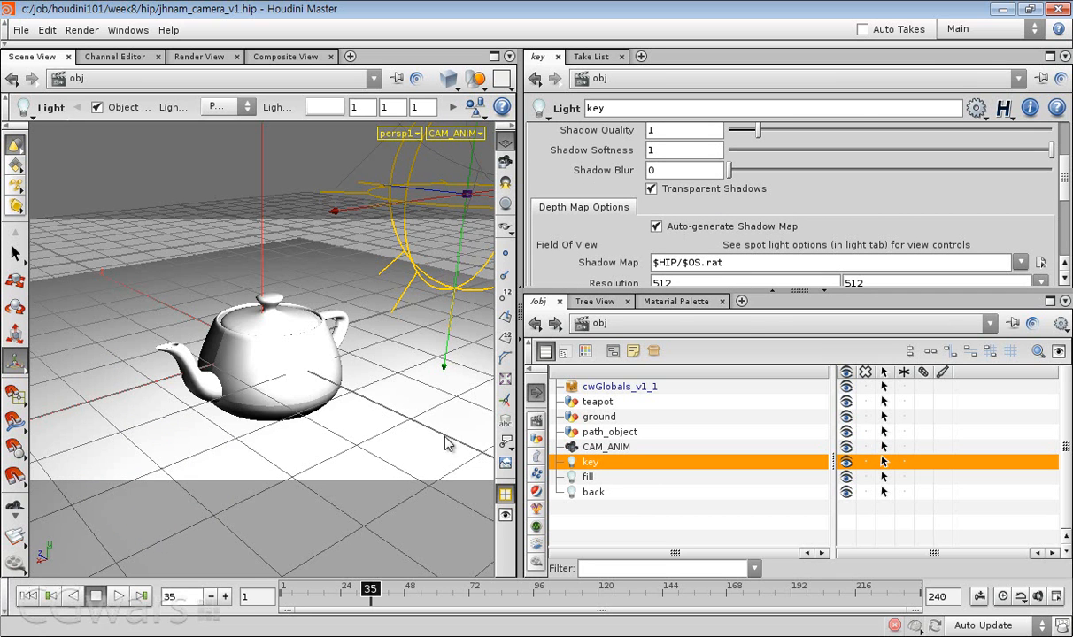
left_click(16, 565)
left_click(1041, 262)
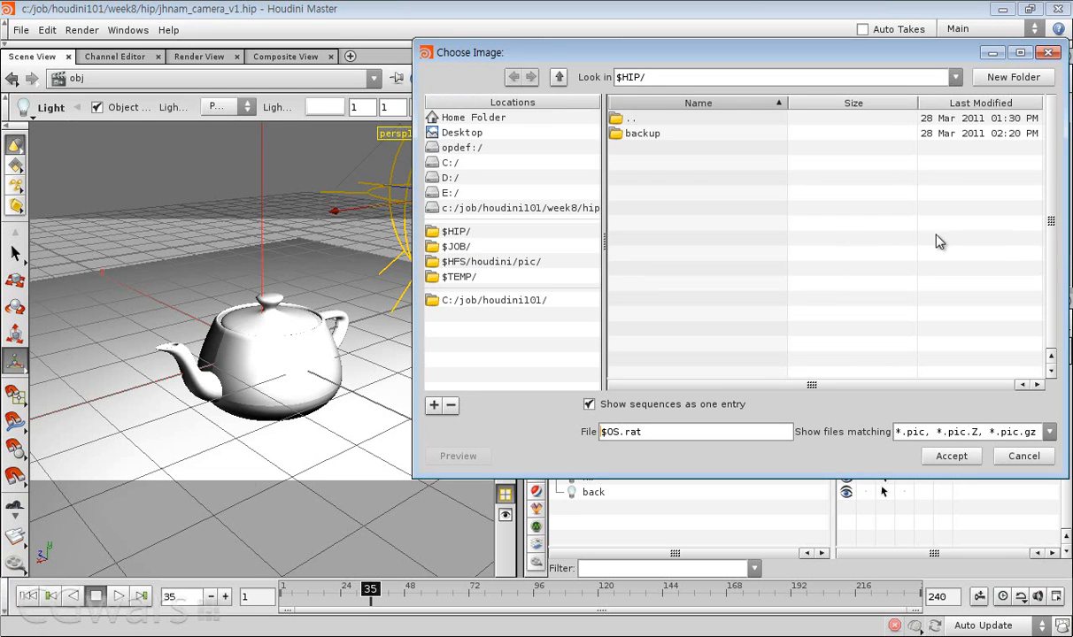
double_click(648, 117)
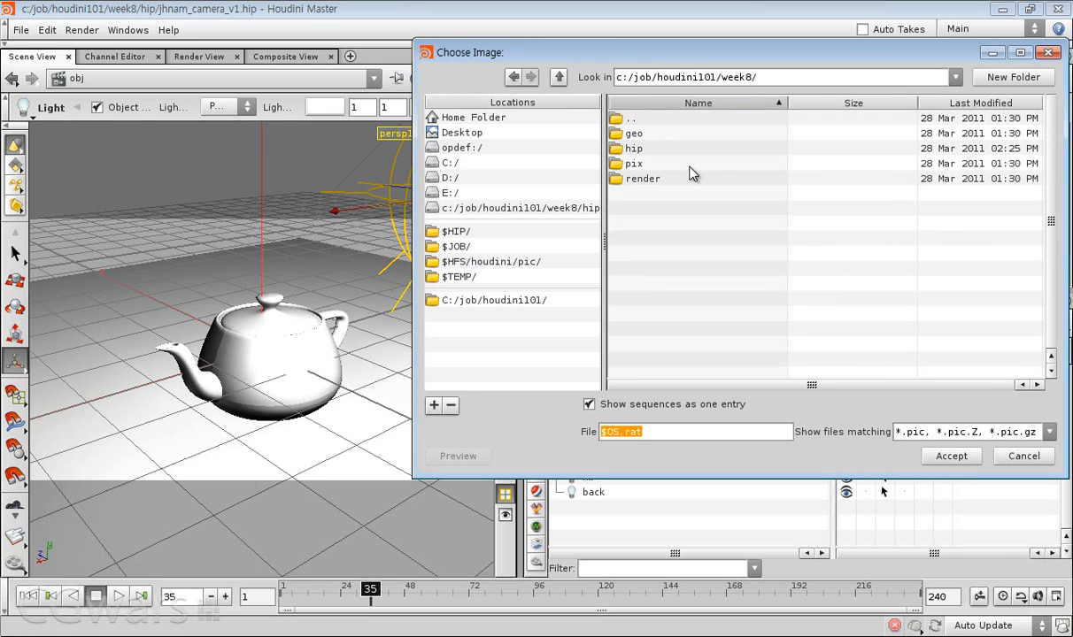
left_click(664, 152)
left_click(698, 137)
left_click(678, 147)
left_click(746, 118)
left_click(1018, 78)
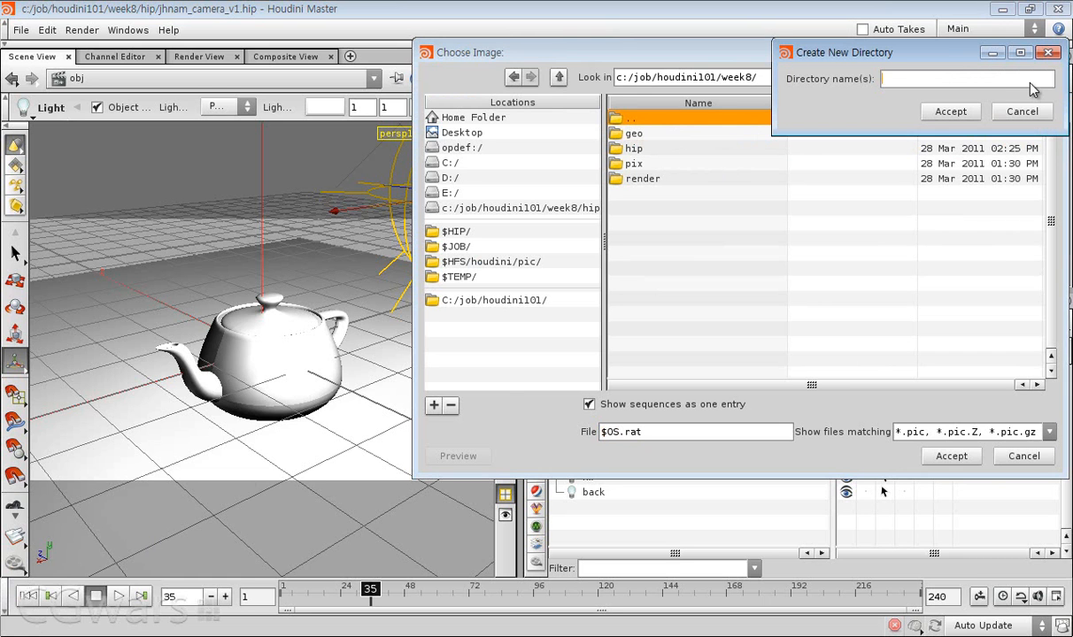
type("shd")
key("Return")
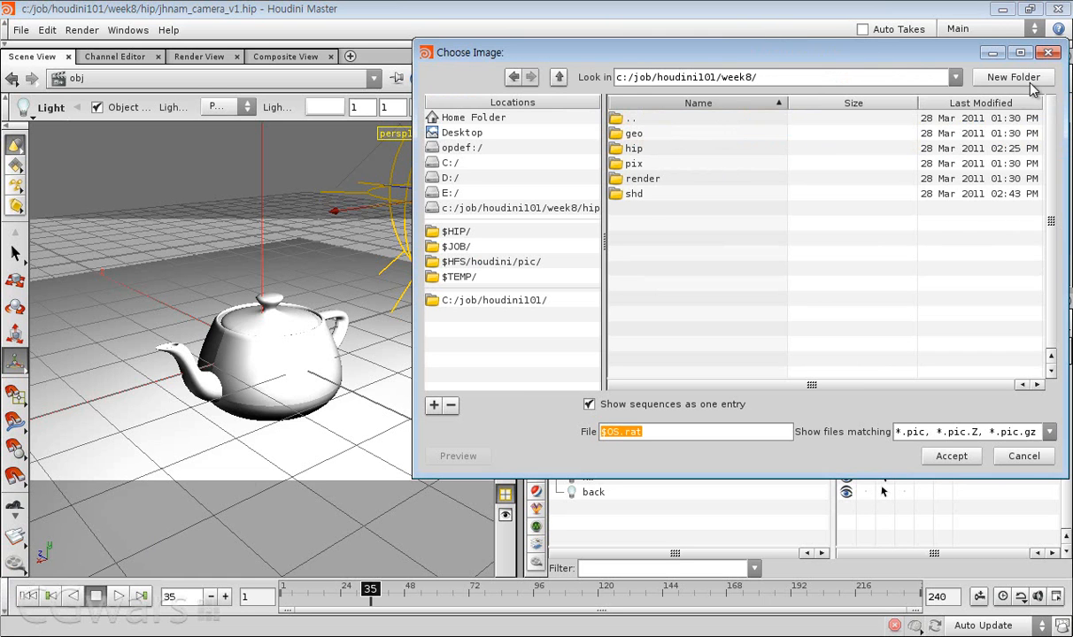
- Set the key light's Shadow Map path to c:/job/houdini101/week8/shd/$OS.rat
double_click(639, 194)
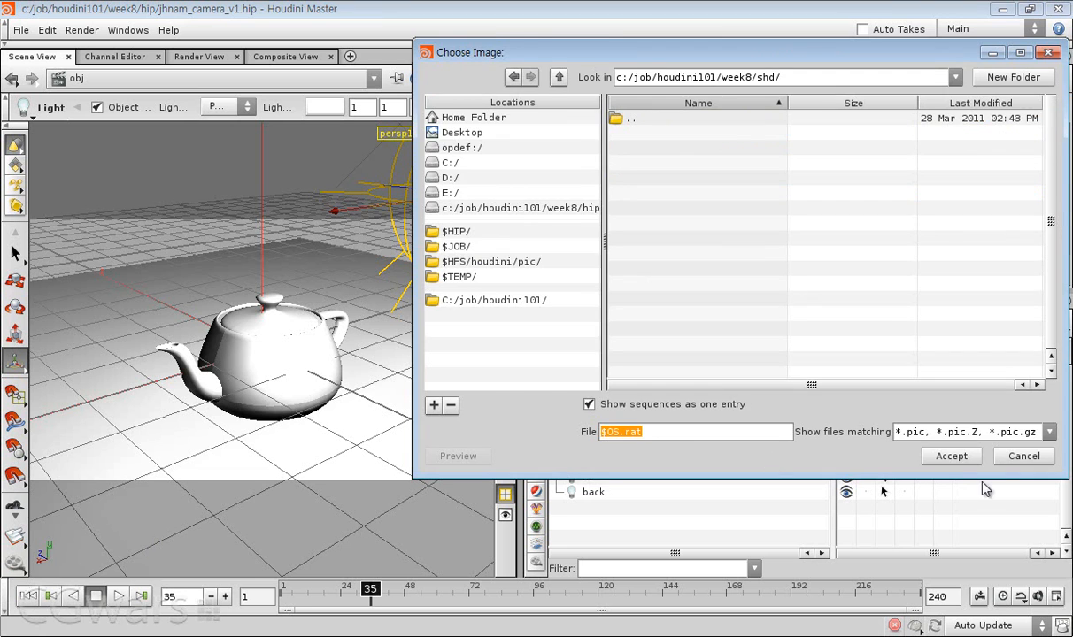
left_click(945, 458)
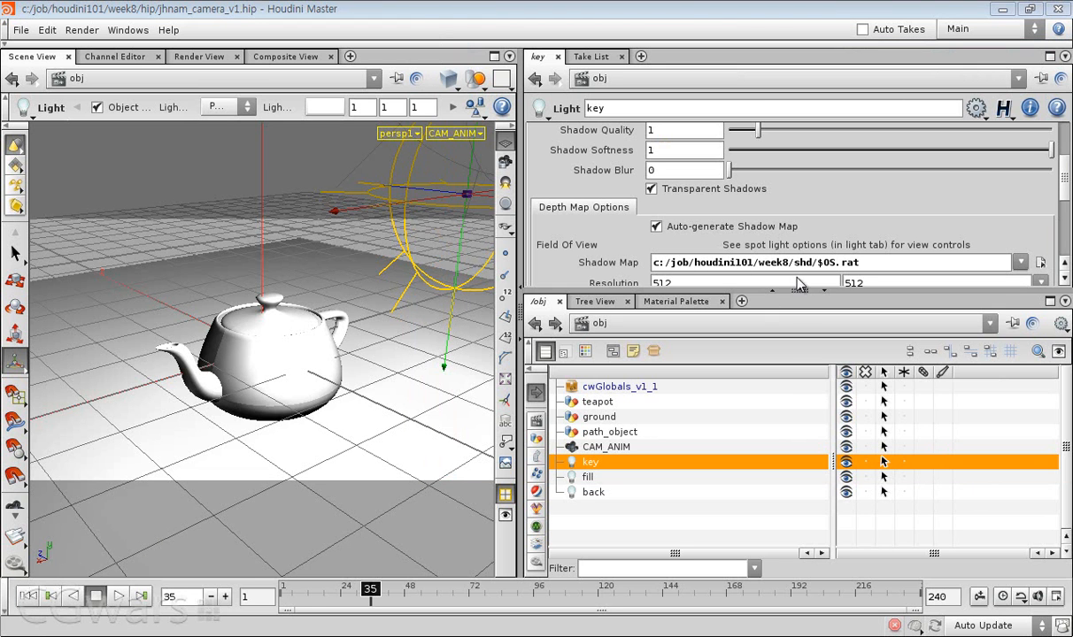
left_click_drag(884, 259, 628, 253)
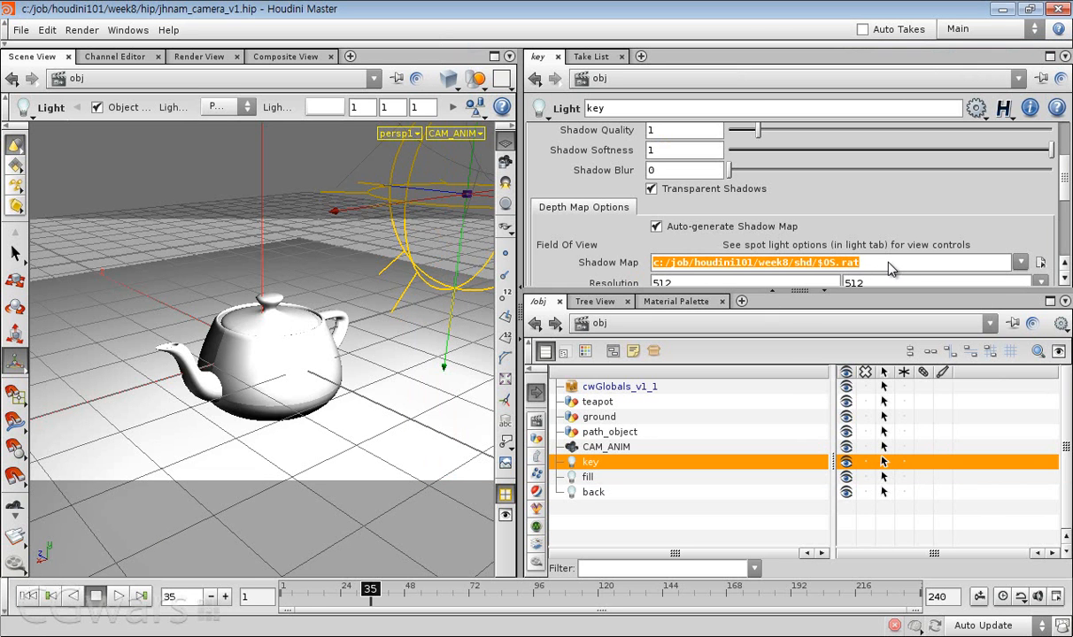
- Render frame 35 with mantra1 and inspect the white-lit teapot in MPlay
left_click(588, 477)
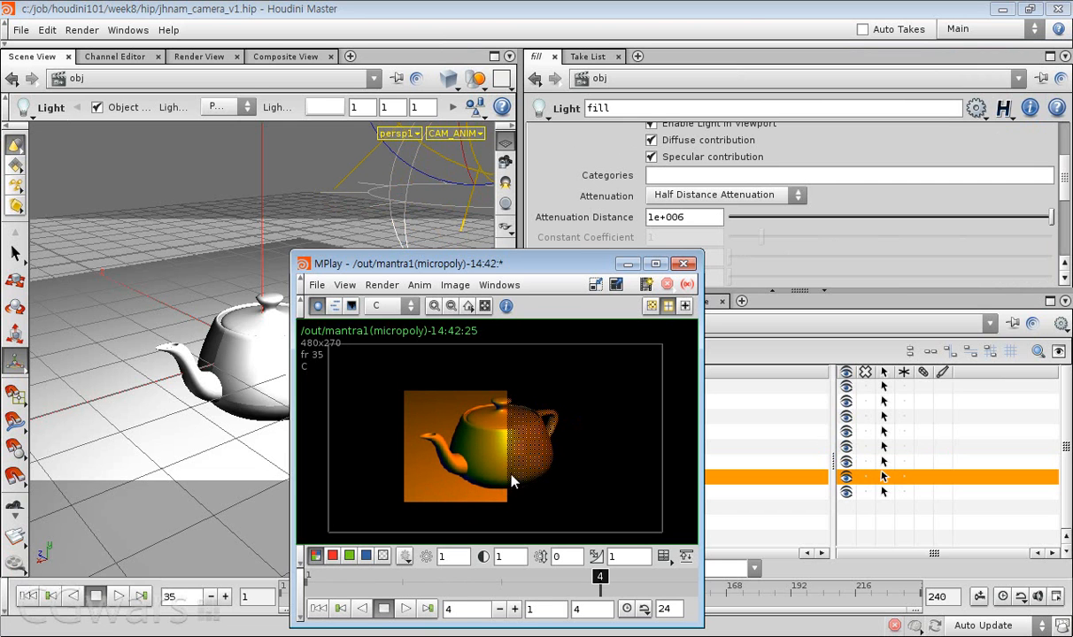
scroll(512, 481, "up", 2)
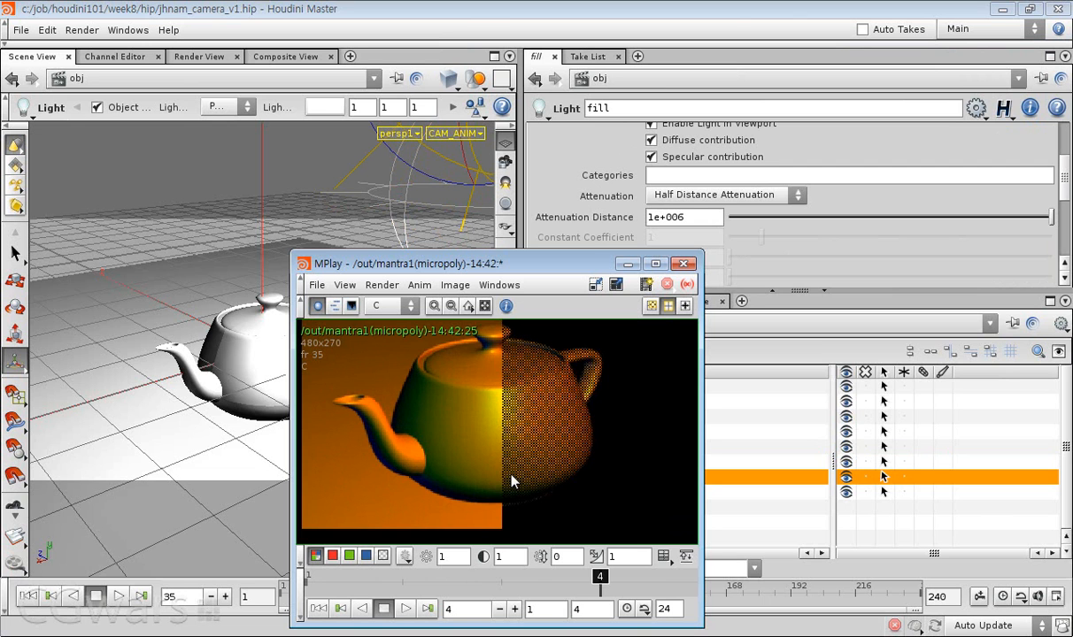
scroll(511, 481, "down", 1)
scroll(512, 481, "down", 1)
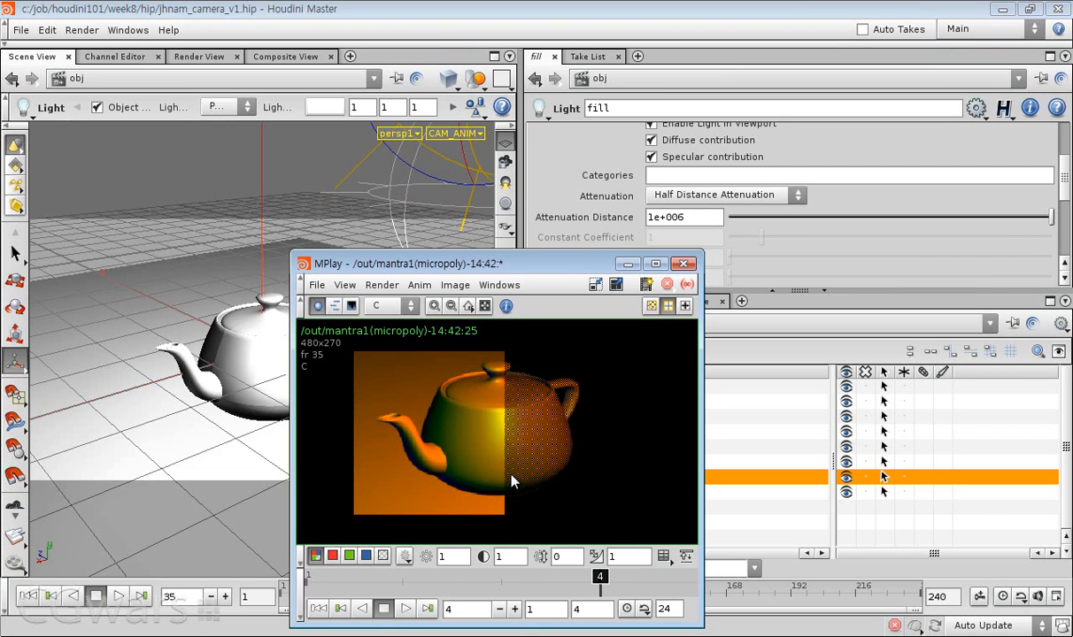
left_click_drag(542, 263, 355, 214)
scroll(1047, 176, "up", 5)
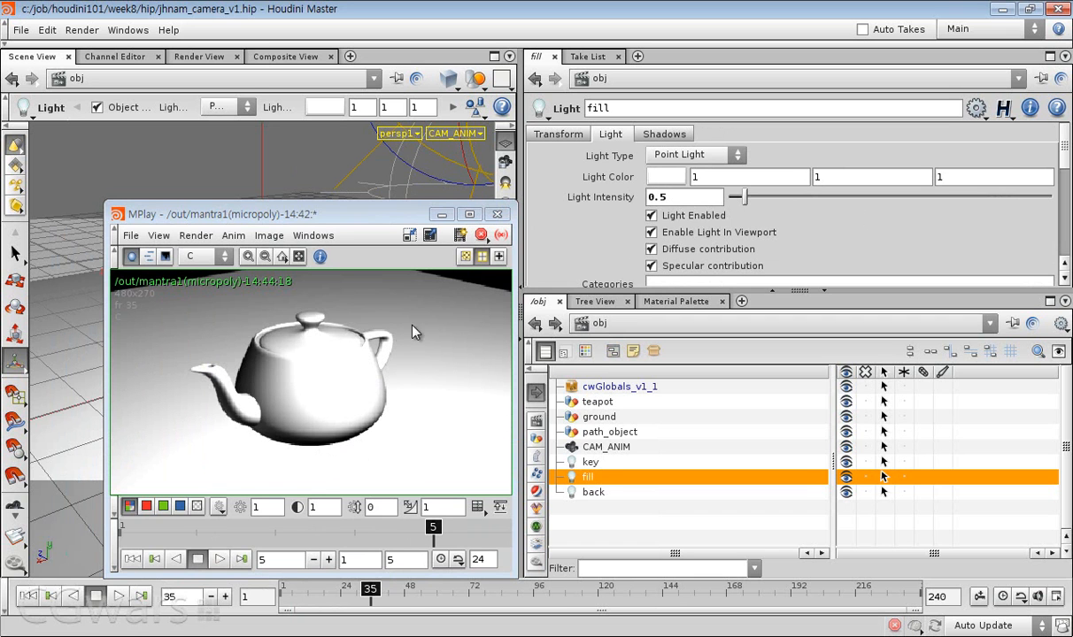
left_click(442, 216)
- Preview the generated key.rat shadow map from the key light's file chooser, keeping the existing Shadow Map path
left_click(602, 466)
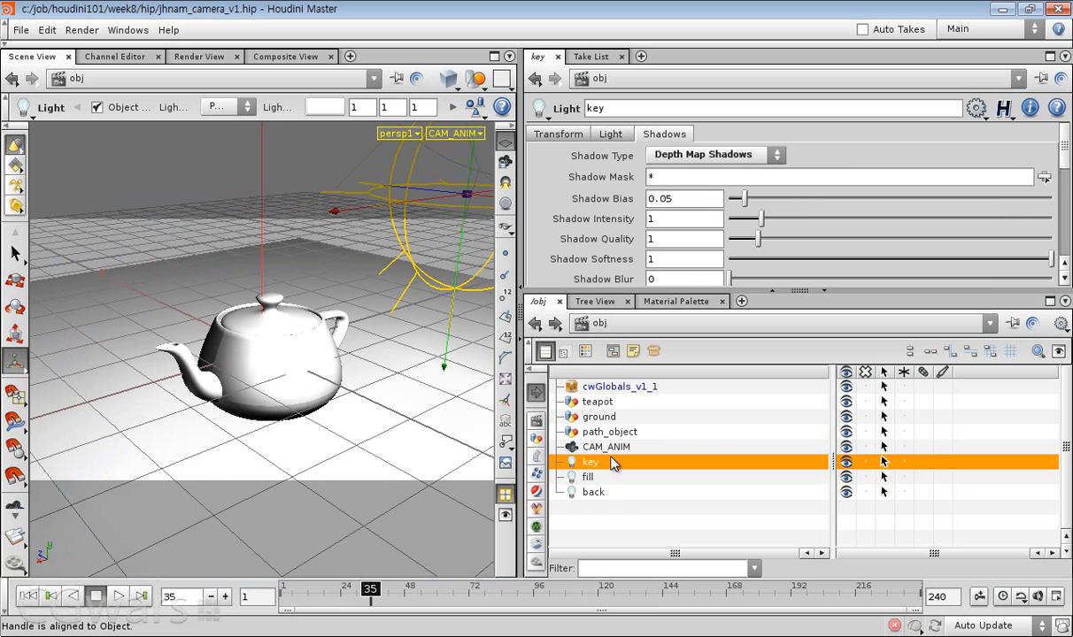
scroll(746, 185, "down", 5)
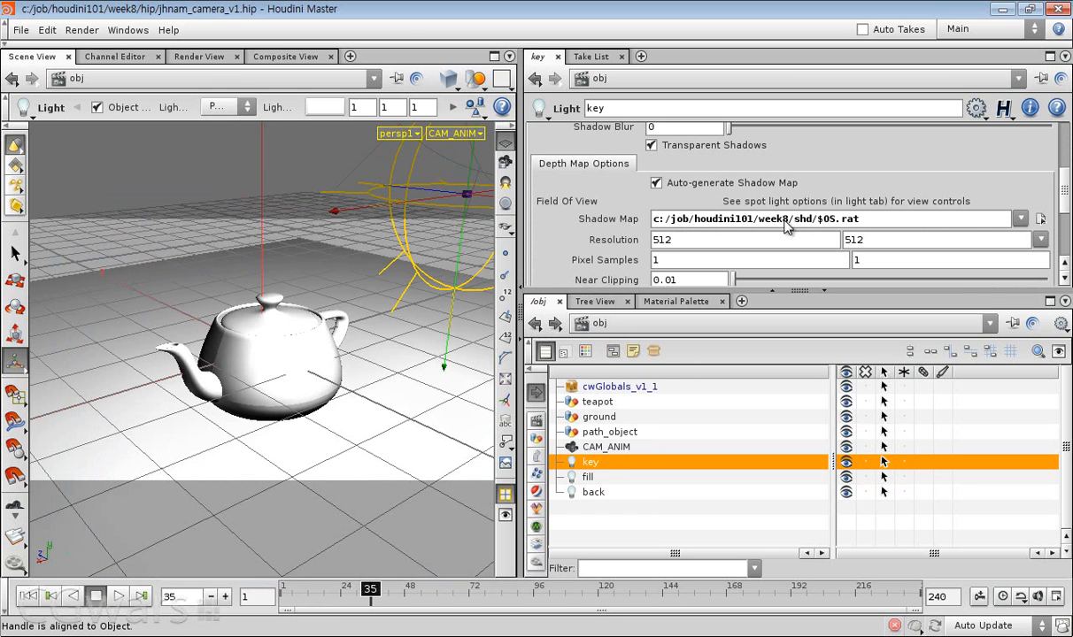
left_click(1041, 219)
left_click(660, 133)
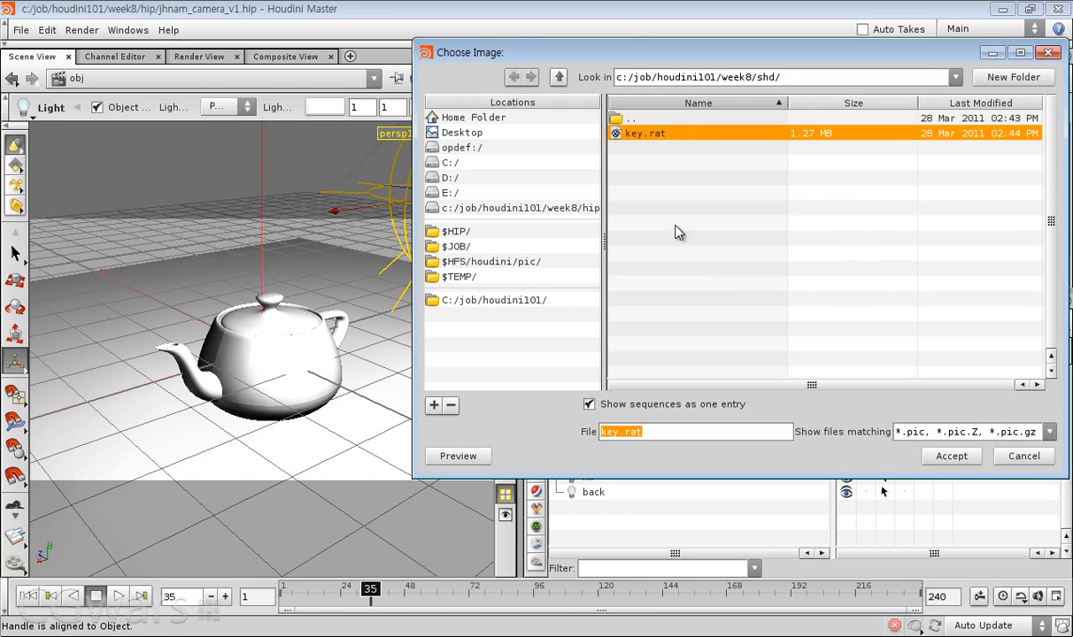
left_click(449, 461)
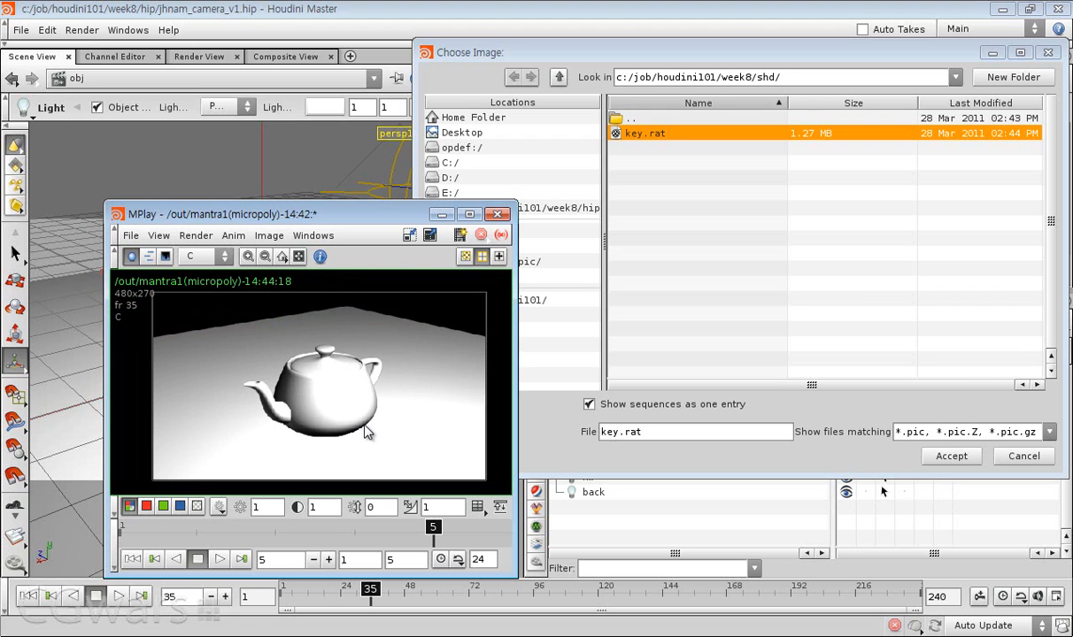
left_click(497, 214)
left_click(476, 462)
left_click(476, 462)
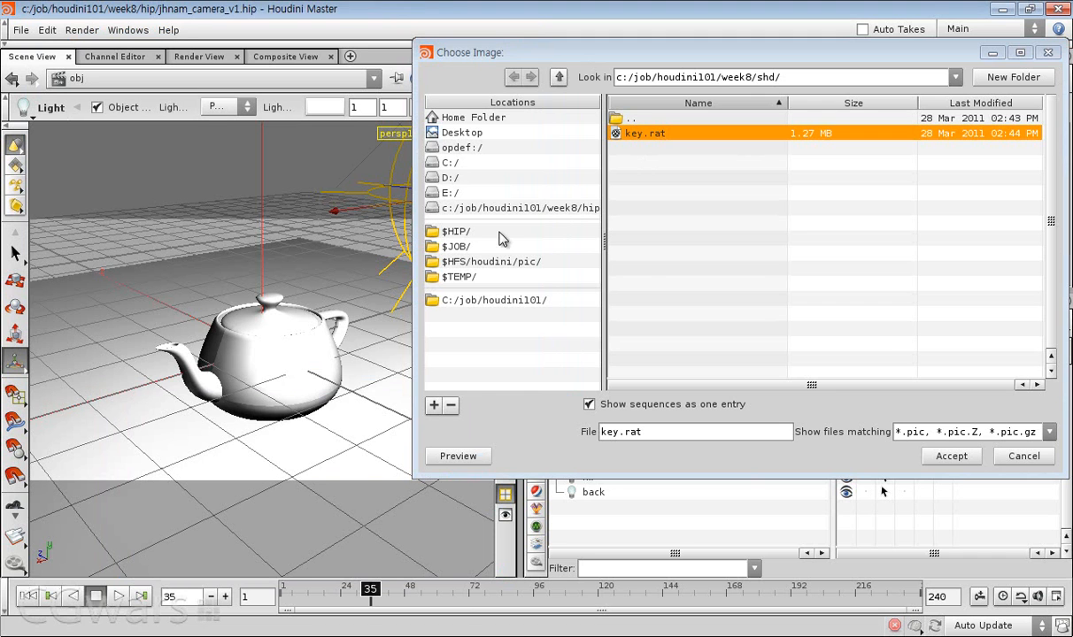
left_click(972, 456)
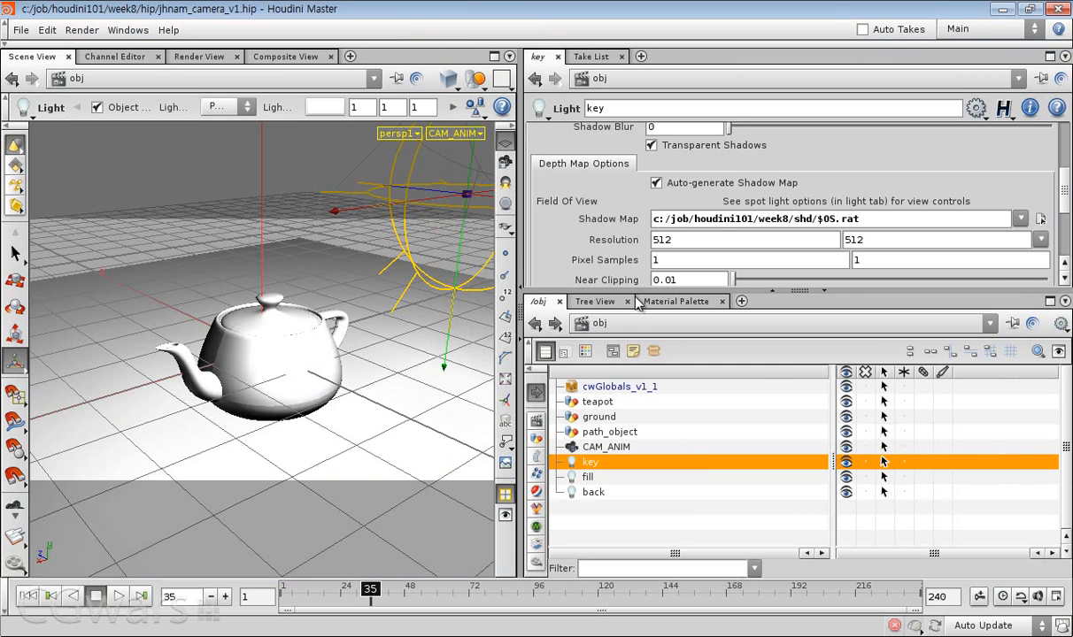
- Change the key light's Light Type to Spot Light
scroll(666, 170, "up", 5)
left_click(594, 134)
left_click(659, 154)
left_click(708, 188)
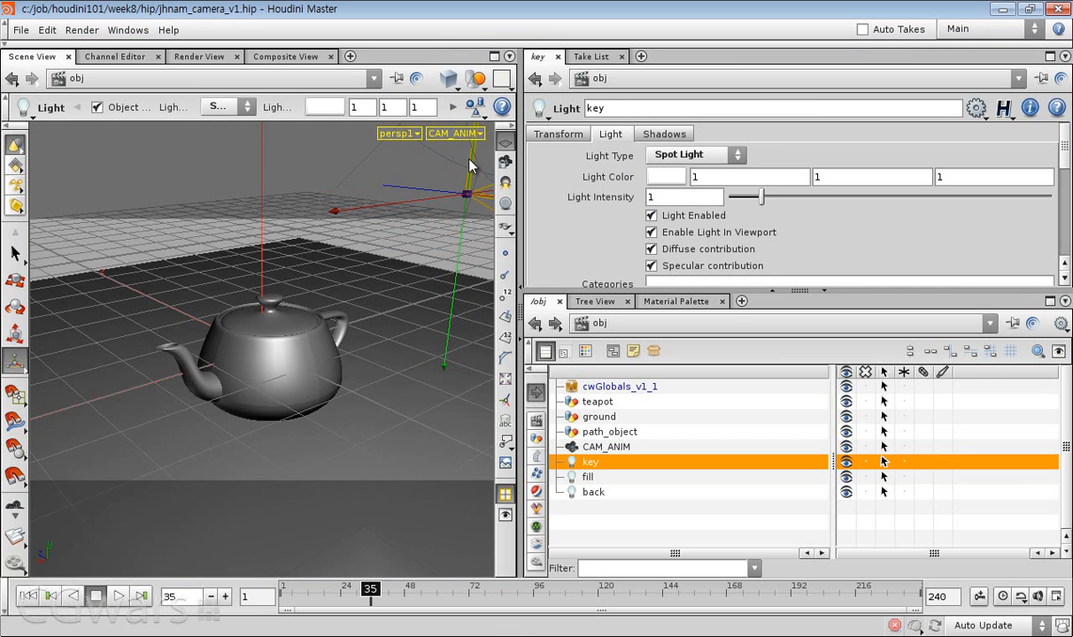
- Look through the key light and reposition it in the viewport so the spotlight aims down at the teapot
left_click(442, 133)
mouse_move(531, 230)
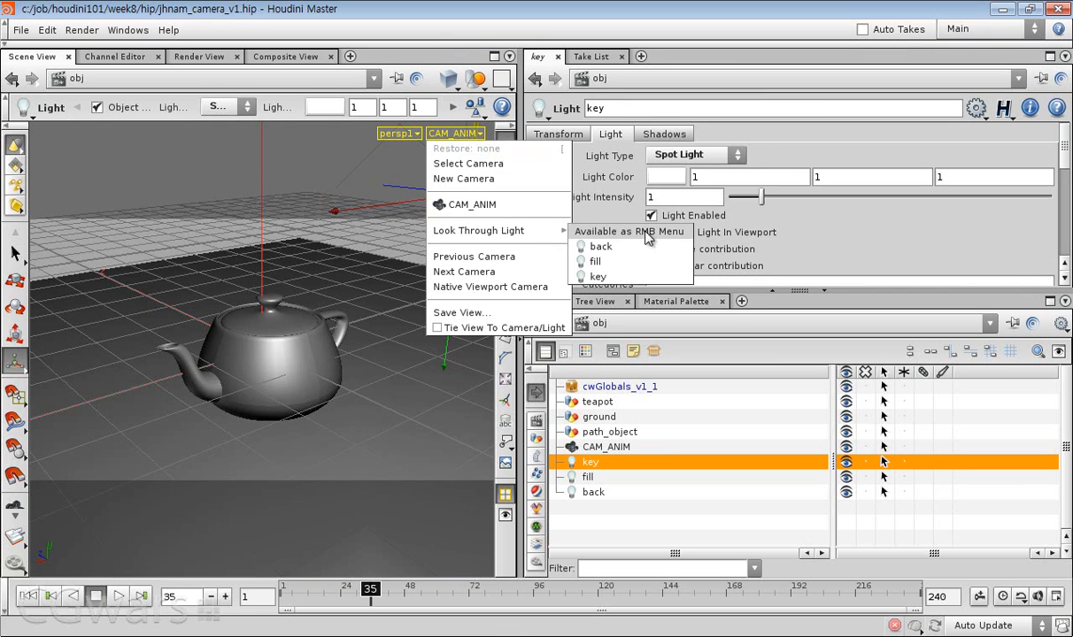
left_click(646, 278)
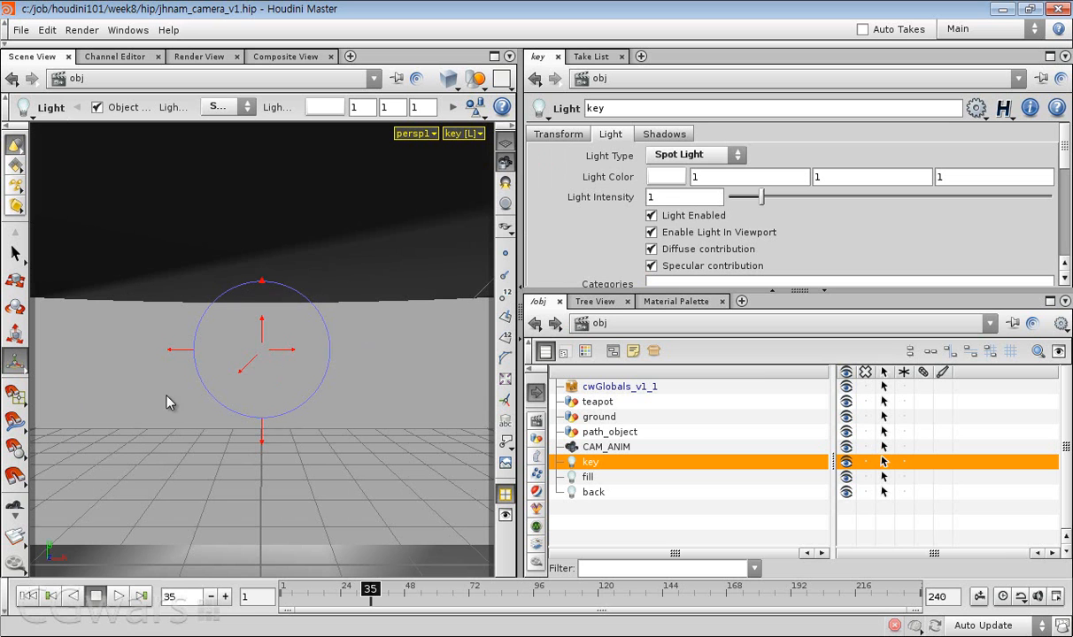
key("Escape")
left_click_drag(354, 388, 324, 426)
middle_click_drag(323, 427, 354, 295)
left_click_drag(288, 397, 295, 425)
middle_click_drag(288, 398, 267, 419)
right_click_drag(267, 418, 292, 401)
left_click_drag(292, 401, 278, 441)
right_click_drag(278, 440, 384, 415)
middle_click_drag(384, 416, 383, 304)
right_click_drag(383, 304, 424, 321)
middle_click_drag(424, 320, 393, 335)
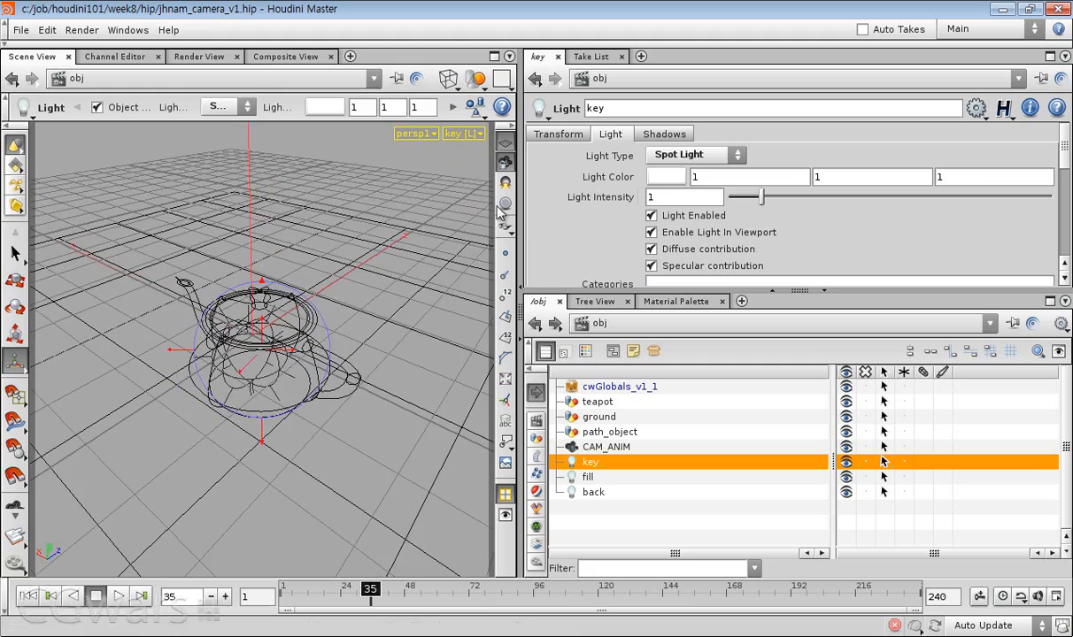
- Set the key light's Shadow Mask to teapot and switch the viewport back to CAM_ANIM
left_click(659, 135)
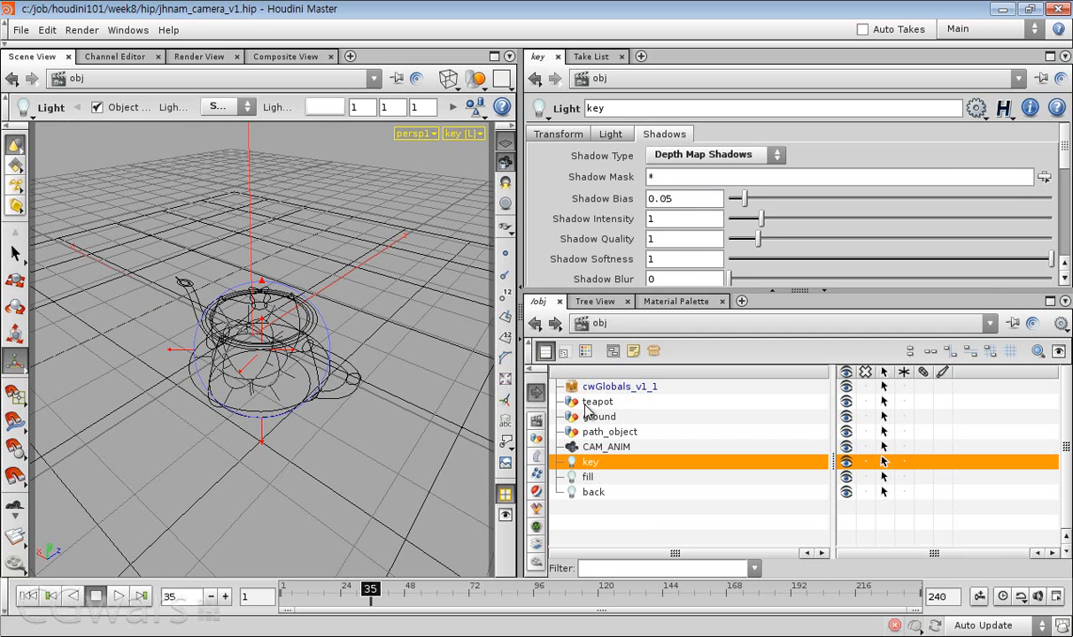
left_click_drag(592, 403, 655, 180)
left_click(464, 133)
left_click(487, 208)
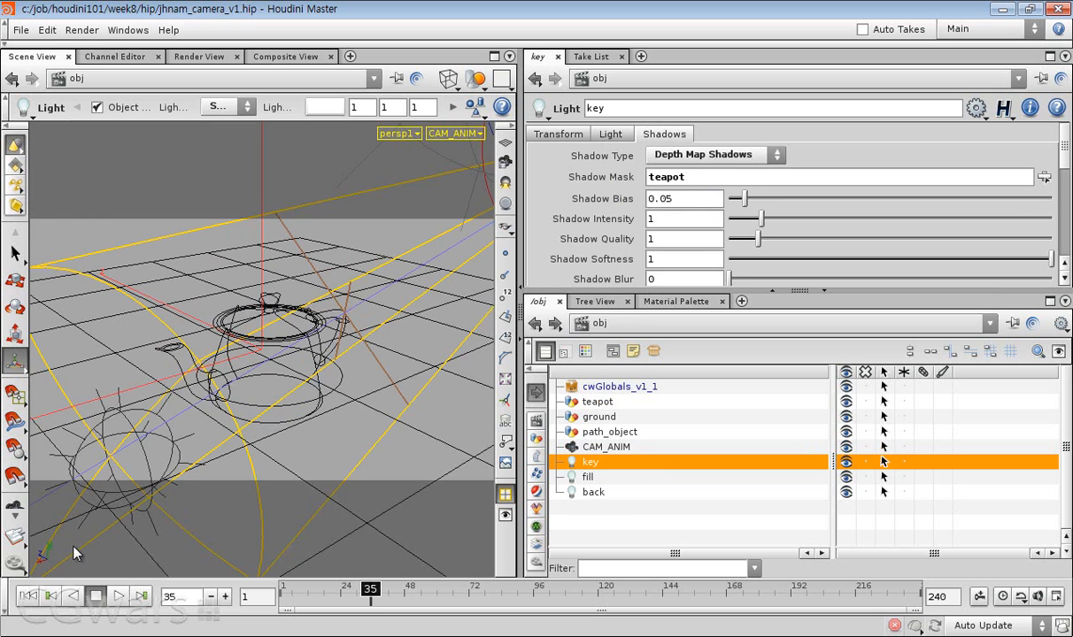
- Start a Mantra render, inspect the key.rat shadow map preview, and close the open previews
left_click(14, 563)
left_click(72, 611)
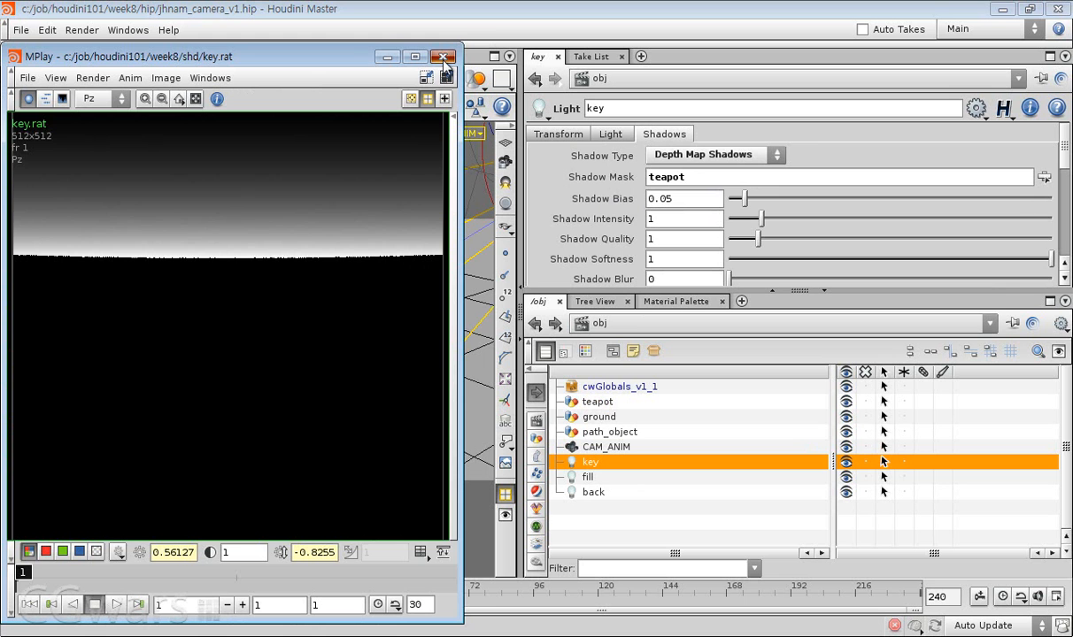
scroll(239, 296, "down", 4)
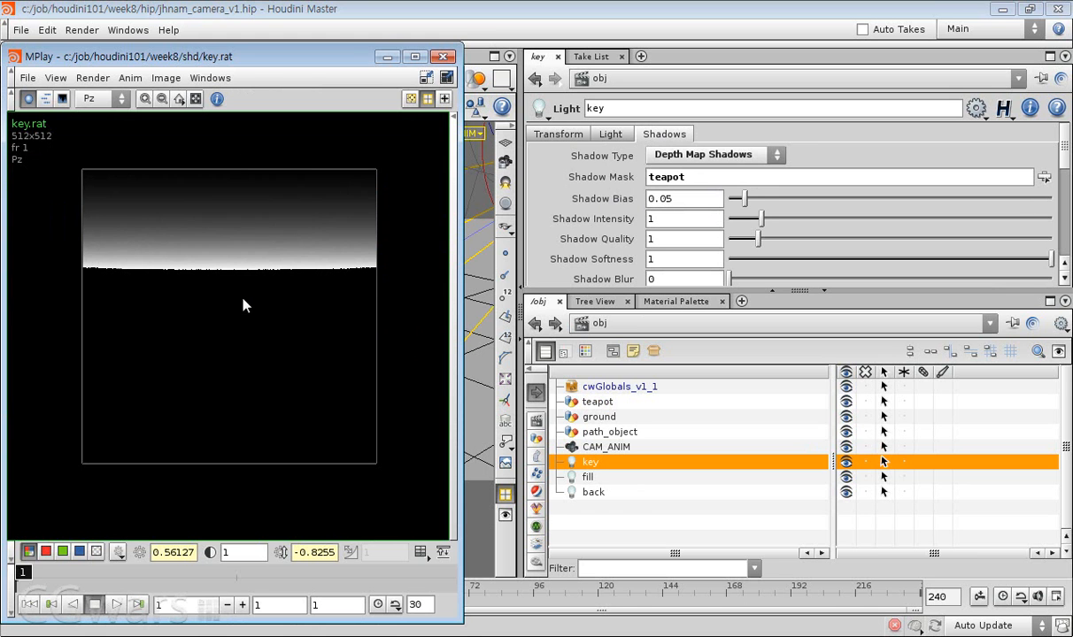
left_click(442, 57)
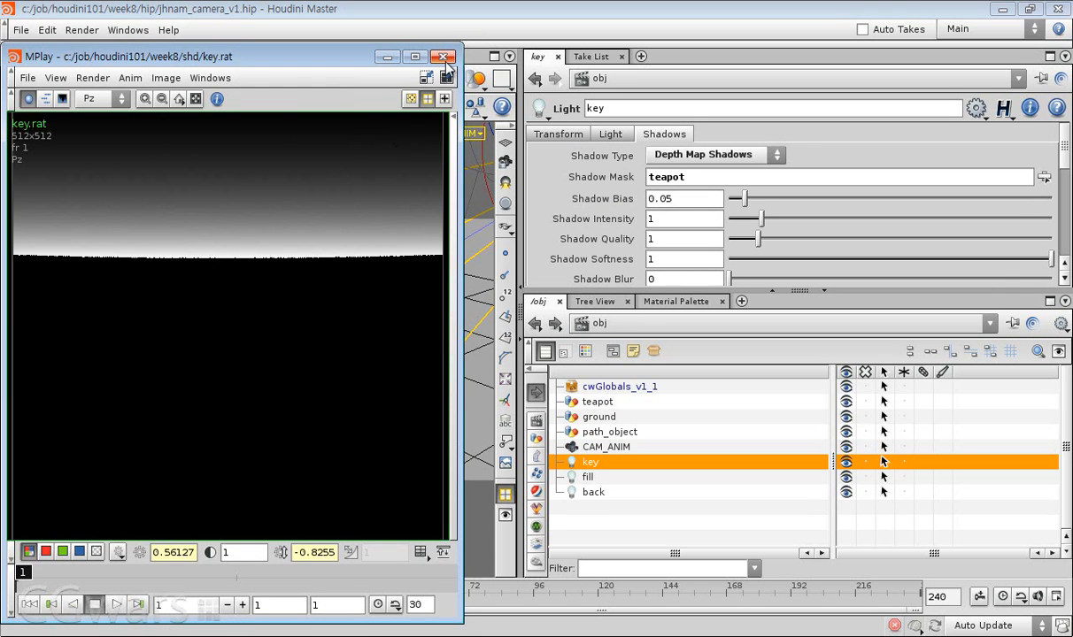
left_click(446, 78)
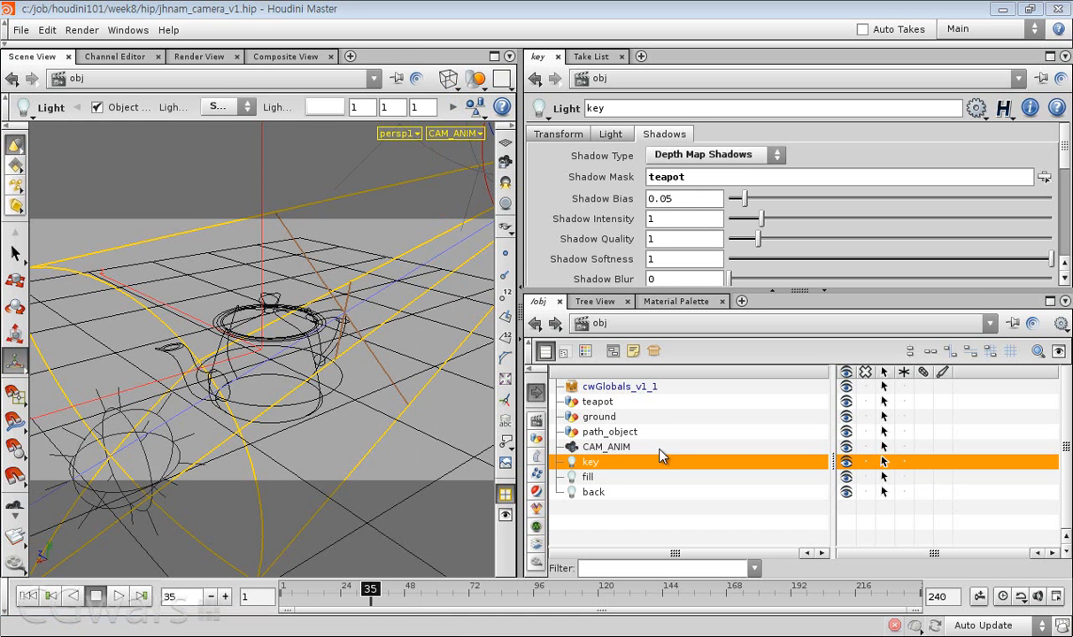
- Inspect the circle1 parameters inside path_object, return to the object level, and clear the selection
left_click(634, 422)
double_click(568, 433)
left_click(609, 504)
scroll(655, 252, "down", 1)
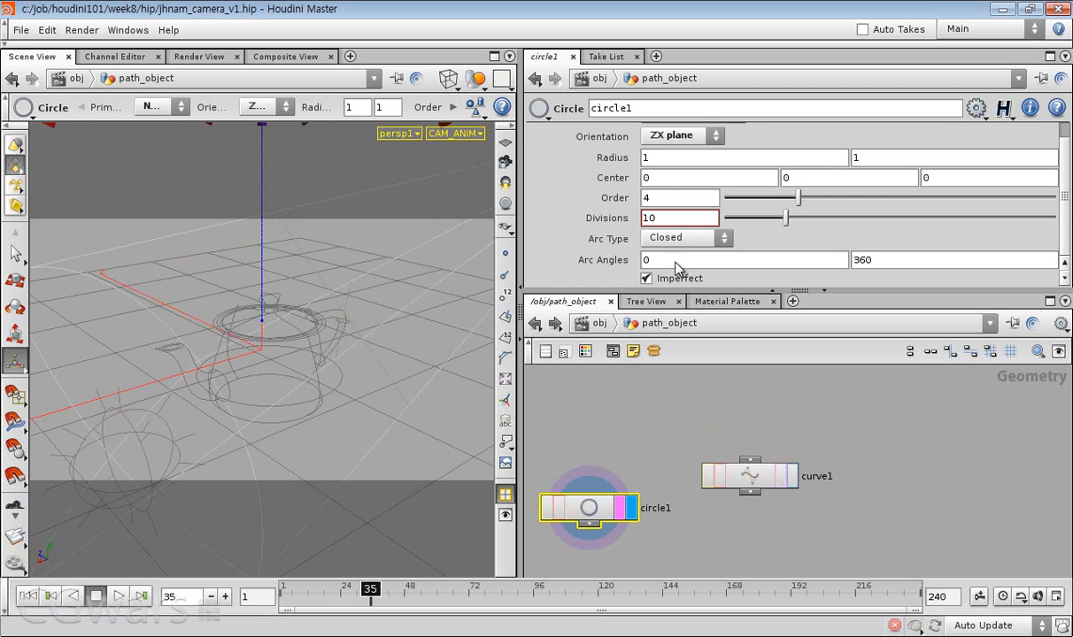
left_click(679, 247)
left_click(662, 268)
left_click(590, 323)
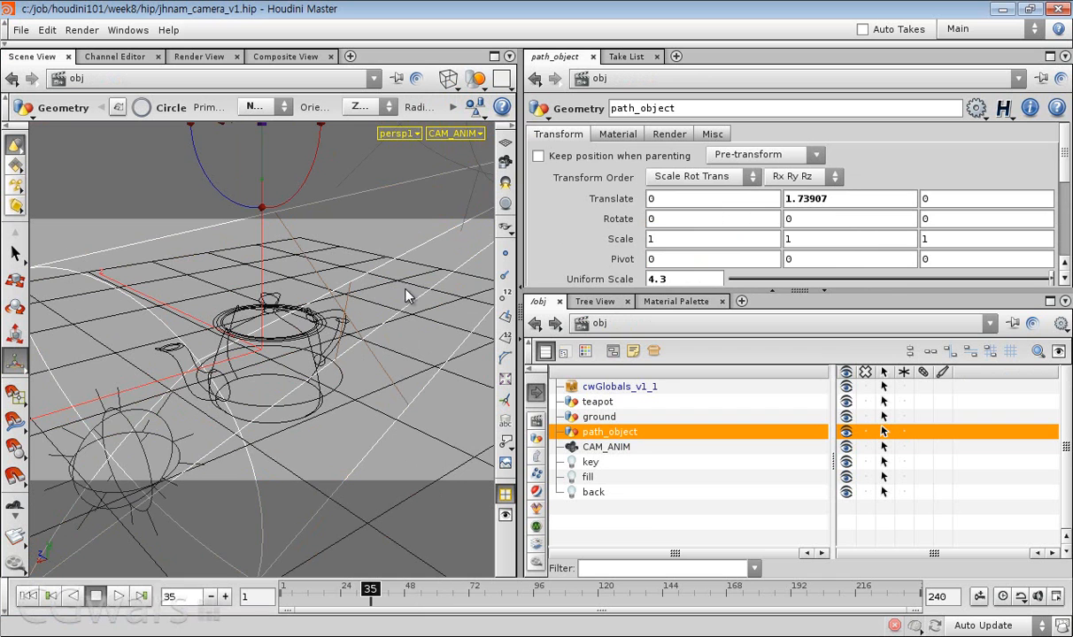
left_click(611, 503)
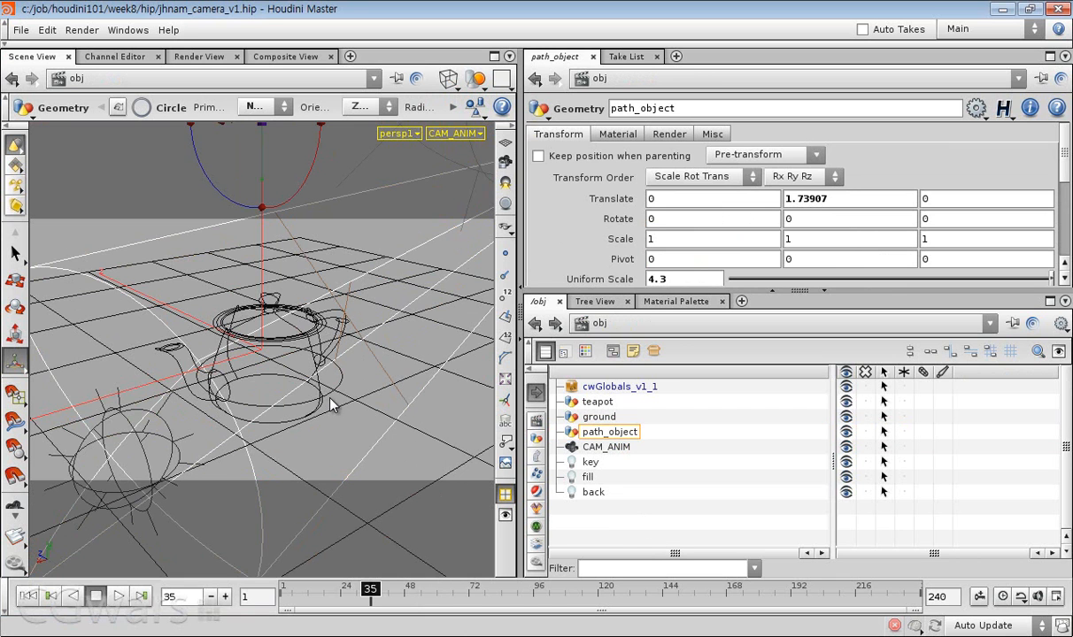
- Switch the viewport to shaded display and render frame 35 through CAM_ANIM with mantra1
key("w")
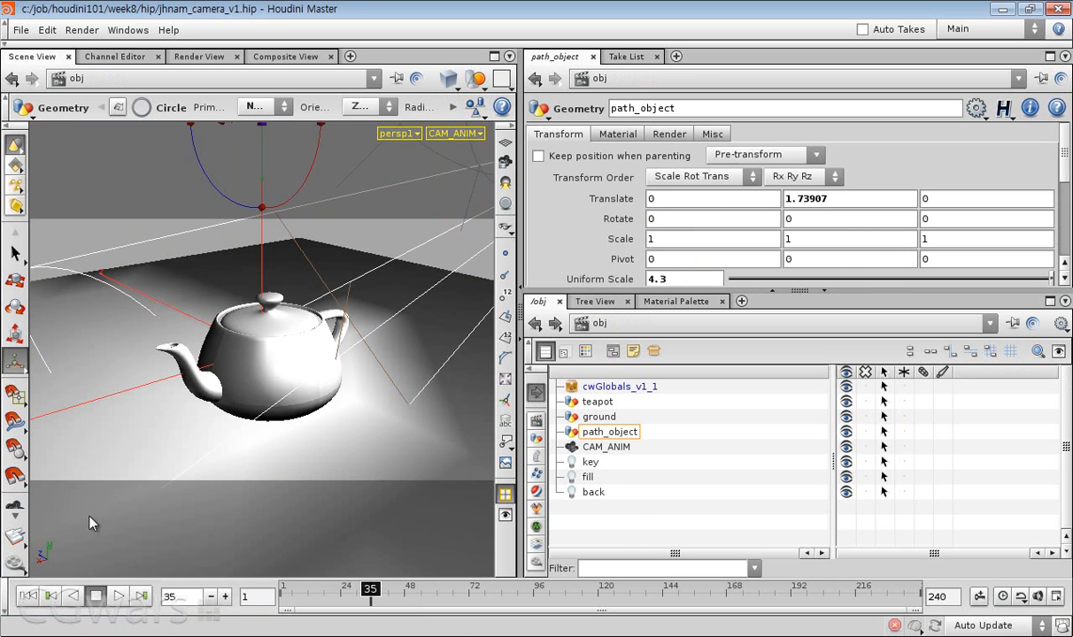
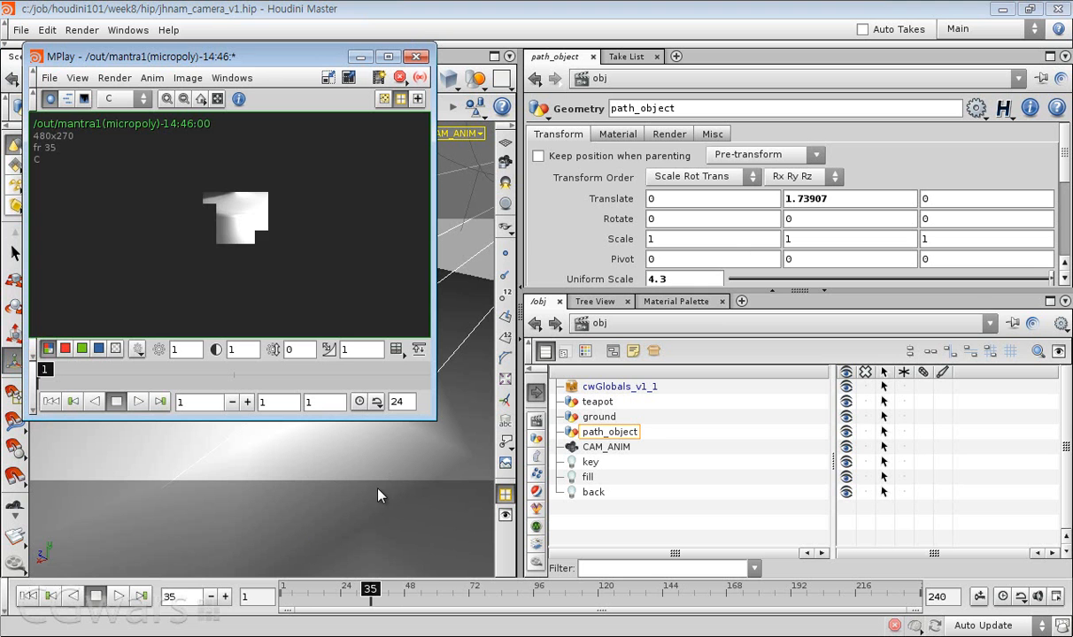
left_click_drag(272, 63, 263, 198)
left_click(752, 402)
- Set the key light's Light Intensity to 0.6, re-render with mantra1, and enlarge the render window
left_click(646, 462)
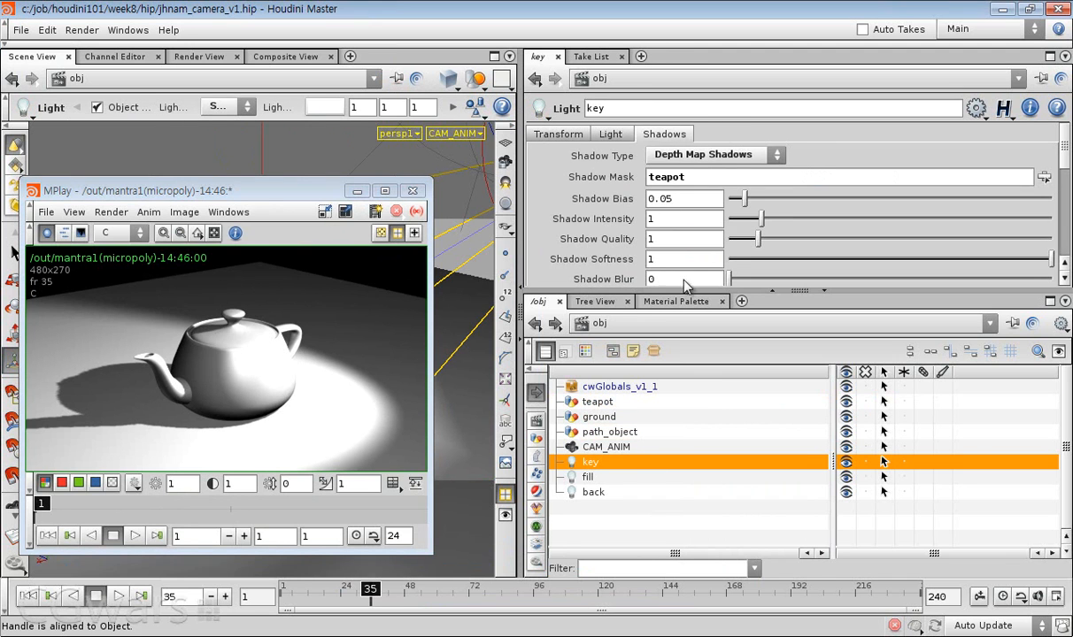
left_click(613, 135)
left_click(656, 198)
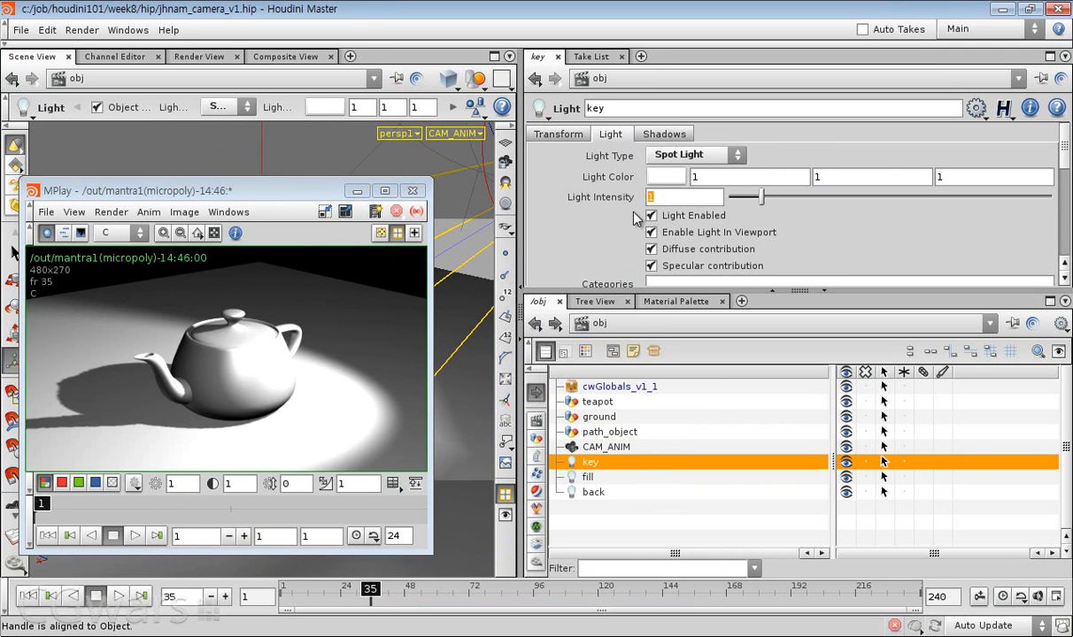
type(".6")
key("Return")
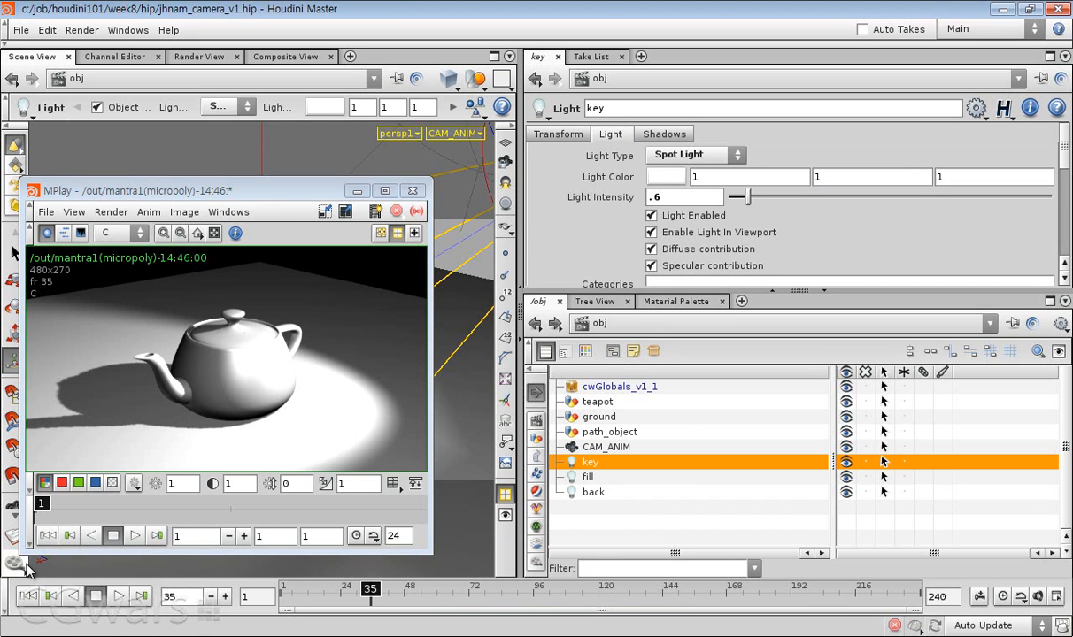
left_click_drag(134, 198, 293, 169)
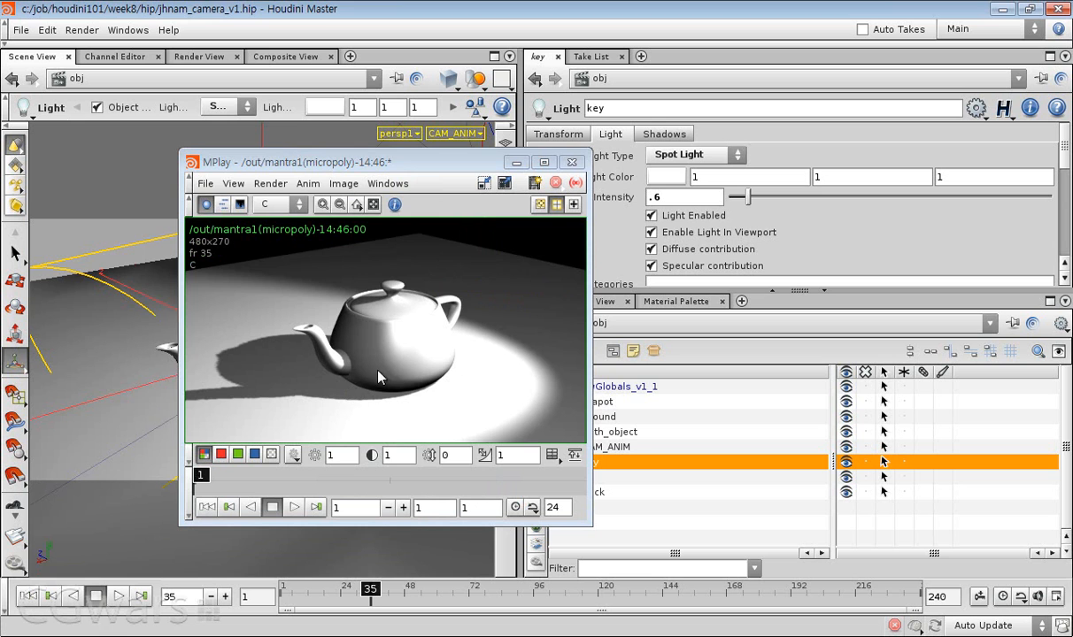
left_click_drag(180, 524, 87, 571)
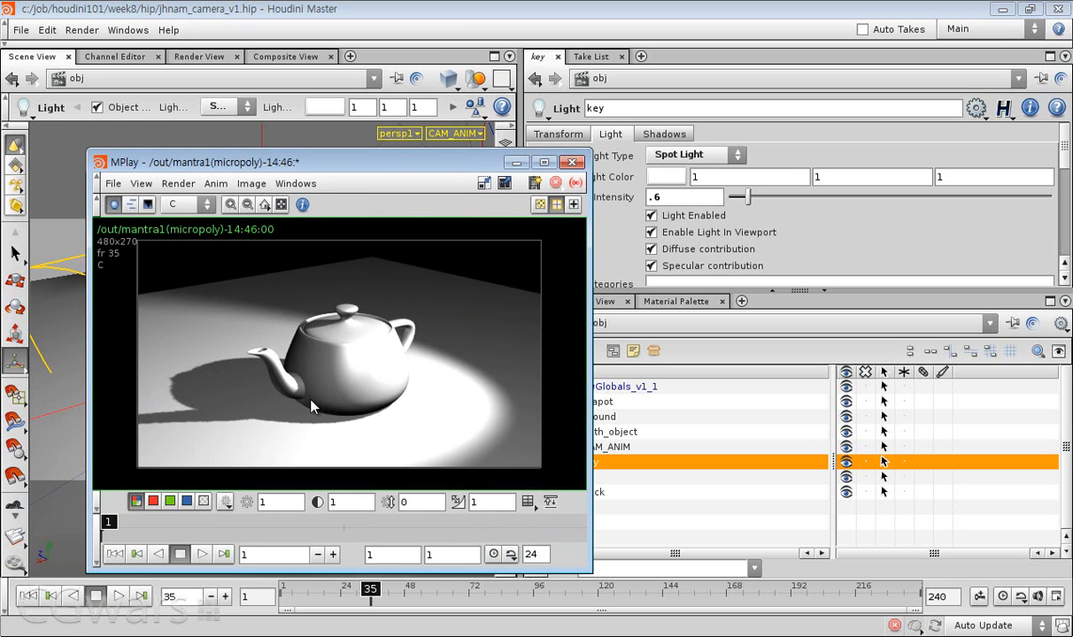
- Open Task Manager's performance graphs, check the CPU load beside the new teapot render, and minimize it
right_click(492, 636)
left_click(561, 608)
left_click(160, 64)
left_click_drag(216, 38, 674, 159)
left_click(699, 185)
left_click(651, 185)
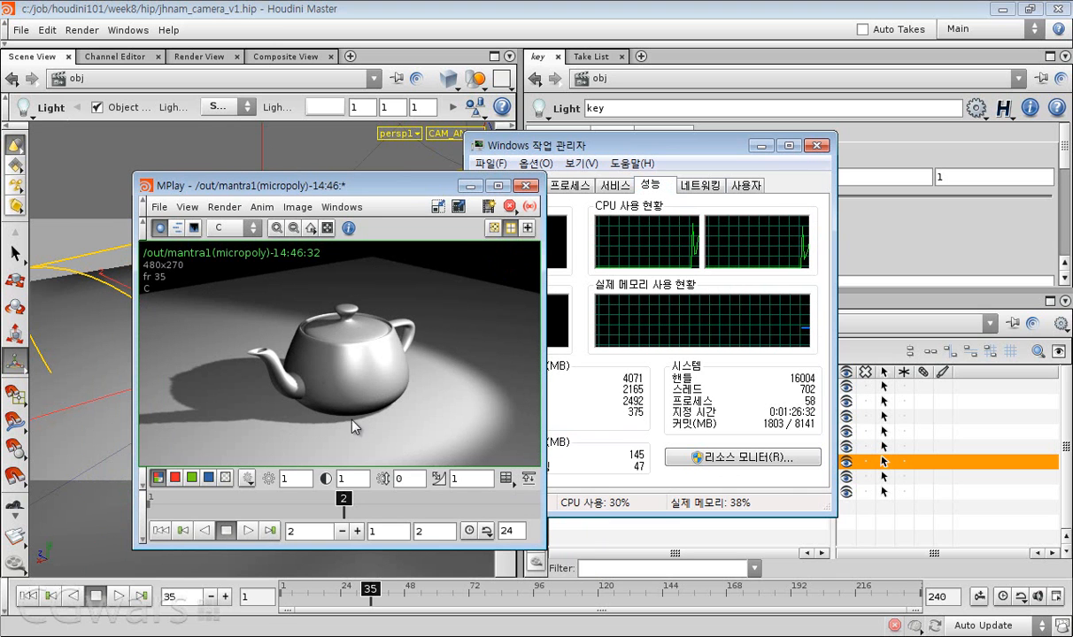
right_click_drag(395, 377, 368, 377)
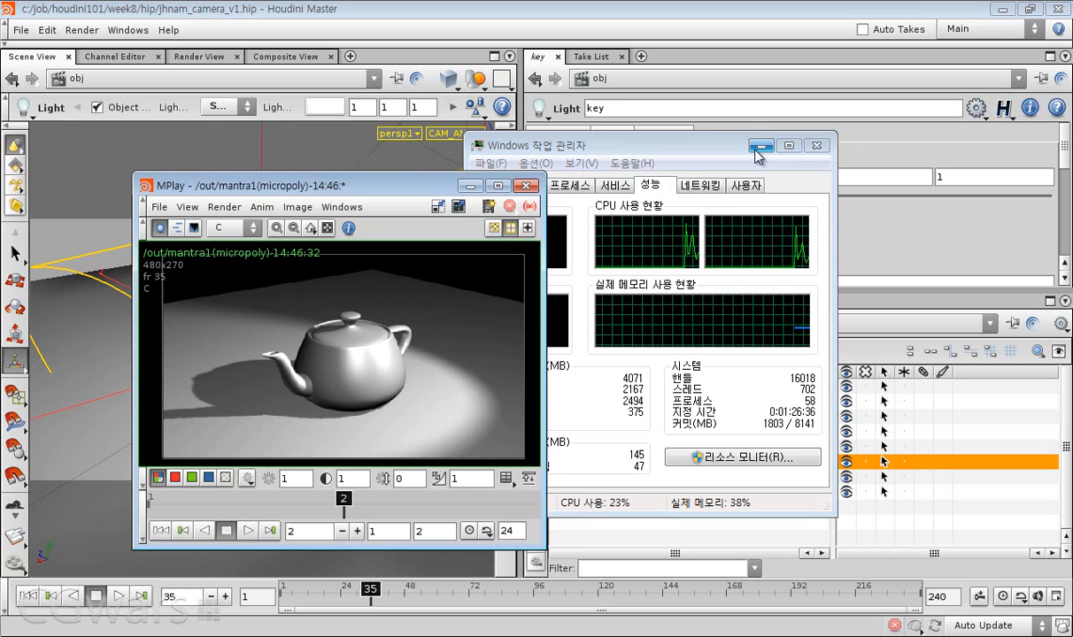
left_click(716, 143)
- Preview key.rat from the key light's Shadow Map file chooser and compare it with the teapot render, keeping the existing path
left_click(663, 133)
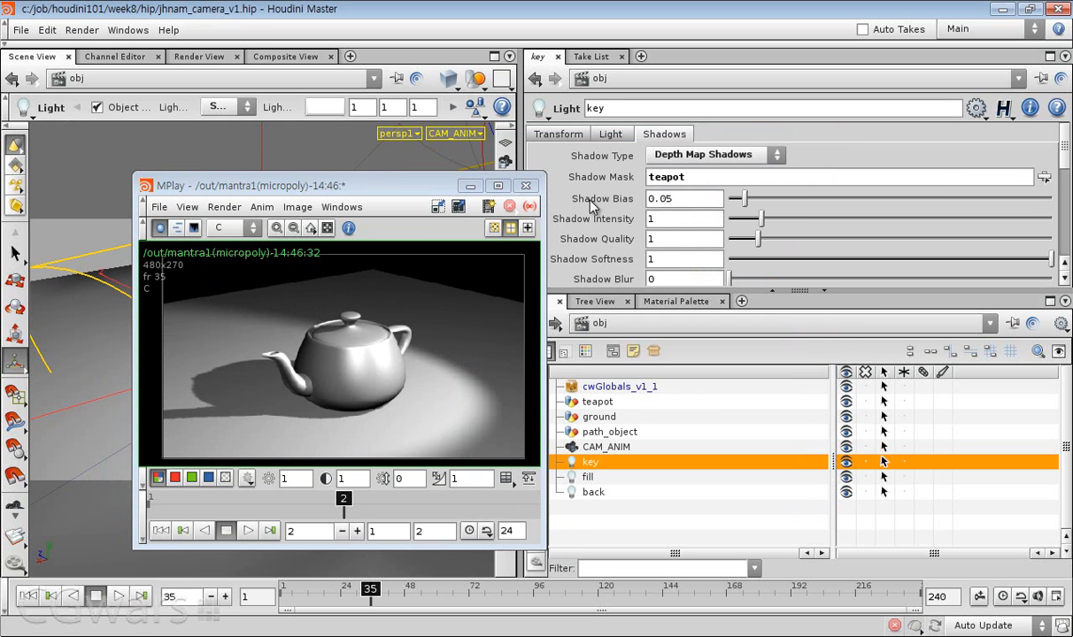
scroll(673, 195, "down", 5)
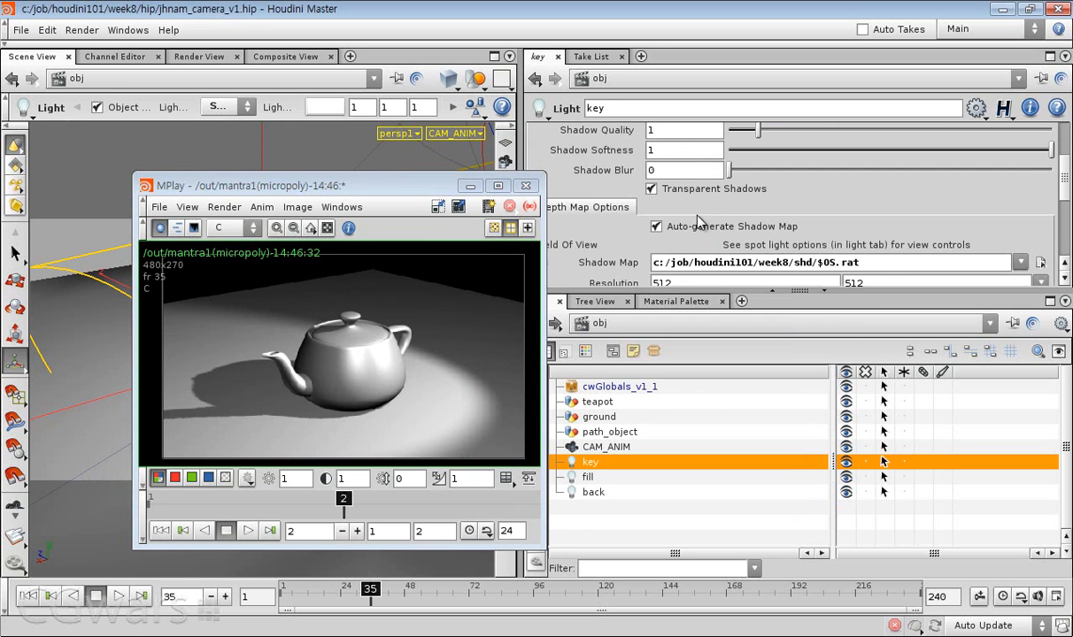
left_click(1041, 264)
left_click(644, 132)
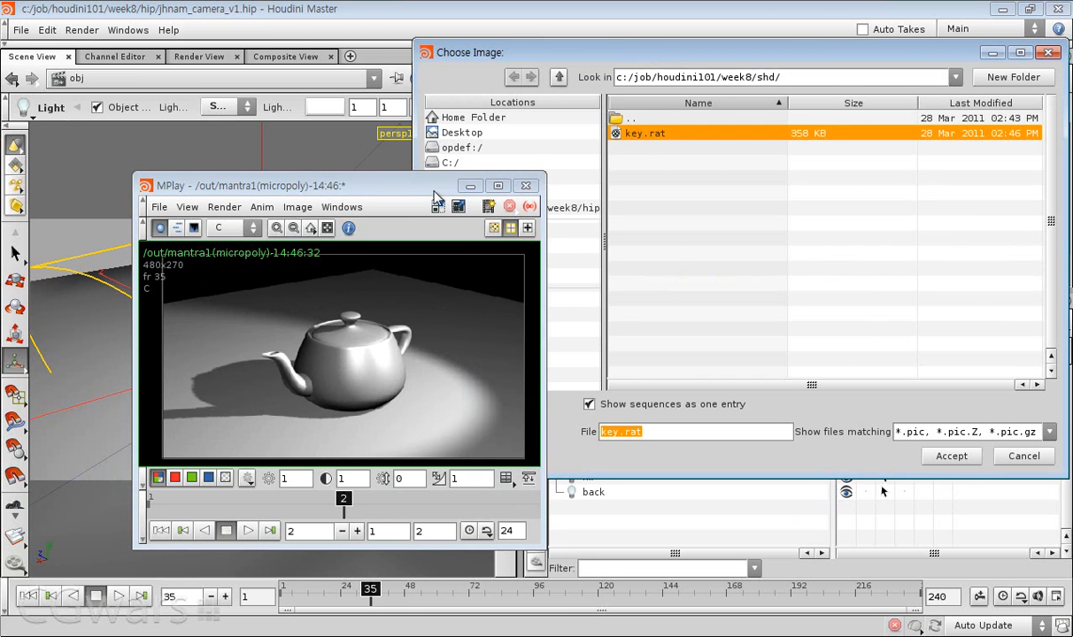
left_click_drag(446, 185, 335, 193)
left_click(457, 456)
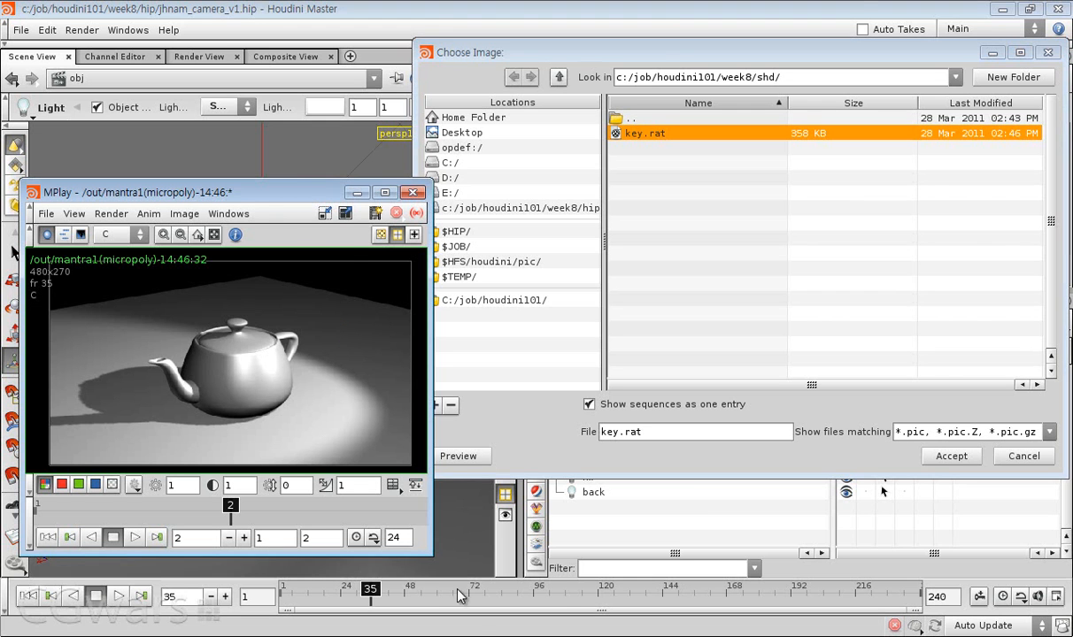
left_click(993, 58)
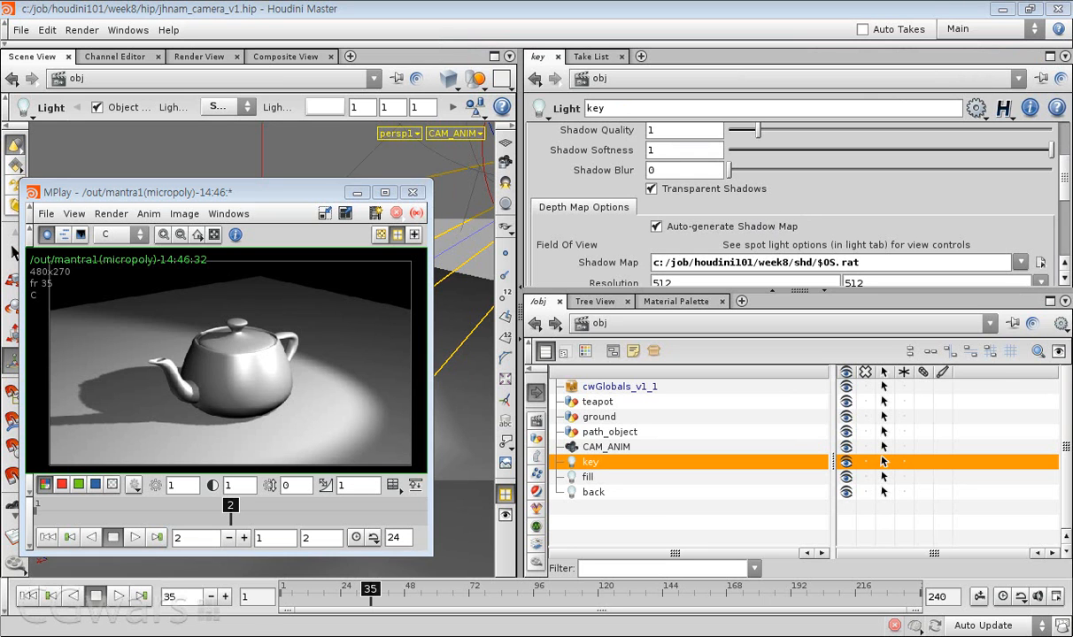
left_click(237, 592)
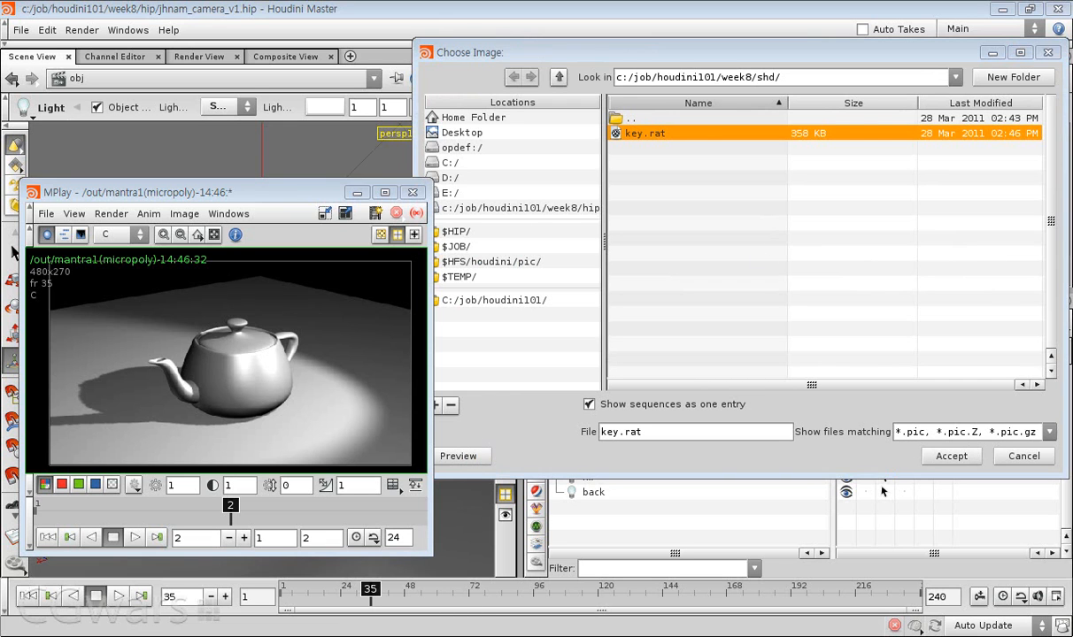
left_click(284, 384)
left_click_drag(330, 180, 742, 223)
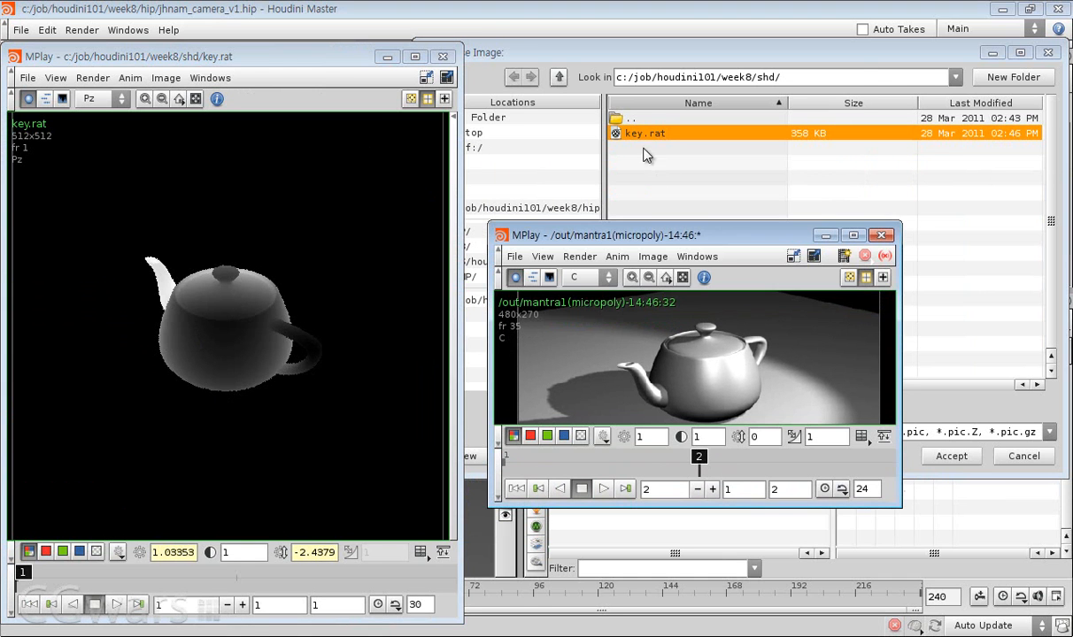
left_click(993, 53)
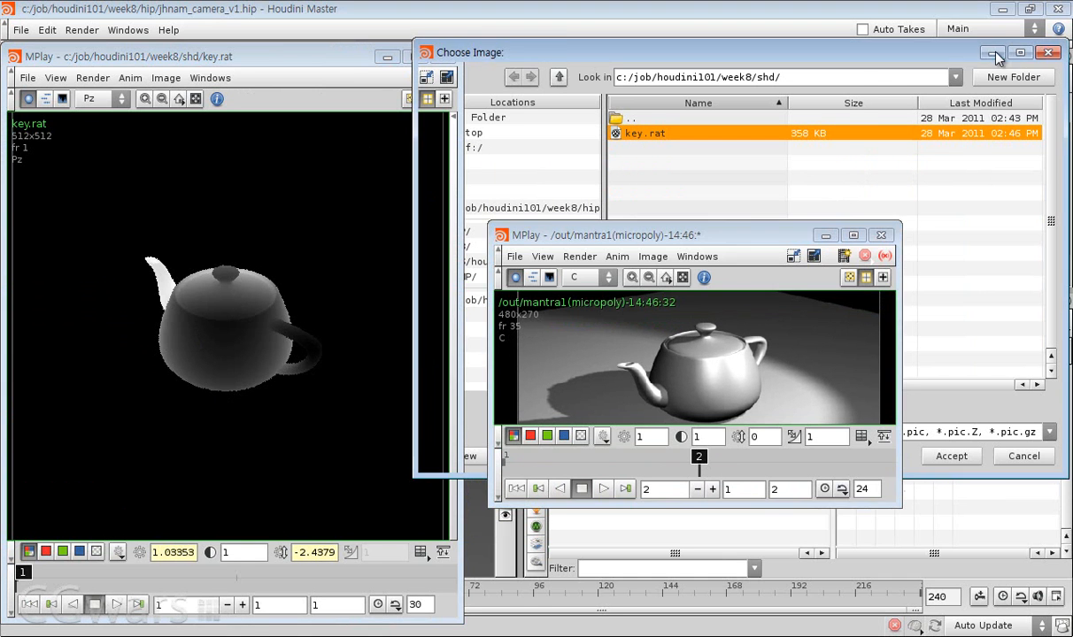
- Resize the render window and examine the teapot's depth map shadow on the ground at several zoom levels
left_click_drag(710, 222, 726, 291)
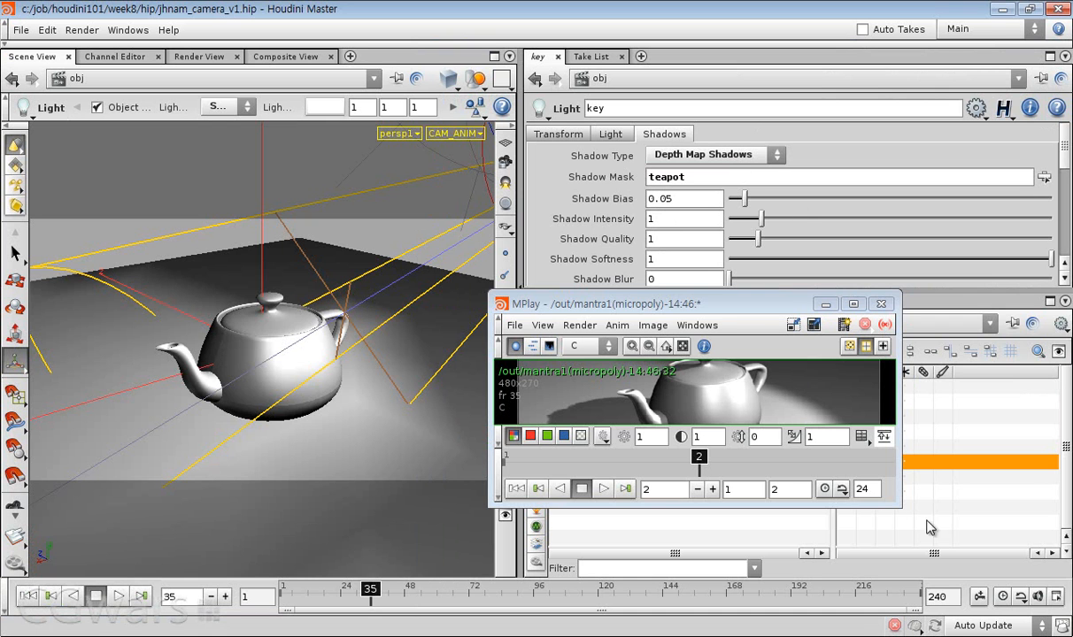
left_click_drag(897, 504, 941, 606)
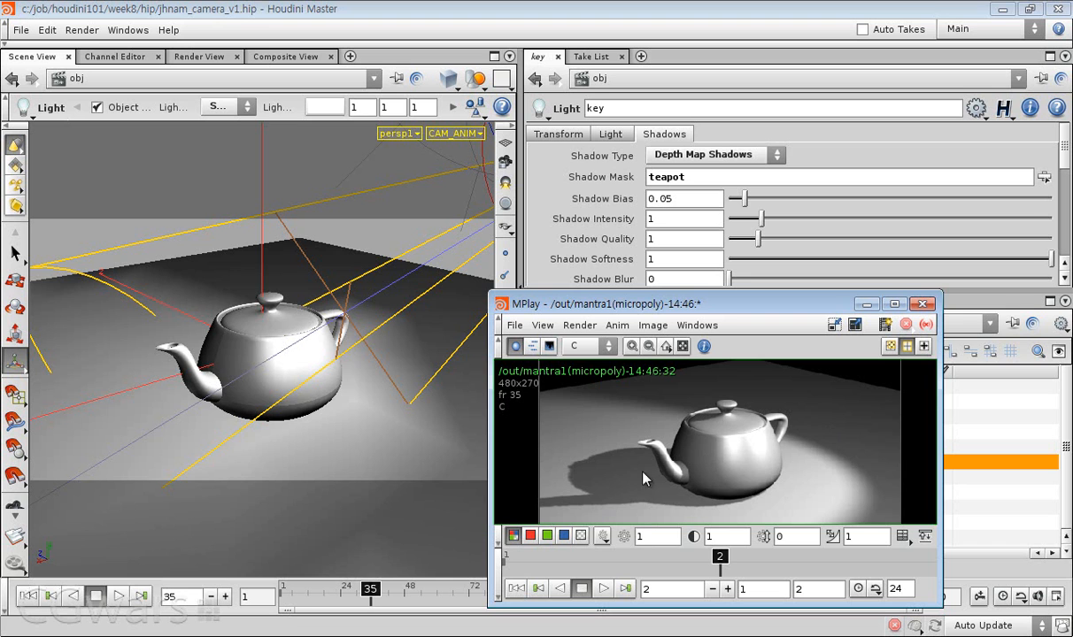
scroll(801, 456, "down", 3)
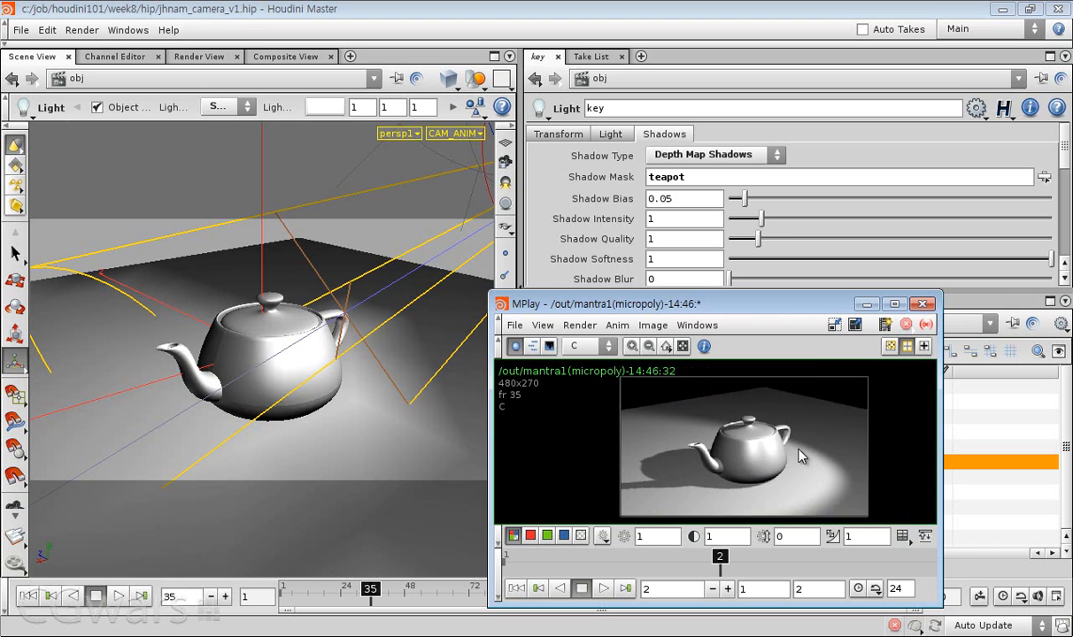
scroll(802, 456, "up", 4)
scroll(792, 418, "down", 1)
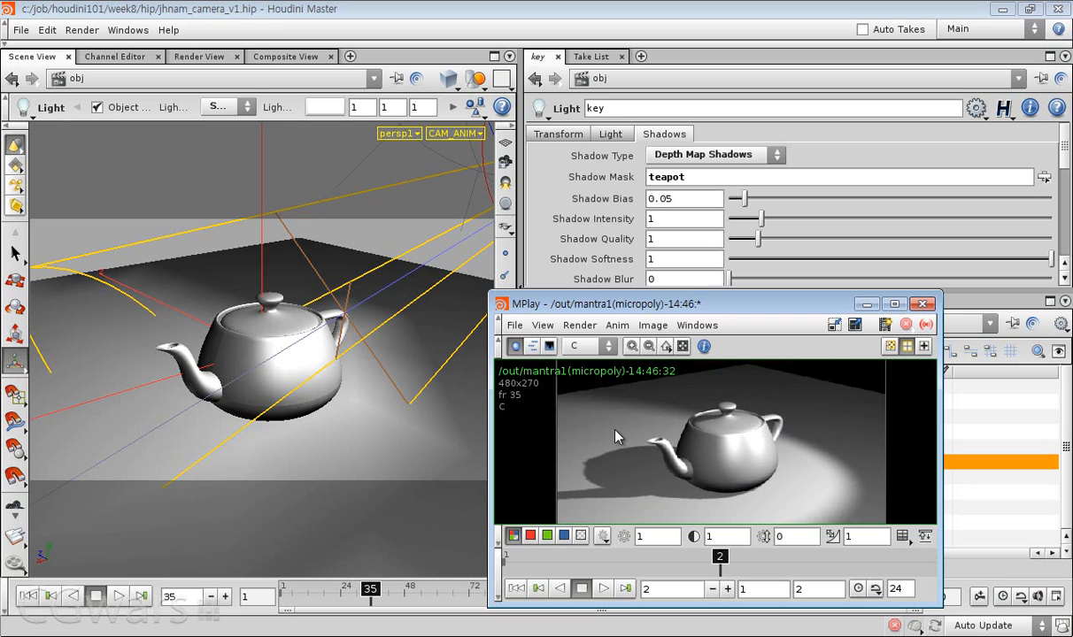
scroll(644, 459, "down", 1)
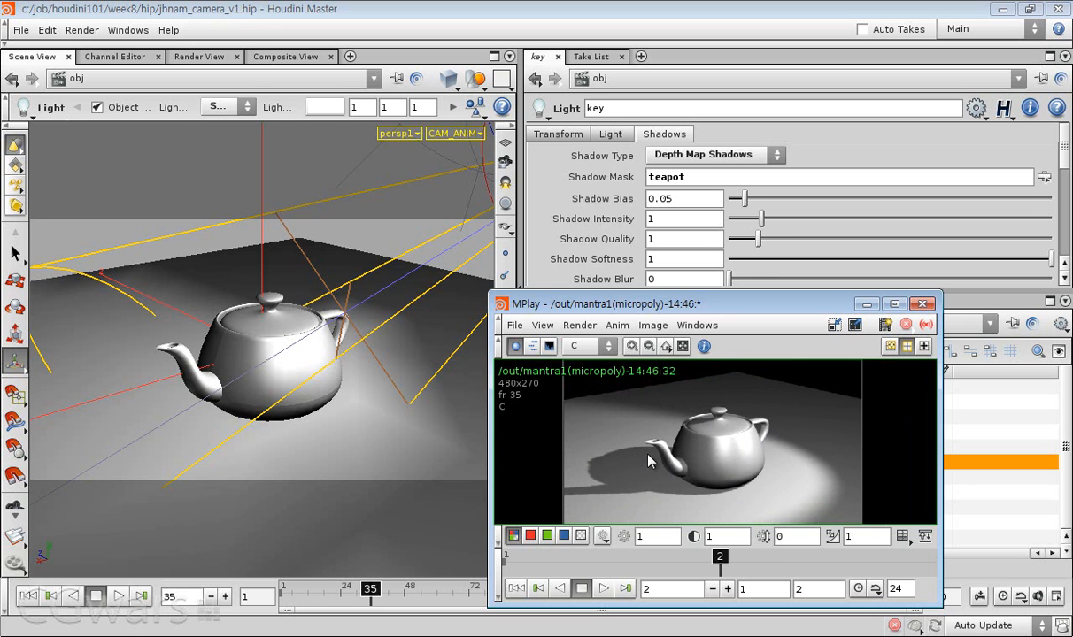
- Exclude the ground from the key light's shadows by setting the Shadow Mask to "teapot ^ground"
left_click(744, 180)
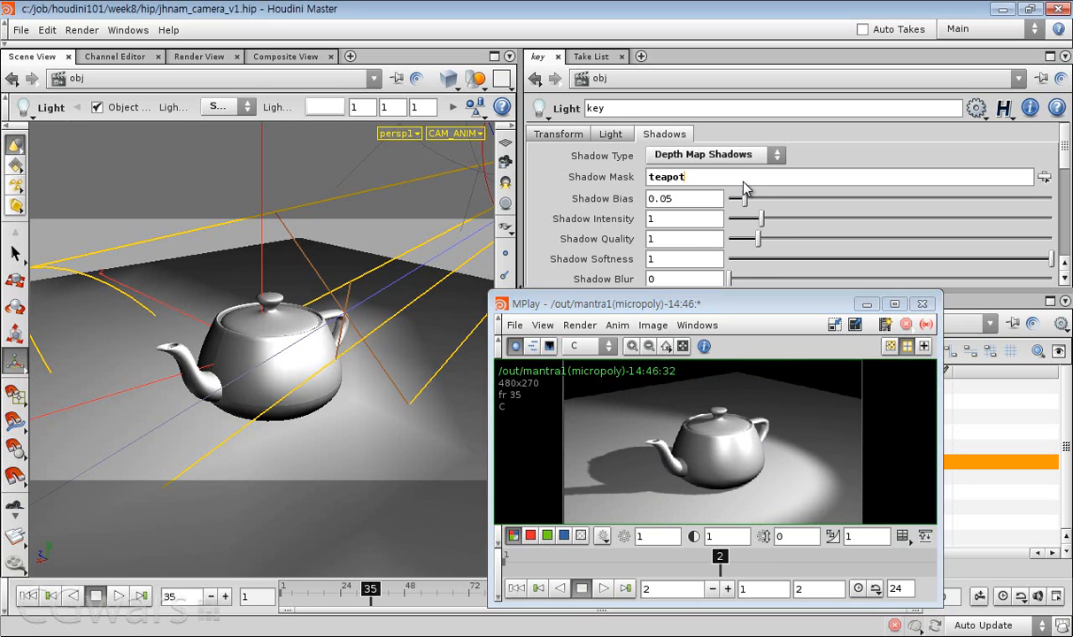
type("^ground")
left_click_drag(725, 303, 264, 269)
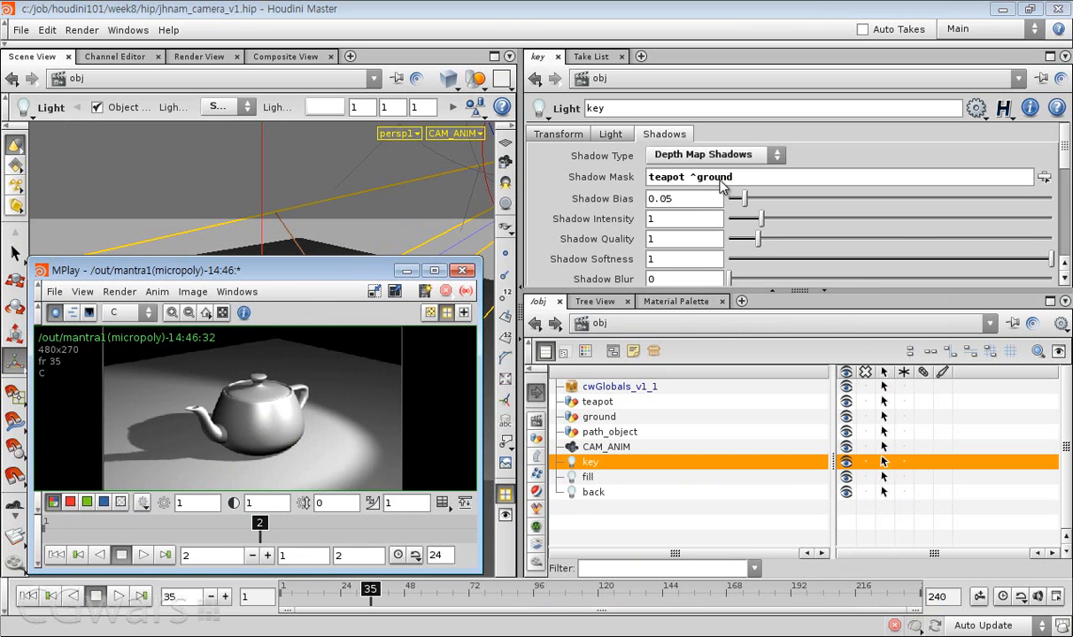
- Review the ground, CAM_ANIM, back and fill objects, reselect the key light, and close the render window
left_click(576, 414)
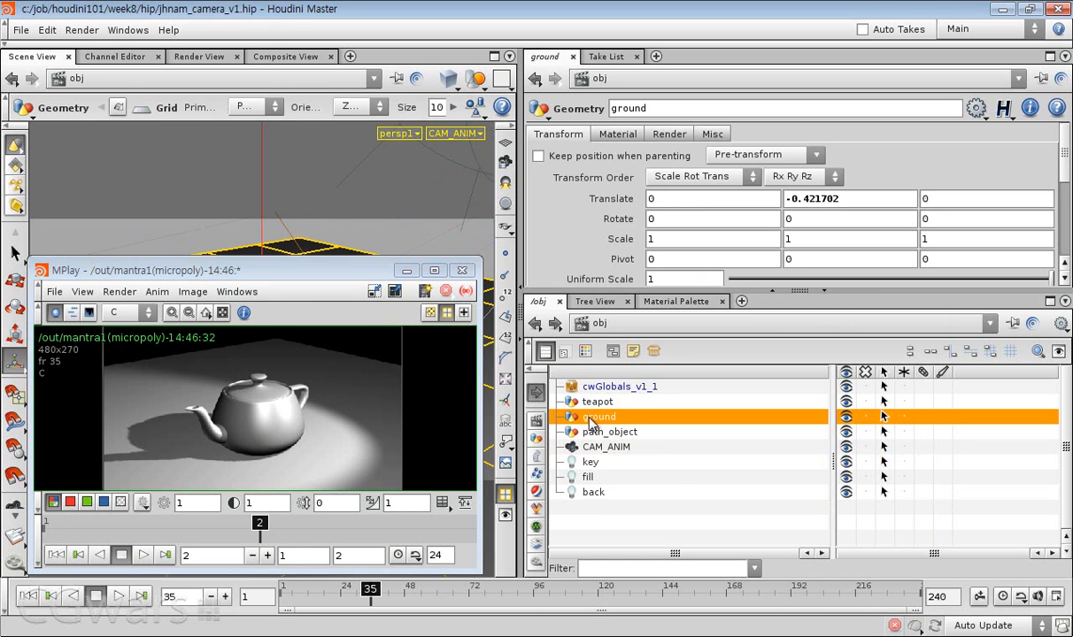
left_click(627, 447)
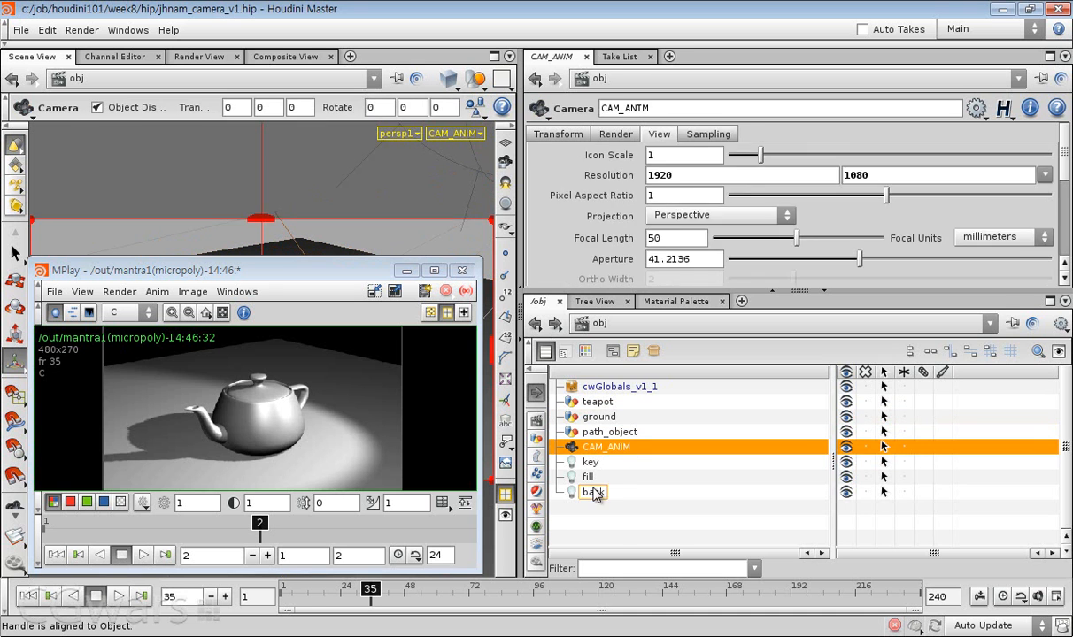
left_click(618, 487)
left_click(624, 476)
left_click(611, 461)
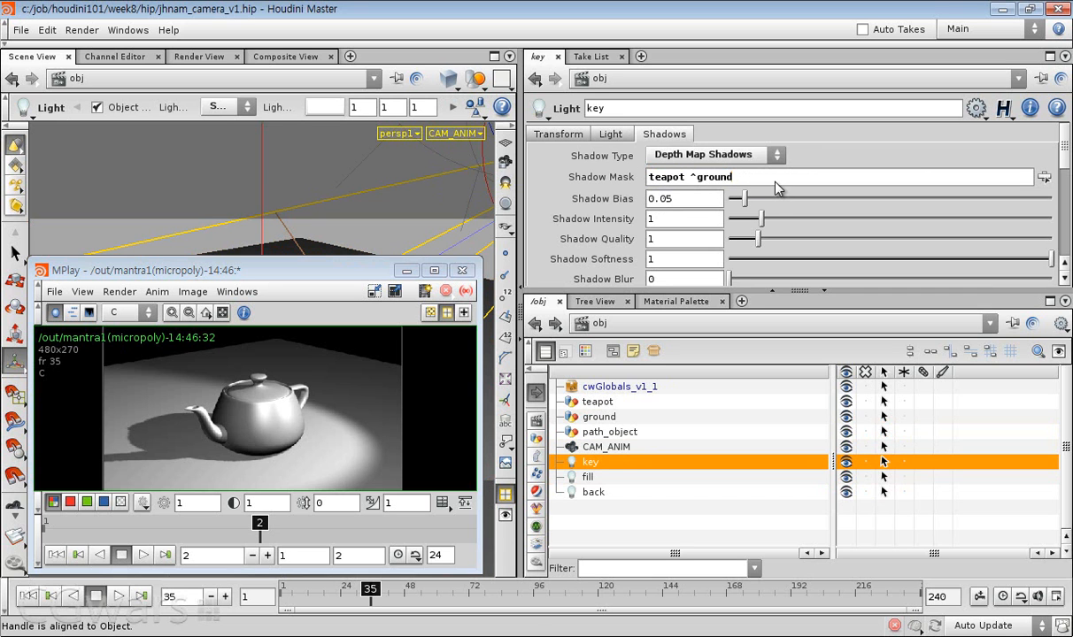
left_click_drag(341, 274, 744, 356)
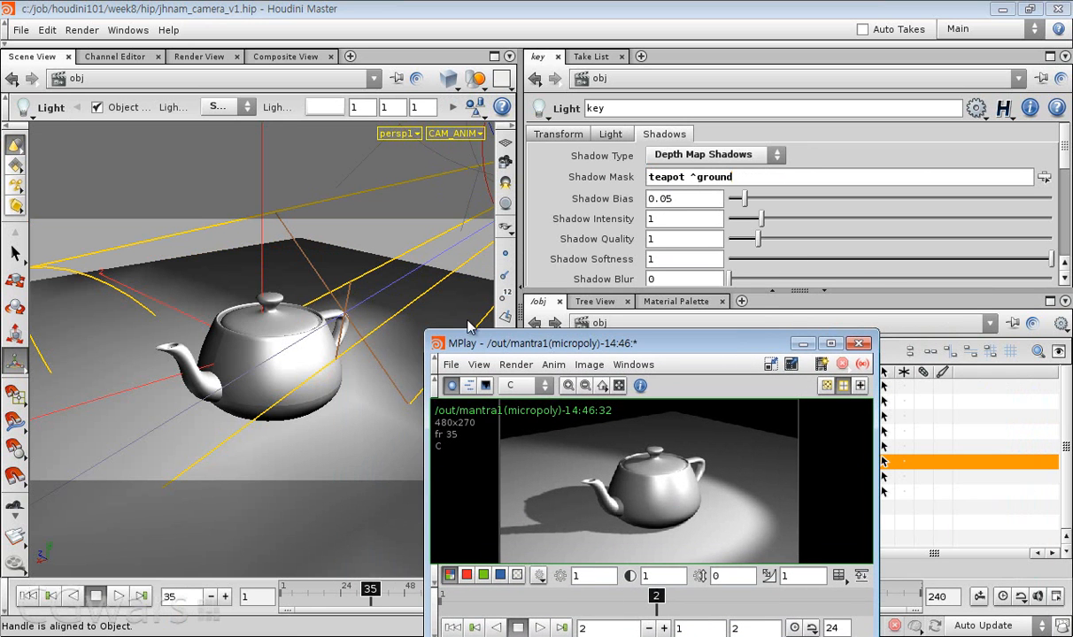
left_click(859, 343)
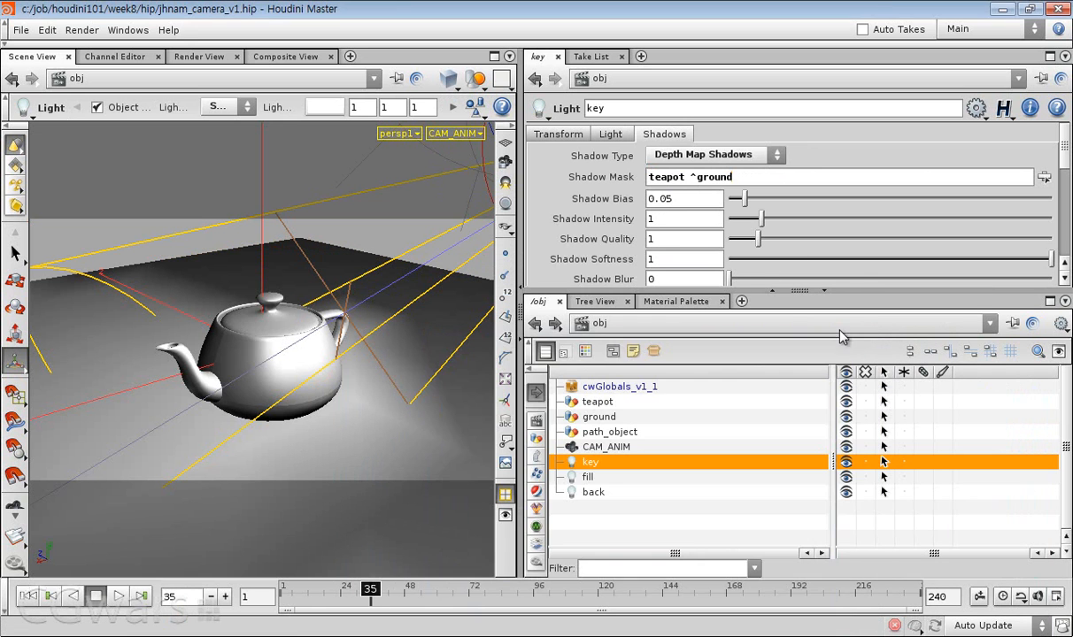
- Select CAM_ANIM and enlarge the parameter area to show more of its View settings
left_click_drag(752, 288, 753, 248)
left_click(602, 405)
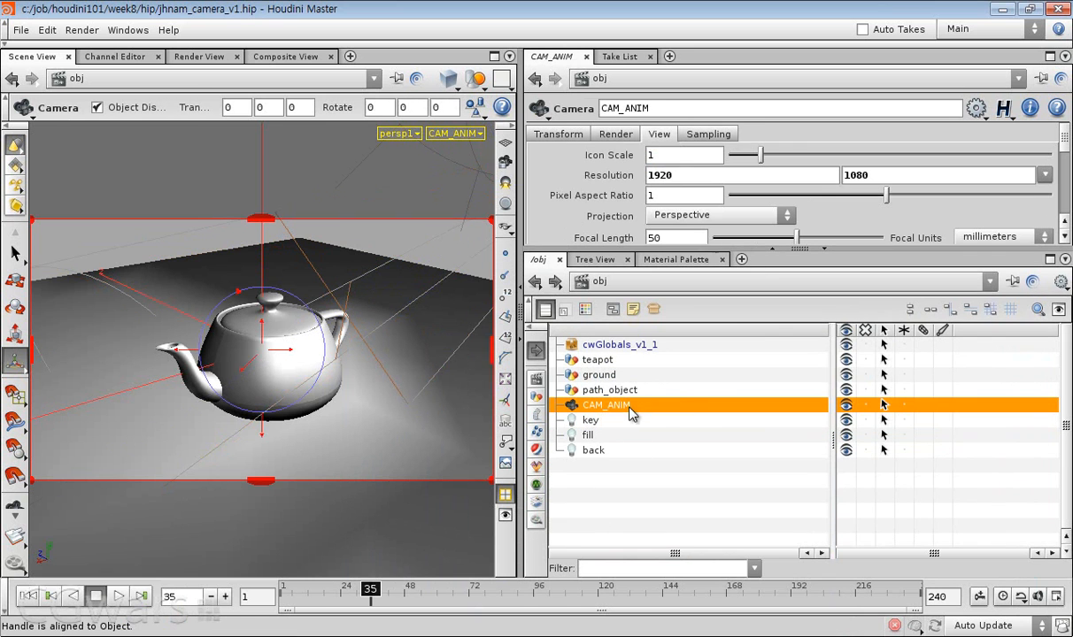
left_click_drag(662, 250, 664, 307)
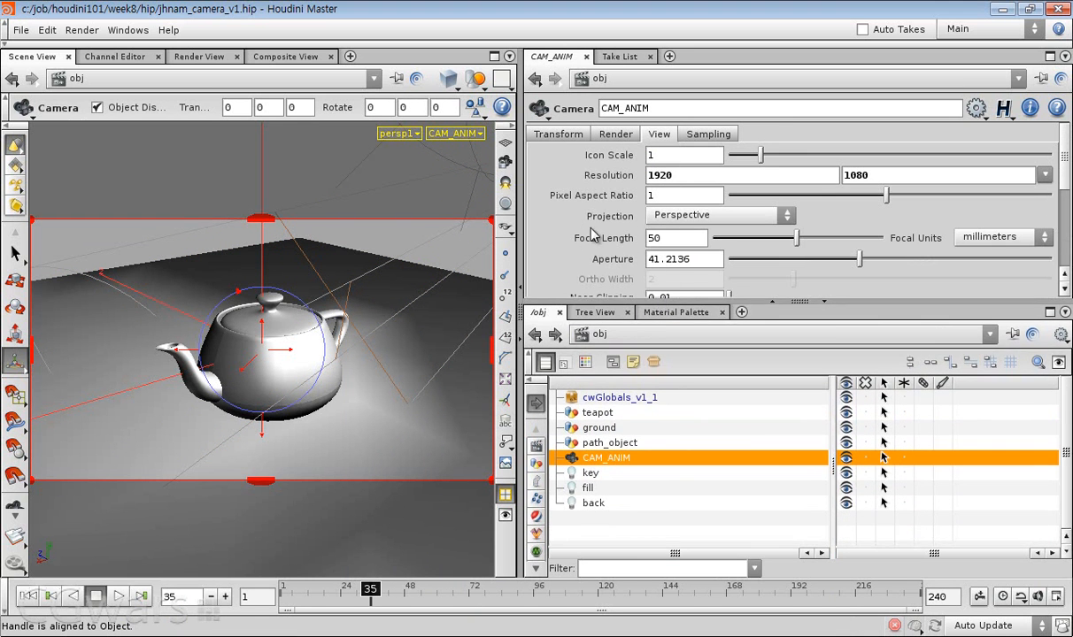
- Apply the HDTV 1080 resolution preset to the CAM_ANIM camera and check its remaining view settings
left_click(1045, 174)
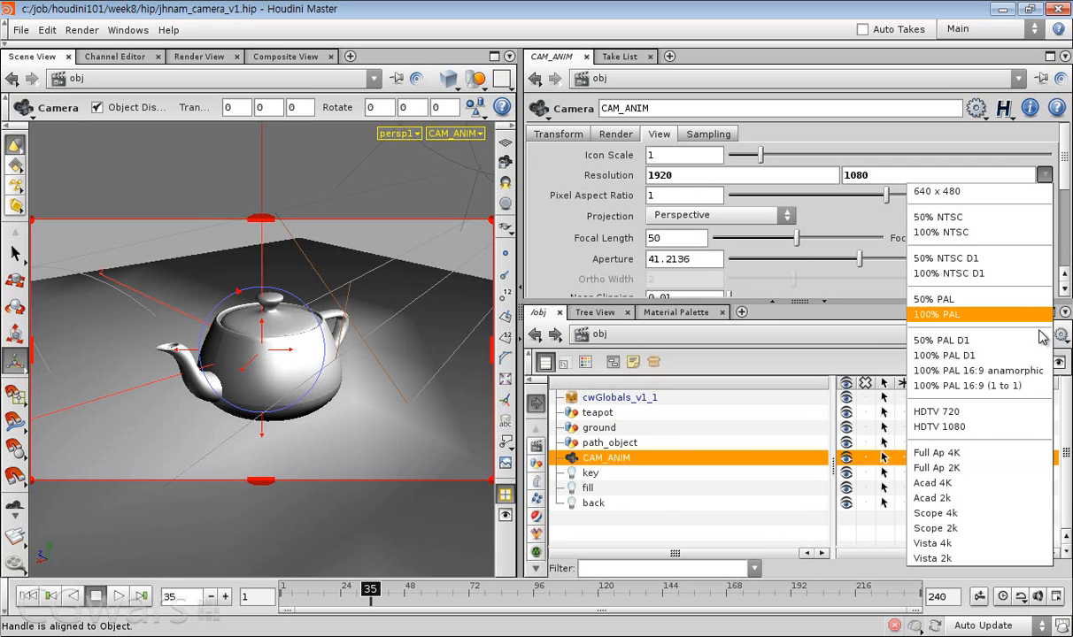
left_click(940, 427)
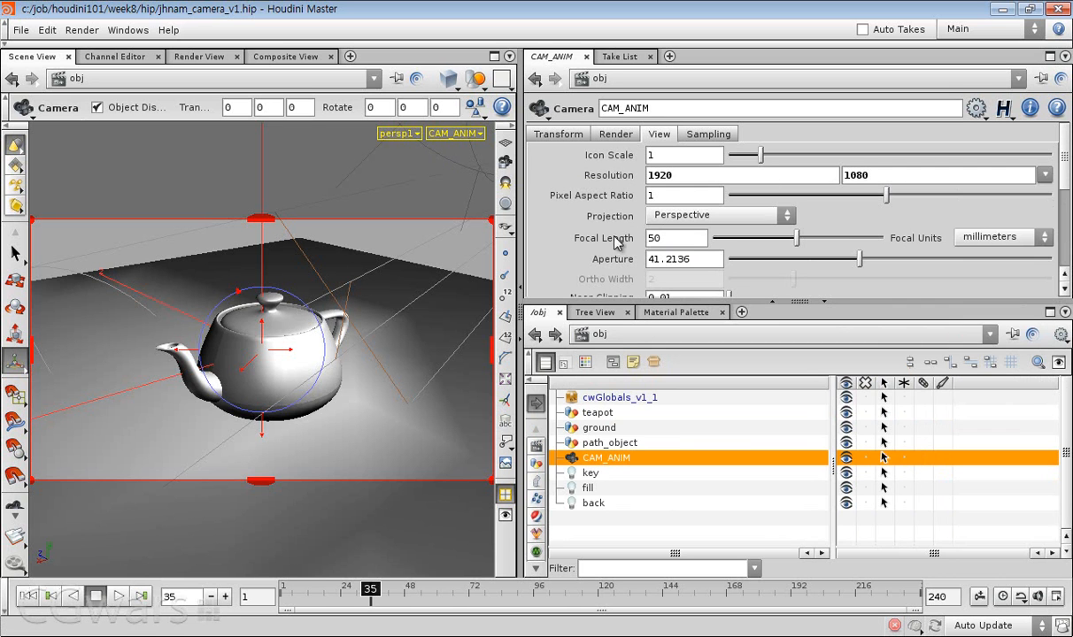
scroll(617, 232, "down", 5)
scroll(618, 239, "down", 3)
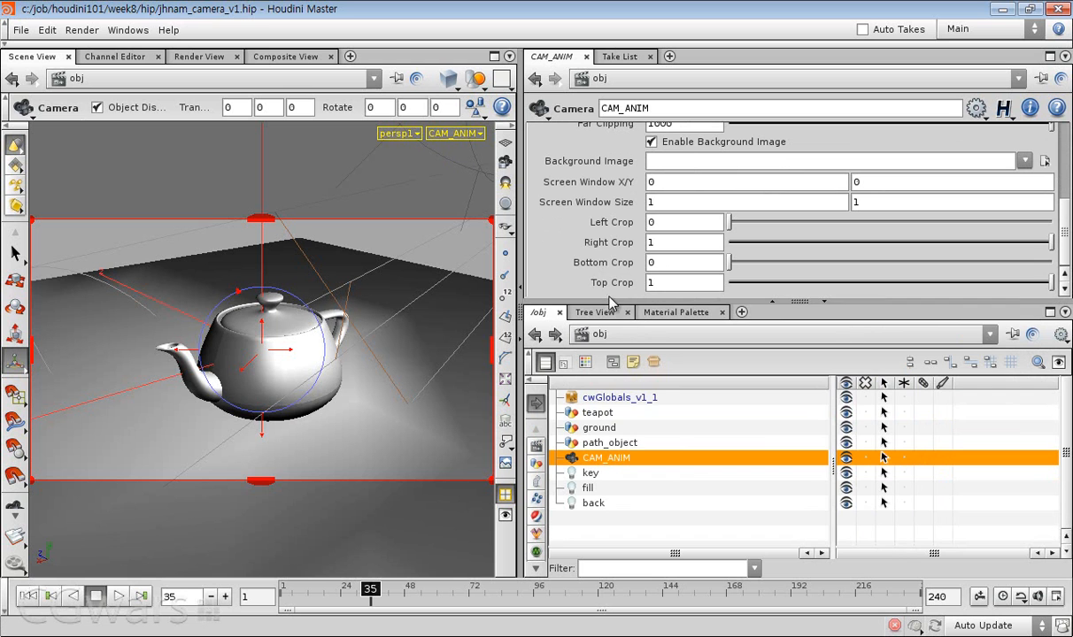
- Go to the out network and review the mantra1 node's main, objects and output properties, including its output picture
left_click(607, 333)
left_click(612, 398)
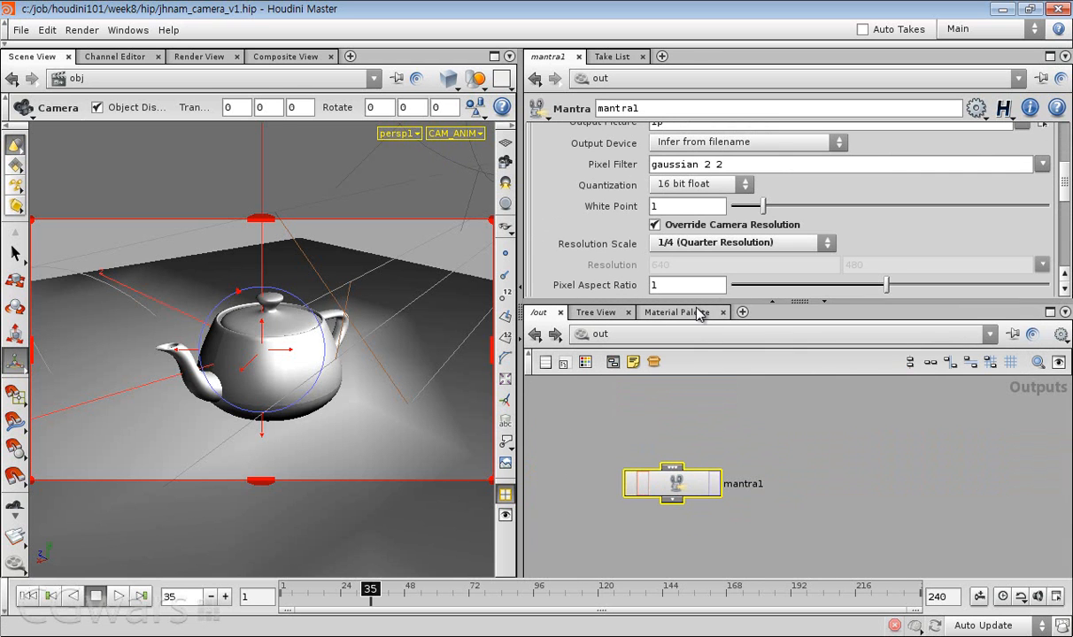
left_click_drag(700, 310, 704, 391)
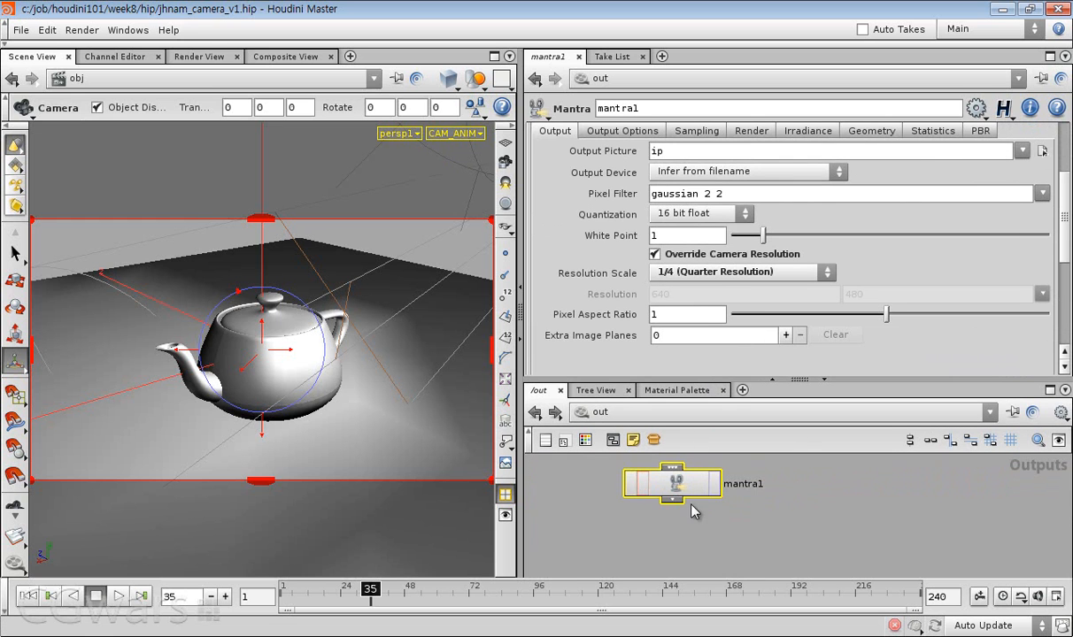
scroll(628, 195, "up", 2)
scroll(628, 195, "up", 5)
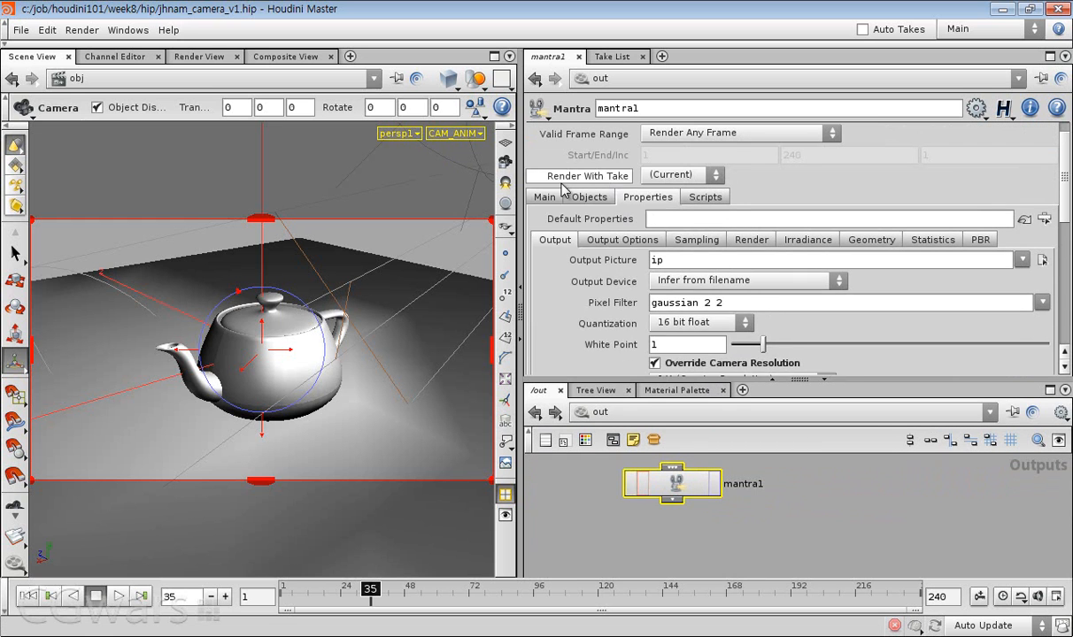
left_click(545, 196)
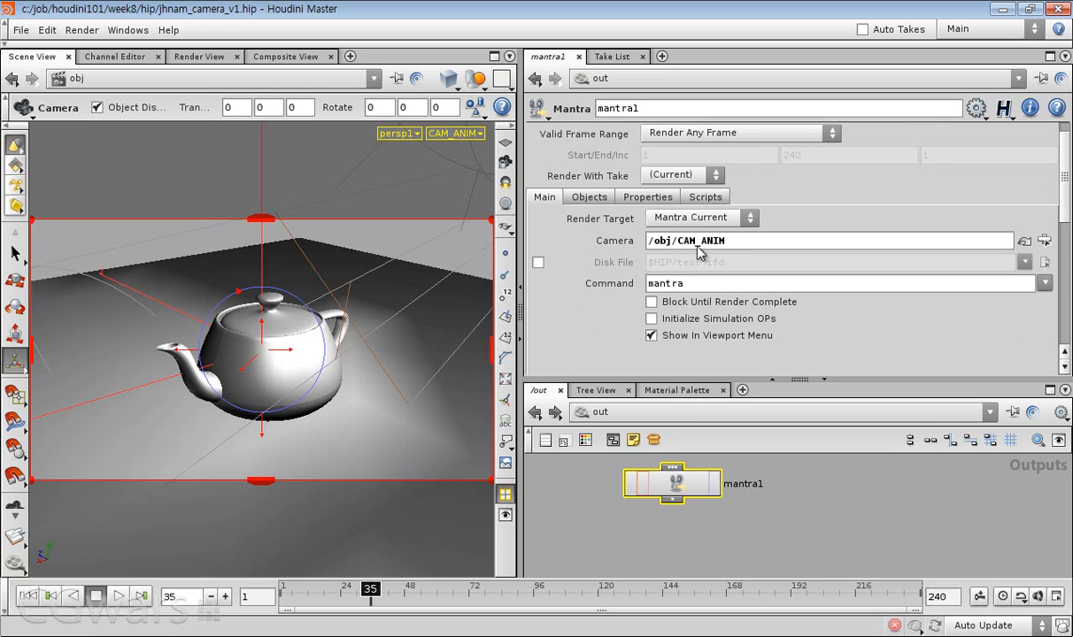
left_click(587, 196)
left_click(653, 200)
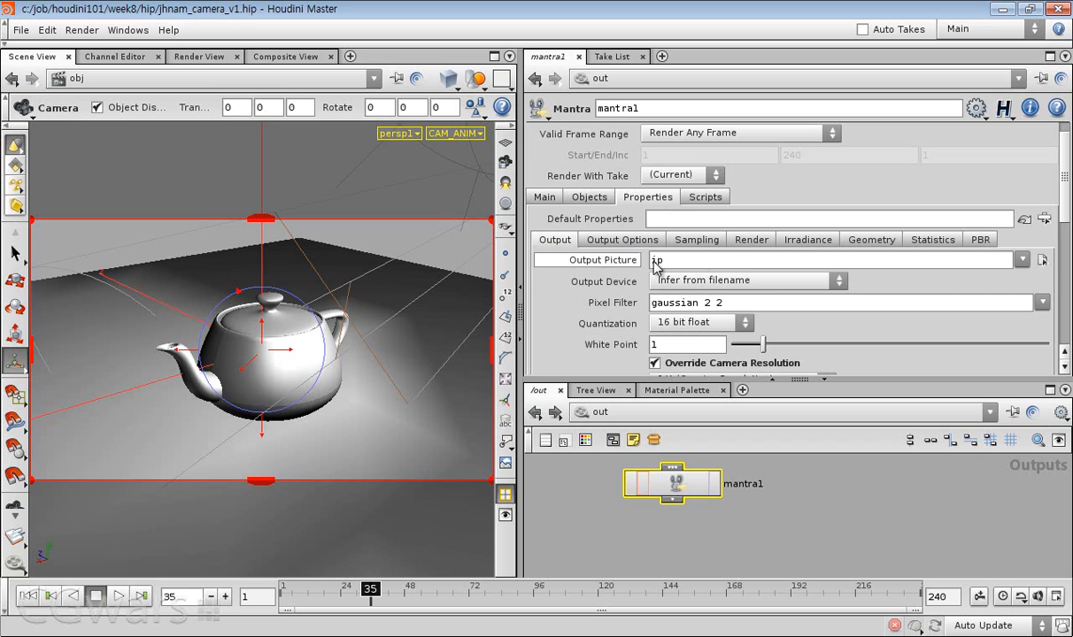
left_click(691, 267)
left_click_drag(692, 262, 634, 270)
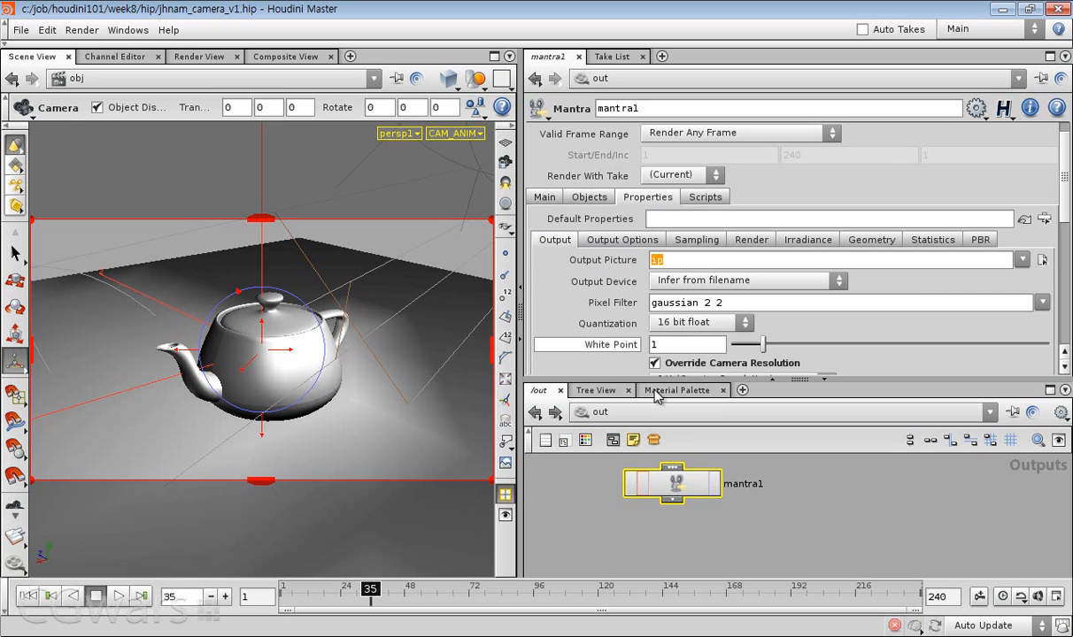
- Rename the mantra1 render node as mantra_ipr
left_click_drag(760, 485, 702, 481)
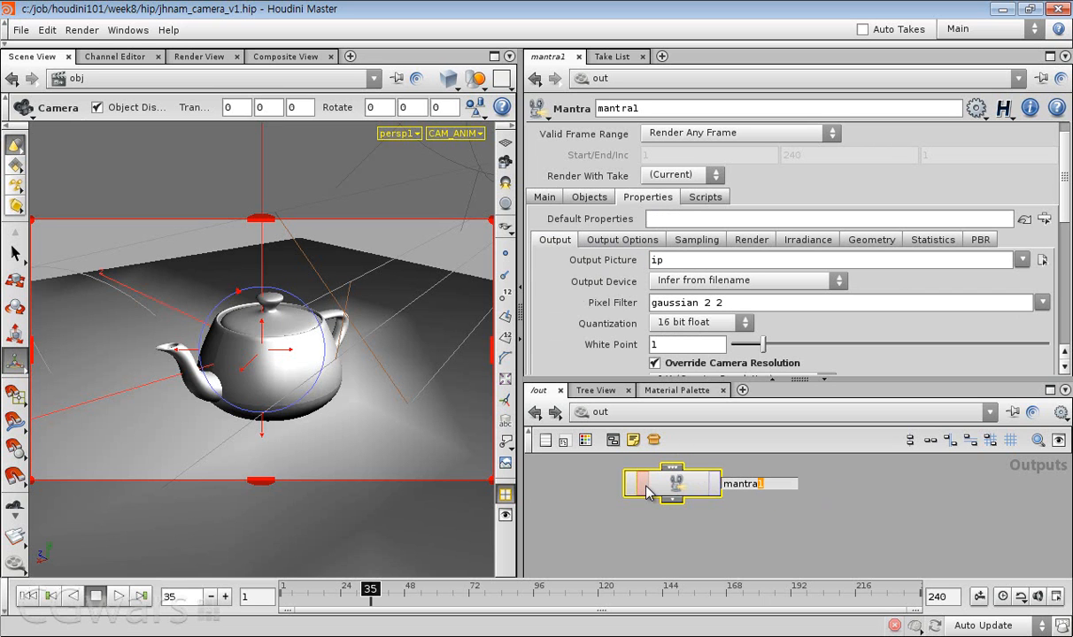
key("Return")
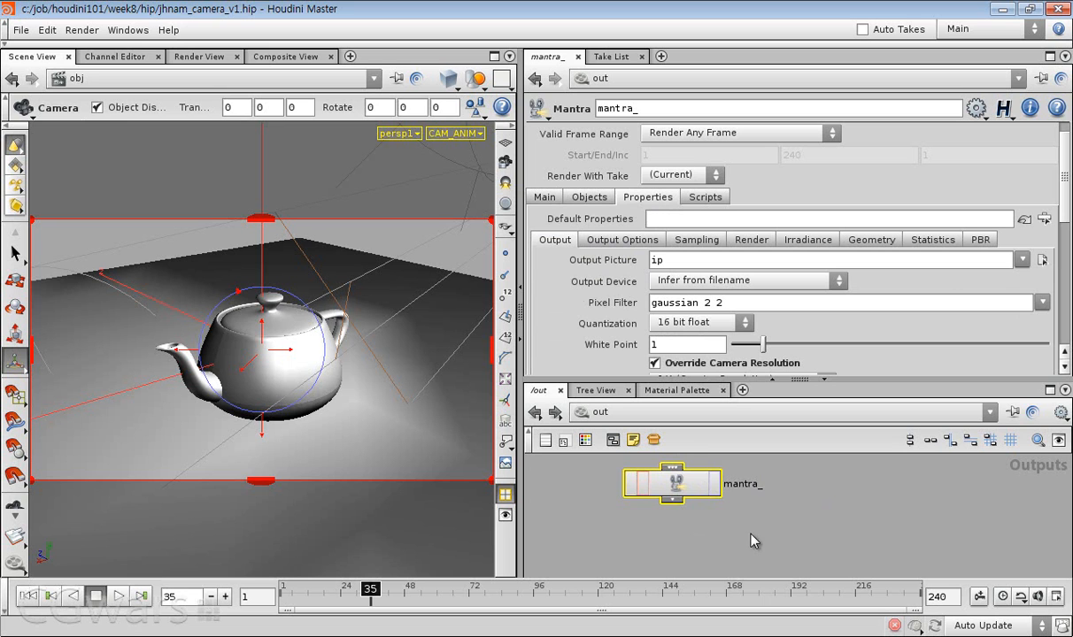
type("ipr")
key("Return")
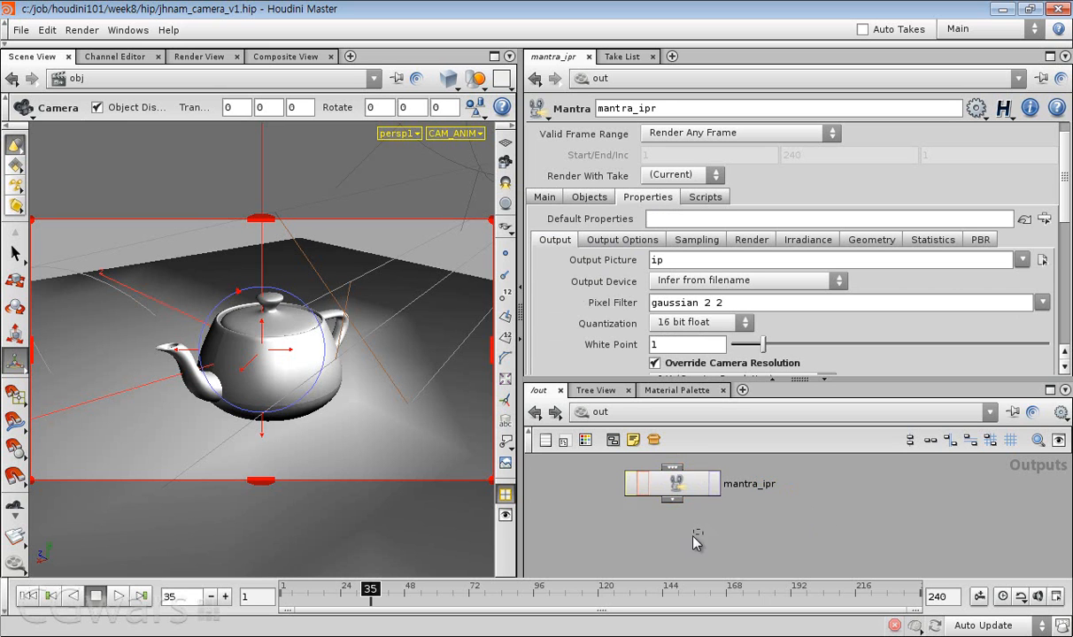
- Duplicate the mantra_ipr node, place the copy below it and name it mantra_file
key("ctrl+c")
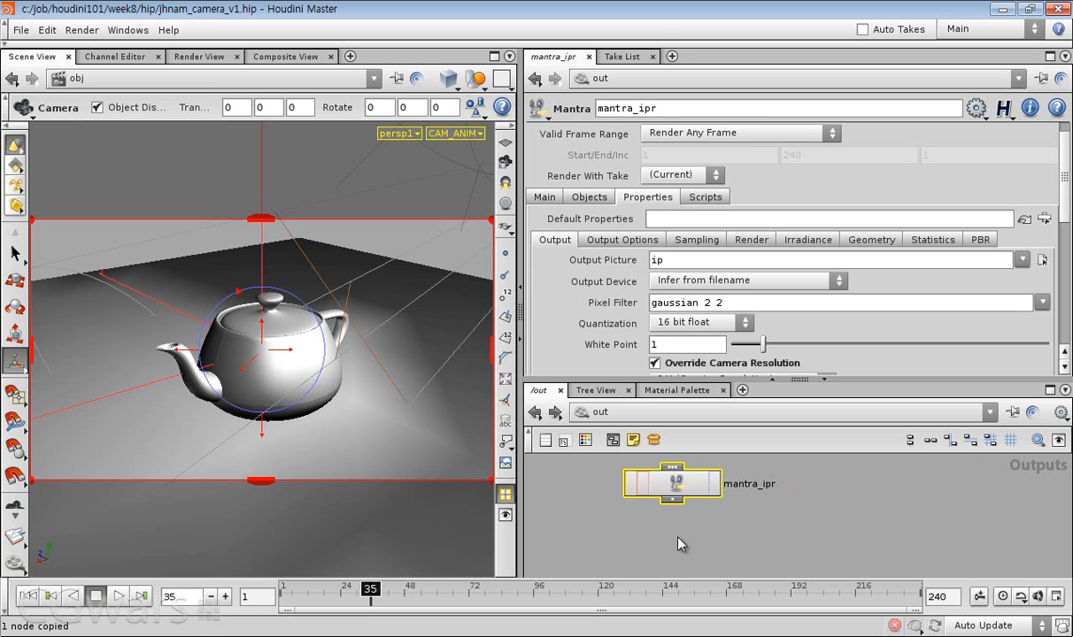
key("ctrl+v")
left_click_drag(761, 546, 672, 542)
double_click(767, 538)
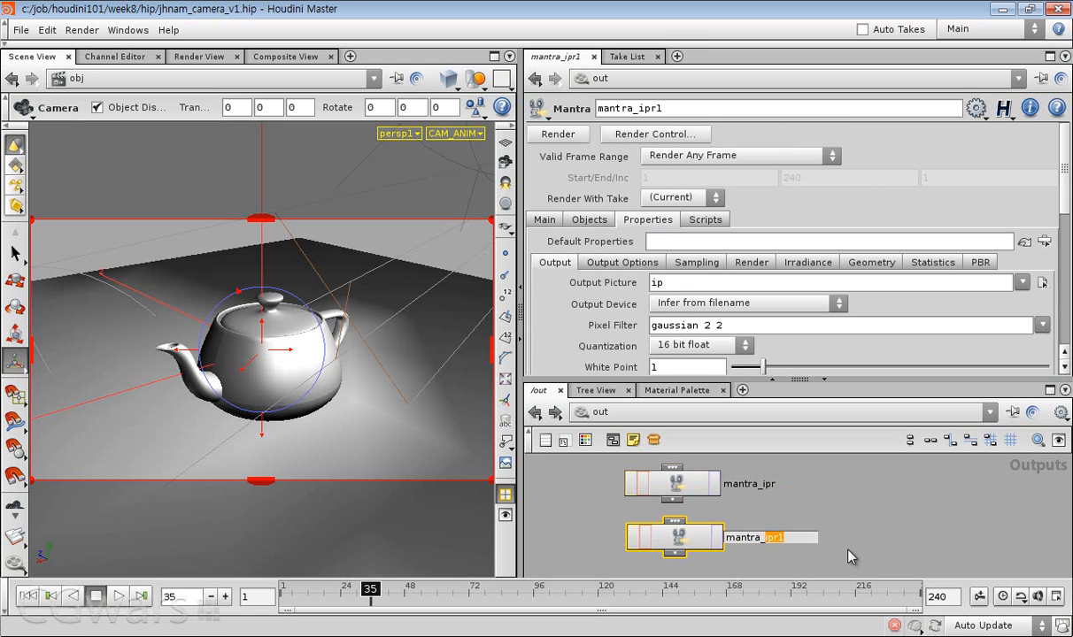
type("file")
key("Return")
left_click_drag(802, 507, 507, 605)
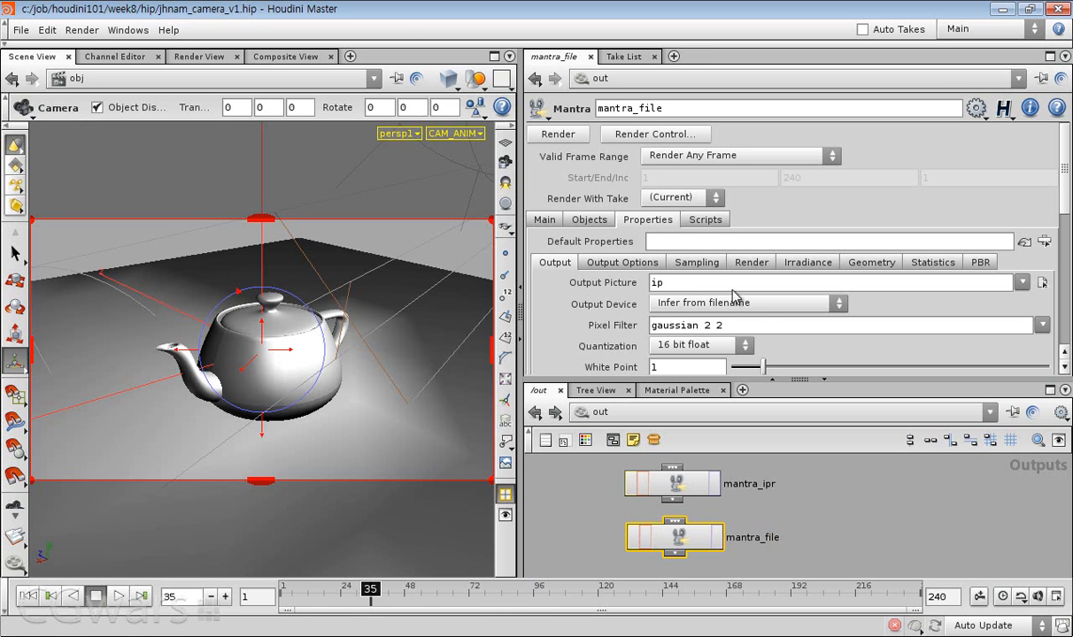
- Set mantra_file's output picture to test_render_v1.$F4.pic in the c:/job/houdini101/week8/render folder
left_click(1042, 282)
double_click(633, 121)
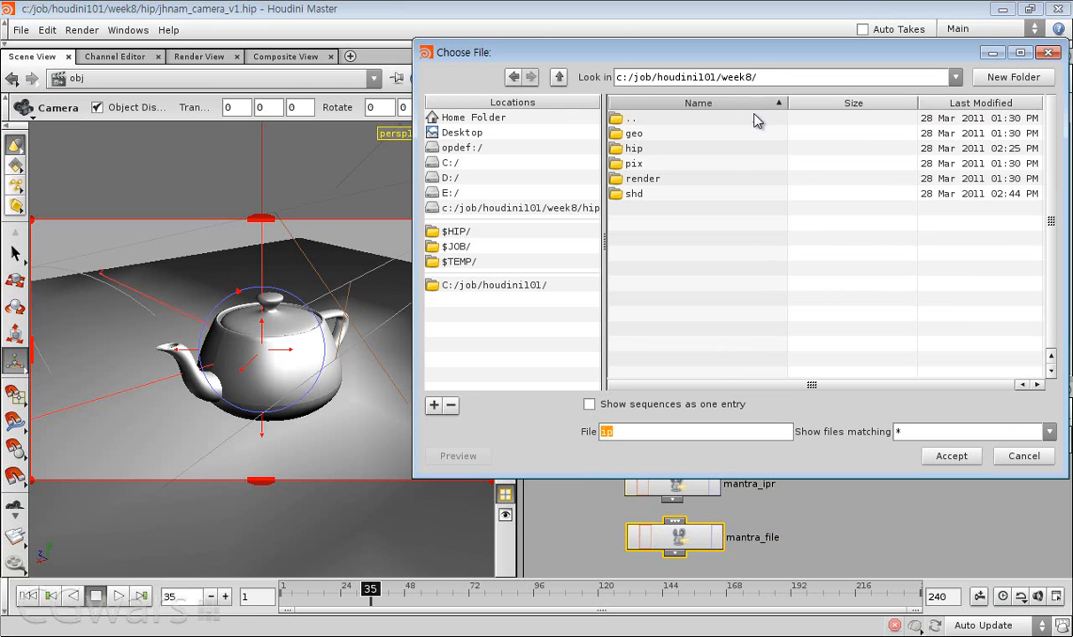
double_click(673, 179)
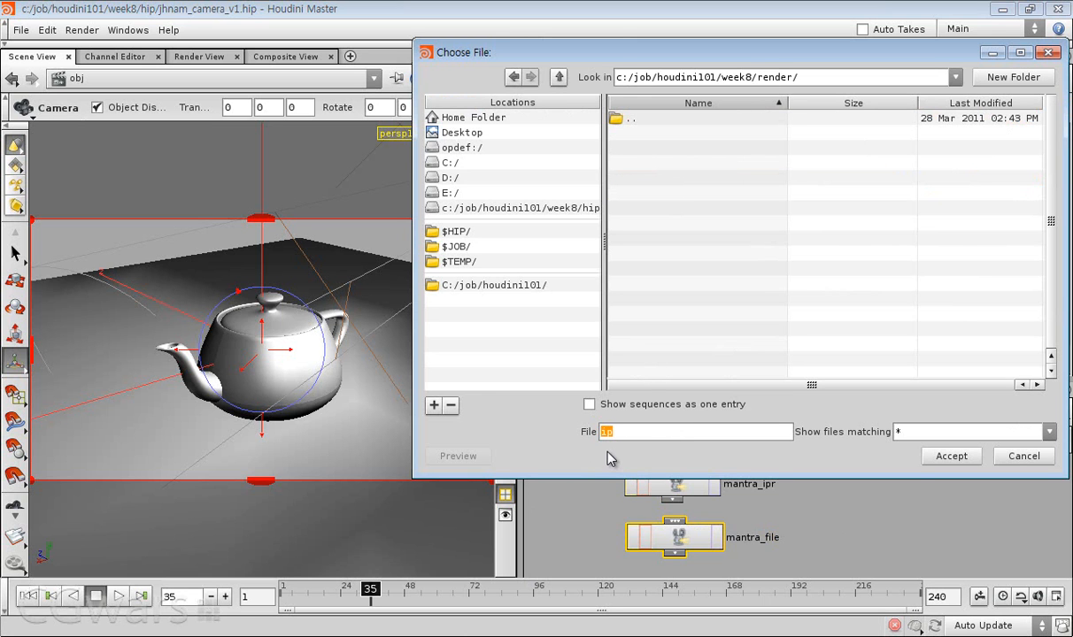
type("test_render_v1.")
key("Left")
type(".$F4.pic")
key("Return")
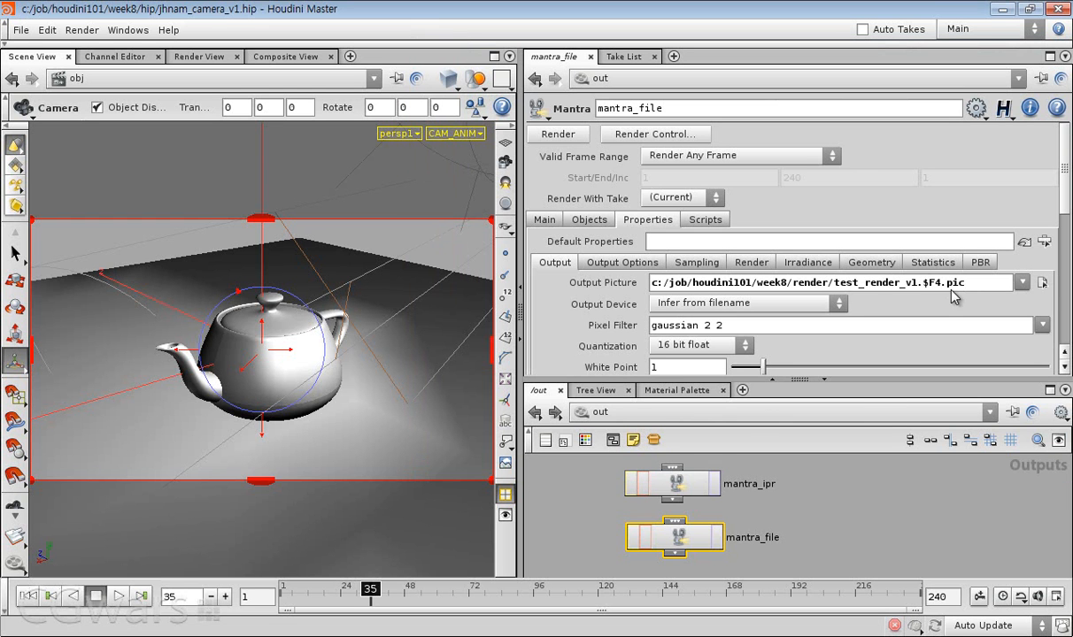
- Render the current frame to disk with mantra_file, and compare its settings with those of mantra_ipr
left_click(583, 136)
left_click(680, 482)
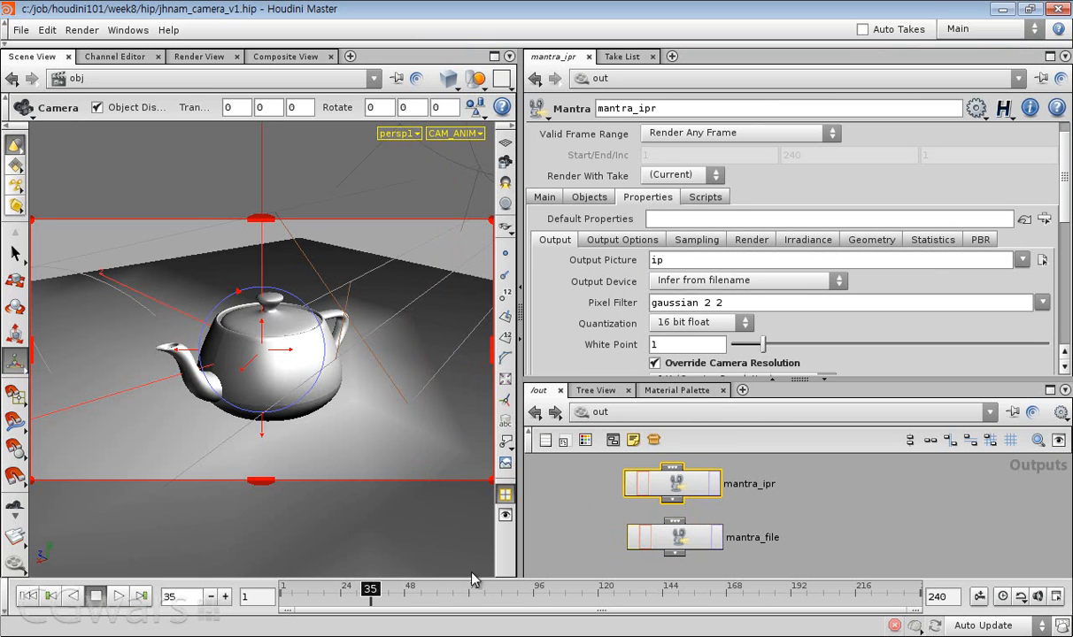
left_click_drag(880, 515, 561, 566)
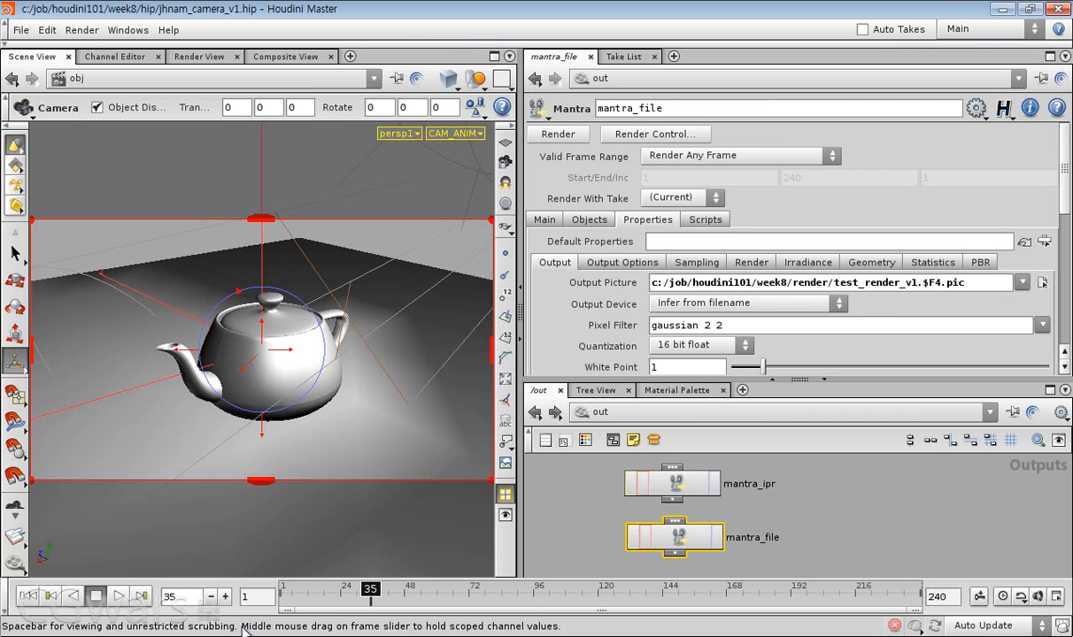
- Switch to Windows Explorer, browse to C:/job/houdini101/week8/render and select the rendered test_render_v1.0035 pic file
left_click(107, 632)
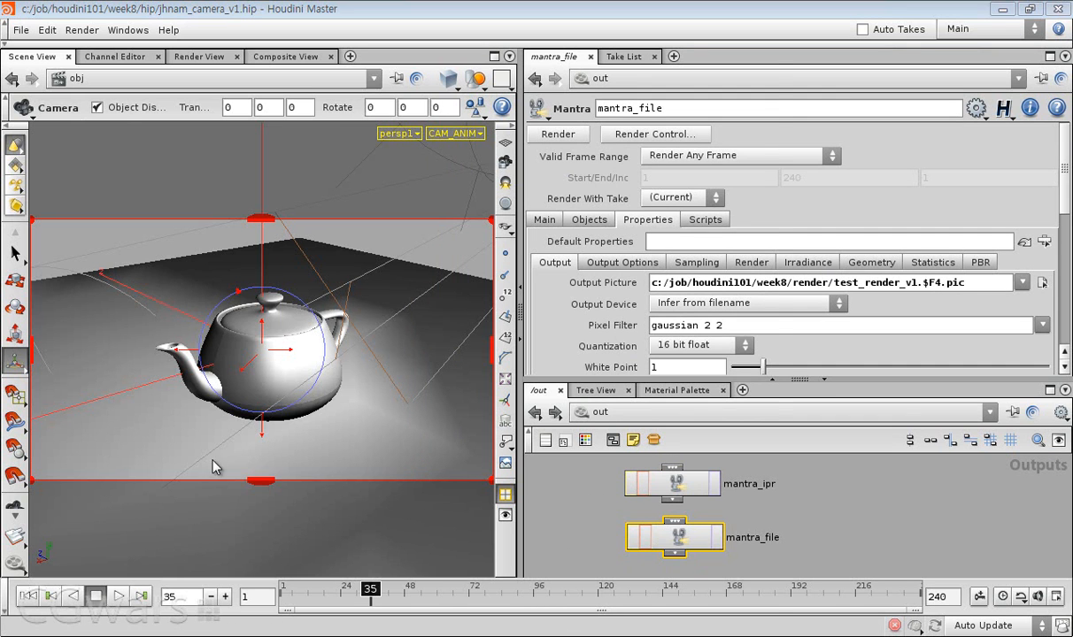
left_click(83, 370)
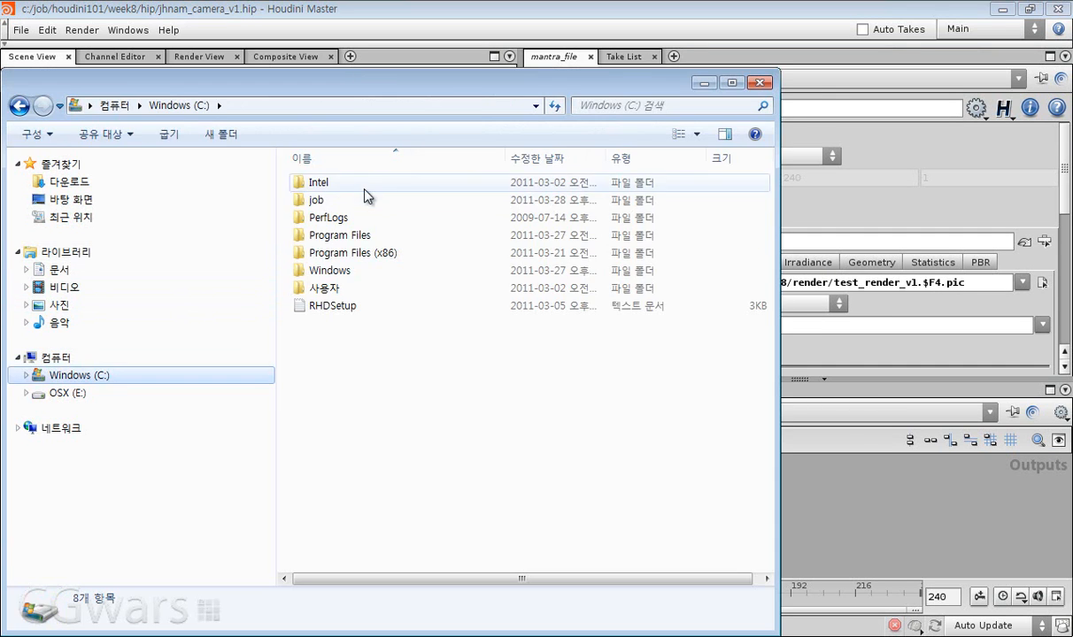
double_click(366, 199)
double_click(372, 181)
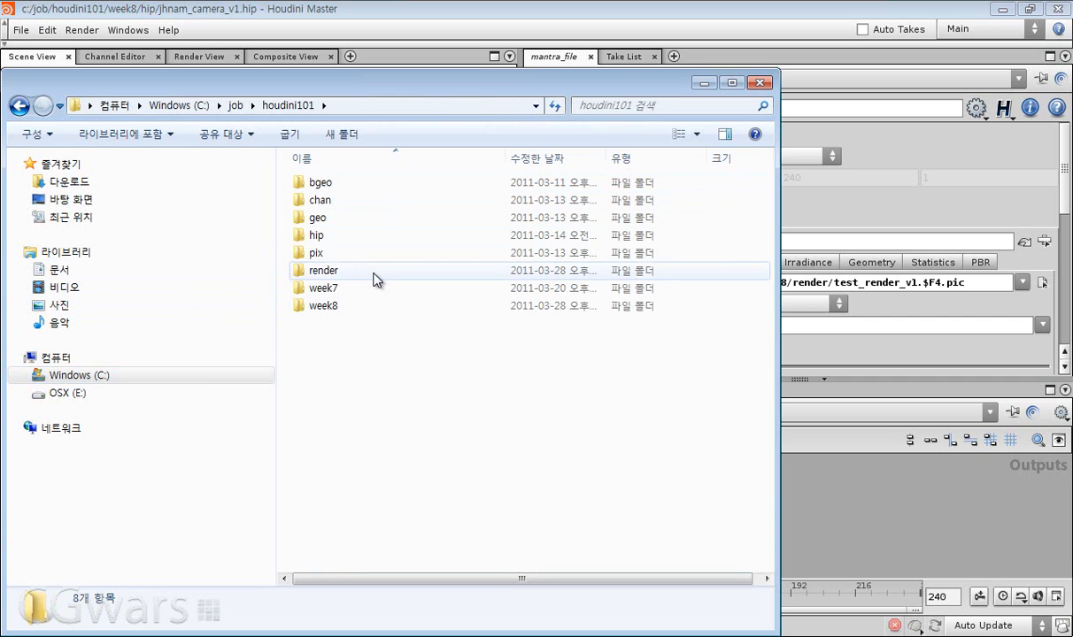
double_click(371, 306)
double_click(382, 237)
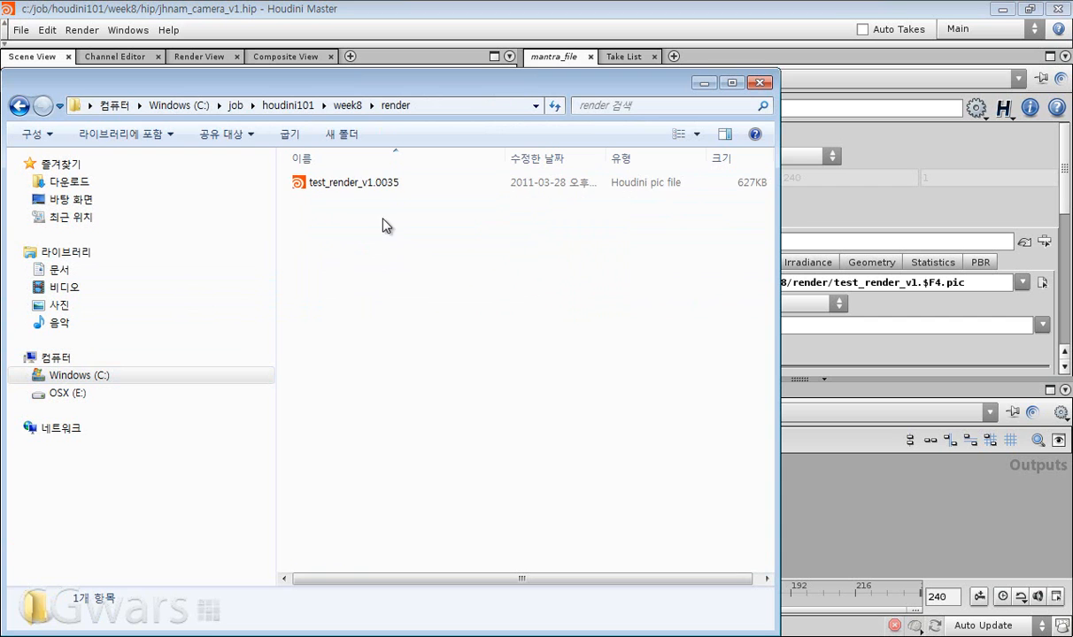
left_click(359, 183)
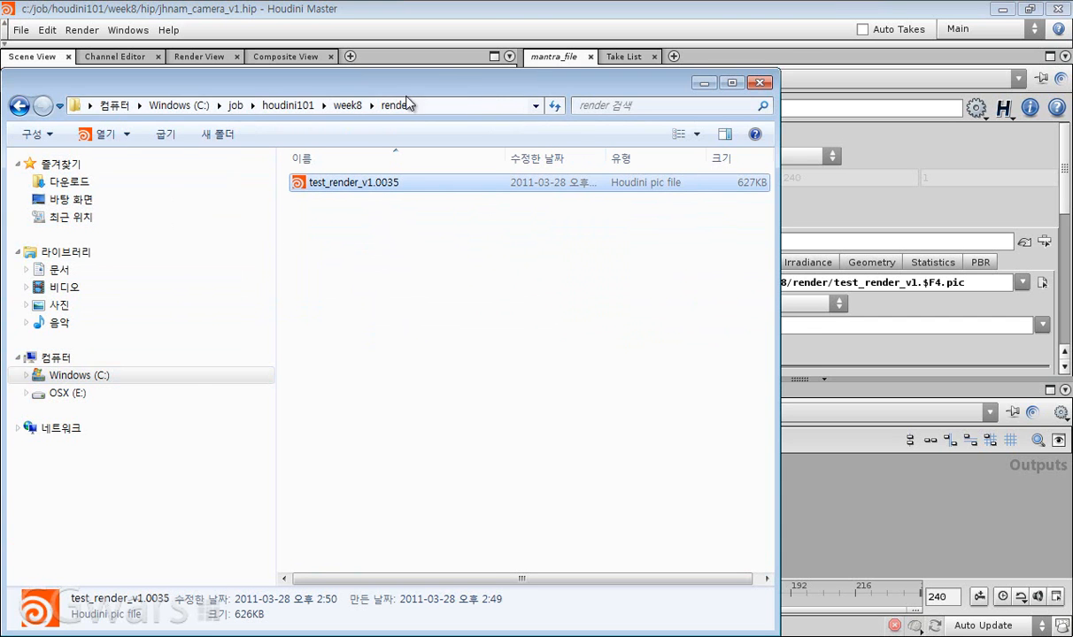
- Change the extension of mantra_file's output picture to jpg
double_click(954, 282)
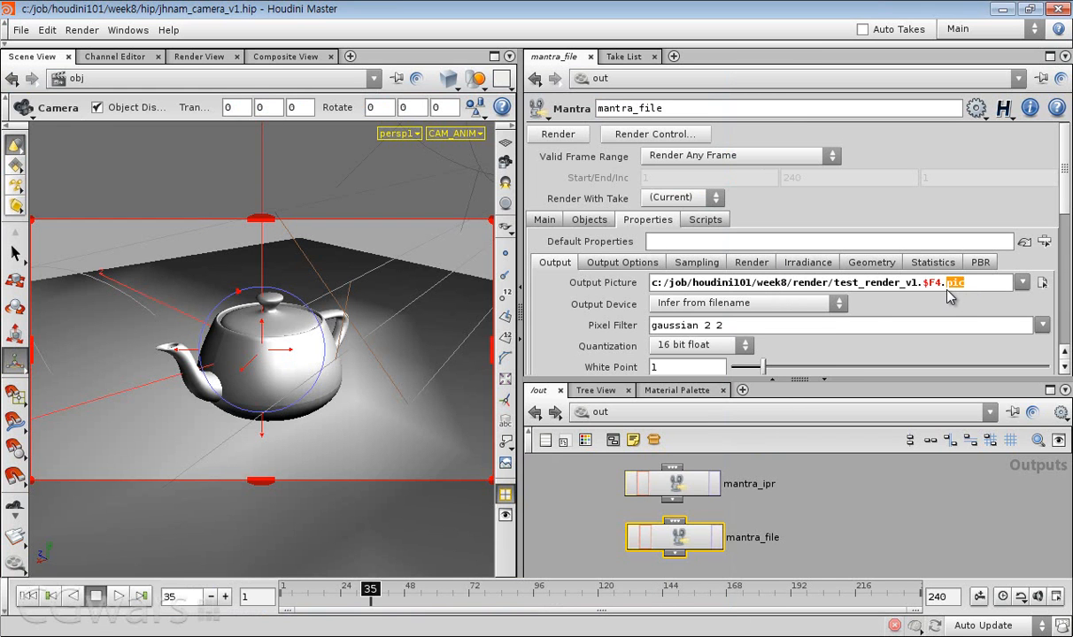
type("jpg")
- Switch to Windows Explorer, view the rendered test_render_v1.0035 JPEG in the photo viewer, and return to Houdini
left_click(281, 636)
left_click(282, 636)
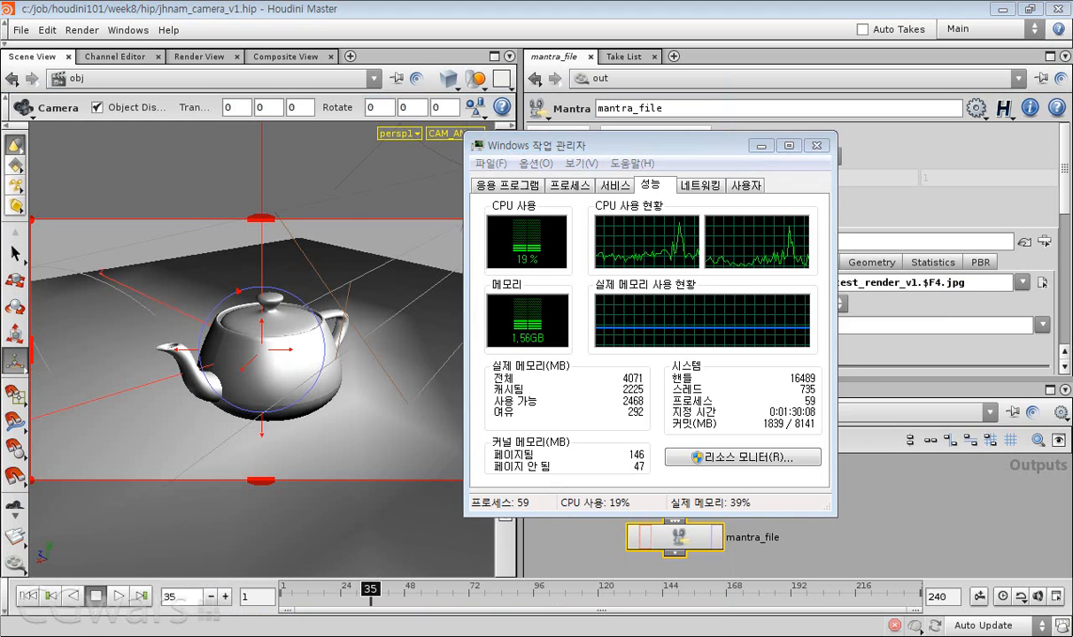
left_click(281, 636)
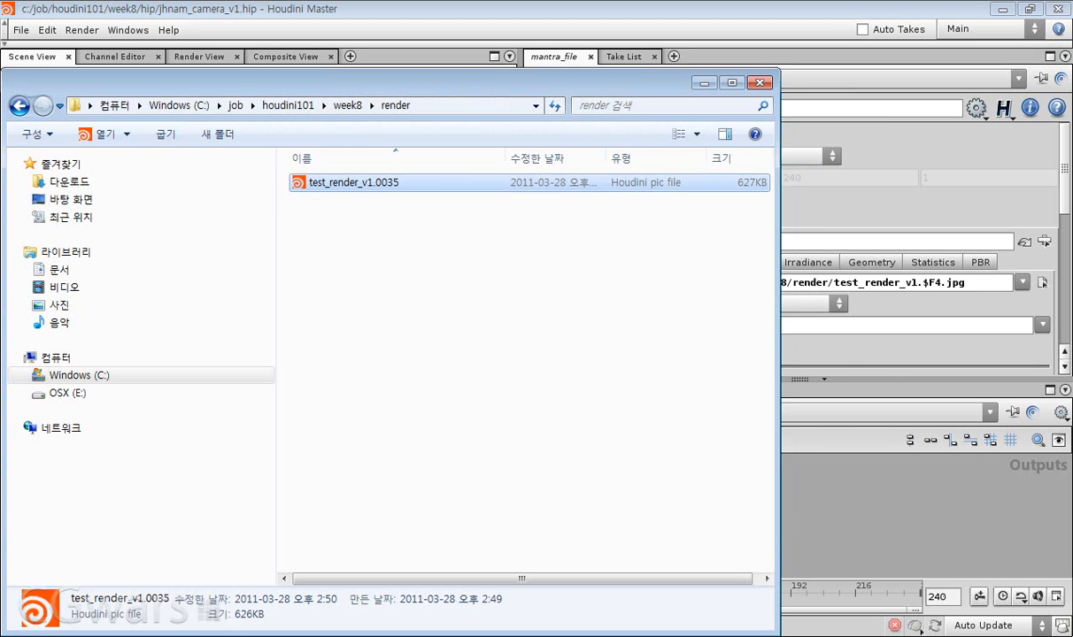
left_click(416, 282)
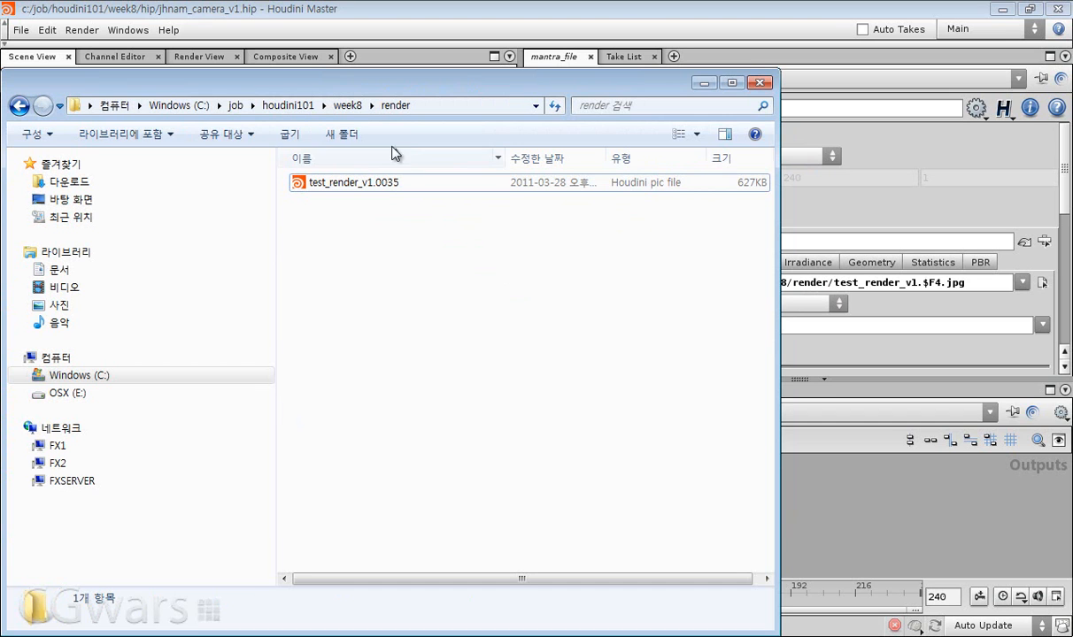
left_click(358, 186)
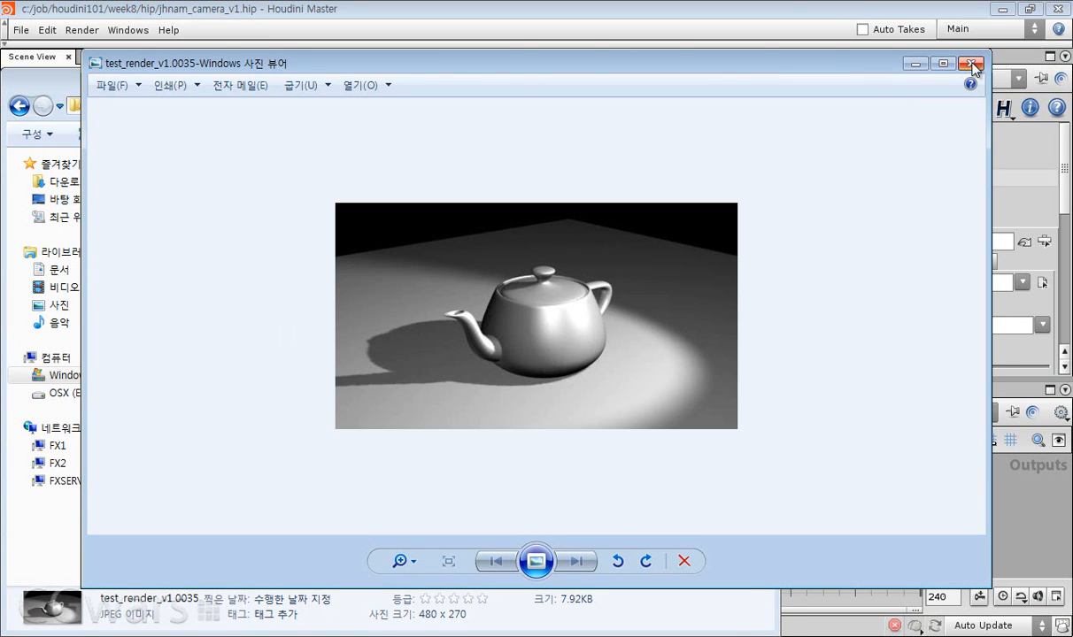
left_click(971, 64)
left_click(715, 506)
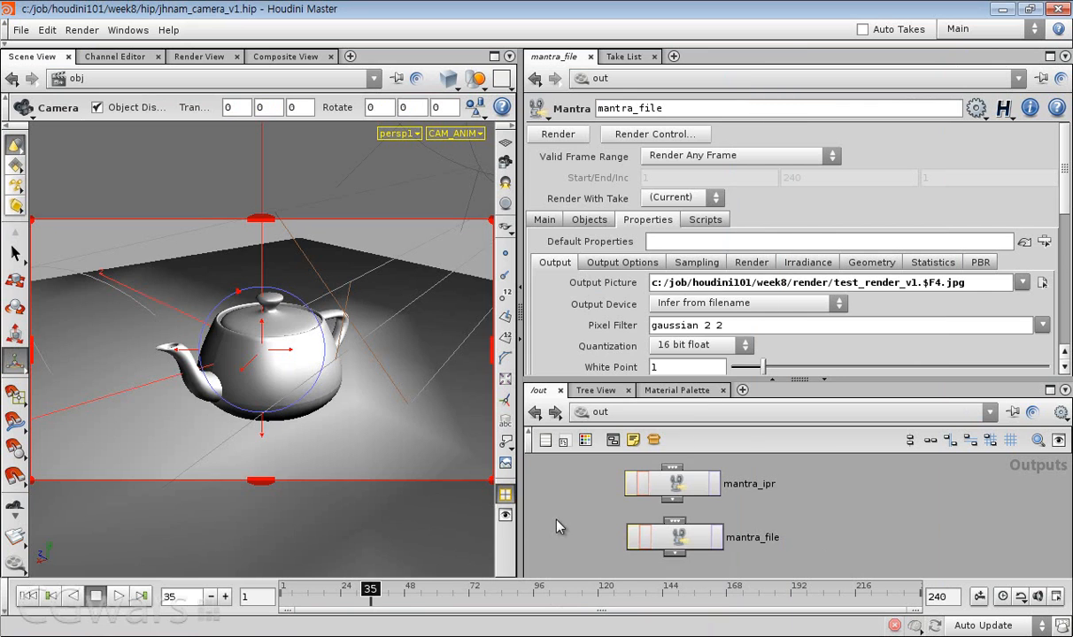
- Return to the obj network and look over the cwGlobals_v1_1 settings and the CAM_ANIM camera's view parameters
left_click(598, 388)
left_click(663, 434)
left_click_drag(675, 380, 713, 266)
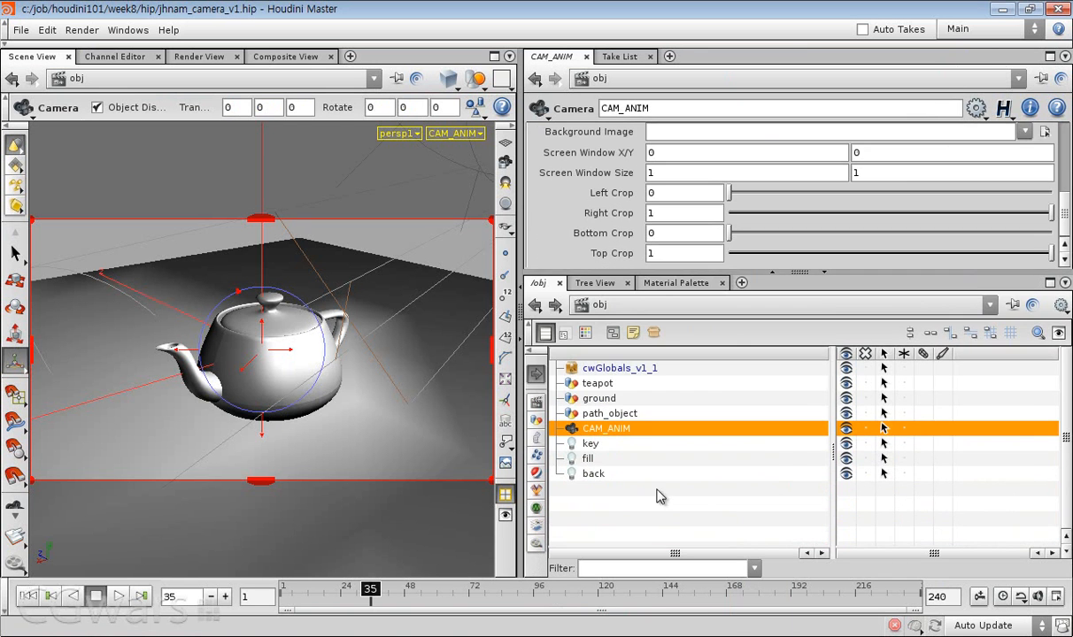
left_click(638, 513)
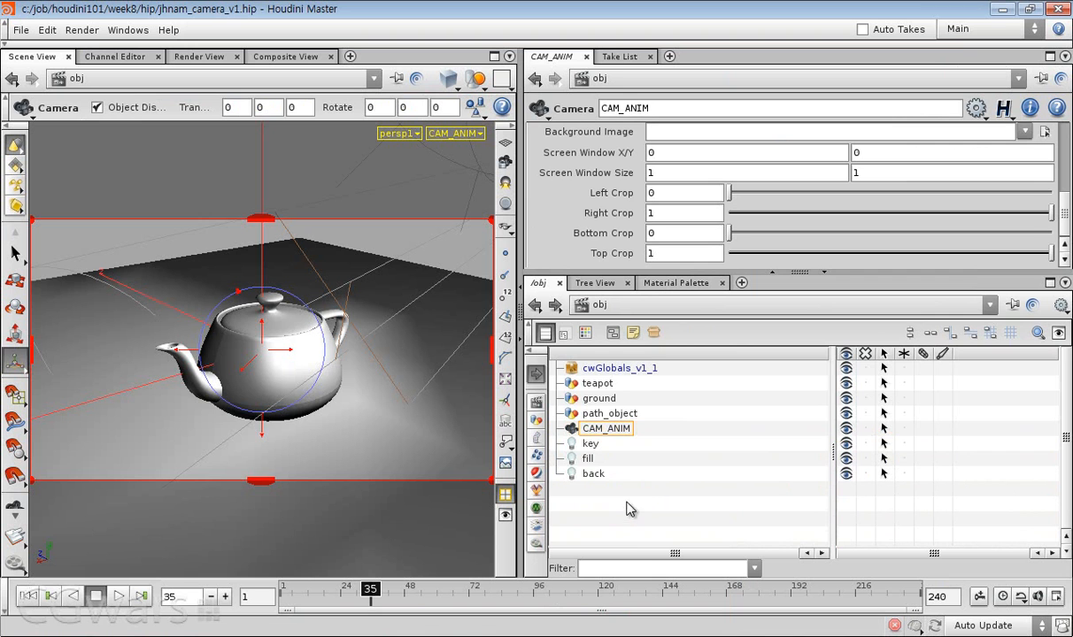
left_click(635, 371)
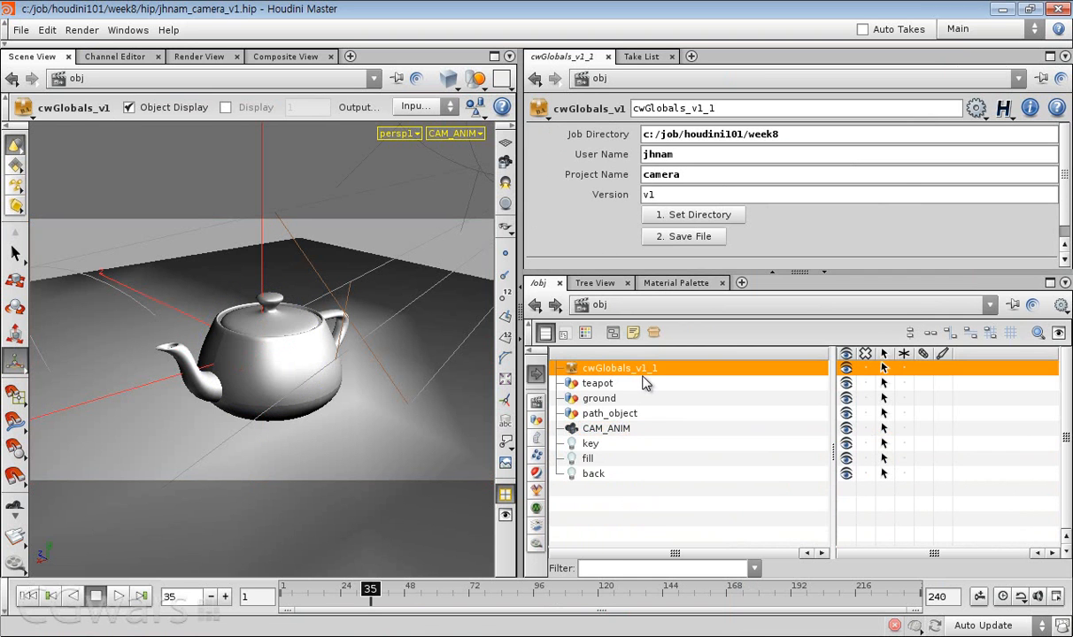
left_click(649, 432)
left_click_drag(662, 271, 666, 315)
scroll(682, 293, "up", 5)
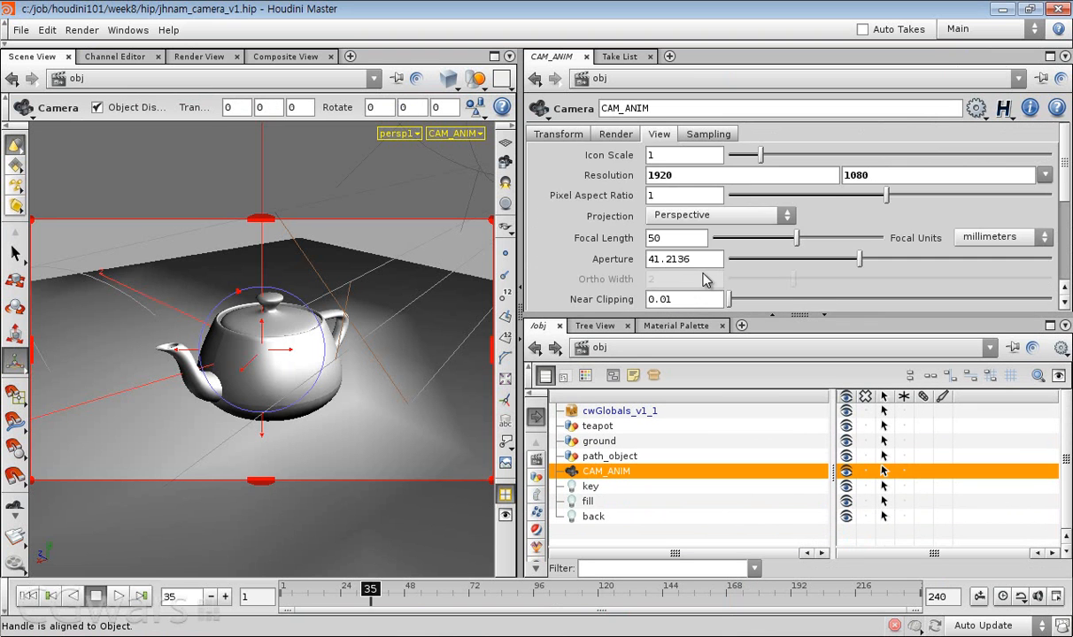
- Examine the CAM_ANIM camera's path settings, the scene layout and the parameters of the back light, path_object, ground, teapot and key light
left_click(551, 135)
scroll(639, 203, "down", 2)
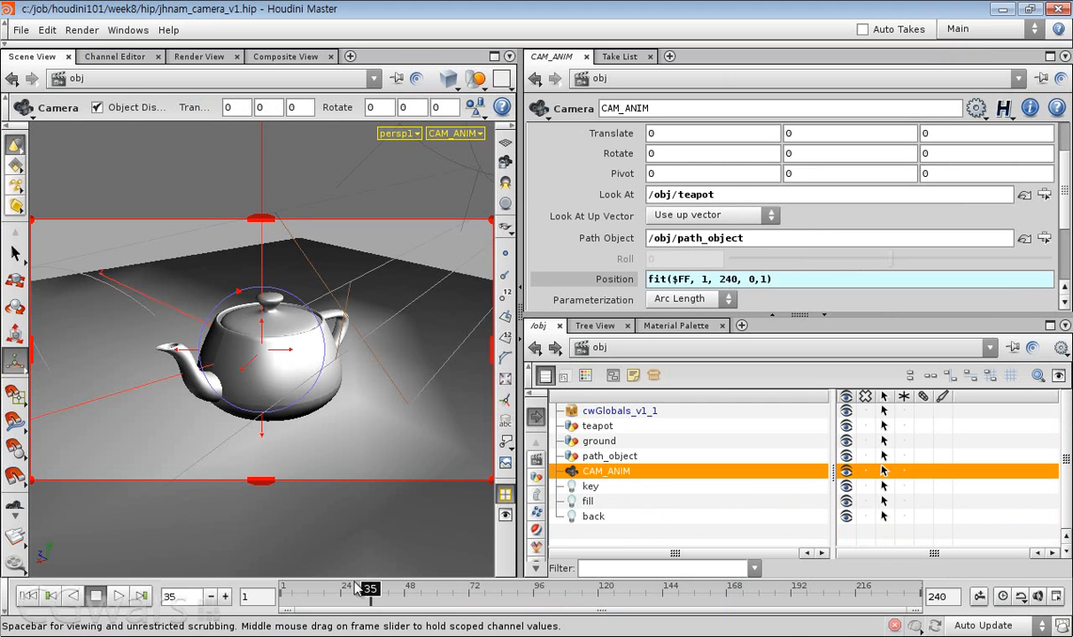
right_click_drag(329, 422, 152, 450, "alt")
left_click_drag(331, 450, 391, 455, "alt")
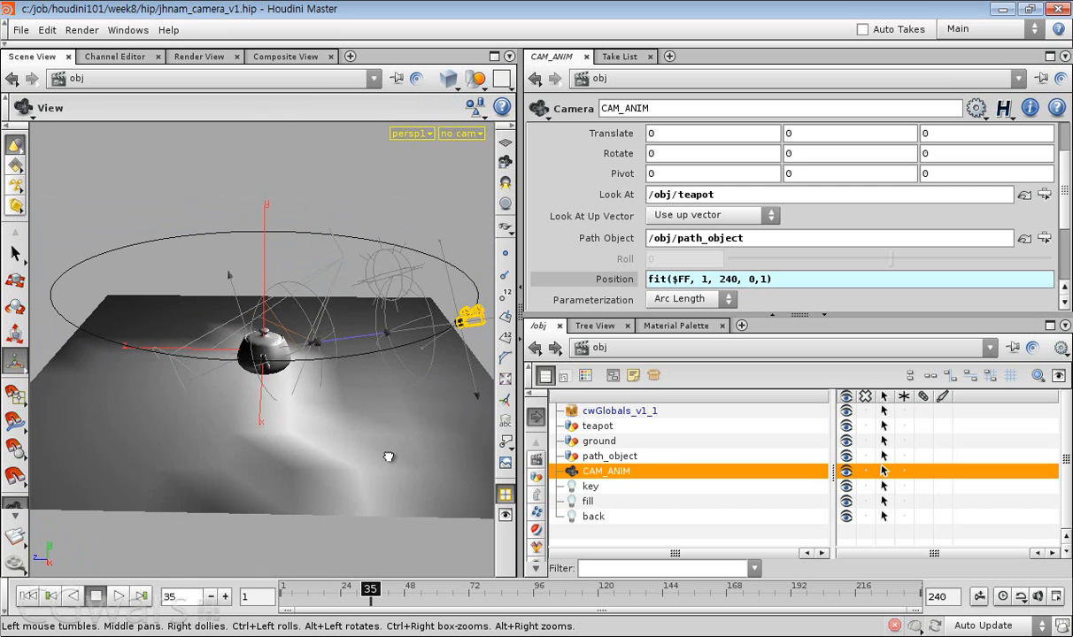
left_click(593, 517)
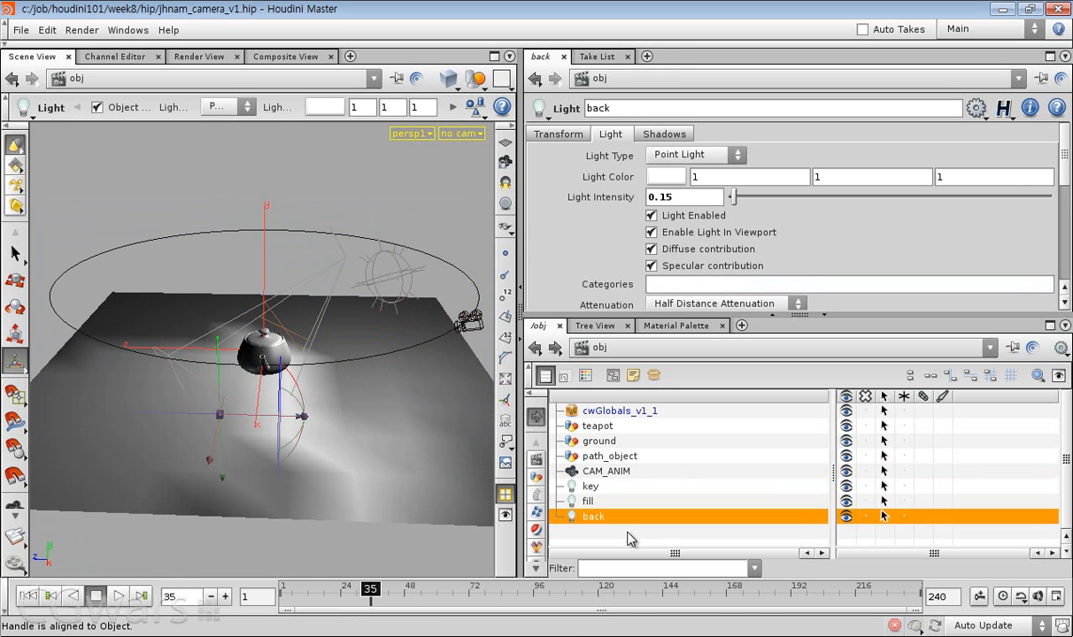
left_click(606, 457)
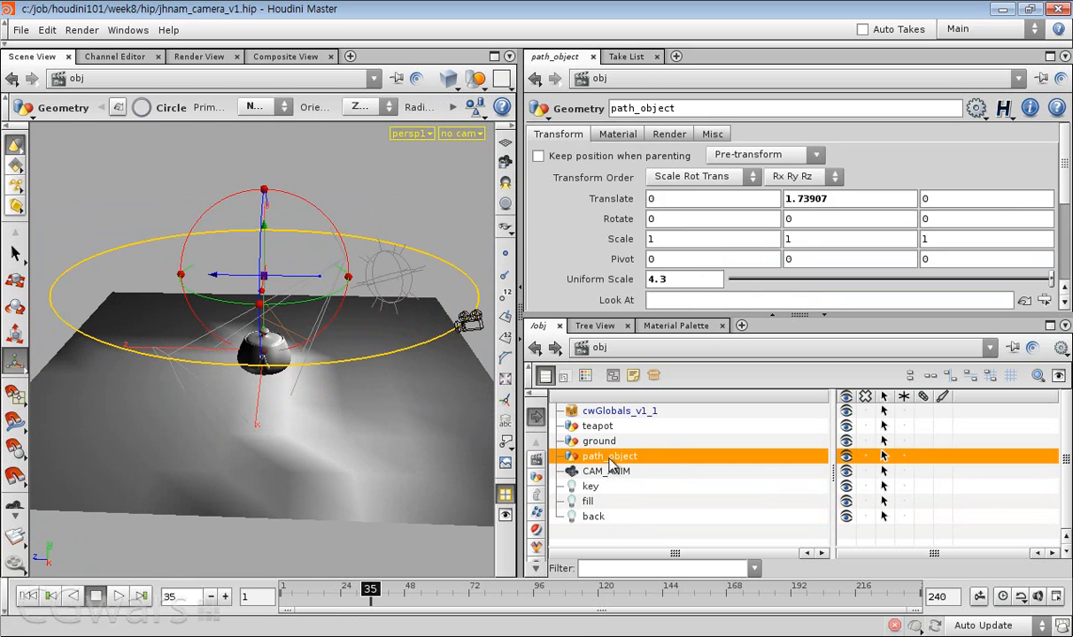
left_click(593, 440)
left_click(597, 426)
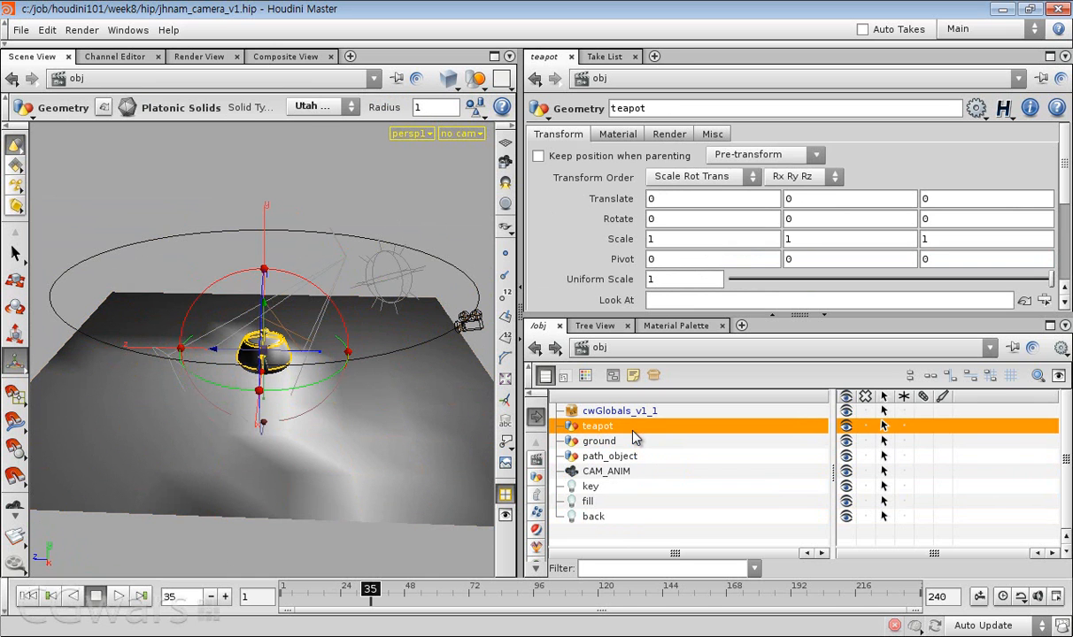
left_click(605, 472)
left_click(591, 486)
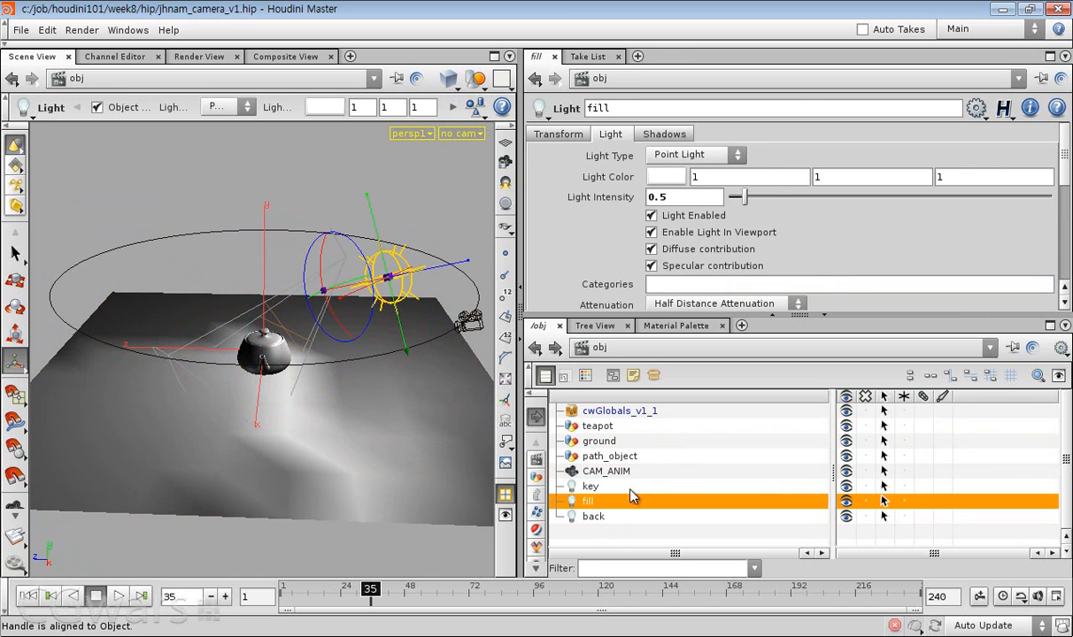
- Examine the key light's shadow and depth map options and browse its shadow map folder c:/job/houdini101/week8/shd/
left_click(664, 134)
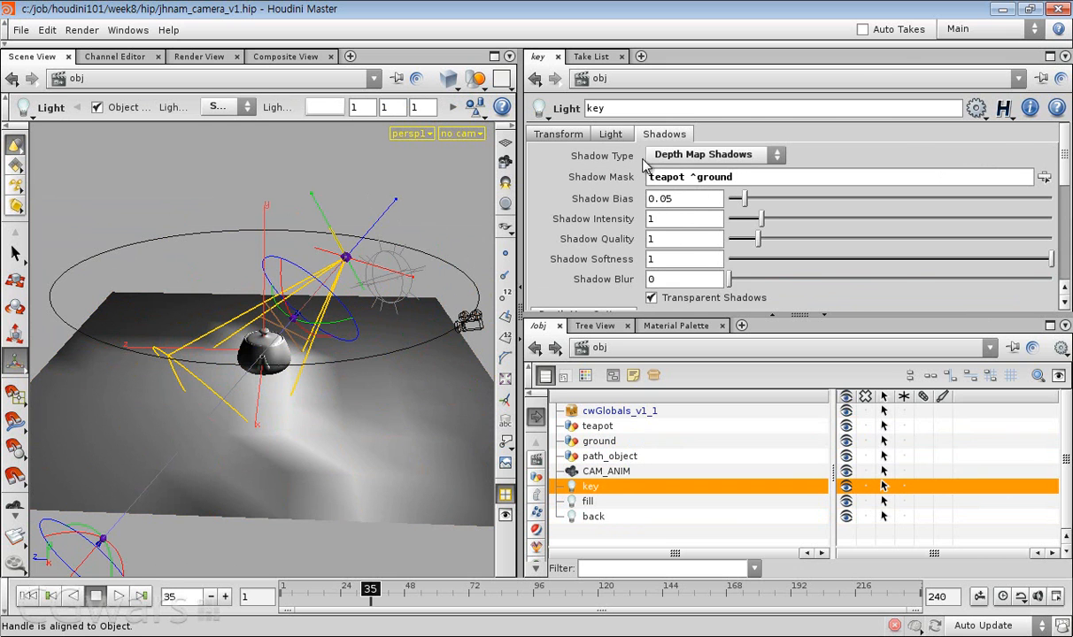
scroll(638, 186, "down", 4)
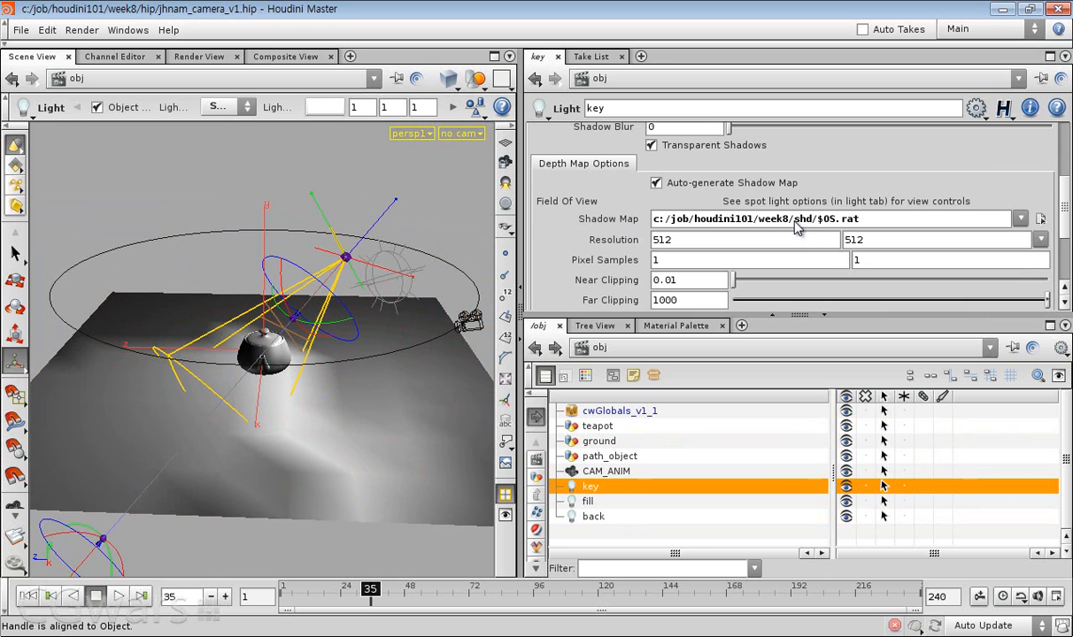
left_click(1020, 220)
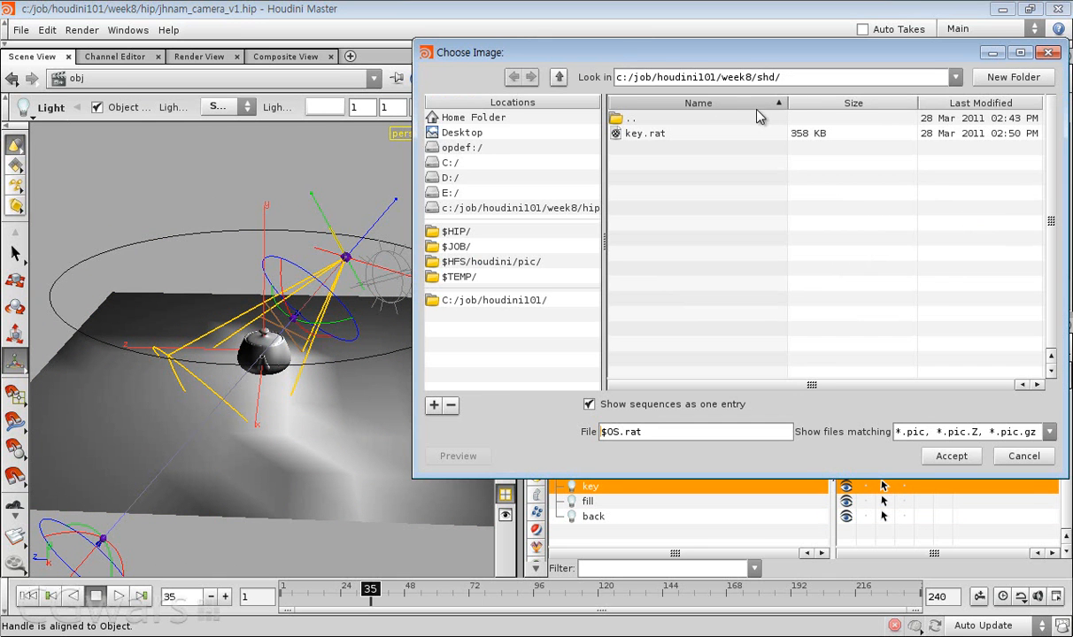
left_click(1024, 457)
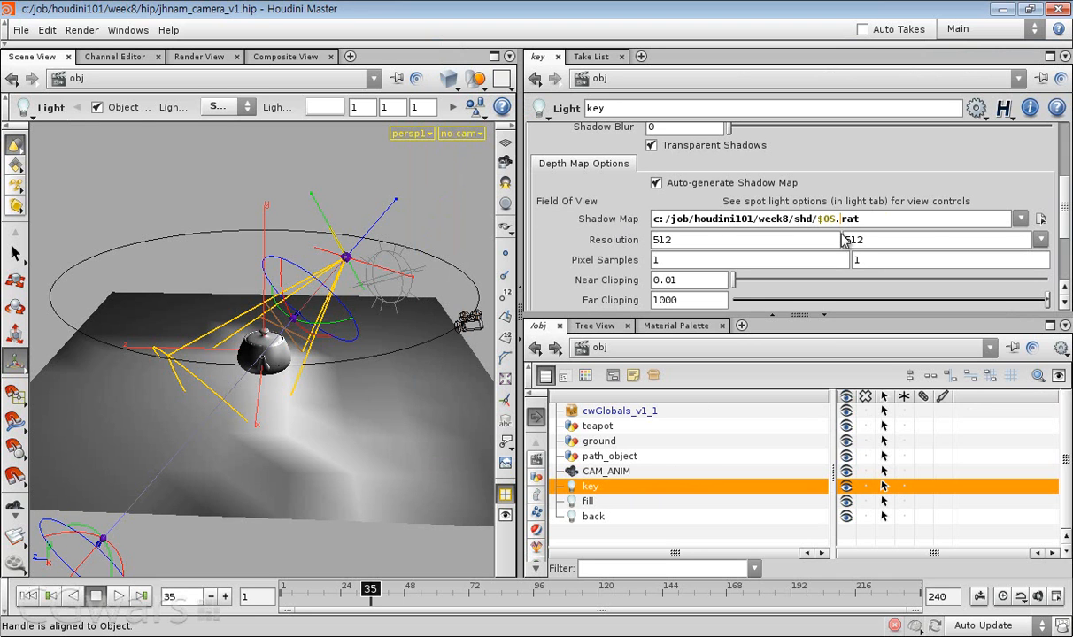
- Add a padded frame number to the key light's shadow map path, making it c:/job/houdini101/week8/shd/$OS.$F4.rat
left_click(627, 227)
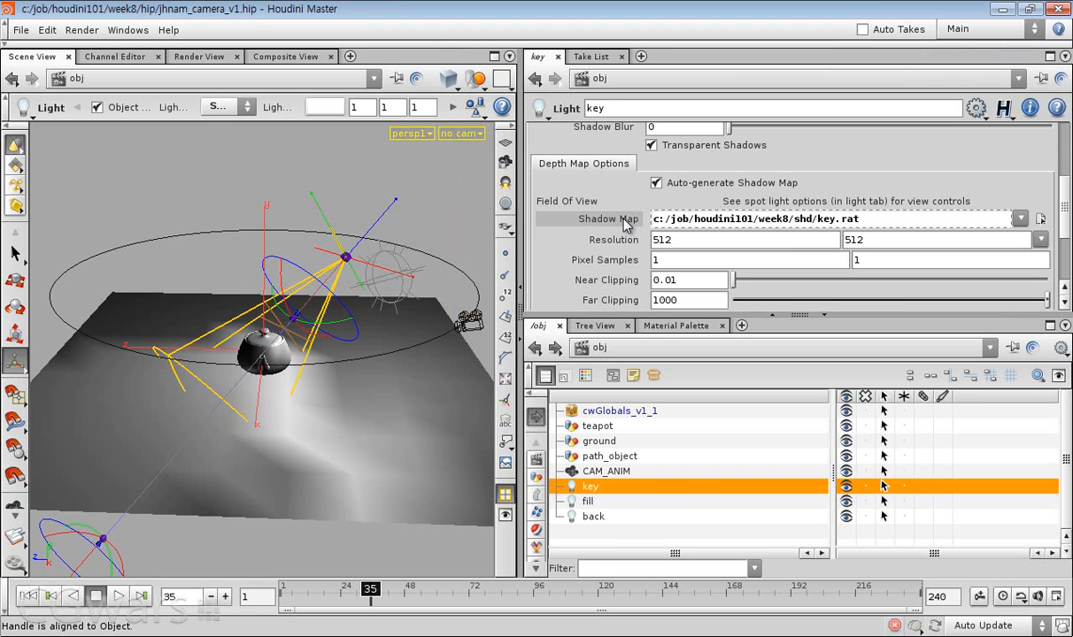
left_click(622, 220)
left_click(622, 219)
left_click(634, 219)
left_click(840, 222)
type("$F4/")
key("BackSpace")
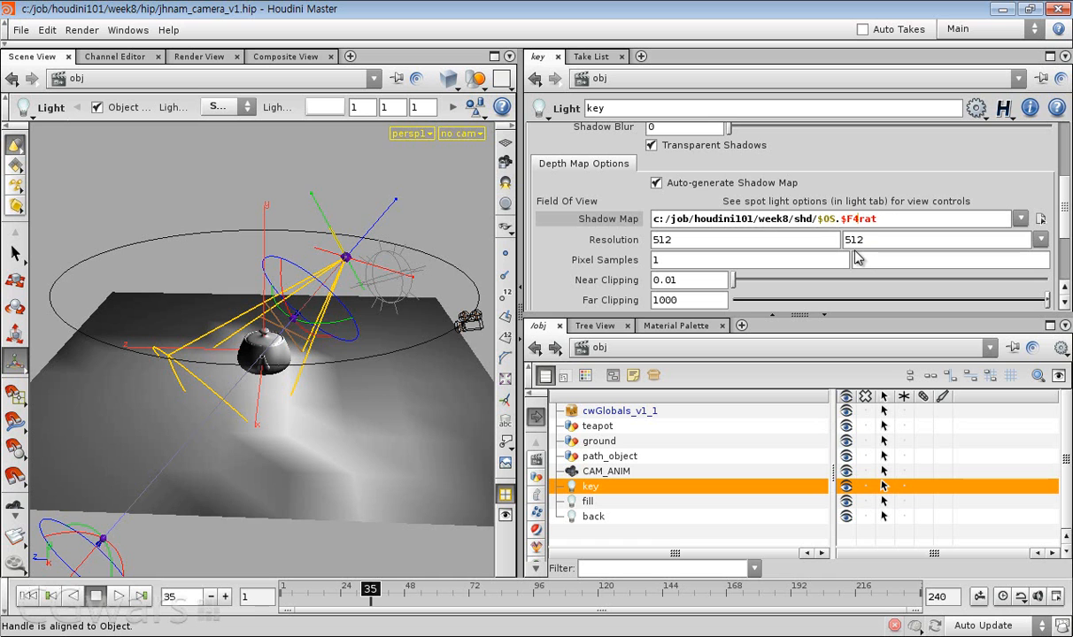
left_click(592, 222)
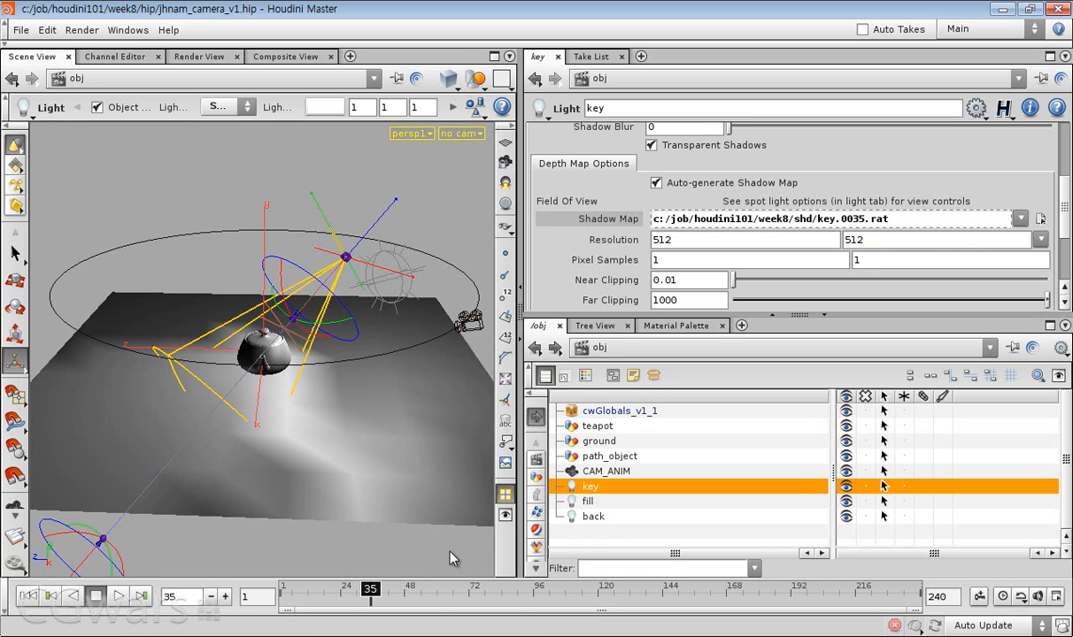
left_click(628, 221)
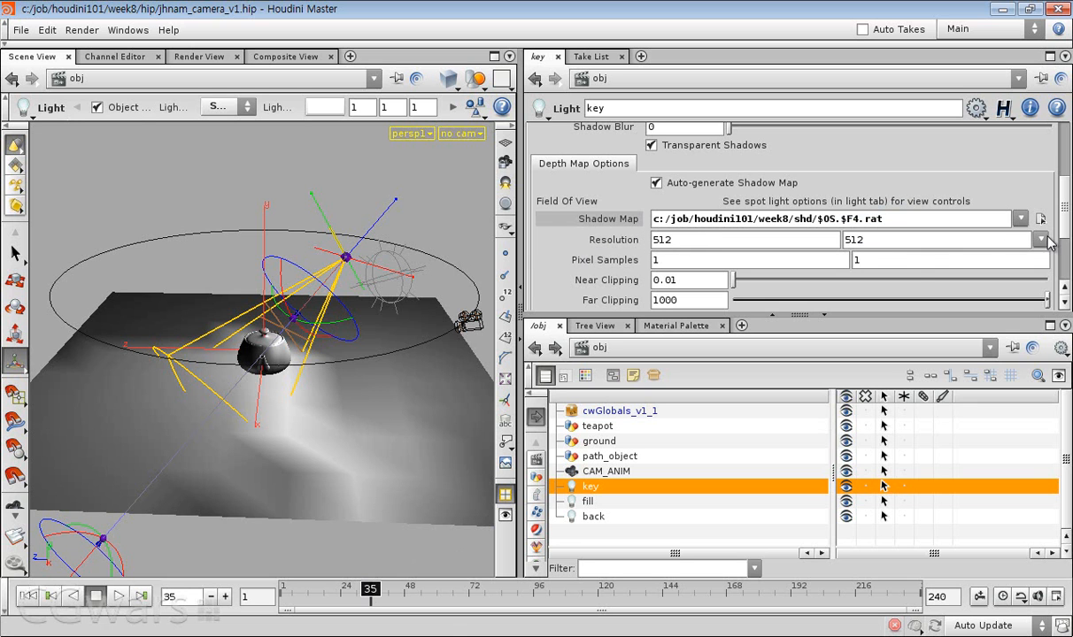
- Review the key light's shadow resolution and transform settings, and scrub the timeline to frame 1
left_click(1041, 239)
left_click(636, 234)
scroll(657, 248, "up", 8)
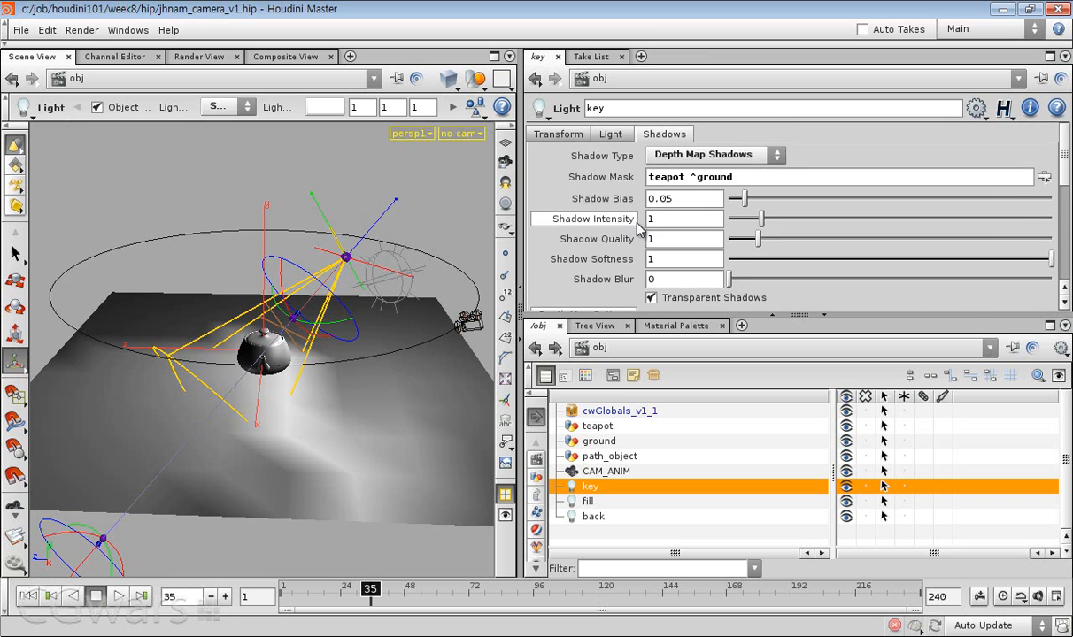
left_click(580, 133)
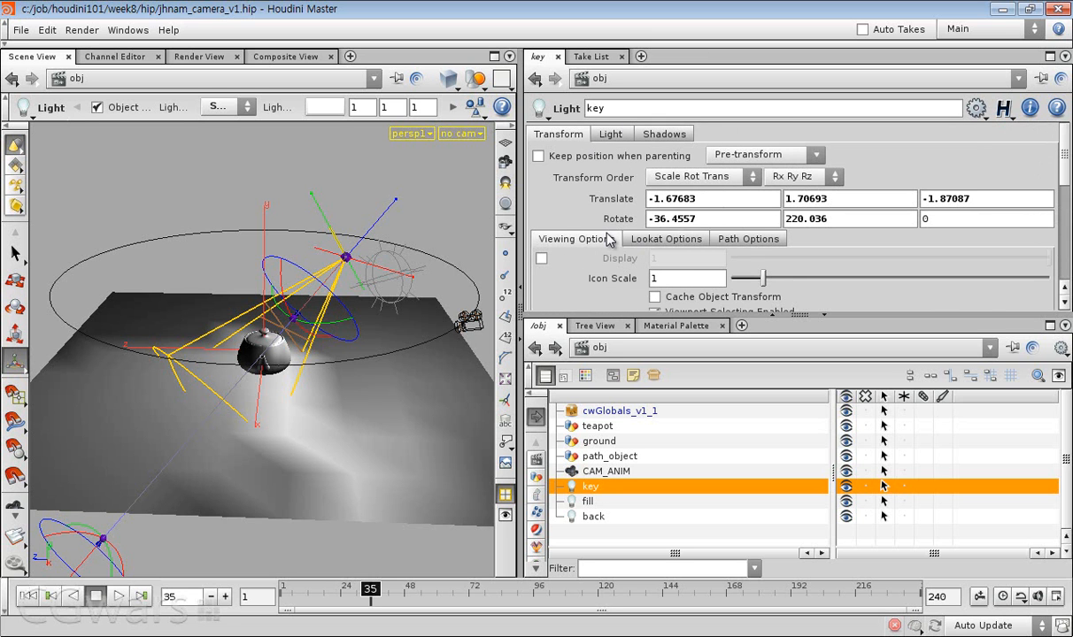
left_click_drag(308, 593, 273, 540)
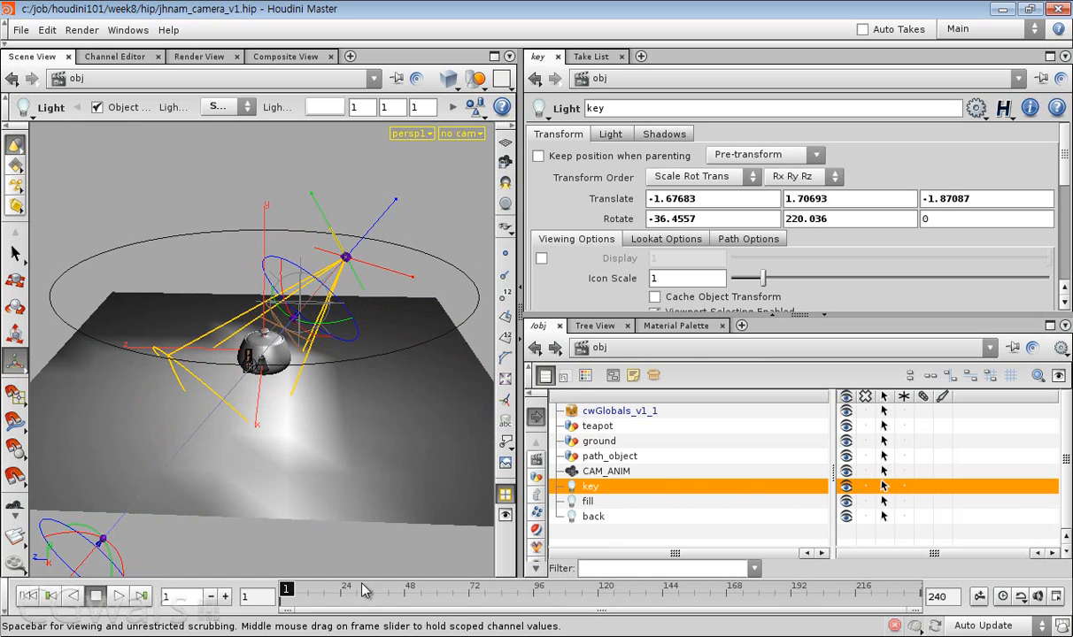
- Go to the out network and set mantra_file's valid frame range to Render Frame Range
left_click(592, 347)
left_click(676, 418)
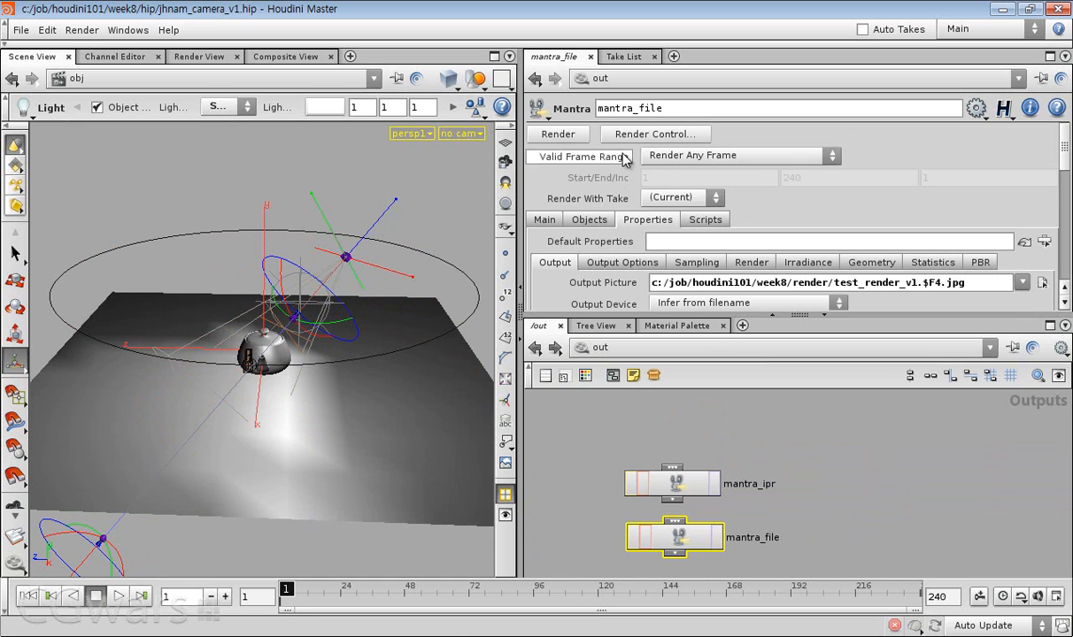
left_click(666, 157)
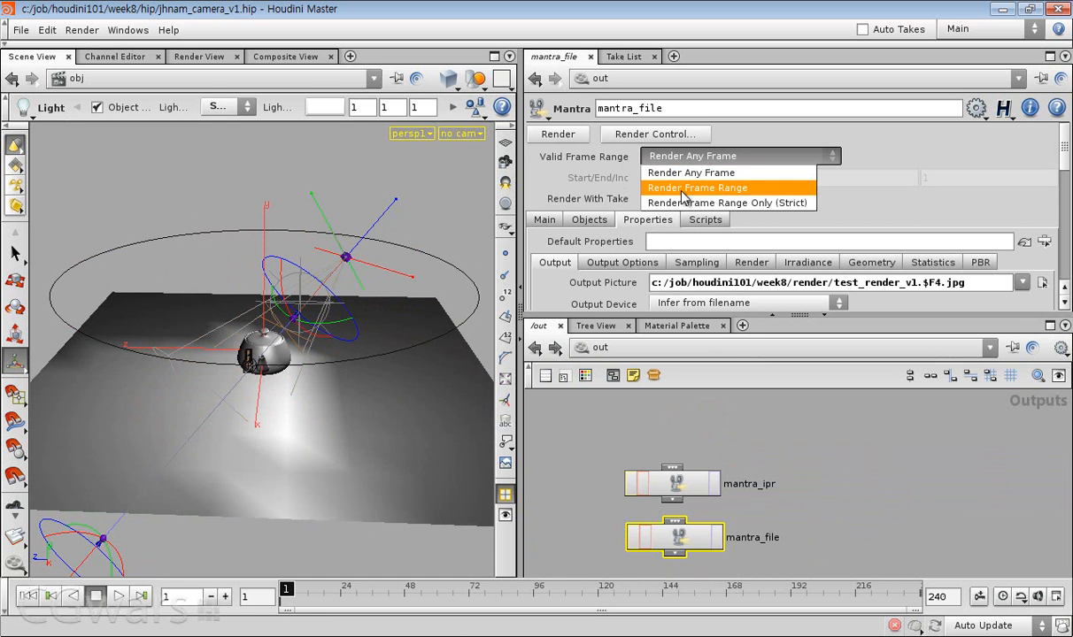
left_click(681, 189)
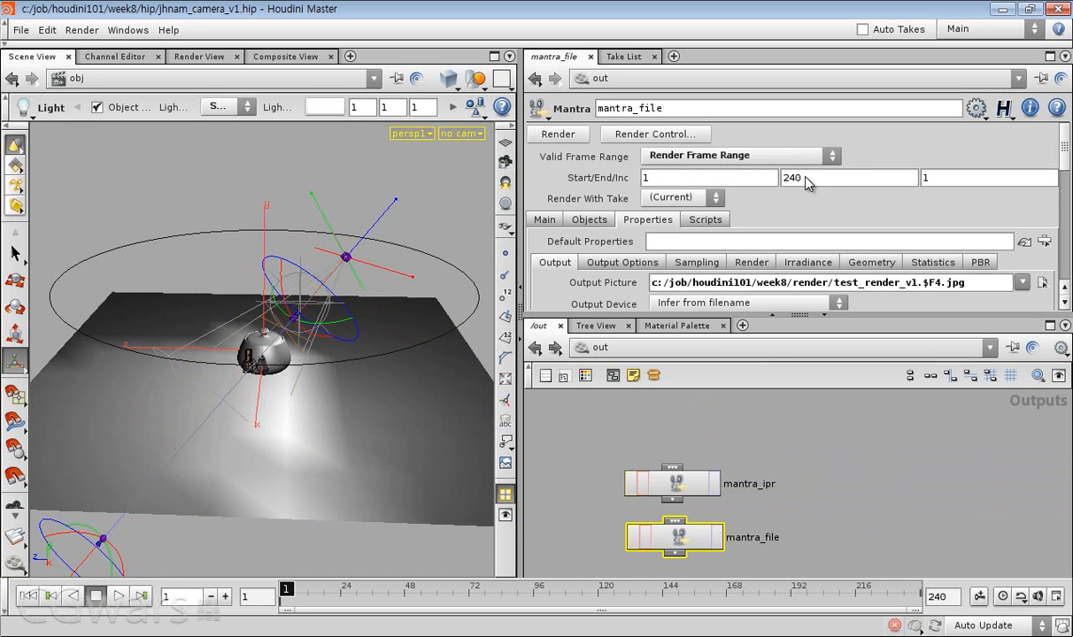
left_click(696, 426)
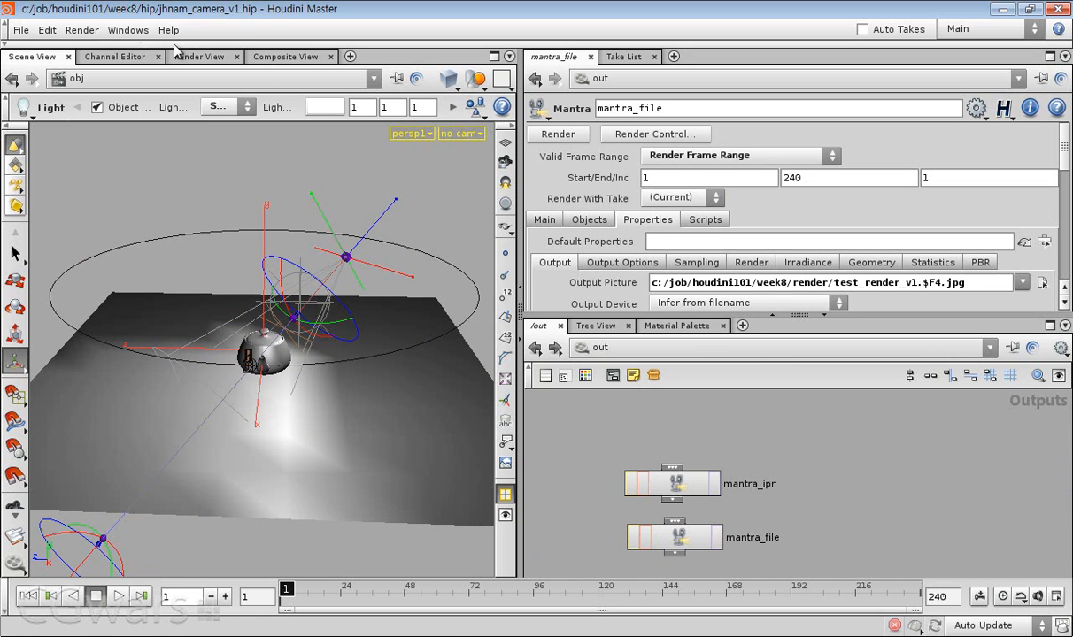
- Define the scene variables FS with value 1 and FE with value 240
left_click(128, 30)
left_click(23, 32)
mouse_move(44, 32)
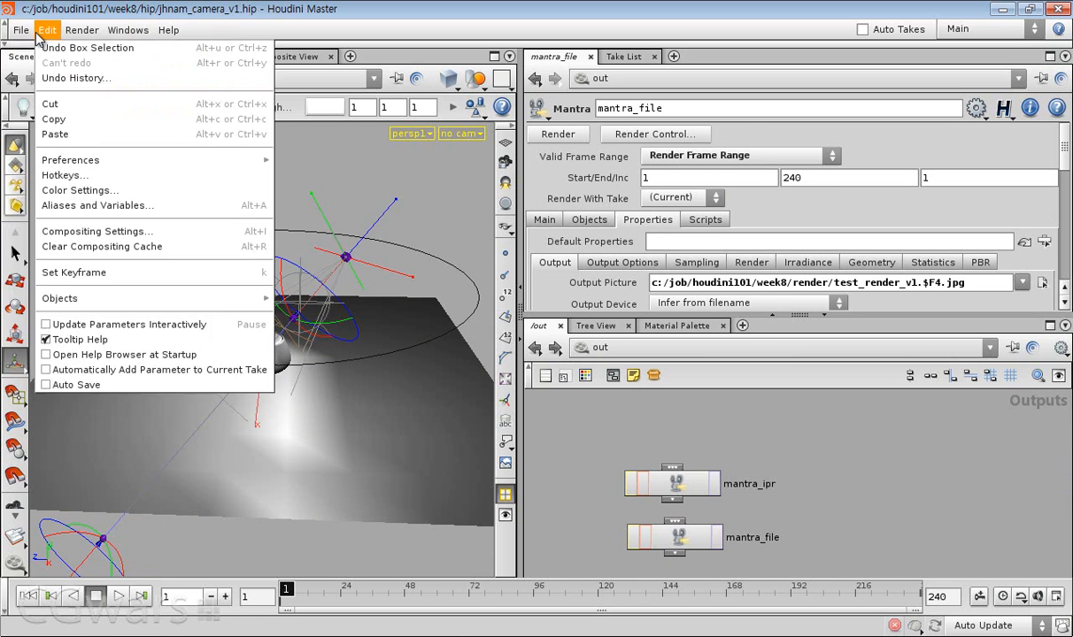
left_click(138, 204)
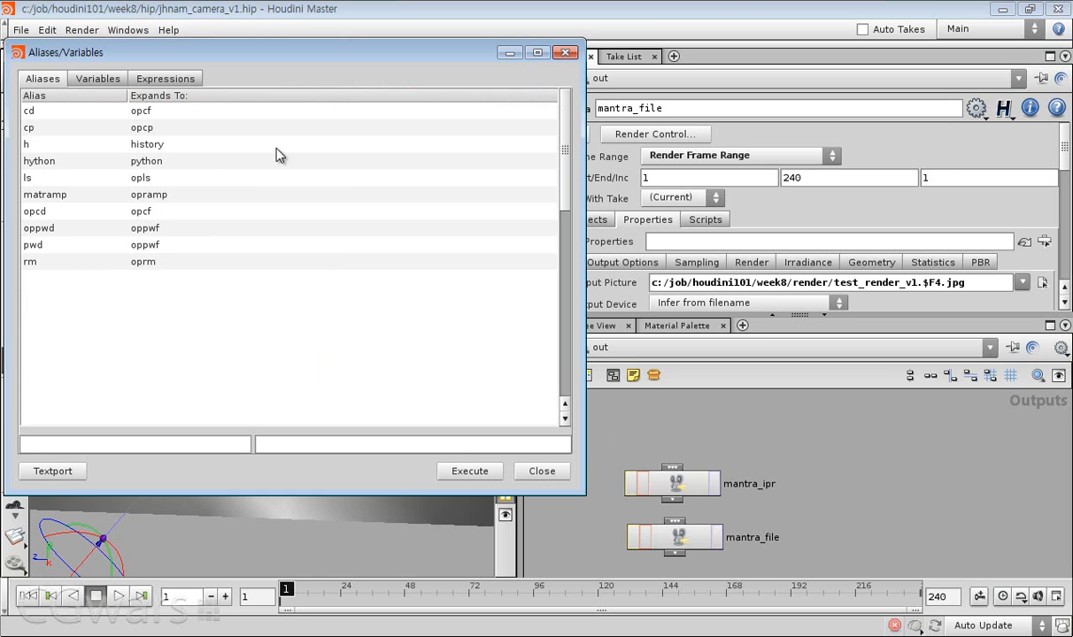
left_click(97, 78)
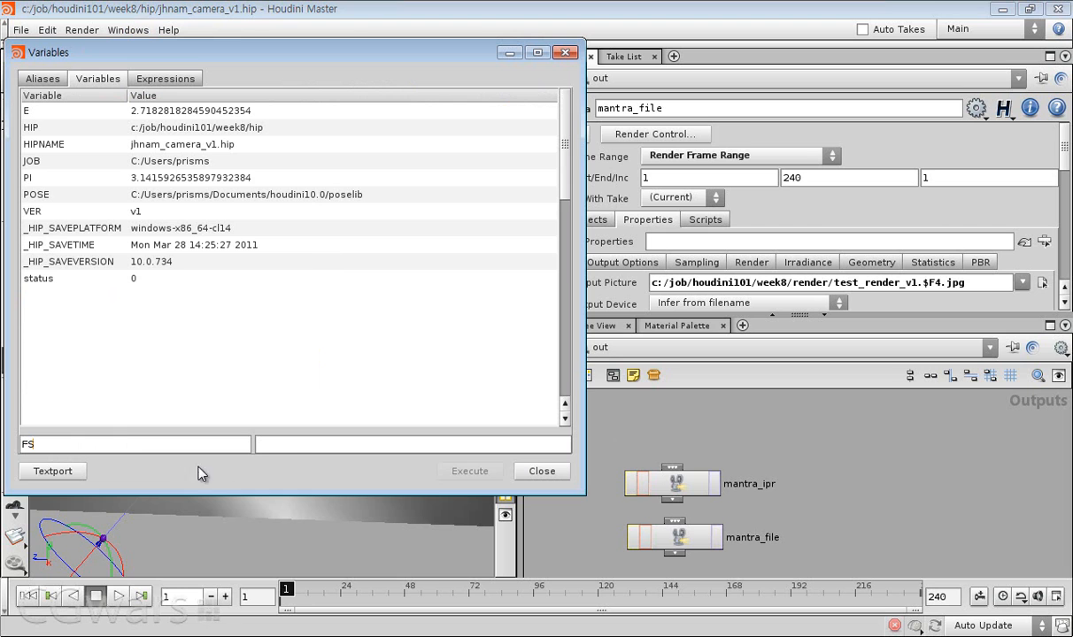
key("Return")
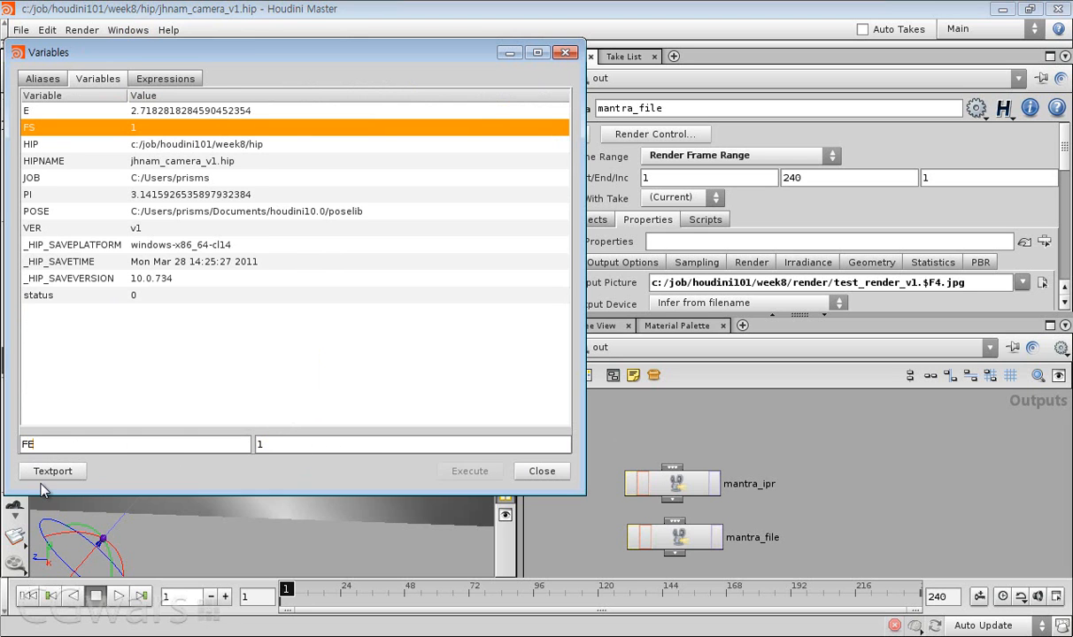
type("E240")
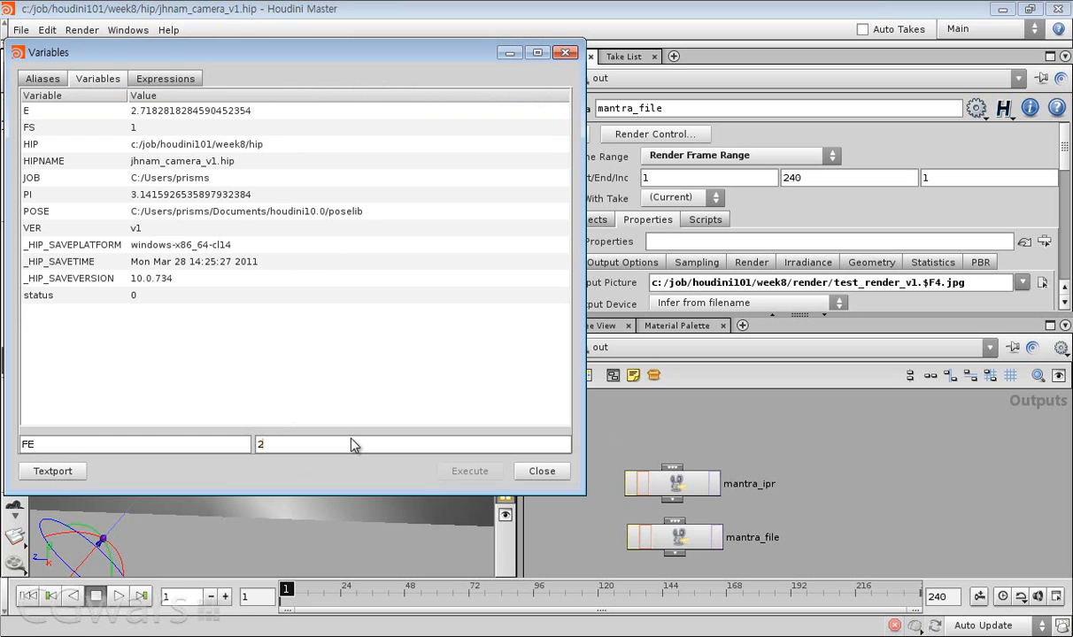
key("Return")
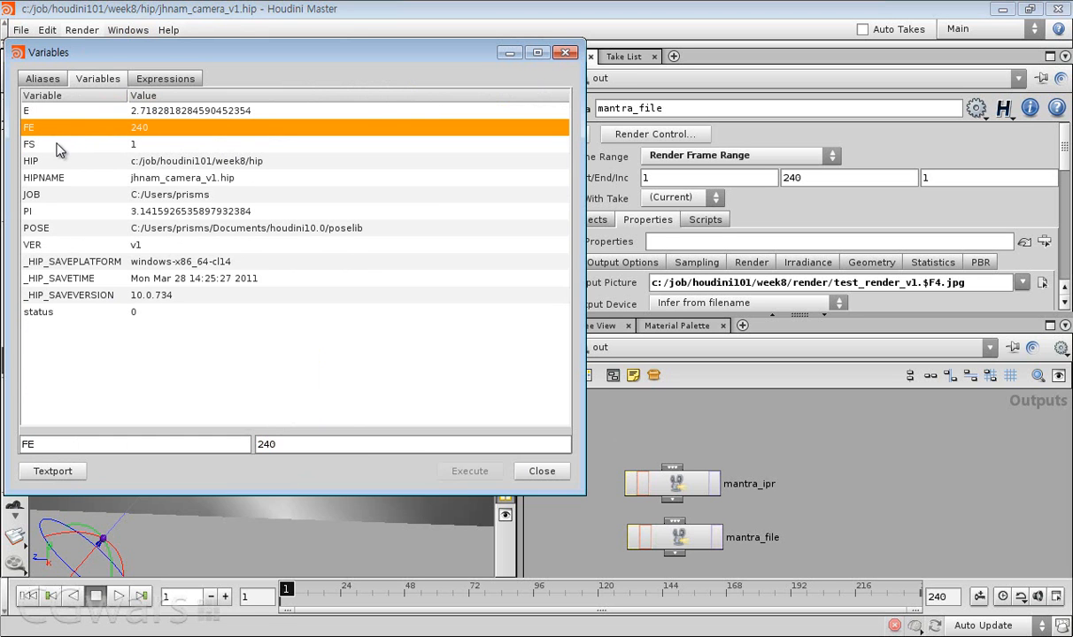
left_click(566, 54)
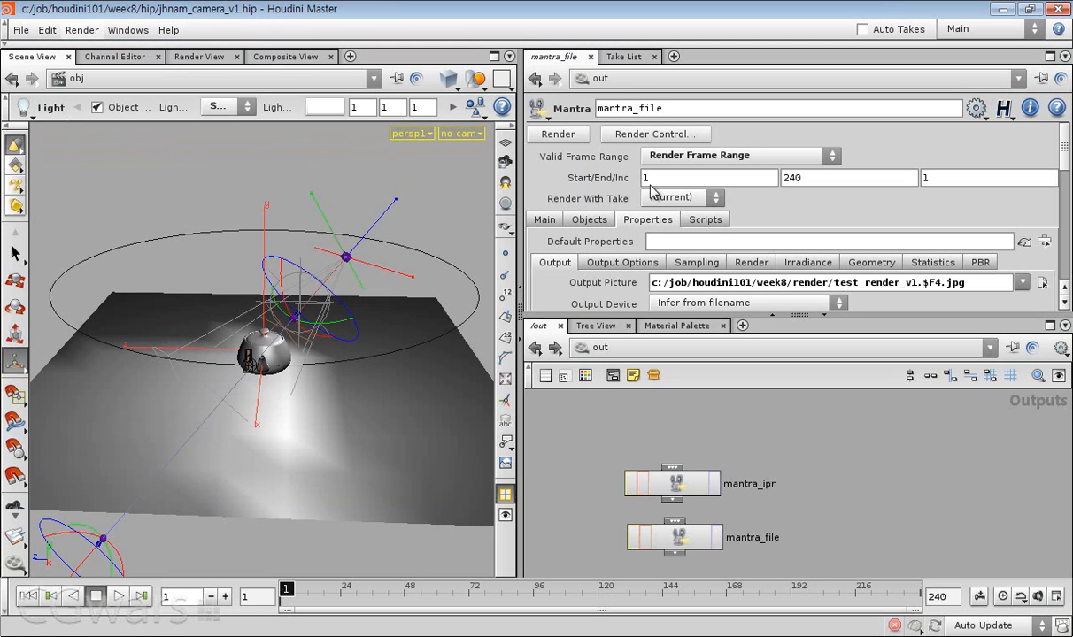
- Set mantra_file's start frame to the variable $FS
type("$F")
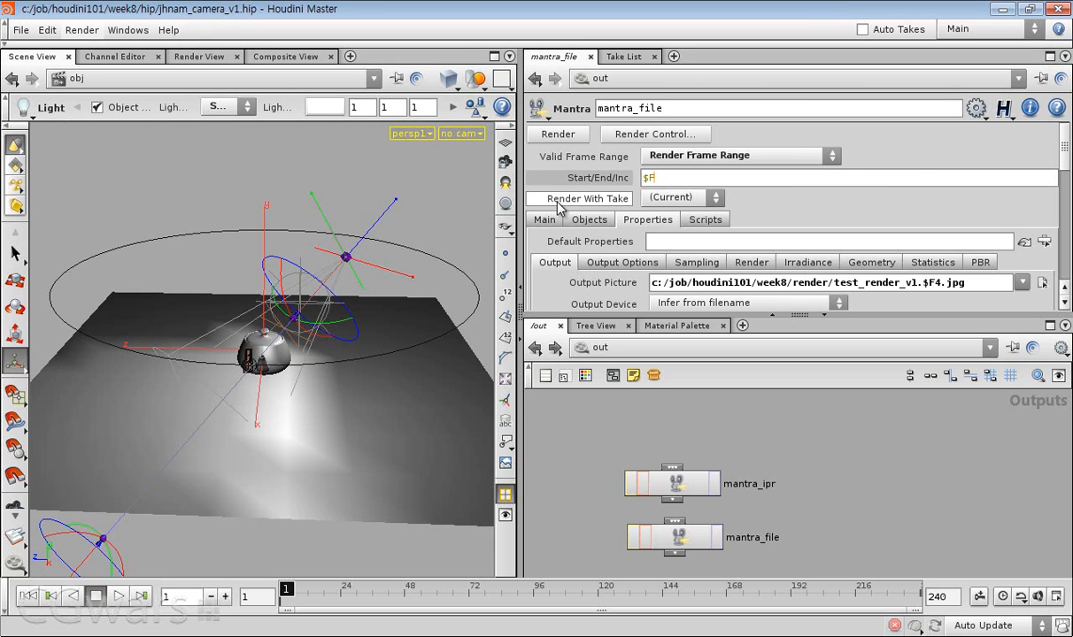
key("Return")
left_click(678, 179)
type("S")
key("Return")
left_click(613, 185)
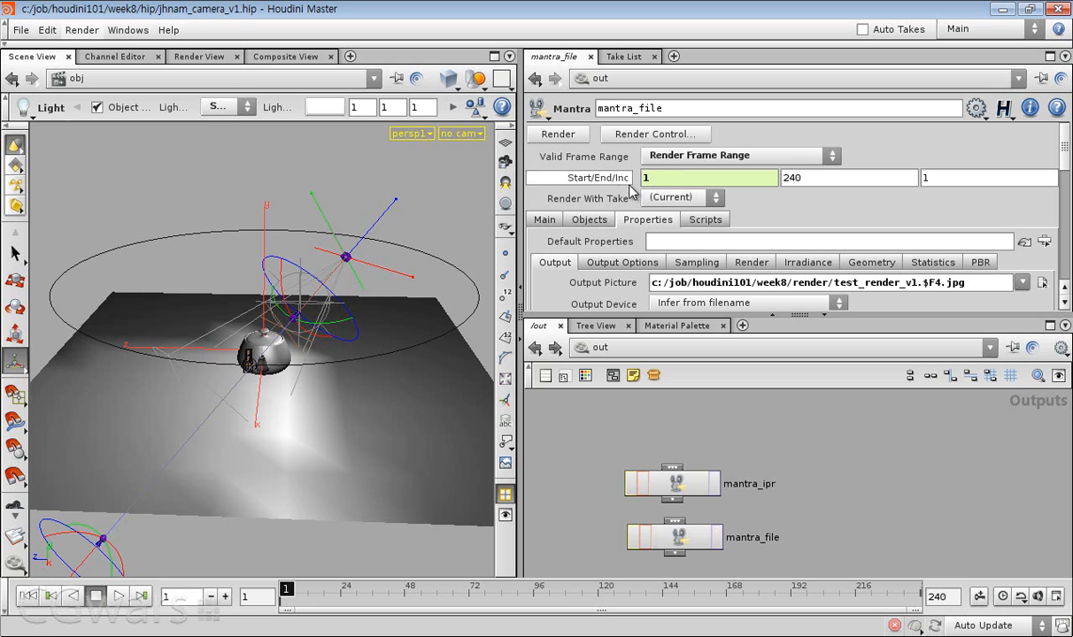
- Set mantra_file's end frame to the variable $FE and show the frame range expressions
left_click_drag(808, 175, 715, 181)
type("$")
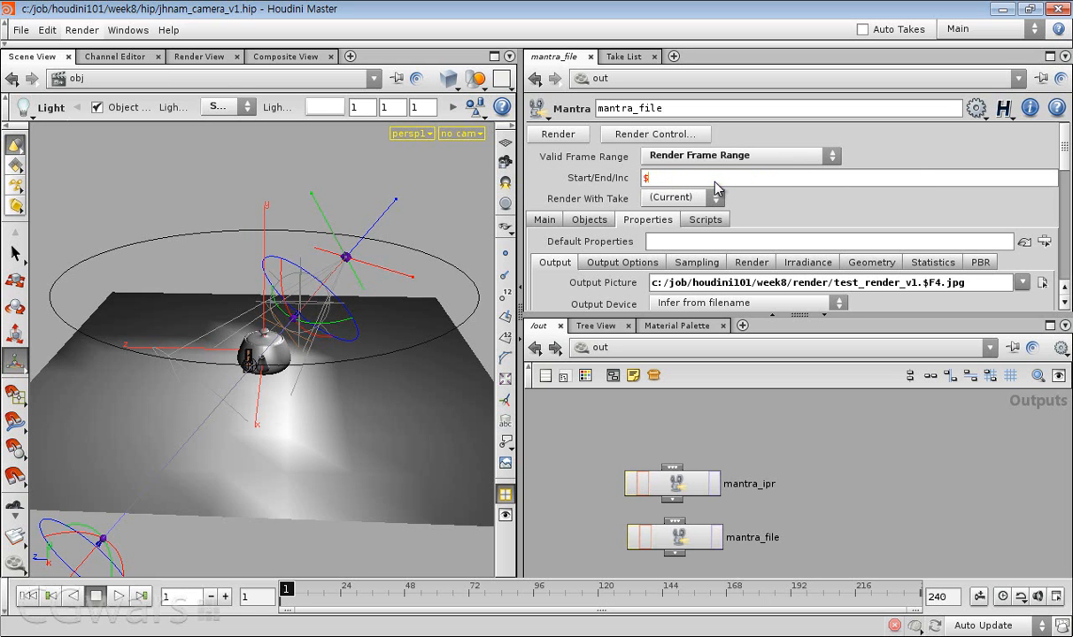
type("FE")
key("Return")
left_click(586, 170)
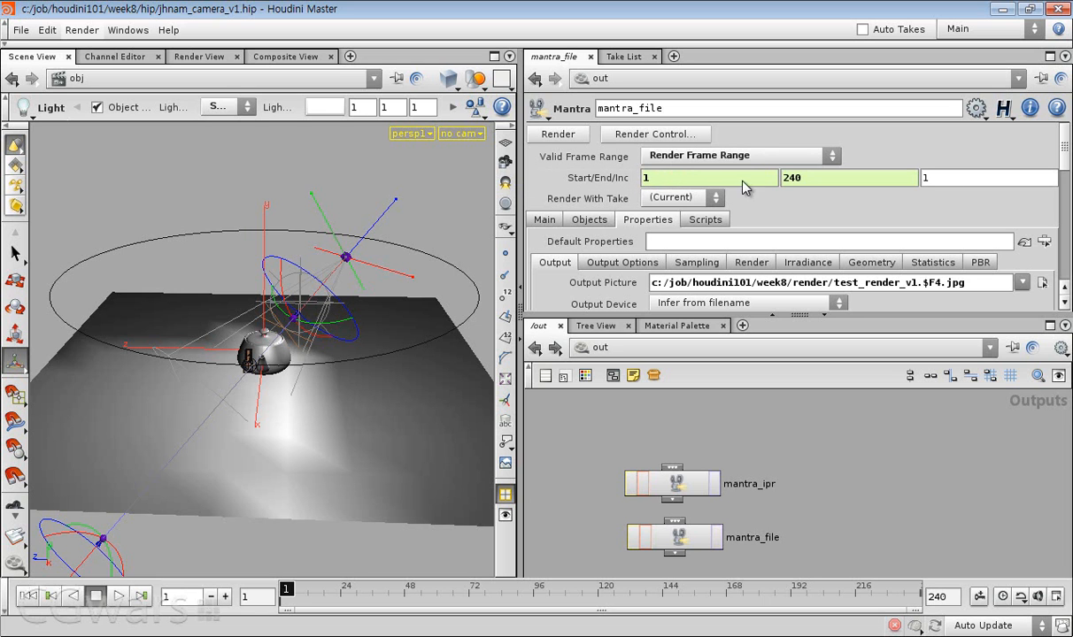
left_click(610, 177)
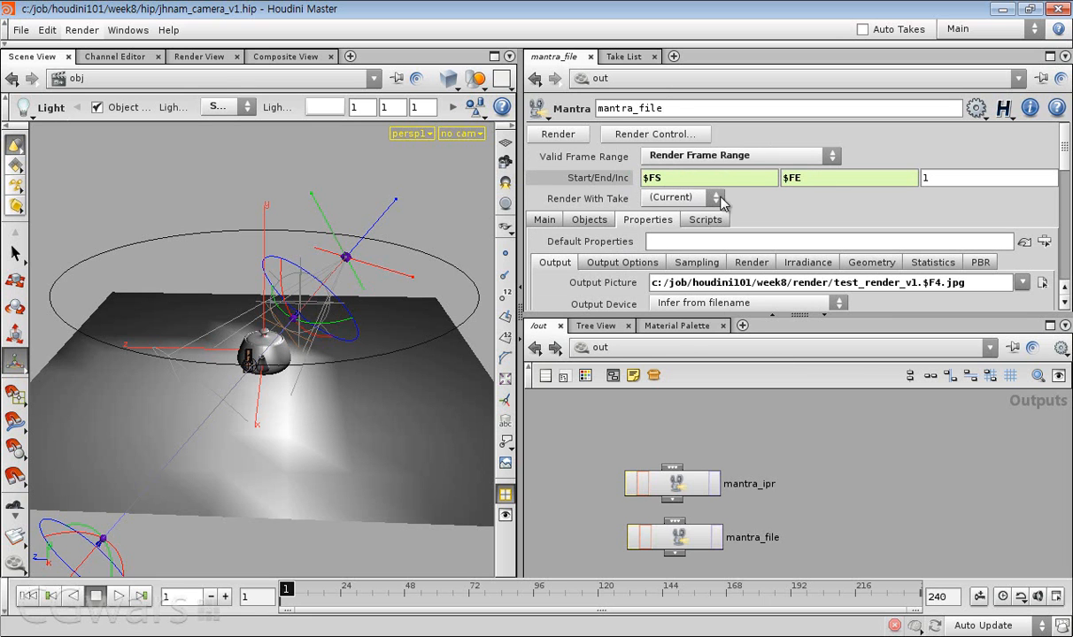
- Try the expression $FE+1 as mantra_file's end frame, and restore it to $FE
left_click(822, 182)
type("+1")
key("Return")
left_click(601, 180)
left_click(600, 181)
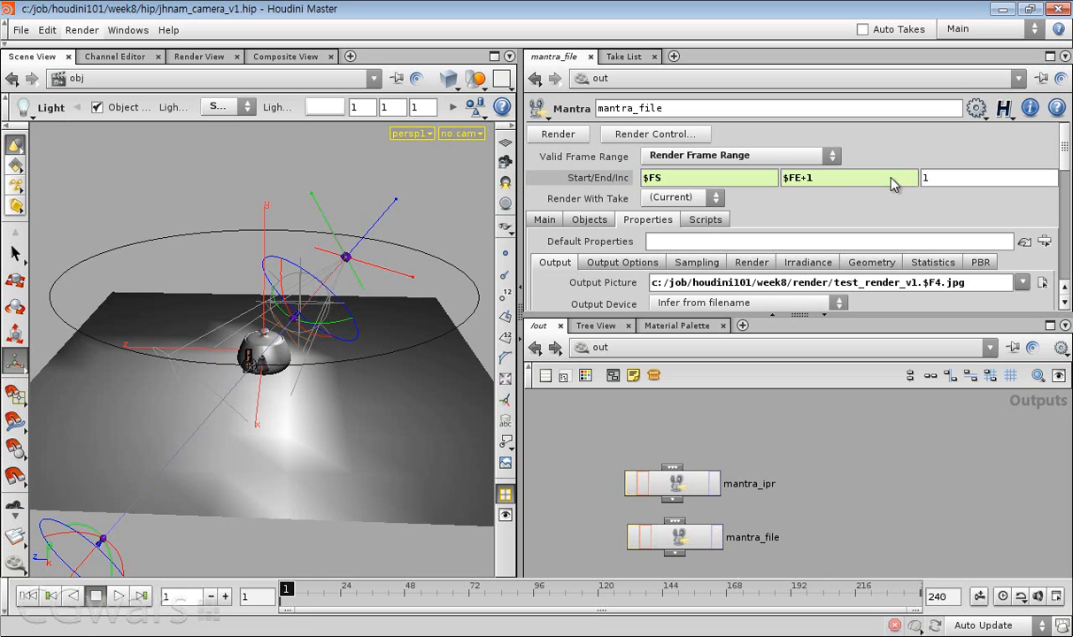
left_click(845, 180)
key("BackSpace")
key("BackSpace")
key("Return")
- Scrub the timeline to frame 112
left_click_drag(320, 589, 576, 591)
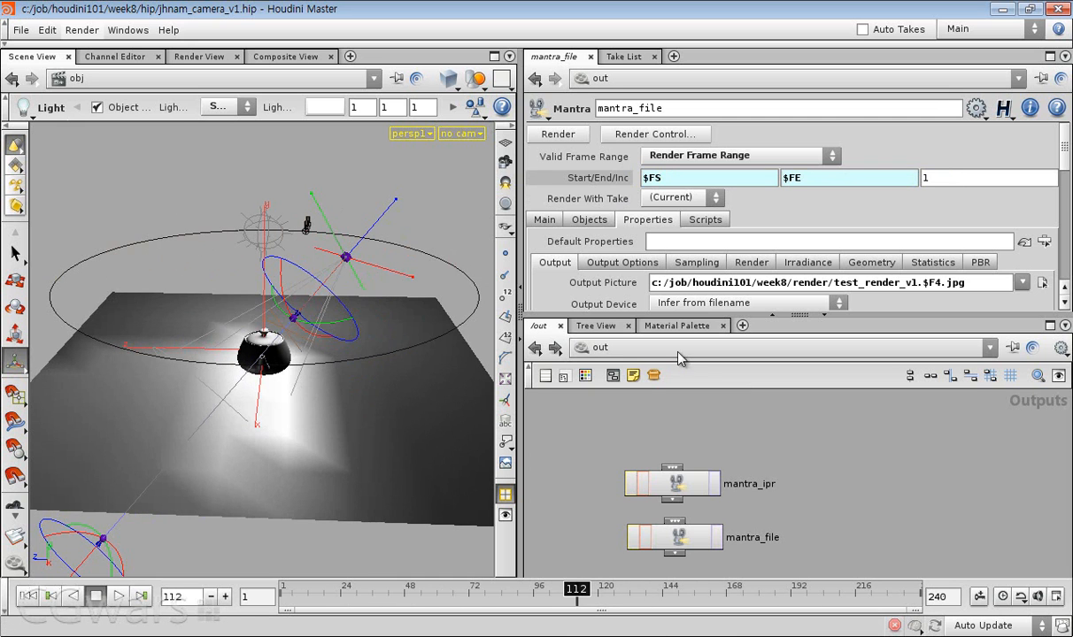
- Switch the network from out to obj and look through the CAM_ANIM camera's transform, render, view and sampling settings
left_click(615, 345)
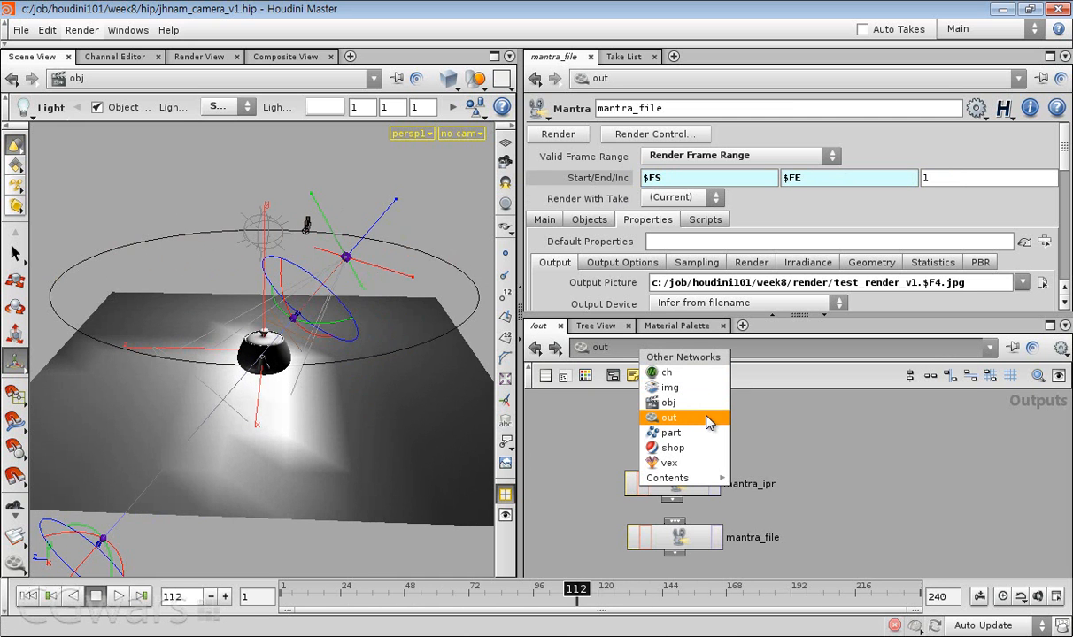
left_click(706, 406)
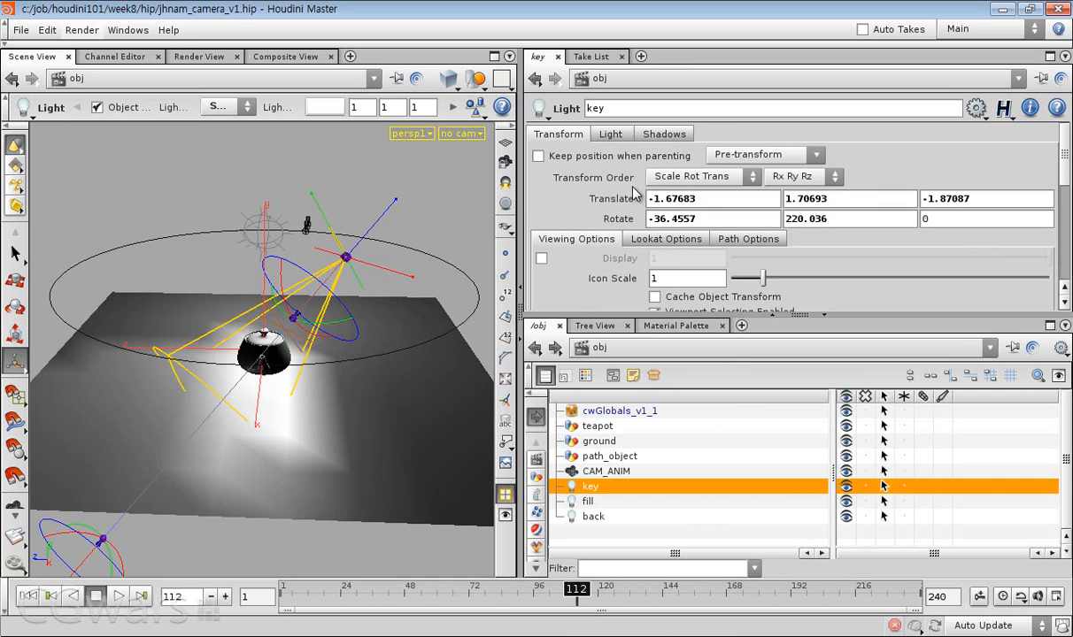
left_click(663, 471)
scroll(682, 177, "up", 3)
left_click(615, 134)
left_click(657, 134)
left_click(689, 136)
left_click(659, 134)
left_click(559, 134)
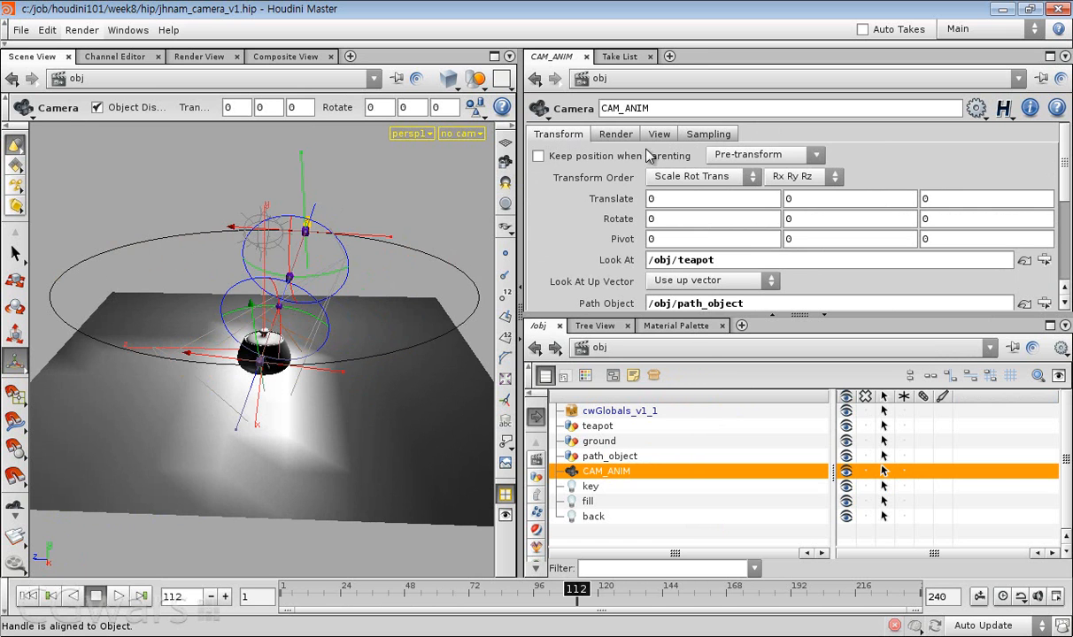
- Change the project name on cwGlobals_v1_1 to camera_light and save the scene file
left_click(633, 412)
left_click(688, 237)
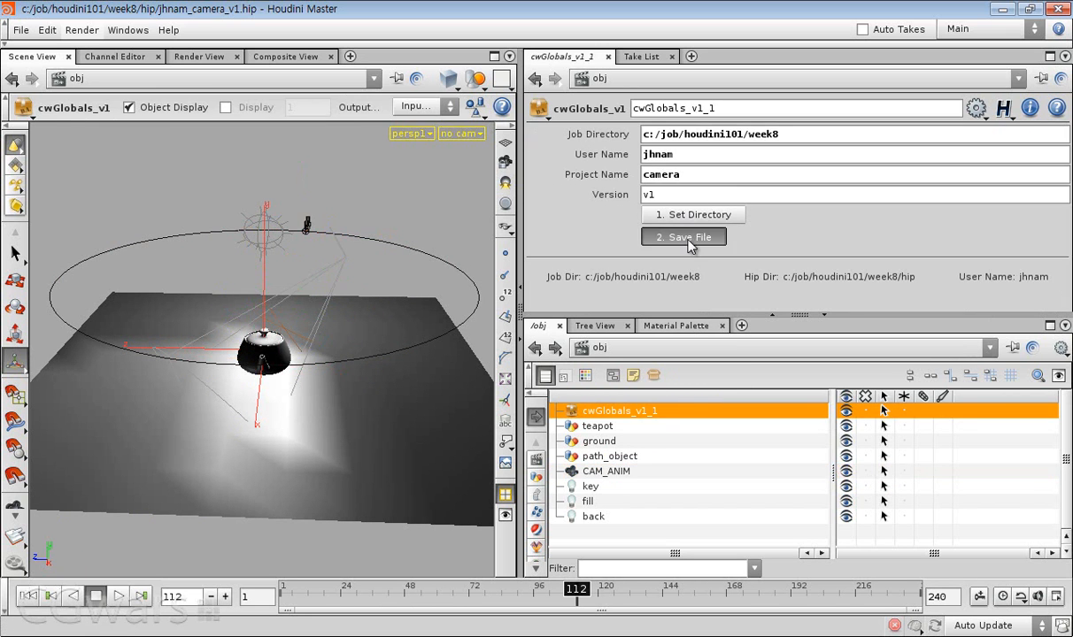
left_click(694, 237)
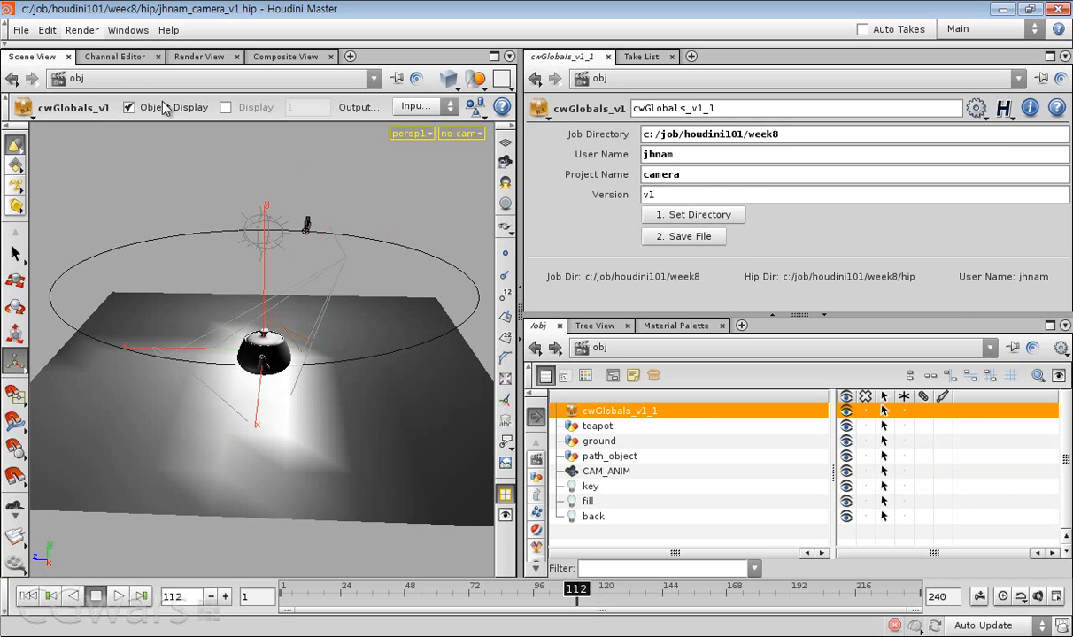
left_click(751, 177)
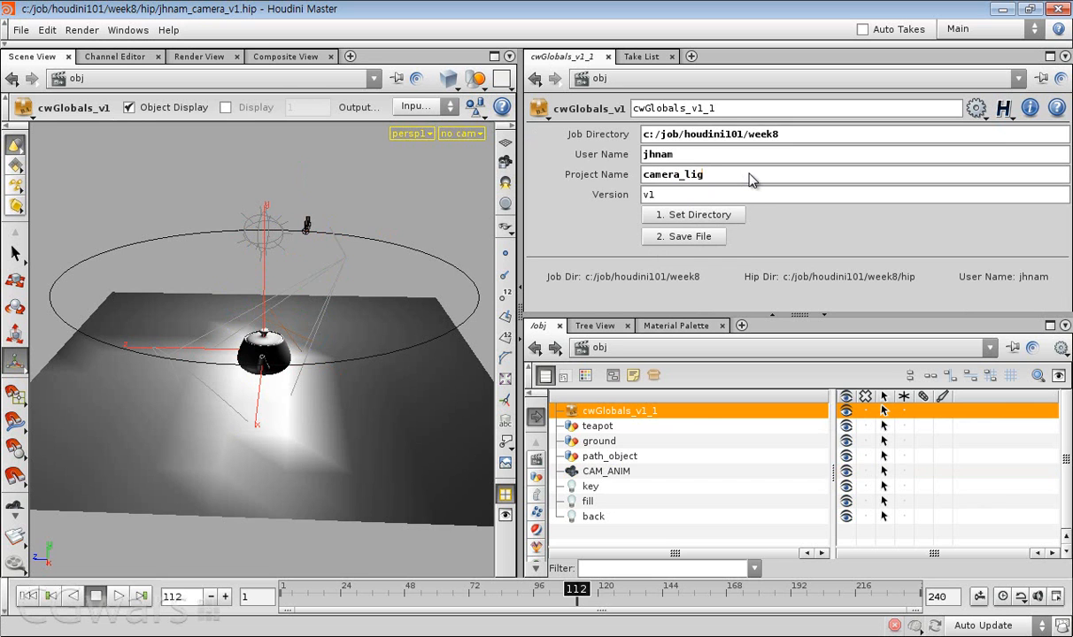
left_click(697, 242)
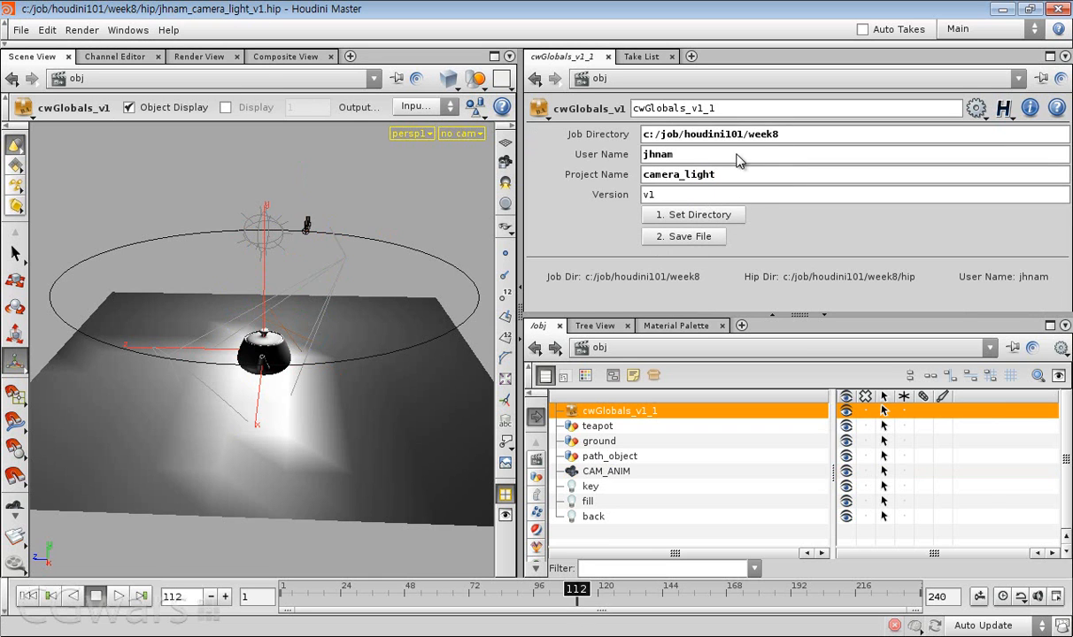
- Scrub the timeline back to frame 1 and forward to frame 101 to preview the camera and light motion
left_click_drag(354, 589, 283, 607)
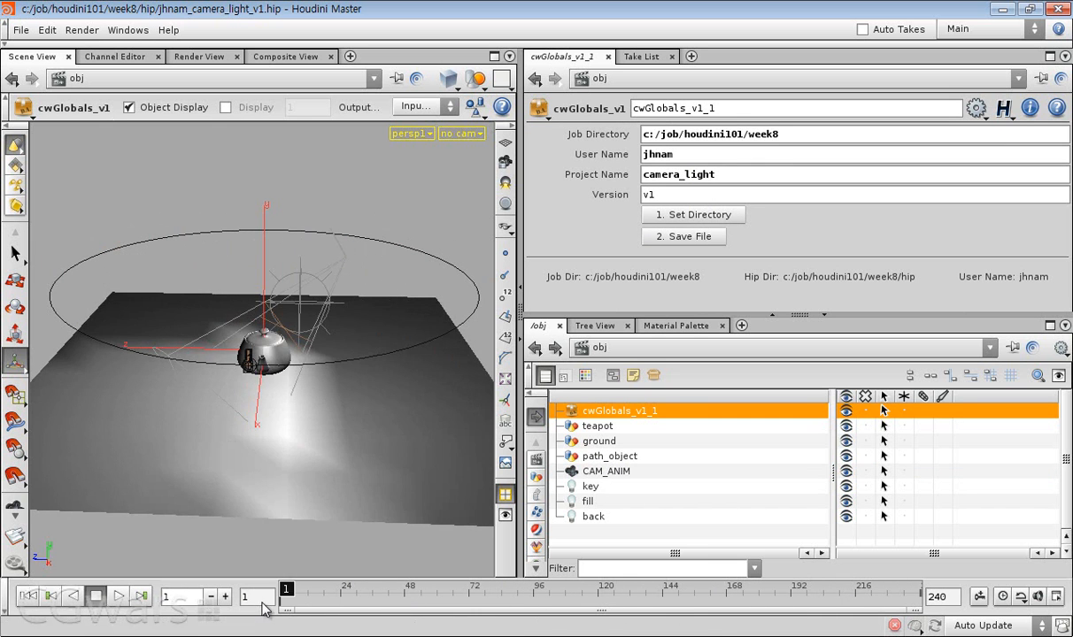
left_click_drag(341, 633, 487, 535)
left_click_drag(460, 602, 548, 595)
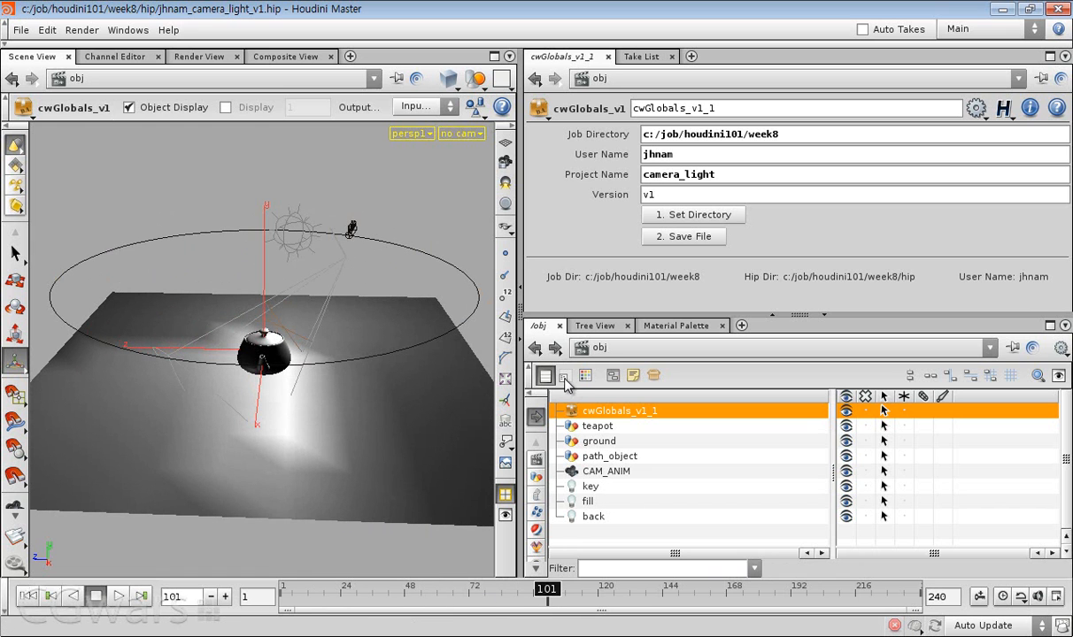
- Display the obj network as a node graph, examine the fill light's link to CAM_ANIM, and return to the list display
left_click(546, 376)
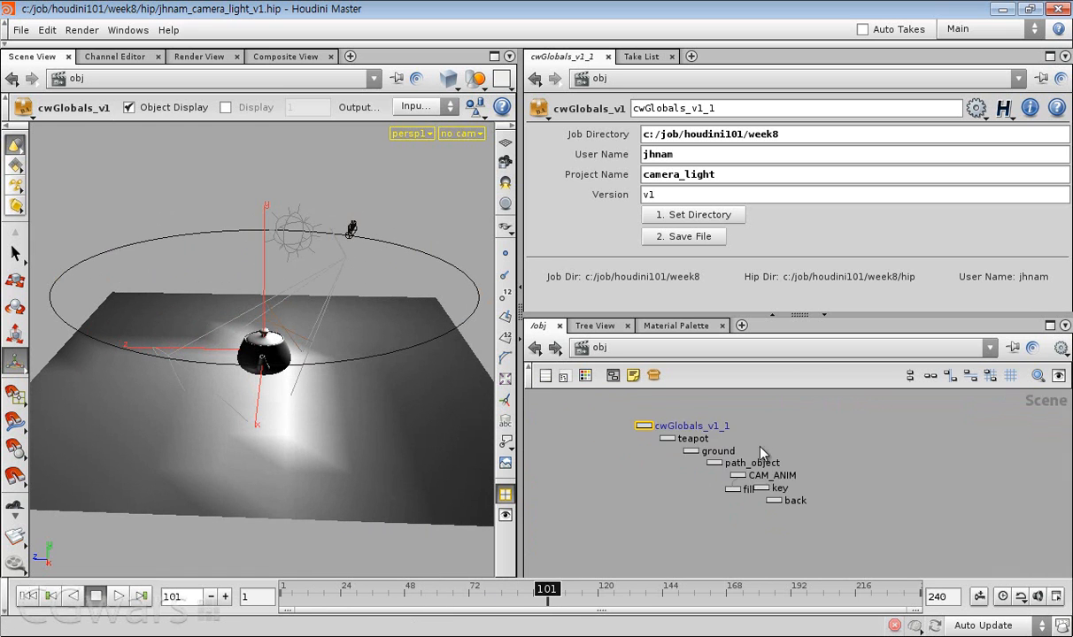
left_click(704, 523)
left_click(692, 551)
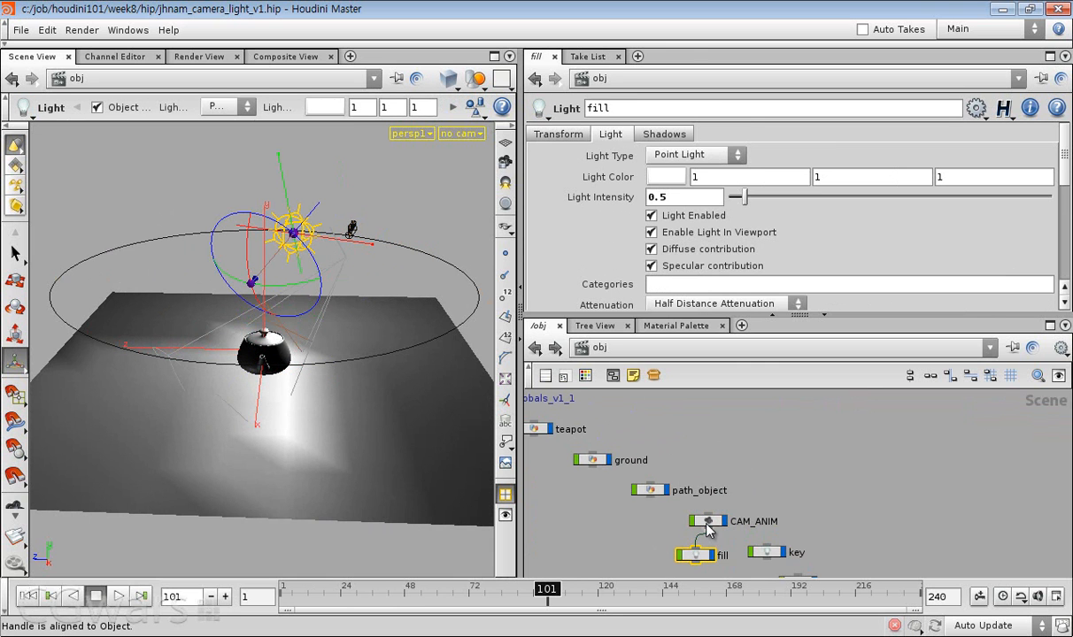
middle_click_drag(629, 552, 762, 587)
scroll(656, 458, "up", 2)
left_click(658, 468)
scroll(605, 489, "down", 3)
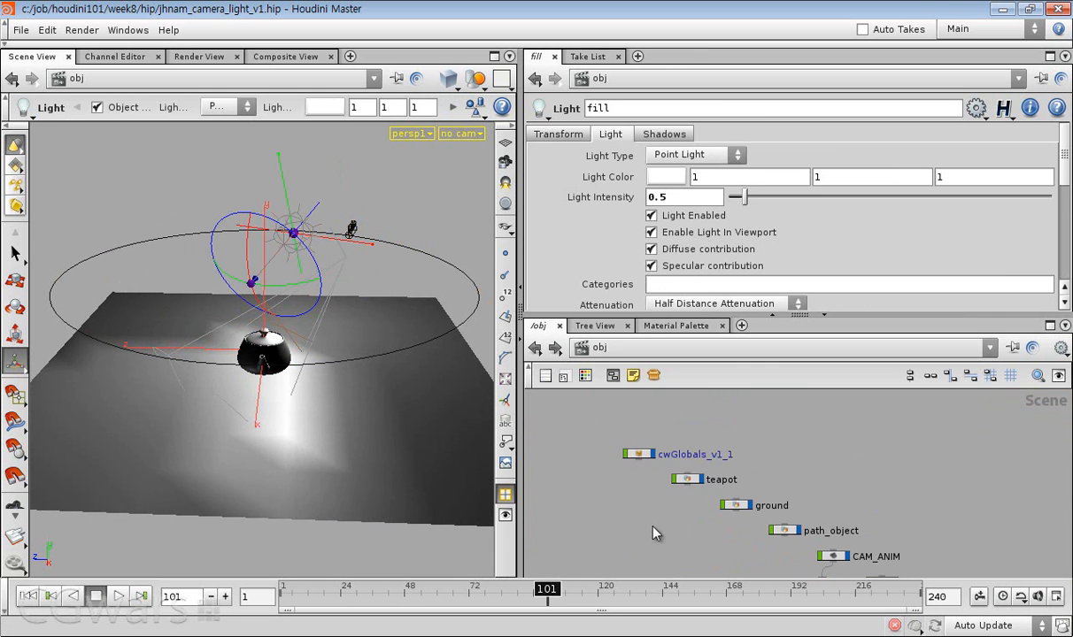
middle_click_drag(776, 483, 585, 441)
left_click(545, 375)
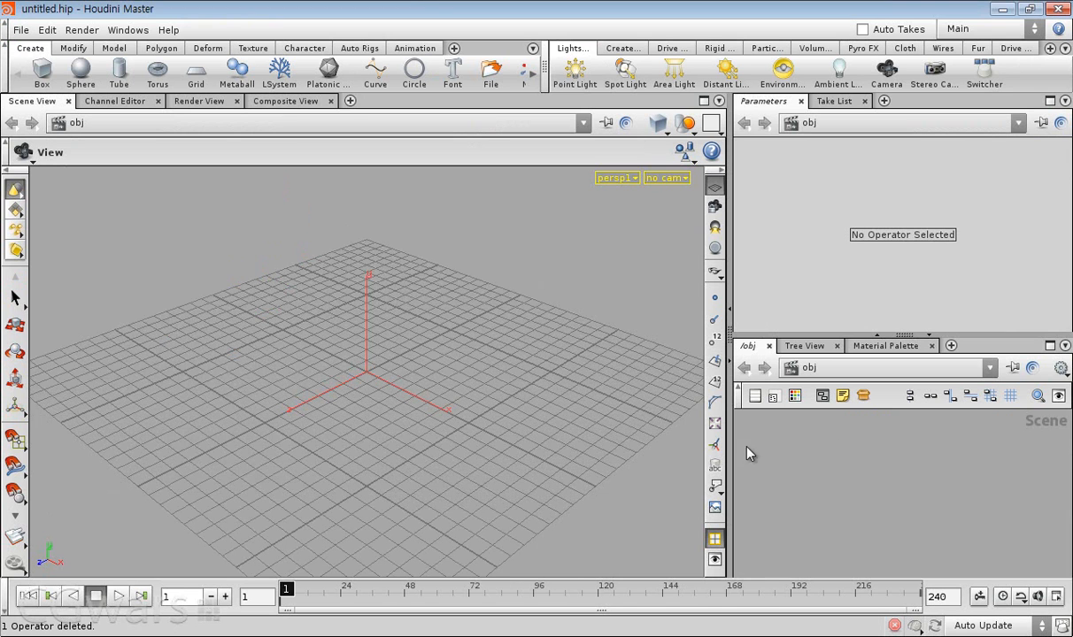
- Add the cwGlobals_v1 digital asset to the empty scene's obj network and show the network as a list
left_click_drag(731, 443, 645, 443)
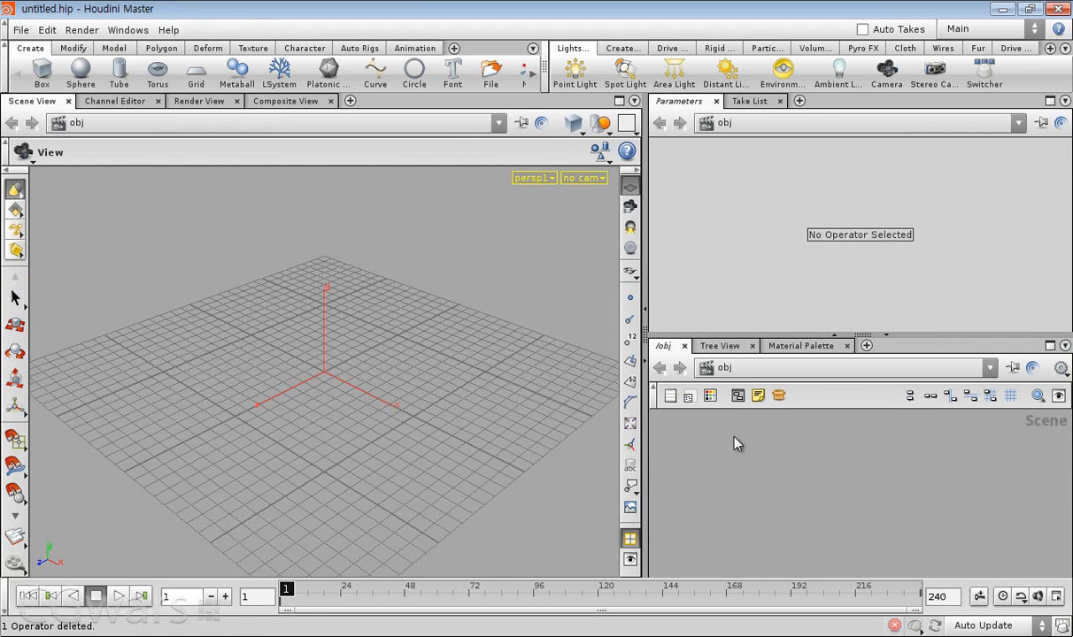
key("Tab")
mouse_move(764, 466)
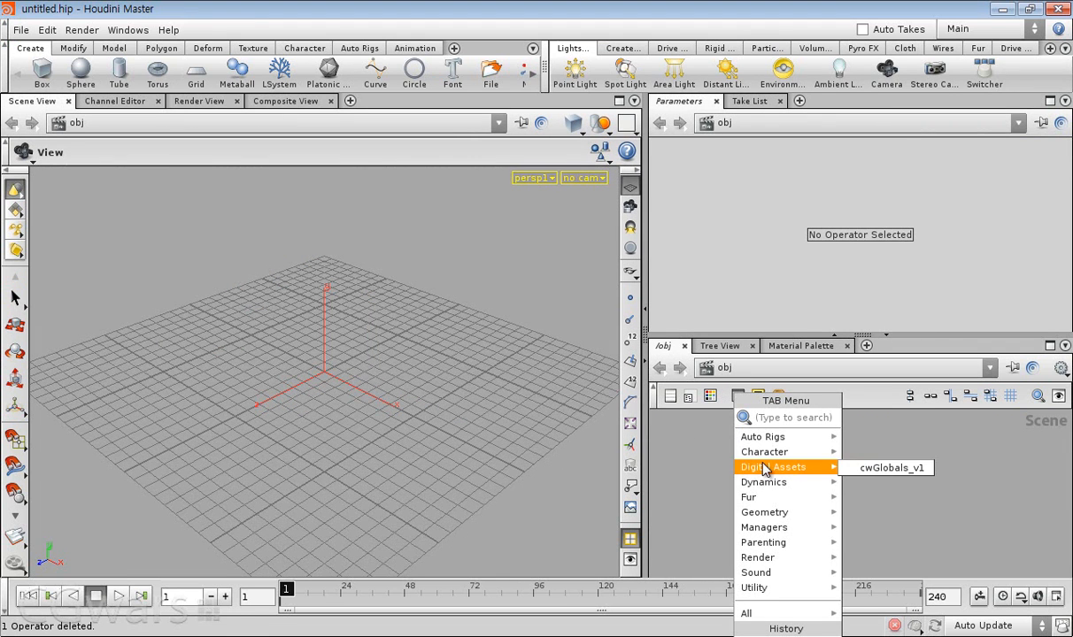
left_click(872, 470)
left_click(747, 477)
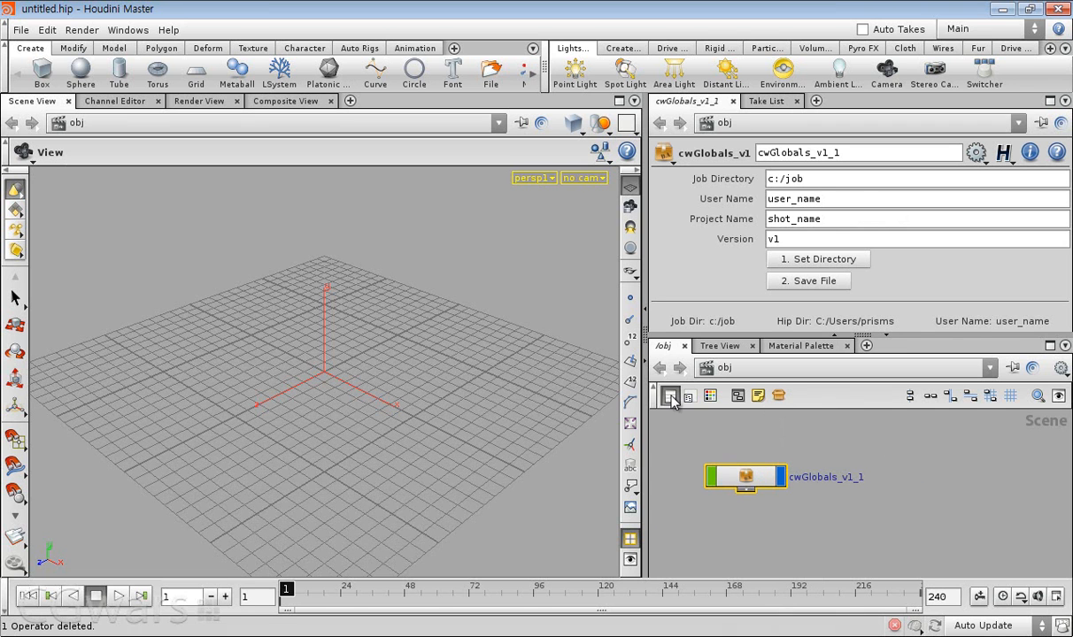
left_click(671, 397)
- Set the job directory to c:/job/houdini101/week8, enter the user name and project name channel_anim, and save the scene file
left_click(802, 178)
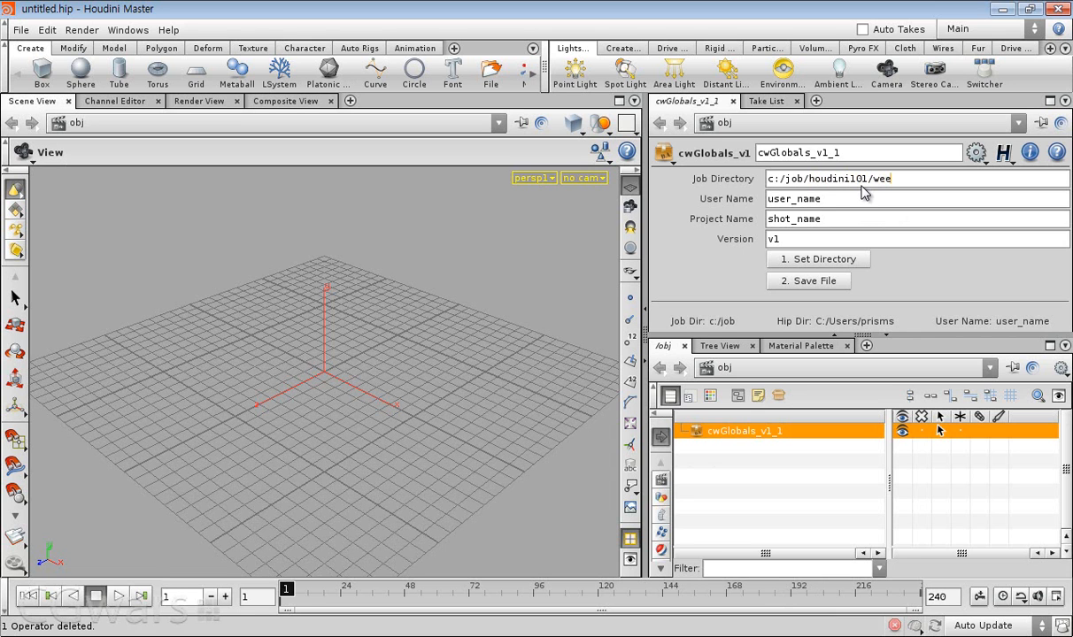
key("Tab")
type("jnam")
key("Tab")
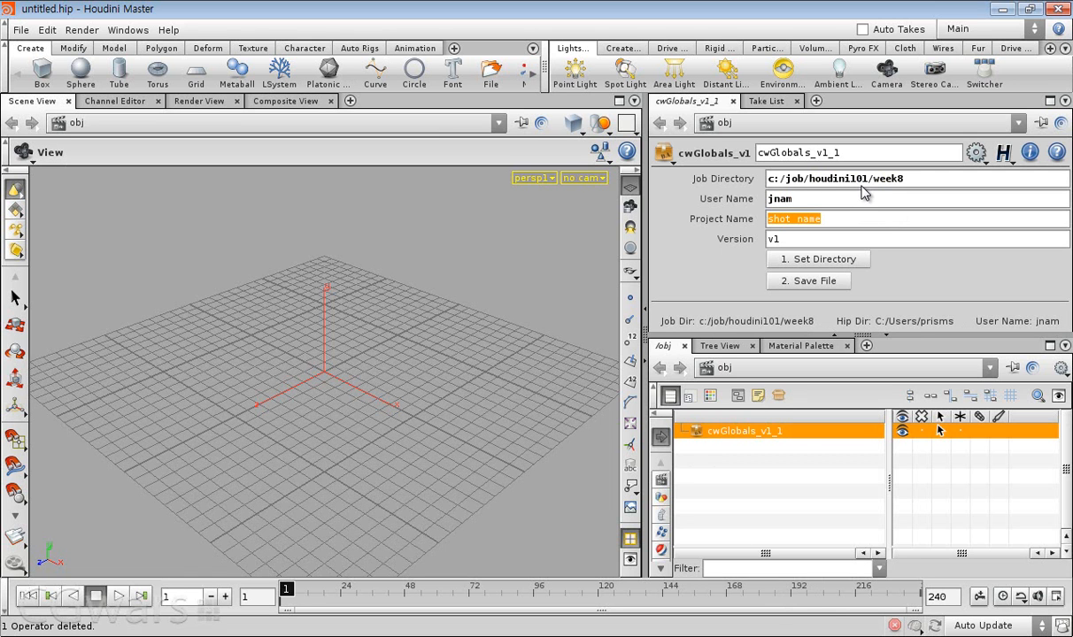
type("channel_anim")
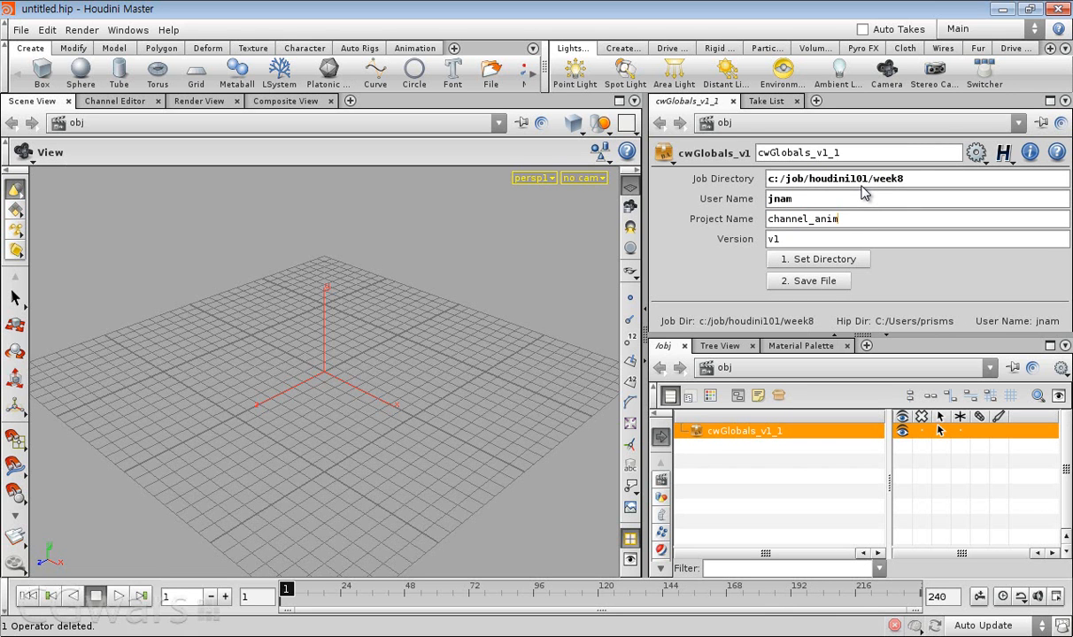
left_click(805, 261)
left_click(784, 281)
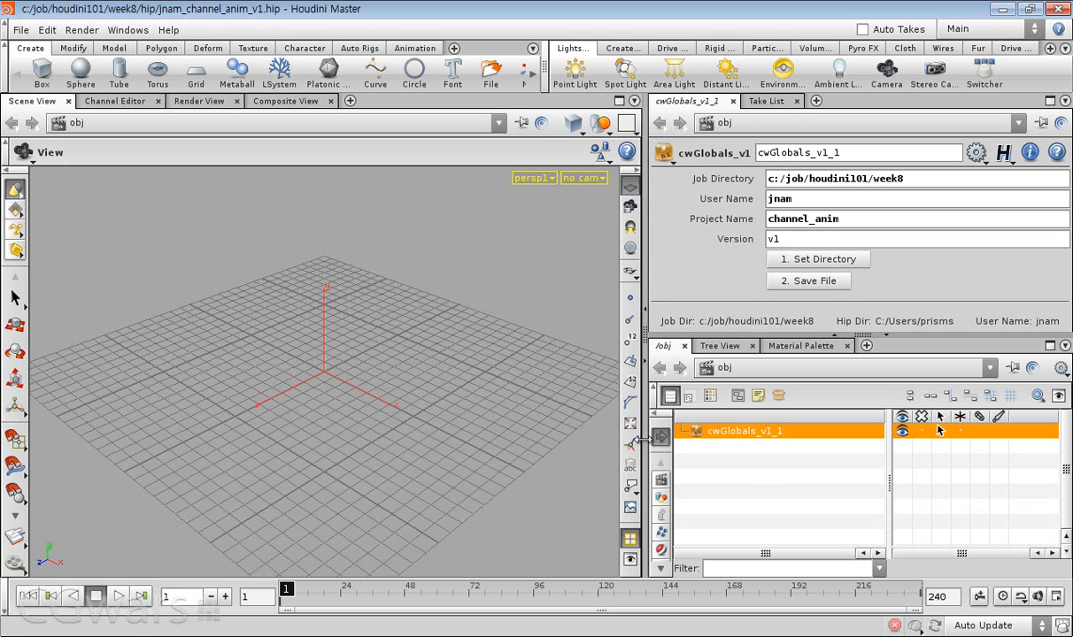
- Create a platonic solid at the origin and set its solid type to Utah Teapot
left_click(747, 484)
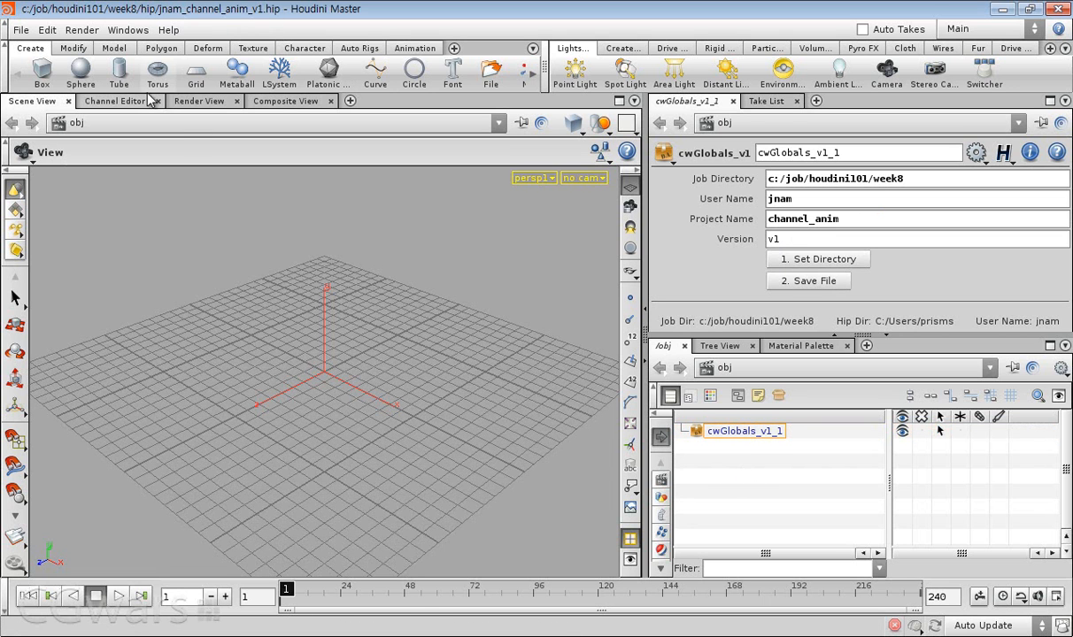
left_click(323, 88)
key("Return")
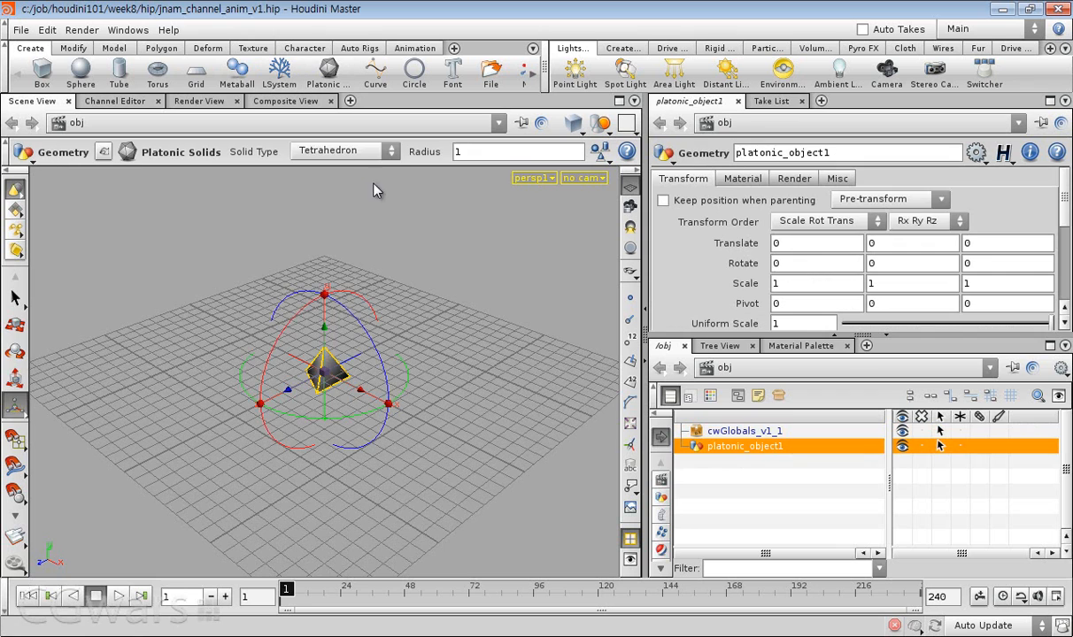
left_click(346, 152)
left_click(327, 259)
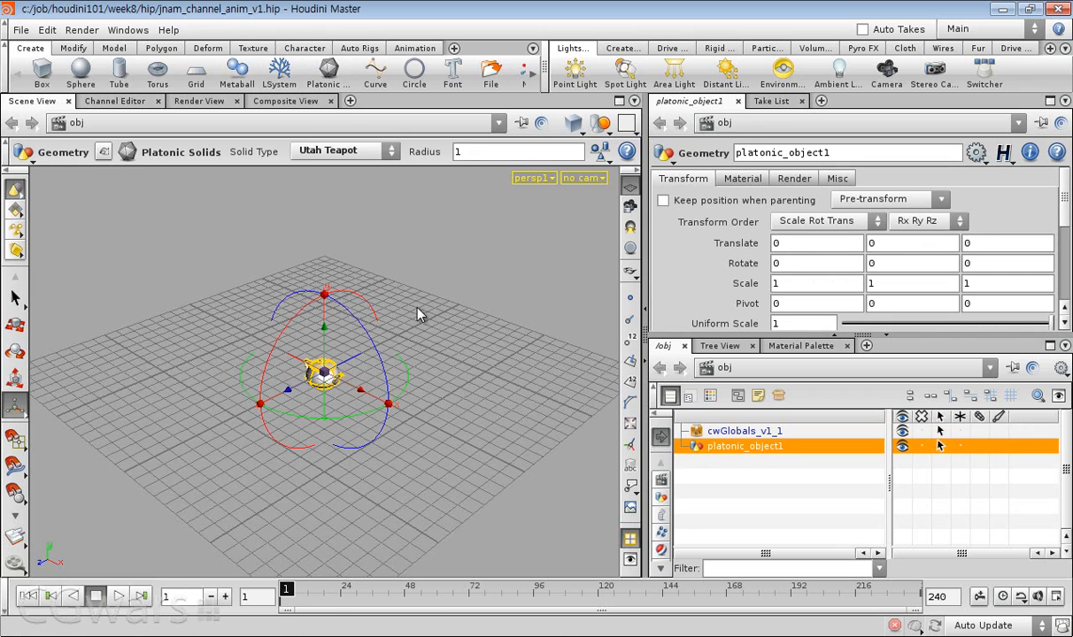
- Widen the parameter pane and give it more height above the network pane
right_click_drag(394, 439, 381, 485, "alt")
middle_click_drag(265, 461, 38, 374, "alt")
left_click_drag(38, 373, 156, 405, "alt")
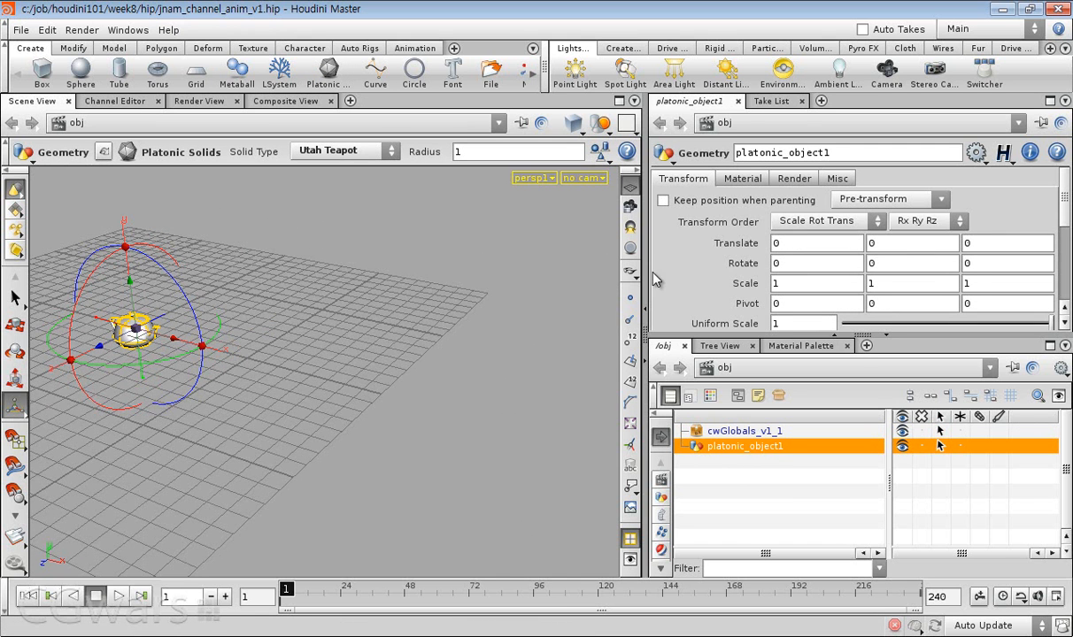
left_click_drag(644, 266, 595, 266)
left_click_drag(850, 337, 850, 368)
left_click_drag(655, 402, 655, 399)
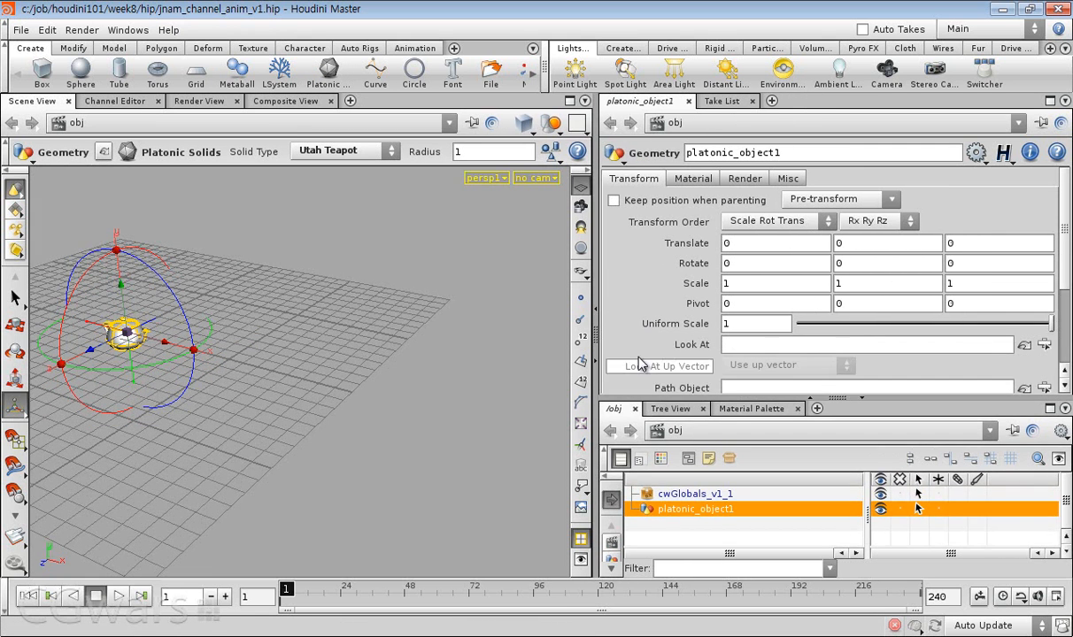
- Set the teapot's X translation to the expression $F and scrub the timeline to frame 6
left_click_drag(770, 247, 634, 251)
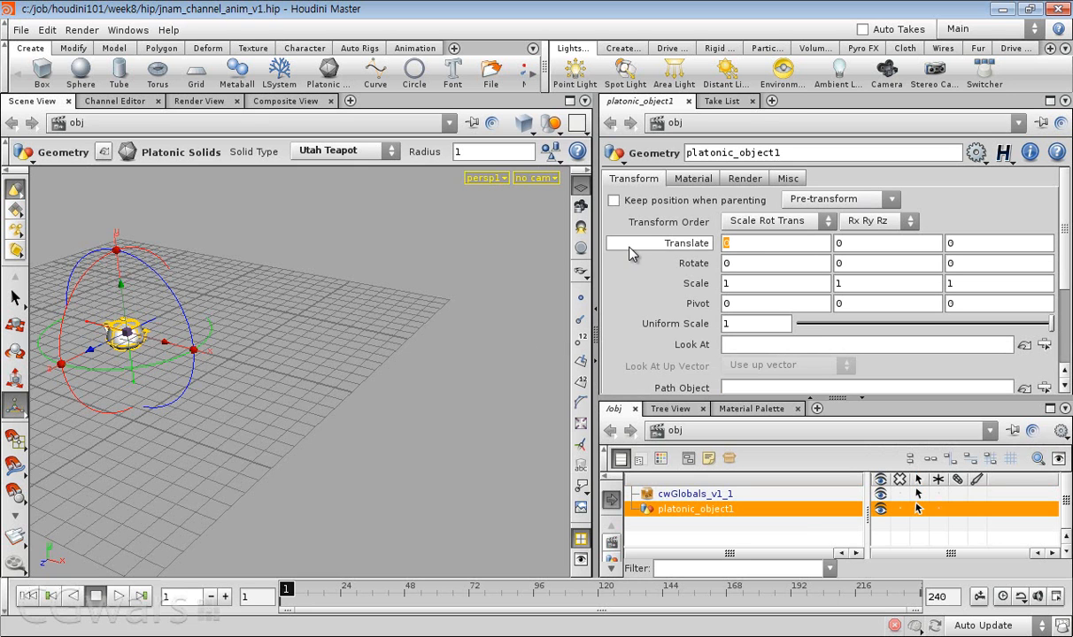
type("$F")
key("Return")
left_click_drag(282, 598, 305, 605)
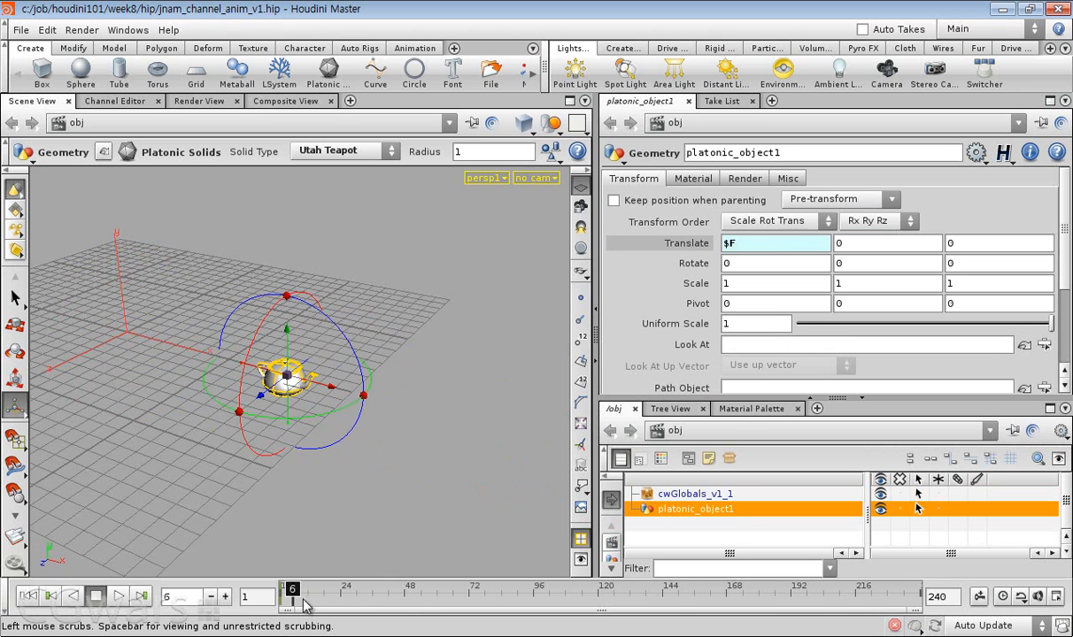
- Change the teapot's X translation expression to $F/24 at frame 1 and scrub the timeline to frame 65
left_click(776, 245)
left_click_drag(392, 603, 186, 601)
left_click(809, 244)
type("/24")
key("Return")
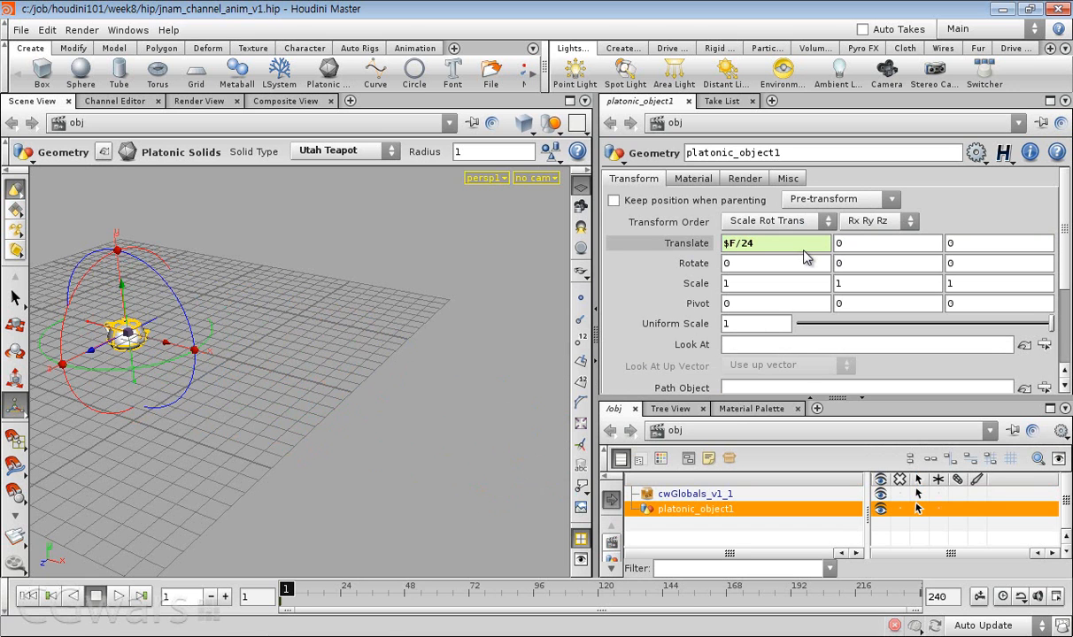
left_click_drag(342, 602, 451, 576)
key("Escape")
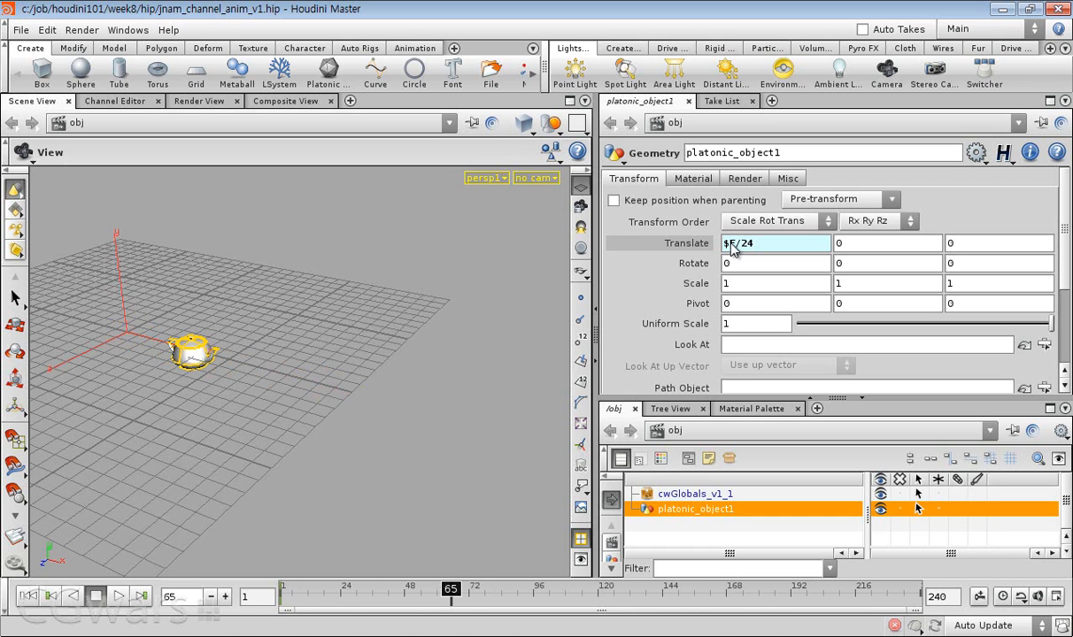
- Return to frame 1 and toggle the teapot's Translate parameter between its expression and its evaluated value
left_click(301, 603)
mouse_move(285, 604)
left_mouse_down()
mouse_move(308, 607)
mouse_move(284, 606)
left_mouse_up()
left_click(690, 245)
left_click(690, 244)
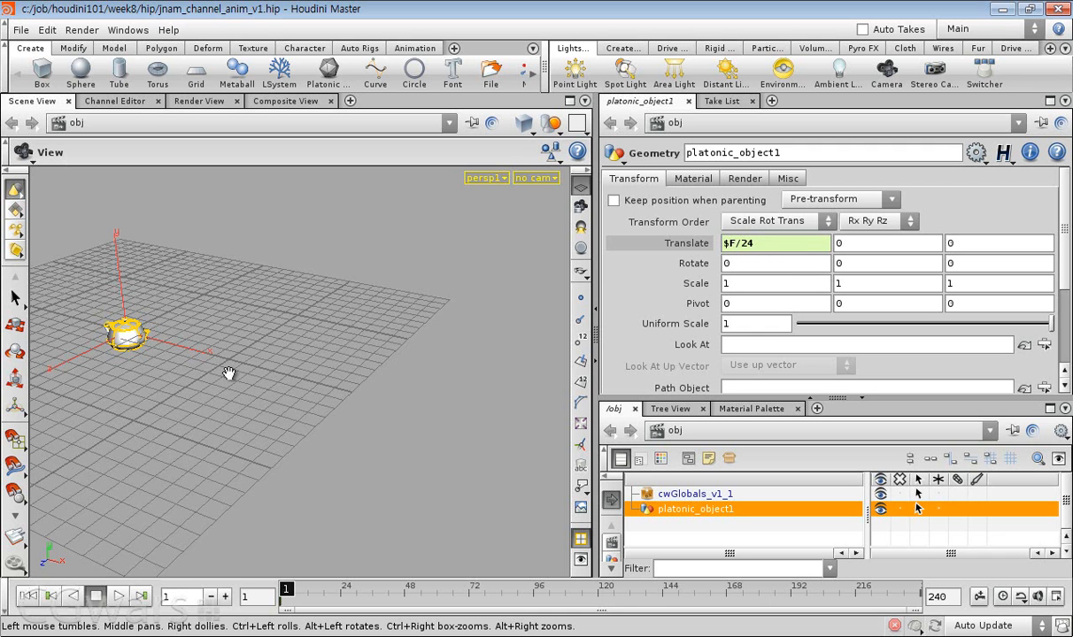
mouse_move(285, 601)
left_mouse_down()
mouse_move(299, 601)
mouse_move(251, 615)
left_mouse_up()
left_click(686, 242)
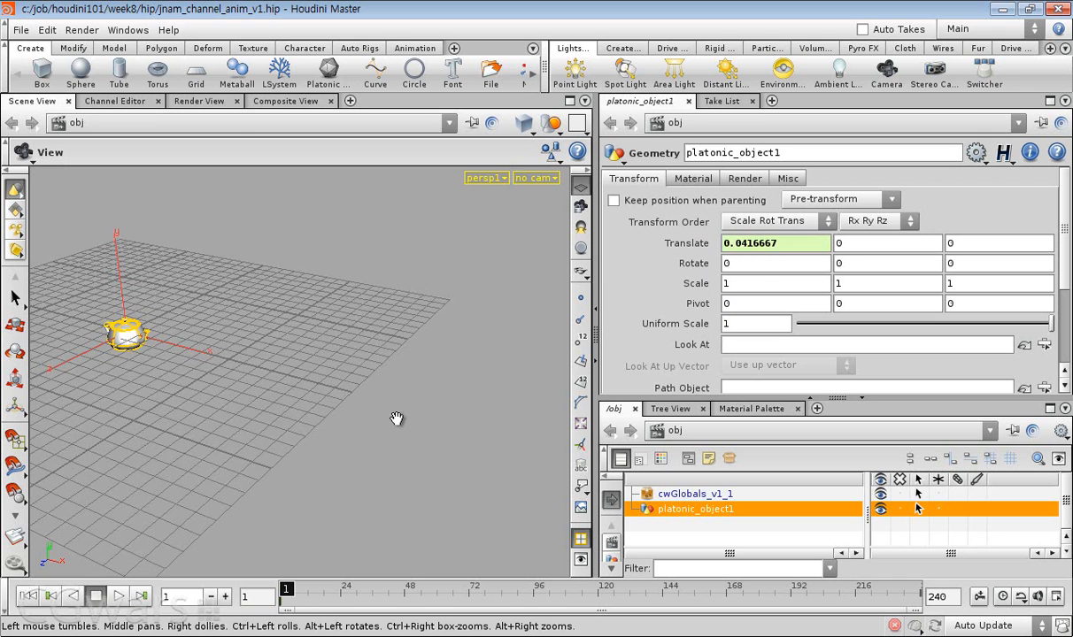
left_click(688, 243)
- Check the teapot's position at frame 24, return to frame 1, and toggle the Translate expression display again
left_click_drag(304, 594, 343, 591)
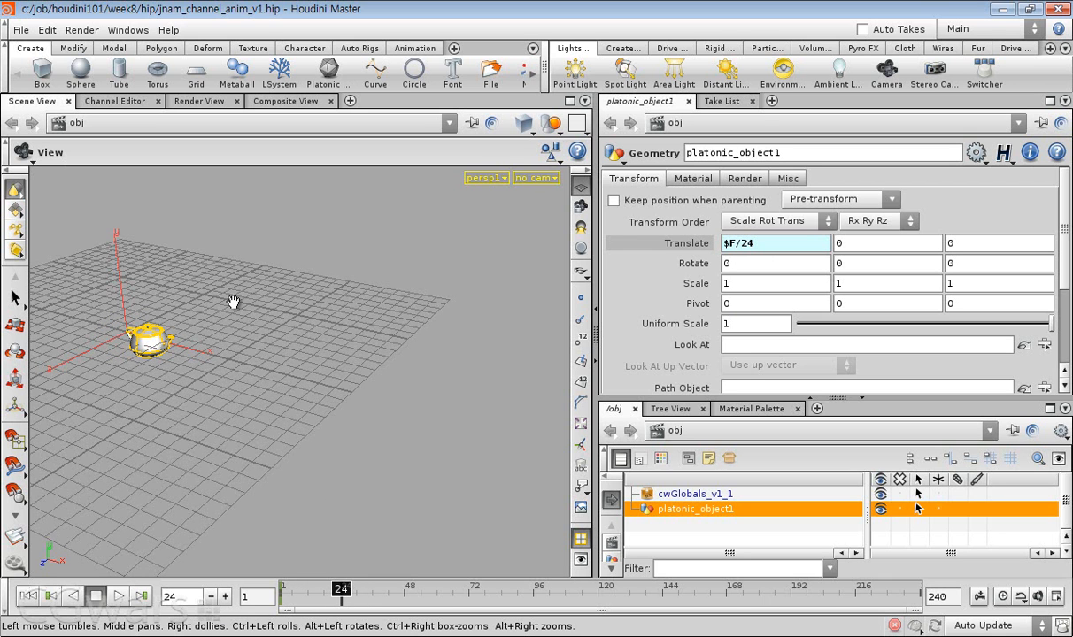
left_click_drag(288, 602, 248, 586)
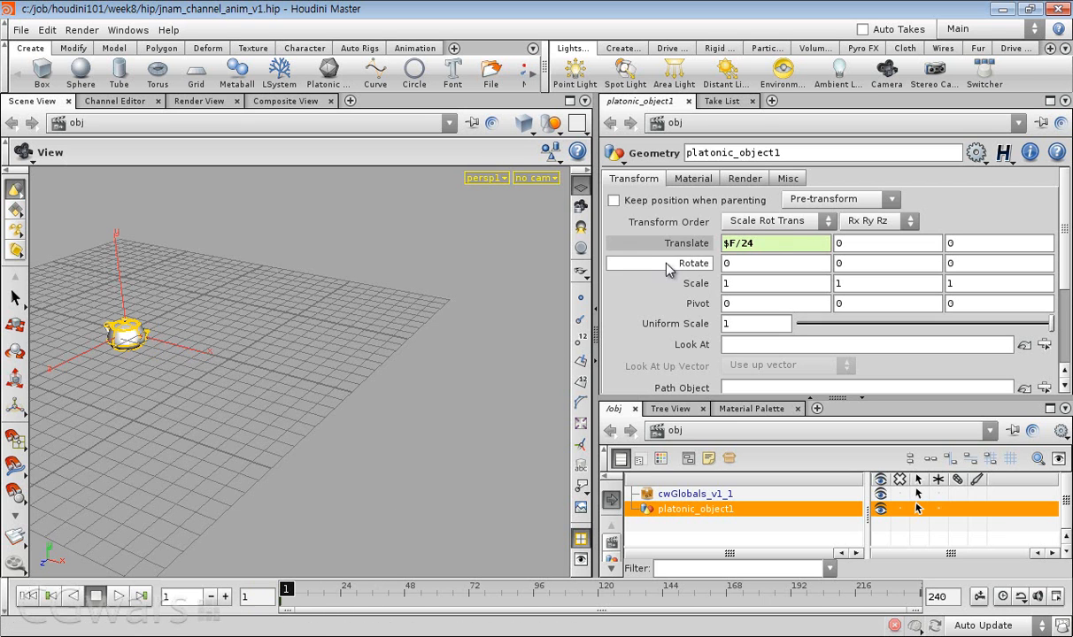
left_click(615, 244)
left_click(616, 245)
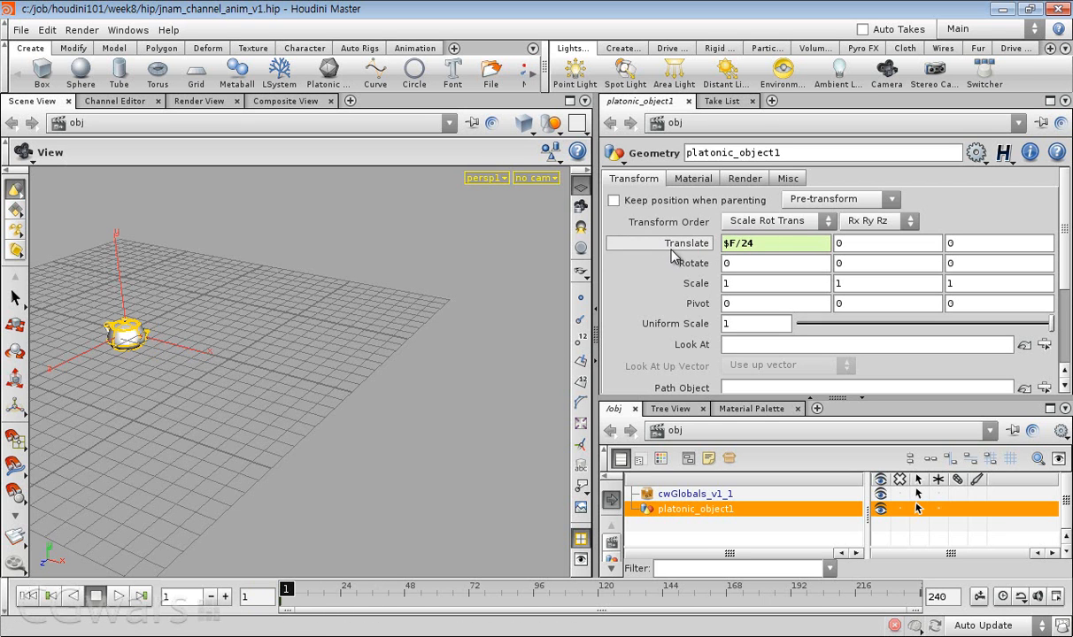
left_click(672, 248)
left_click(672, 248)
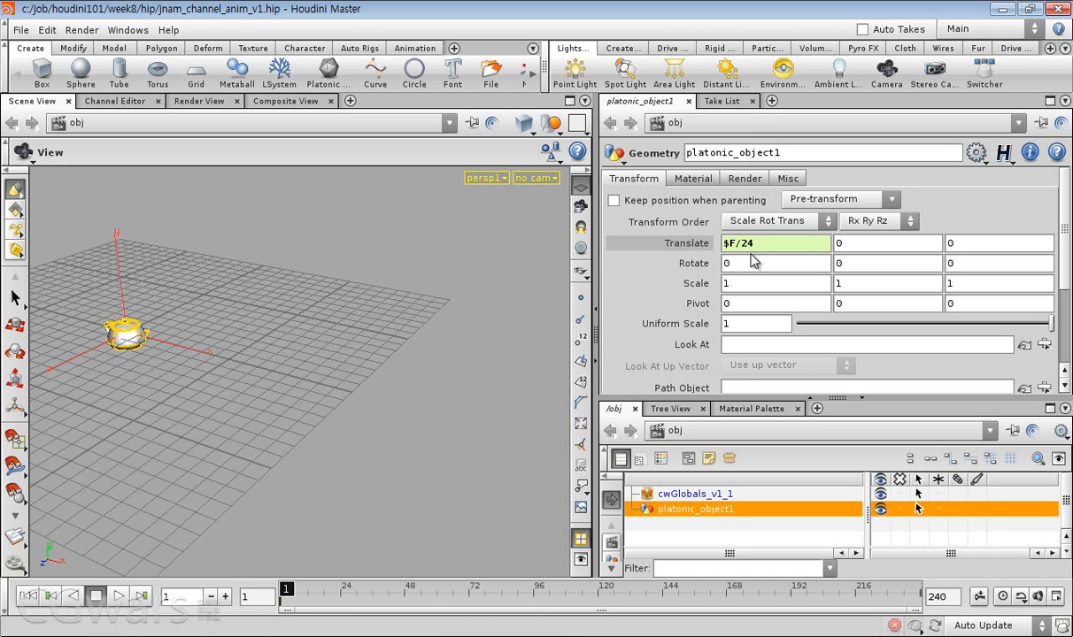
- Replace the teapot's X translation expression with a value of 0 at frame 1 and toggle the Translate value display
left_click(285, 598)
left_click_drag(285, 598, 4, 628)
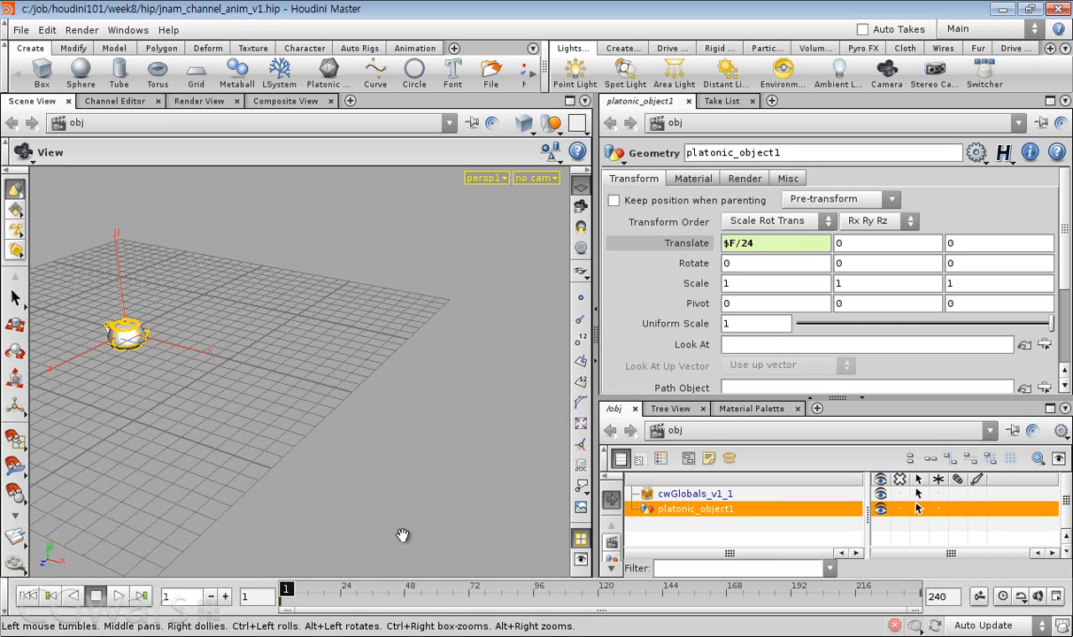
left_click(742, 241)
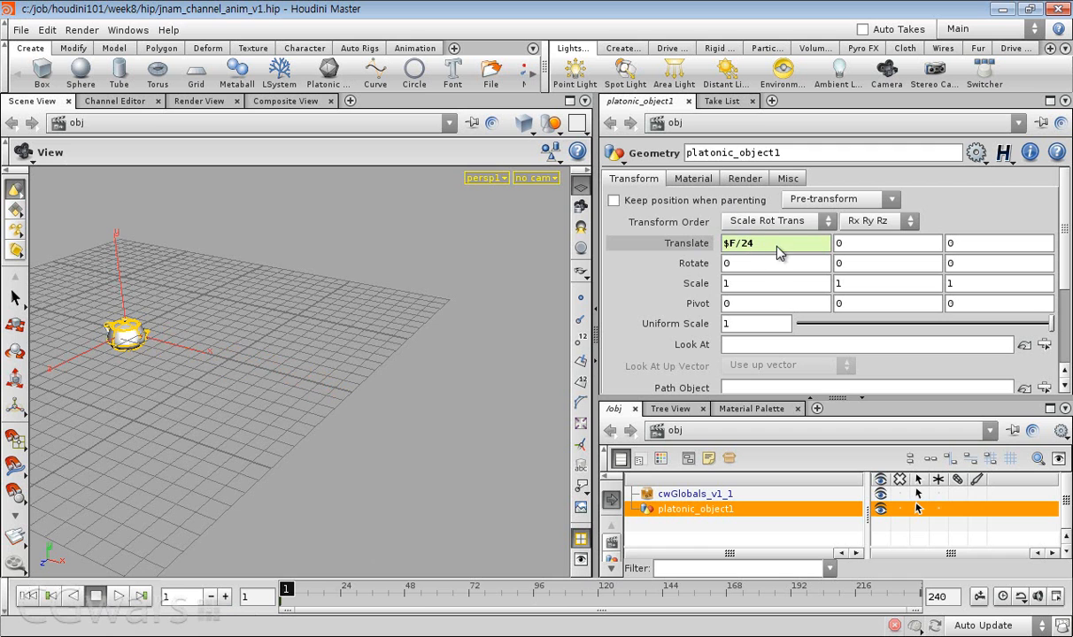
type("0")
key("Return")
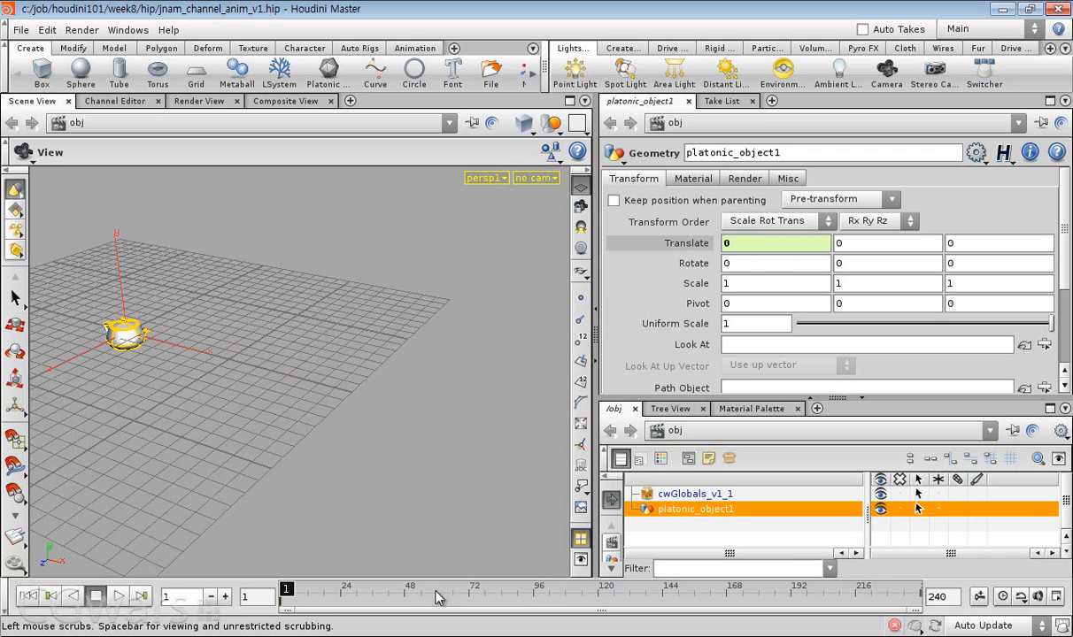
left_click(728, 253)
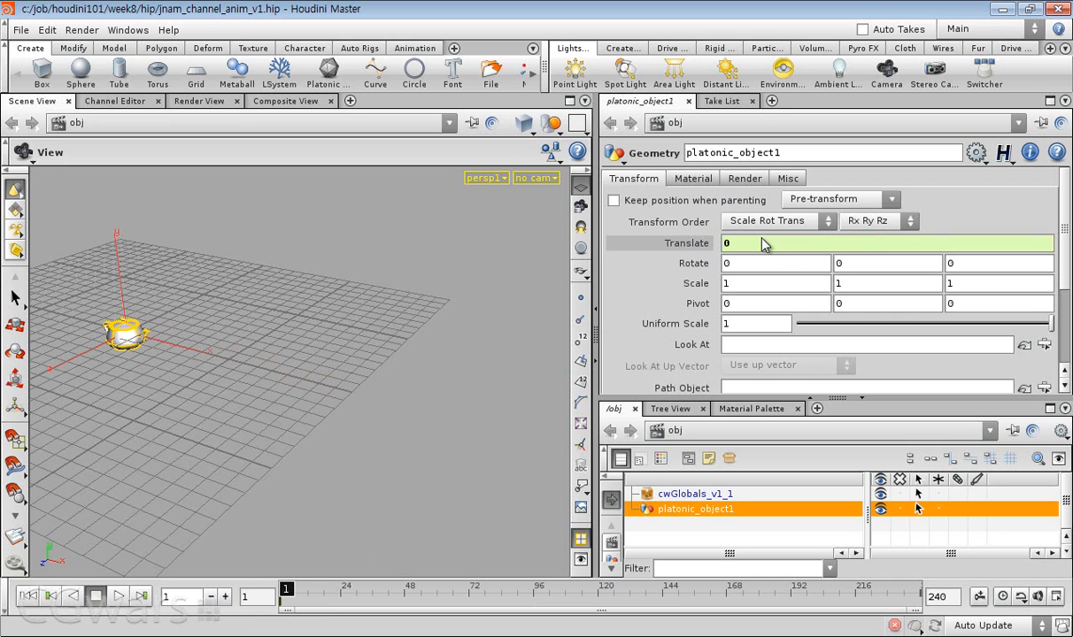
- Key the teapot's X translation at 10 on frame 240
left_click_drag(295, 599, 921, 602)
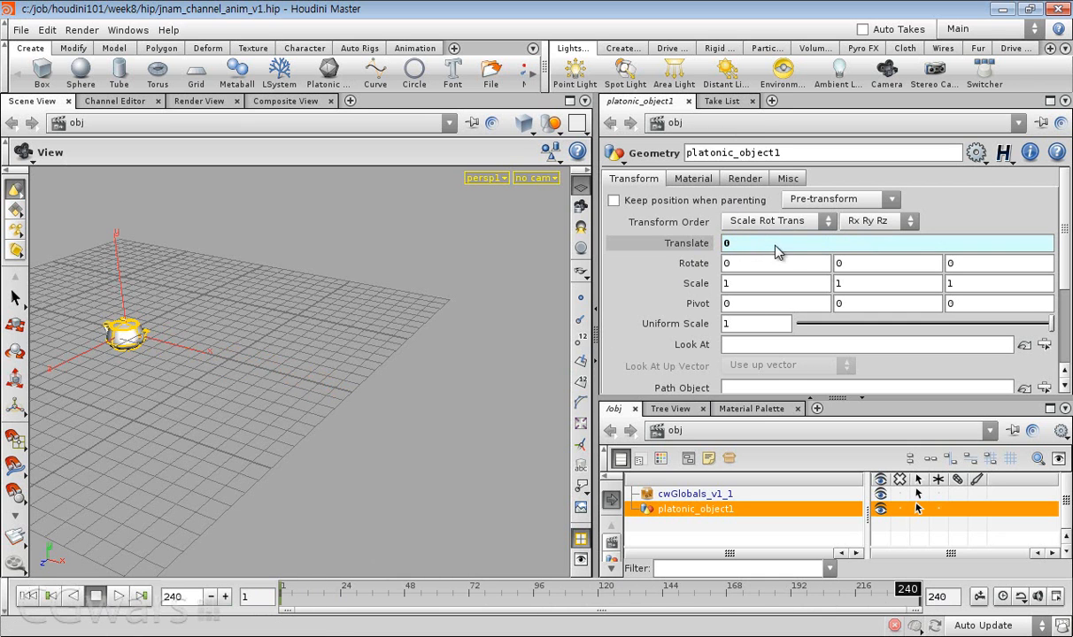
type("10")
key("Return")
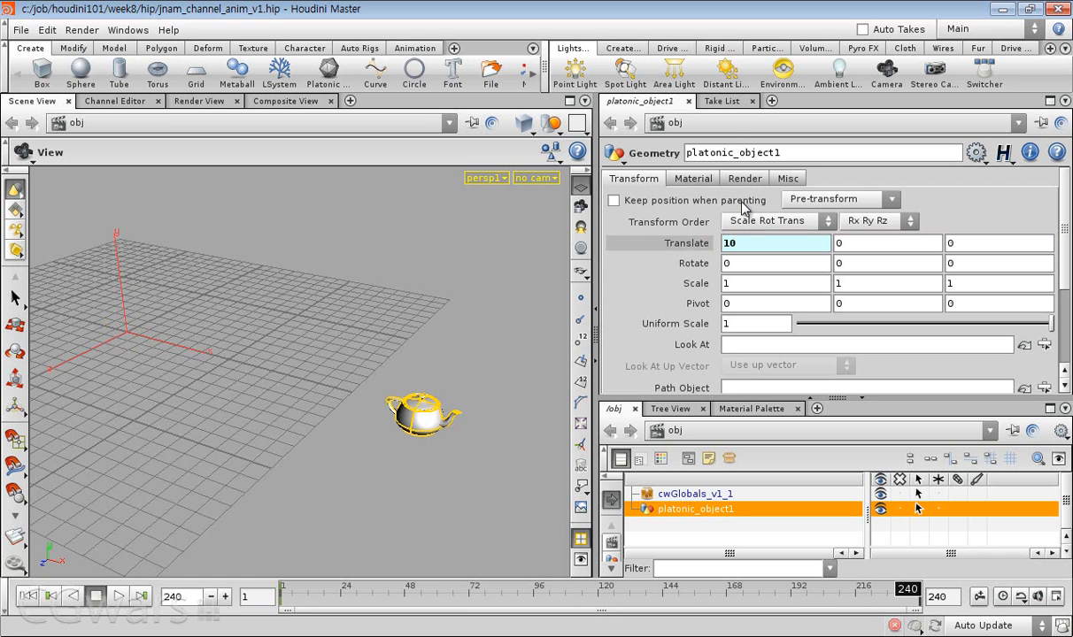
left_click(774, 245, "alt")
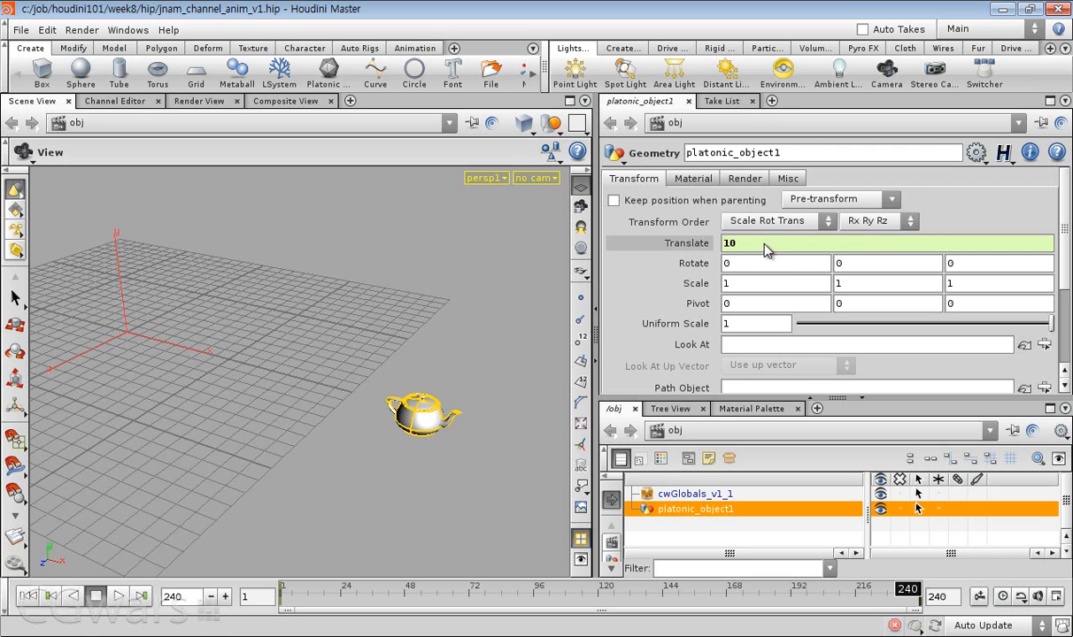
- Examine the teapot's X translation curve in the Channel Editor with the view fitted, and close the editor
middle_click(764, 244)
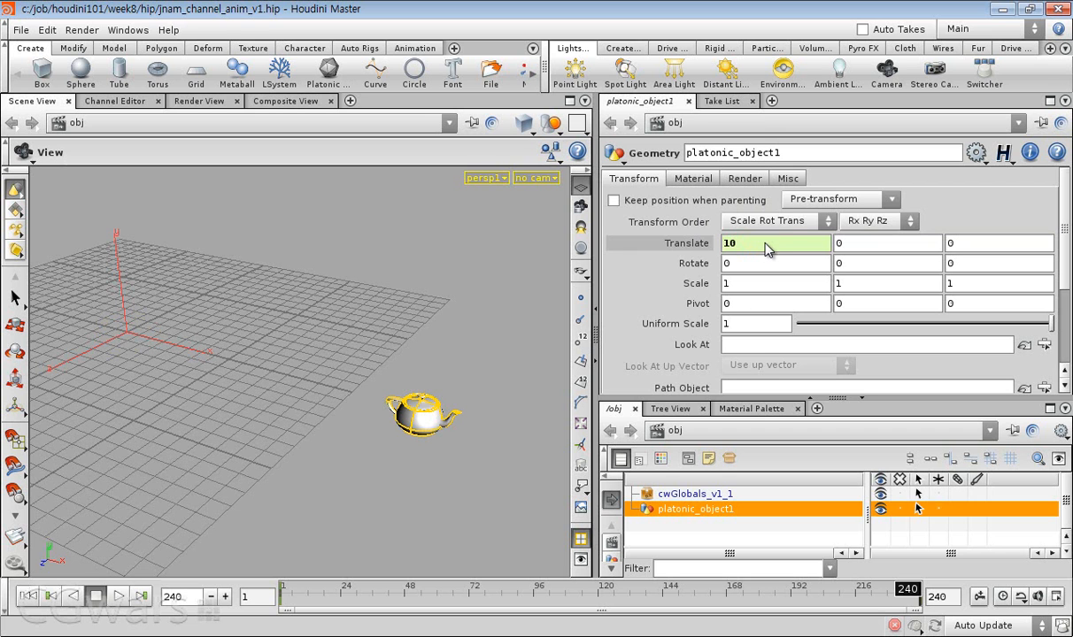
middle_click(766, 246)
left_click(767, 246, "shift")
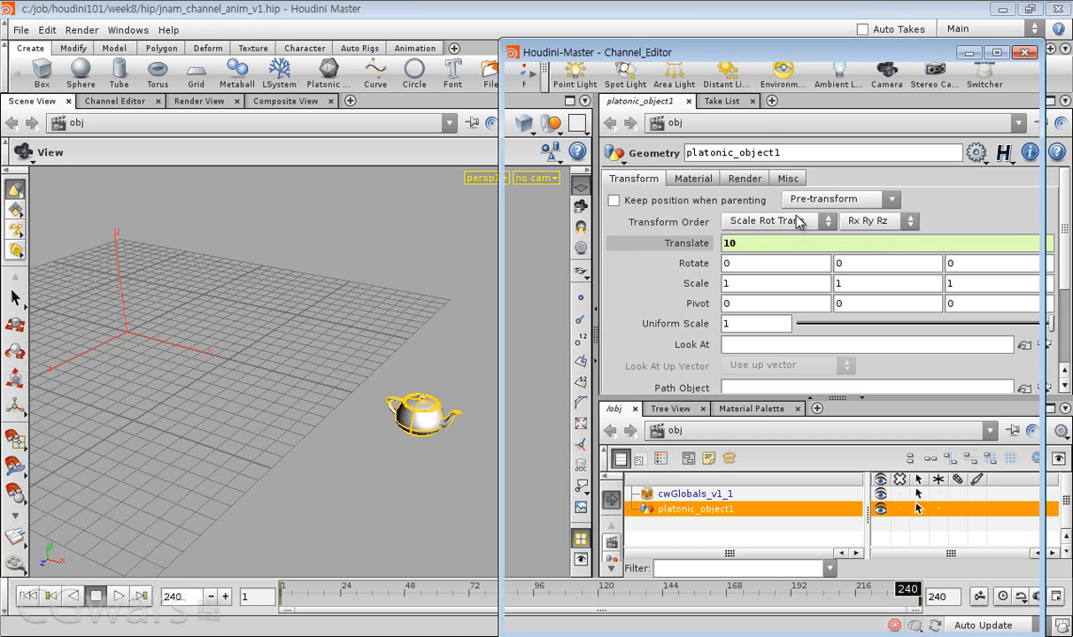
right_click_drag(789, 248, 734, 493)
left_click(1024, 52)
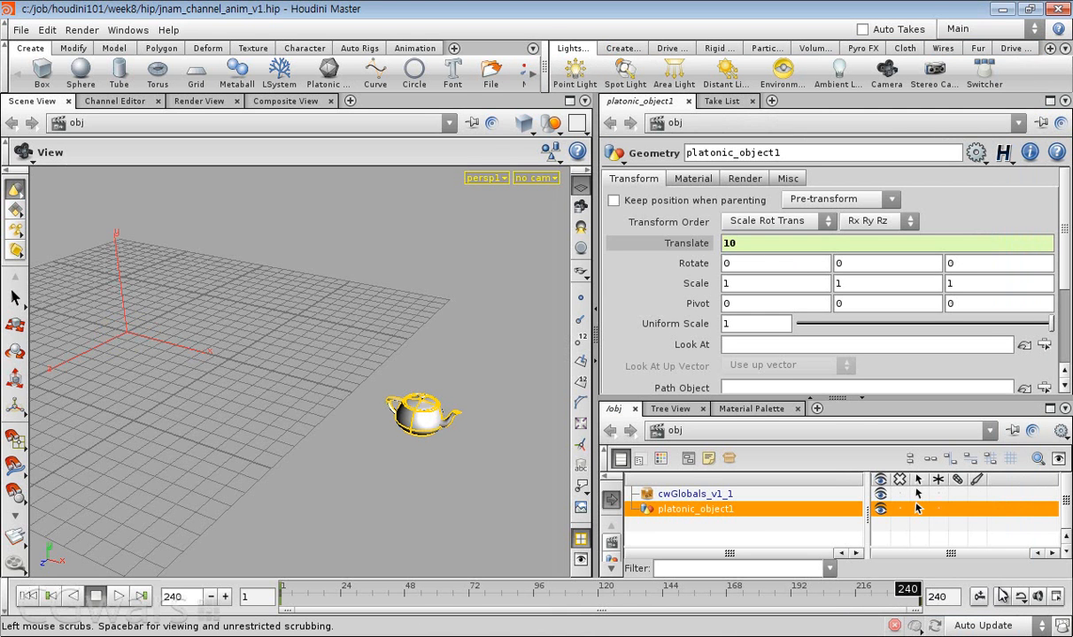
left_click(777, 245, "shift")
key("h")
right_click_drag(785, 273, 715, 354)
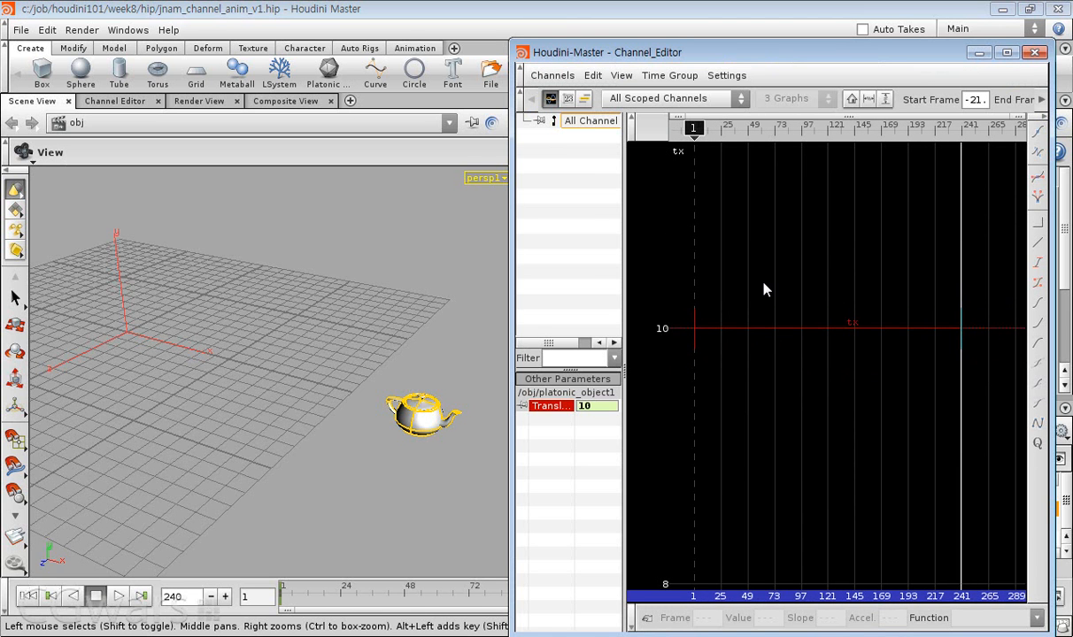
left_click(1035, 53)
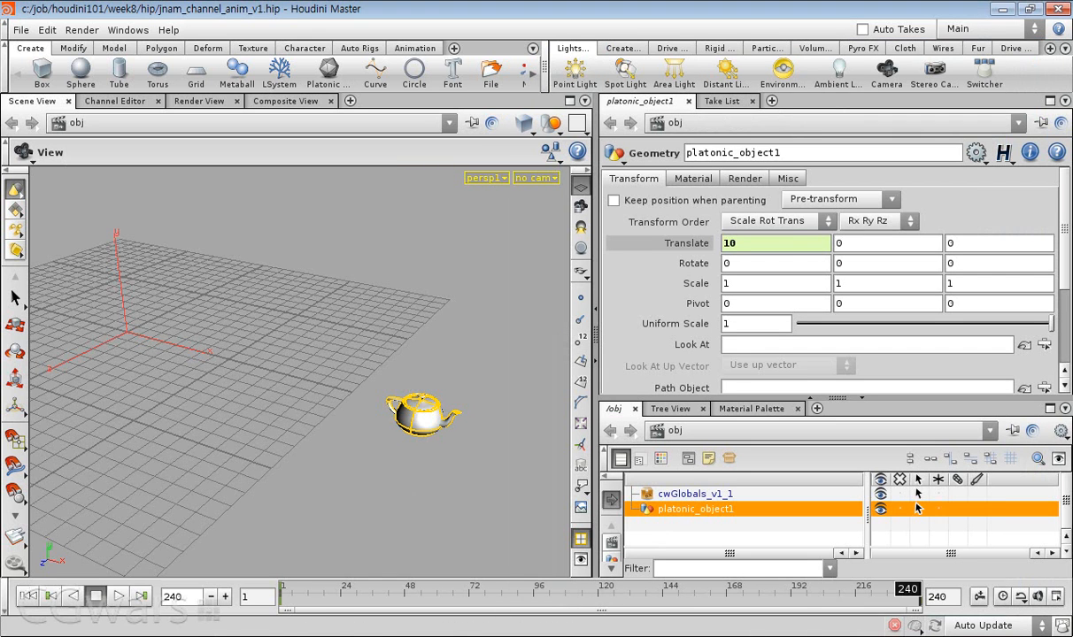
- Return to frame 1 and toggle the teapot's Translate parameter between its expression and its evaluated value
left_click(282, 590)
left_click(673, 248)
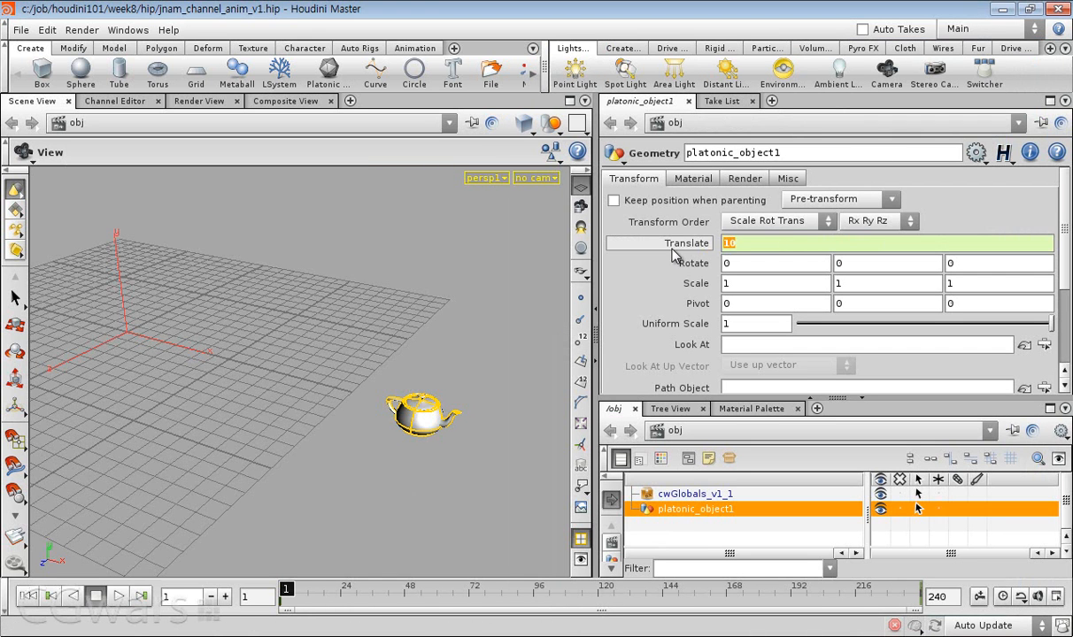
left_click(672, 249)
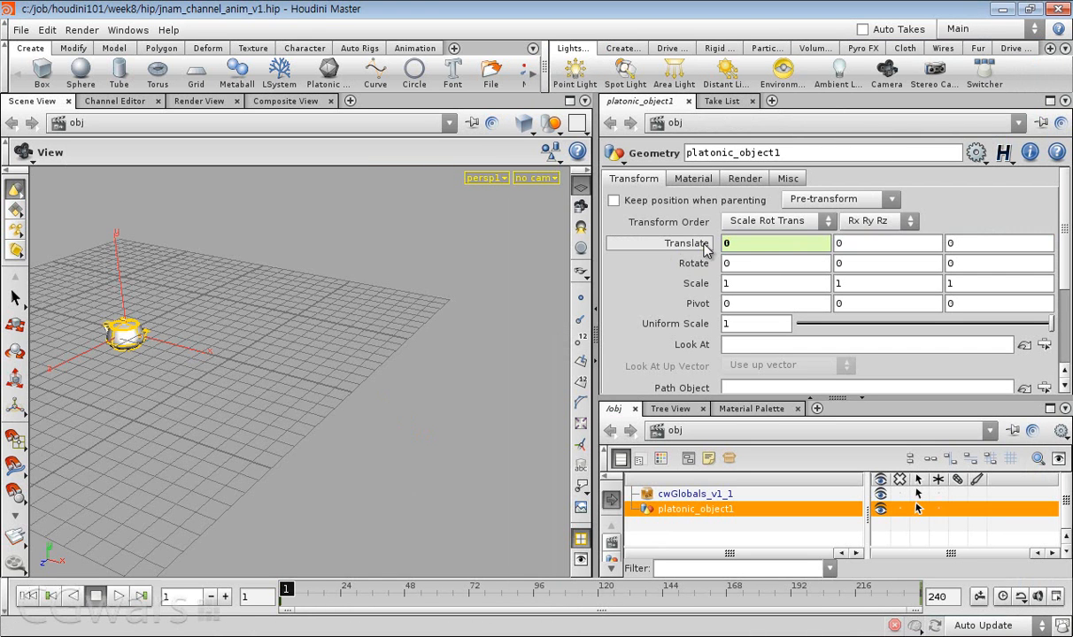
left_click(765, 245)
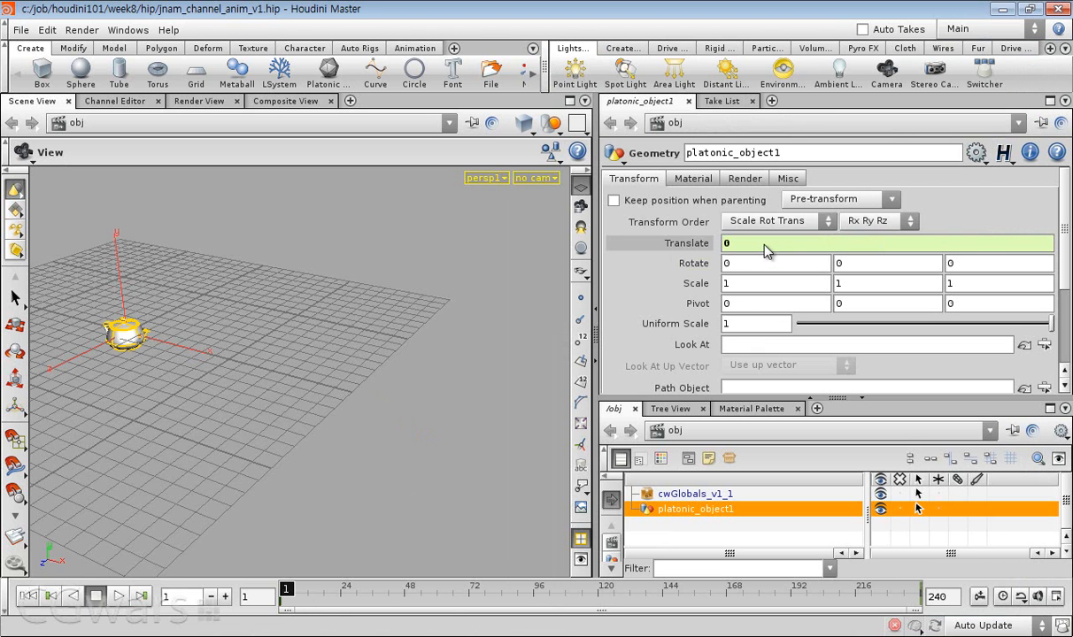
- Open the teapot's X translation curve in the Channel Editor and set its segment function to cubic()
left_click(767, 250, "shift")
key("h")
right_click_drag(821, 250, 780, 364)
left_click_drag(937, 440, 793, 308)
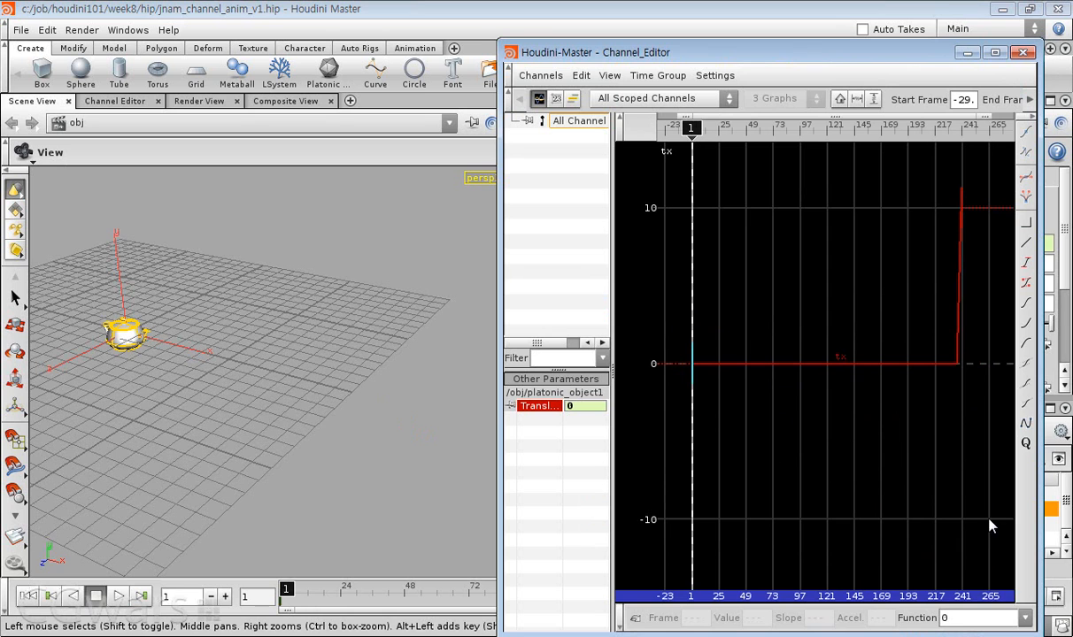
left_click(978, 619)
left_click(978, 619)
key("Return")
left_click_drag(838, 144, 748, 403)
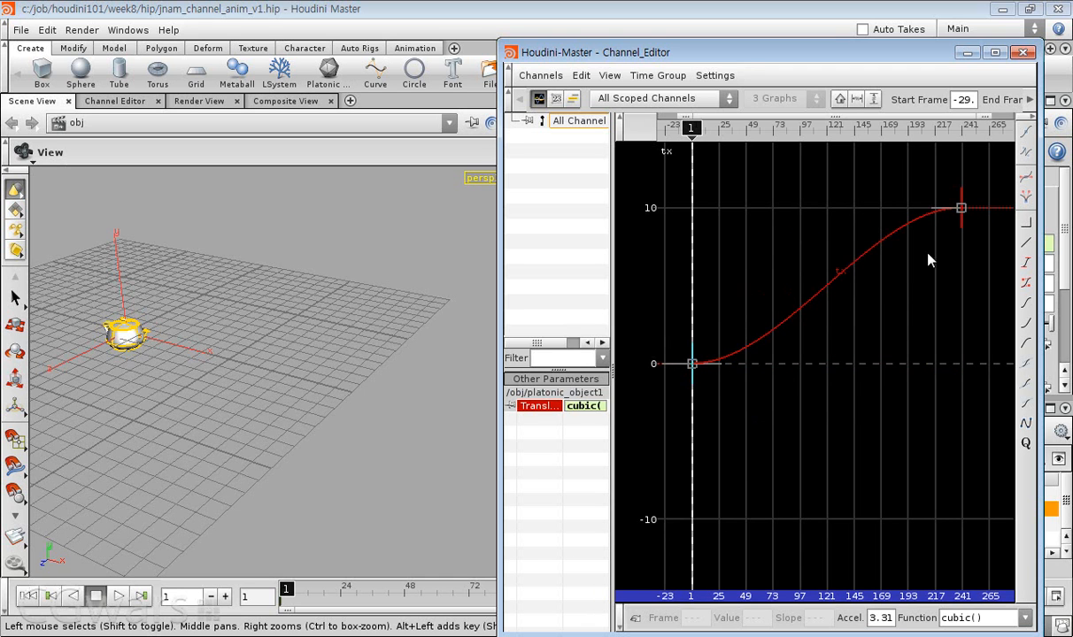
- Try the linear(), repeat() and match() functions on the X translation curve, restore cubic(), and close the Channel Editor
left_click(973, 618)
left_click(998, 339)
left_click(974, 617)
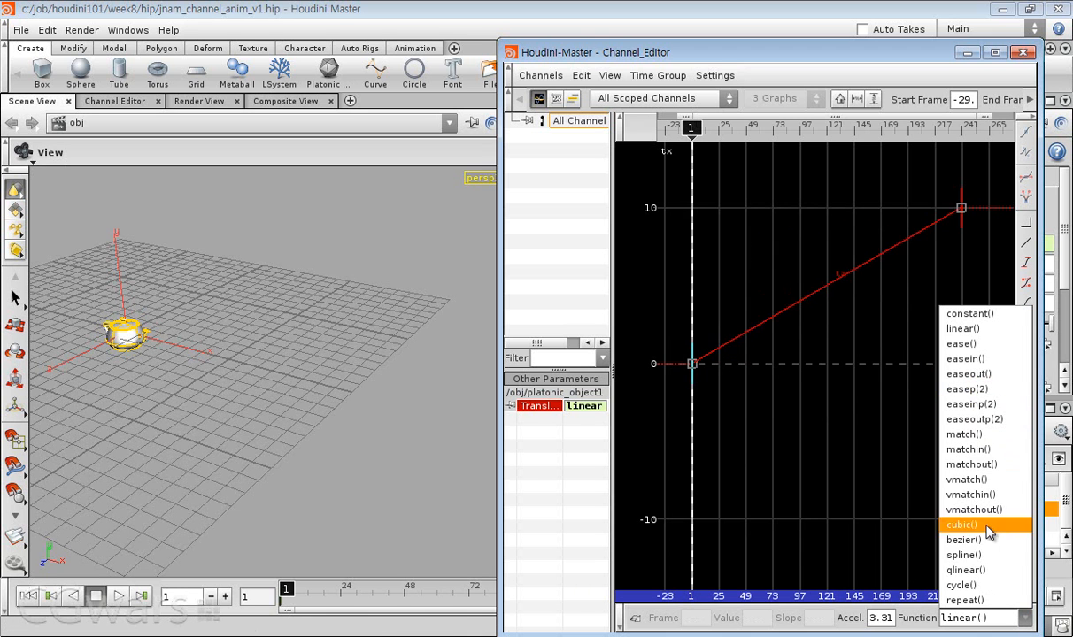
left_click(983, 600)
left_click(978, 617)
left_click(1003, 437)
left_click(1010, 617)
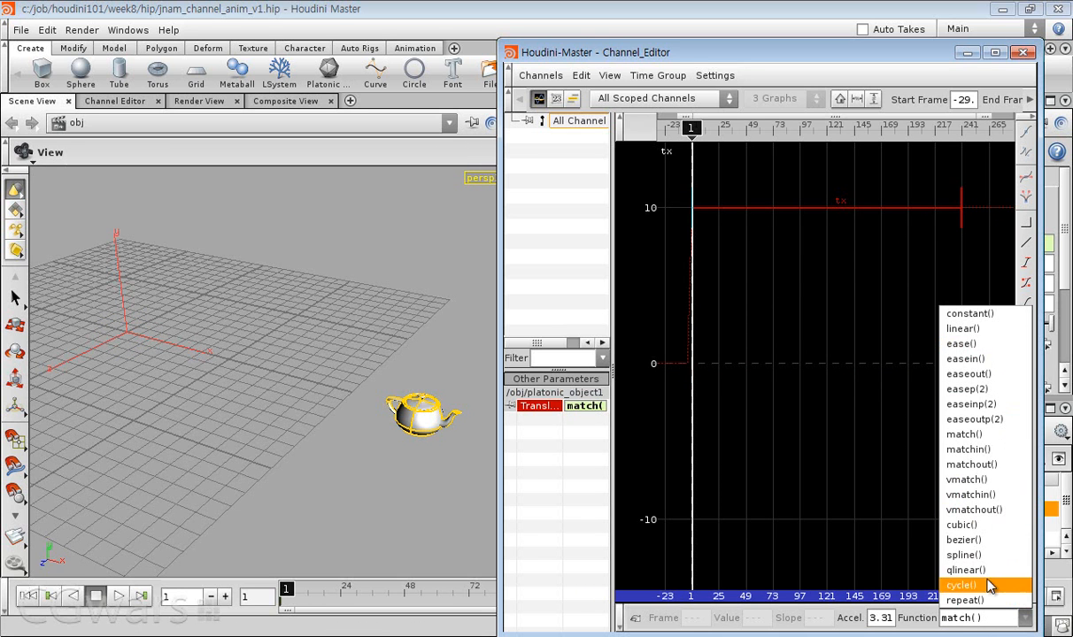
left_click(974, 525)
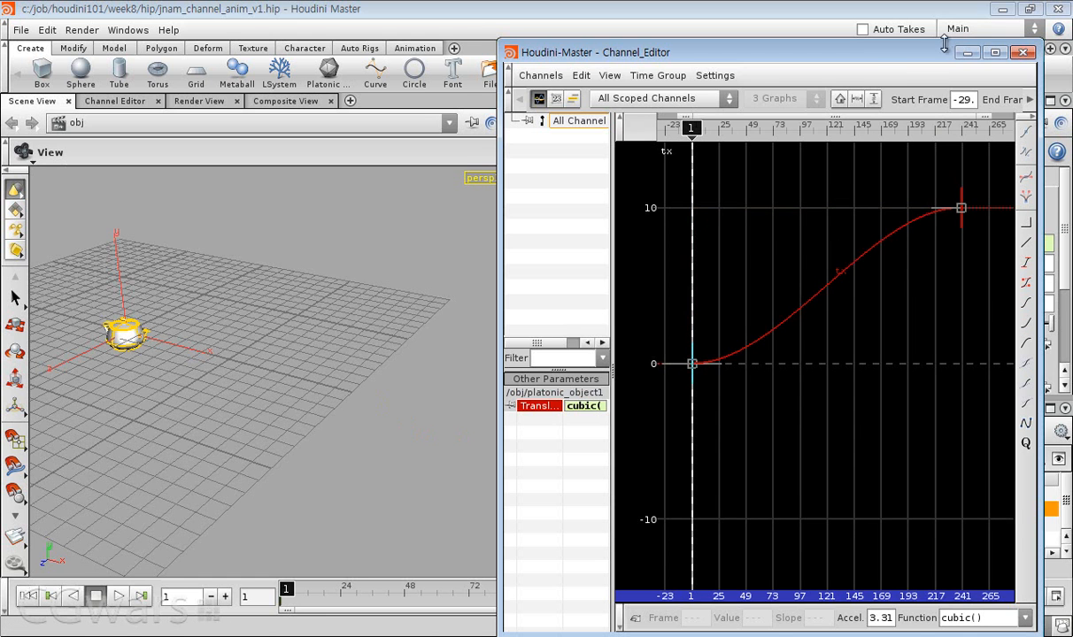
left_click(1021, 55)
- Scrub the timeline back to frame 1 and reopen the teapot's X translation curve in the Channel Editor
left_click(667, 245)
left_click_drag(334, 592, 282, 591)
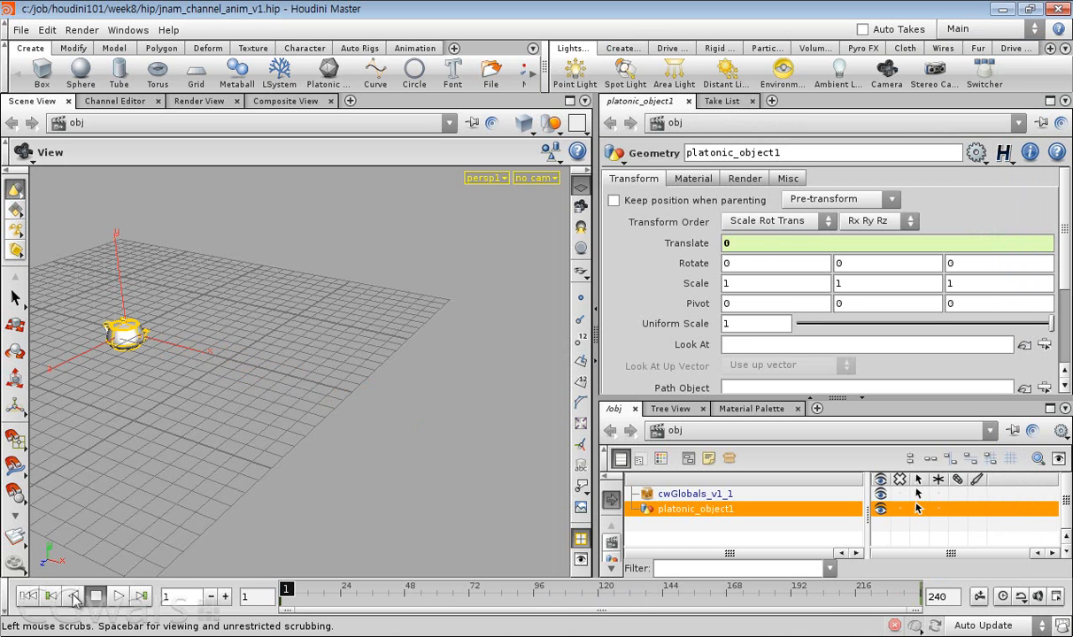
left_click(751, 240, "shift")
key("h")
right_click_drag(895, 202, 766, 393)
- Try tilting the slope handle of the X curve's frame 240 key, undo it, and maximize and restore the editor
left_click_drag(921, 199, 866, 215)
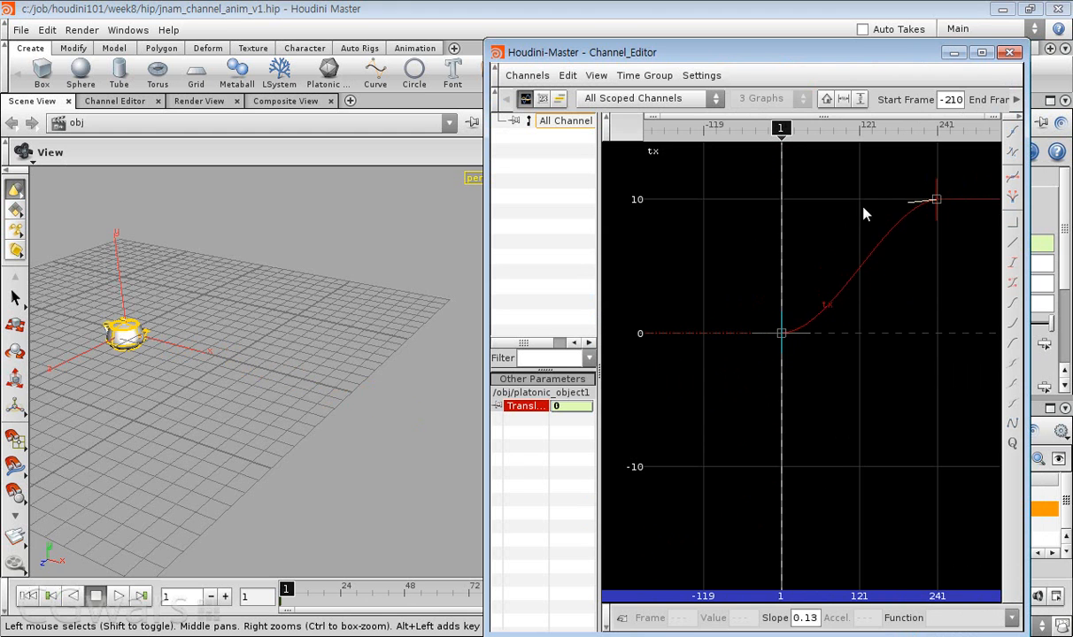
key("ctrl+z")
left_click_drag(840, 53, 549, 0)
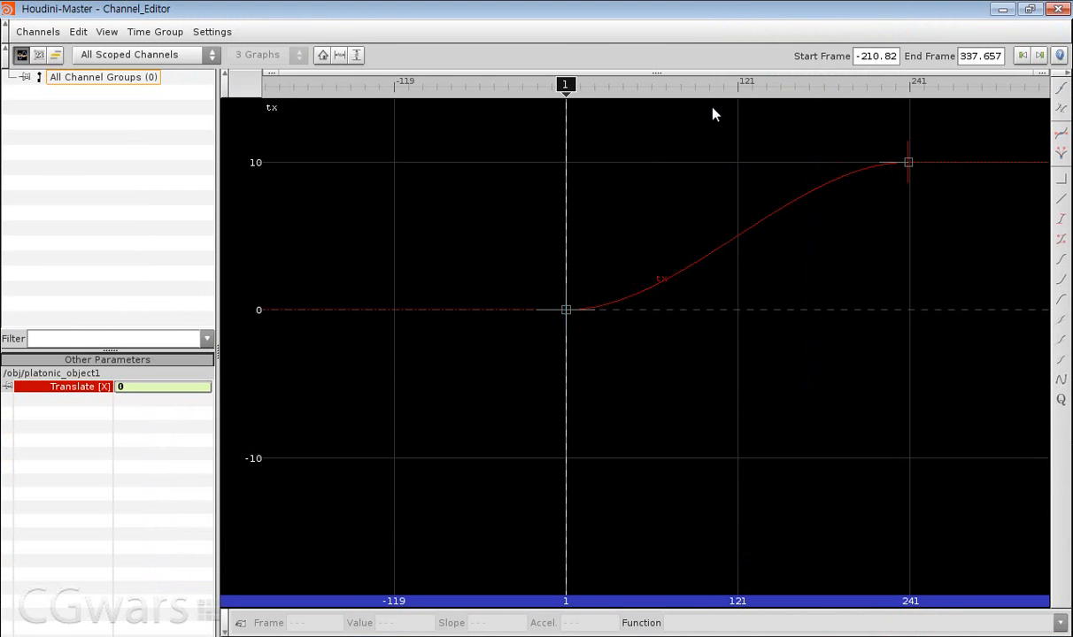
left_click(1030, 9)
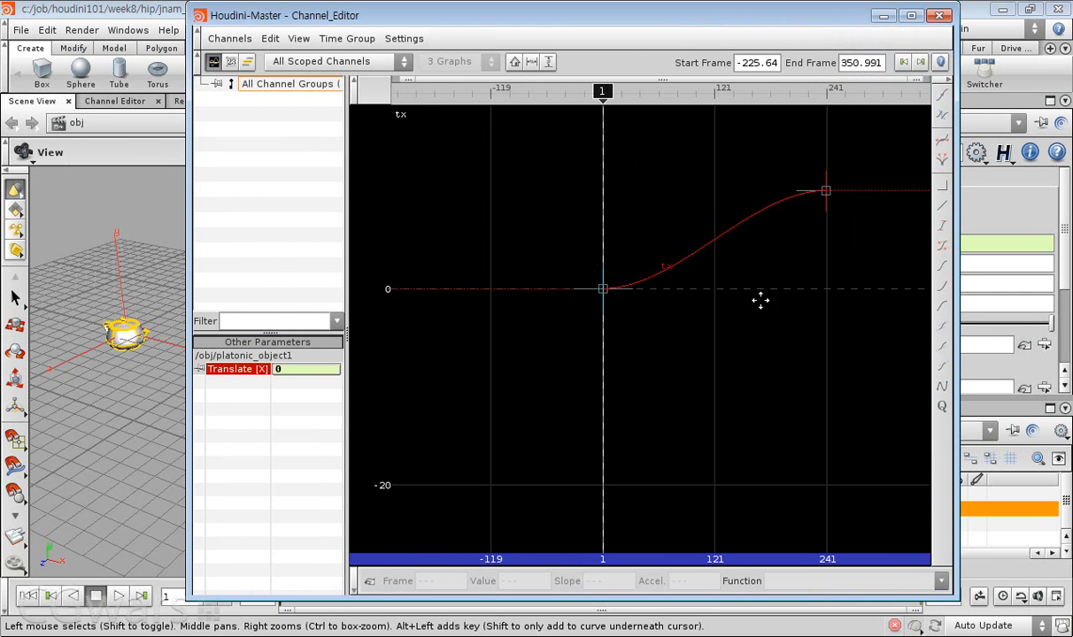
- Steepen the X translation curve at its frame 240 key to a slope of about 3.16 and close the Channel Editor
middle_click_drag(761, 301, 802, 273)
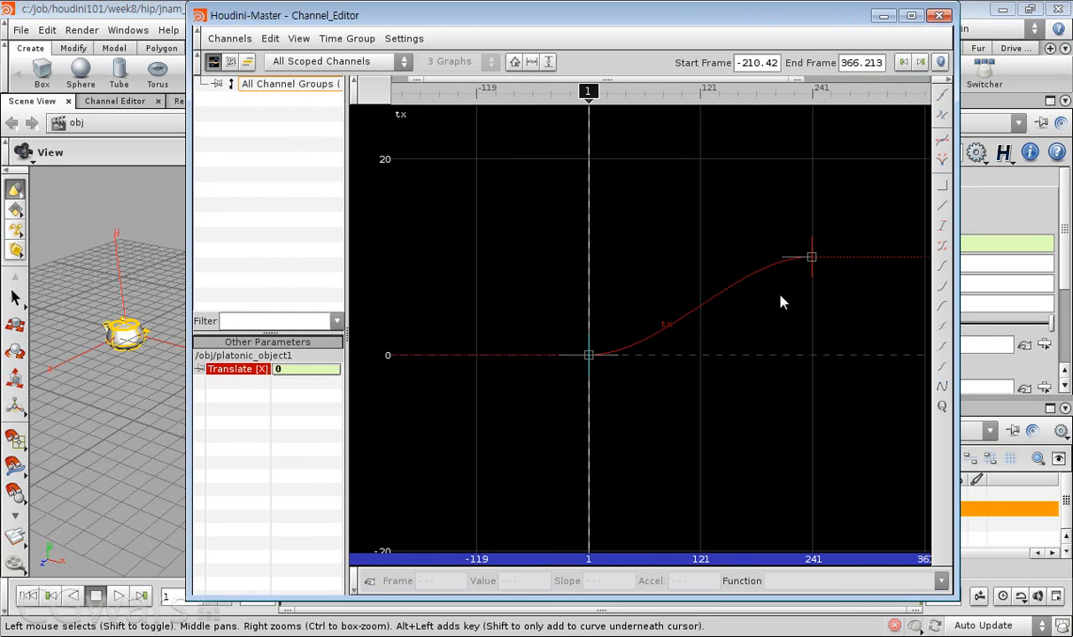
key("h")
left_click_drag(881, 163, 867, 250)
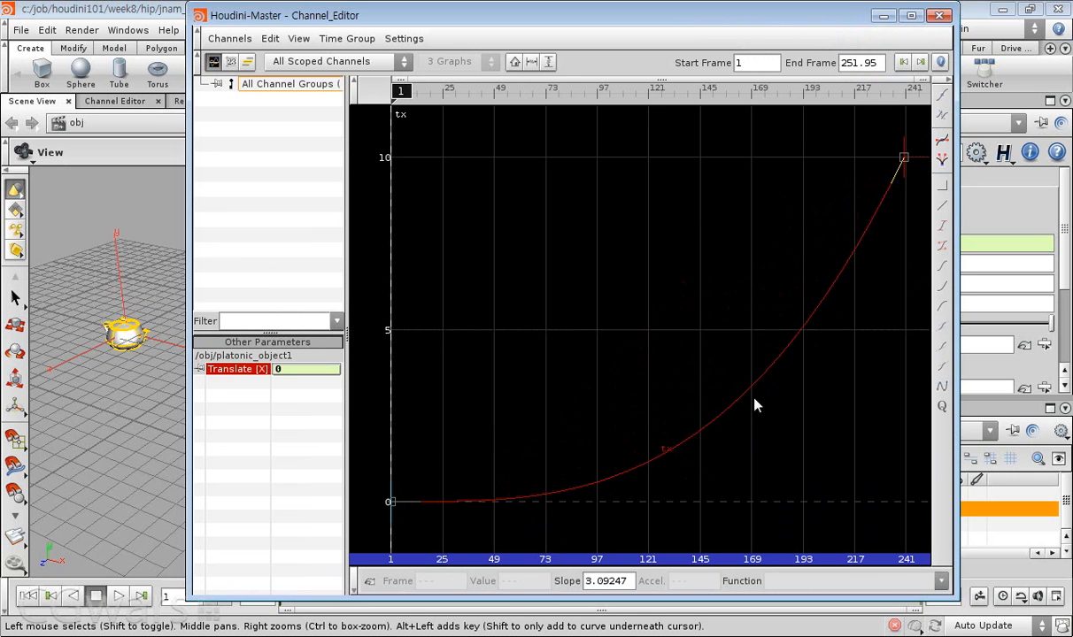
right_click_drag(748, 377, 731, 320)
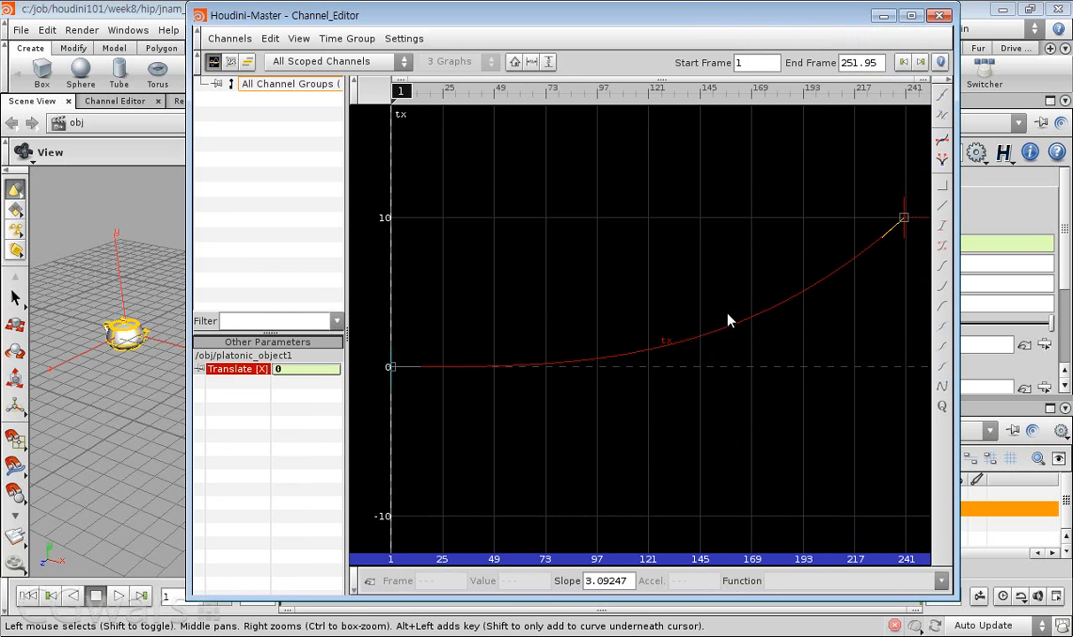
mouse_move(890, 242)
left_mouse_down()
mouse_move(889, 255)
mouse_move(877, 252)
left_mouse_up()
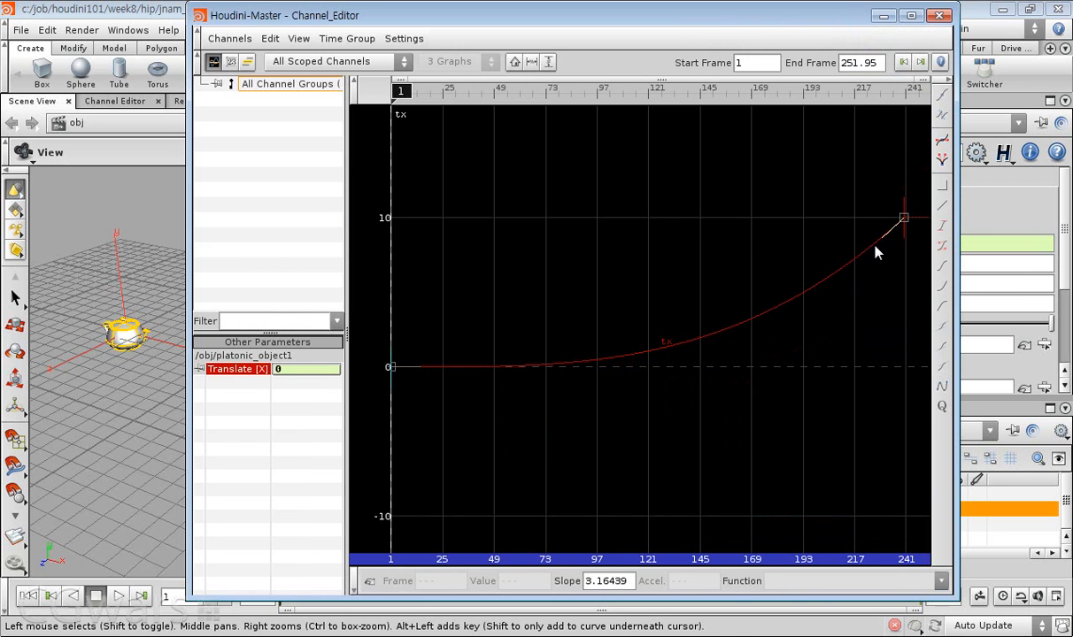
left_click(939, 17)
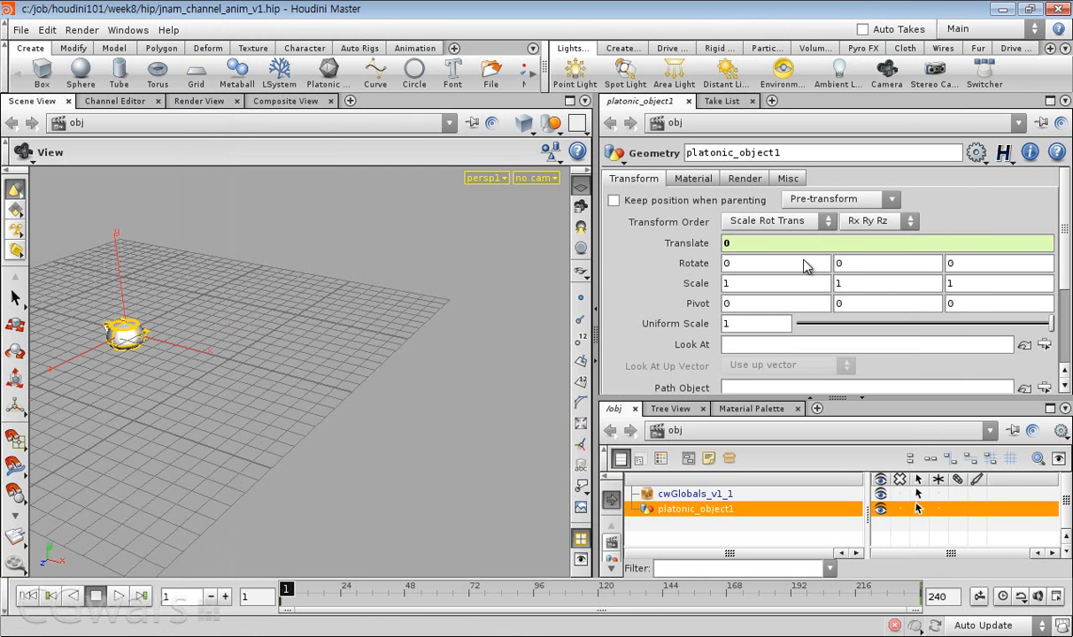
- Cut the teapot object from the scene and paste it back
left_click(691, 243)
left_click(695, 247)
left_click(692, 181)
left_click(663, 181)
key("ctrl+x")
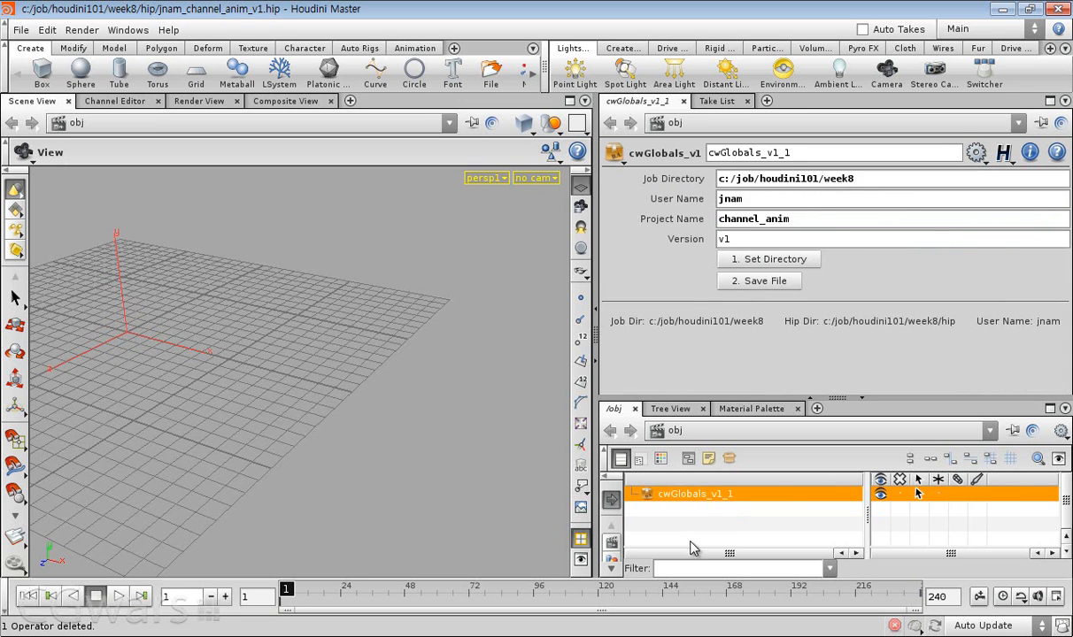
key("ctrl+v")
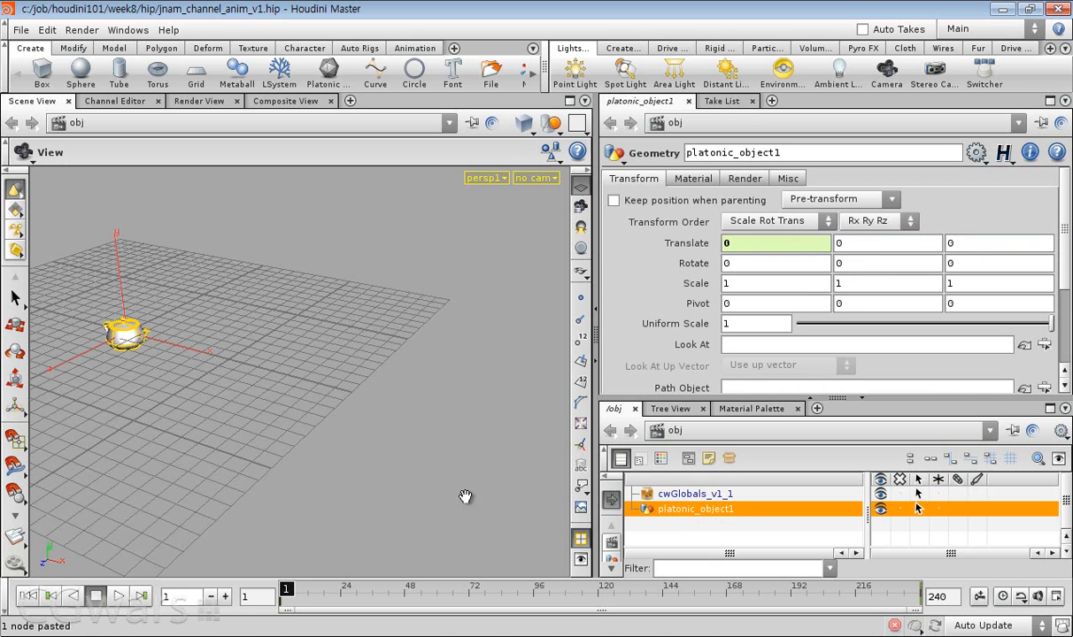
- Key the teapot's Y translation at 0 on frame 1 and at 2 on frame 240
left_click(850, 240, "alt")
left_click_drag(875, 599, 1033, 607)
left_click_drag(863, 244, 811, 257)
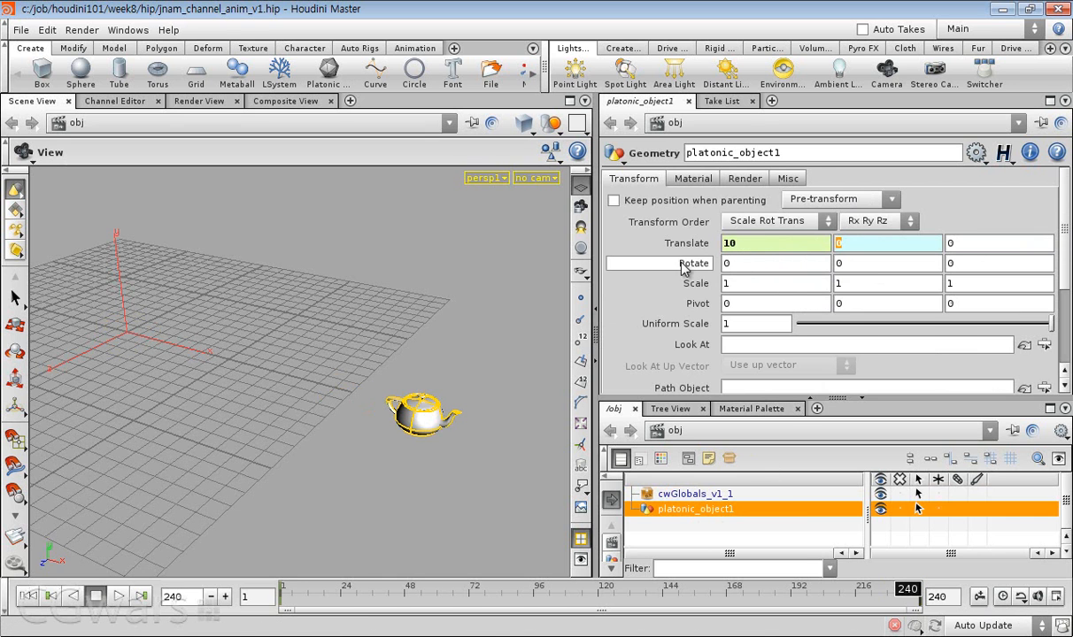
type("2")
key("Return")
key("i")
left_click(671, 430)
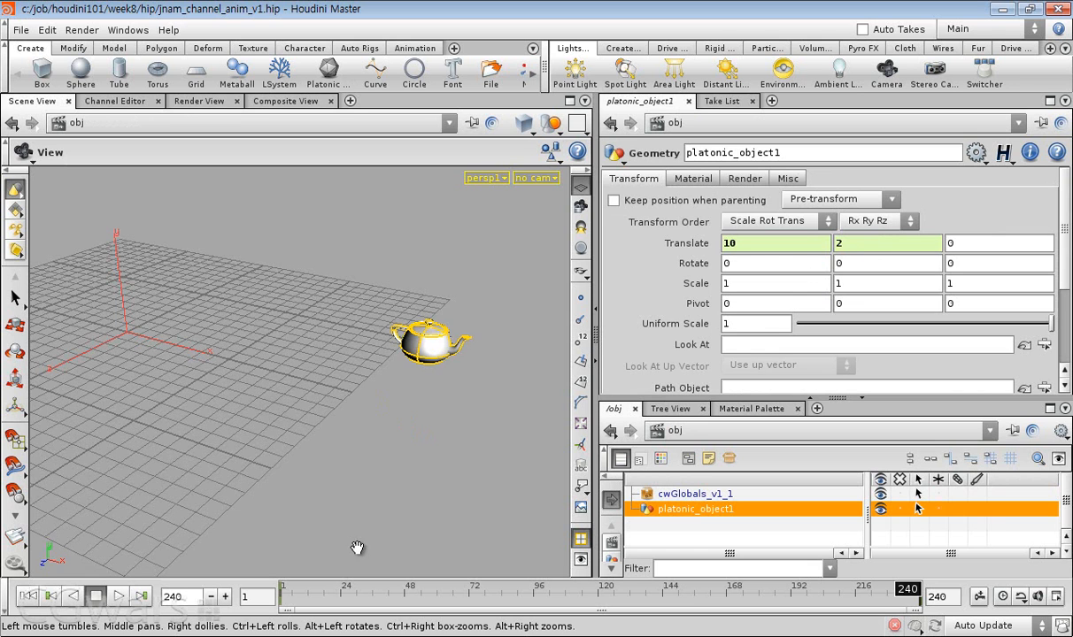
- Key the teapot's Y translation at 0 on frame 189, scrub to frame 240, and open its curve in the Channel Editor
left_click_drag(571, 597, 790, 601)
double_click(872, 243)
type("0")
key("Return")
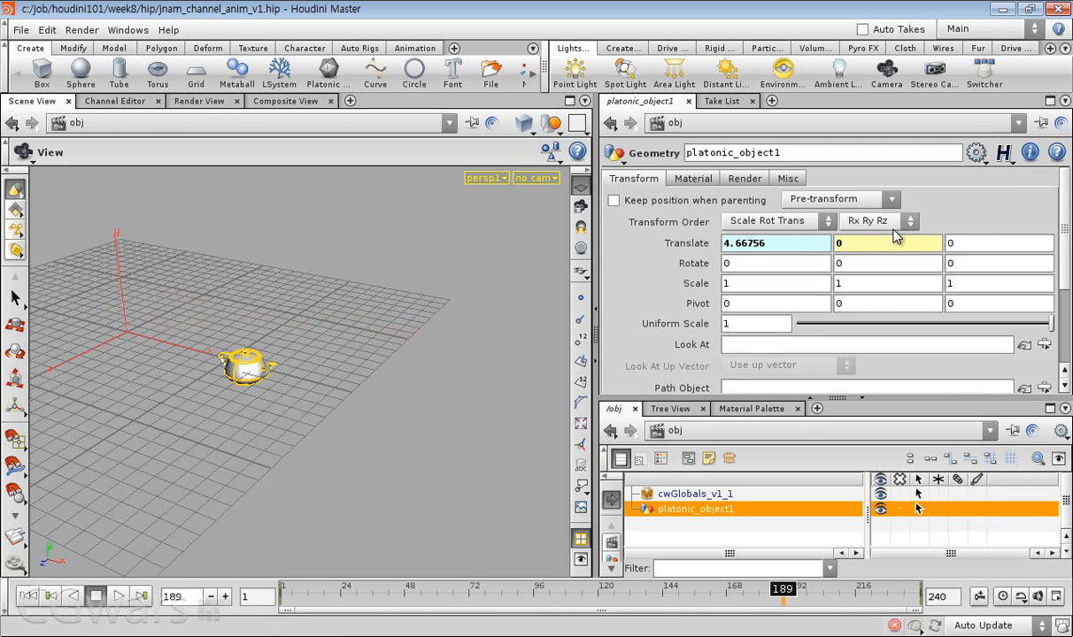
left_click_drag(305, 603, 921, 606)
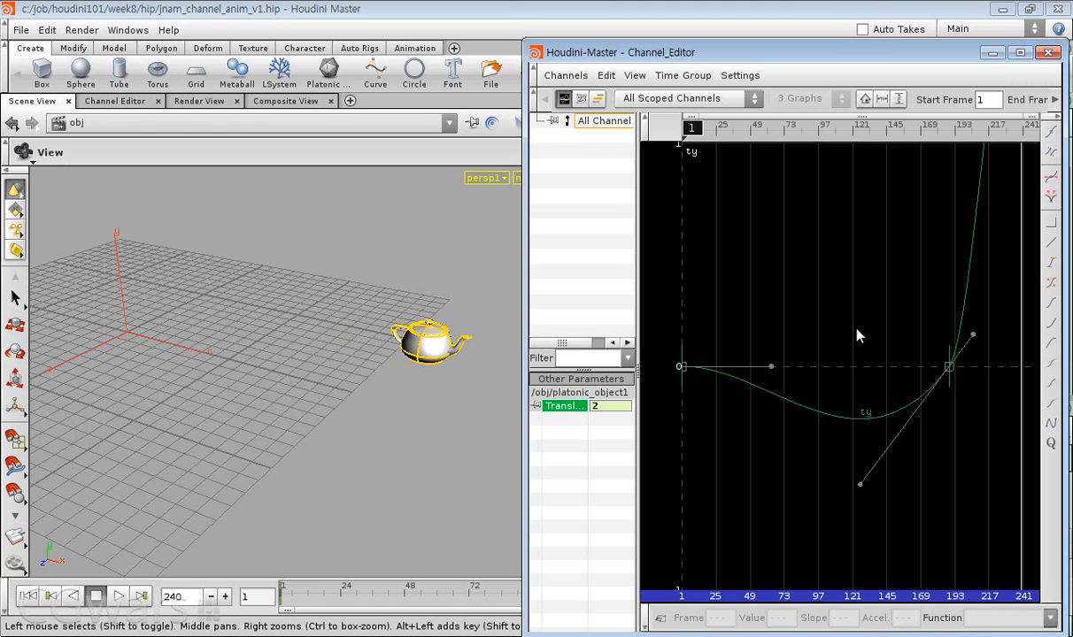
- Delete the Y translation curve's frame 189 key and pull the frame 240 key's incoming tangent down to about 0
right_click_drag(894, 259, 833, 443)
right_click_drag(908, 405, 925, 325)
mouse_move(936, 343)
left_mouse_down()
mouse_move(900, 312)
mouse_move(918, 339)
left_mouse_up()
left_click_drag(940, 391, 863, 292)
key("Delete")
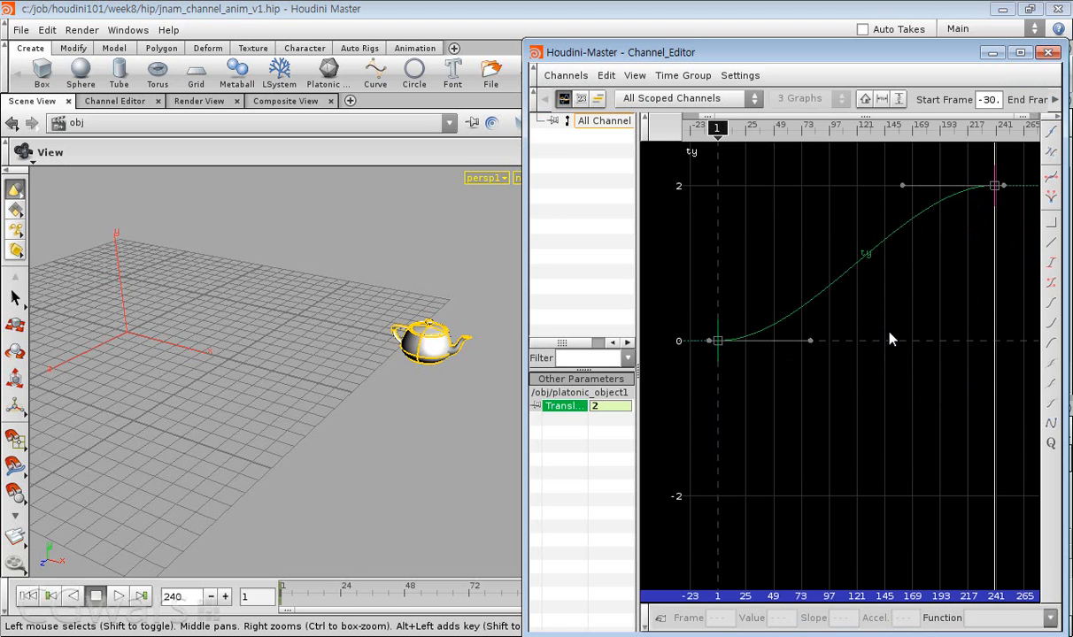
left_click_drag(904, 186, 936, 351)
left_click(992, 52)
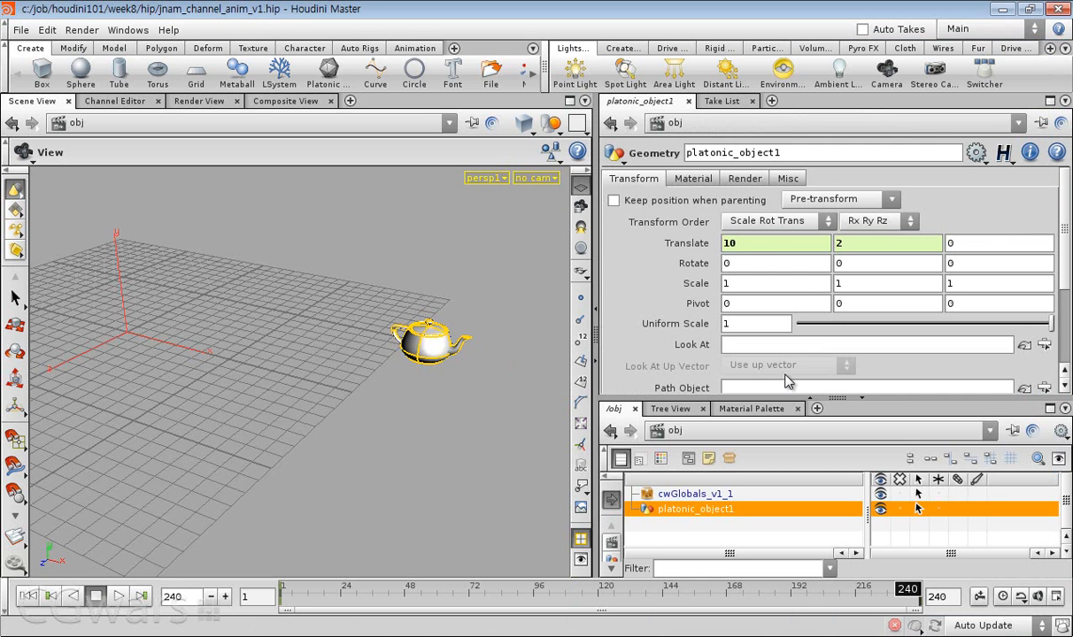
- Raise the X translation curve's slope at its frame 1 key, adjust its frame 240 tangent, and scrub the animation
left_click(768, 249, "shift")
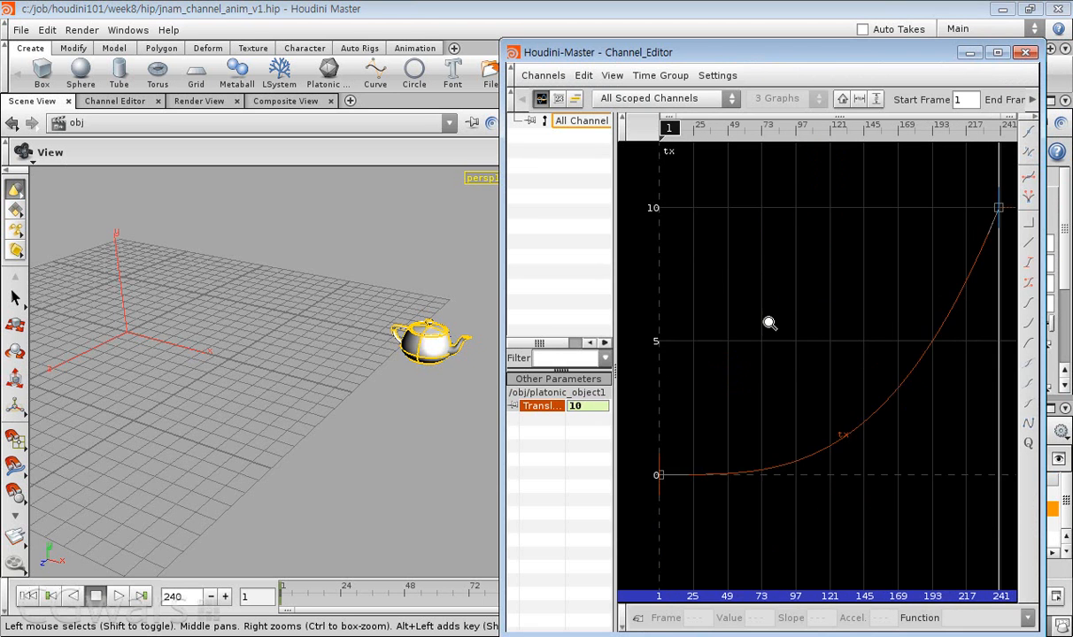
left_click_drag(691, 424, 763, 383)
left_click_drag(986, 241, 975, 251)
left_click(1020, 53)
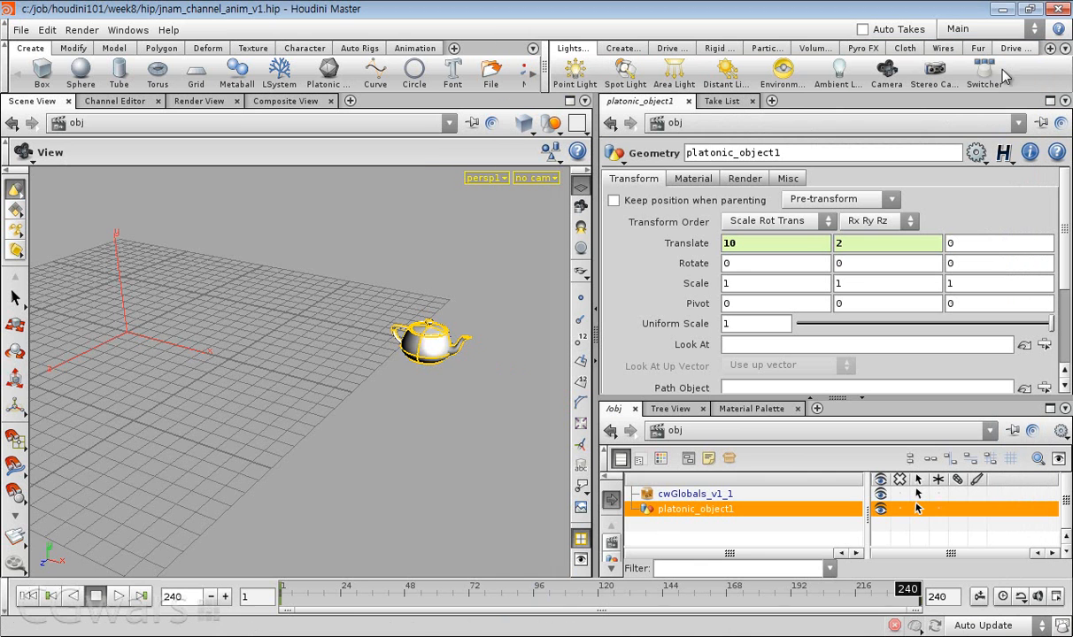
left_click_drag(285, 590, 947, 428)
- Reduce the X translation curve's slope at frame 1 to about 0.28 and scrub the animation to frame 240
left_click(780, 245, "shift")
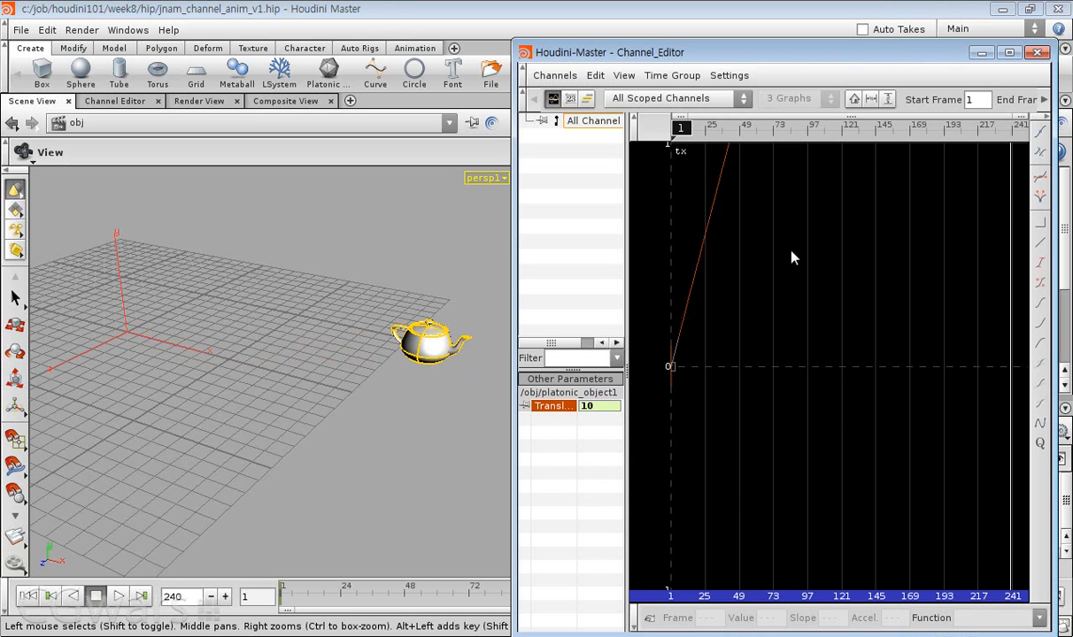
left_click_drag(724, 440, 738, 445)
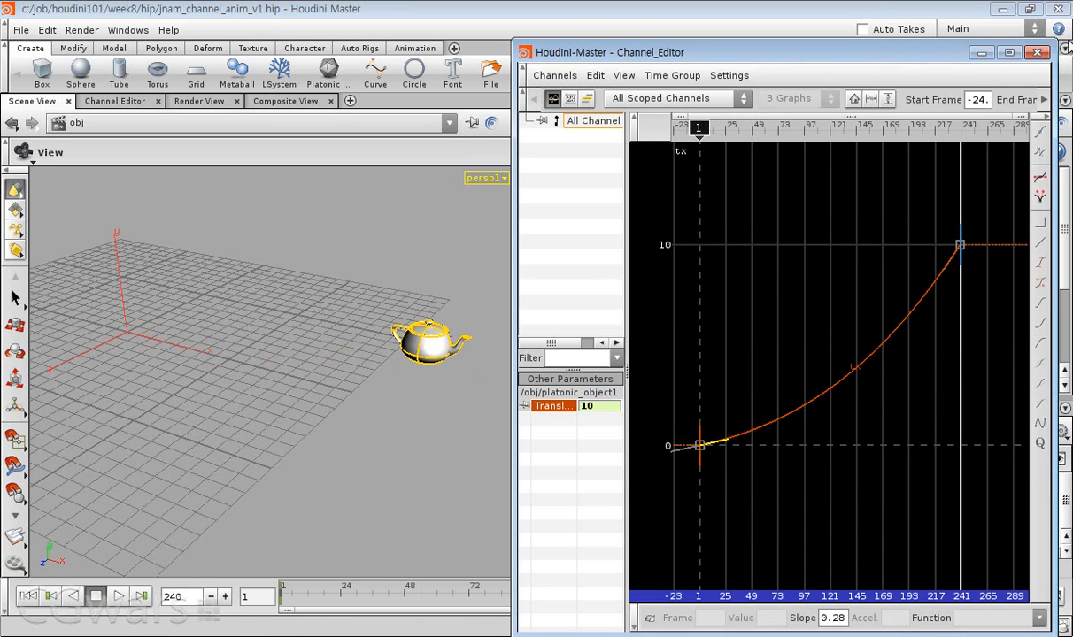
left_click(982, 53)
left_click_drag(332, 605, 921, 598)
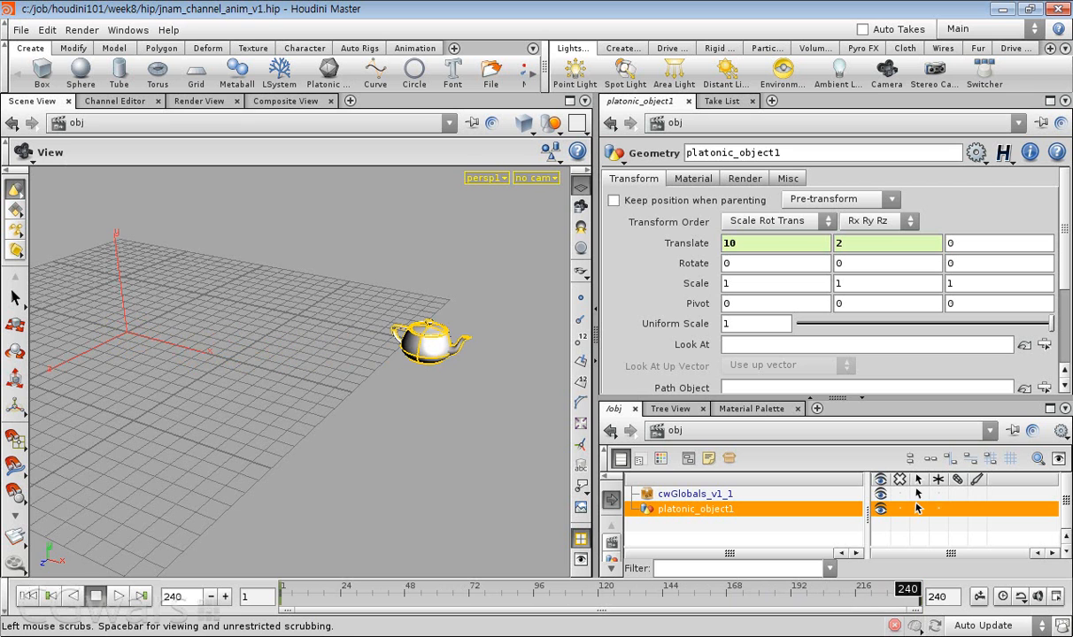
left_click_drag(549, 191, 426, 452)
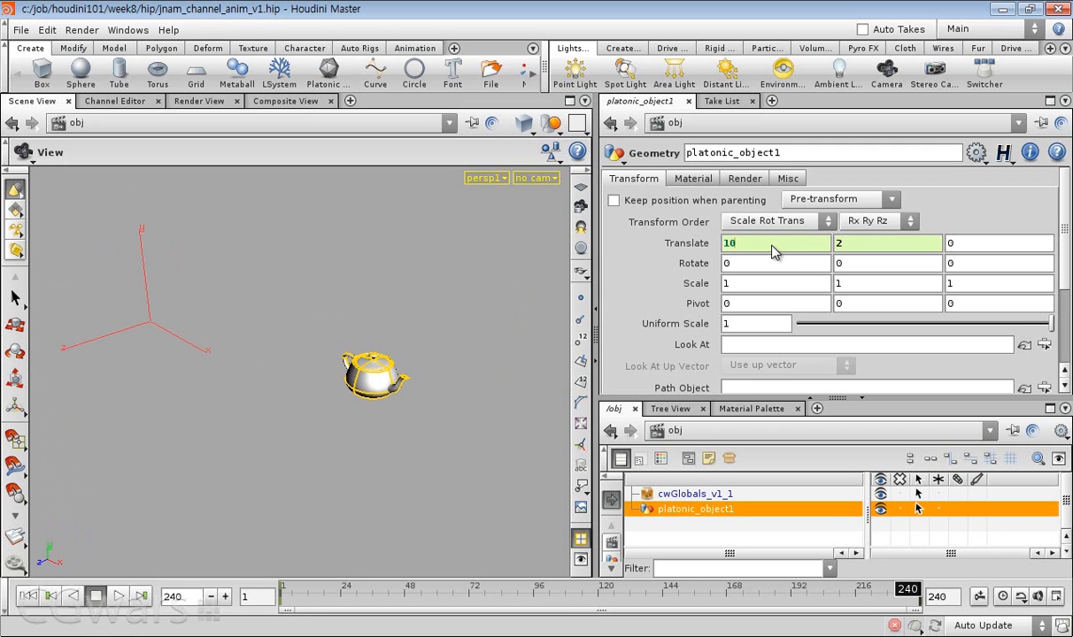
- Return to frame 1 and key the teapot's X, Y and Z translation together
left_click(578, 591)
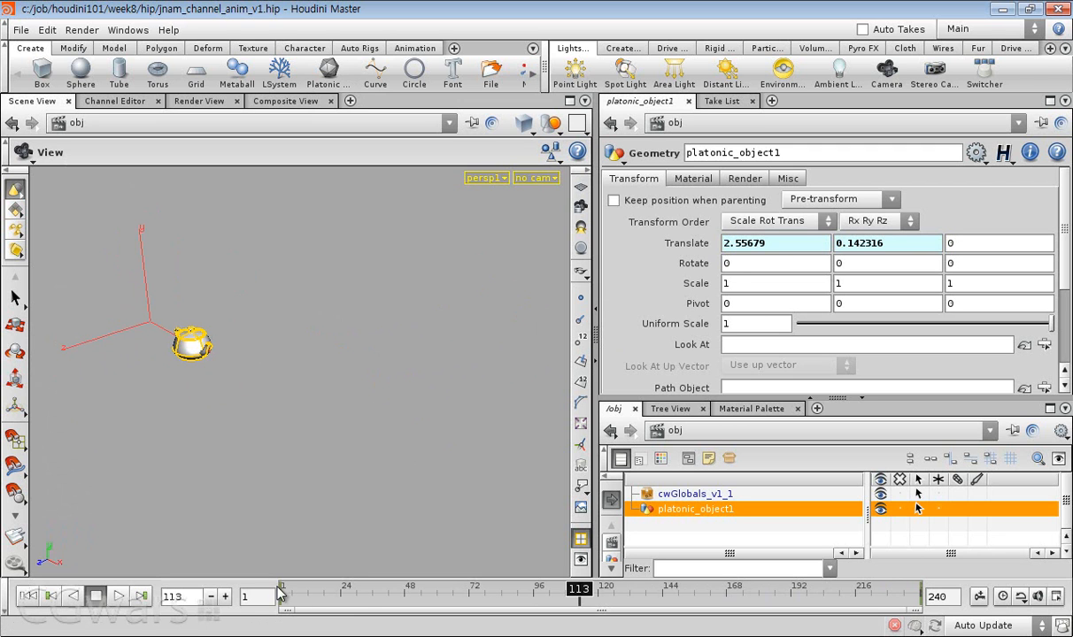
left_click_drag(331, 593, 27, 596)
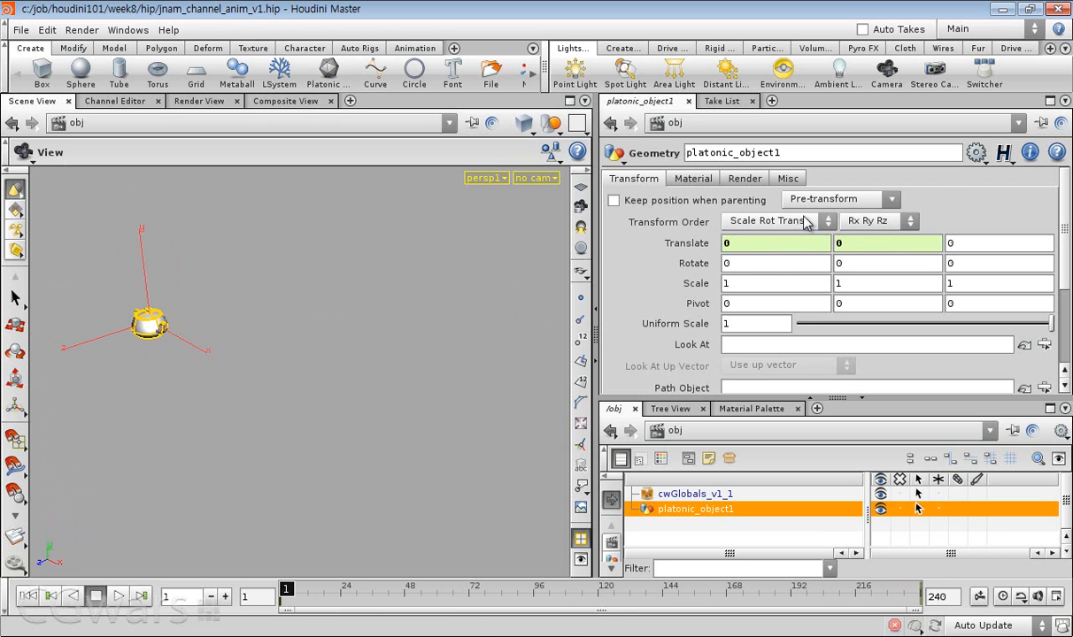
left_click(709, 252, "alt")
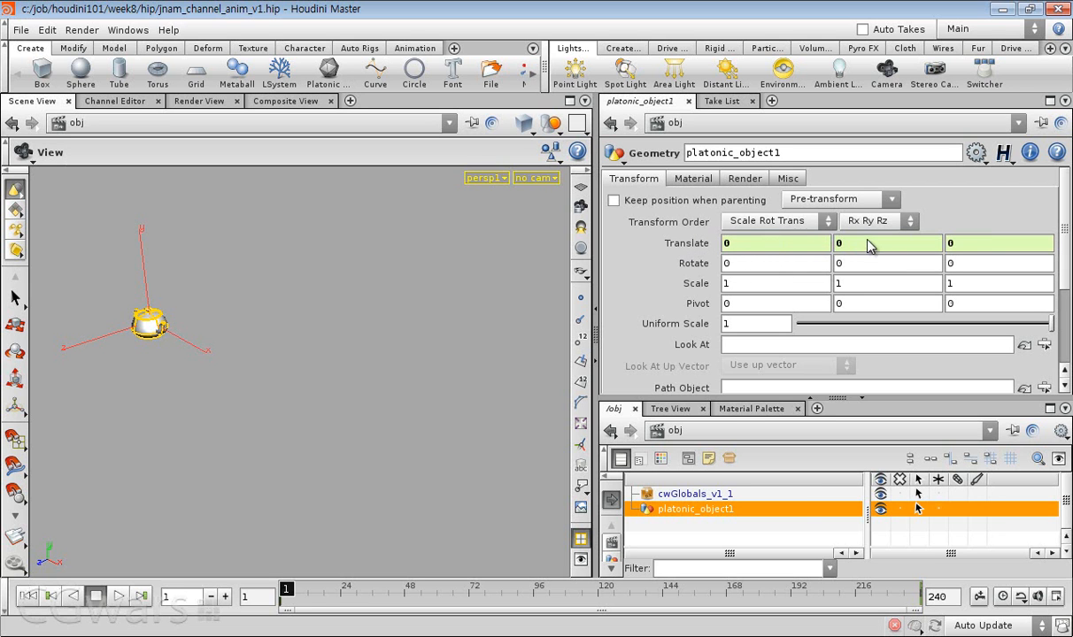
- Go to frame 120, examine the X translation curve in the Channel Editor, and close the editor
left_click_drag(571, 591, 599, 609)
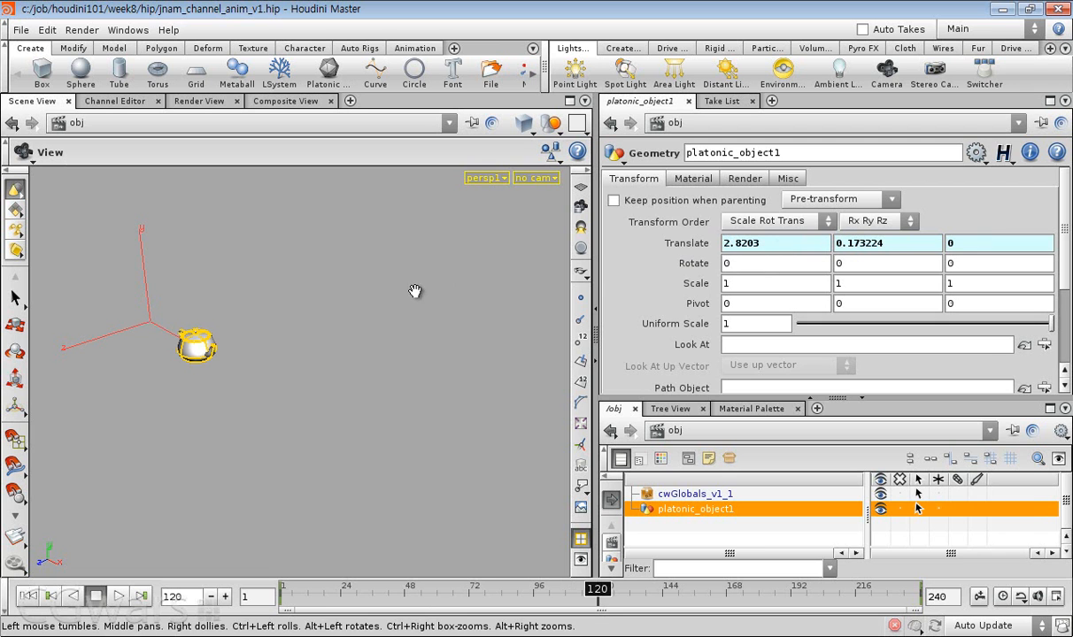
left_click(752, 249, "shift")
key("h")
right_click_drag(764, 384, 780, 373)
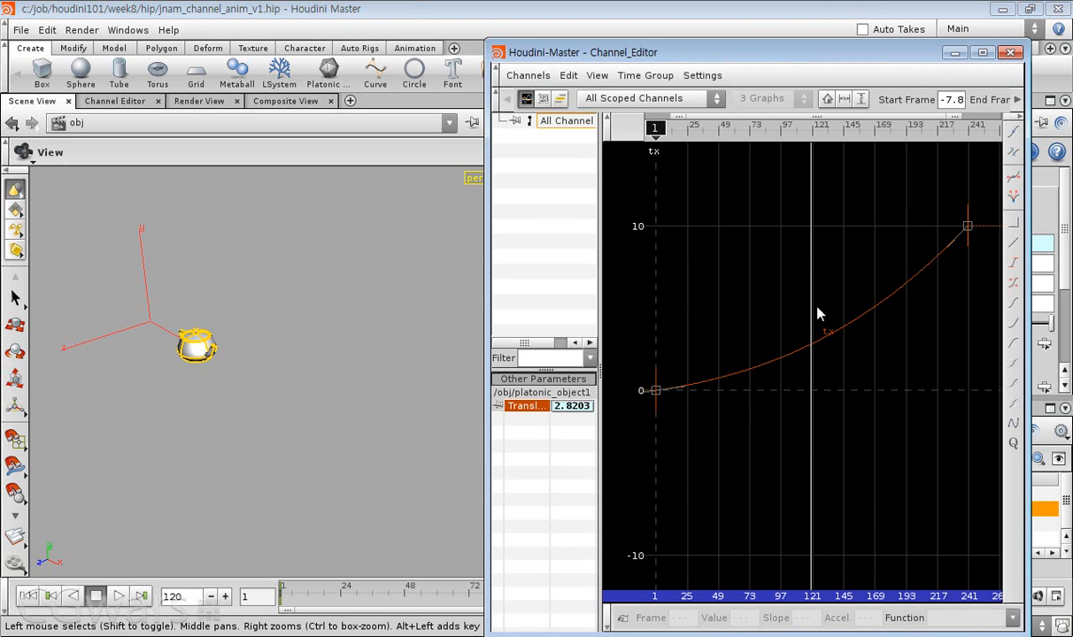
left_click(1011, 52)
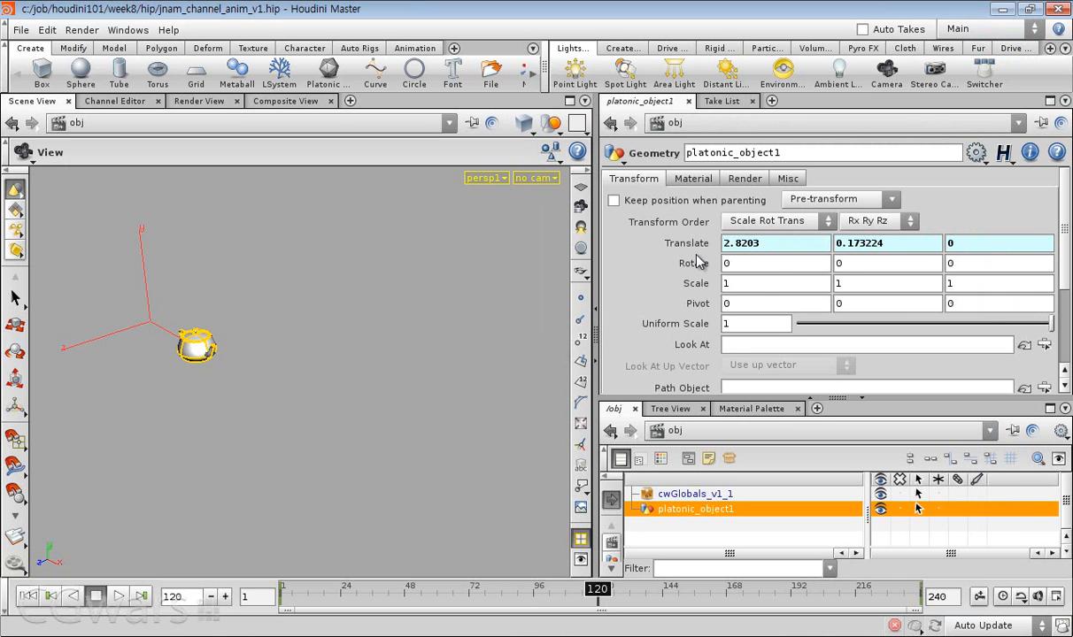
- Reopen the teapot's X translation curve and widen the Channel Editor window
left_click(744, 248, "shift")
key("h")
right_click_drag(768, 375, 721, 342)
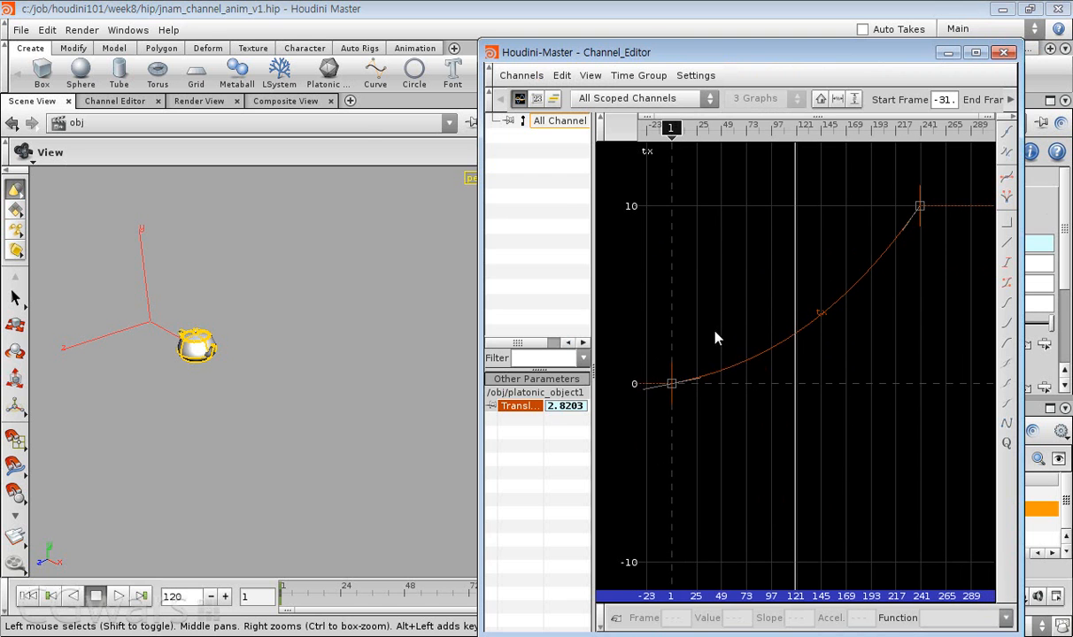
left_click_drag(484, 425, 123, 309)
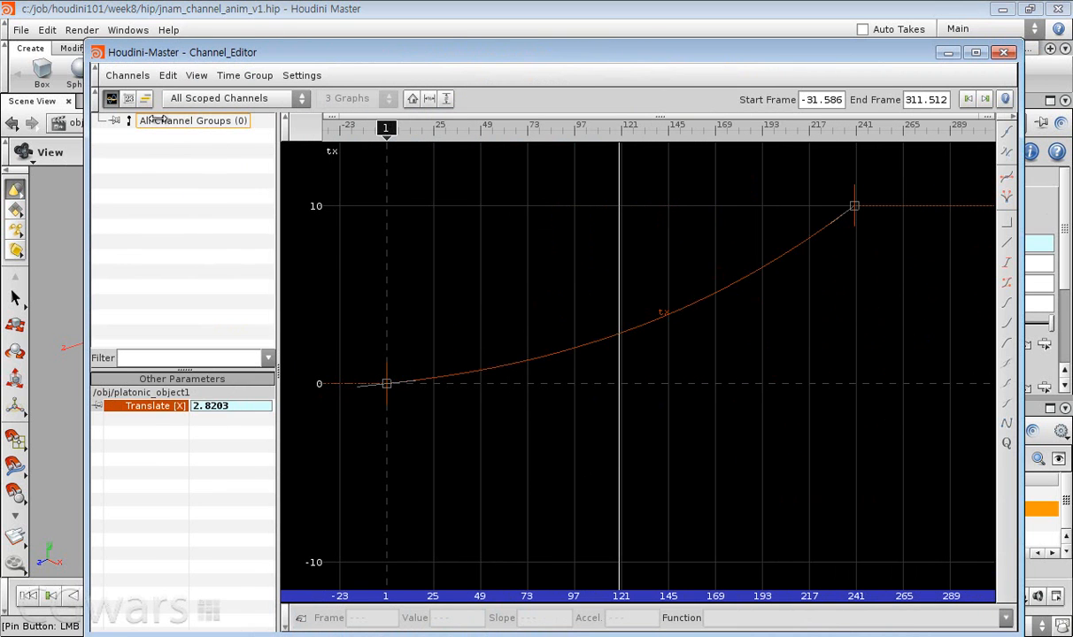
- Select All Channel Groups, look through the Channel Editor's other display modes, and return to the graph
left_click(192, 123)
left_click(145, 99)
left_click(128, 100)
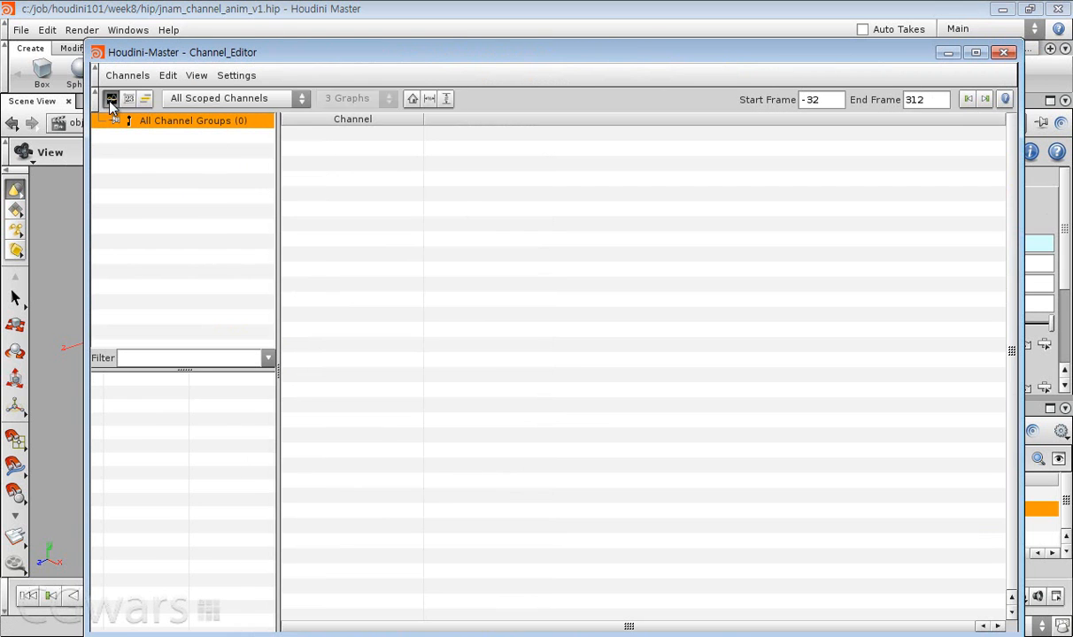
left_click(111, 102)
left_click(202, 101)
left_click(225, 228)
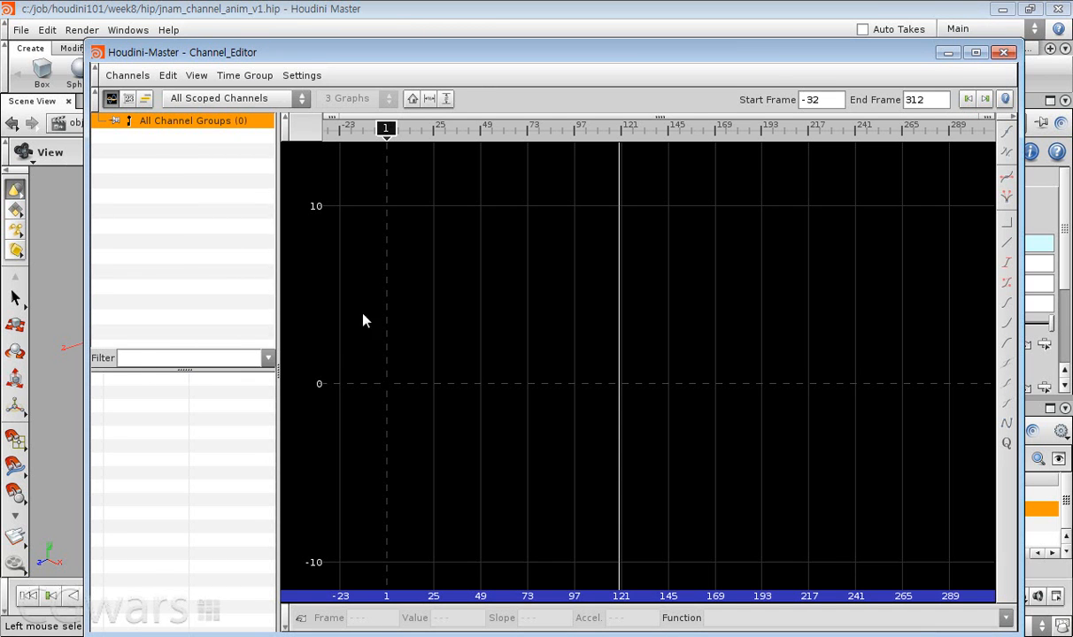
- Shrink the Channel Editor window to uncover the parameters, and scope the teapot's X, Y and Z translation channels
left_click_drag(1013, 40, 732, 309)
left_click_drag(616, 315, 605, 322)
left_click(693, 247)
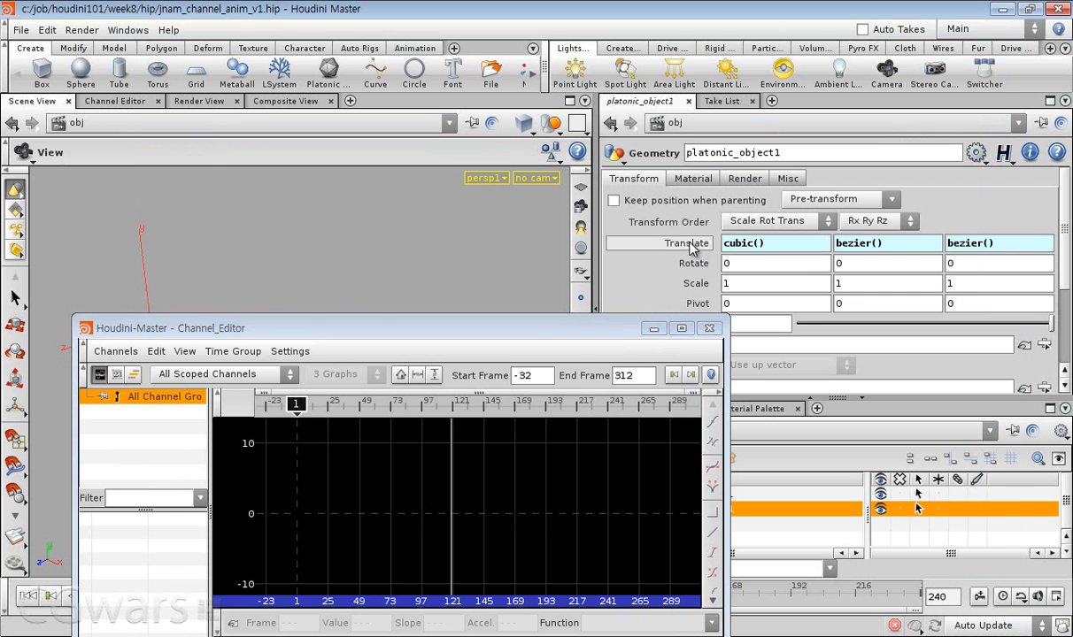
left_click(762, 247)
left_click(800, 248, "shift")
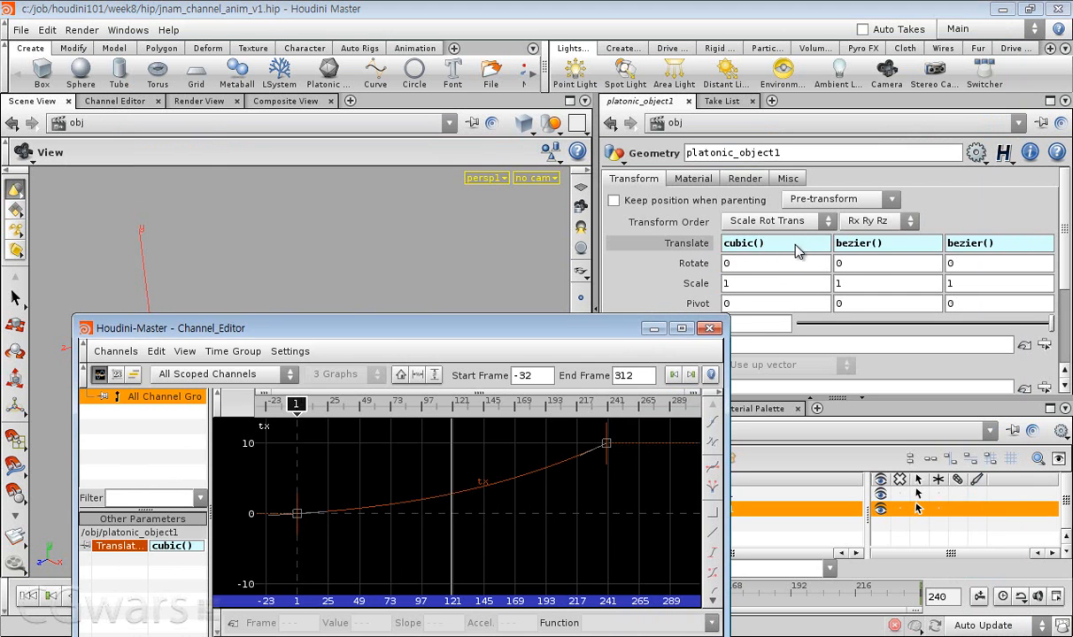
left_click(856, 246)
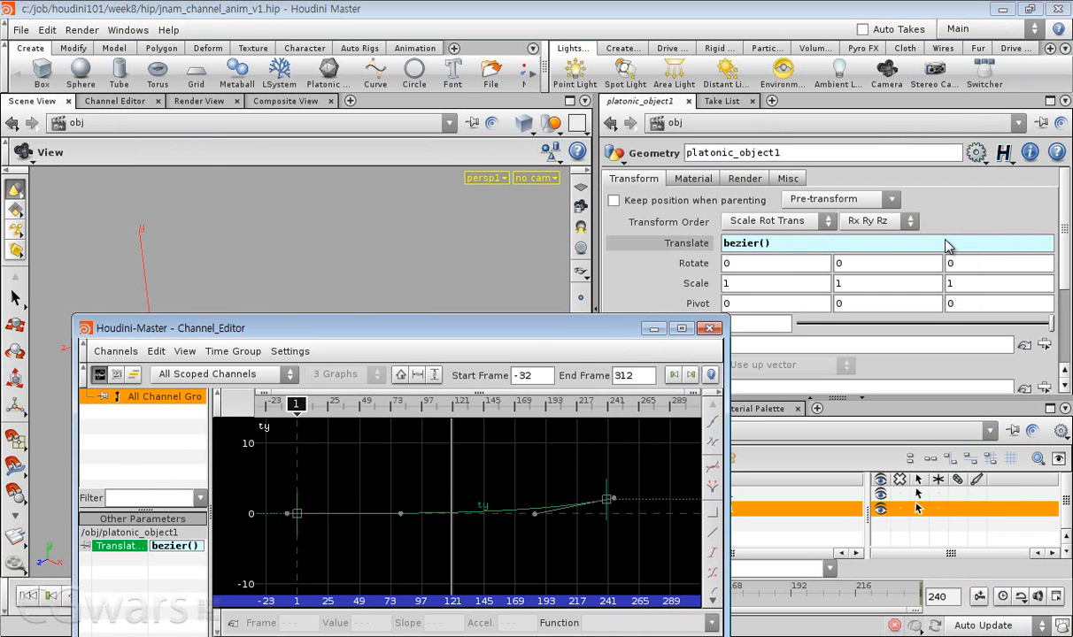
left_click(684, 248)
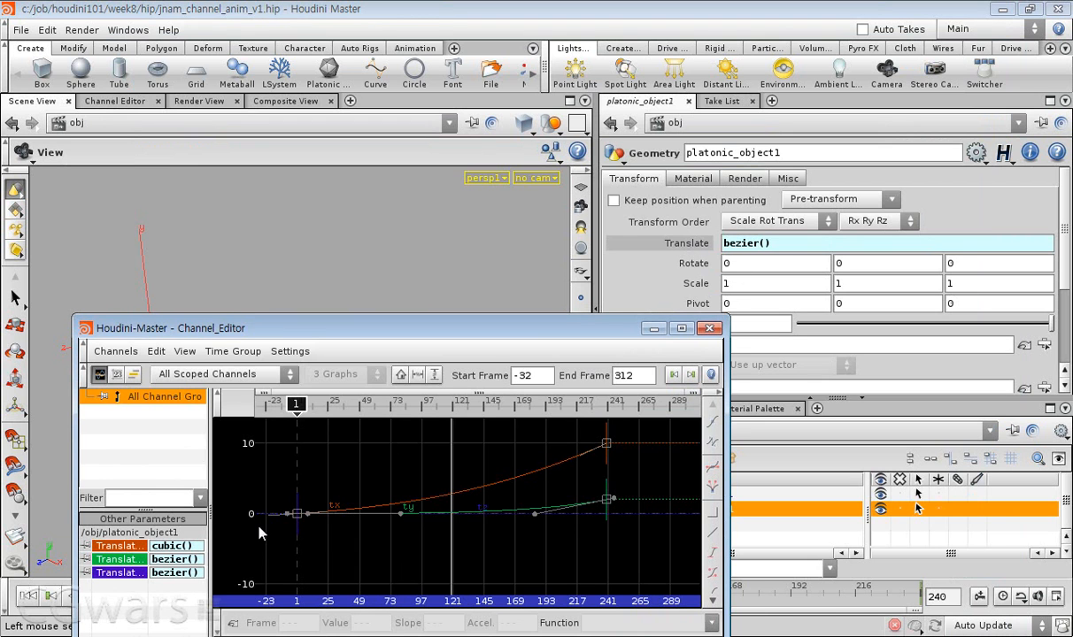
- Isolate the X, Y and Z translation curves one at a time in the graph
left_click(122, 548)
left_click(119, 559)
left_click(119, 573)
left_click(118, 546)
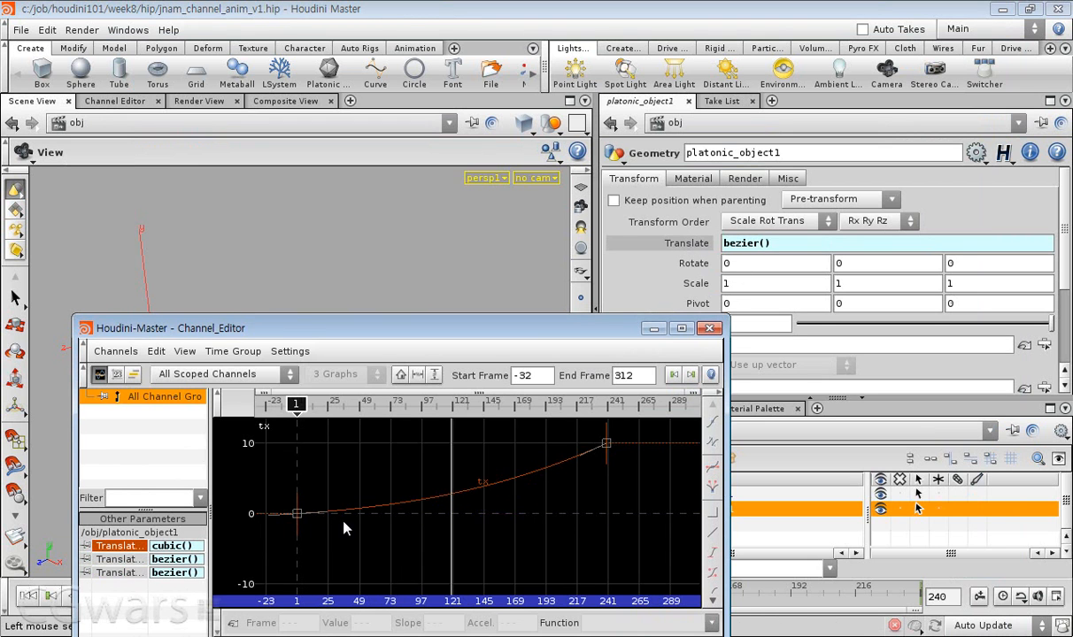
- Display all three translation curves together and maximize the Channel Editor
left_click(121, 574, "shift")
key("h")
left_click(687, 329)
right_click_drag(637, 381, 665, 417)
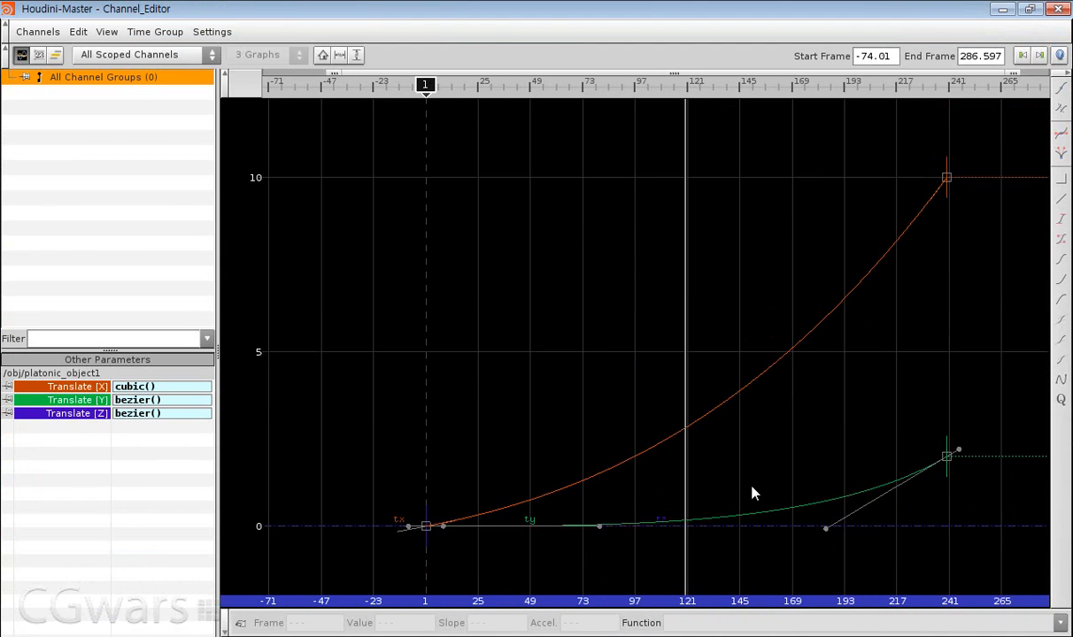
middle_click_drag(741, 482, 649, 305)
right_click_drag(663, 355, 588, 360)
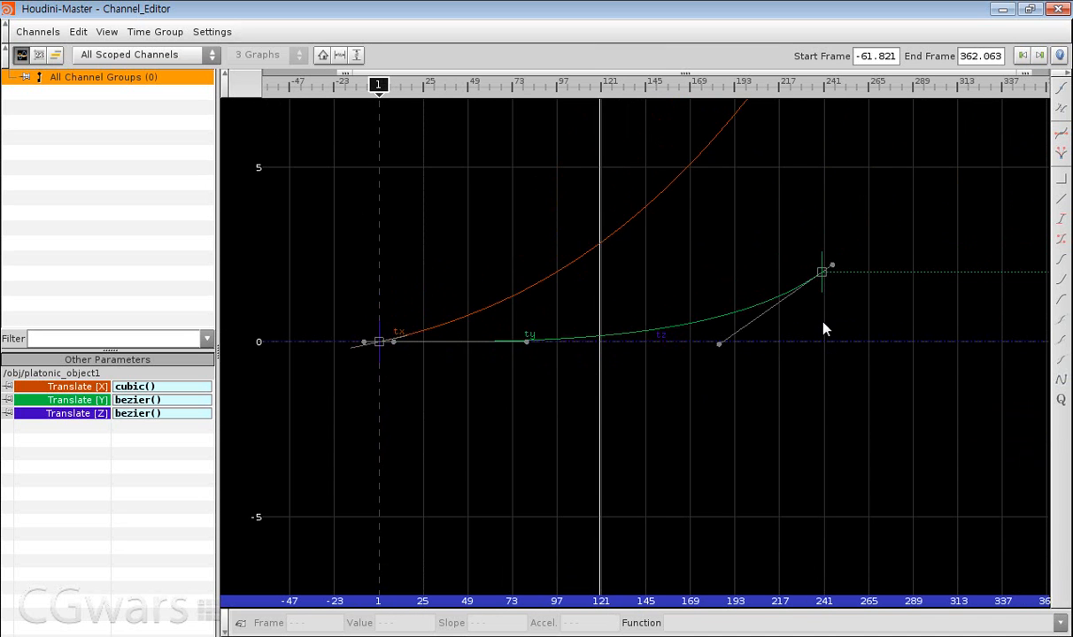
- Isolate the Z translation curve and add a key to it at frame 240
left_click(81, 389)
left_click(84, 413)
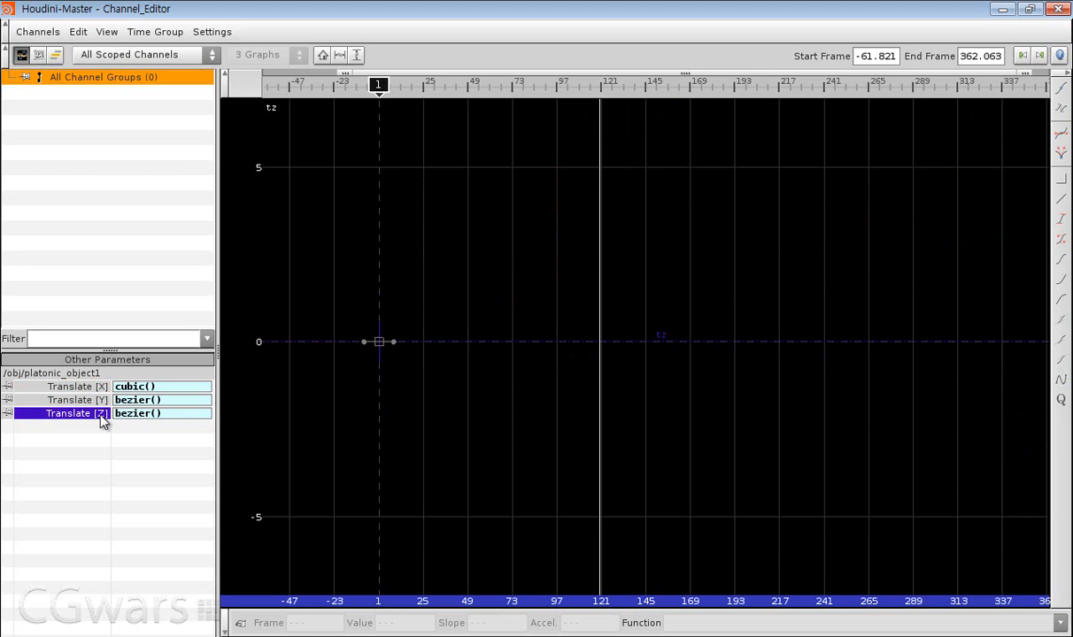
left_click_drag(604, 371, 725, 230)
left_click(821, 345, "alt")
left_click(751, 239)
left_click_drag(886, 276, 752, 416)
double_click(327, 628)
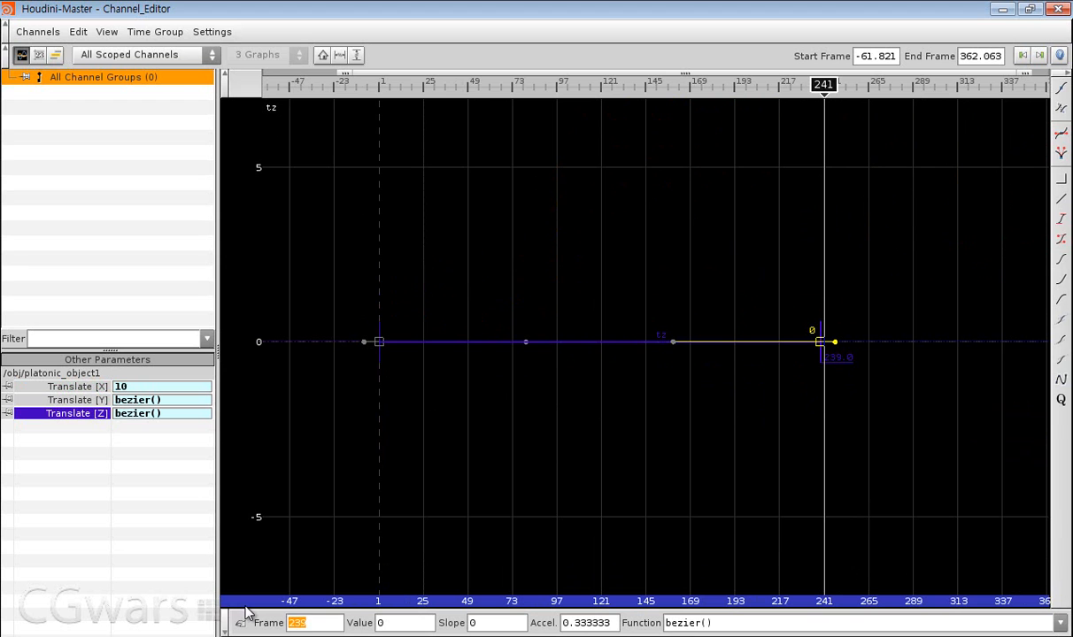
type("240")
key("Return")
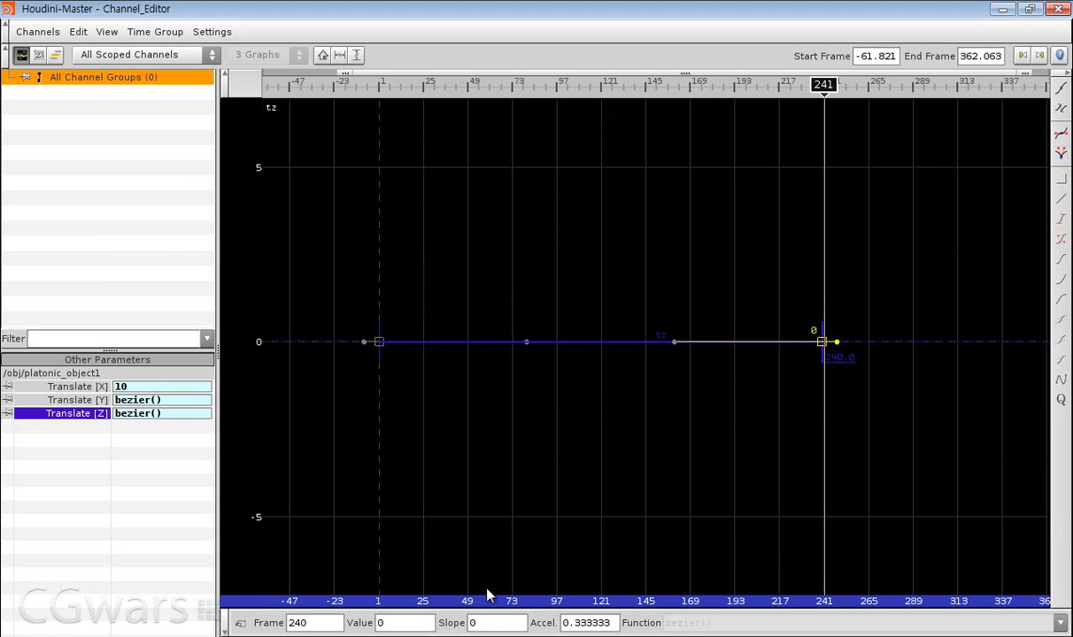
left_click(837, 358)
- Raise the Y translation curve's frame 240 key to about 2.817 and adjust its incoming tangent
left_click(75, 401)
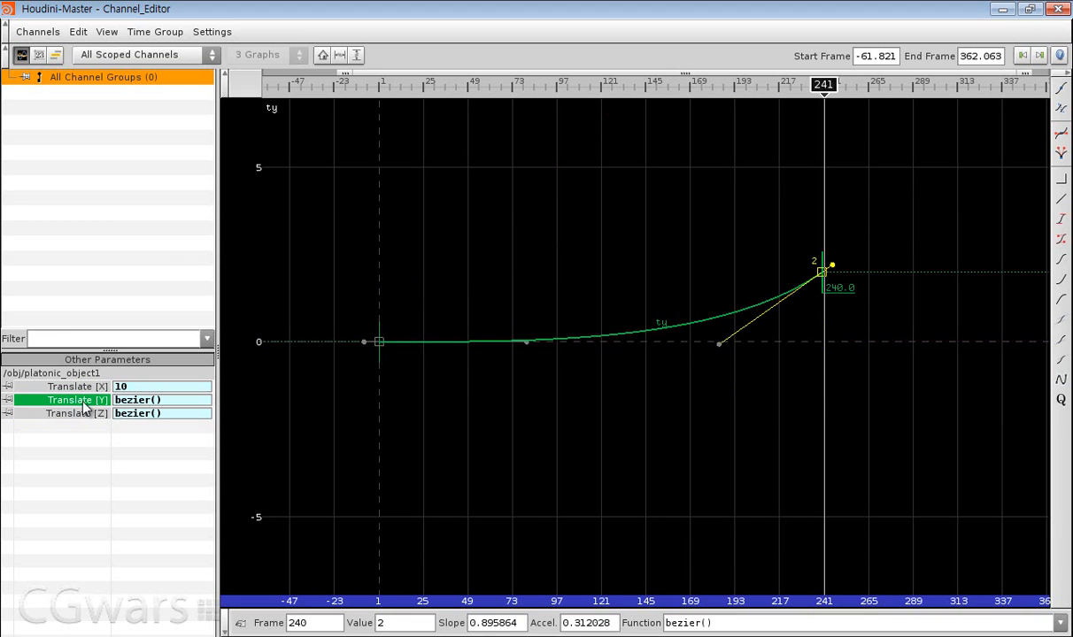
left_click_drag(975, 383, 702, 108)
right_click_drag(857, 279, 754, 88)
middle_click_drag(838, 236, 747, 323)
right_click_drag(740, 339, 737, 345)
left_click(748, 397)
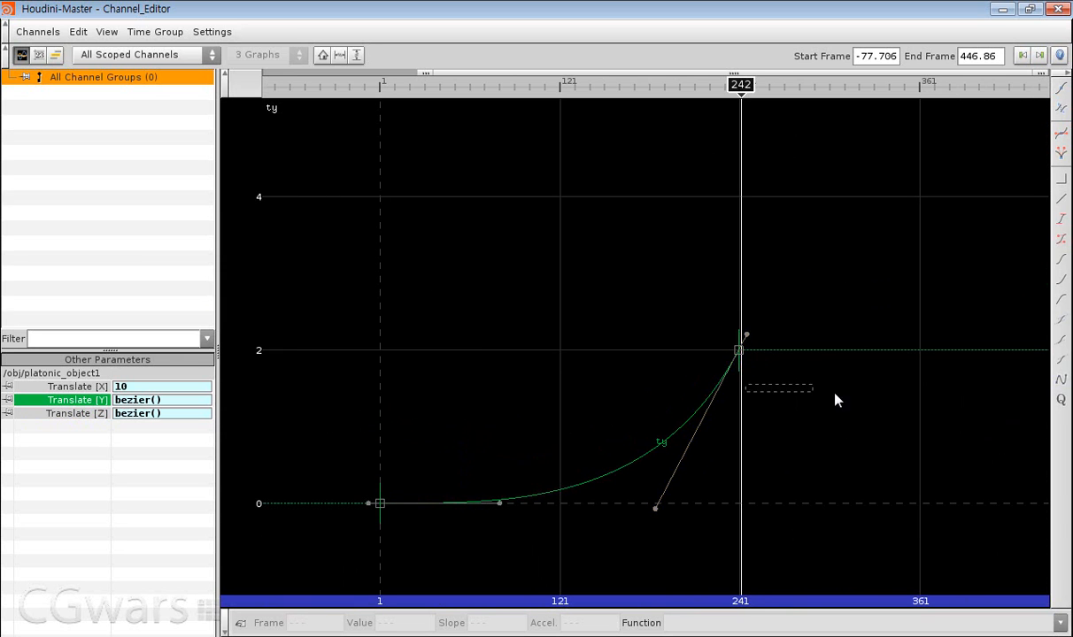
left_click_drag(740, 352, 741, 317)
left_click_drag(649, 448, 673, 472)
left_click(807, 407)
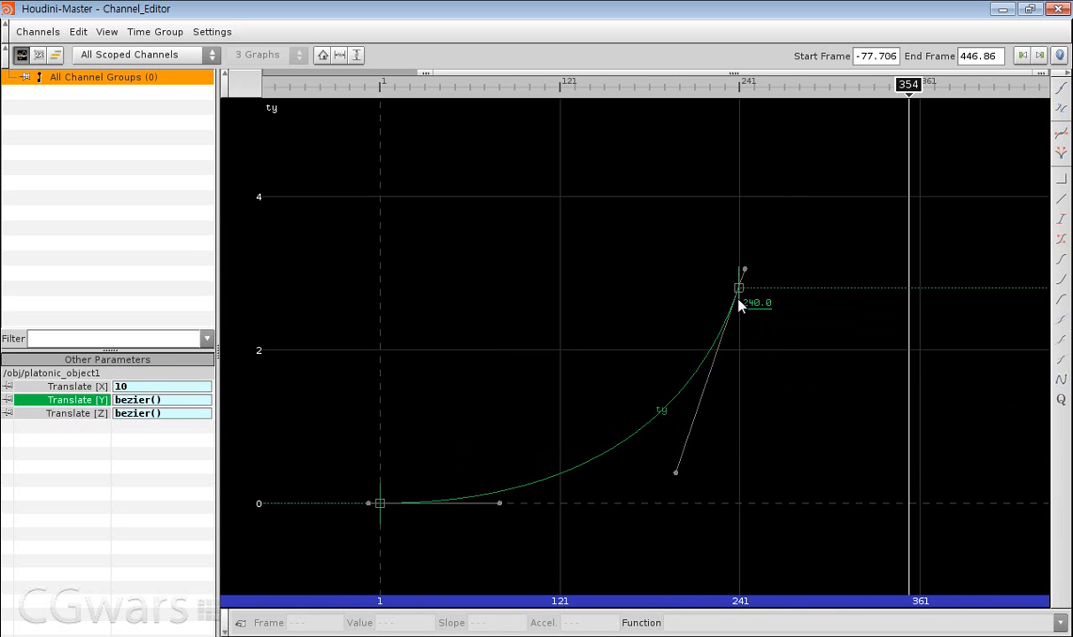
- Insert a key midway on the Y translation curve, move it to frame 143, and shorten its tangent handles
left_click(601, 455, "ctrl")
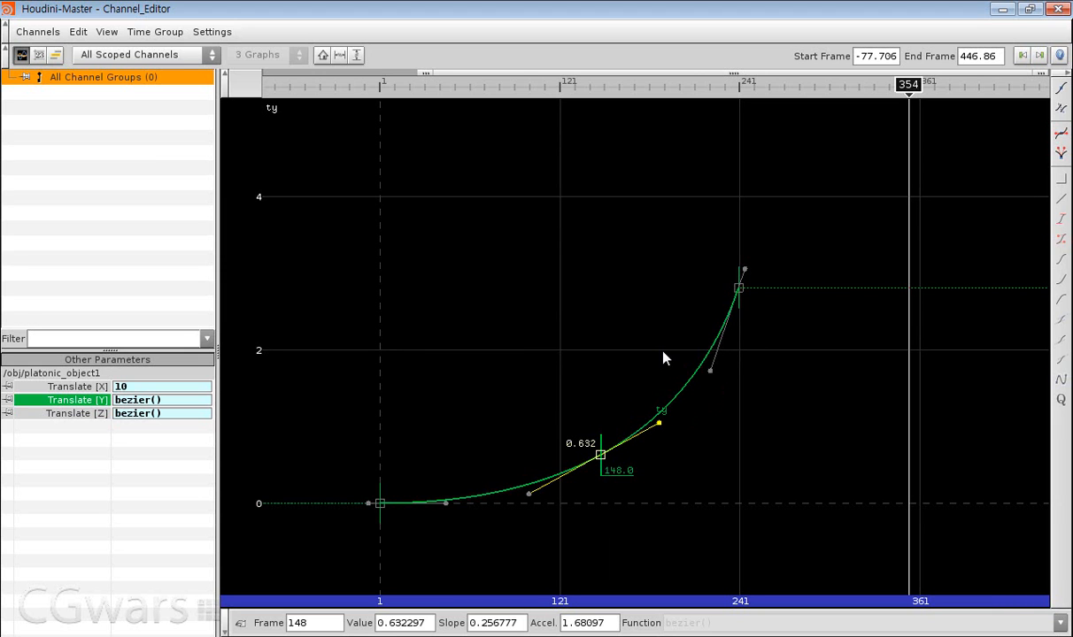
mouse_move(602, 475)
left_mouse_down()
mouse_move(574, 475)
mouse_move(647, 479)
mouse_move(614, 479)
left_mouse_up()
left_click_drag(665, 432, 627, 435)
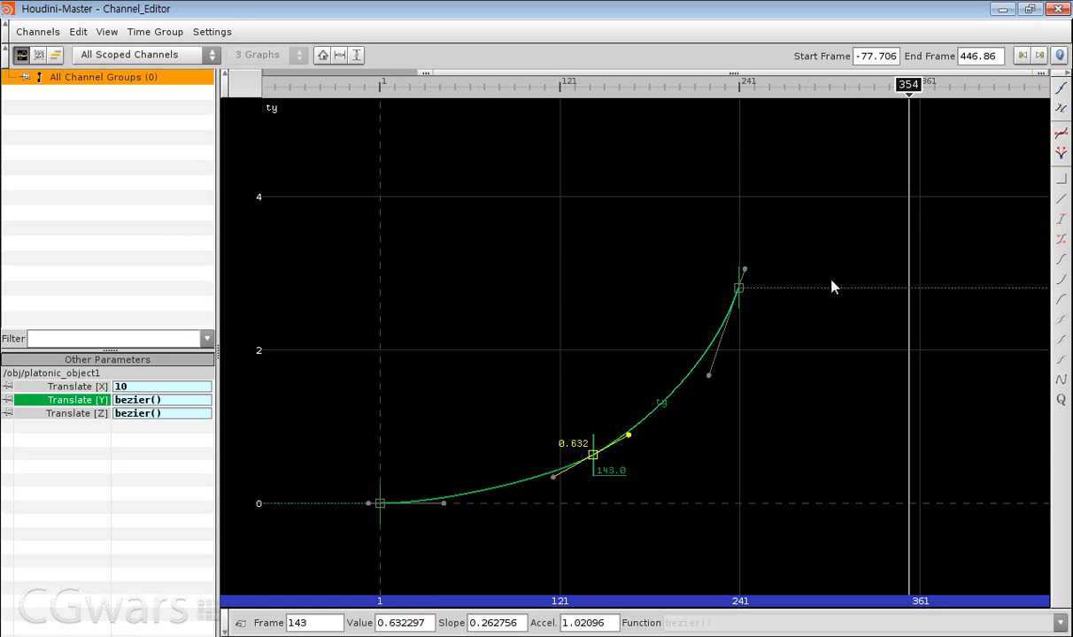
- Practise box-selecting all the keys of the Y translation curve, and minimize the Channel Editor
left_click_drag(837, 292, 230, 524)
left_click_drag(622, 366, 503, 566)
left_click_drag(412, 541, 875, 256)
left_click_drag(896, 202, 309, 539)
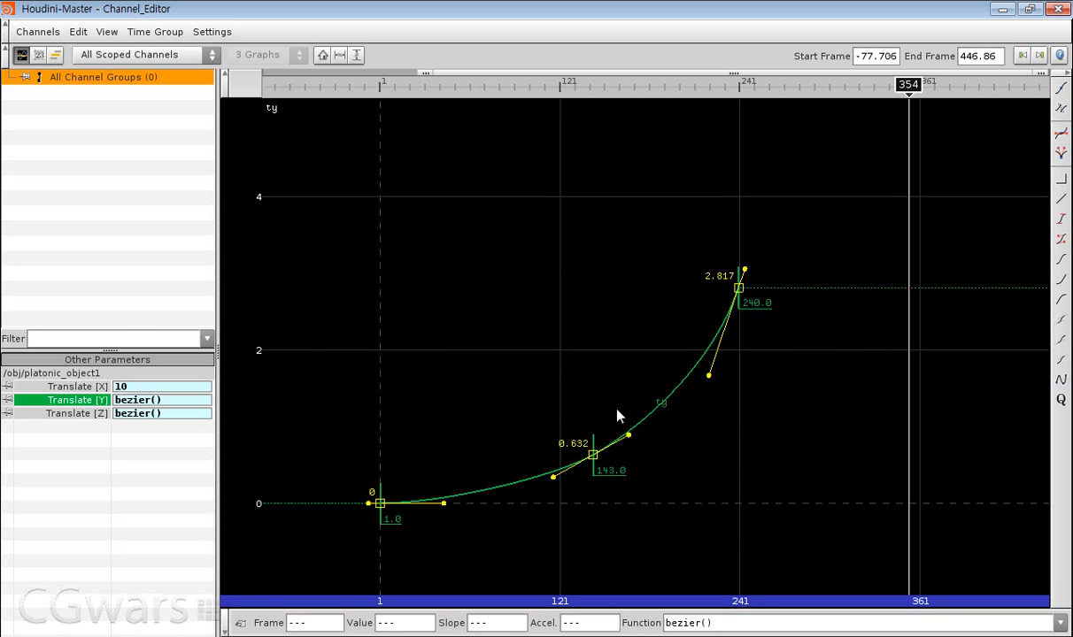
left_click_drag(801, 227, 275, 542)
left_click(1002, 8)
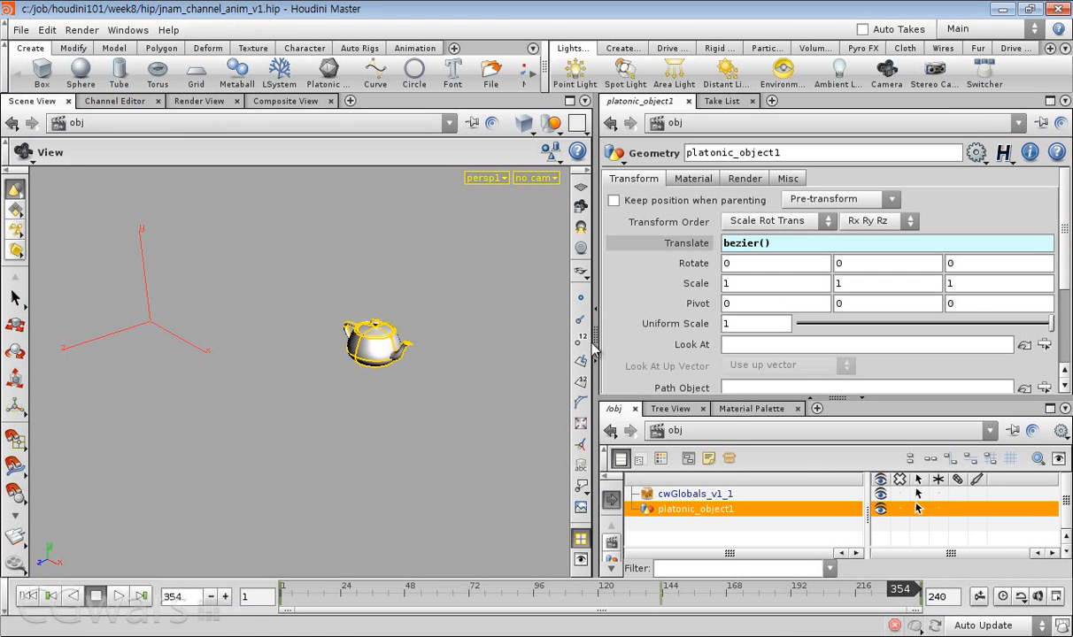
- Widen the parameter pane, toggle the Translate display, and enlarge the network pane upward
left_click_drag(599, 361, 453, 388)
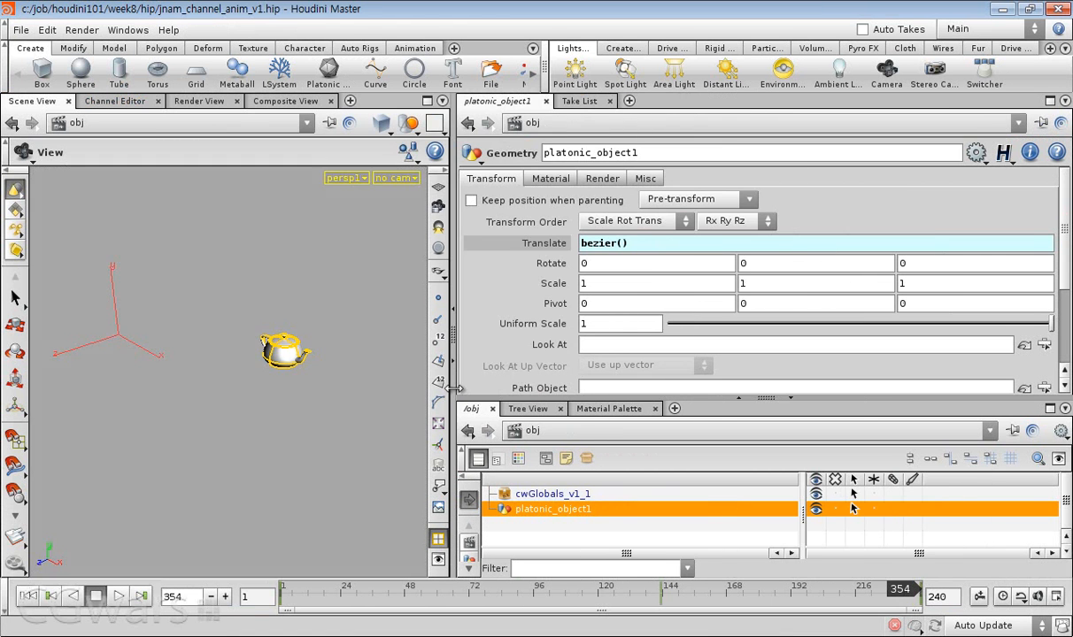
left_click(525, 248)
left_click(525, 248)
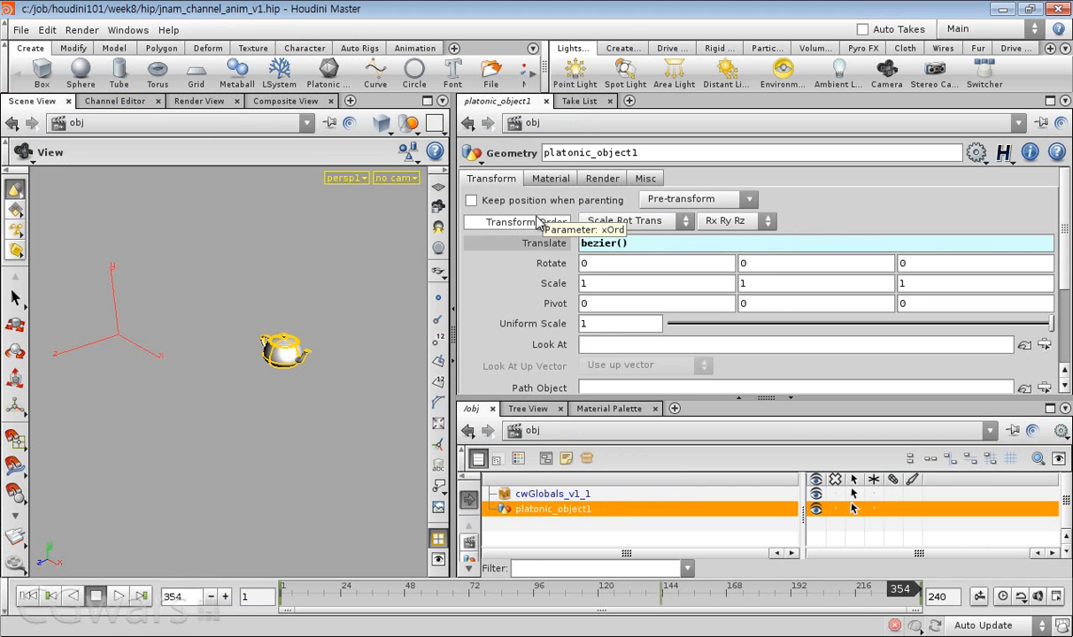
left_click_drag(618, 393, 618, 352)
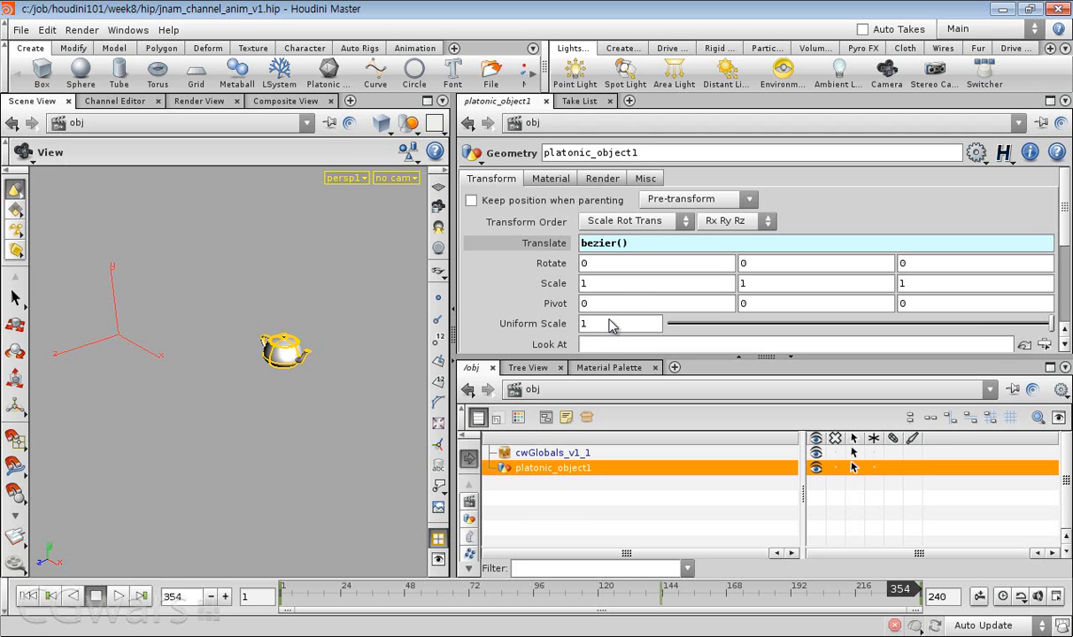
- Toggle Translate between its expressions and evaluated values, and examine the Y translation's bezier() function on platonic_object1
left_click(553, 247)
left_click(555, 247)
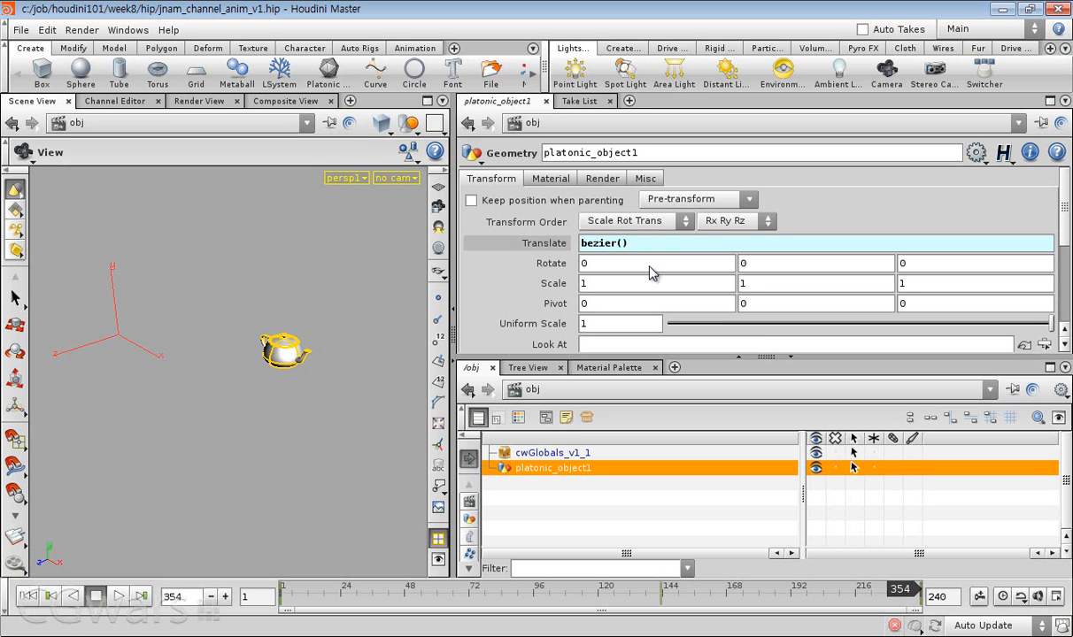
left_click(564, 252)
left_click(563, 251)
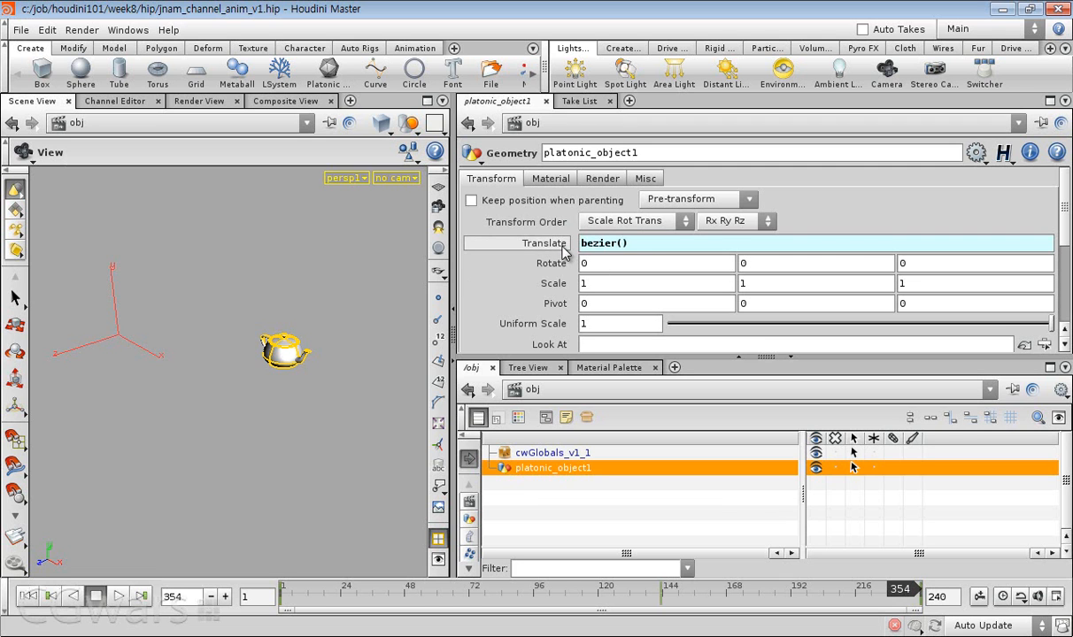
left_click(563, 251)
left_click(563, 251)
double_click(614, 250)
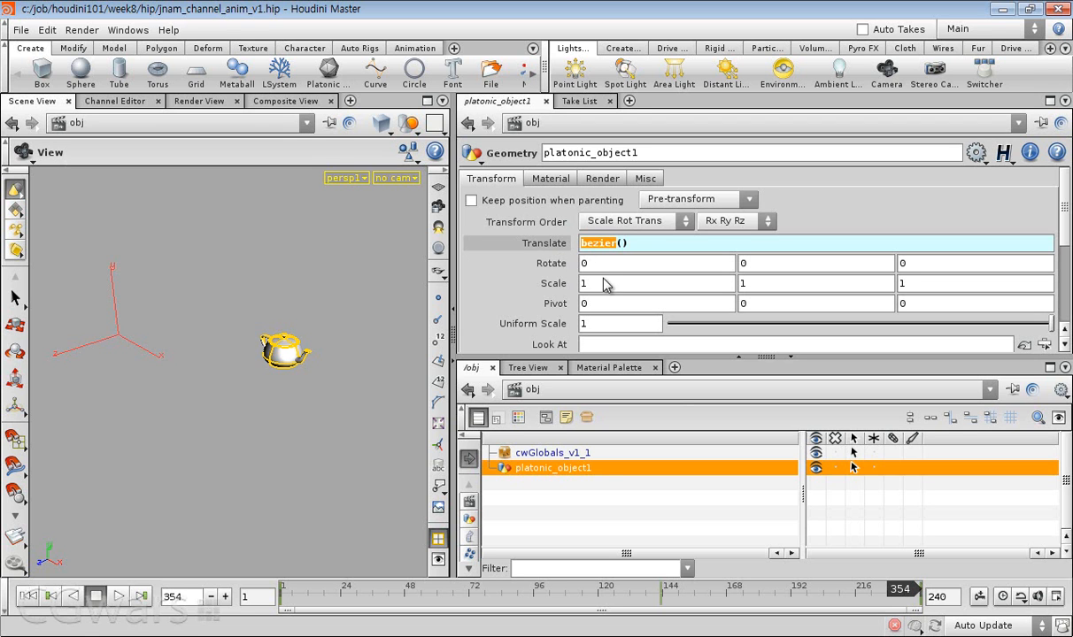
left_click(552, 455)
left_click(556, 470)
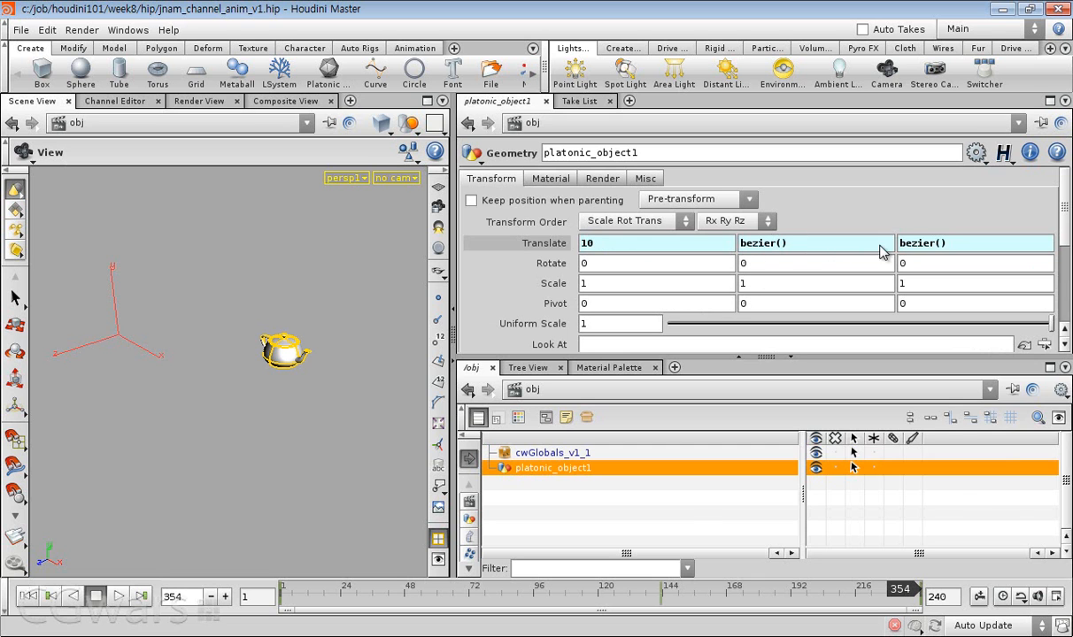
- Try deleting the Z translation channel and replacing the Y translation's bezier() function with linear()
right_click(925, 252)
left_click(864, 405)
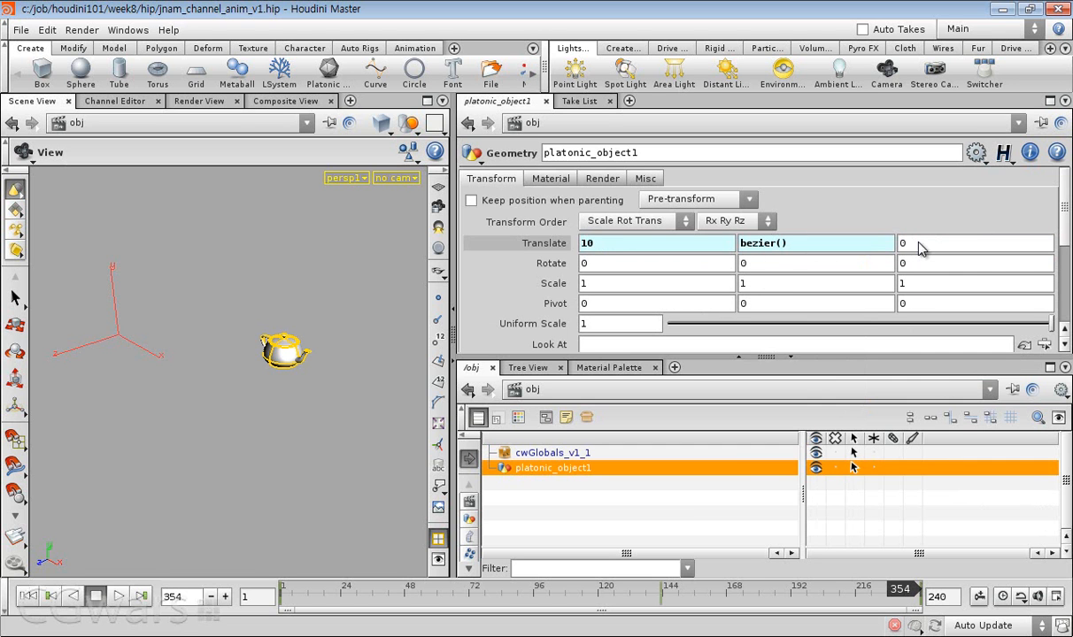
double_click(740, 242)
type("linear")
key("Return")
- Examine the Y translation curve's segments in the Channel Editor, and close the editor
left_click(800, 243, "shift")
left_click(807, 276)
key("h")
right_click_drag(779, 279, 747, 365)
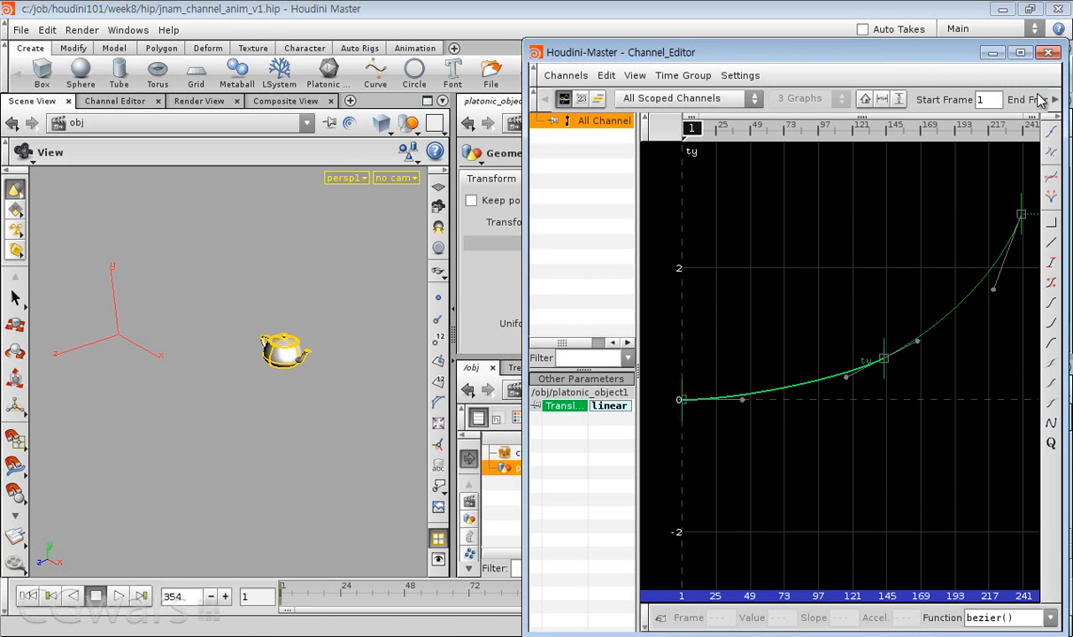
left_click(1048, 54)
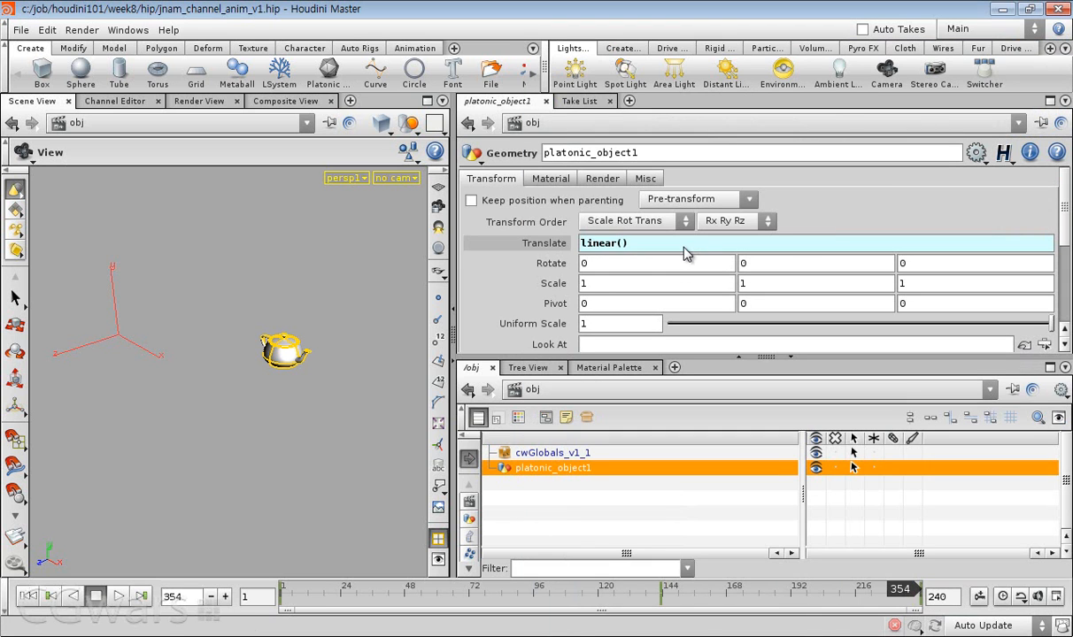
- Try deleting the Y translation curve's middle key and switching the remaining segment's function to linear()
left_click(622, 251, "shift")
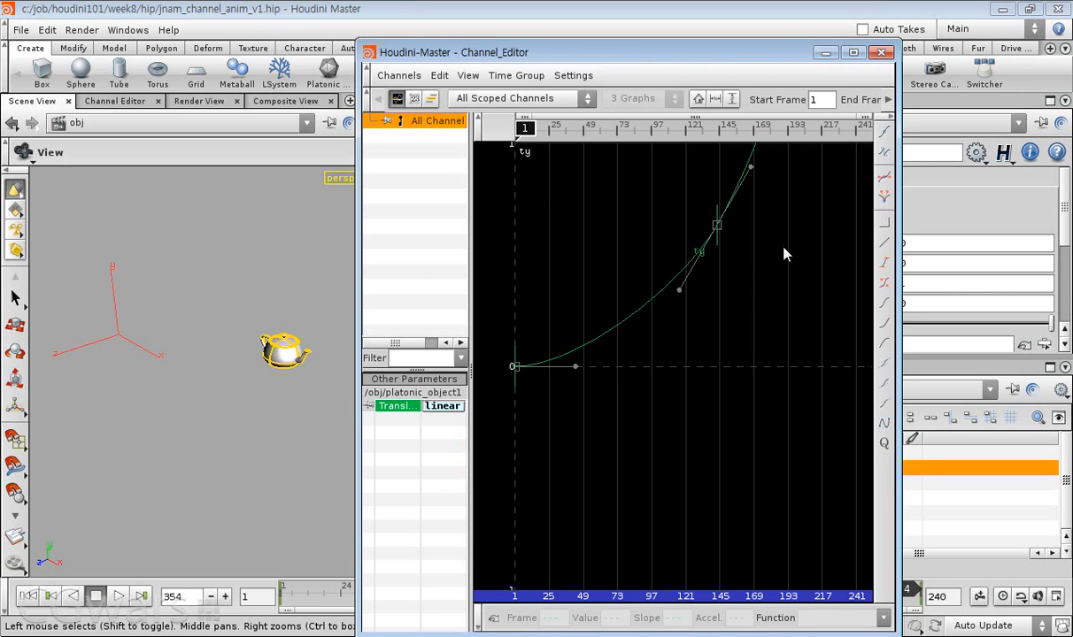
left_click_drag(653, 208, 651, 207)
key("Delete")
left_click_drag(765, 328, 677, 262)
left_click(850, 618)
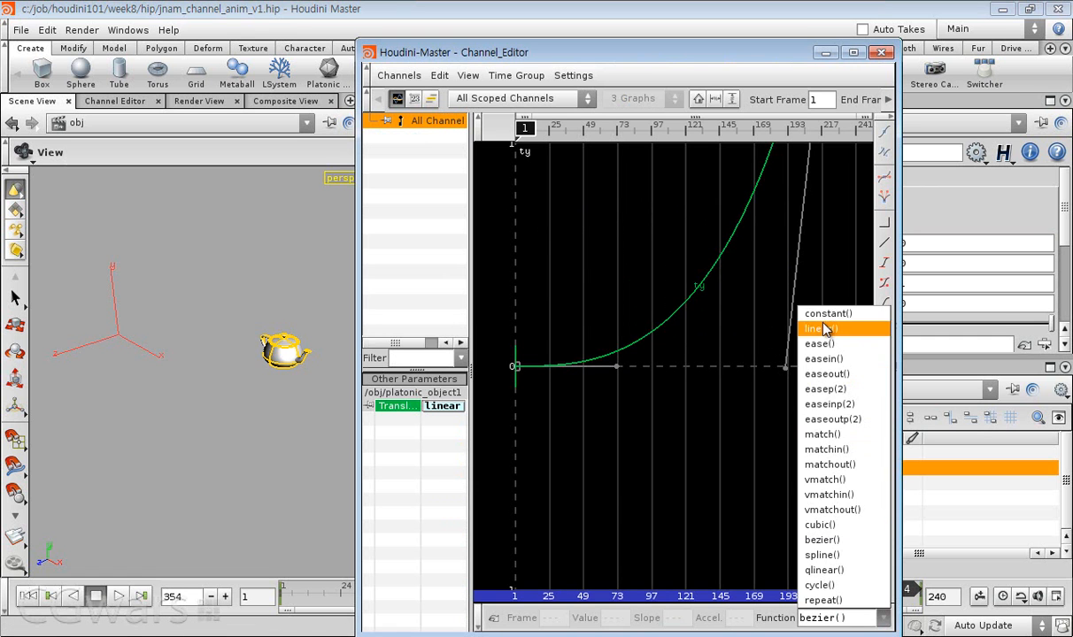
left_click(797, 309)
left_click(722, 290)
key("h")
right_click_drag(721, 288, 665, 523)
left_click(882, 52)
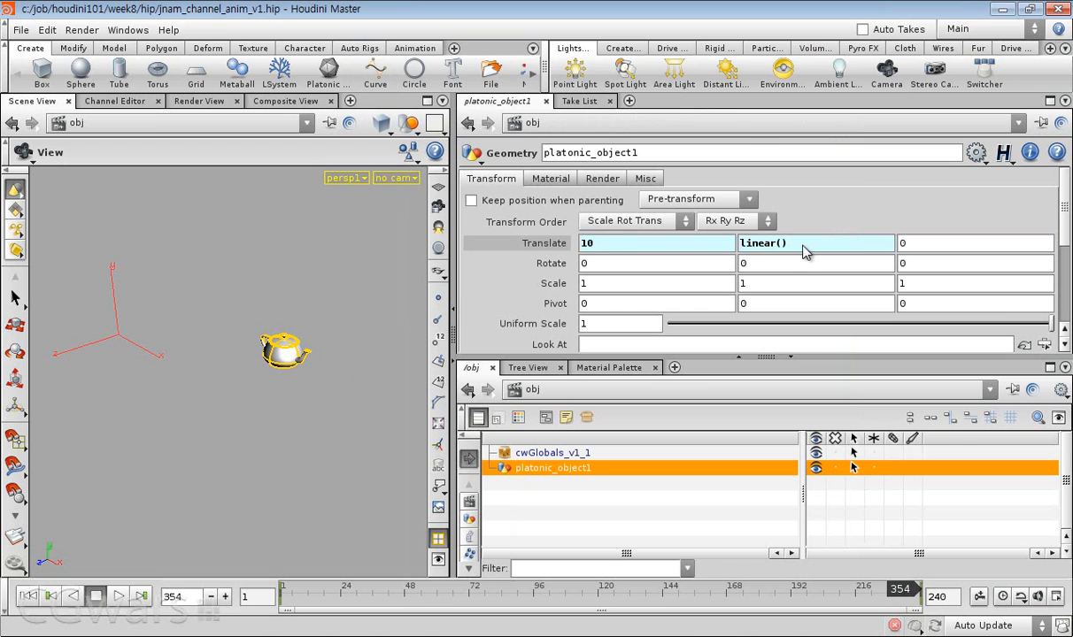
- Try multiplying the Y translation's function by a power term, giving linear()*pow($FF/24, 2)
left_click(832, 244)
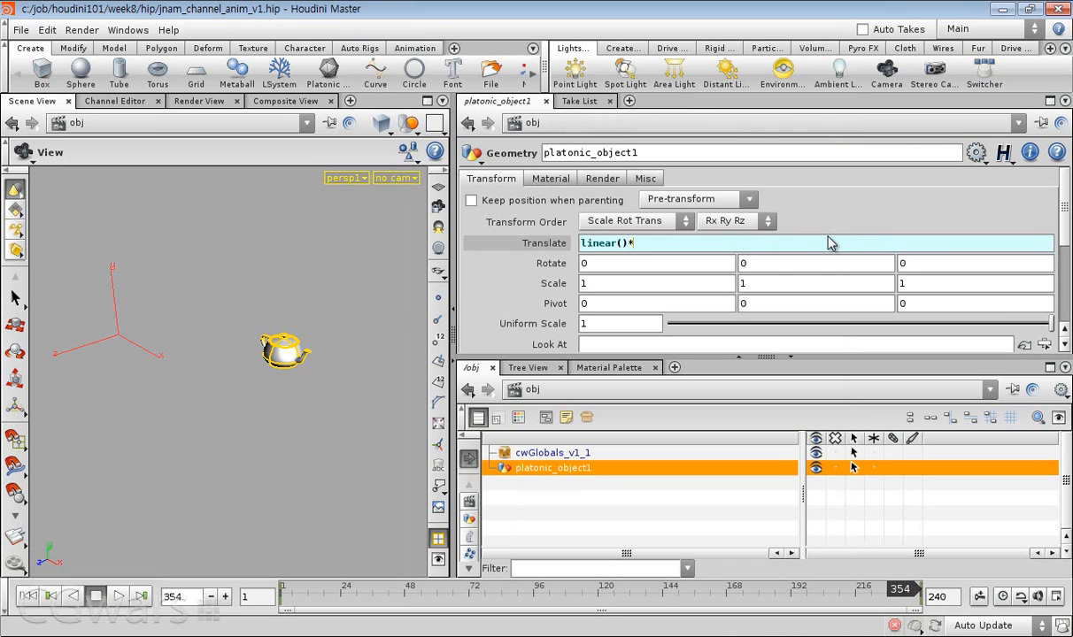
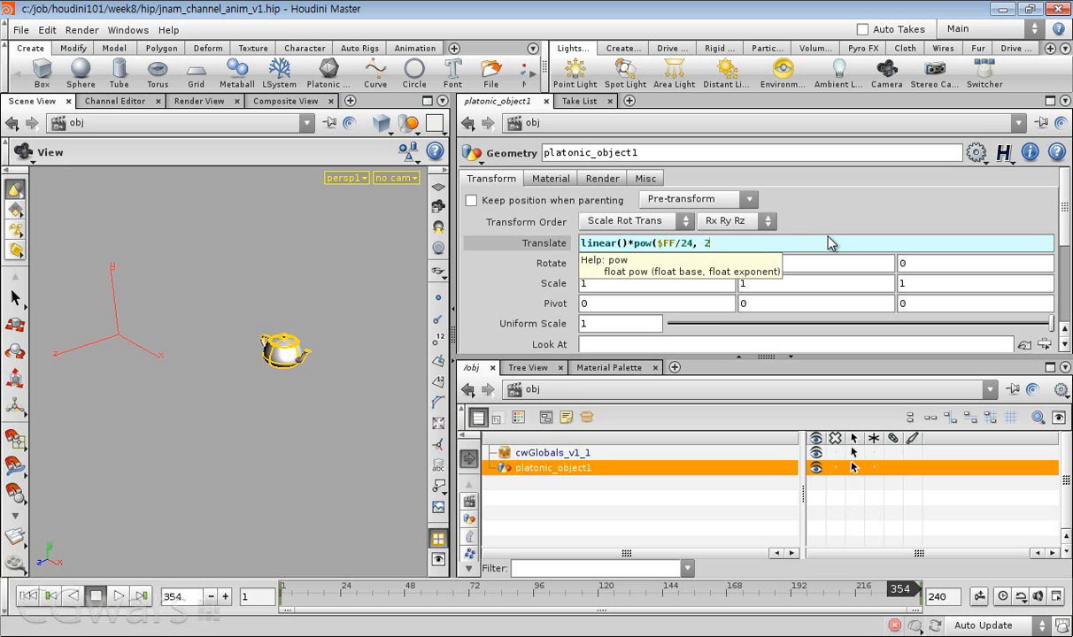
type(")")
key("Return")
- Examine the Y translation curve beyond its last key, and compare the parameter's expression with its evaluated value
left_click(805, 246, "shift")
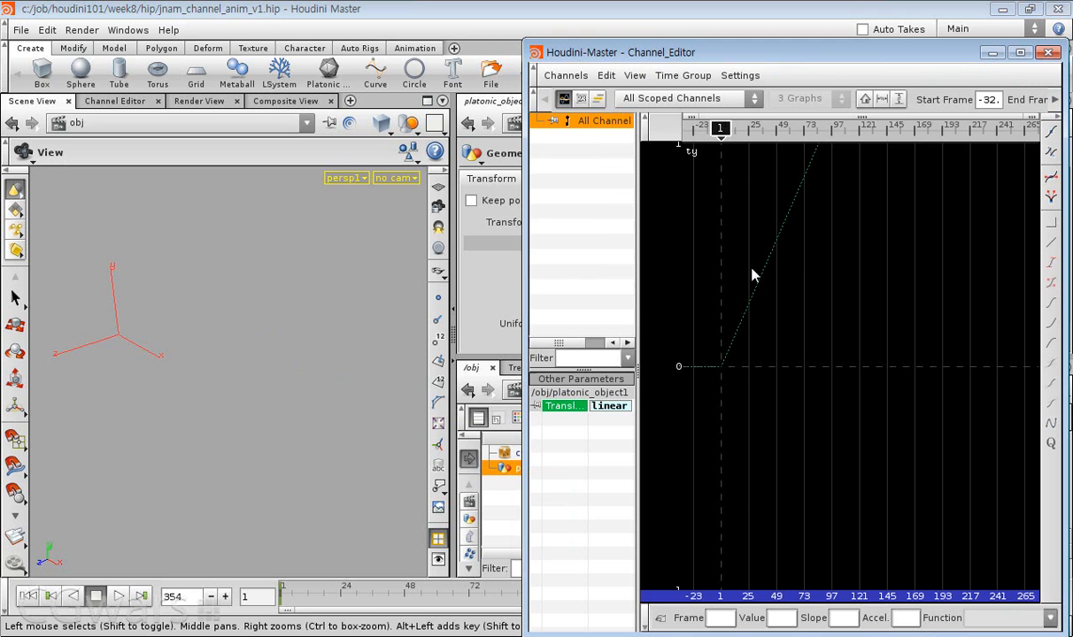
right_click_drag(726, 239, 693, 299)
middle_click_drag(958, 328, 922, 327)
right_click_drag(952, 245, 857, 436)
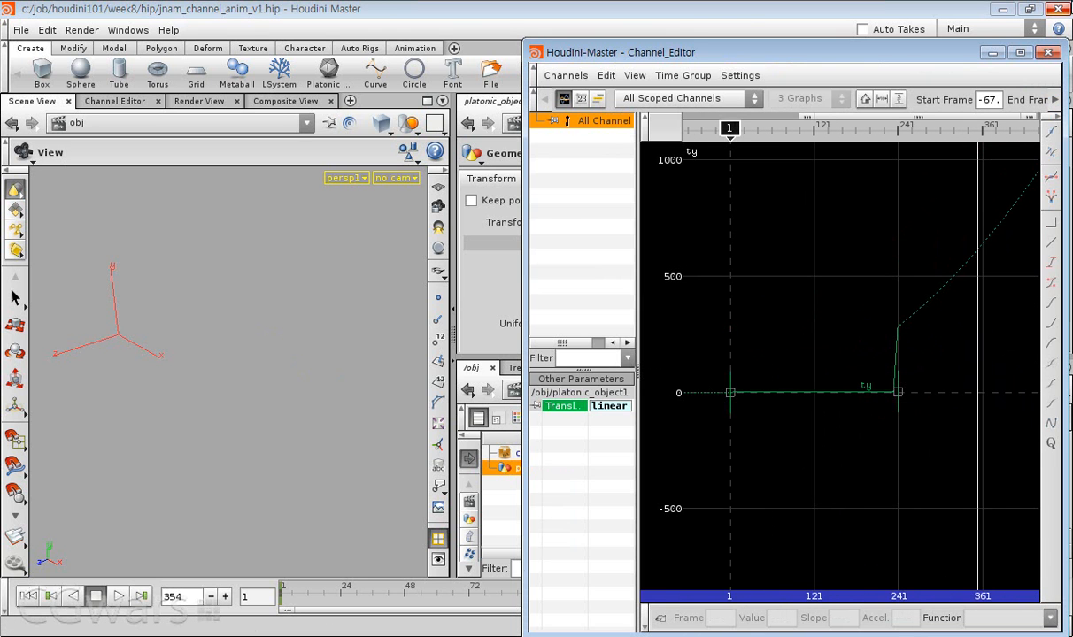
left_click(1046, 54)
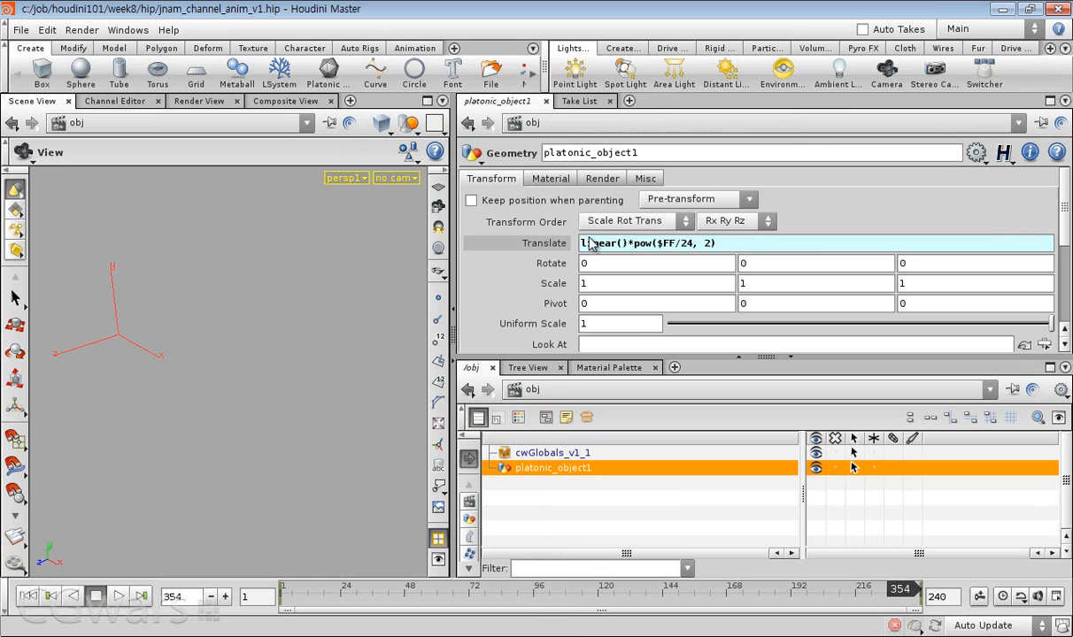
left_click(536, 245)
left_click(535, 245)
left_click(536, 245)
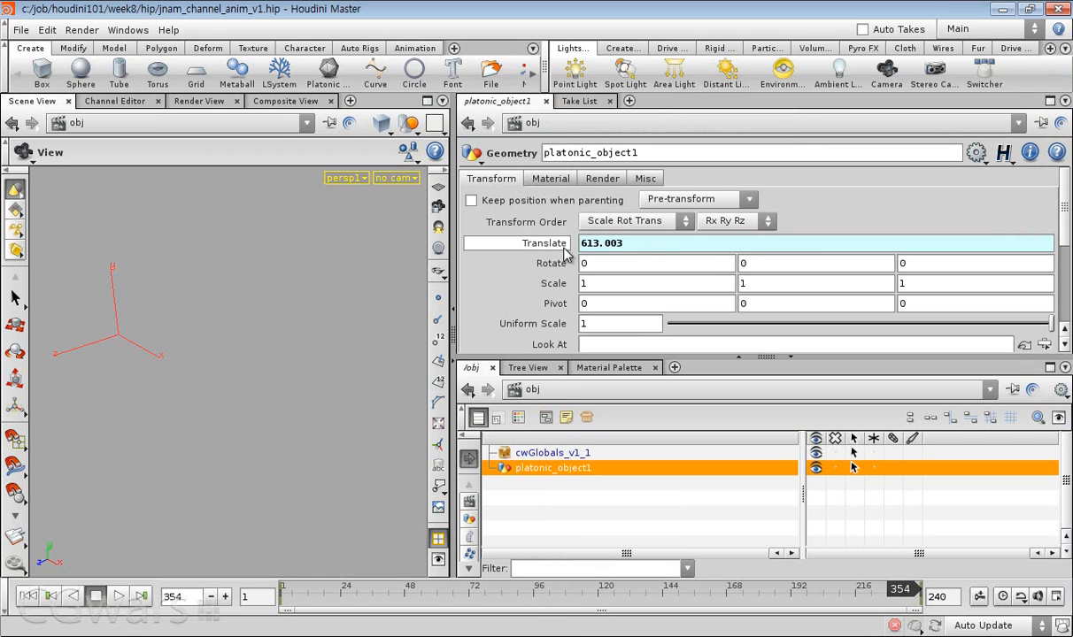
left_click(534, 251)
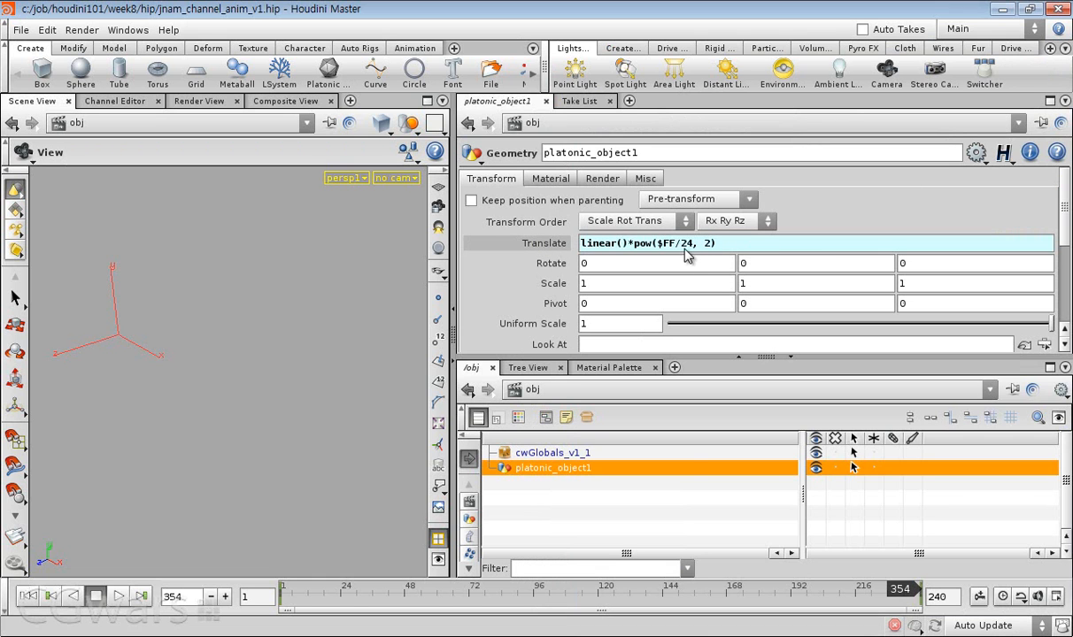
- Try reducing the Y translation expression to pow($FF/24, 2), and return to the object level
left_click_drag(630, 243, 572, 250)
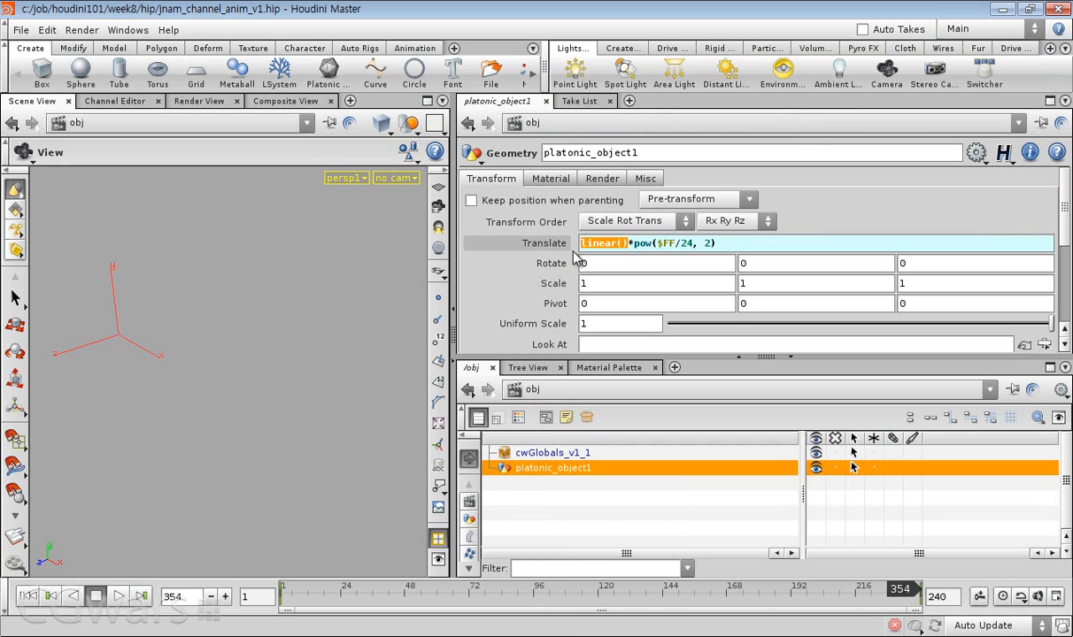
key("Delete")
key("Delete")
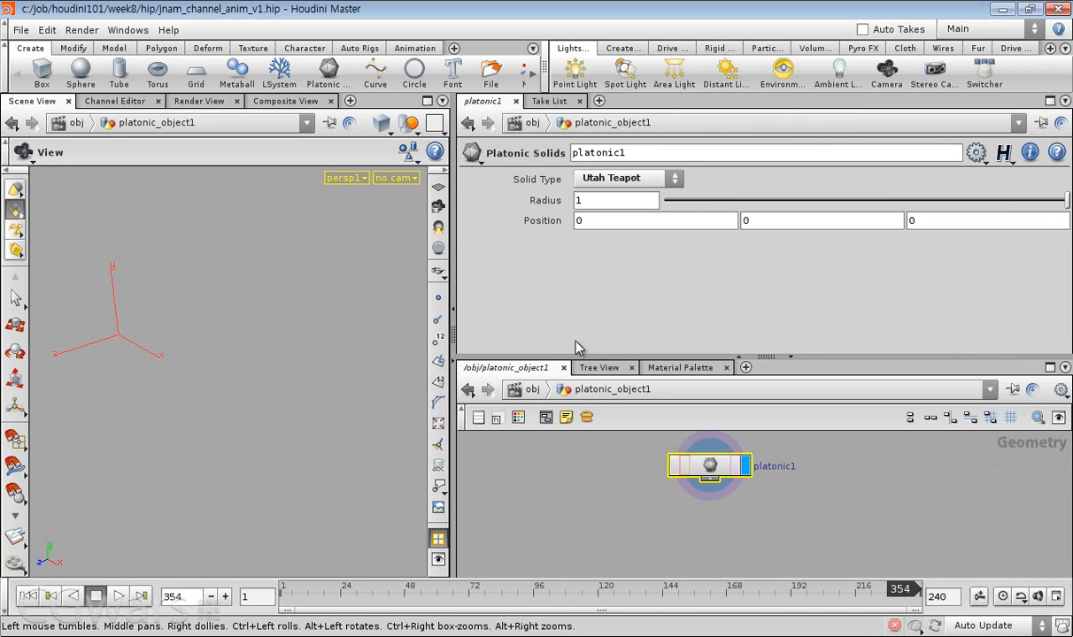
key("u")
- Examine the Y translation curve and the function choices for its keys in the Channel Editor, and close it
left_click(775, 244, "shift")
key("h")
right_click_drag(806, 290, 742, 434)
left_click_drag(992, 309, 740, 521)
left_click(1035, 619)
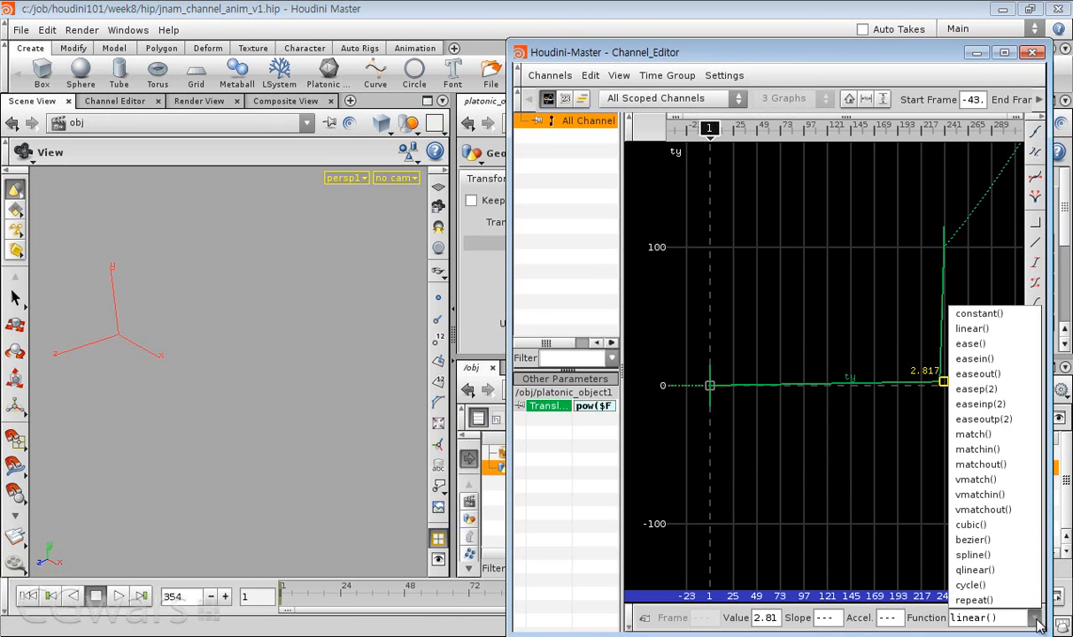
left_click(969, 509)
left_click(947, 447)
left_click_drag(972, 448, 913, 325)
left_click(1032, 52)
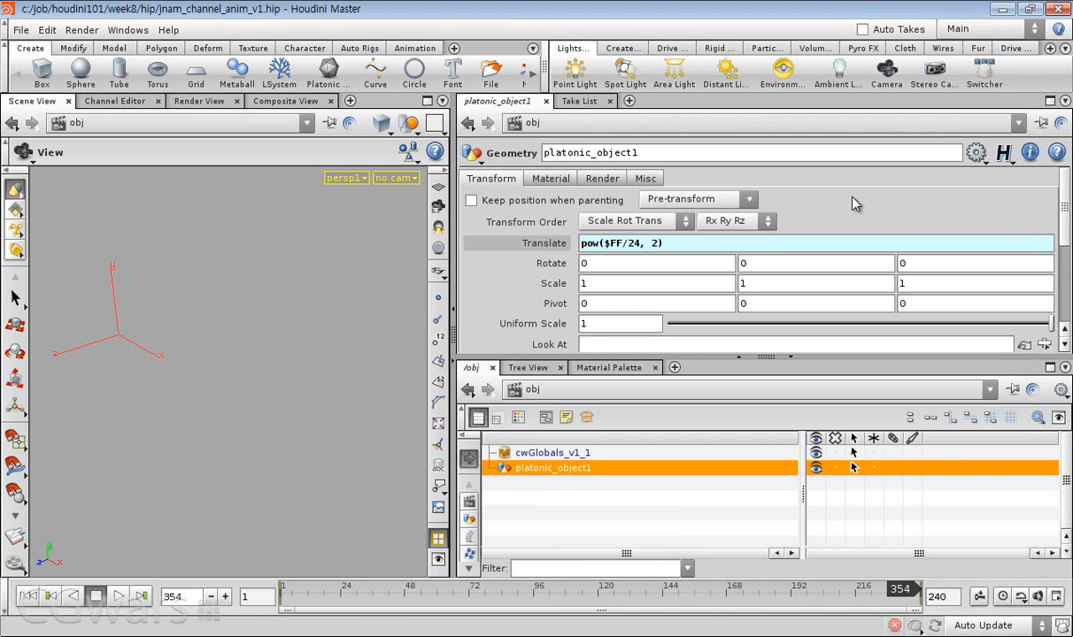
- Try clearing the Y translation expression and deleting all the Translate channels
right_click(563, 242)
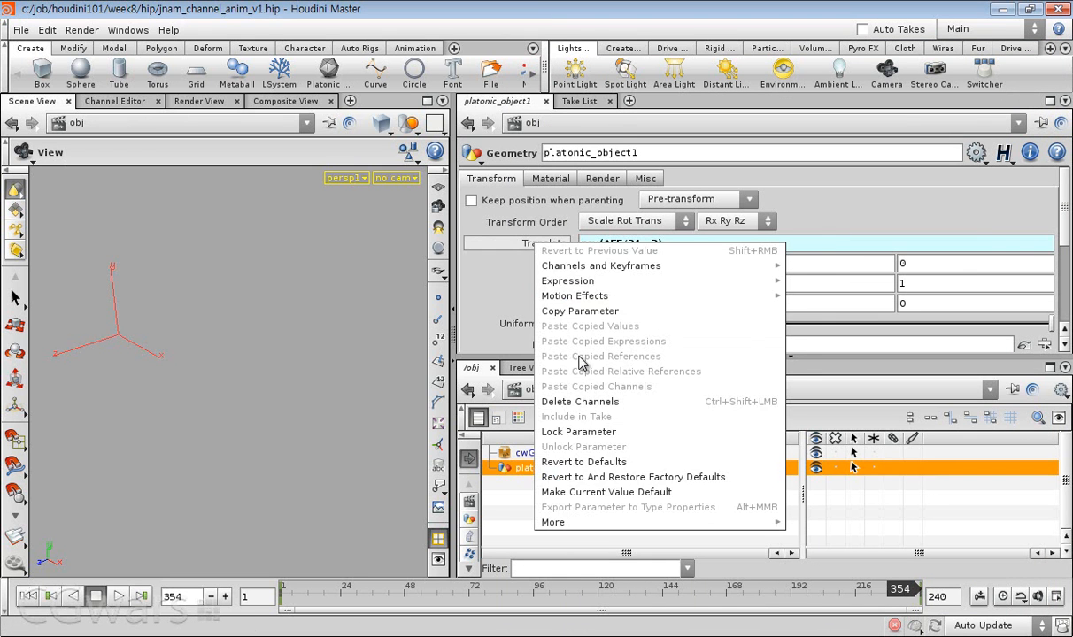
left_click(713, 250)
left_click_drag(718, 245, 472, 239)
key("BackSpace")
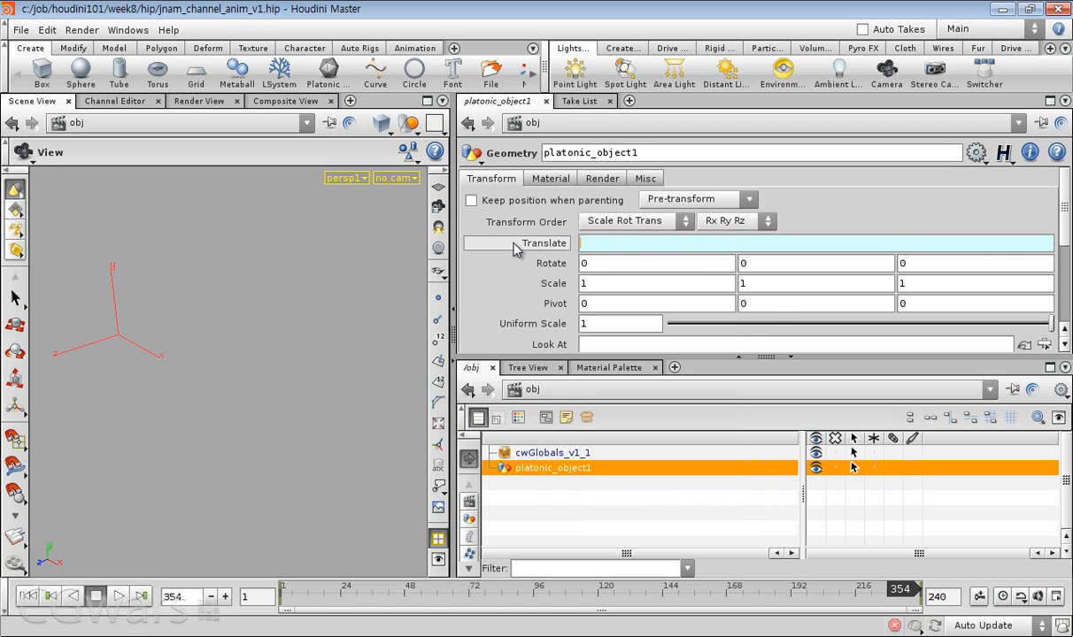
type("10")
right_click(522, 244)
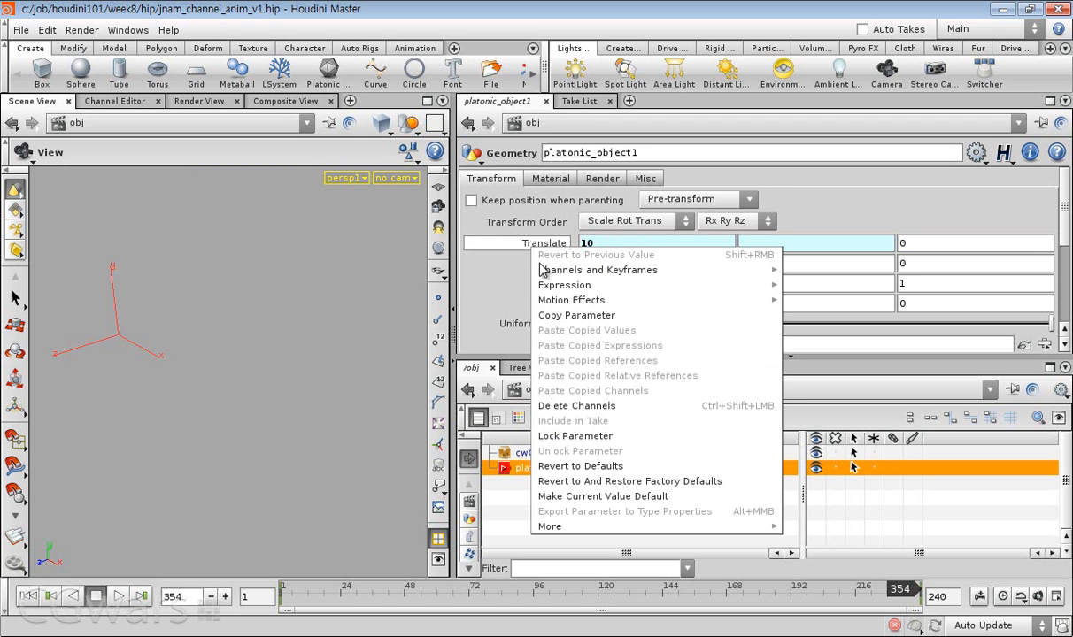
left_click(580, 405)
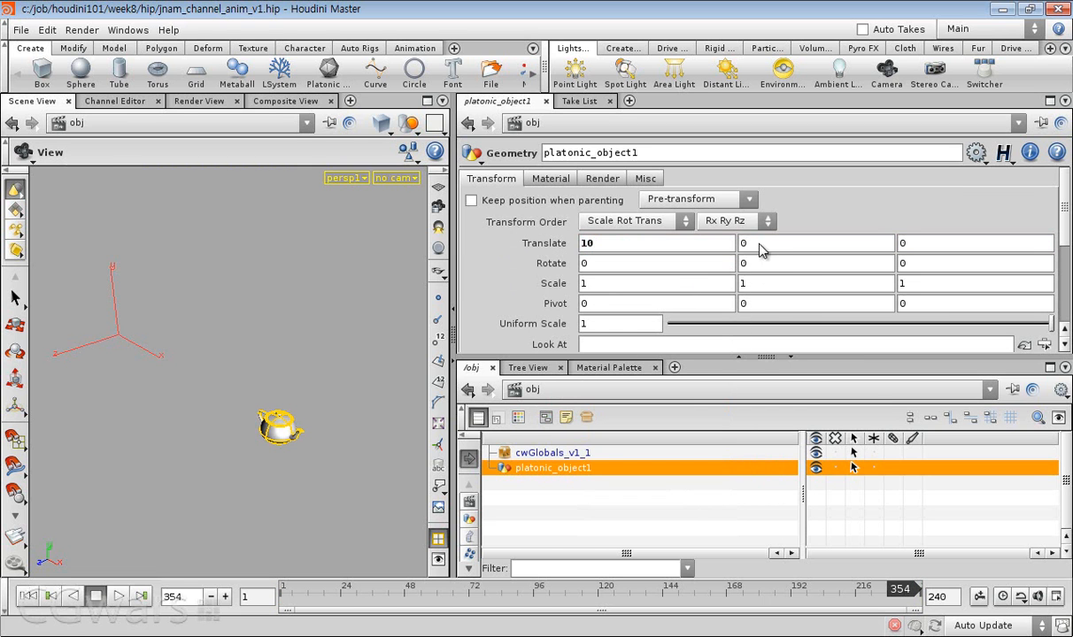
- Undo the recent Translate edits back to the bezier() functions on Y and Z
key("ctrl+z")
key("ctrl+z")
key("ctrl+z")
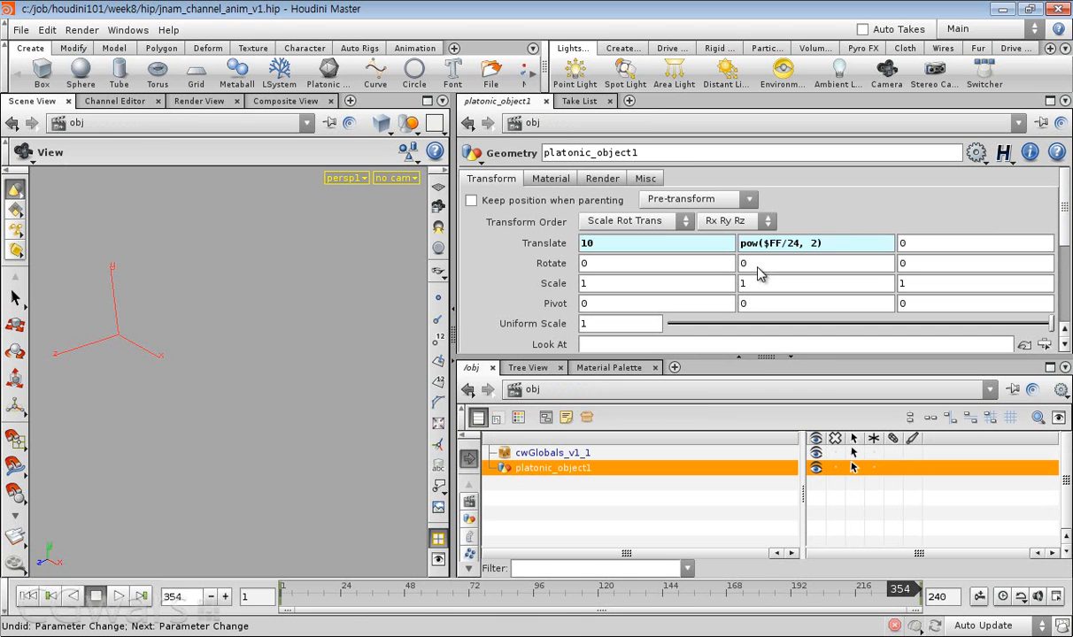
key("ctrl+z")
key("ctrl+z")
key("ctrl+z")
key("ctrl+z")
key("ctrl+z")
key("ctrl+z")
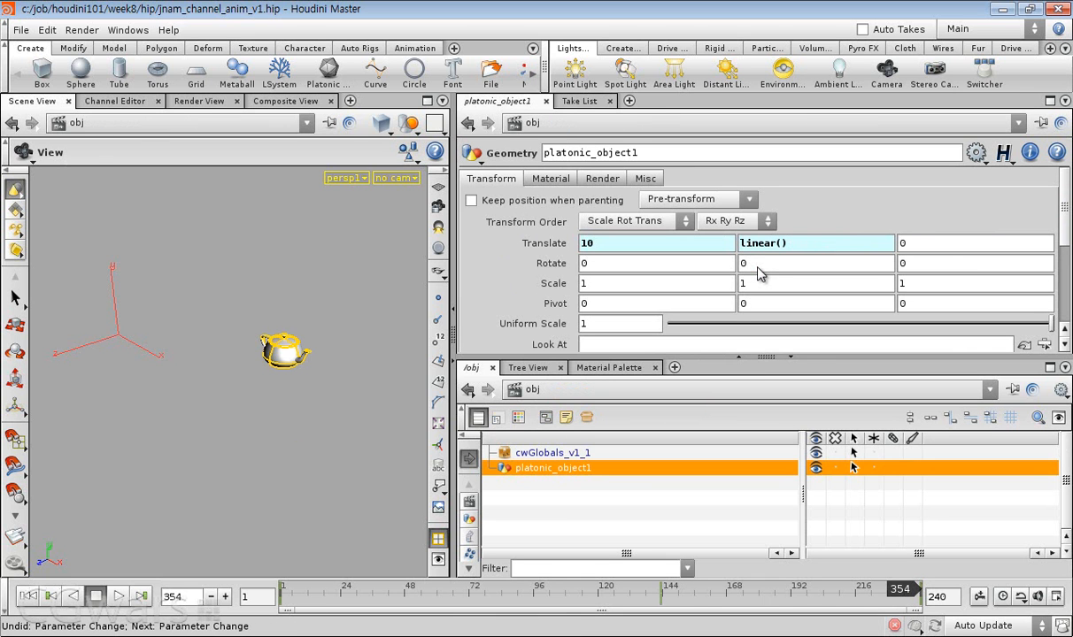
- Delete the Z translation channel and open the Y translation curve in the Channel Editor
right_click(905, 241)
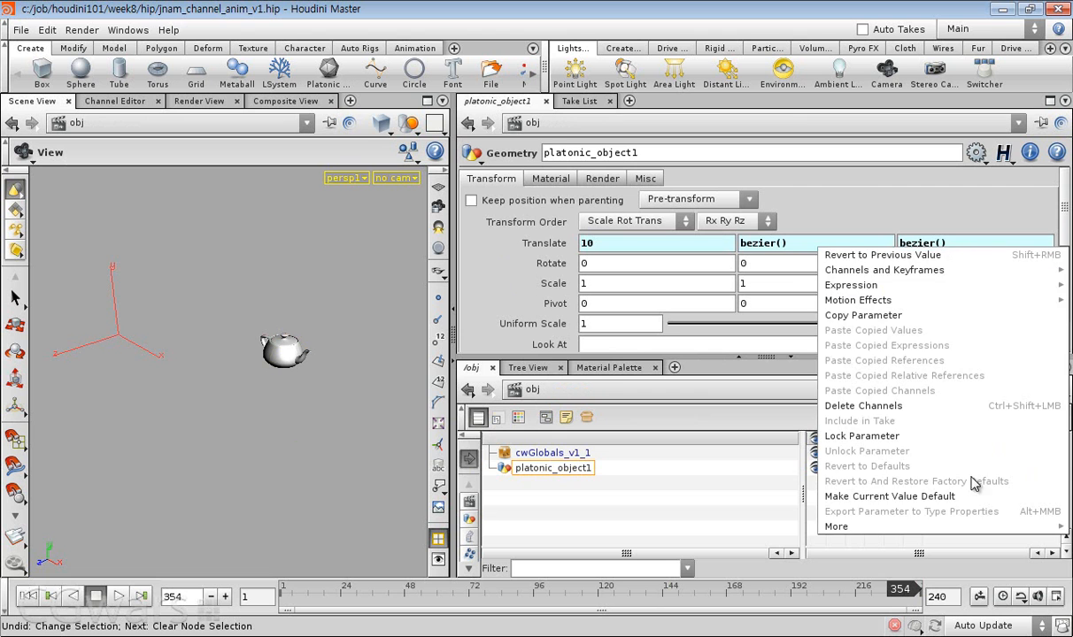
left_click(848, 398)
left_click(810, 242, "shift")
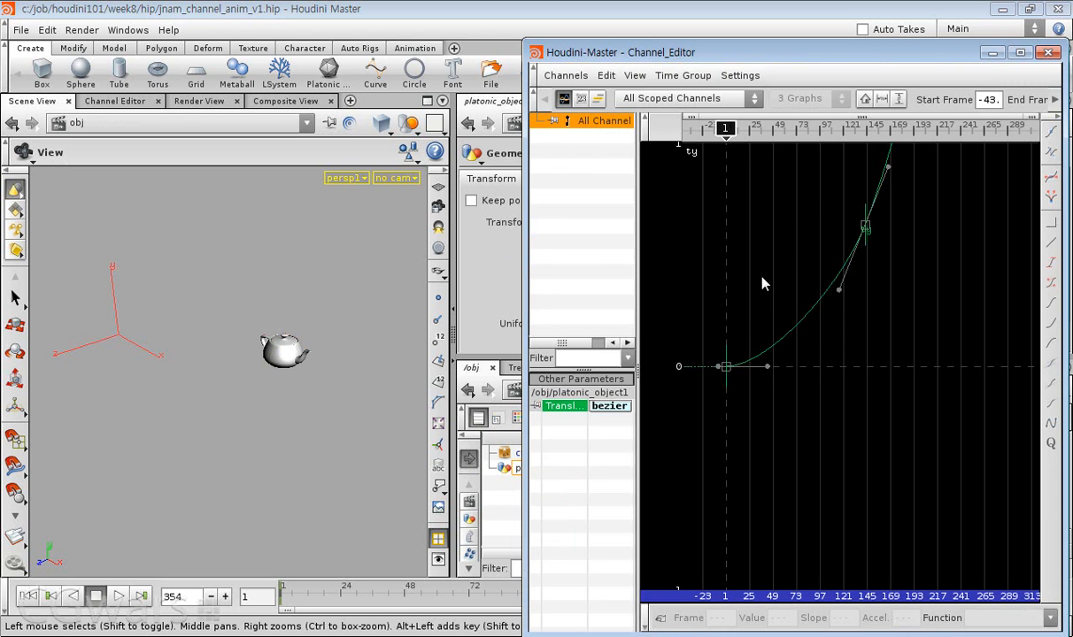
key("h")
right_click_drag(813, 240, 775, 388)
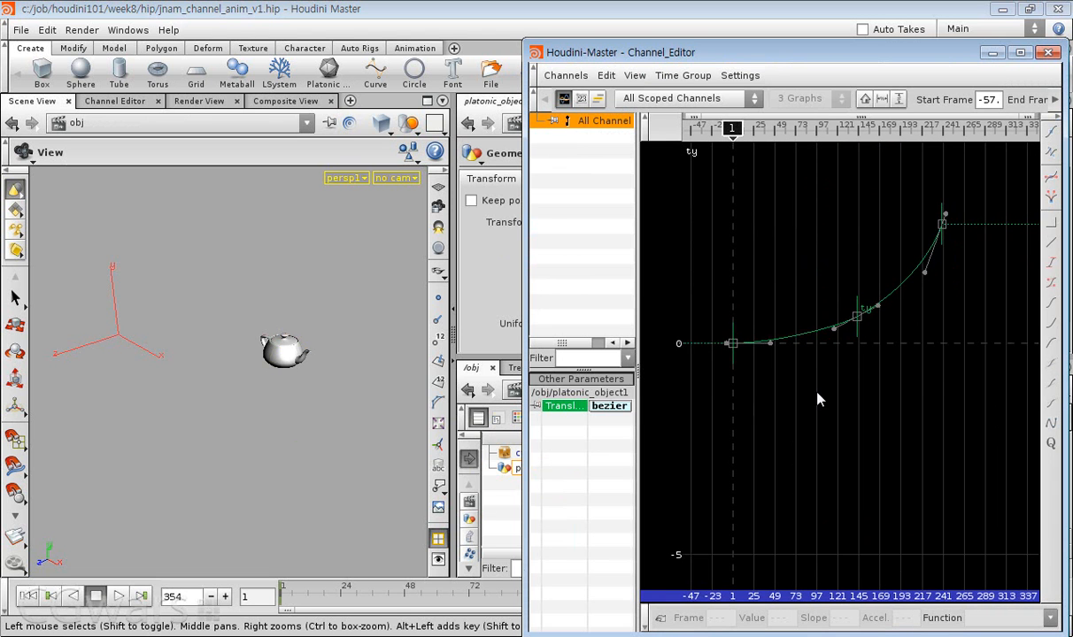
- Delete the middle key at frame 143 from the Y translation curve
left_click_drag(862, 326, 853, 303)
left_click_drag(940, 378, 677, 223)
left_click_drag(806, 272, 835, 315)
key("Delete")
- Reshape the Y translation curve's start and end tangents into a nearly straight rise
left_click_drag(842, 55, 500, 56)
left_click_drag(530, 455, 420, 285)
left_click_drag(554, 344, 524, 299)
left_click_drag(452, 343, 427, 217)
- Set the Y translation segment's function to bezier()*2, trying $FF as the multiplier as well
left_click(532, 313)
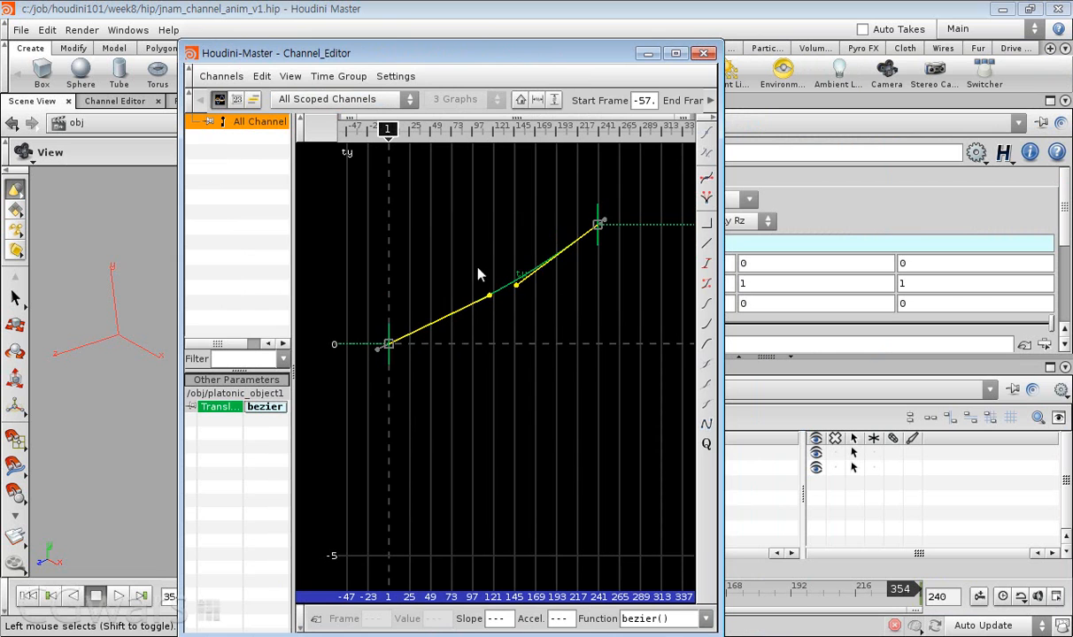
type("2")
double_click(673, 623)
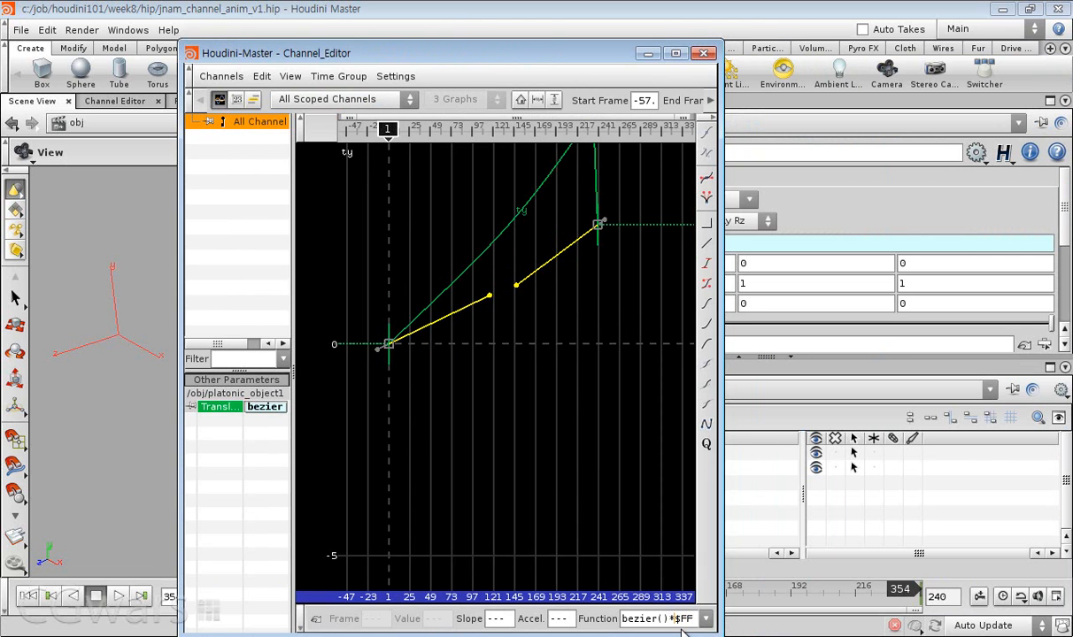
type("pow($FF, 2)")
left_click(660, 430)
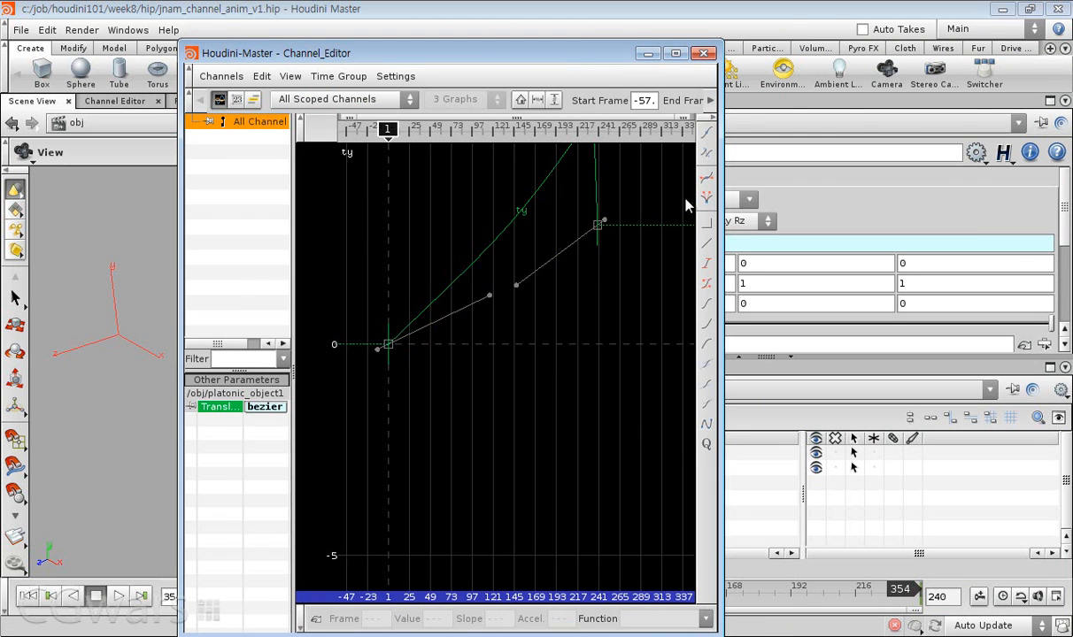
- Maximise the Channel Editor and offset the Y translation segment's function, trying bezier()*2-1 and bezier()*2-2
left_click(674, 54)
right_click_drag(740, 243, 502, 367)
middle_click_drag(644, 316, 453, 452)
right_click_drag(524, 427, 676, 582)
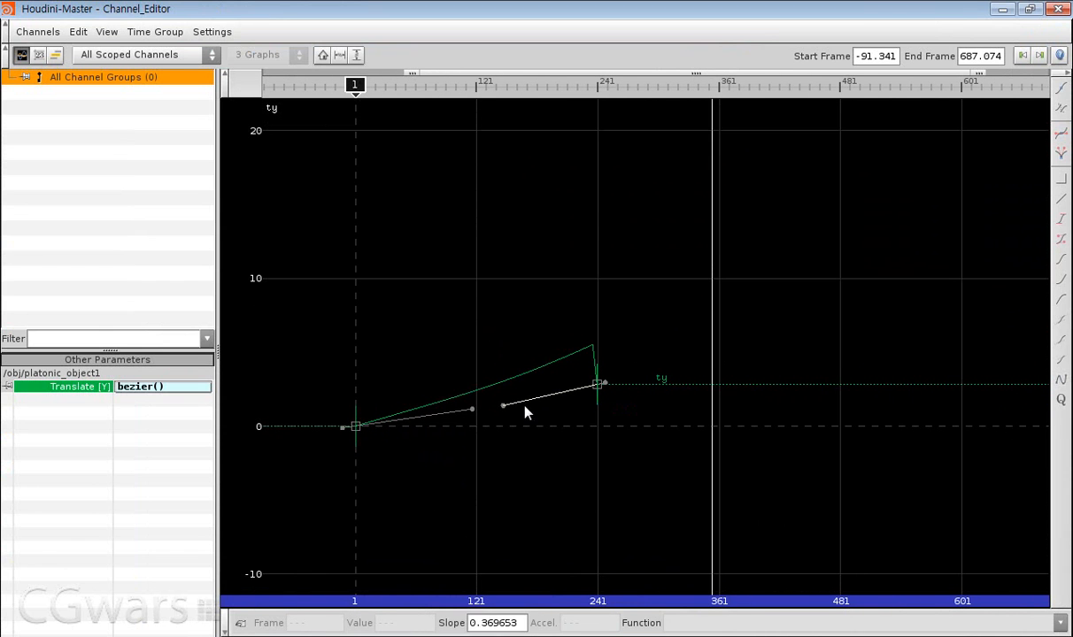
left_click(510, 379)
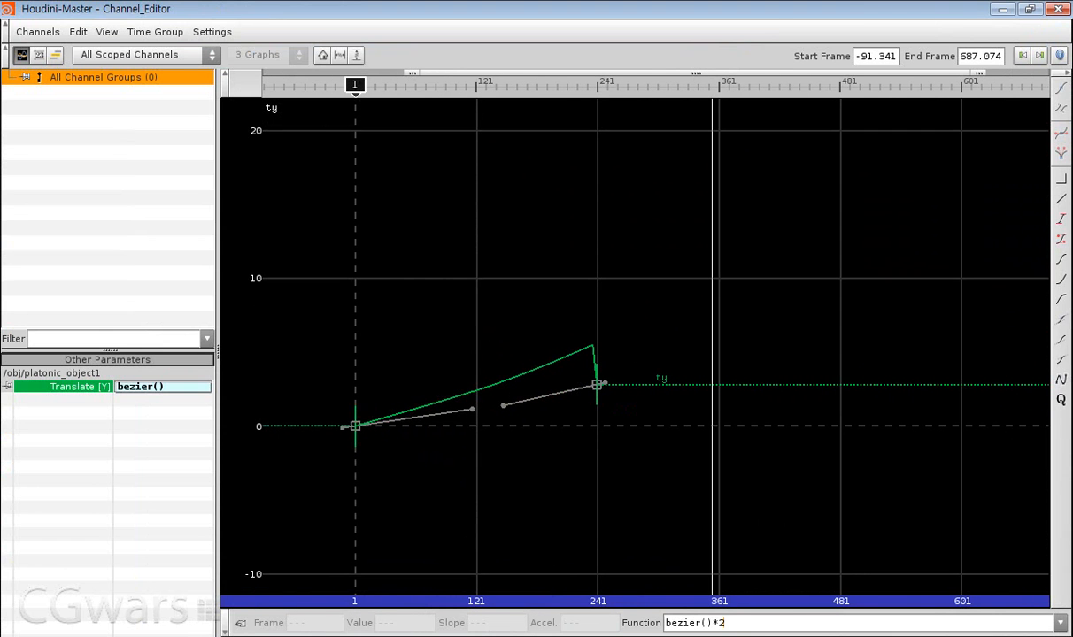
type("-1")
key("Return")
left_click(738, 625)
key("BackSpace")
type("2")
key("Return")
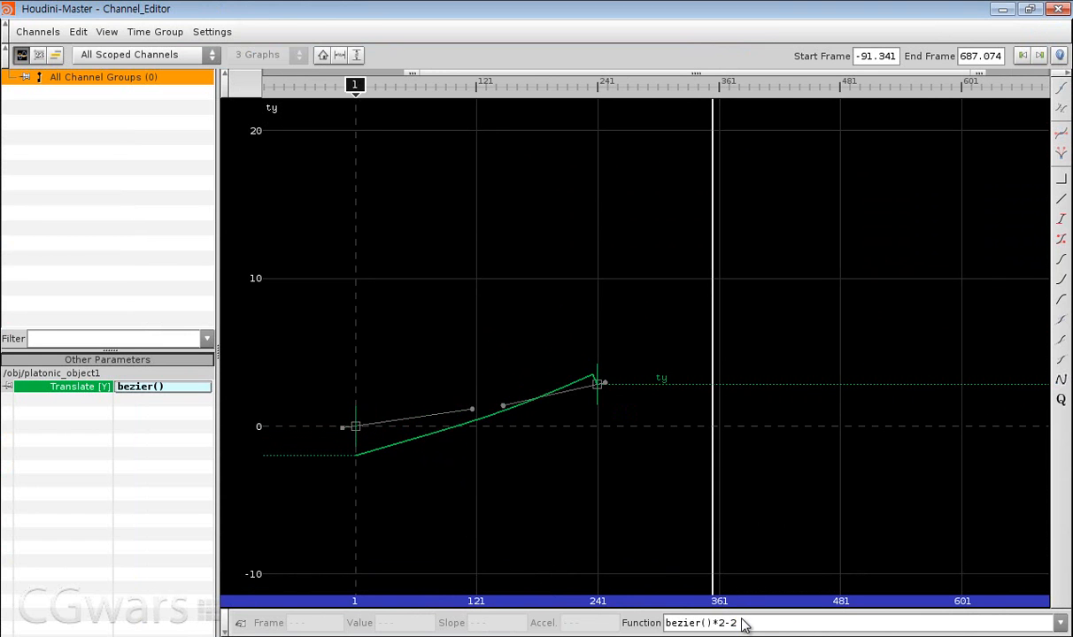
- Restore the Y translation segment's function to plain bezier()
left_click(551, 350)
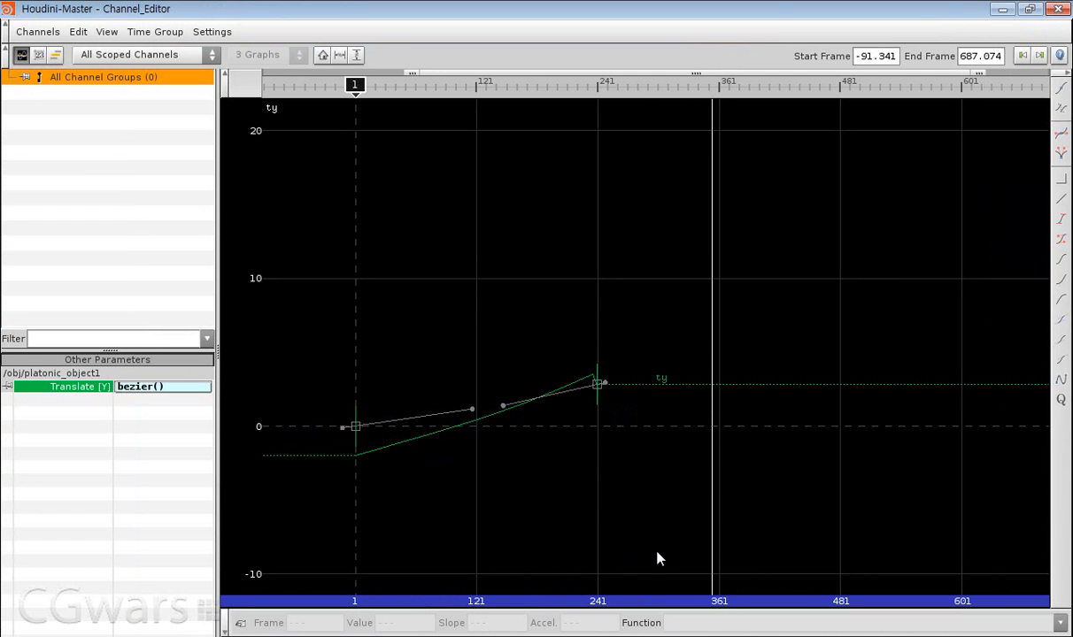
left_click_drag(541, 496, 445, 359)
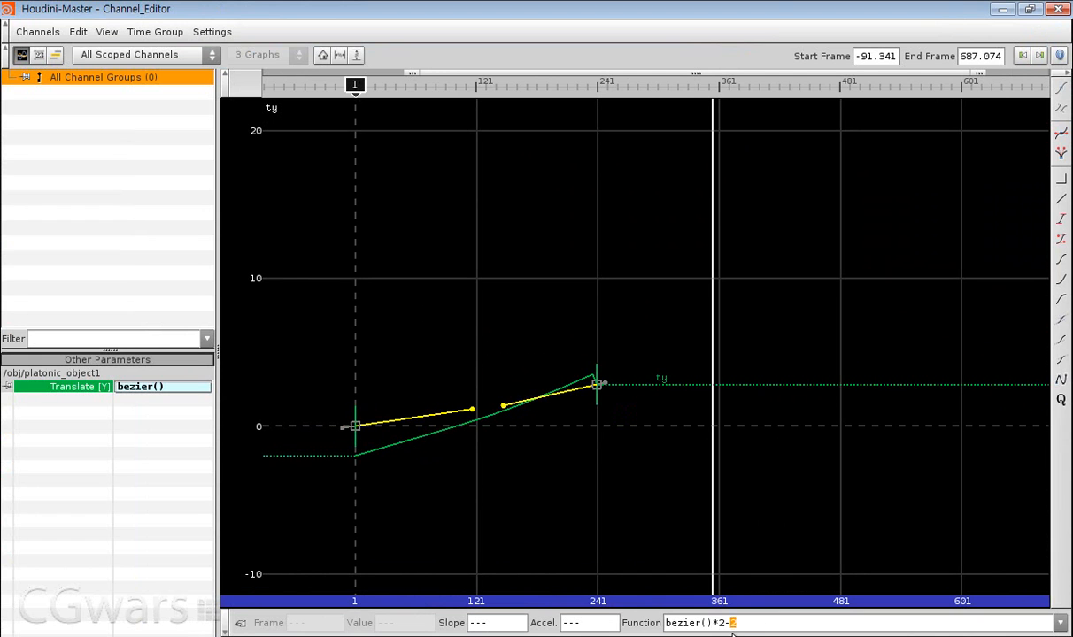
key("BackSpace")
key("BackSpace")
key("Return")
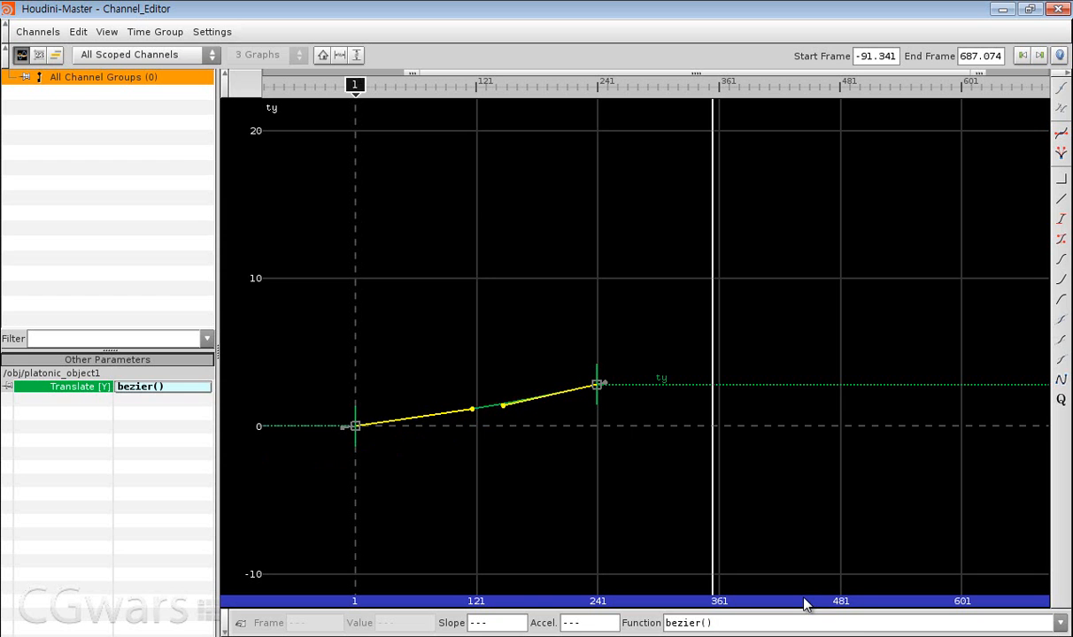
- Insert a key at frame 130 on the Y translation curve and lower it to about 0.76
left_click(542, 330)
right_click_drag(505, 328, 487, 195)
right_click_drag(538, 490, 551, 381)
middle_click_drag(526, 395, 657, 269)
right_click_drag(648, 269, 721, 182)
right_click_drag(618, 426, 791, 395)
middle_click_drag(600, 409, 604, 351)
left_click(610, 354, "ctrl")
left_click_drag(616, 360, 611, 402)
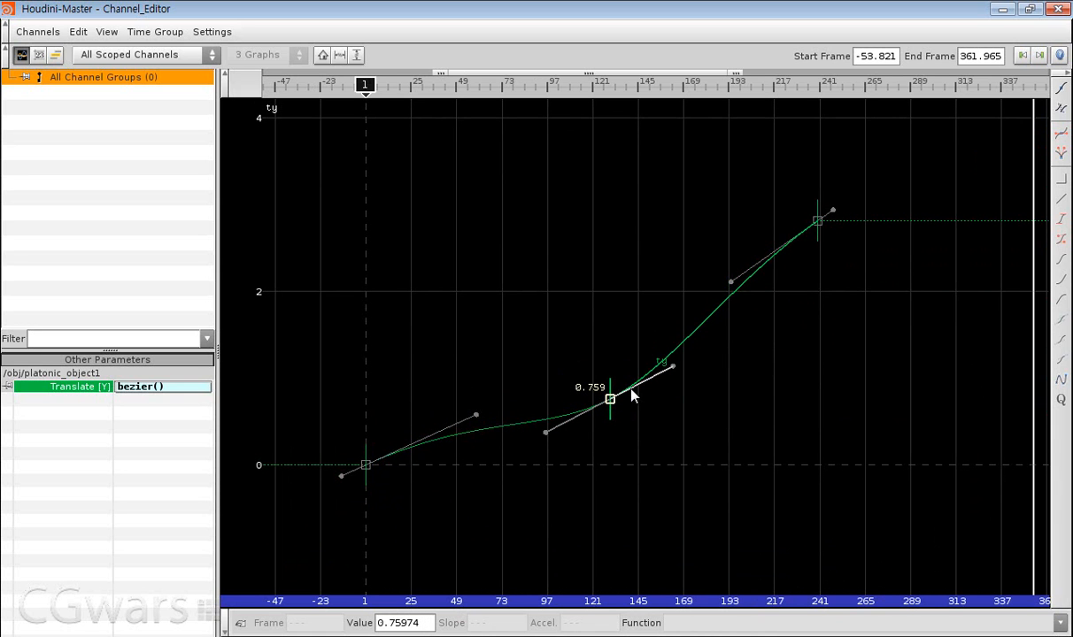
- Delete the key at frame 130 from the Y translation curve
left_click_drag(517, 315, 719, 494)
left_click_drag(723, 490, 656, 434)
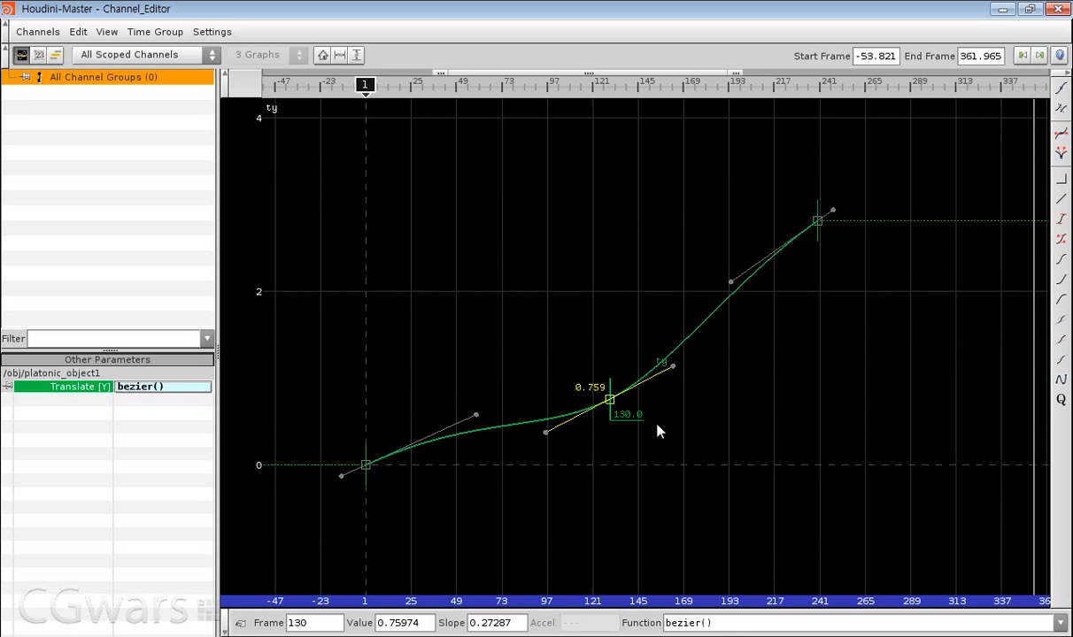
left_click_drag(534, 552, 708, 364)
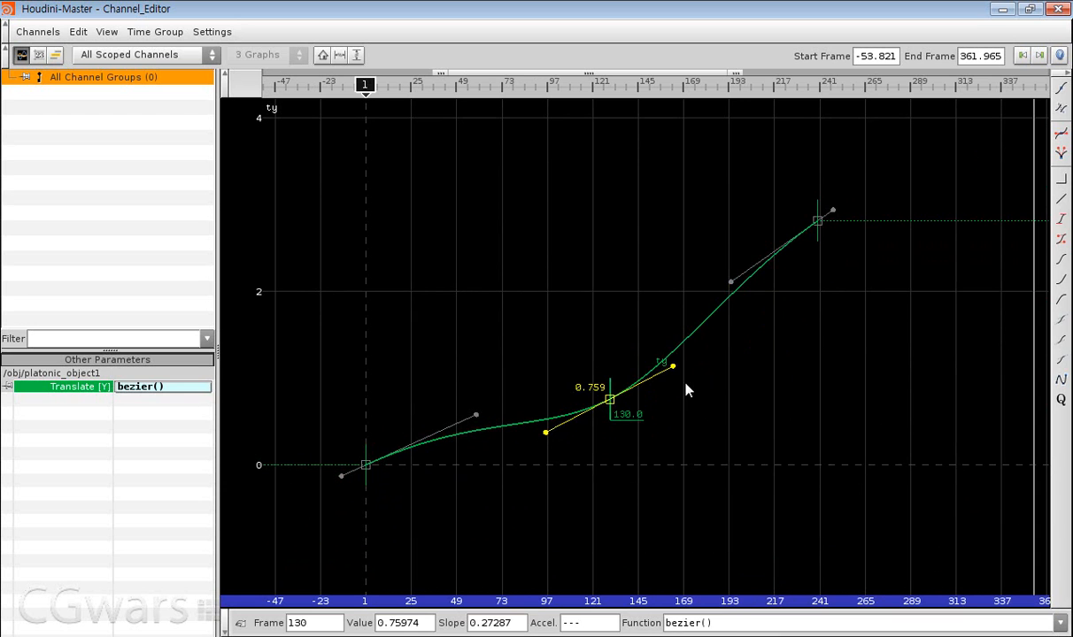
key("Delete")
- Insert a key near frame 125 on the Y translation curve, pull it down and flatten the start tangent
left_click(600, 365, "ctrl")
left_click_drag(602, 368, 605, 426)
left_click_drag(469, 418, 500, 466)
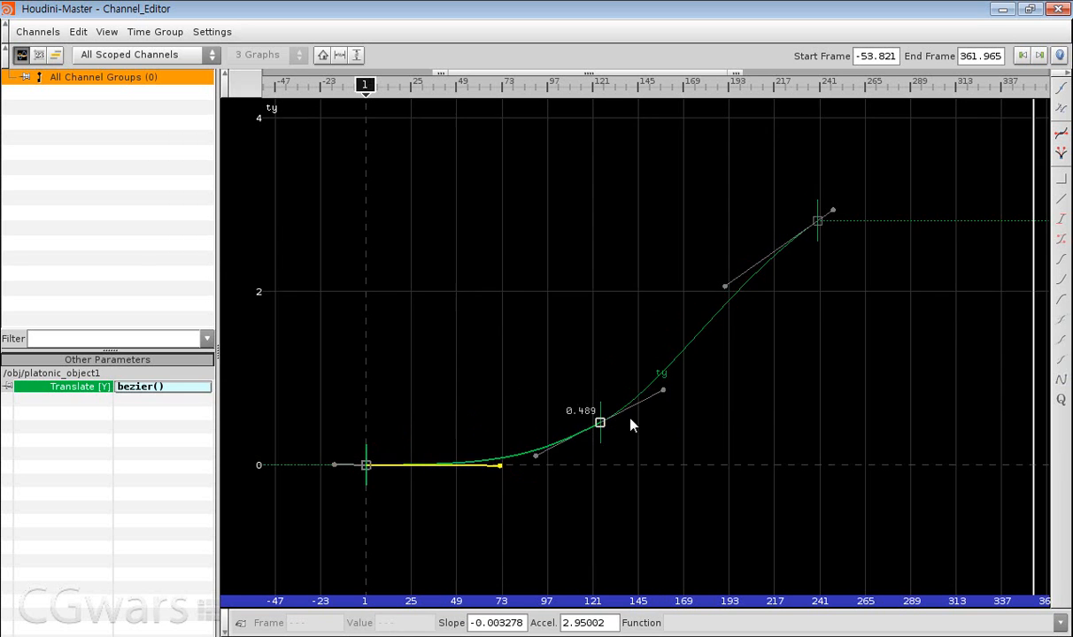
left_click_drag(604, 427, 605, 438)
- Reshape the Y curve's later tangents for a steep final rise and lower the middle key slightly
left_click(715, 310)
left_click_drag(715, 310, 687, 402)
left_click(669, 415)
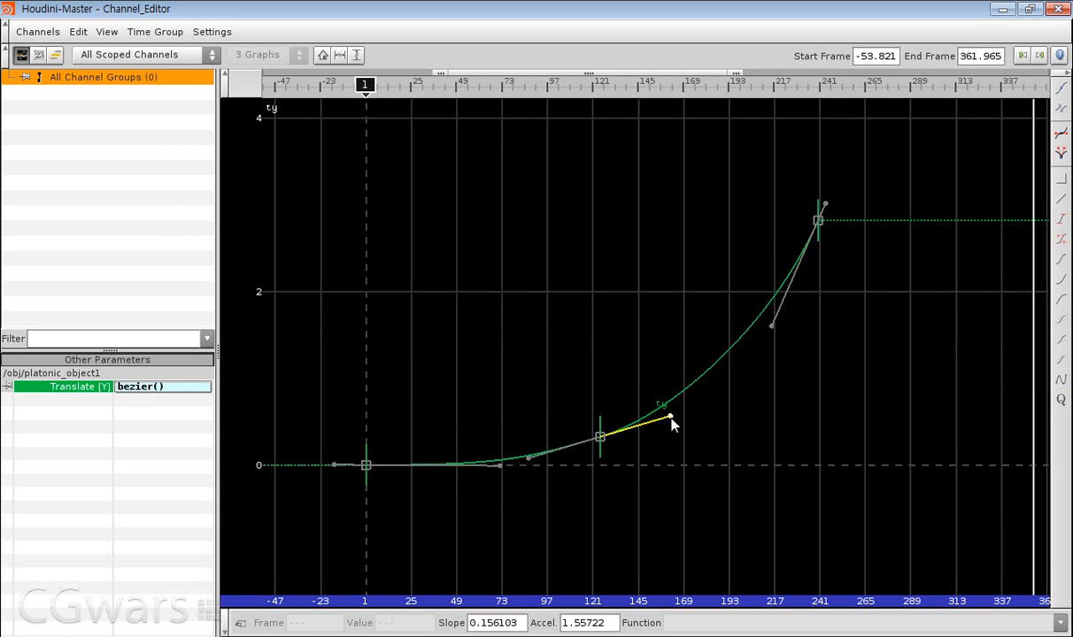
left_click_drag(599, 437, 602, 454)
- Set the function of the Y translation curve's first segment to linear()
left_click_drag(519, 527, 415, 369)
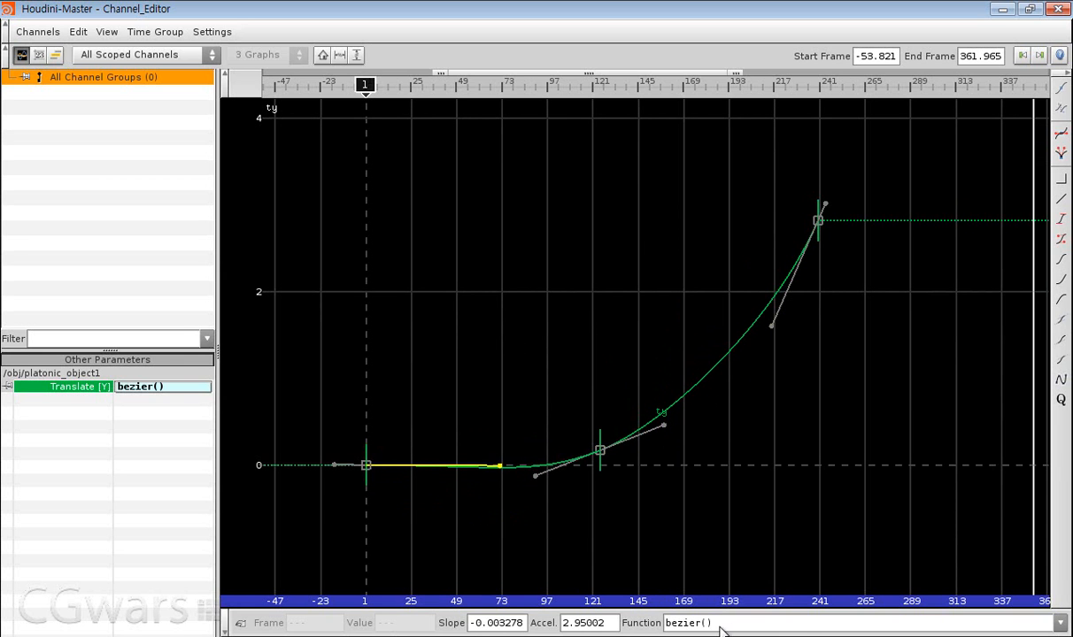
double_click(686, 623)
type("linear")
key("Return")
- Set the function of the Y translation curve's second segment to cubic()
left_click_drag(352, 511, 482, 384)
left_click_drag(808, 249, 703, 439)
left_click_drag(633, 299, 633, 300)
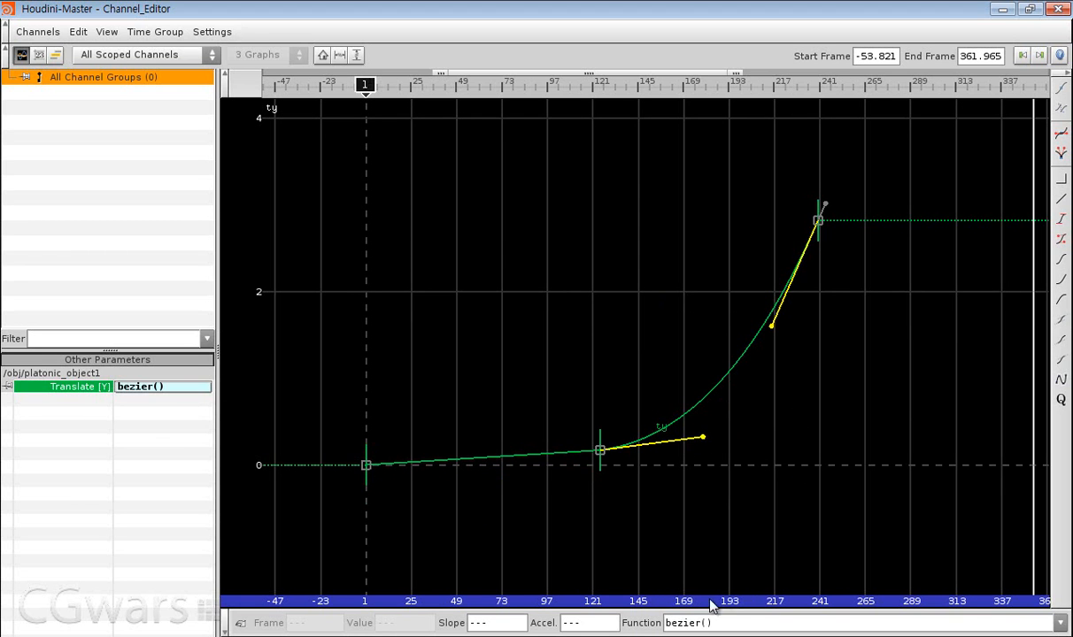
double_click(690, 626)
type("cubic")
key("Return")
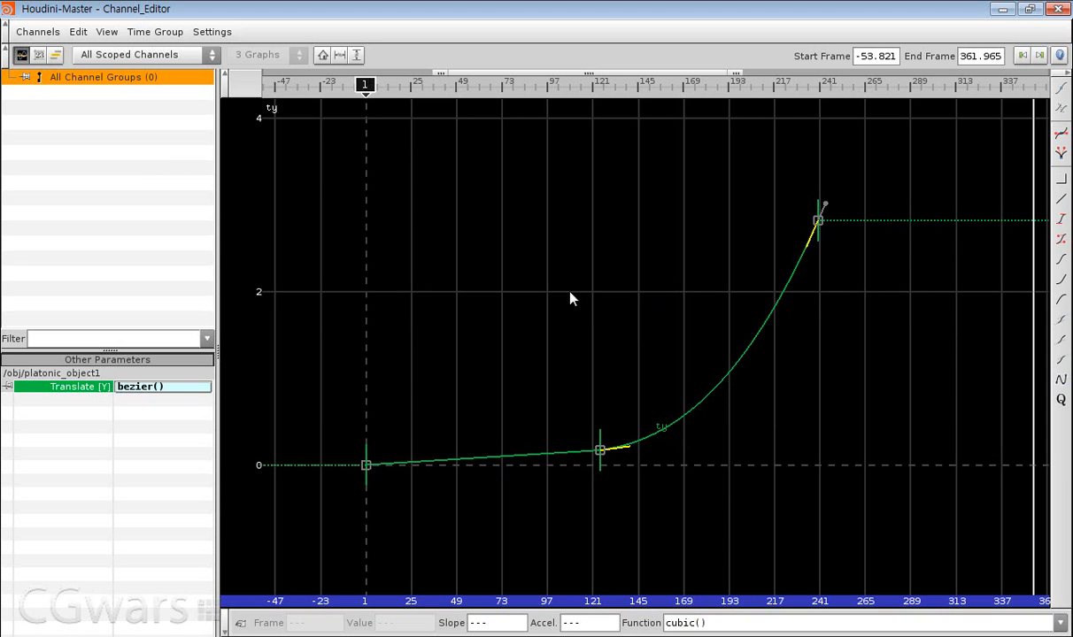
- Steepen the Y curve's end tangent to a slope of about 1.72 and close the Channel Editor
left_click(744, 266)
left_click_drag(814, 250, 810, 253)
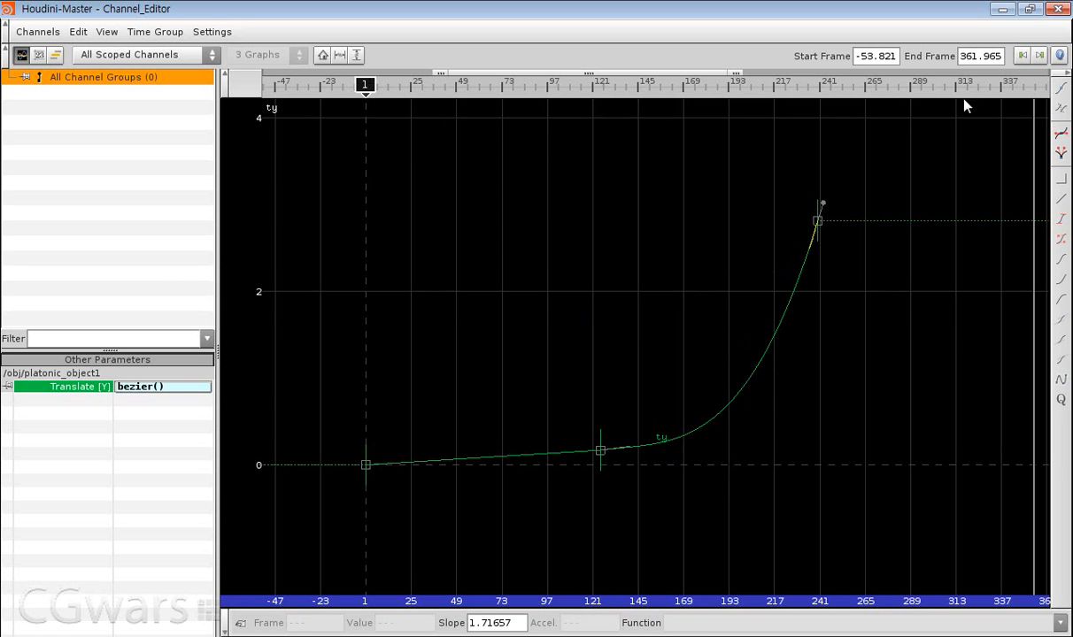
left_click(1058, 9)
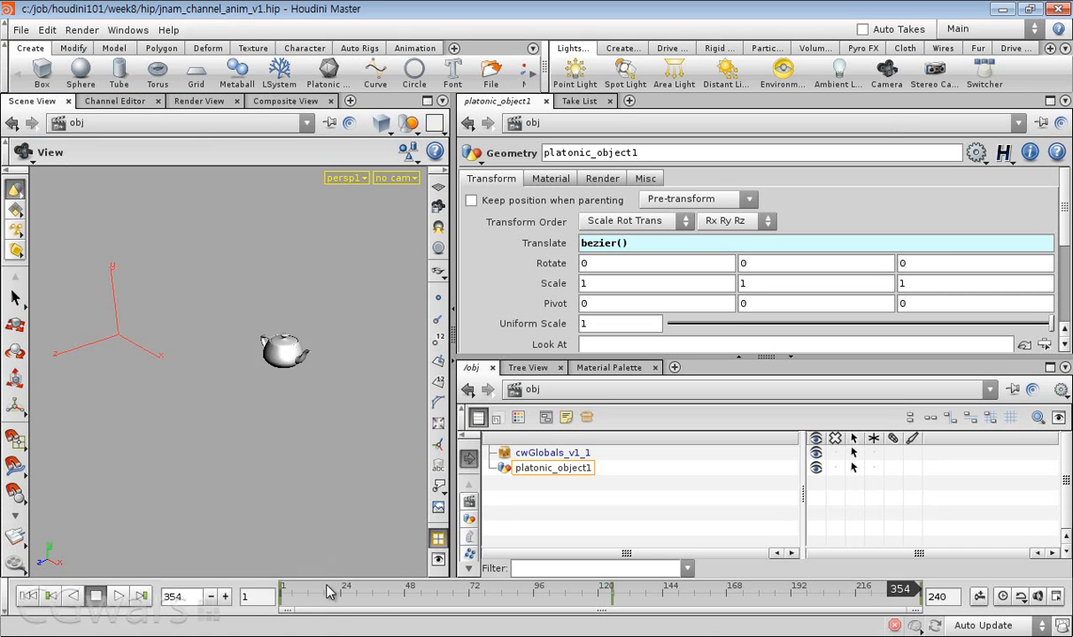
- Scrub the animation through to frame 240 and select platonic_object1
left_click_drag(285, 591, 1005, 520)
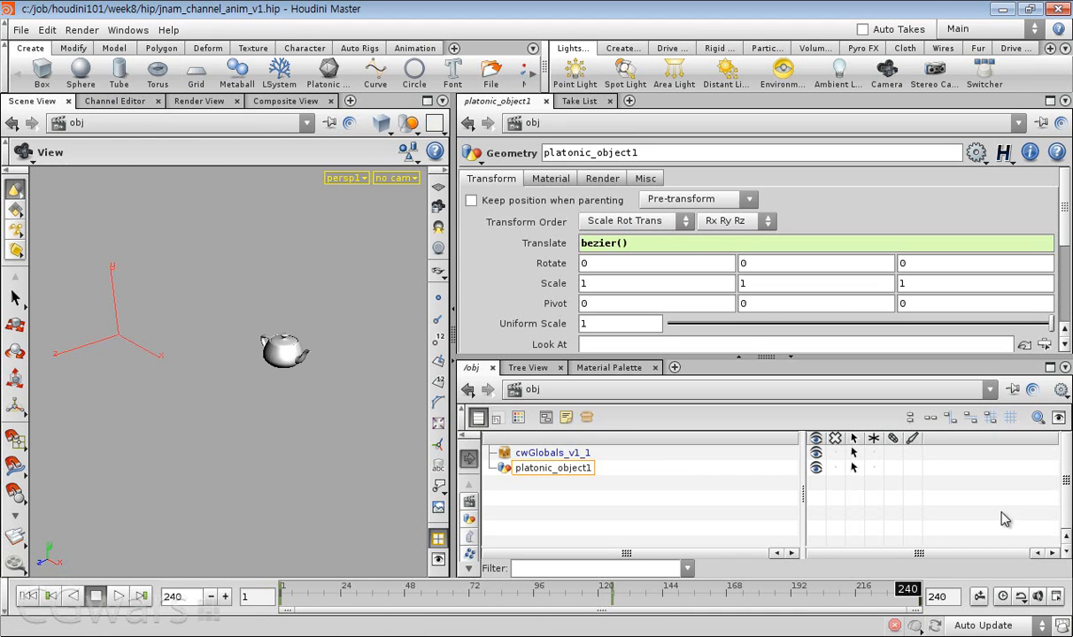
left_click(553, 179)
left_click(492, 179)
left_click(523, 452)
left_click(531, 467)
left_click(546, 498)
left_click(537, 467)
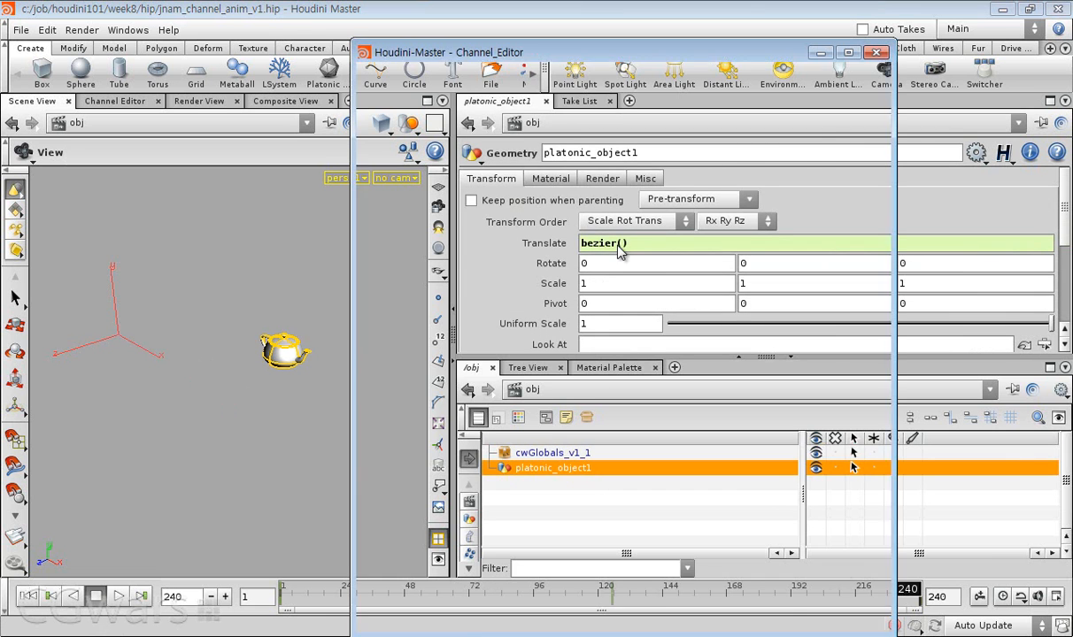
- Examine the Y translation curve and all the Translate curves together, framed in the Channel Editor
left_click(618, 250, "shift")
key("h")
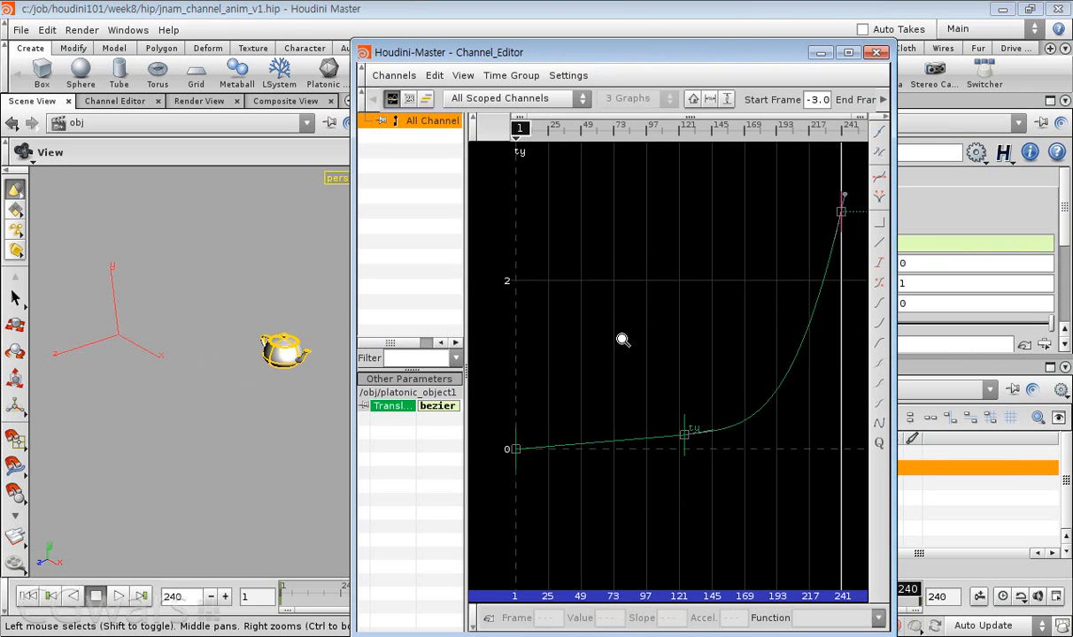
left_click(821, 52)
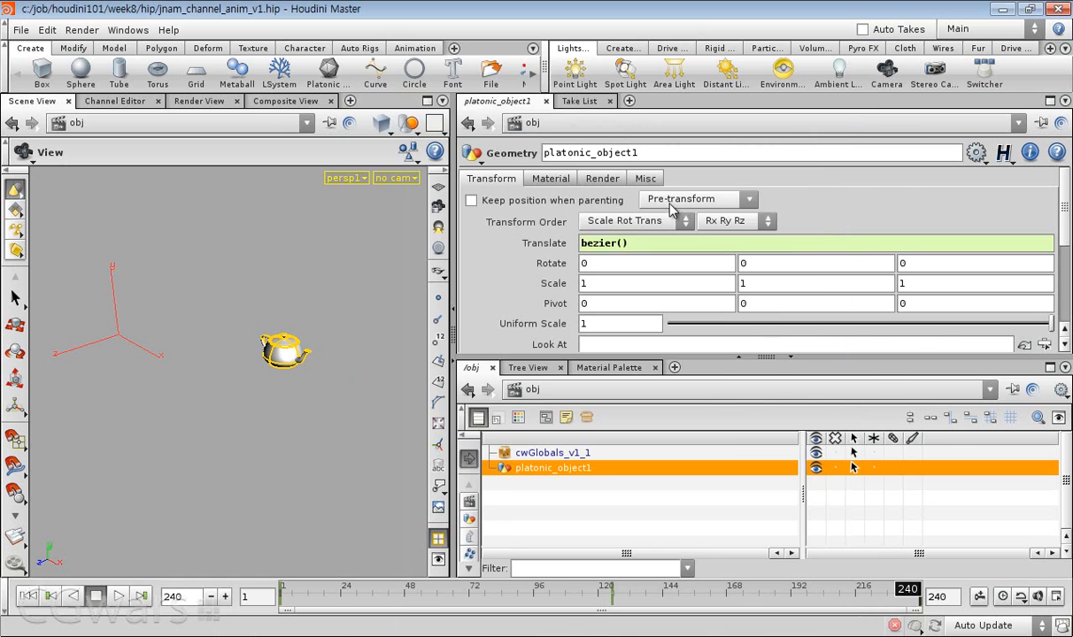
left_click(524, 239, "shift")
key("h")
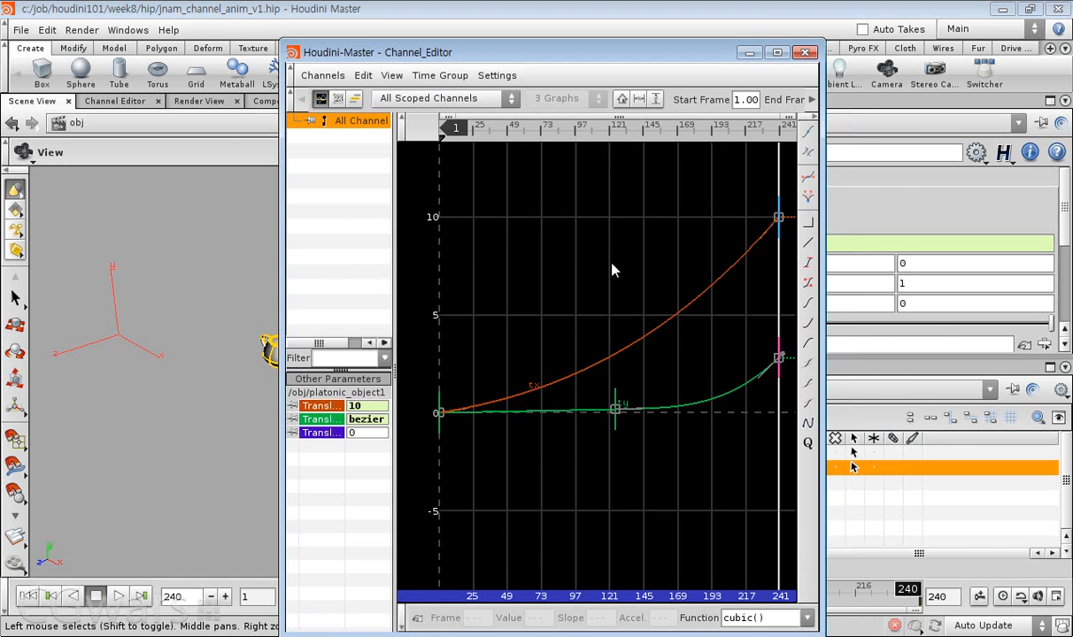
left_click_drag(625, 281, 721, 333)
left_click(718, 323)
left_click(613, 356)
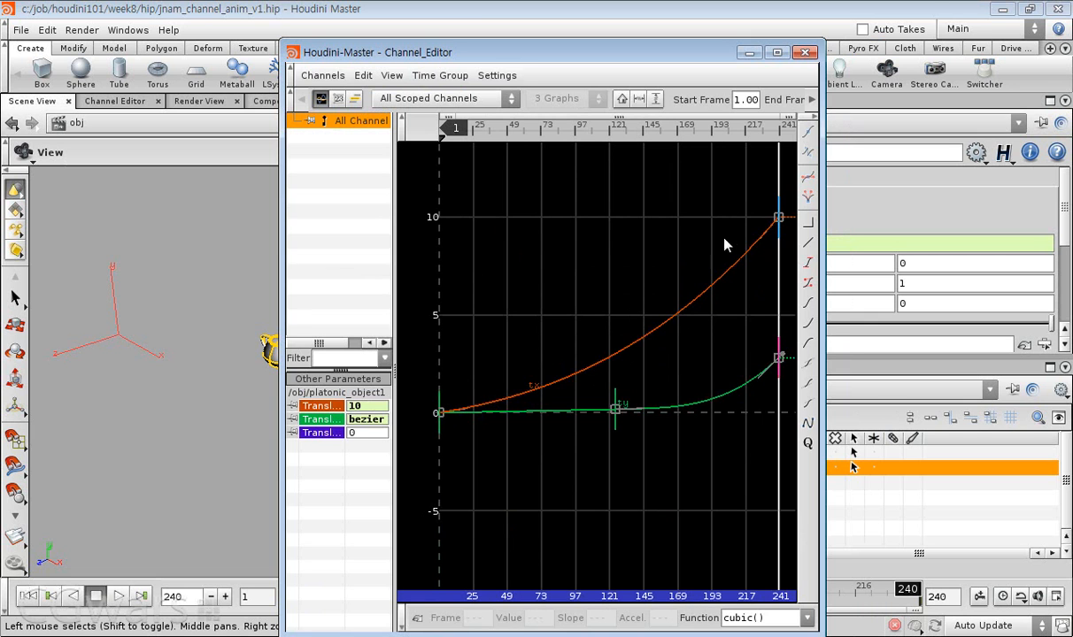
left_click(803, 55)
- Scrub the timeline to about frame 100 to watch the teapot's motion from a closer view
left_click_drag(280, 591, 440, 556)
middle_click_drag(176, 369, 225, 379)
right_click_drag(225, 379, 263, 427)
left_click_drag(320, 601, 551, 582)
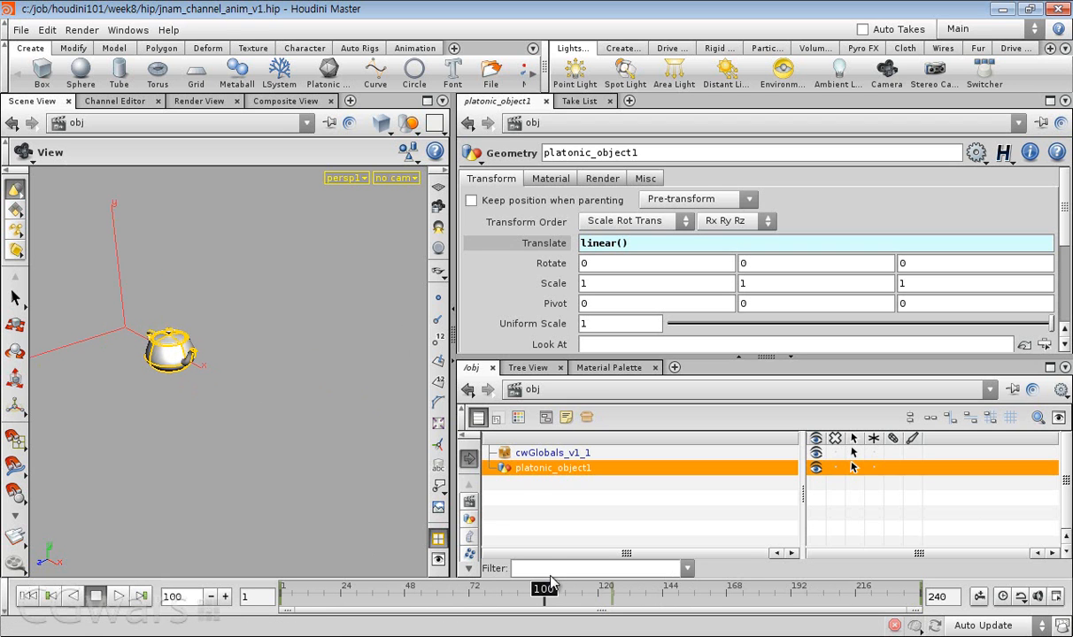
mouse_move(582, 358)
left_mouse_down()
mouse_move(585, 386)
mouse_move(586, 372)
left_mouse_up()
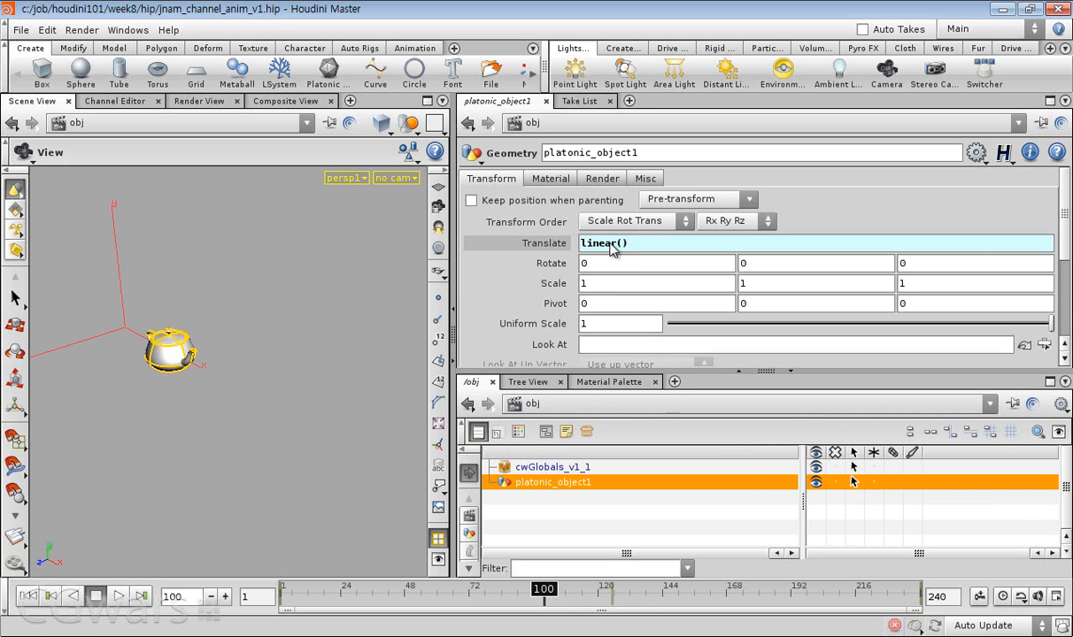
left_click(605, 382)
left_click(471, 381)
mouse_move(541, 370)
left_mouse_down()
mouse_move(549, 318)
mouse_move(552, 354)
left_mouse_up()
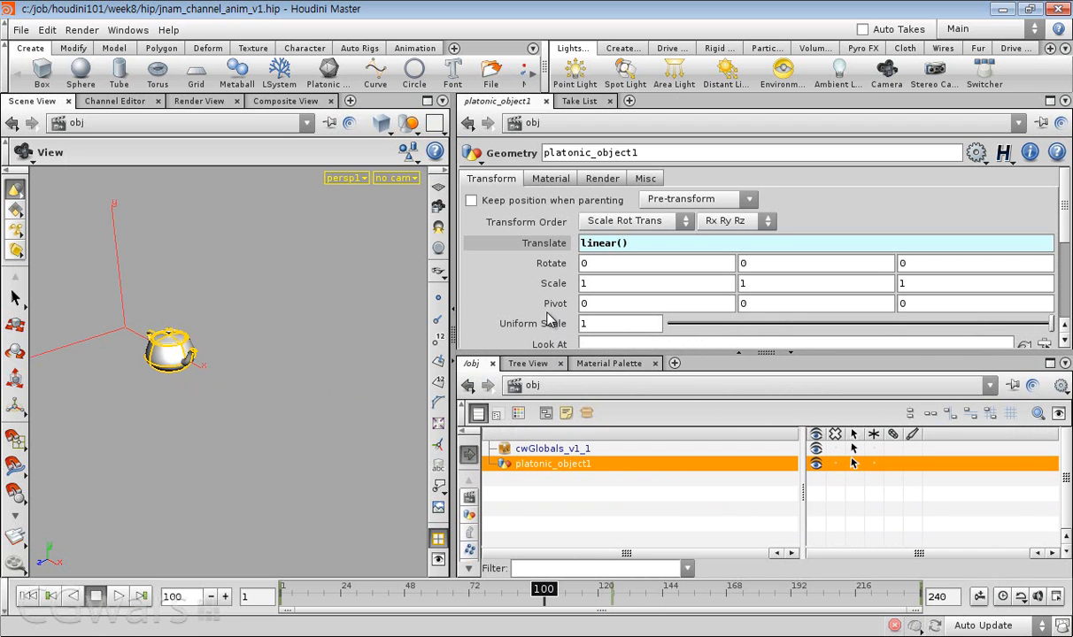
- Open platonic_object1's parameter interface editor, look over its existing parameters and close it
left_click(975, 152)
left_click(976, 178)
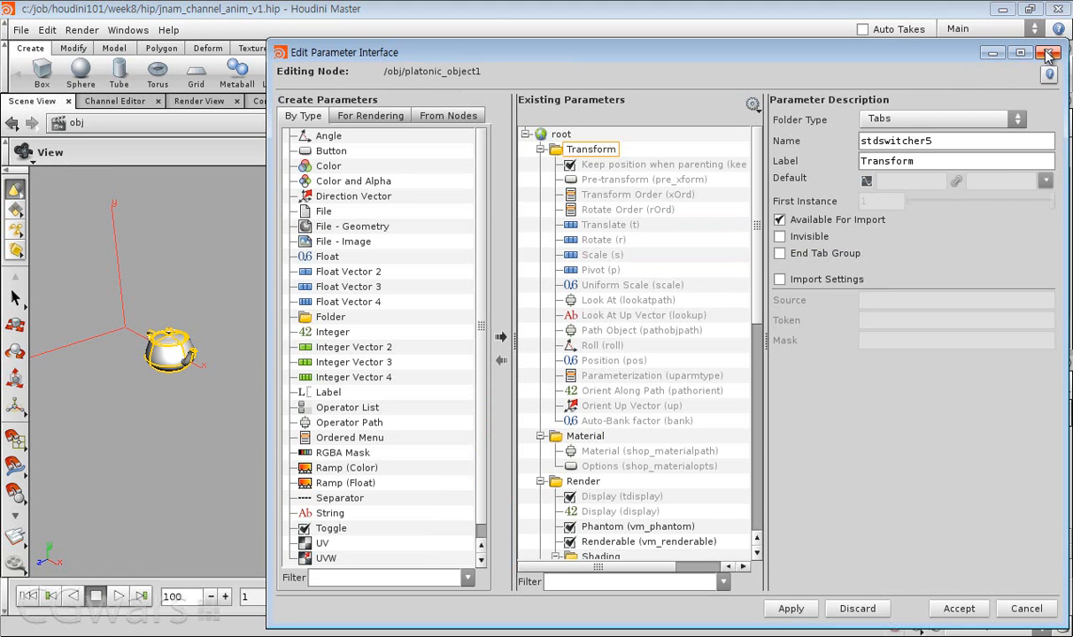
left_click(1045, 54)
- Enlarge the network pane and duplicate platonic_object1 by copying and pasting it
left_click_drag(596, 351, 596, 295)
left_click(576, 395)
left_click(554, 407)
key("ctrl+c")
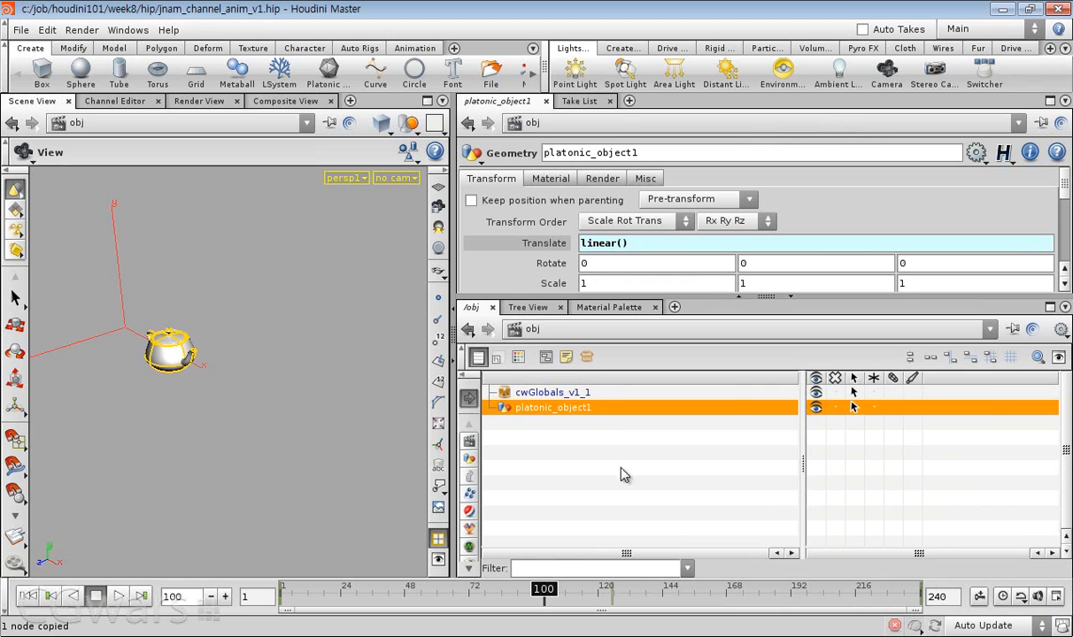
key("ctrl+v")
- Rename the original platonic_object1 as teapot
left_click(554, 409)
left_click(556, 409)
type("teapot")
key("Return")
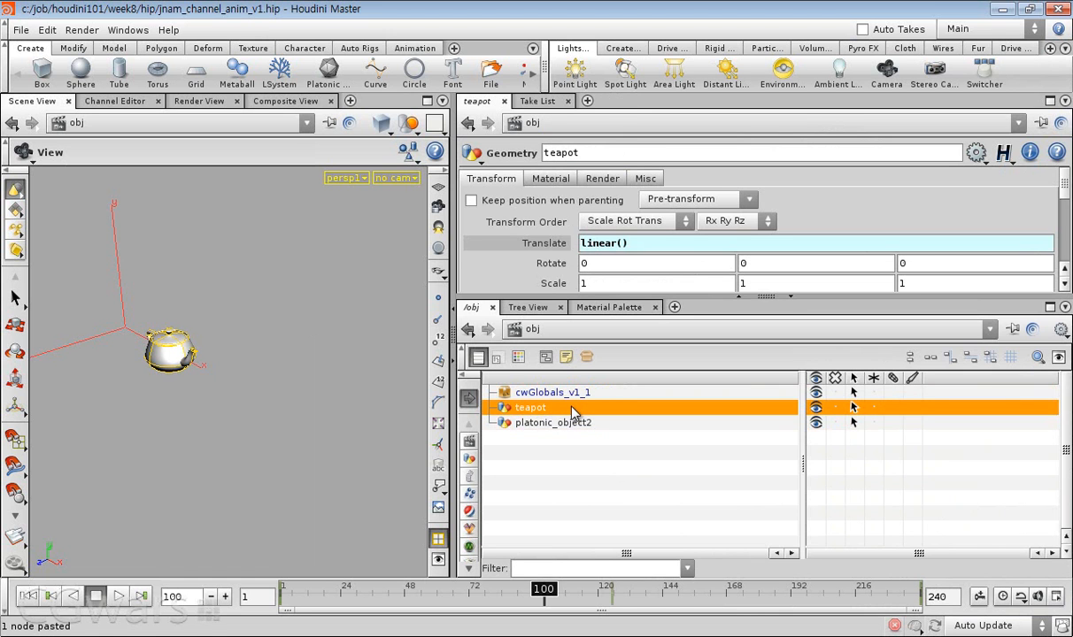
- Rename the duplicate platonic_object2 as teapo_expression
left_click(566, 424)
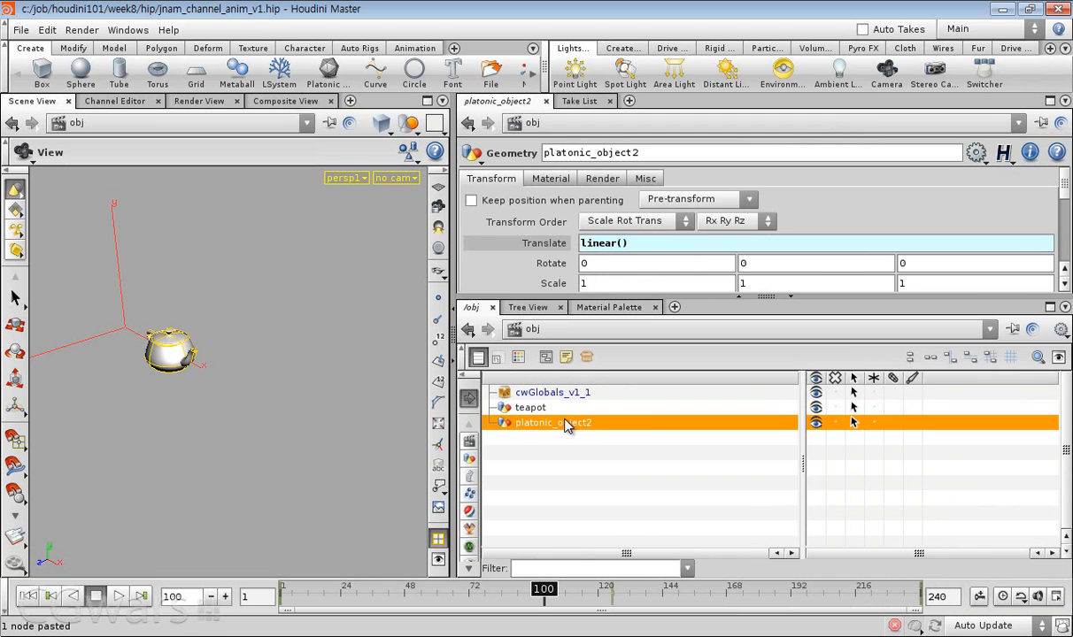
left_click(479, 356)
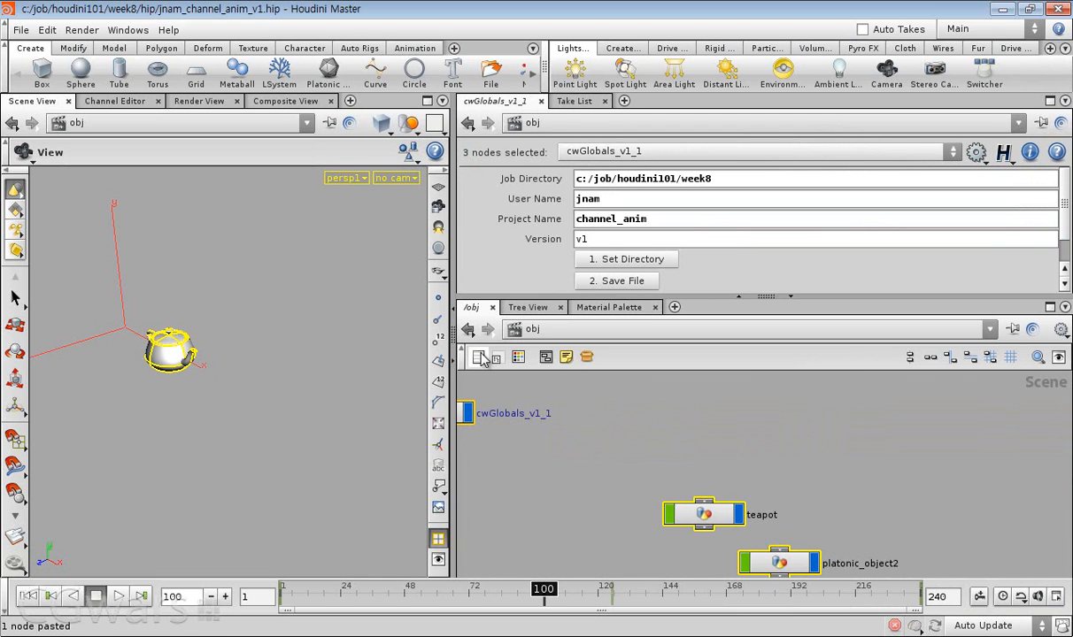
left_click(479, 357)
left_click(582, 425)
double_click(584, 424)
type("teapo_express")
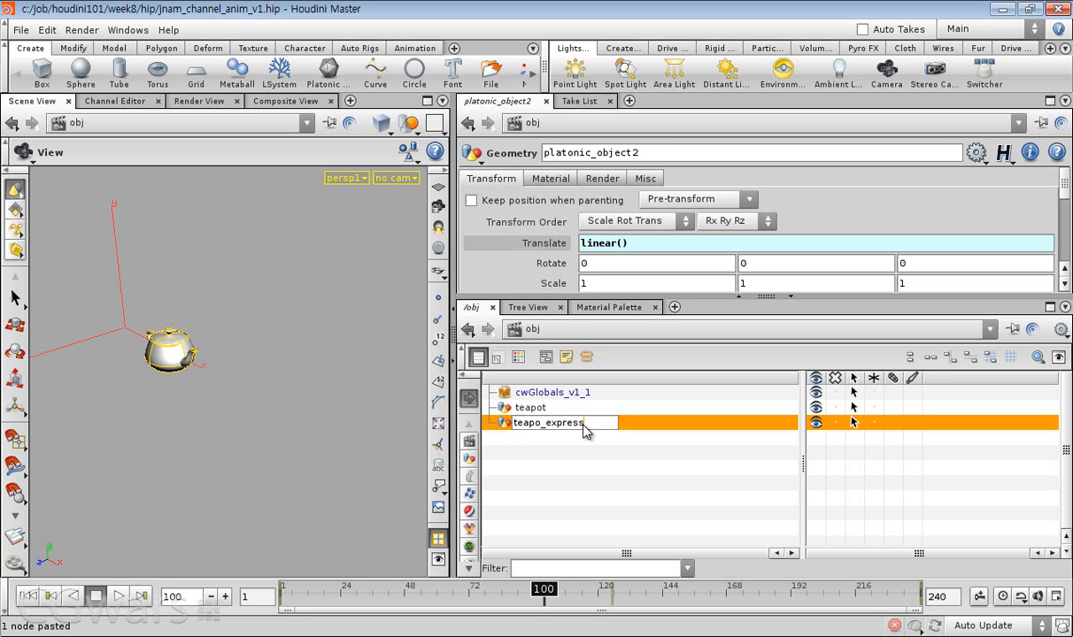
key("Return")
- Rename the original teapot object as teapot_key
left_click(531, 408)
left_click(531, 408)
type("_k")
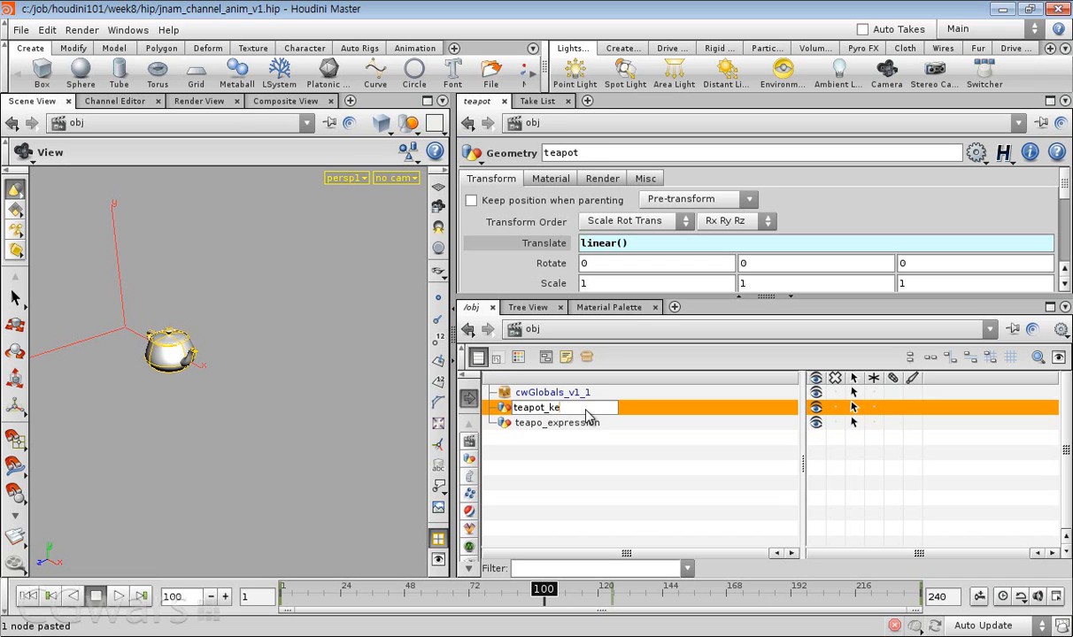
type("e")
key("Return")
left_click(558, 408)
type("y")
key("Return")
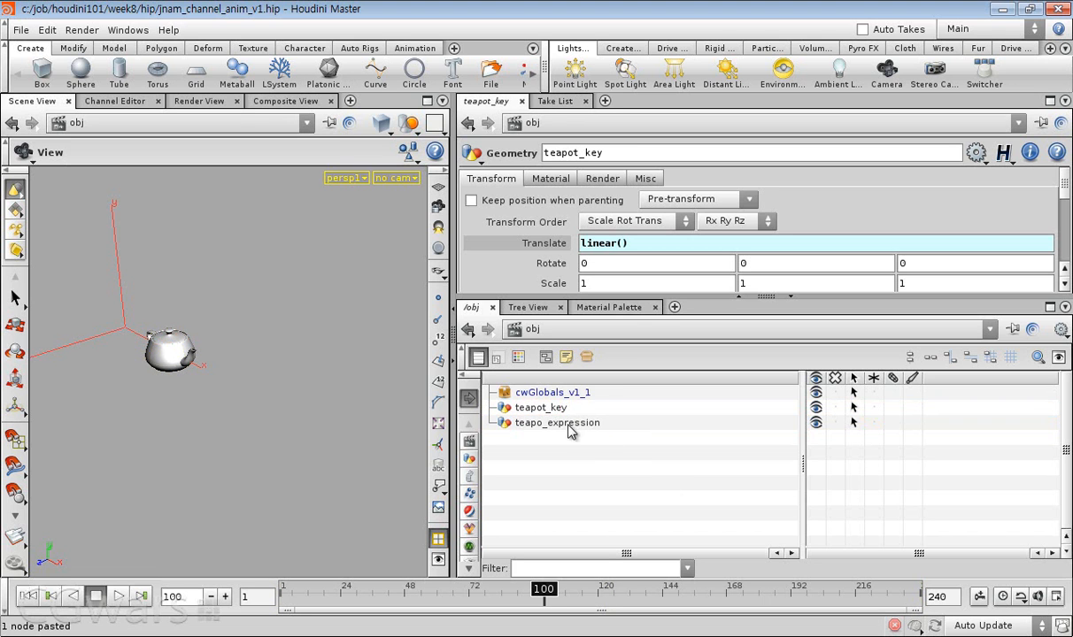
left_click(576, 424)
left_click(524, 245)
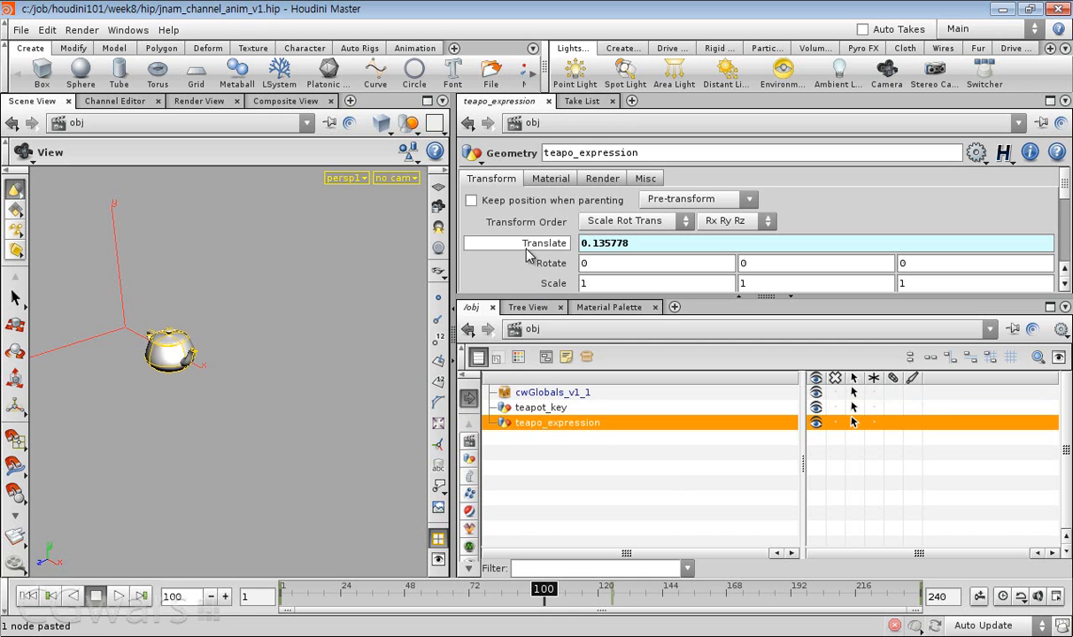
left_click(547, 425)
left_click(543, 411)
left_click(549, 425)
key("Delete")
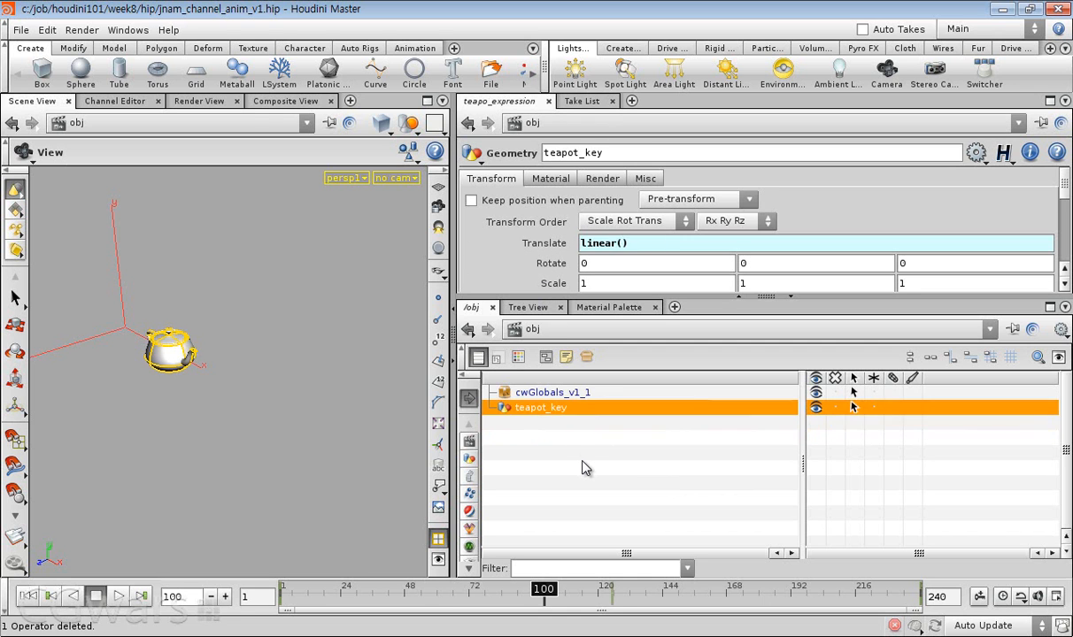
key("ctrl+z")
left_click(580, 426)
left_click(527, 424)
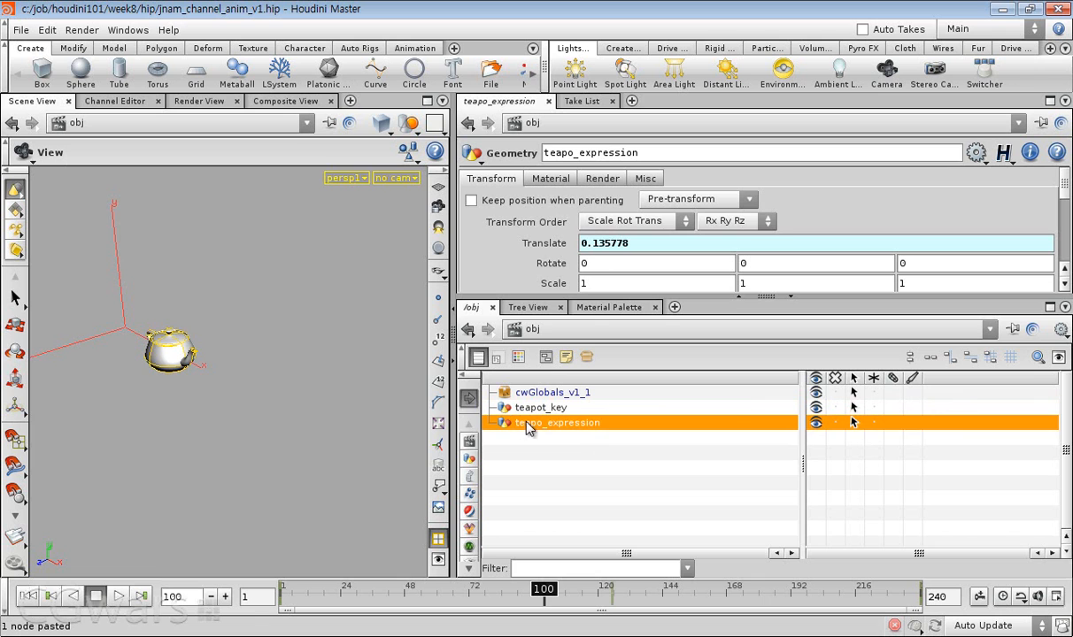
- Inspect teapo_expression's translate parameter and its channel curves in the Channel Editor
left_click(531, 244)
left_click(530, 245)
left_click(537, 248)
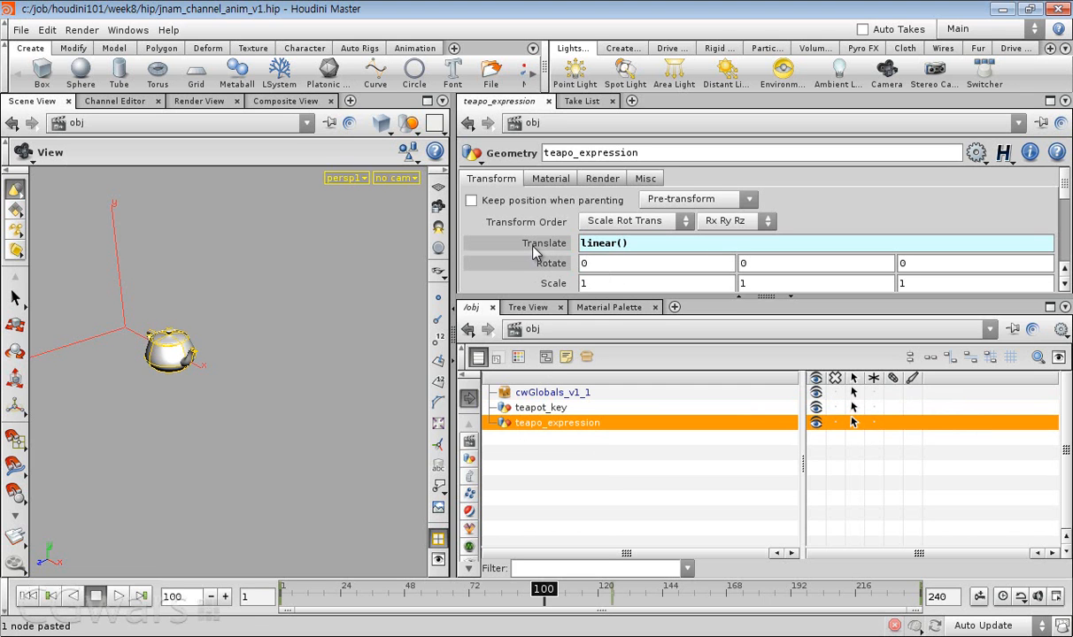
right_click(534, 252)
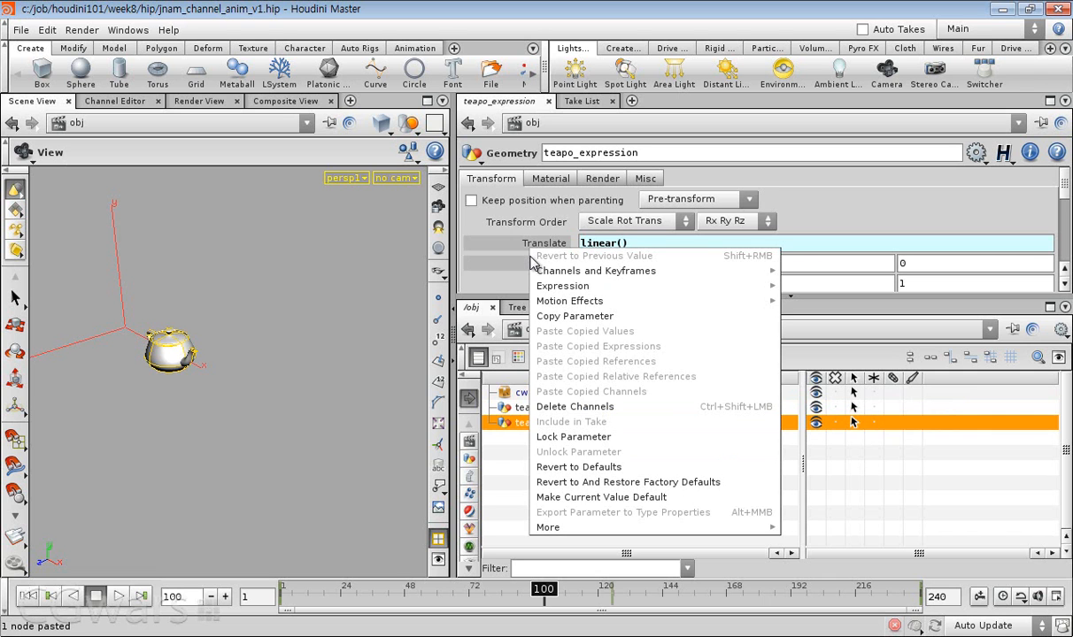
key("Escape")
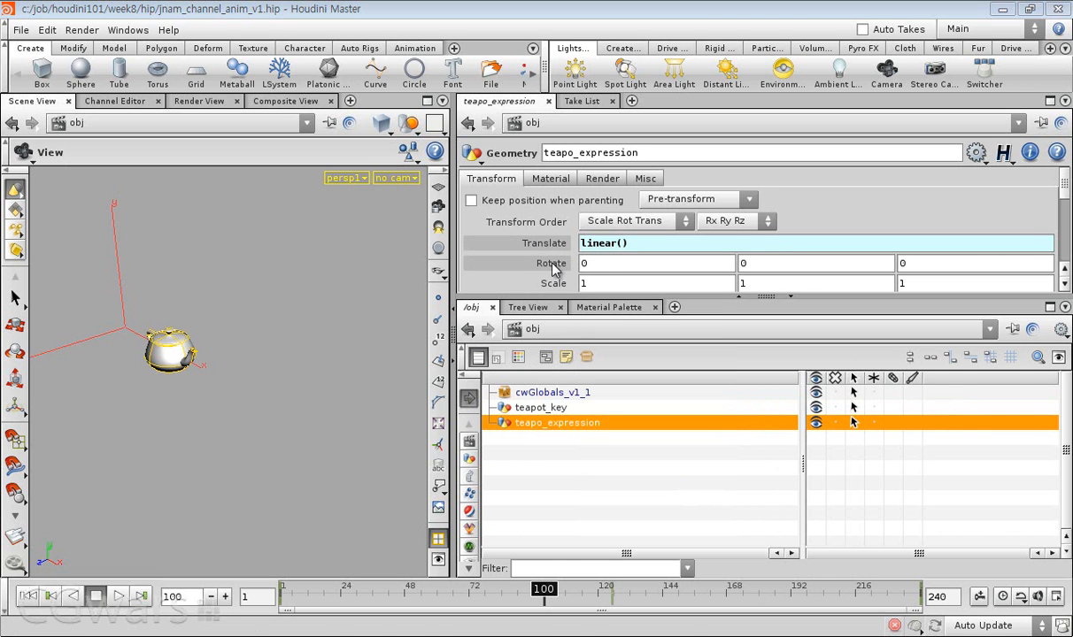
key("alt+Tab")
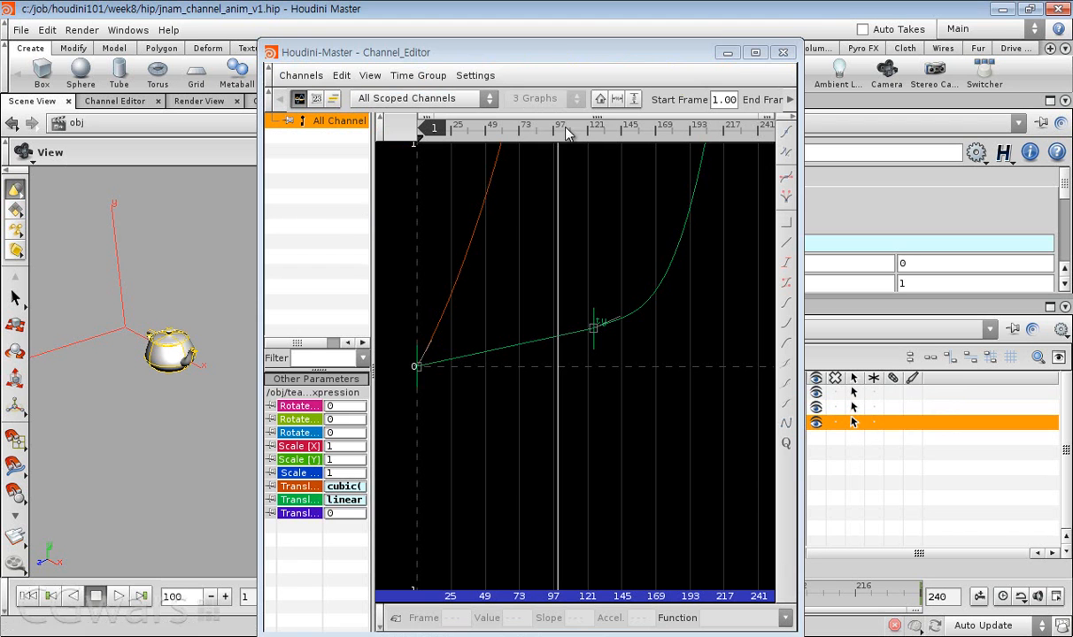
key("h")
key("alt+Tab")
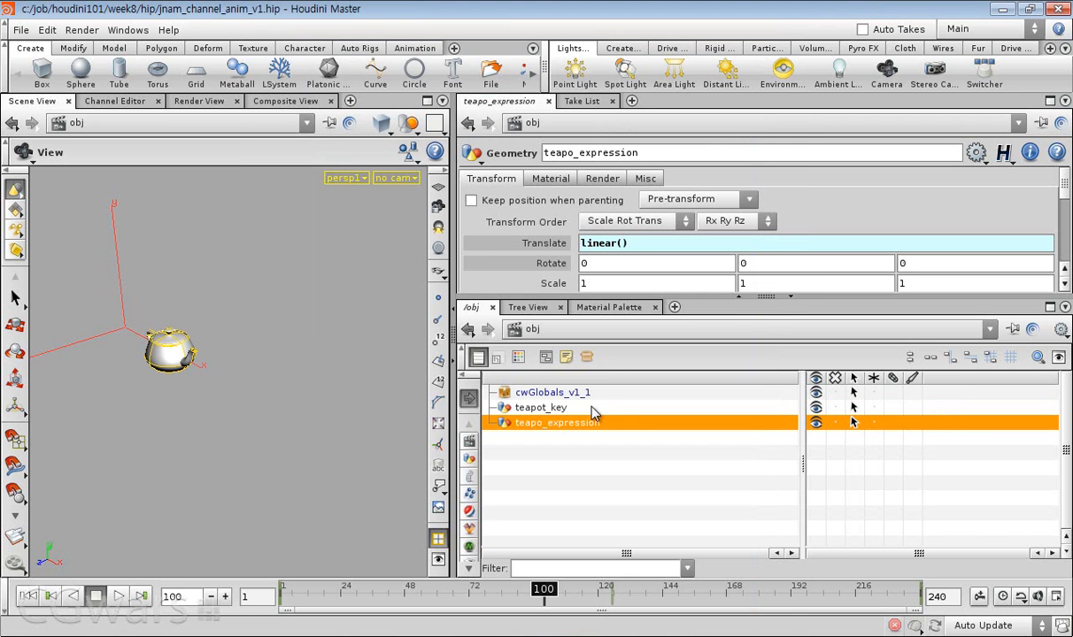
- Delete the translate channels of teapo_expression and reset its translate value to 0
right_click(516, 246)
left_click(574, 405)
left_click(610, 241)
type("2.10519")
key("Return")
left_click_drag(622, 244, 494, 266)
type("20")
left_click_drag(628, 244, 488, 273)
type("0")
key("Tab")
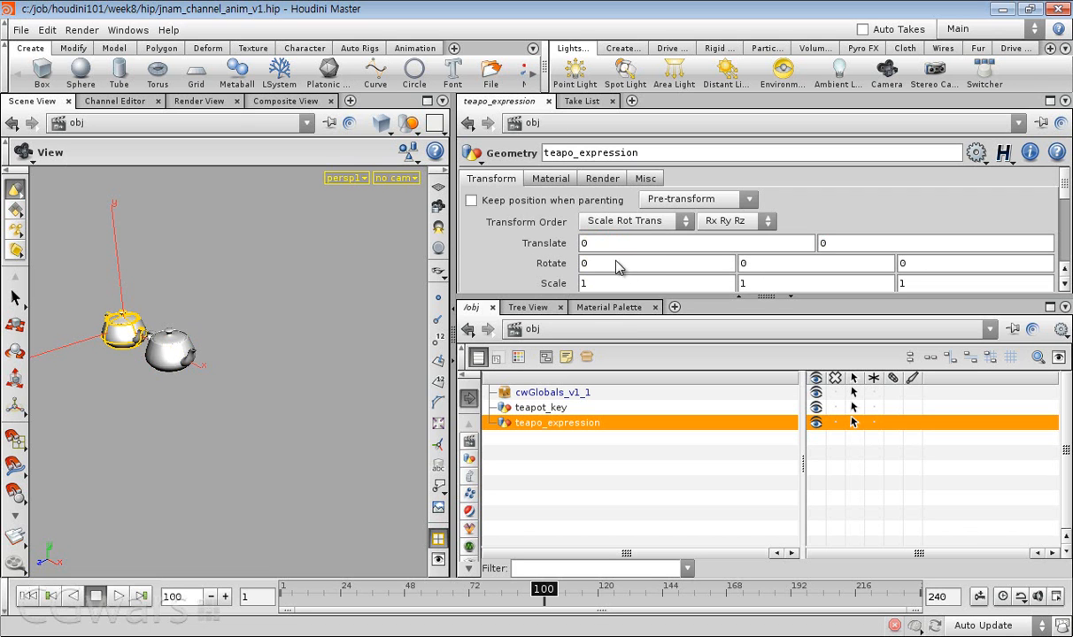
- Keyframe teapo_expression's translate parameters at frame 100 and show their channels in the Channel Editor
left_click(705, 247)
left_click(548, 243, "shift")
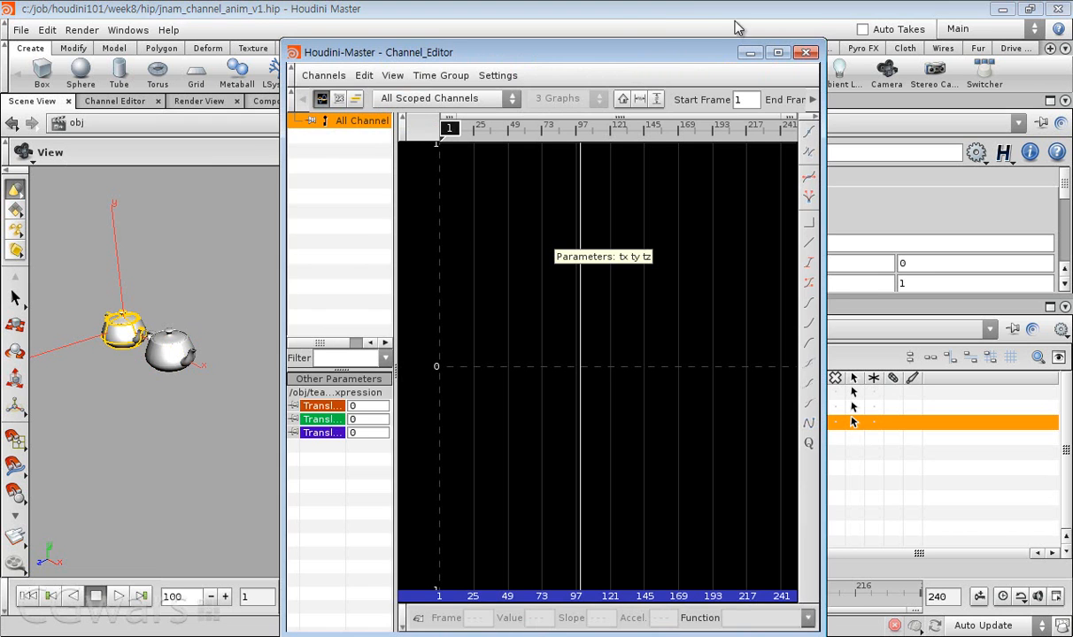
left_click(811, 56)
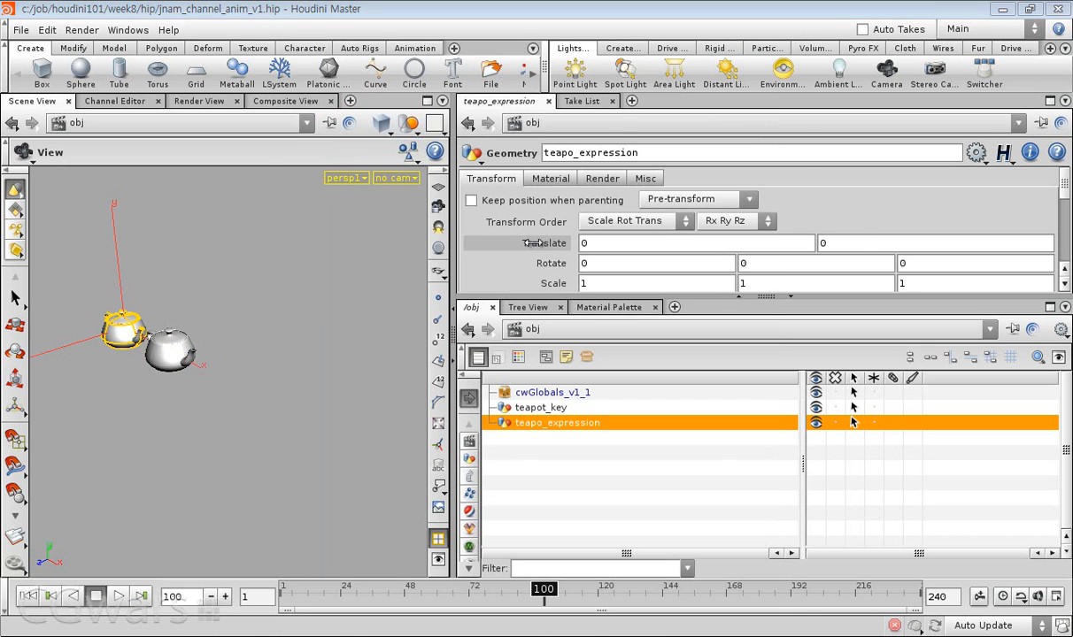
left_click(542, 248, "shift")
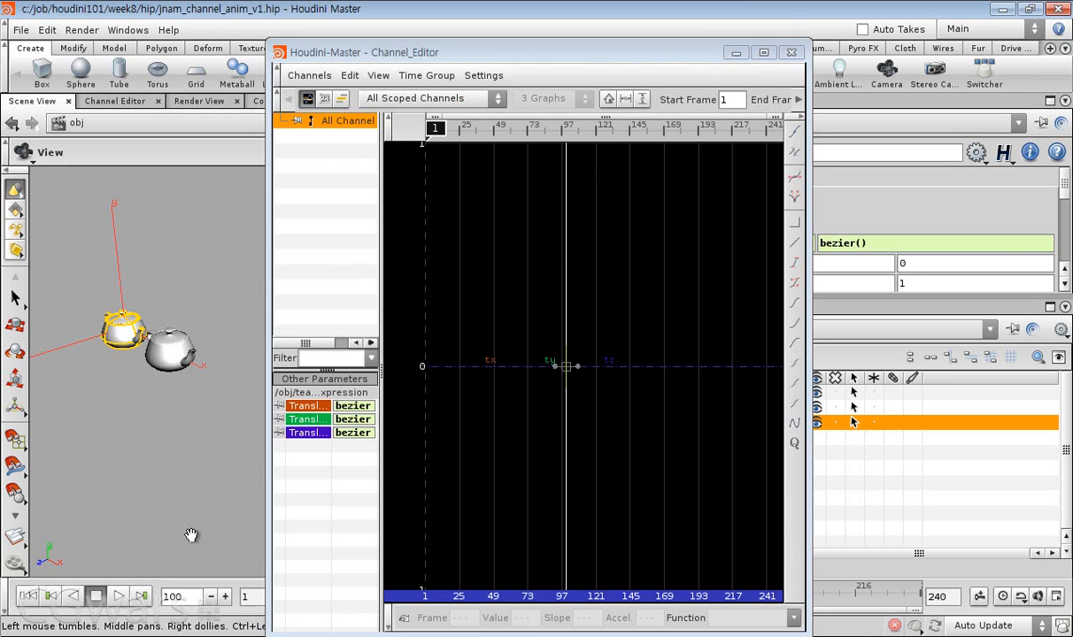
- Replace the segment function of teapo_expression's tx, ty and tz channels with 1 and close the Channel Editor
left_click(302, 408)
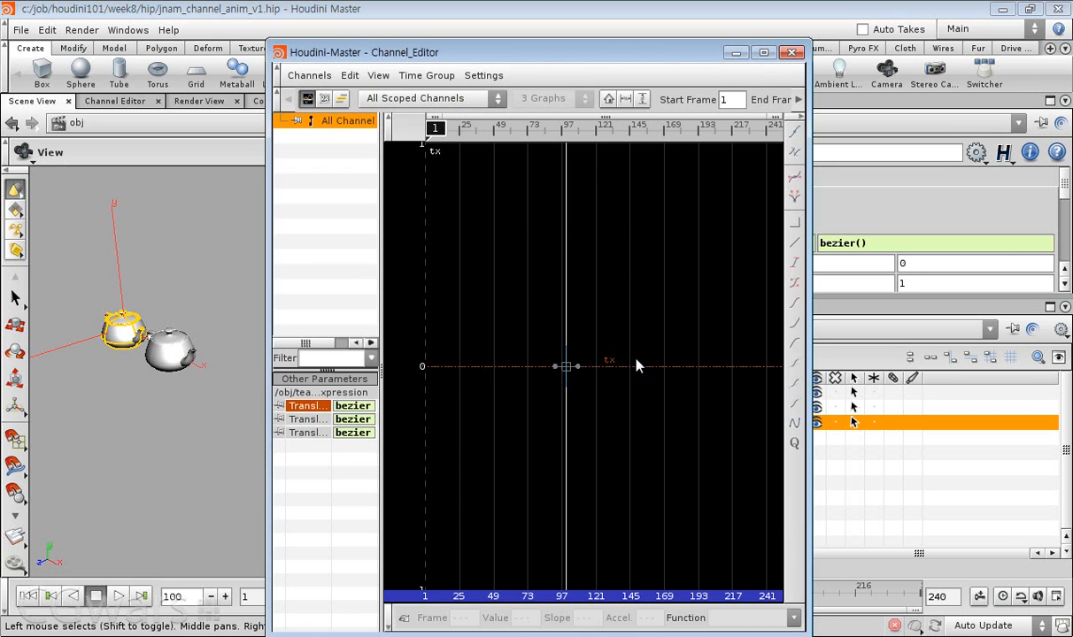
left_click(478, 366)
double_click(769, 619)
type("1")
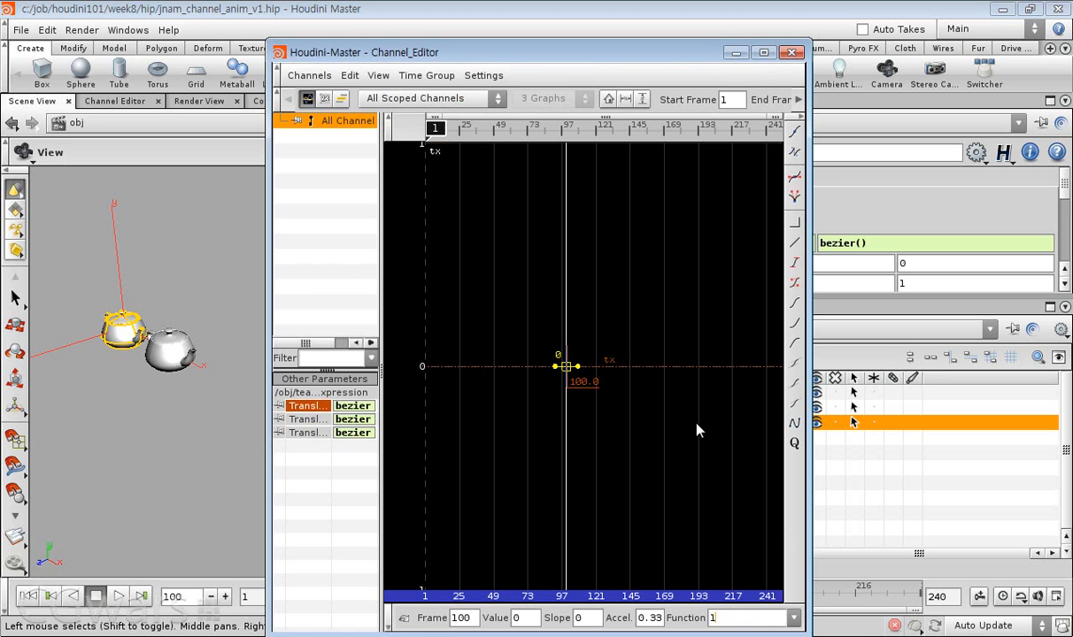
key("Return")
left_click(303, 418)
left_click_drag(778, 624, 682, 619)
type("1")
key("Return")
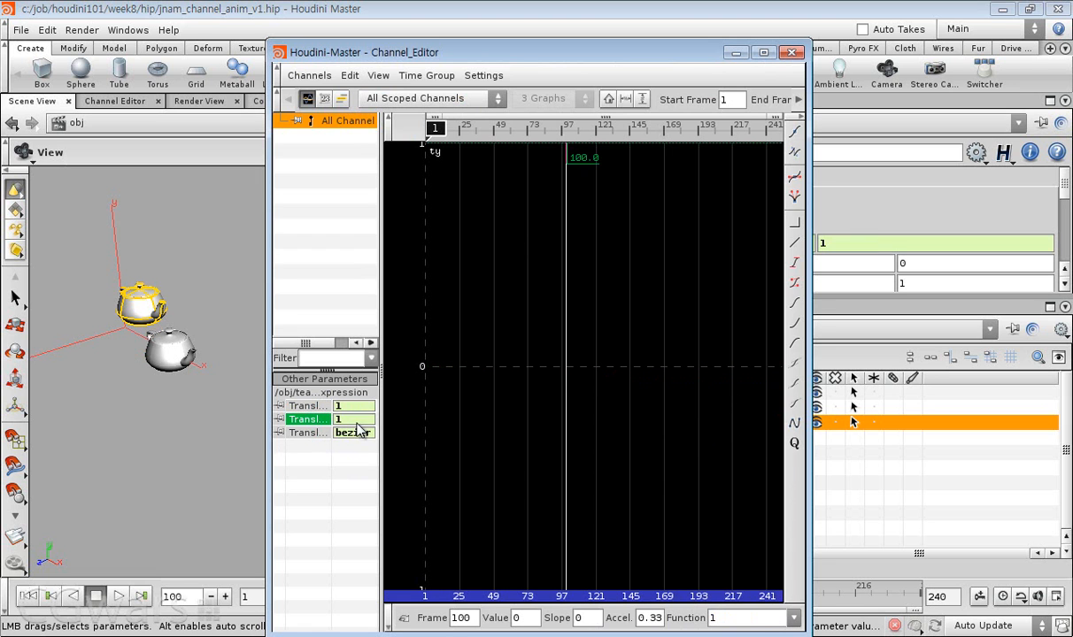
left_click(306, 432)
left_click_drag(779, 618, 649, 618)
type("1")
key("Return")
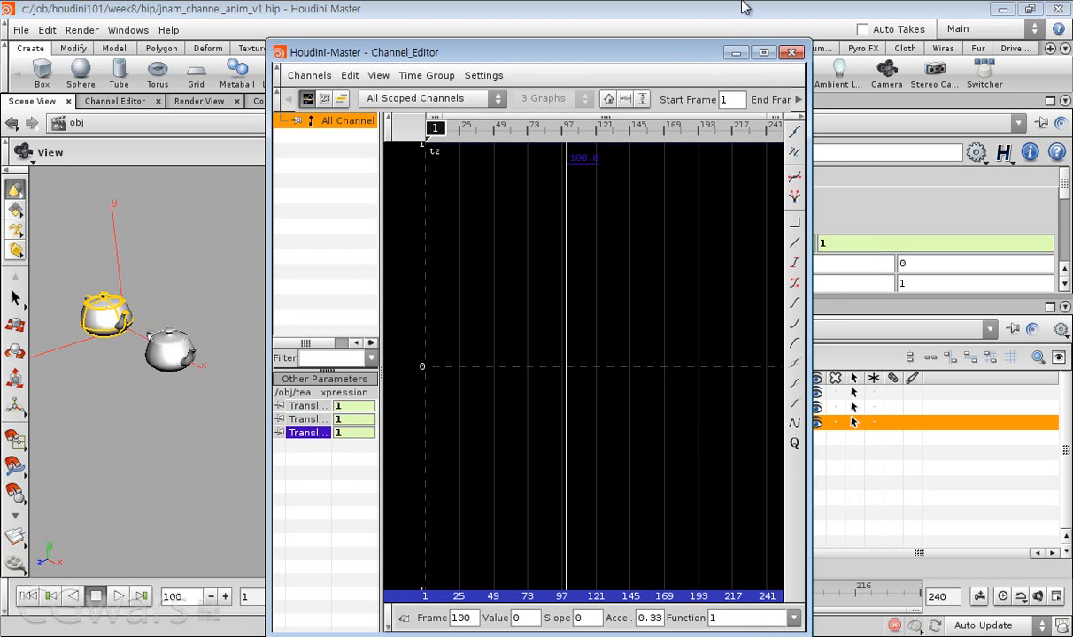
left_click(791, 52)
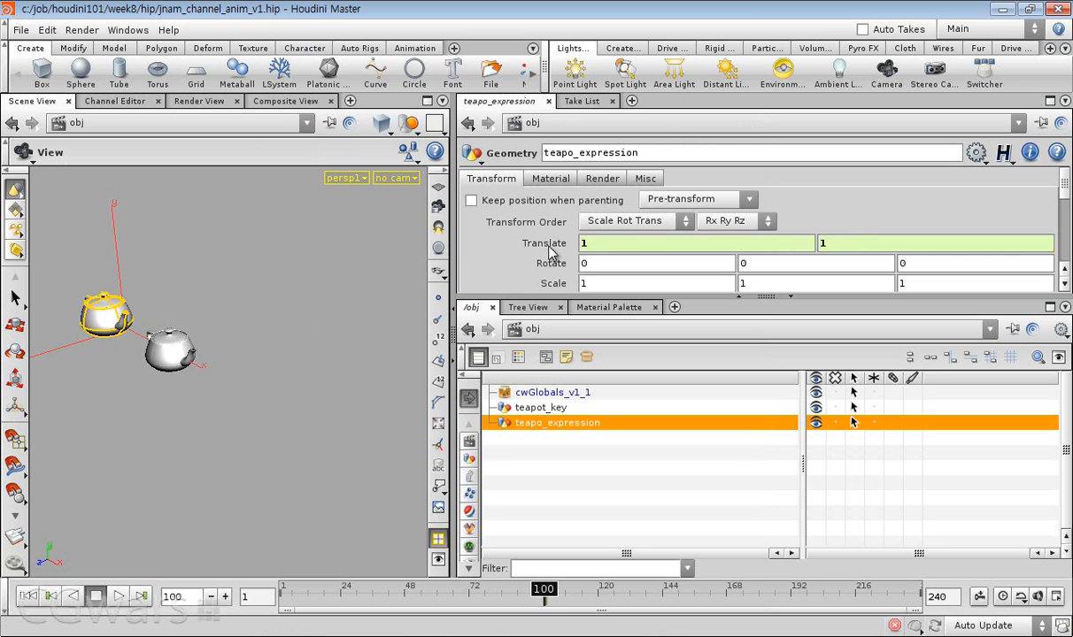
- Delete the teapo_expression object from the scene
left_click(549, 408)
left_click(563, 424)
key("Delete")
- Create a new Platonic Solids object and set its solid type to Utah Teapot
key("Tab")
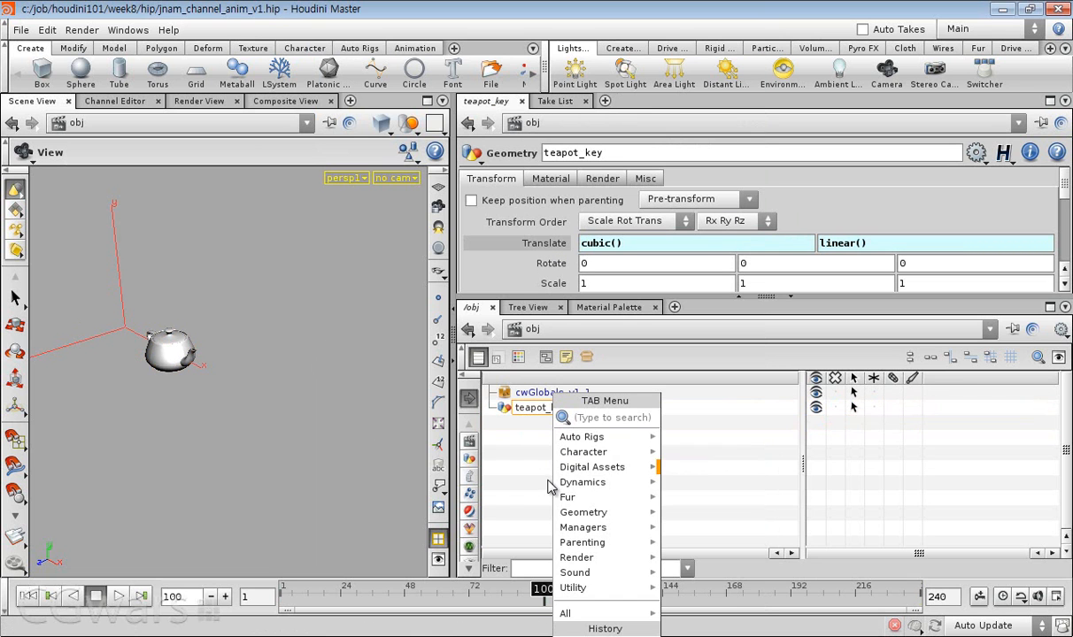
left_click(333, 81)
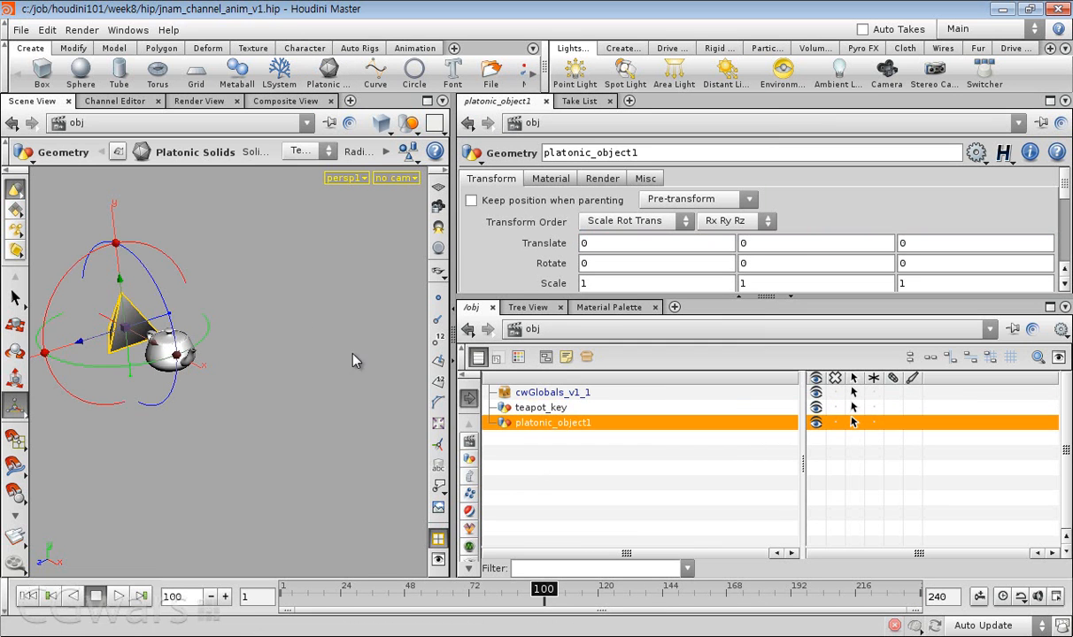
left_click(301, 151)
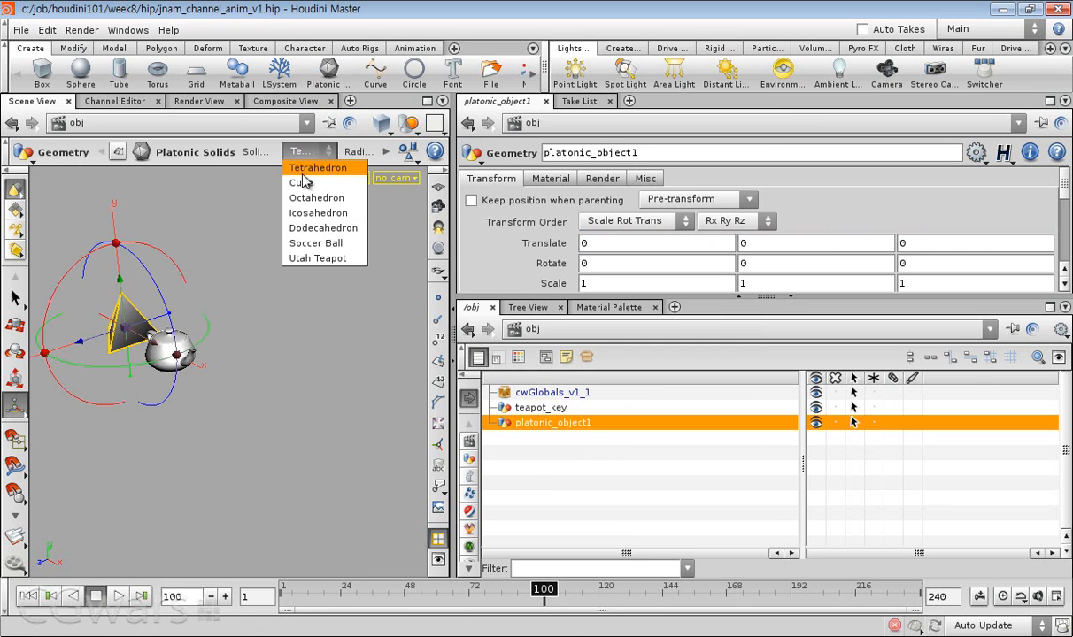
left_click(335, 256)
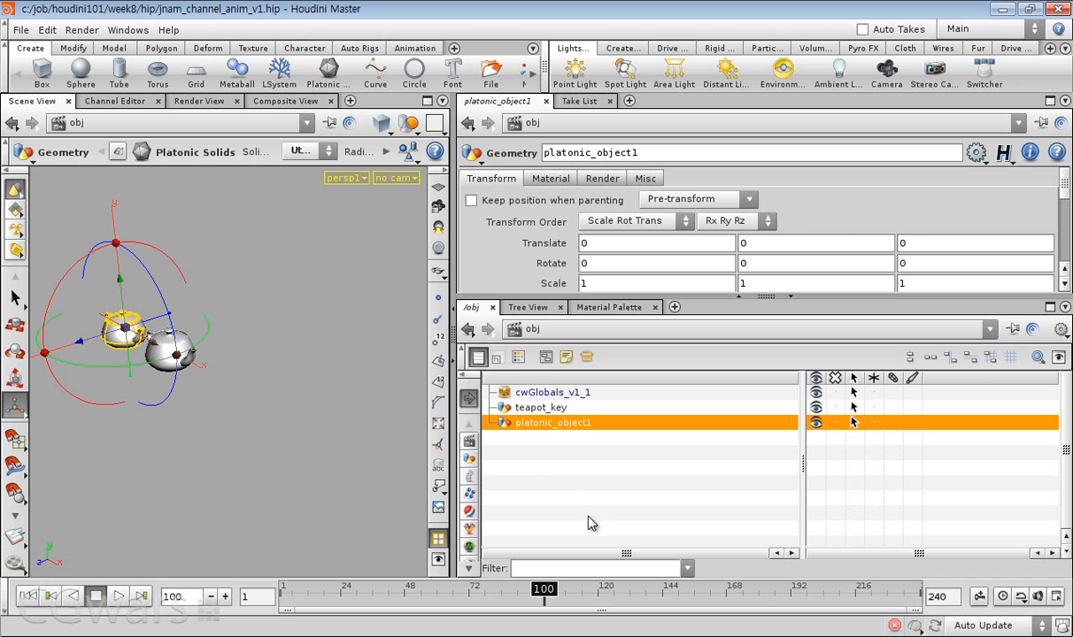
- Hide teapot_key and rename the new platonic object as teapot_expression
left_click(560, 493)
left_click(816, 407)
double_click(547, 423)
type("teapot_")
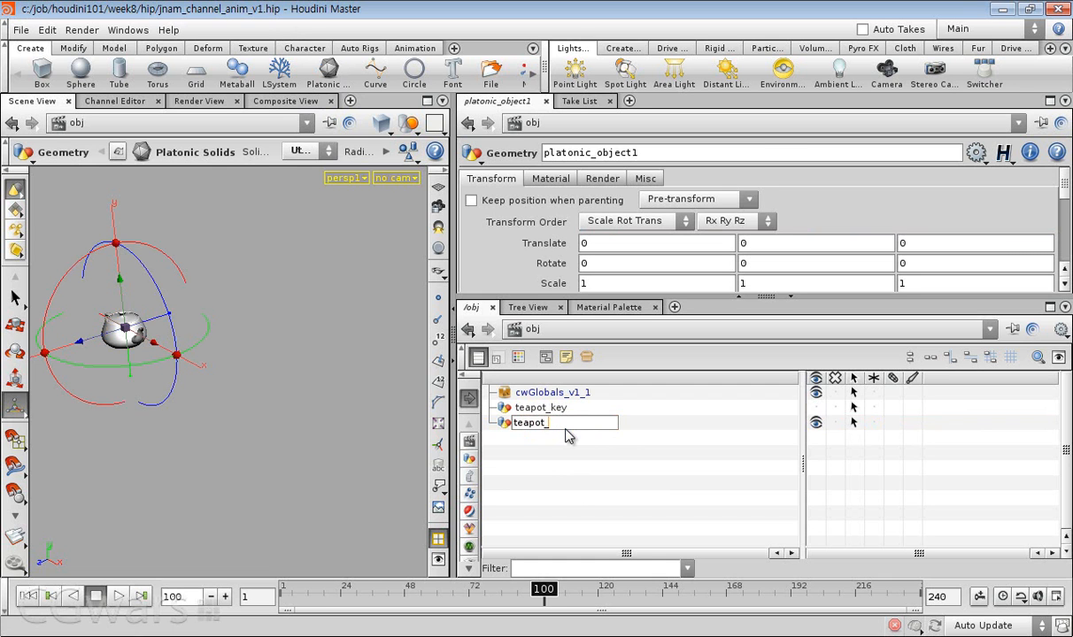
type("expression")
key("Return")
- Set teapot_expression's X translate to $FF/24 and Y translate to pow($FF, 2)/10, and go to frame 1
left_click(509, 422)
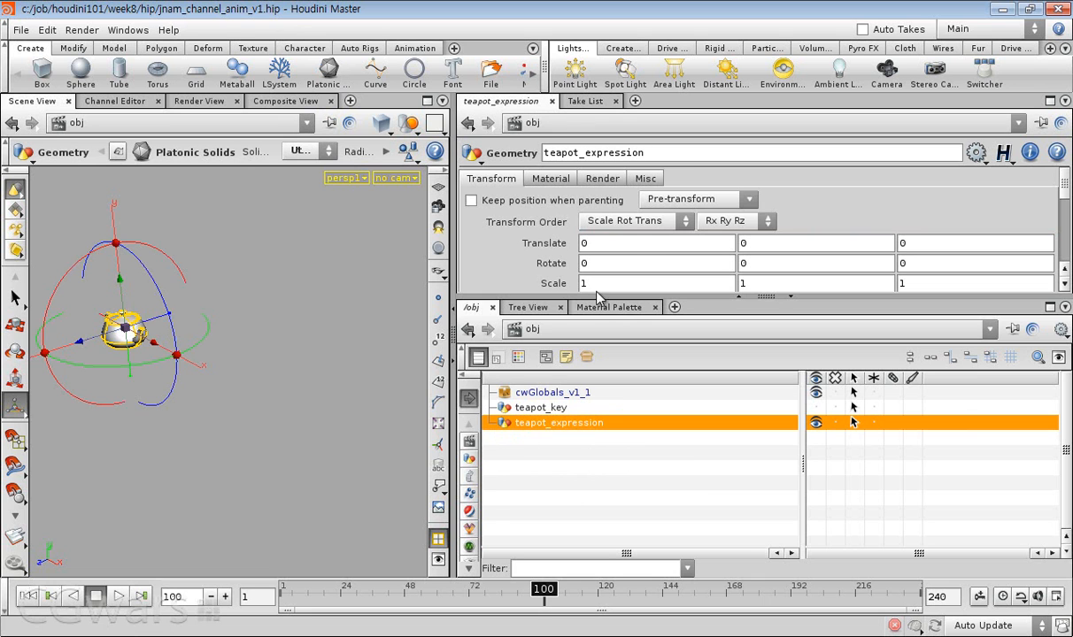
type("$FF/24")
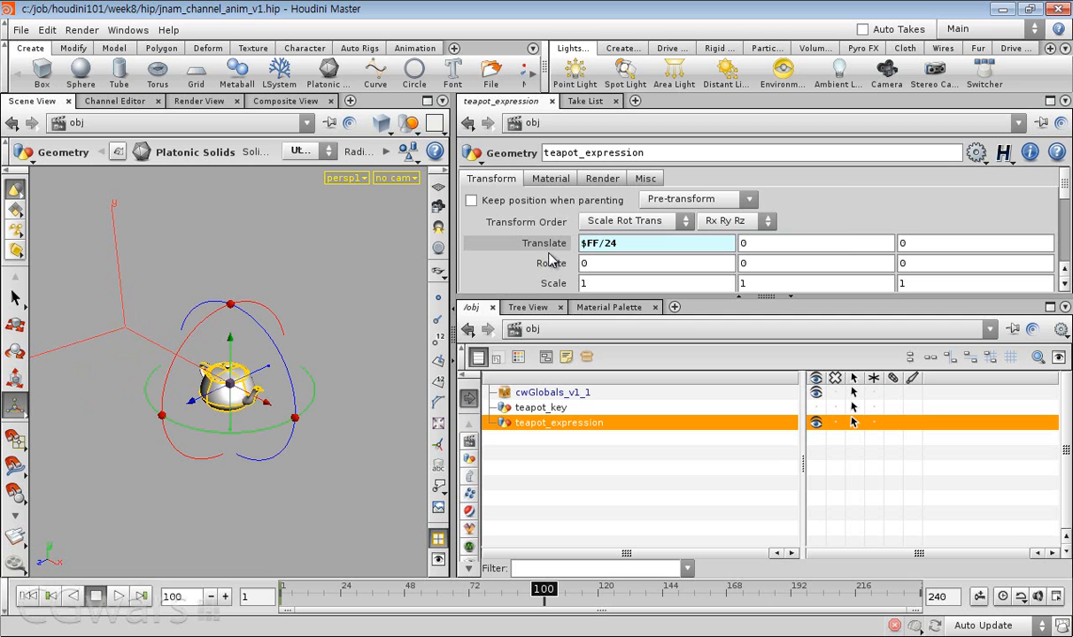
left_click(845, 246)
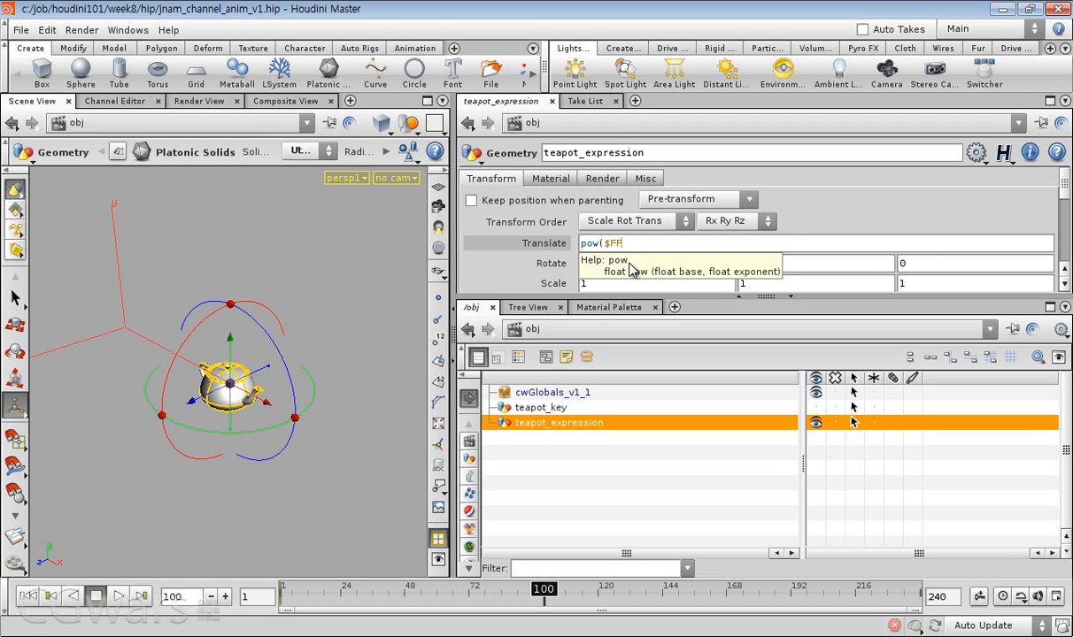
type("2)/1")
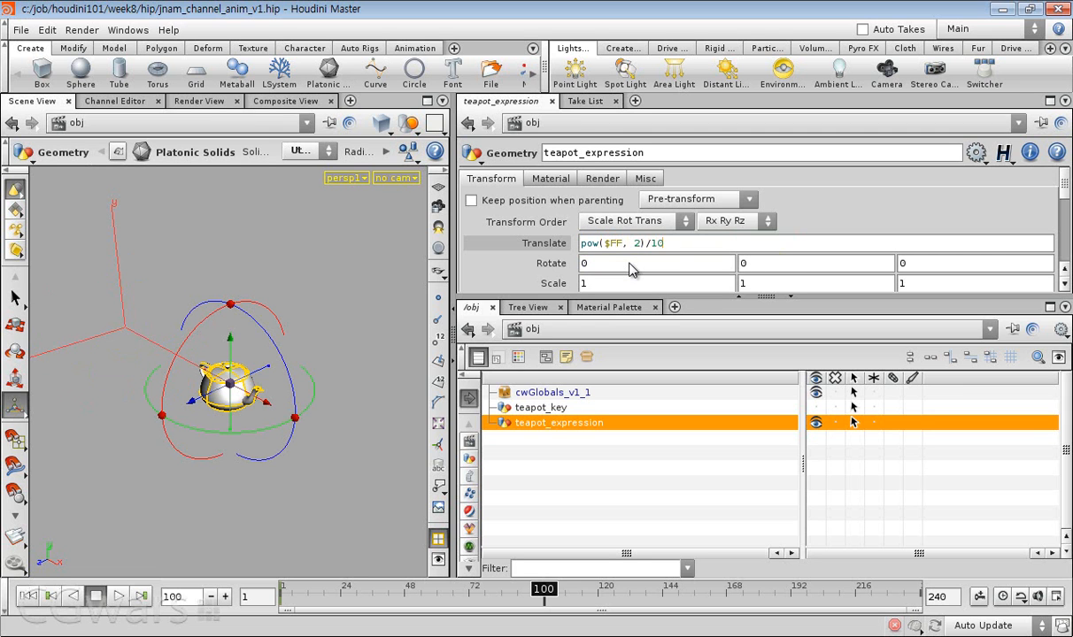
type("0")
key("Return")
left_click(283, 593)
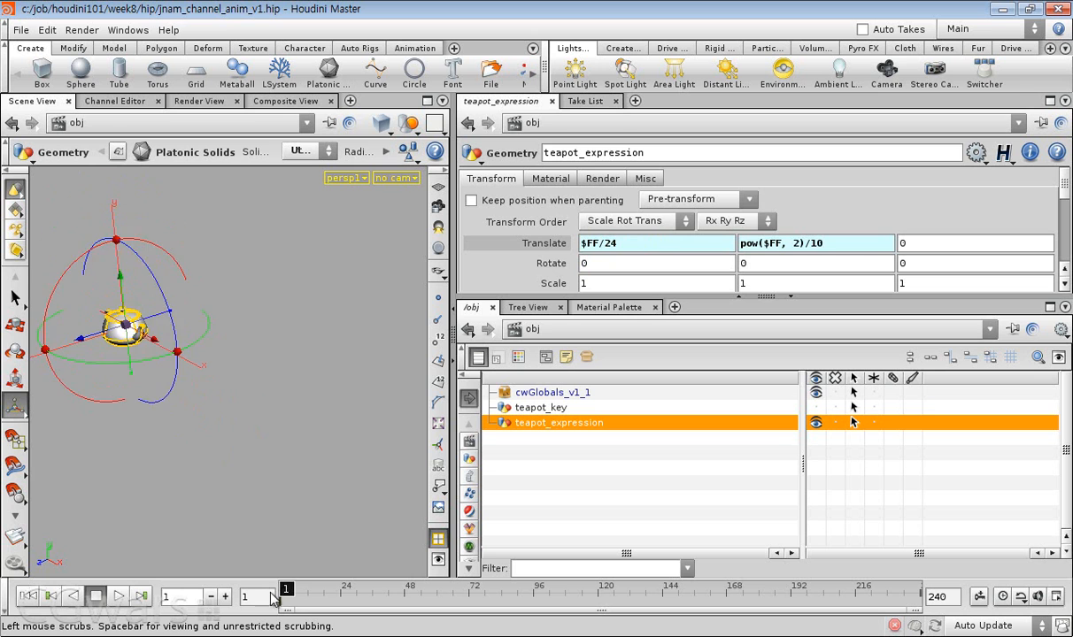
- Change the Y translate expression to pow($FF, 2)/100 and check its ty curve in the Channel Editor
left_click(814, 242)
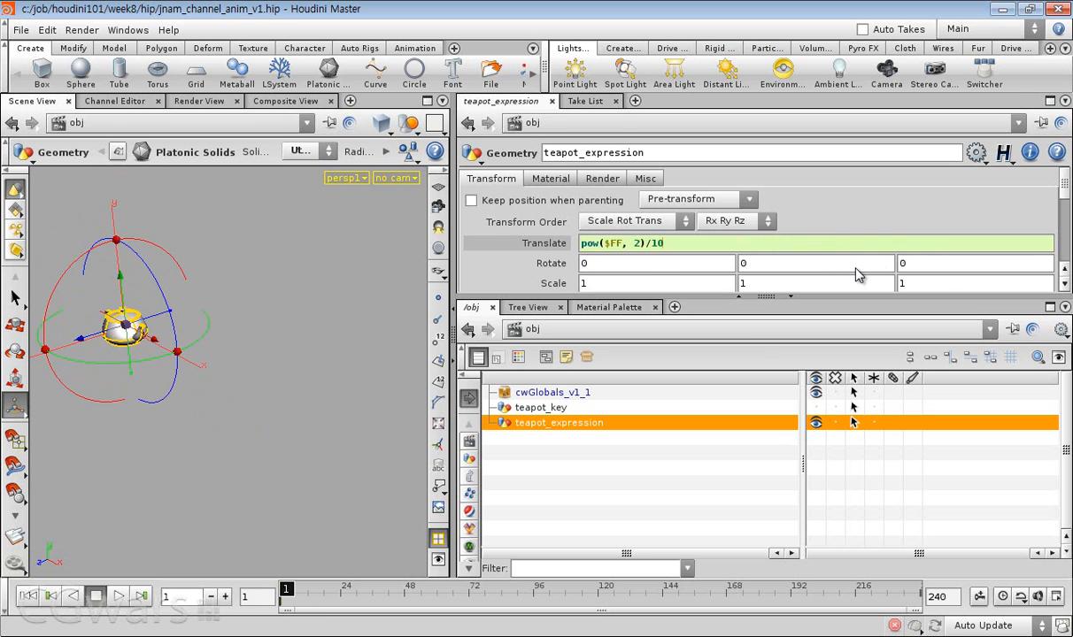
key("Return")
mouse_move(286, 594)
left_mouse_down()
mouse_move(332, 595)
mouse_move(285, 595)
left_mouse_up()
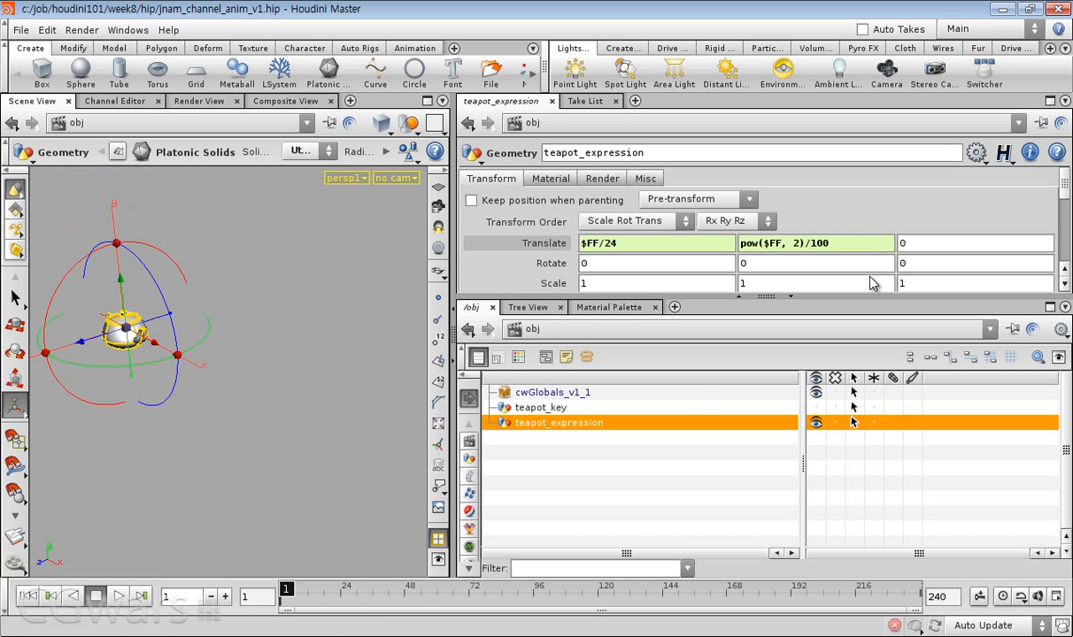
left_click(818, 248, "shift")
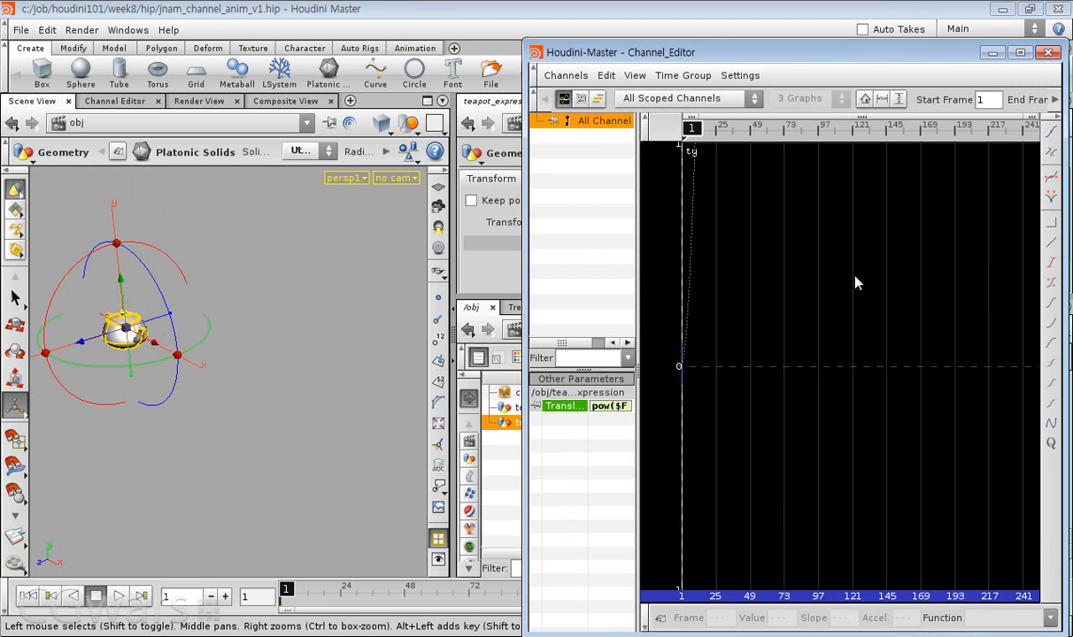
right_click_drag(855, 291, 801, 398)
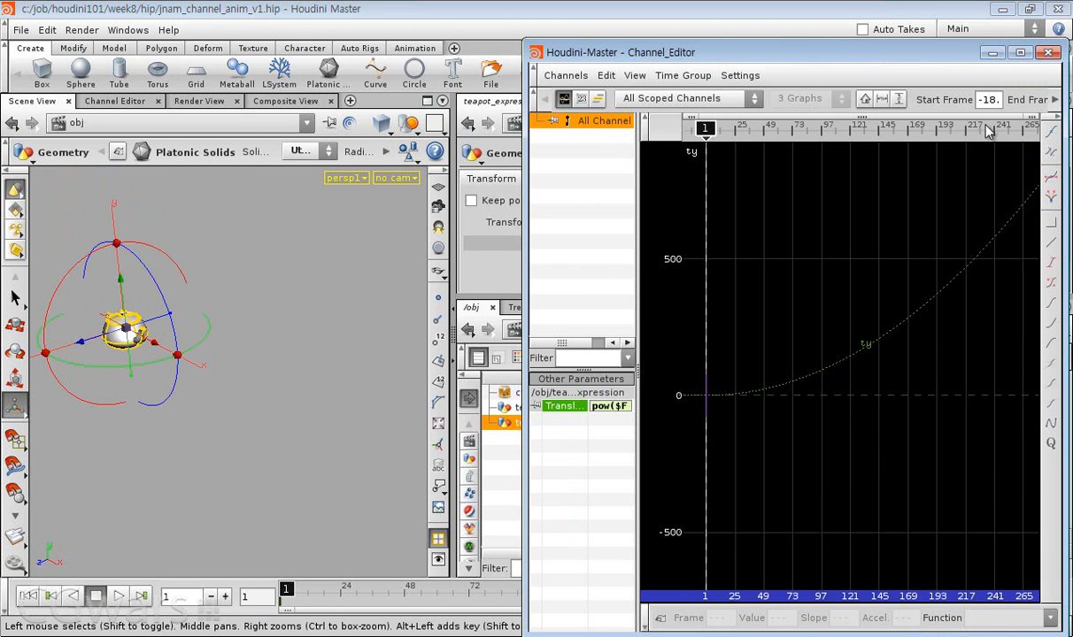
left_click(992, 53)
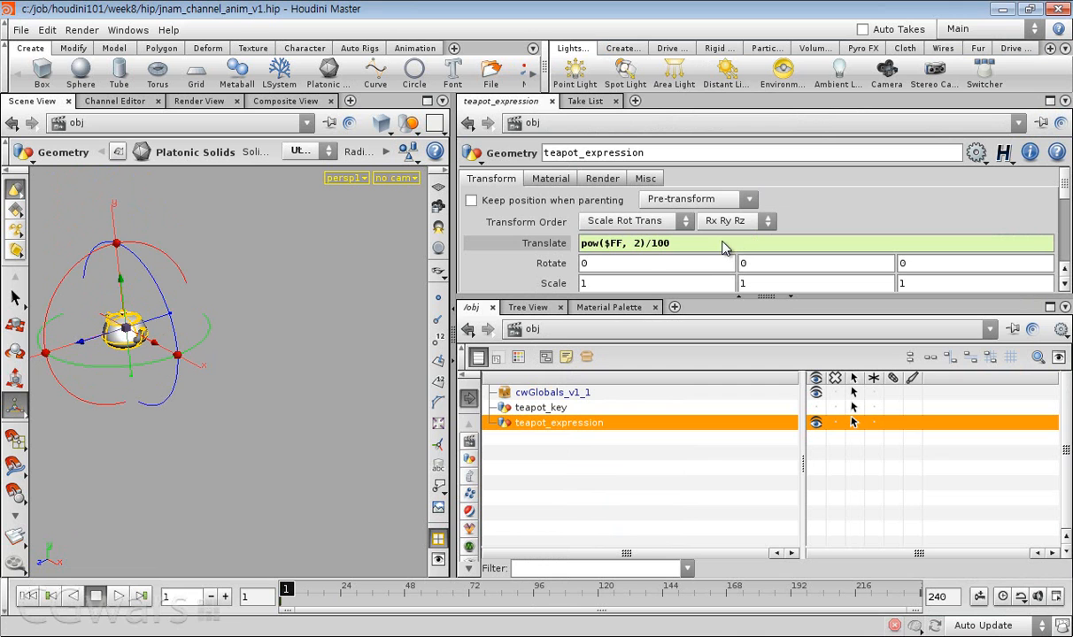
- Change the Y translate expression to pow($FF/24, 2)/100 and scrub to frame 154 to check the motion
double_click(619, 251)
key("Right")
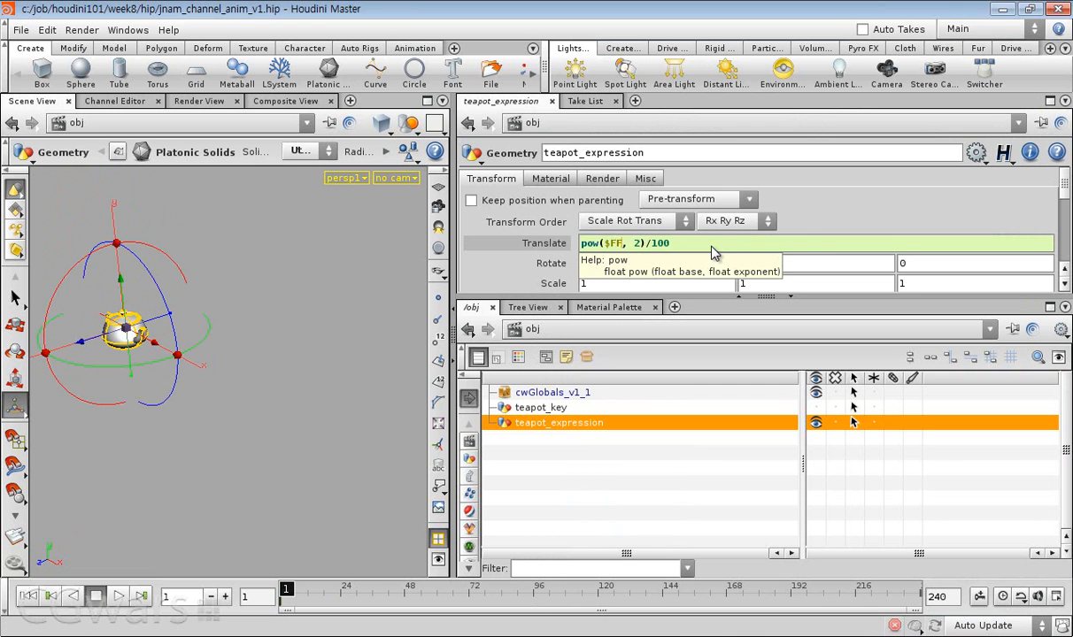
type("/24")
key("Return")
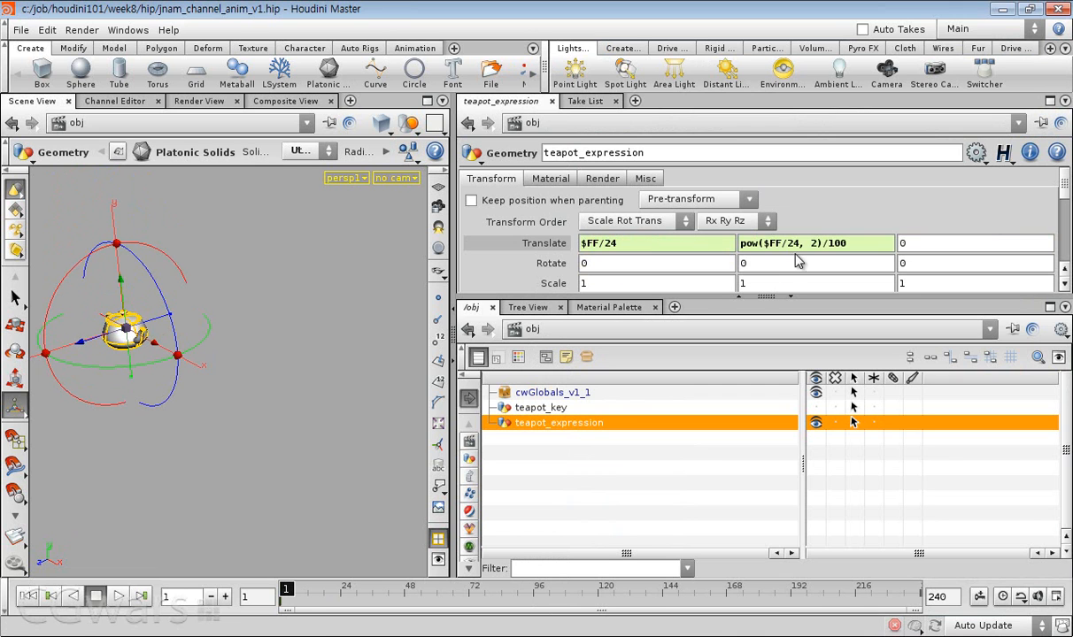
left_click_drag(286, 591, 690, 595)
- Change the Y translate expression's divisor from 100 to 10, scrub through the motion and go back to frame 1
double_click(840, 244)
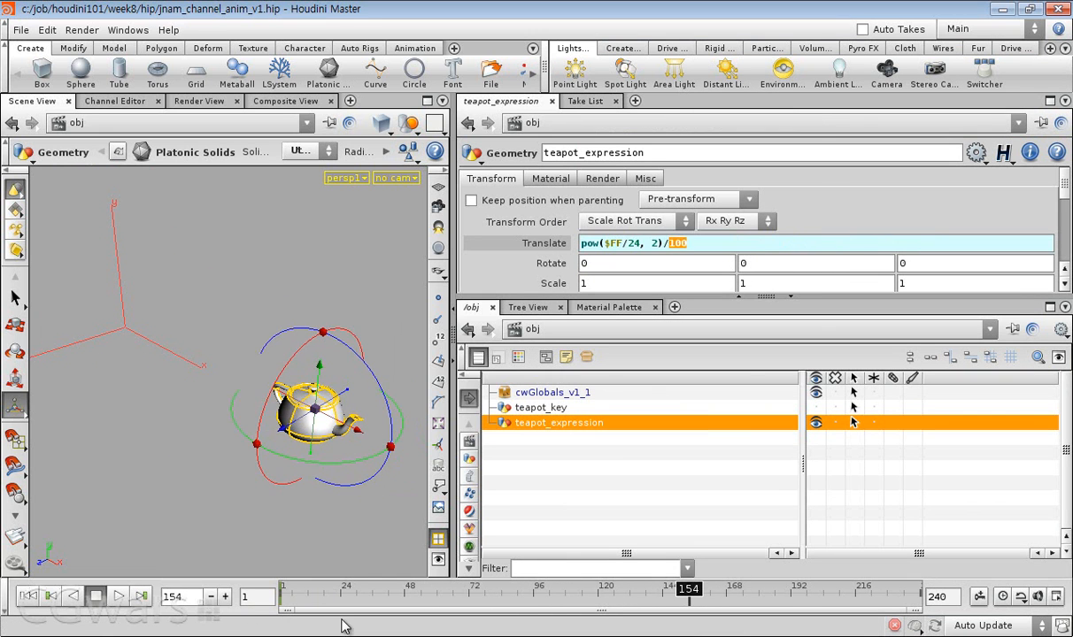
left_click_drag(328, 592, 283, 593)
type("10")
key("Return")
left_click_drag(288, 586, 511, 567)
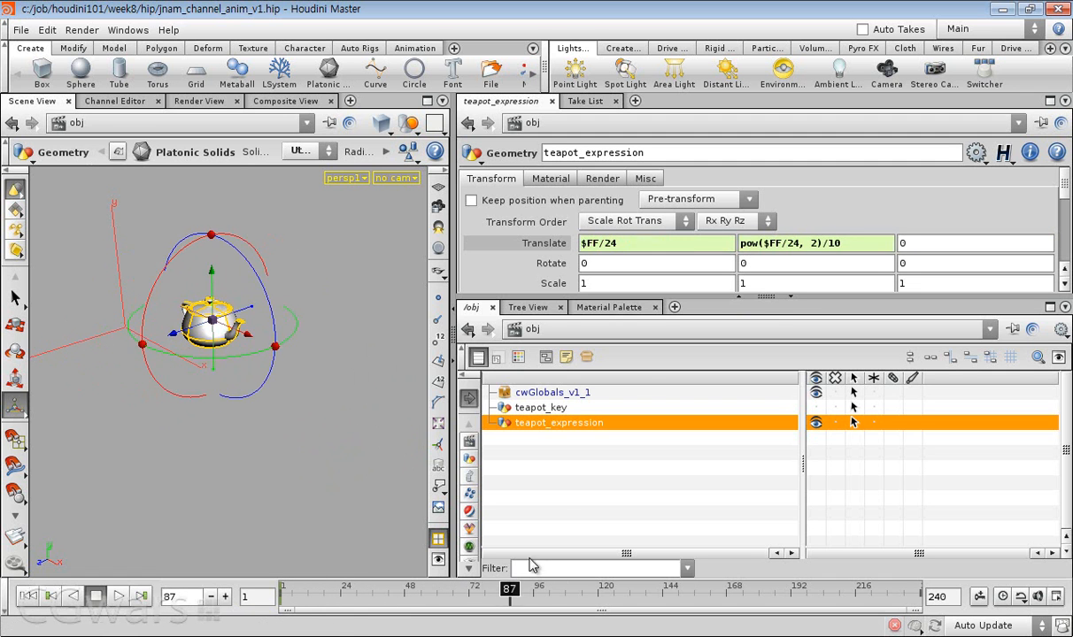
left_click(287, 592)
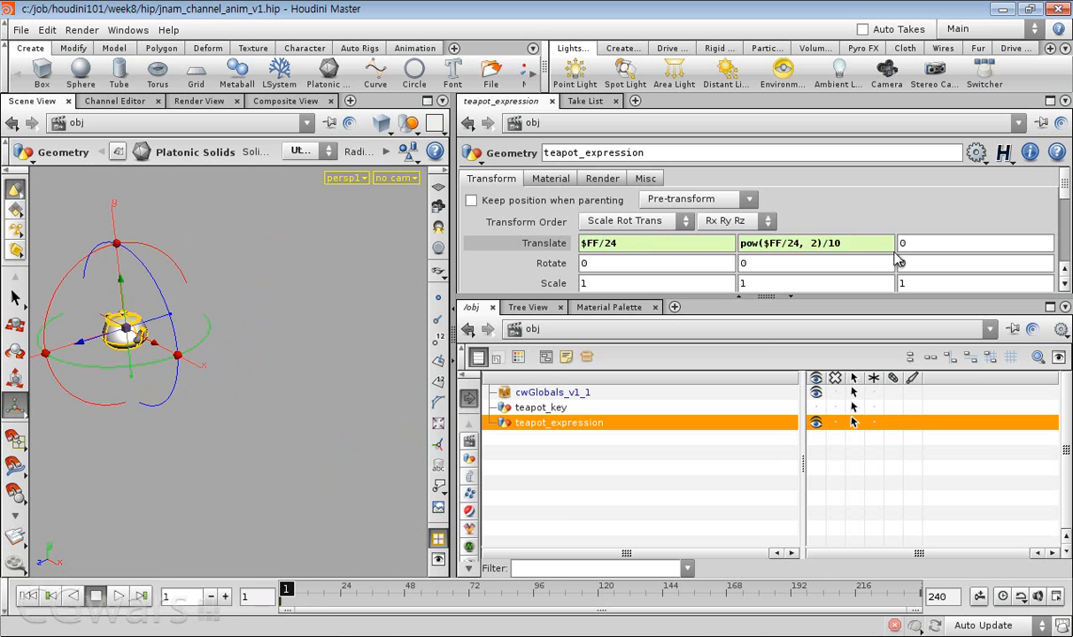
- Try a final divisor of 2 in the Y translate expression, settle on pow($FF/24, 2)/5 and scrub the timeline
double_click(832, 244)
type("2")
key("Return")
double_click(829, 247)
type("5")
key("Return")
mouse_move(287, 591)
left_mouse_down()
mouse_move(412, 591)
mouse_move(286, 591)
left_mouse_up()
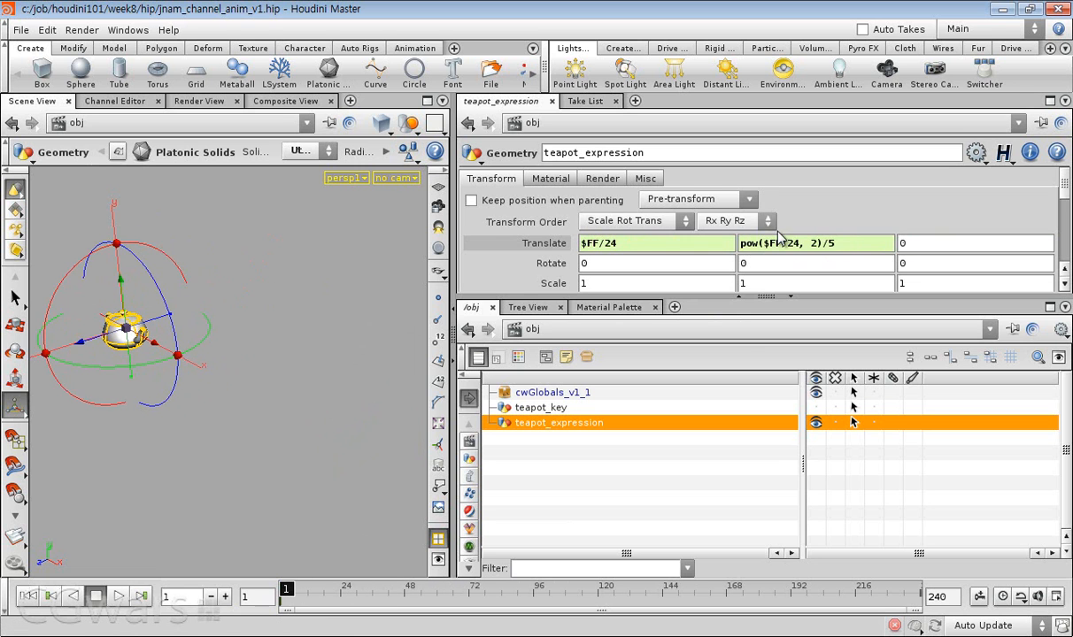
- Try a divisor of 7.5 in teapot_expression's Y translate expression and check the motion on the timeline
double_click(830, 250)
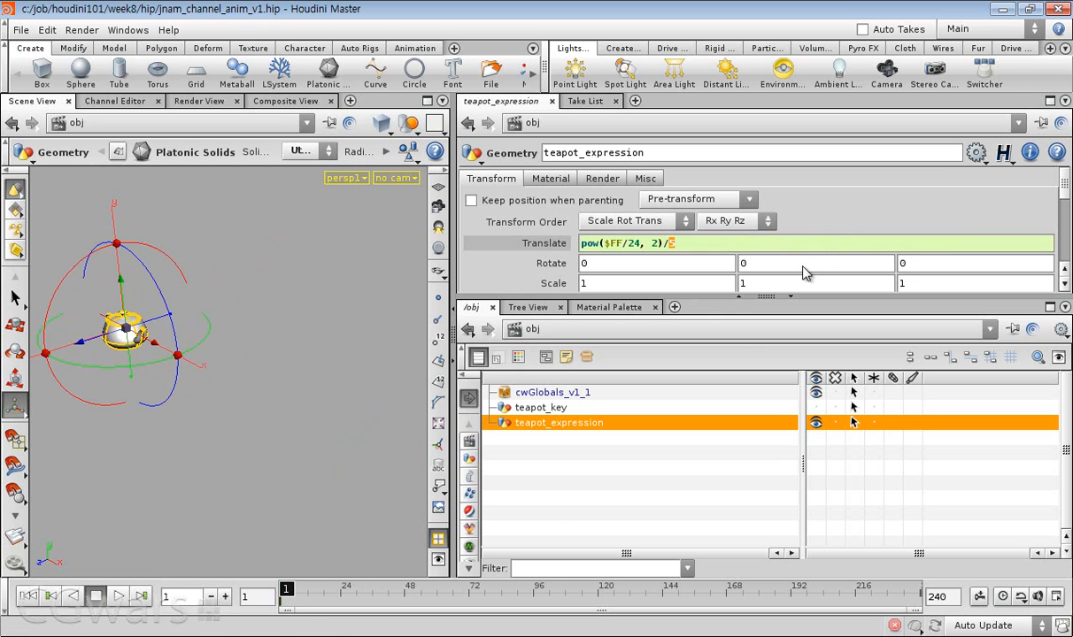
type("7.5")
key("Return")
mouse_move(287, 591)
left_mouse_down()
mouse_move(487, 592)
mouse_move(286, 592)
left_mouse_up()
- Try a divisor of 10 in teapot_expression's Y translate expression and scrub the timeline to check it
double_click(813, 243)
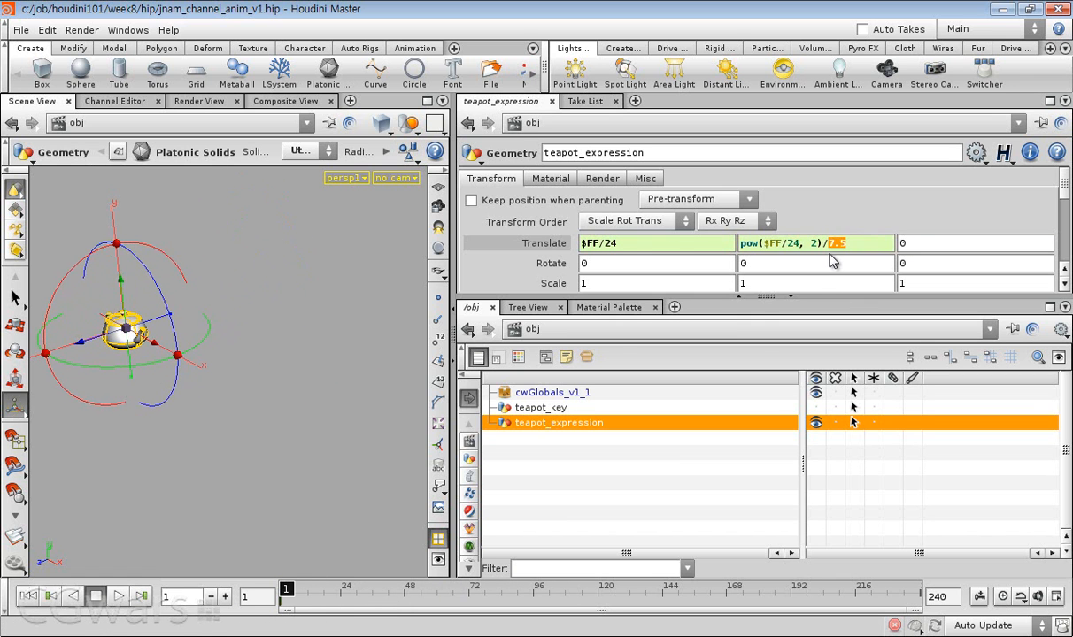
type("10")
key("Return")
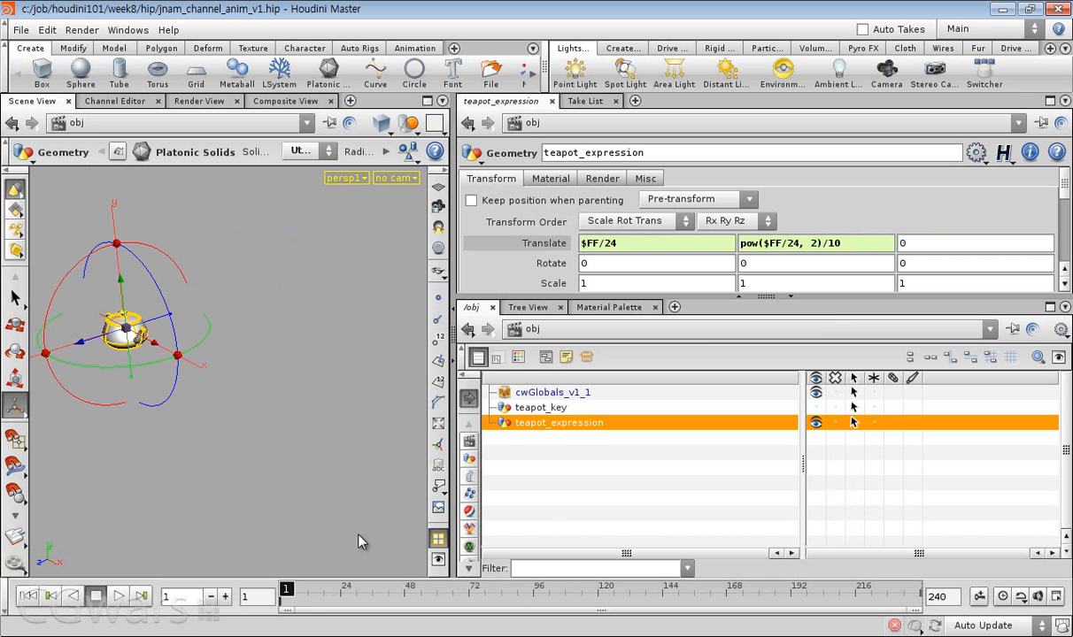
mouse_move(288, 591)
left_mouse_down()
mouse_move(563, 592)
mouse_move(286, 592)
left_mouse_up()
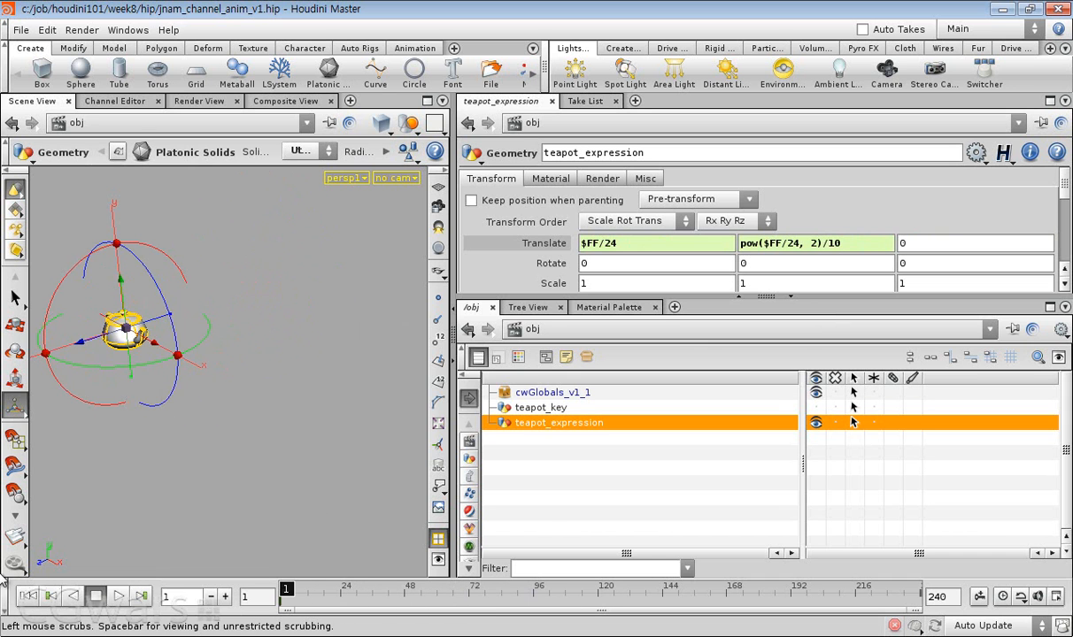
- Set teapot_expression's Y translate expression to pow($FF/24, 2)/20 and scrub through the animation
double_click(840, 252)
key("Return")
mouse_move(292, 590)
left_mouse_down()
mouse_move(426, 589)
mouse_move(284, 590)
left_mouse_up()
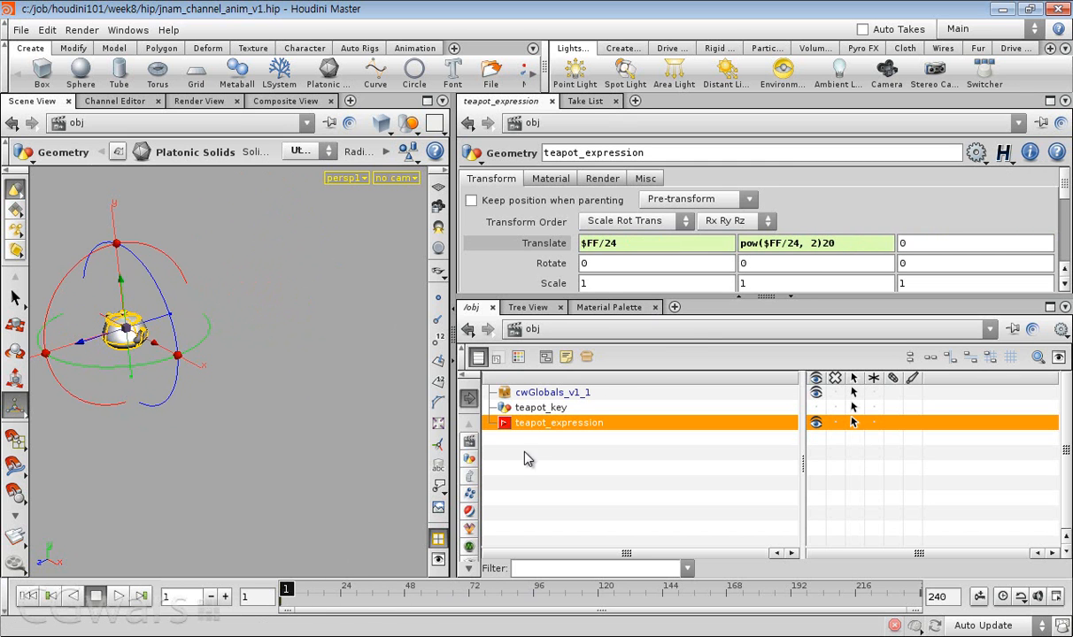
left_click(825, 252)
key("Return")
left_click_drag(336, 589, 106, 523)
key("space")
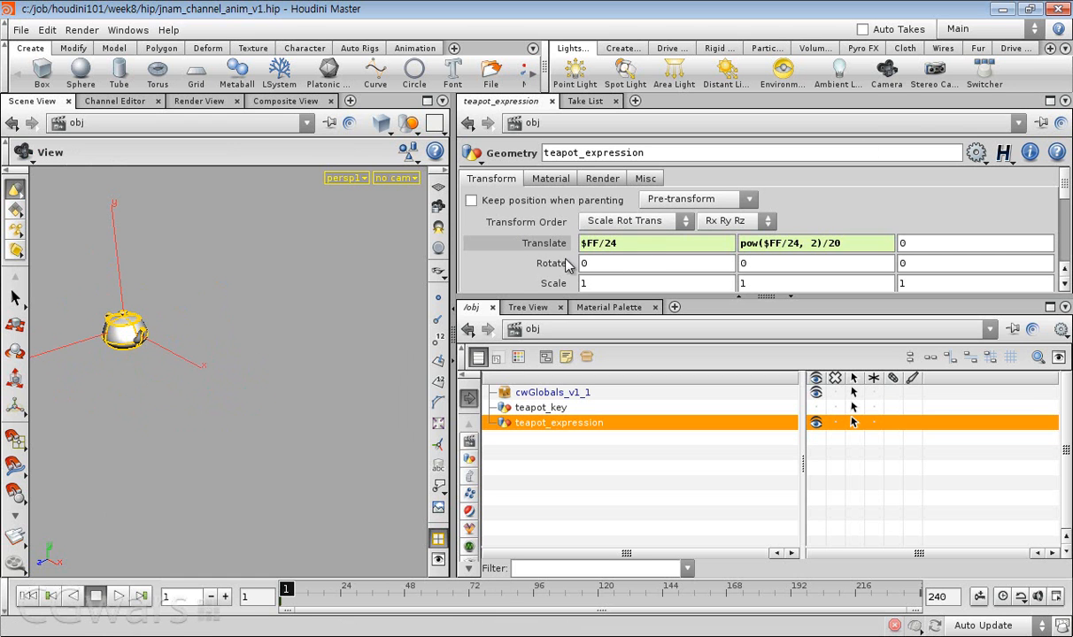
- Open teapot_expression's translate channels in the Channel Editor and examine the tx and ty curves up to frame 240
left_click(509, 243, "shift")
key("h")
right_click_drag(630, 247, 580, 452)
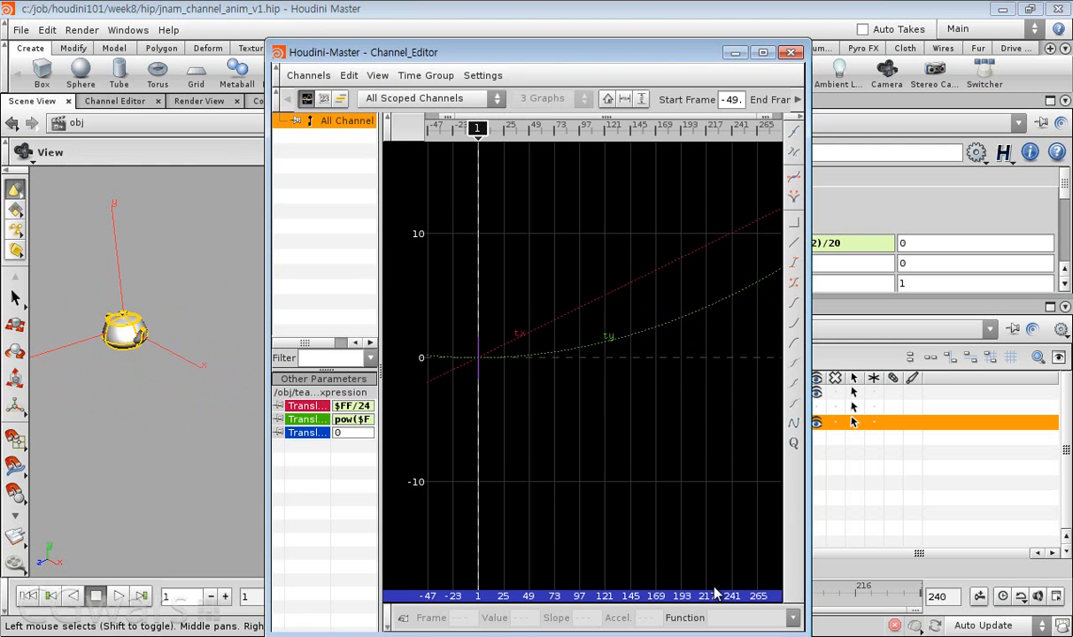
left_click_drag(485, 407, 729, 445)
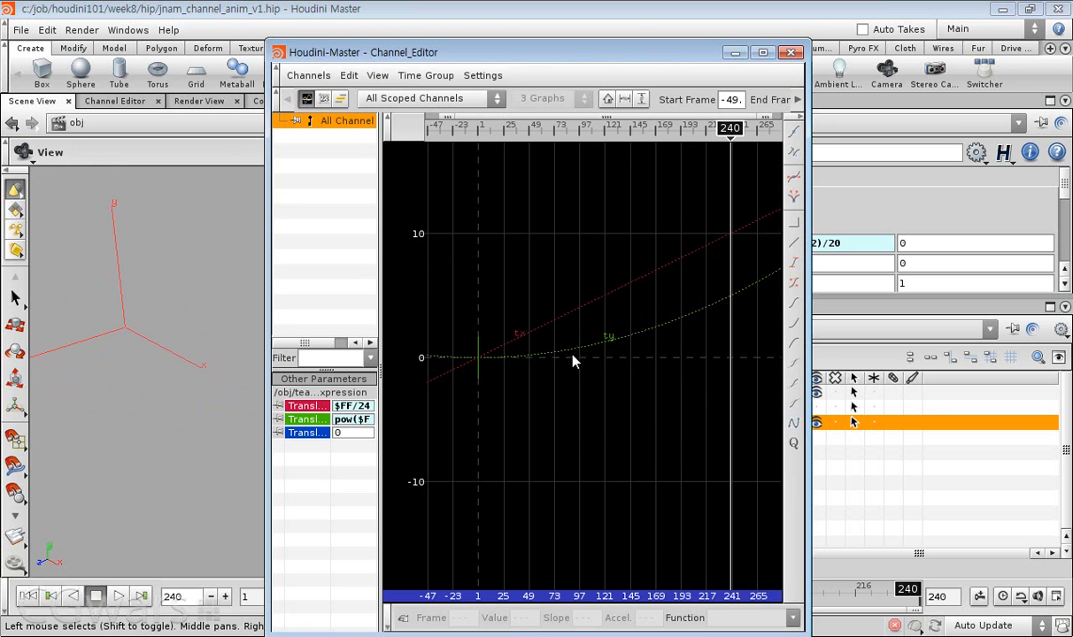
right_click_drag(490, 359, 511, 232)
middle_click_drag(633, 310, 637, 470)
right_click_drag(631, 337, 633, 415)
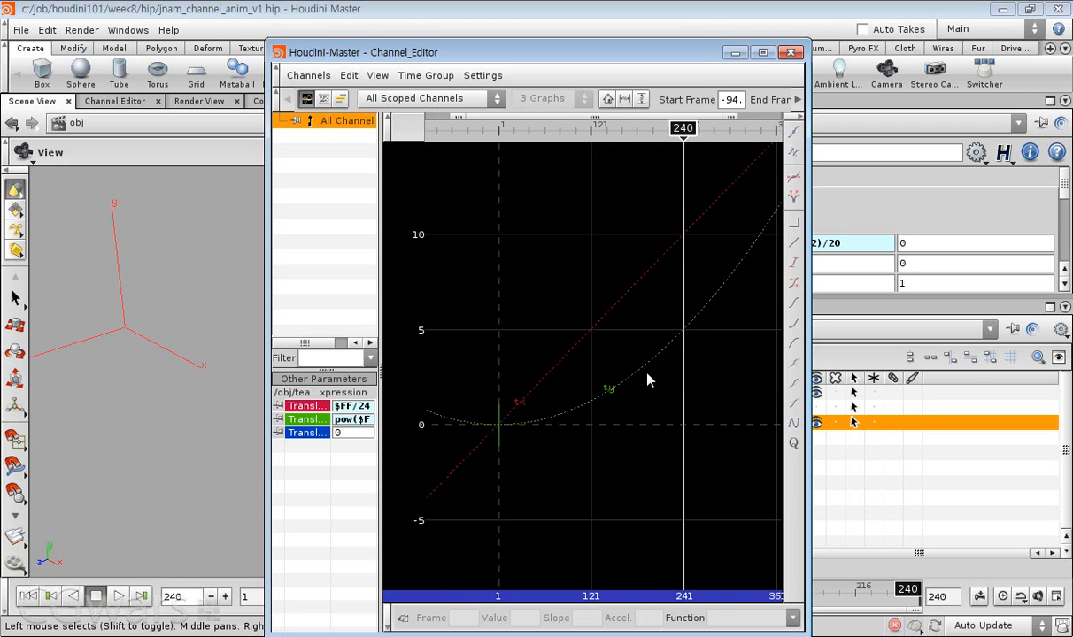
- Examine teapot_key's keyframed translate curves in the Channel Editor, framing the full curves, and close the editor
left_click(791, 53)
left_click(575, 409)
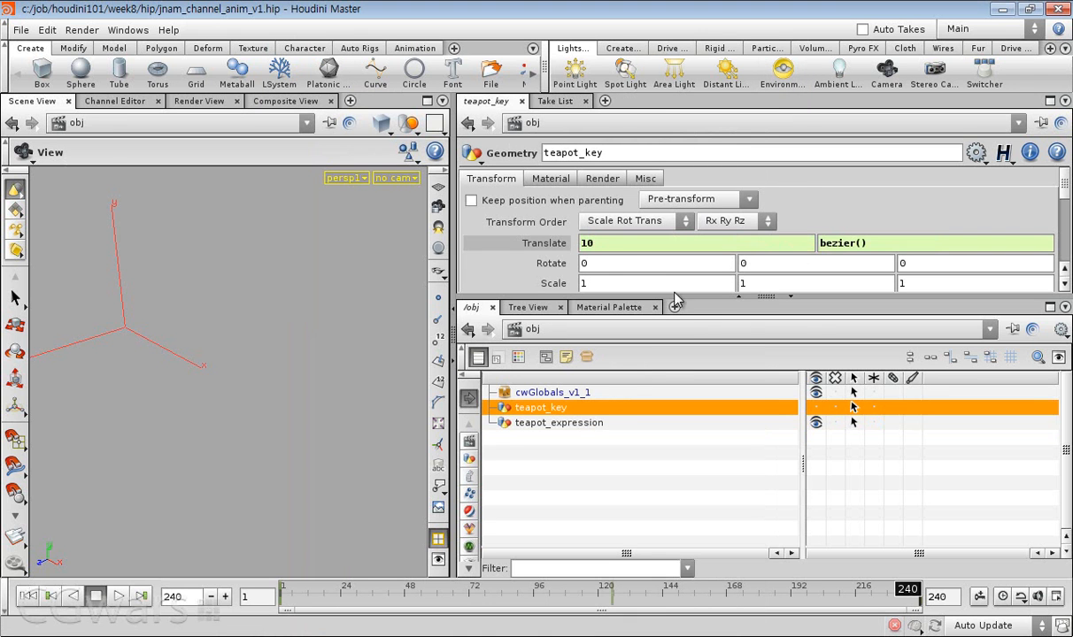
left_click(533, 244, "shift")
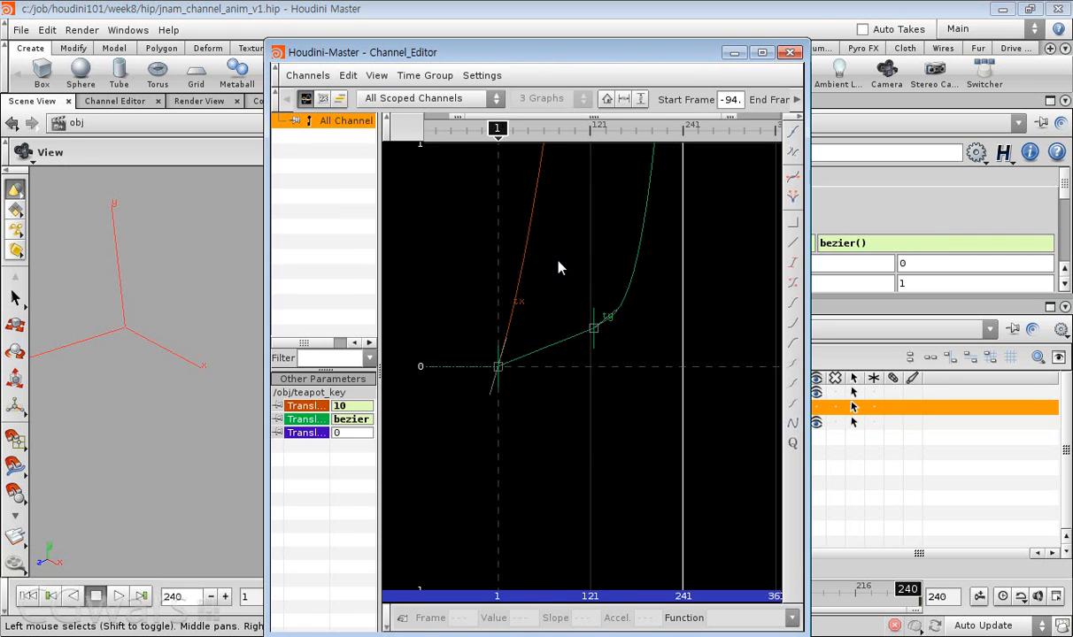
key("h")
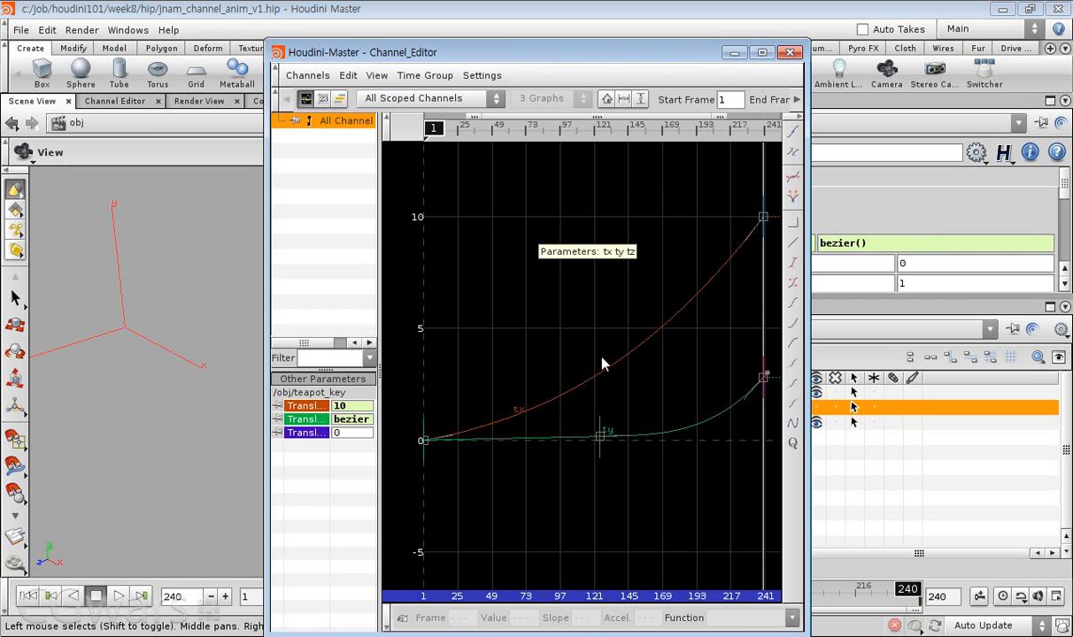
right_click_drag(542, 409, 587, 410)
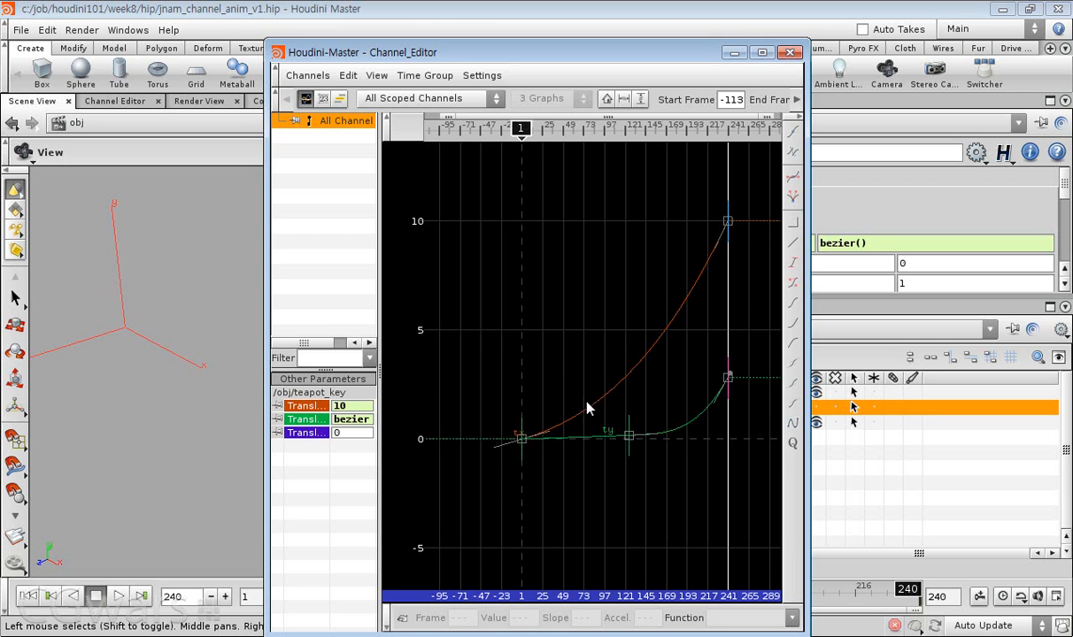
left_click(790, 54)
- Display teapot_key alongside teapot_expression and scrub to frame 175 to compare how the two teapots move
left_click(495, 475)
key("space+g")
right_click_drag(319, 386, 18, 520)
middle_click_drag(268, 487, 155, 488)
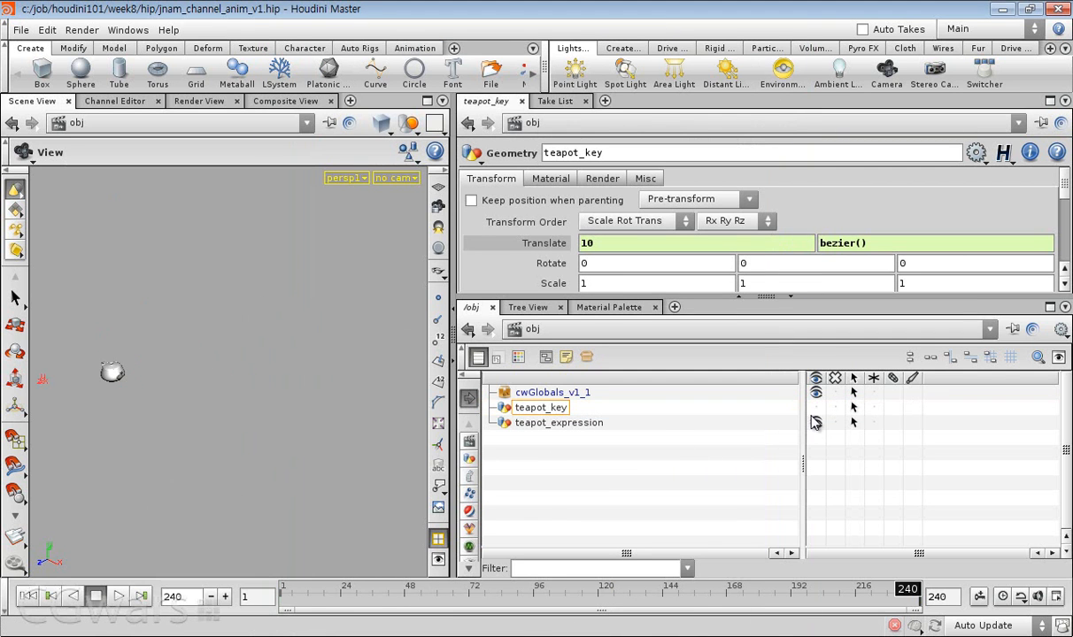
left_click(814, 409)
mouse_move(290, 595)
left_mouse_down()
mouse_move(616, 598)
mouse_move(992, 507)
mouse_move(447, 567)
mouse_move(759, 561)
mouse_move(1018, 522)
mouse_move(486, 560)
mouse_move(987, 515)
mouse_move(591, 548)
mouse_move(748, 559)
left_mouse_up()
left_click_drag(128, 497, 163, 486)
middle_click_drag(163, 487, 305, 385)
mouse_move(372, 591)
left_mouse_down()
mouse_move(282, 580)
mouse_move(576, 544)
mouse_move(921, 567)
mouse_move(470, 567)
mouse_move(925, 567)
mouse_move(279, 576)
mouse_move(751, 550)
left_mouse_up()
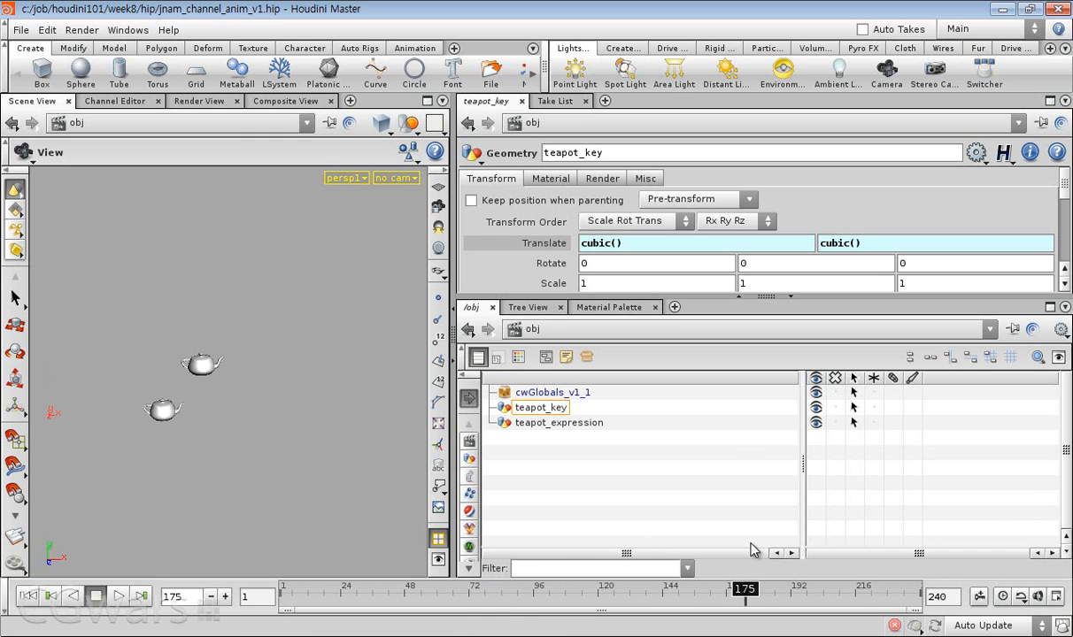
- Add a Geometry object to the scene and hide both teapot_expression and teapot_key
left_click_drag(451, 432, 476, 447)
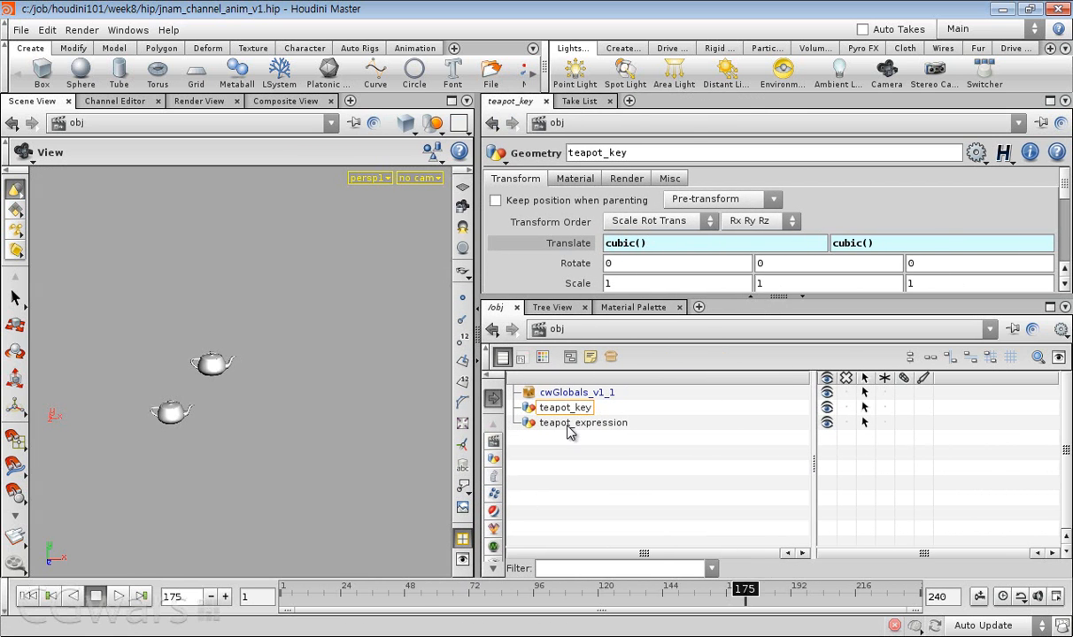
key("Tab")
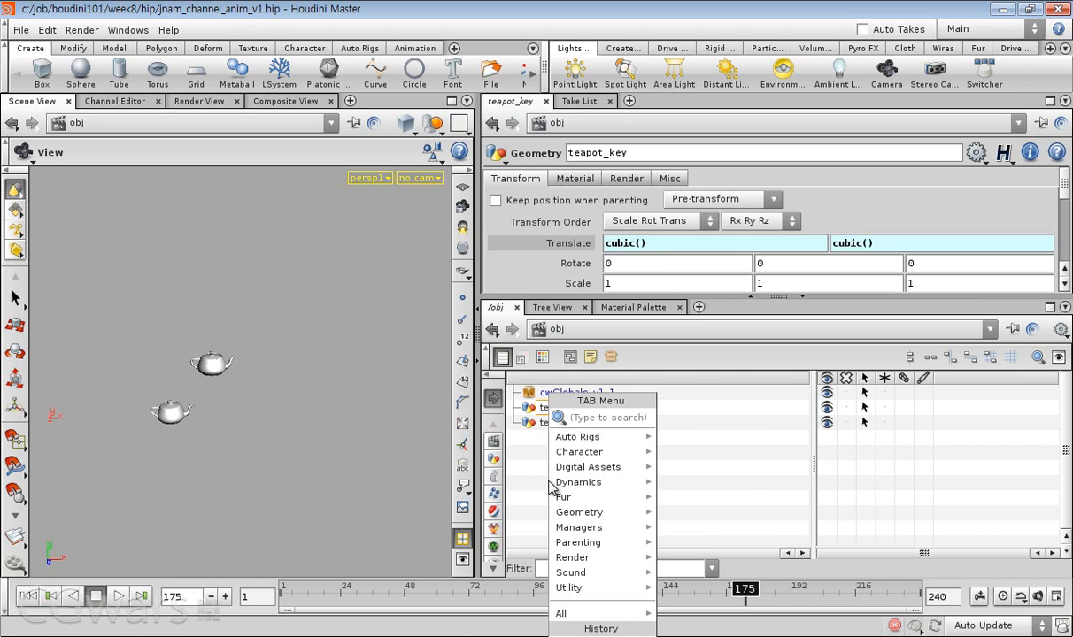
type("Geometry")
left_click(698, 417)
left_click(826, 423)
left_click(826, 407)
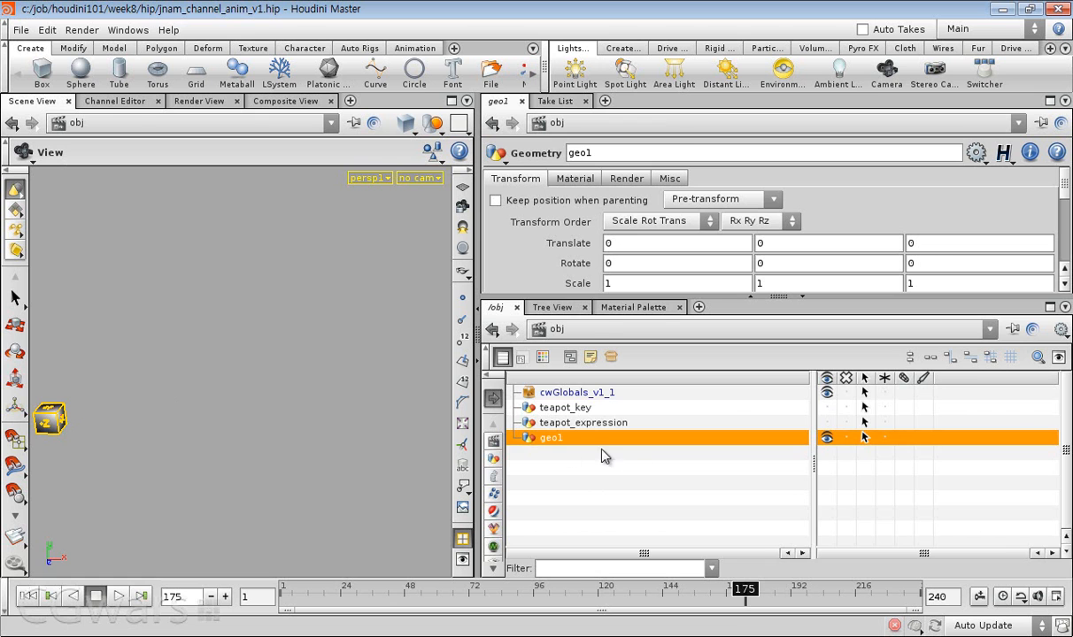
double_click(529, 440)
key("Tab")
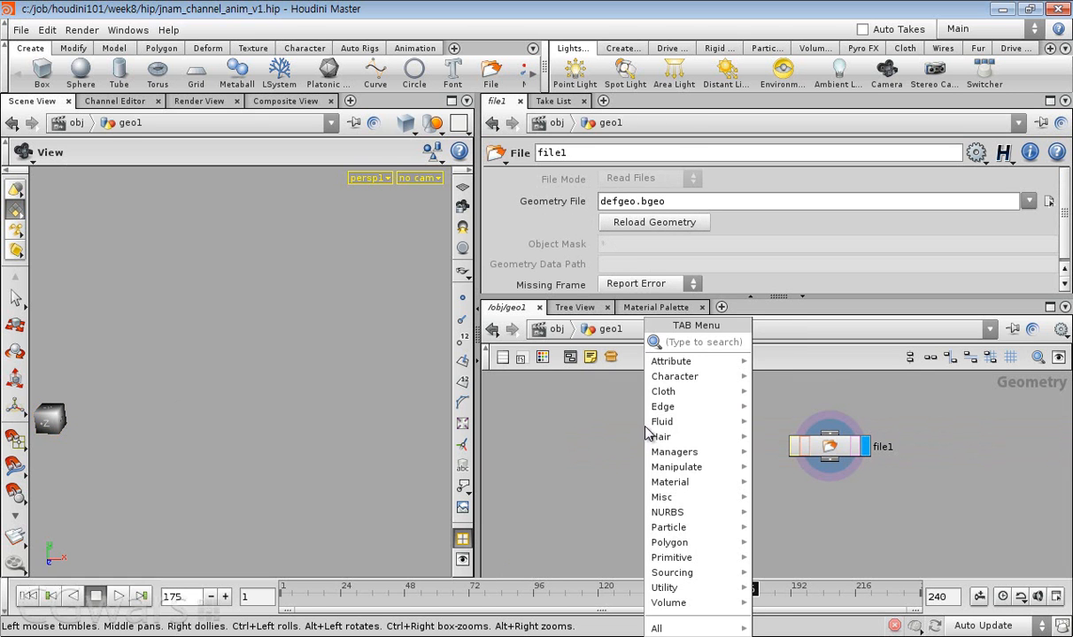
key("Escape")
key("Tab")
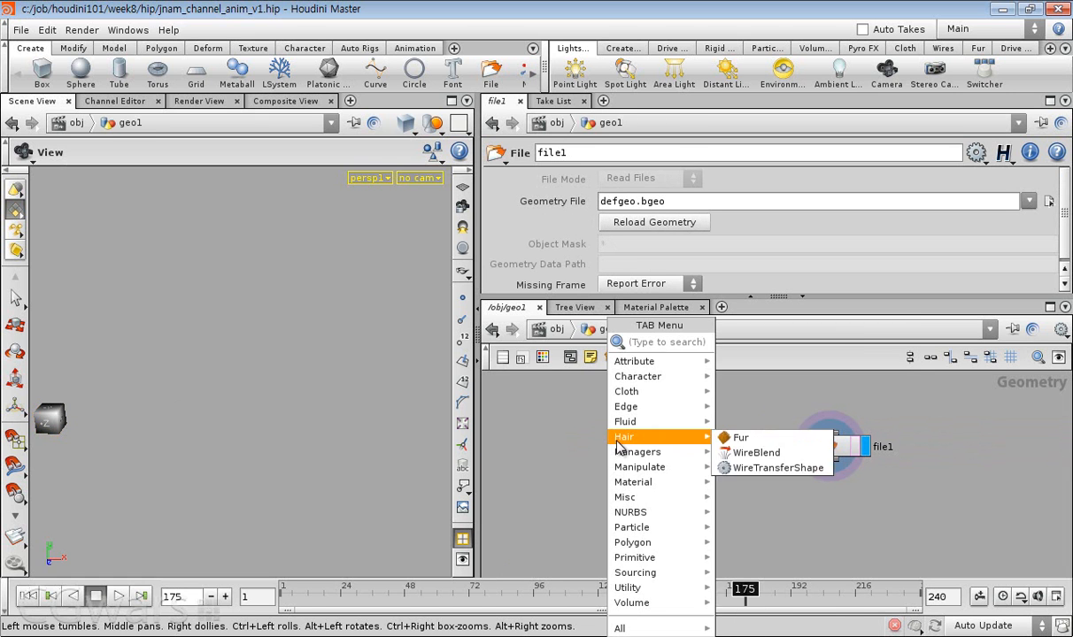
key("Escape")
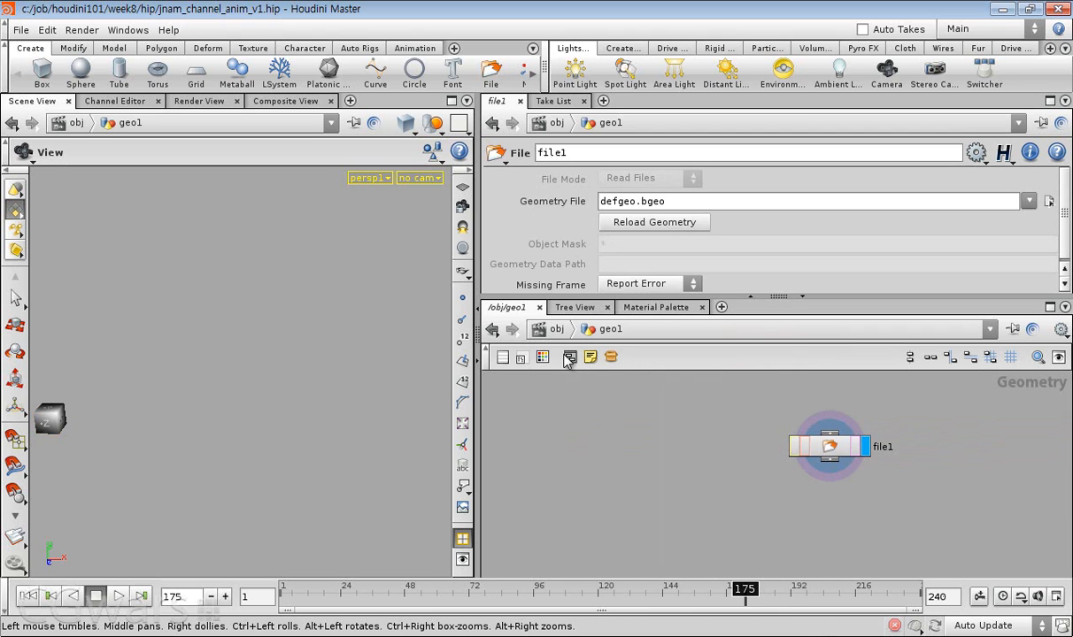
key("Tab")
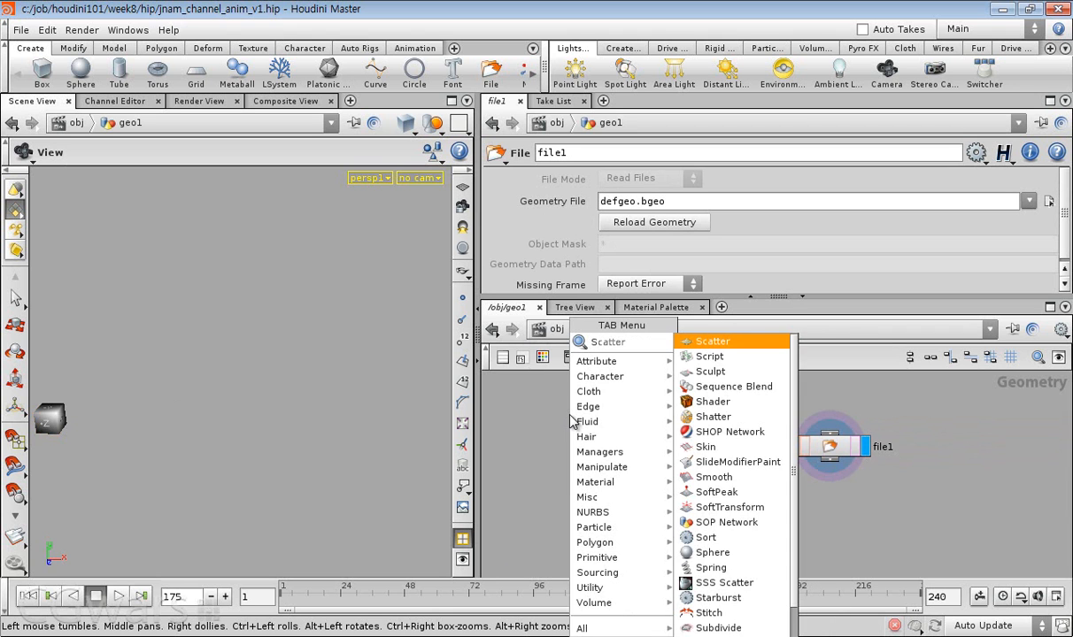
key("Escape")
key("u")
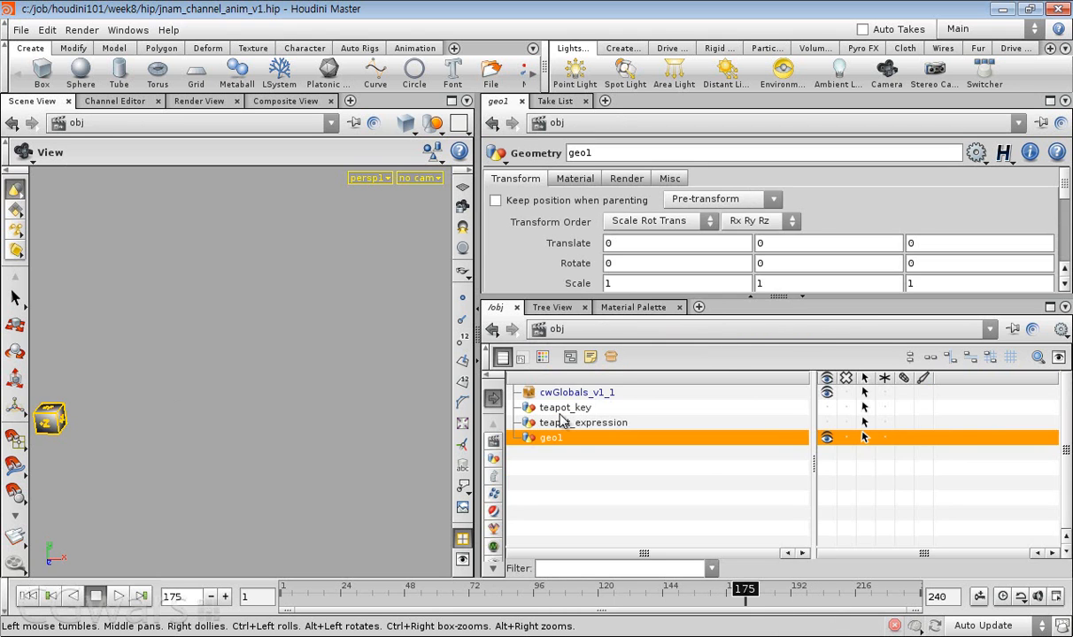
- Rename the new geometry object geo1 to sphere
left_click(562, 410)
left_click(568, 423)
left_click(546, 438)
left_click(549, 438)
type("sphere")
key("Return")
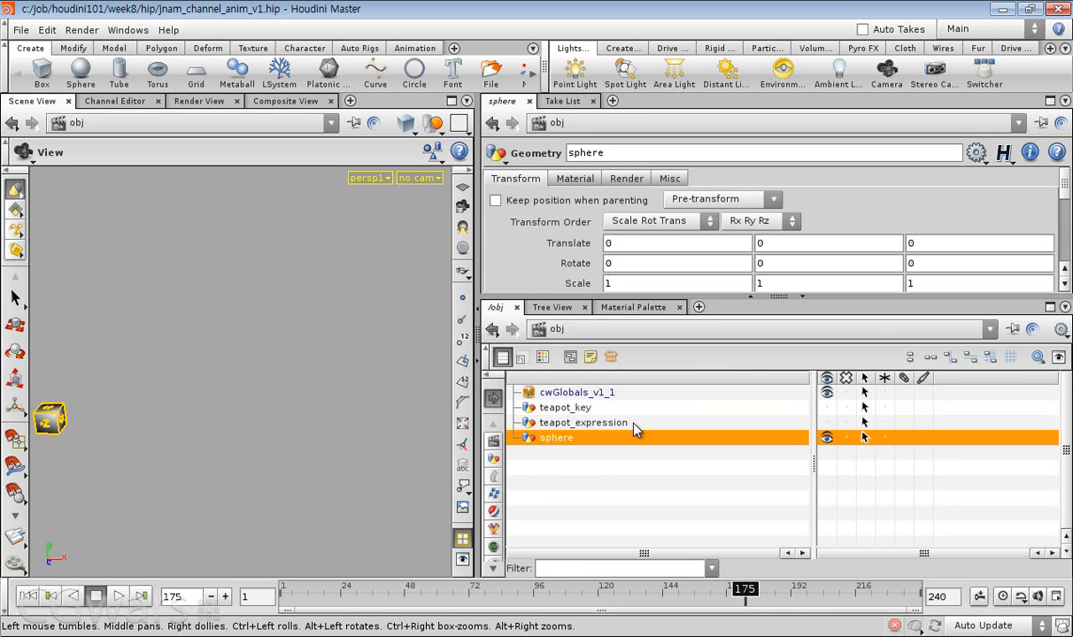
- Add a Sphere node inside the sphere object and delete the default file1 node
double_click(531, 440)
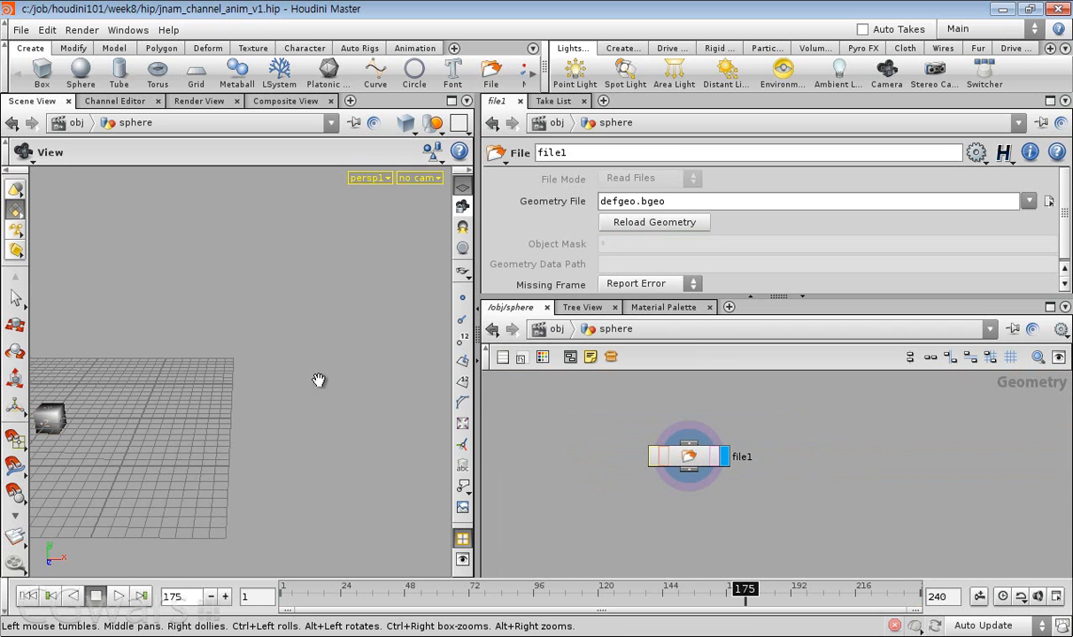
key("Tab")
mouse_move(801, 453)
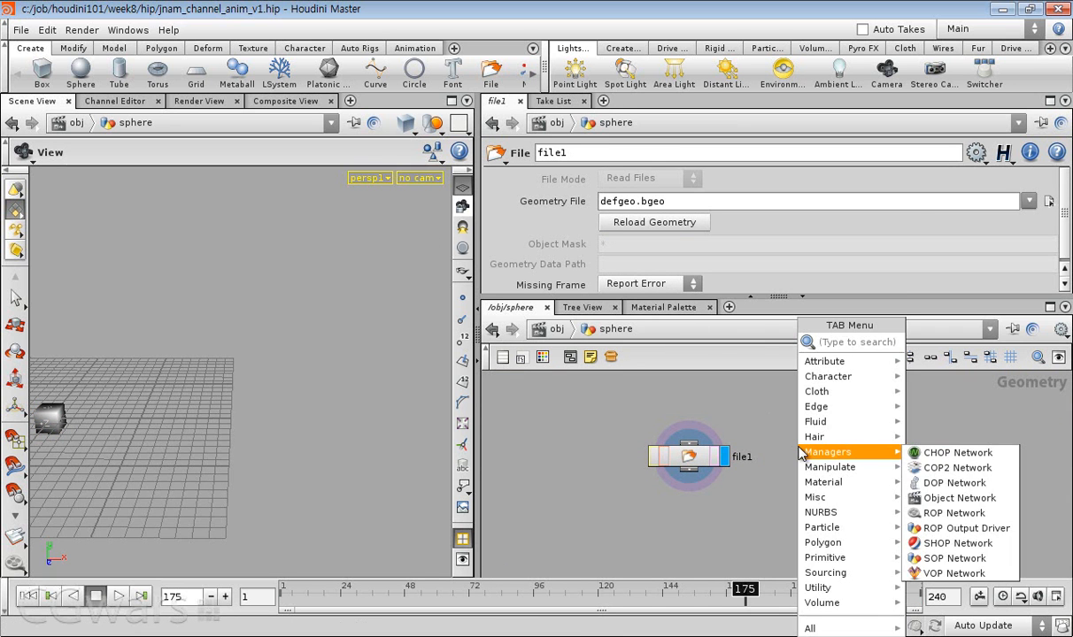
type("Sphere")
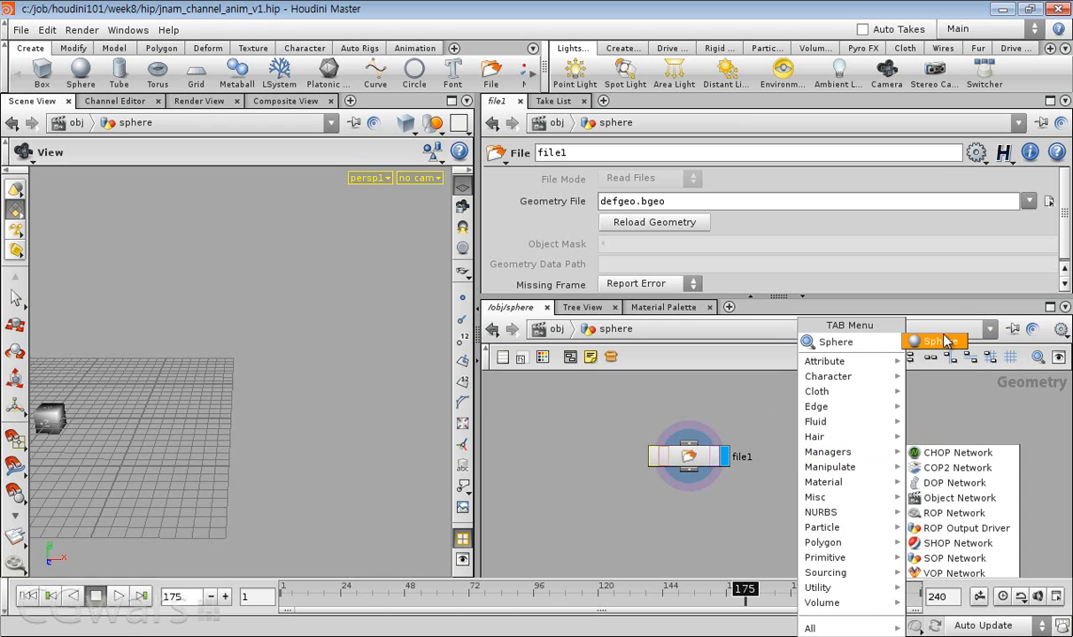
left_click(944, 340)
left_click(576, 450)
left_click_drag(736, 411, 653, 516)
key("Delete")
- Turn on the sphere1 node's template flag and move the node toward the middle of the network
middle_click_drag(657, 510, 698, 507)
scroll(692, 520, "up", 2)
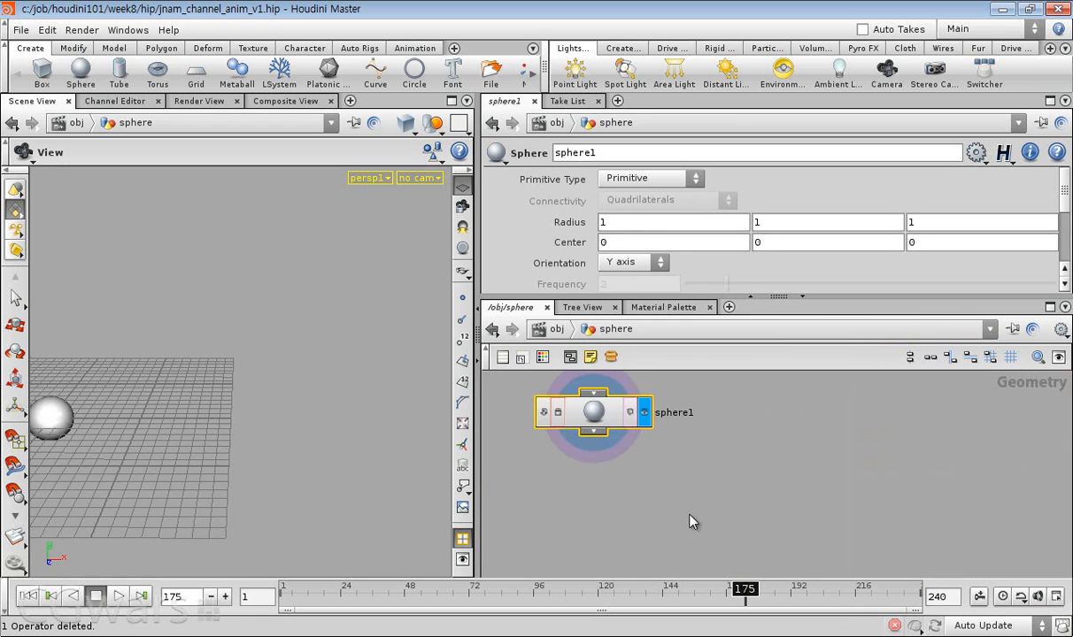
left_click(634, 417)
left_click_drag(607, 418, 716, 440)
scroll(837, 444, "down", 1)
middle_click_drag(109, 425, 281, 376)
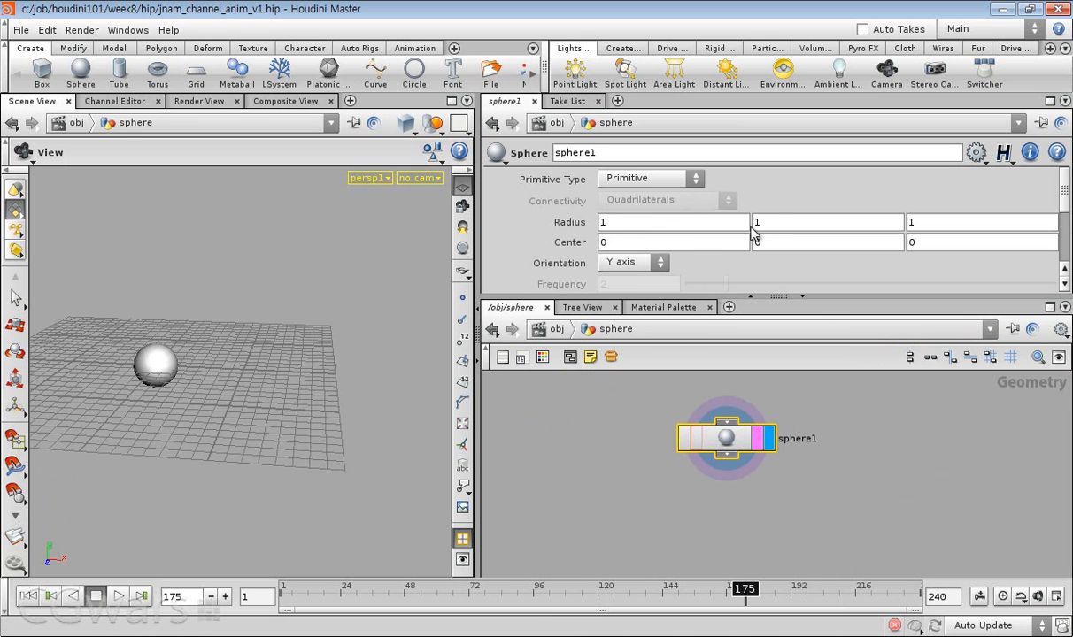
left_click_drag(773, 228, 728, 230)
- Add a Transform node below sphere1, fed by its output
left_click(755, 462)
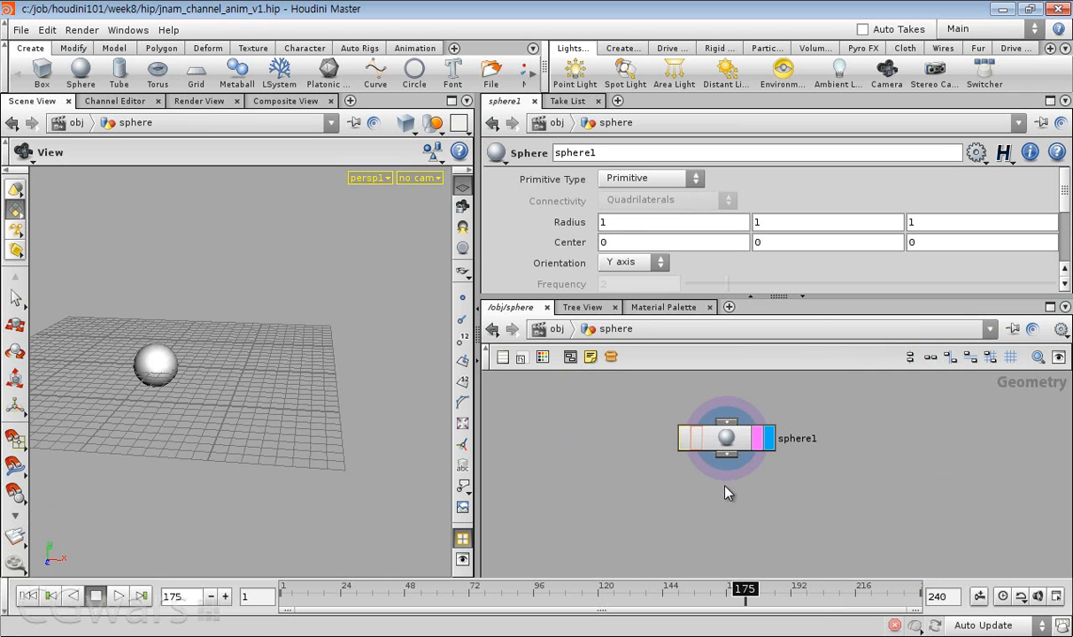
key("Tab")
type("tr")
key("Return")
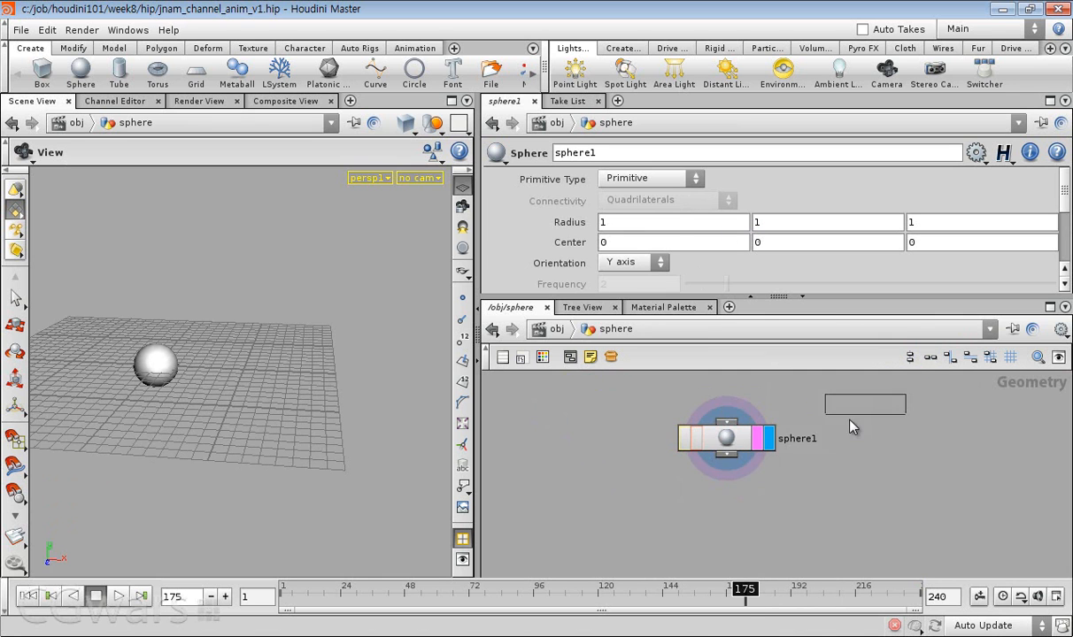
left_click(680, 500)
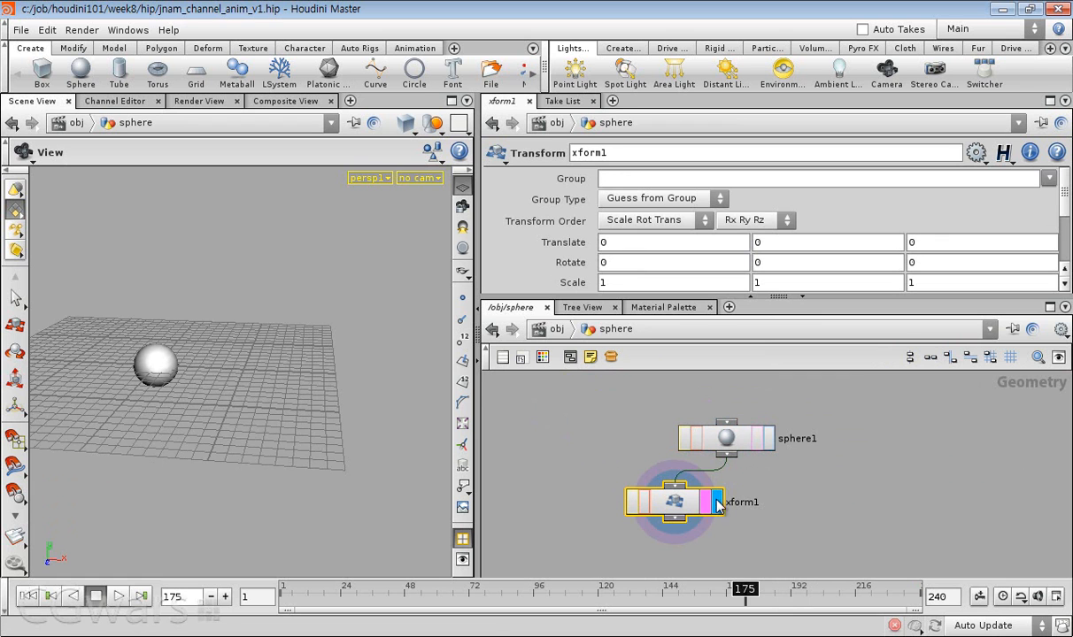
- Enlarge the network area slightly and return the timeline to frame 1
key("space")
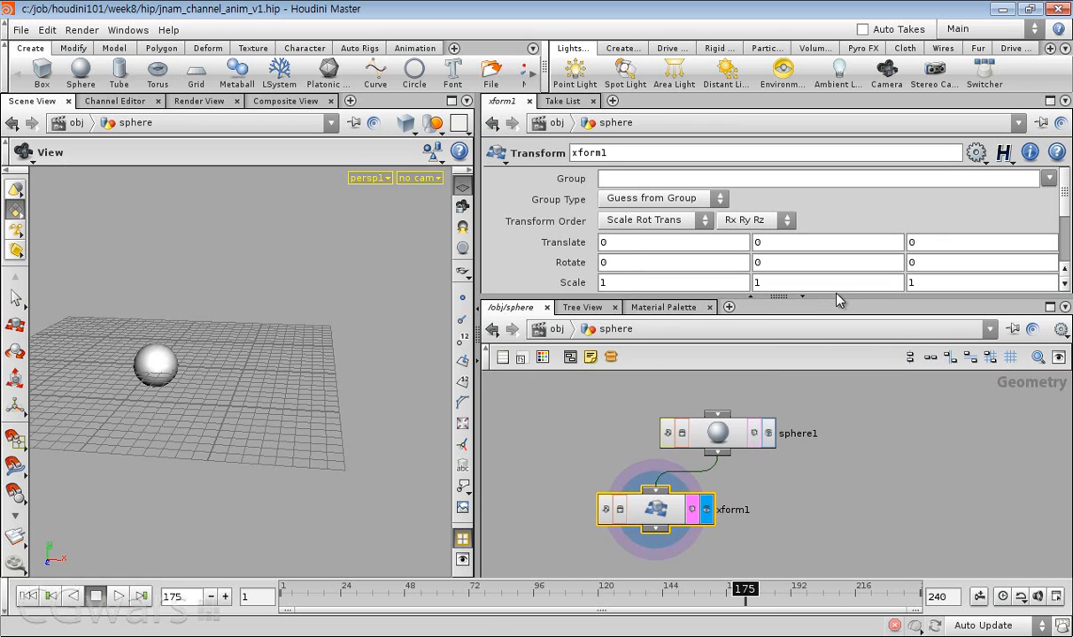
left_click_drag(792, 300, 791, 274)
left_click(840, 490)
middle_click_drag(840, 491, 834, 465)
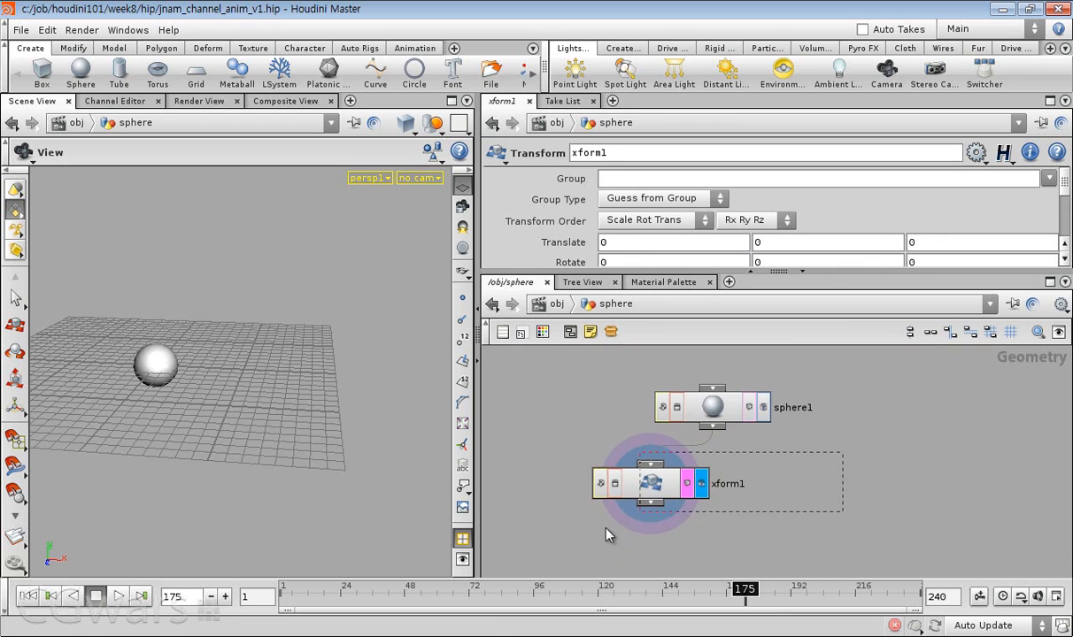
left_click(653, 484)
left_click_drag(375, 605, 210, 600)
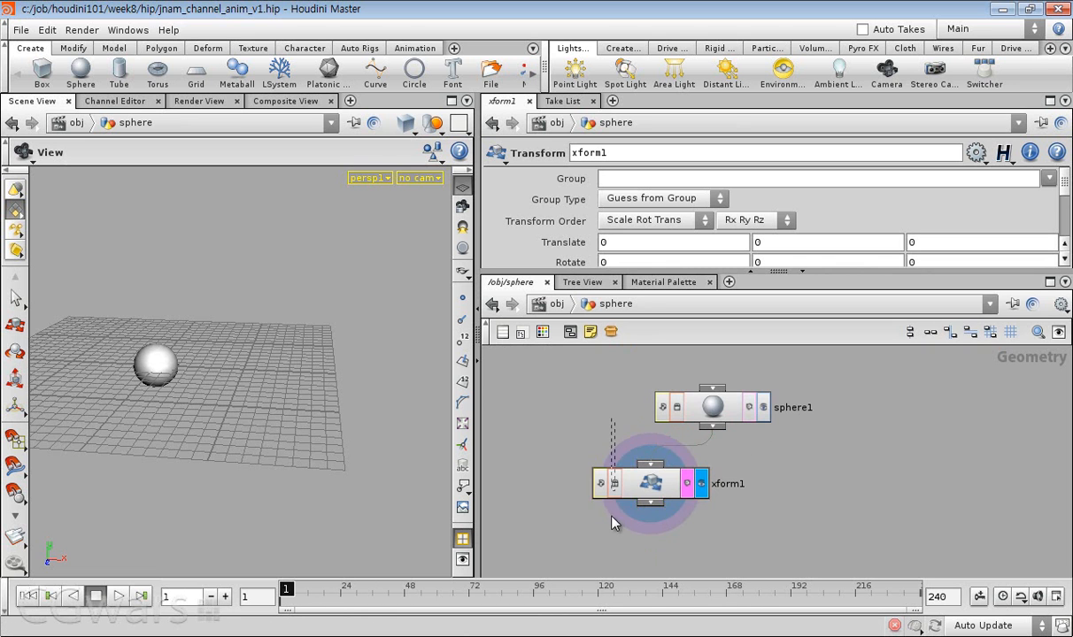
- Enlarge the parameter area above the network and hide the shelf tools
left_click_drag(648, 281, 662, 361)
middle_click_drag(944, 481, 893, 565)
middle_click_drag(805, 528, 828, 495)
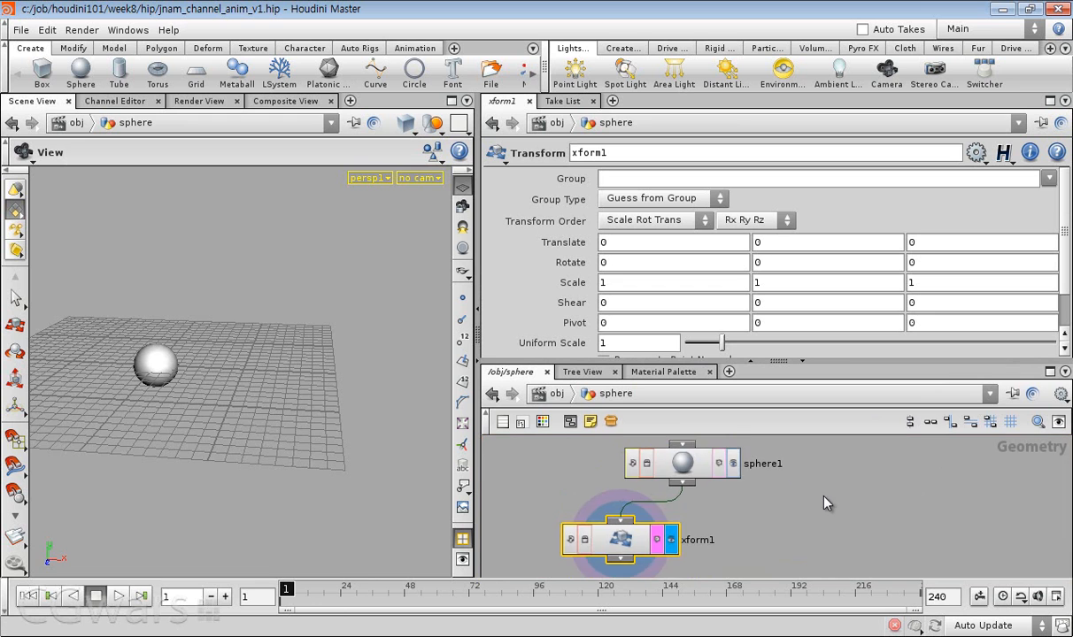
scroll(824, 501, "down", 1)
left_click(5, 71)
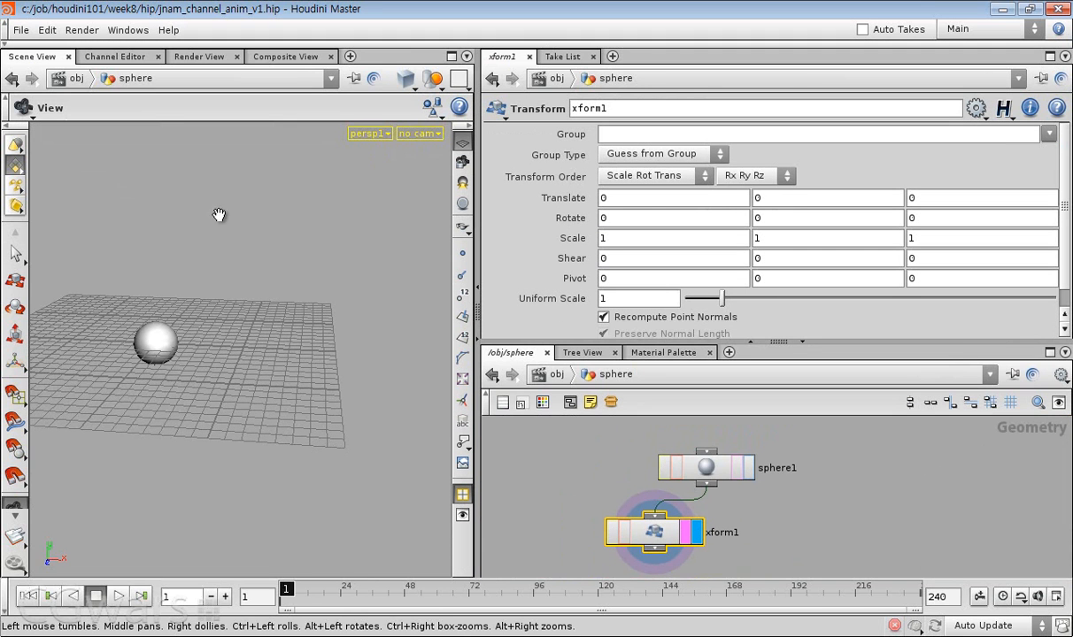
- Set xform1's Translate Y to 5 and keyframe it at frame 1
mouse_move(790, 204)
middle_mouse_down()
mouse_move(840, 206)
mouse_move(79, 164)
mouse_move(28, 175)
mouse_move(780, 220)
middle_mouse_up()
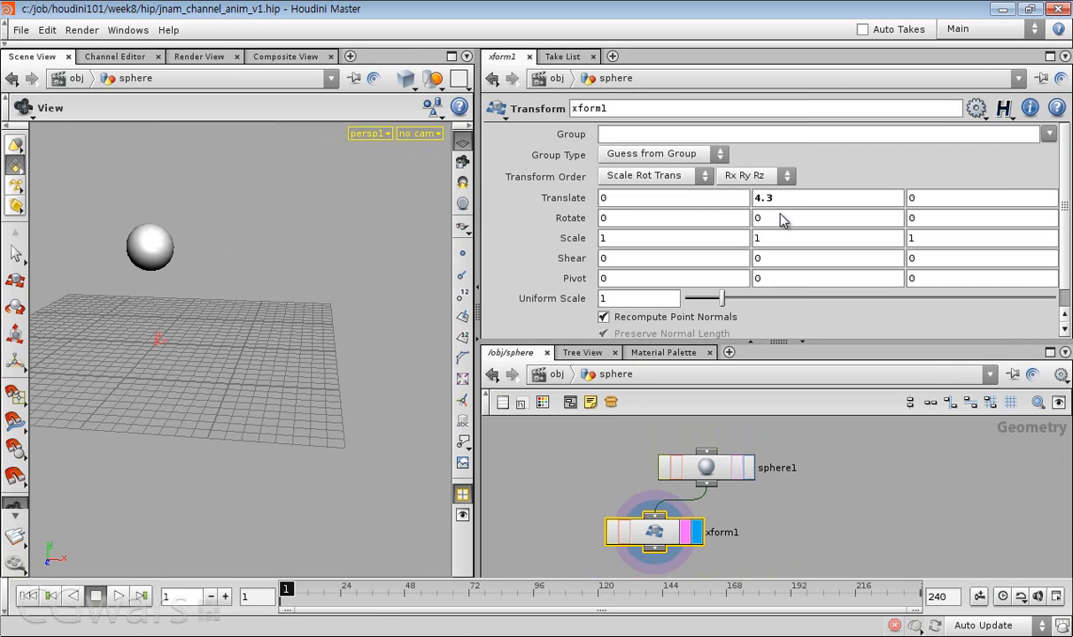
left_click(823, 206)
type("5")
key("Return")
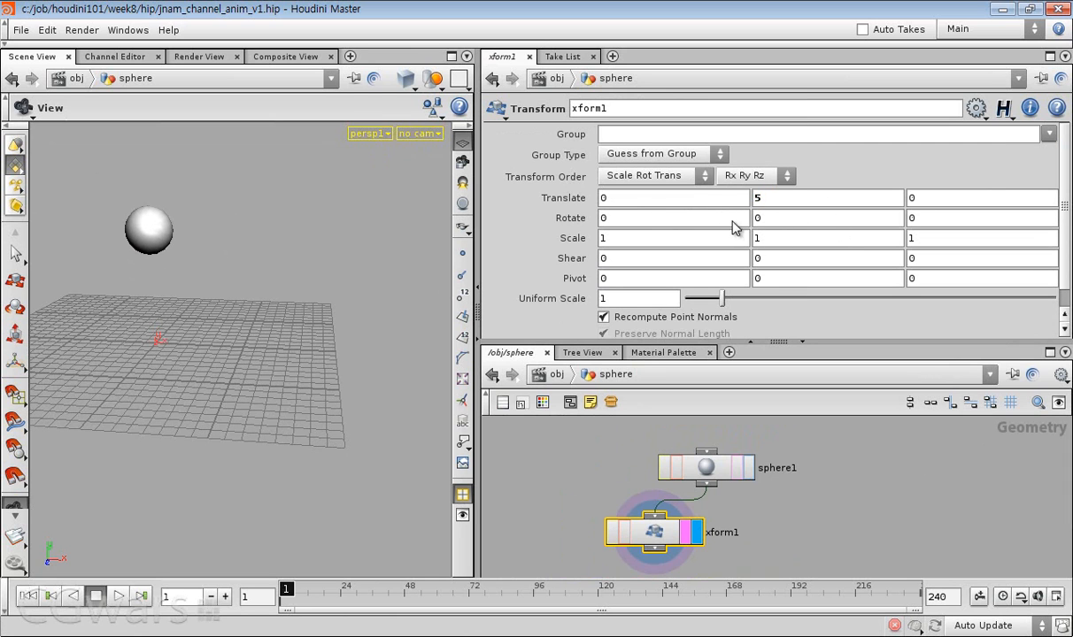
left_click(791, 203, "alt")
- Keyframe xform1's Translate Y at 0 on frame 24 and at 3 on frame 50
left_click(321, 602)
mouse_move(323, 605)
left_mouse_down()
mouse_move(382, 600)
mouse_move(343, 599)
left_mouse_up()
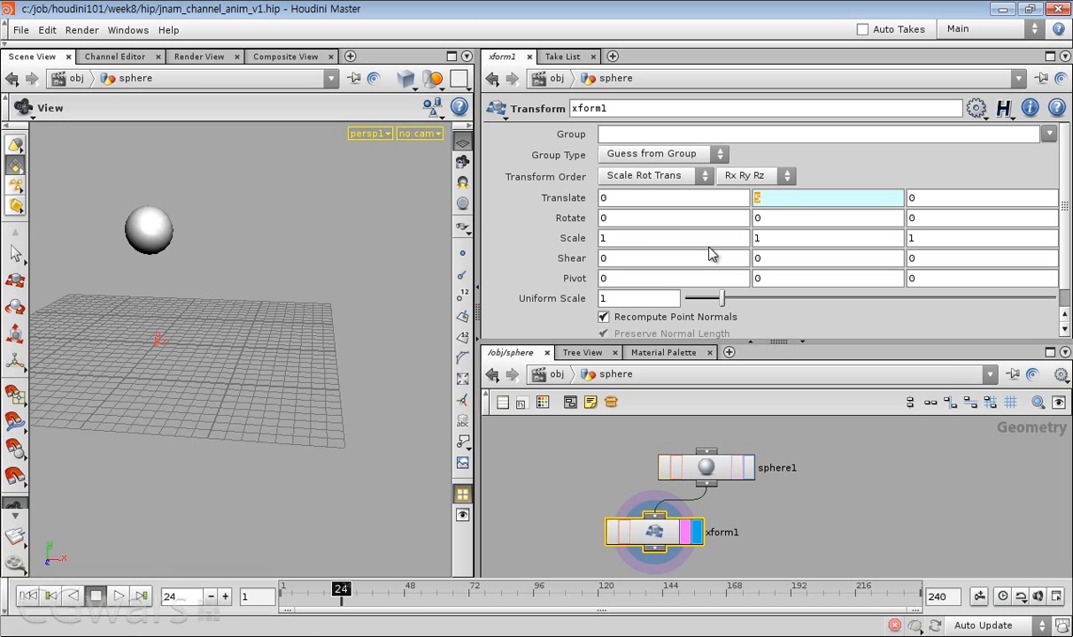
type("0")
key("Return")
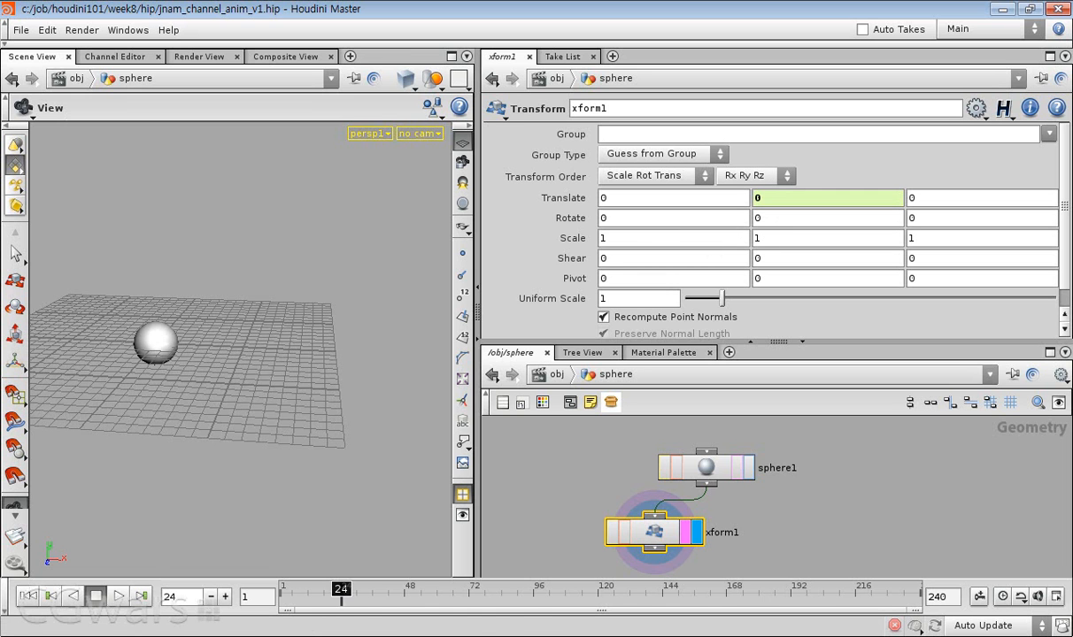
left_click_drag(342, 591, 411, 592)
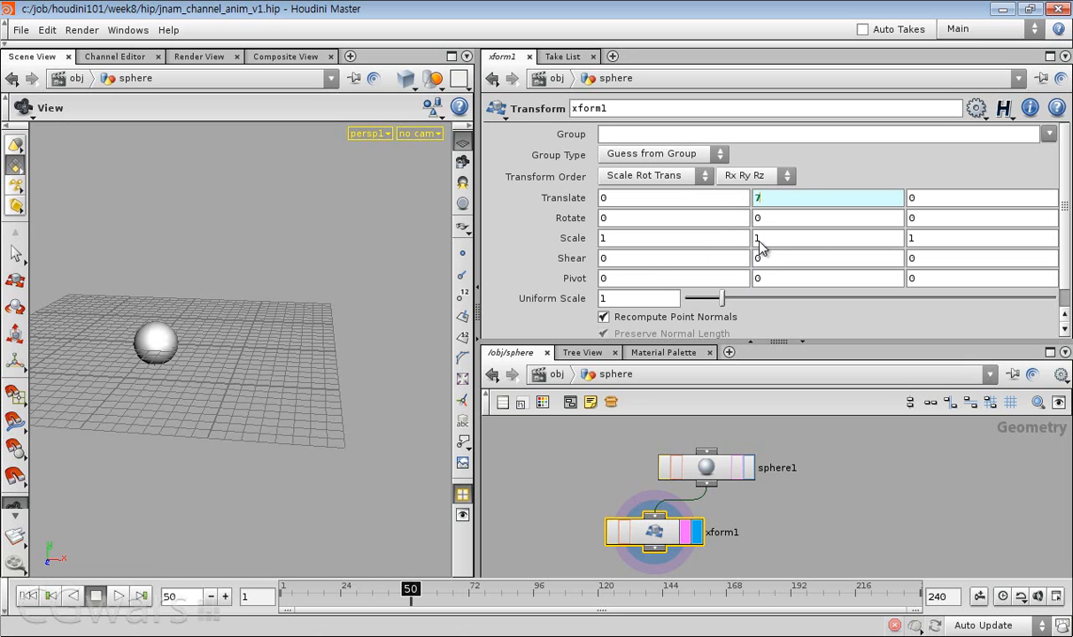
type("3")
key("Return")
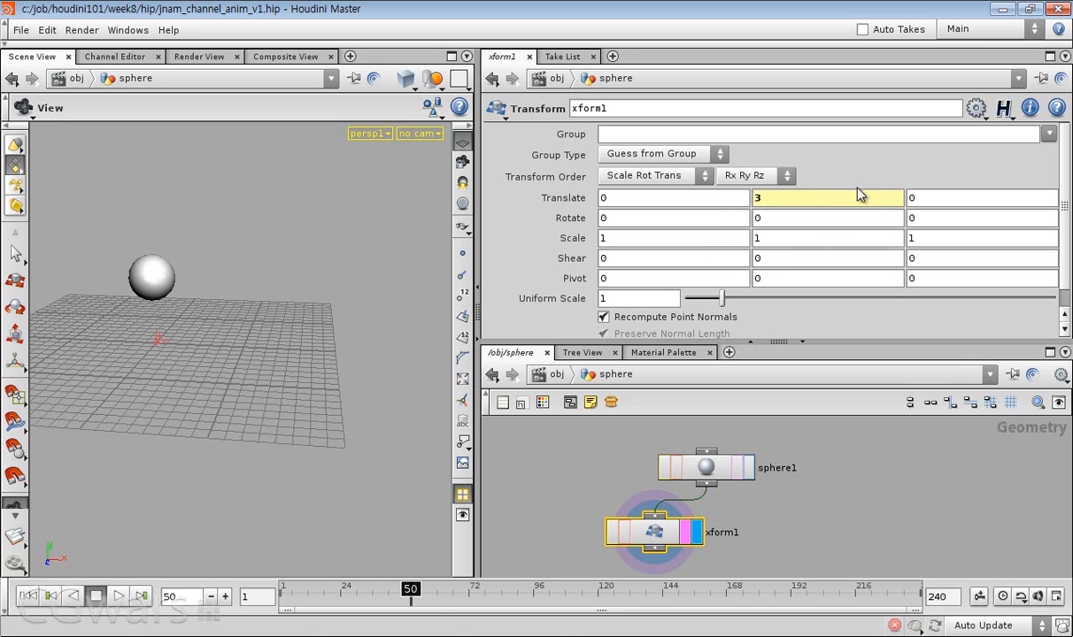
- Keyframe xform1's Translate Y at 0 on frame 72 and at 1.5 on frame 98
left_click_drag(411, 591, 482, 599)
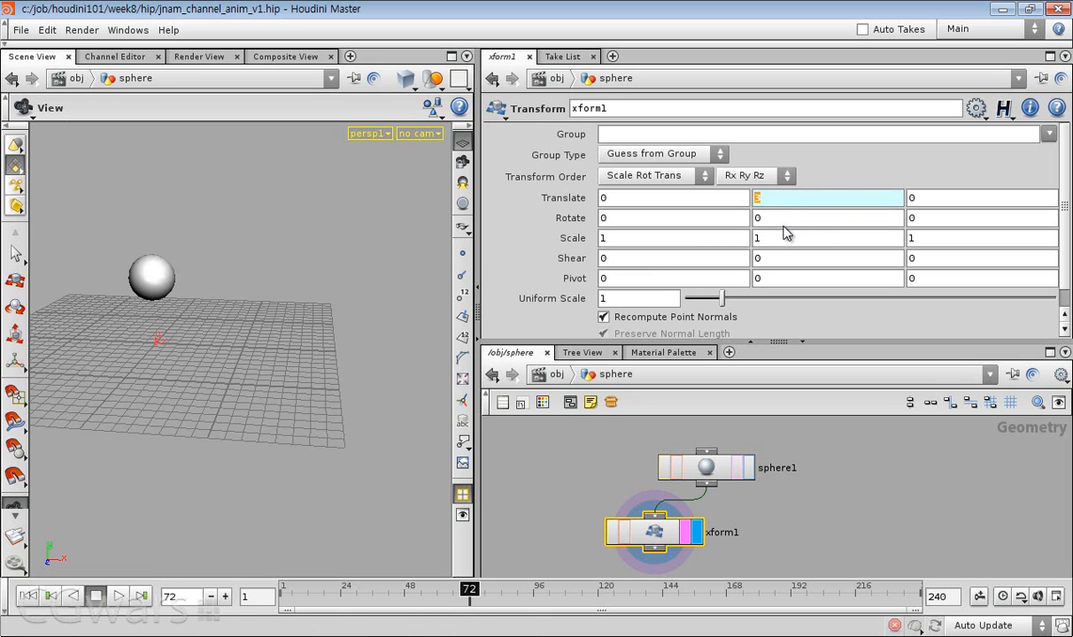
key("Return")
left_click(871, 200, "alt")
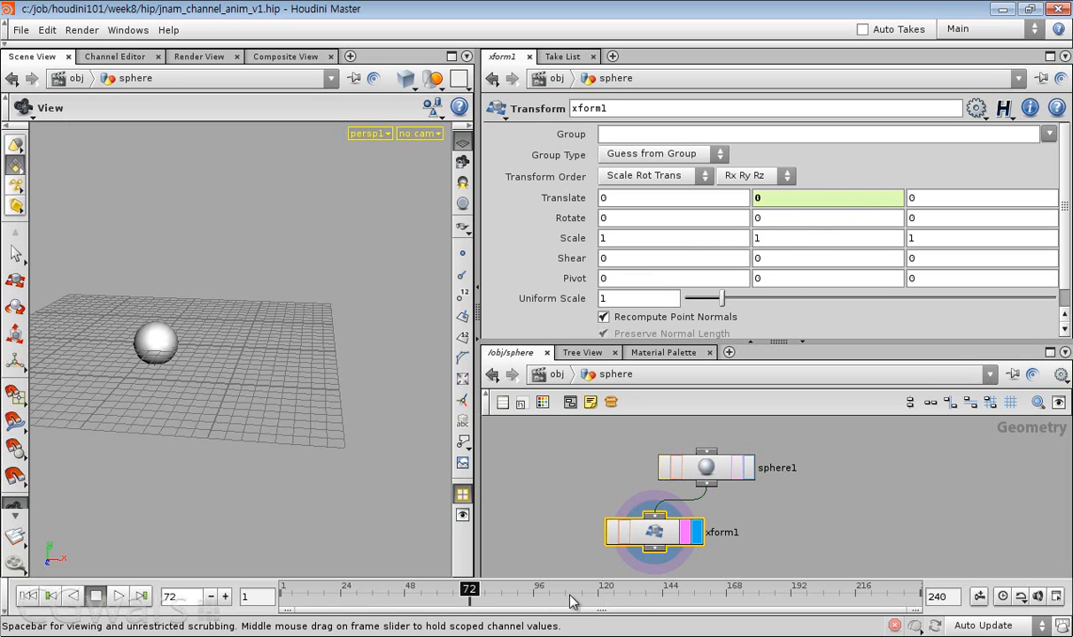
left_click_drag(509, 606, 538, 599)
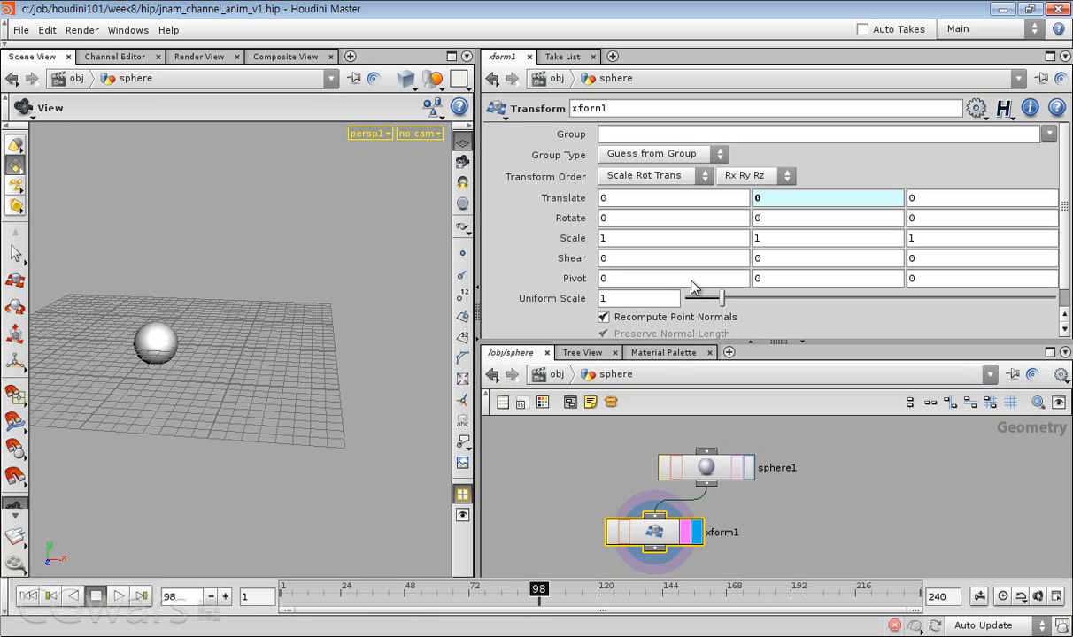
type("1.5")
key("Return")
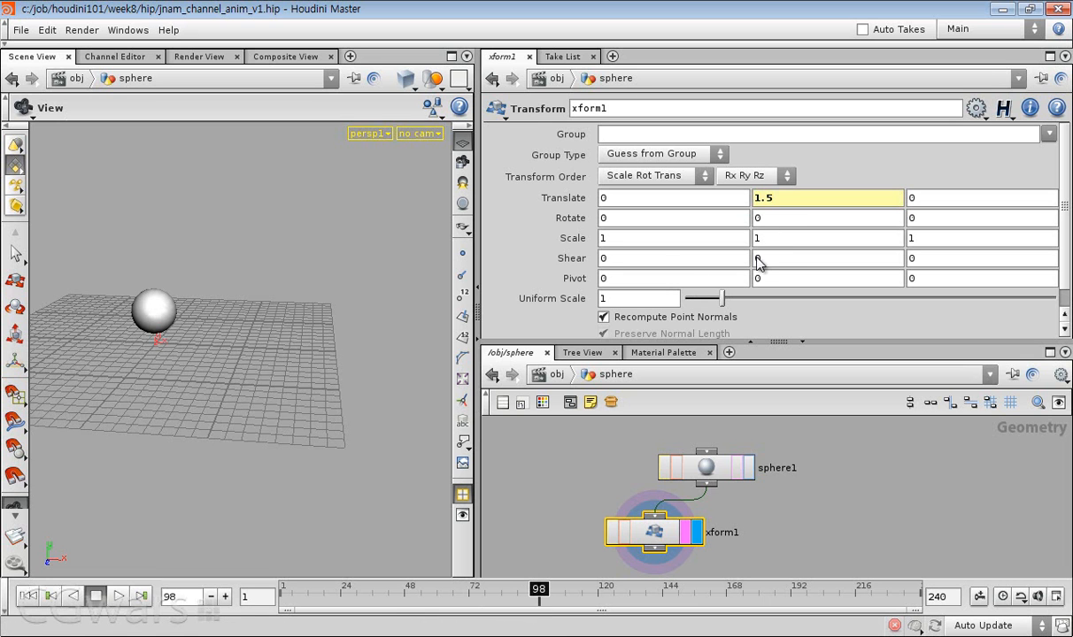
- Keyframe xform1's Translate Y at 0 on frame 120
left_click_drag(538, 598, 596, 599)
left_click_drag(779, 202, 726, 213)
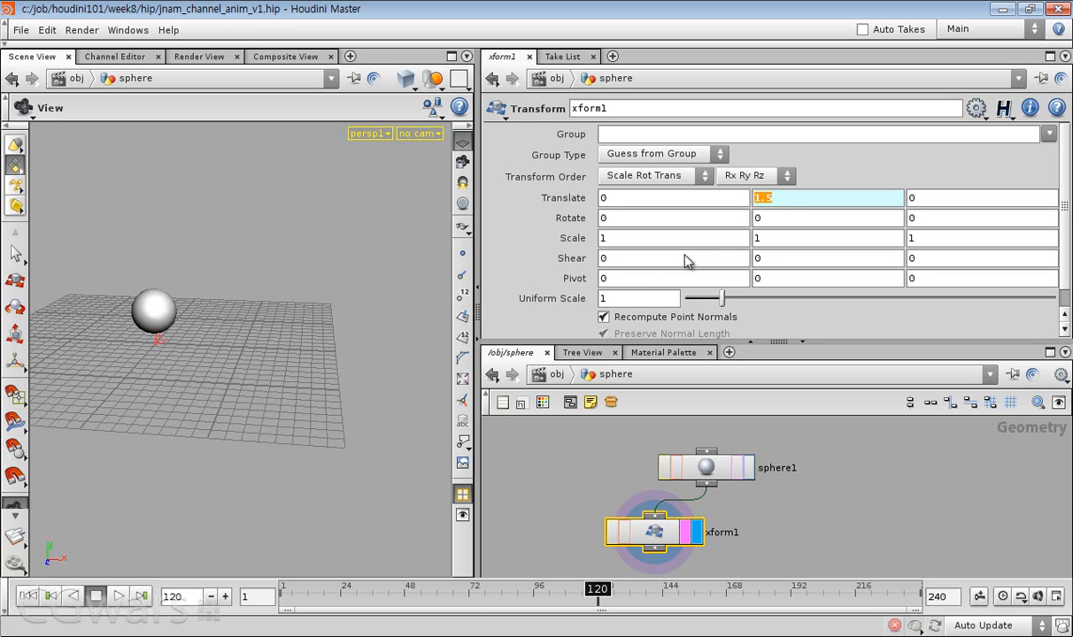
type("0")
key("Return")
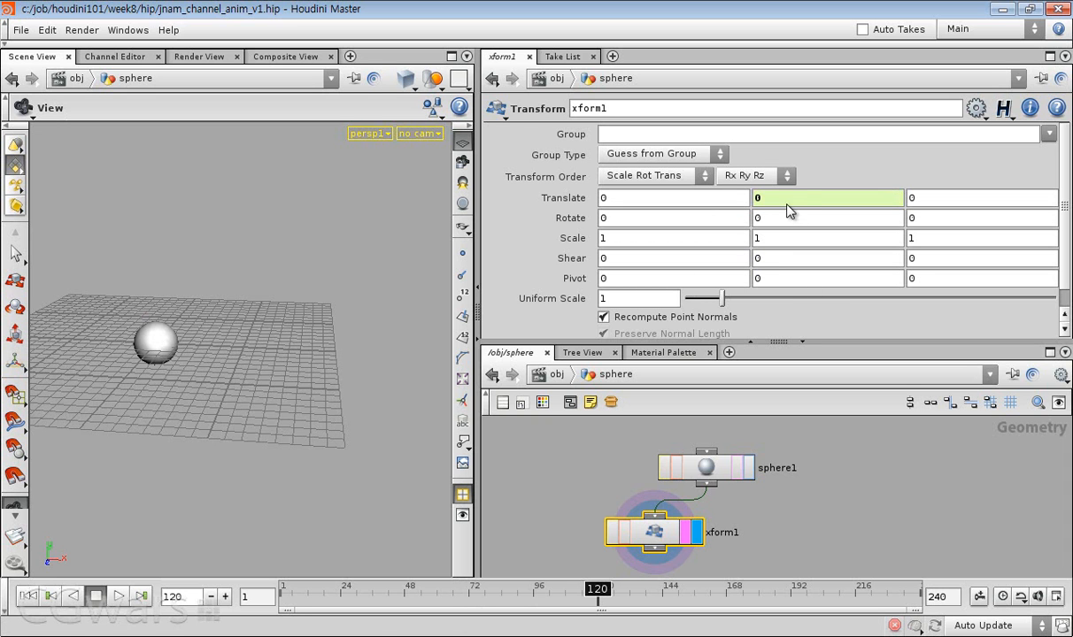
- Inspect xform1's Translate Y curve in the Channel Editor and minimize the editor
left_click(786, 197, "shift")
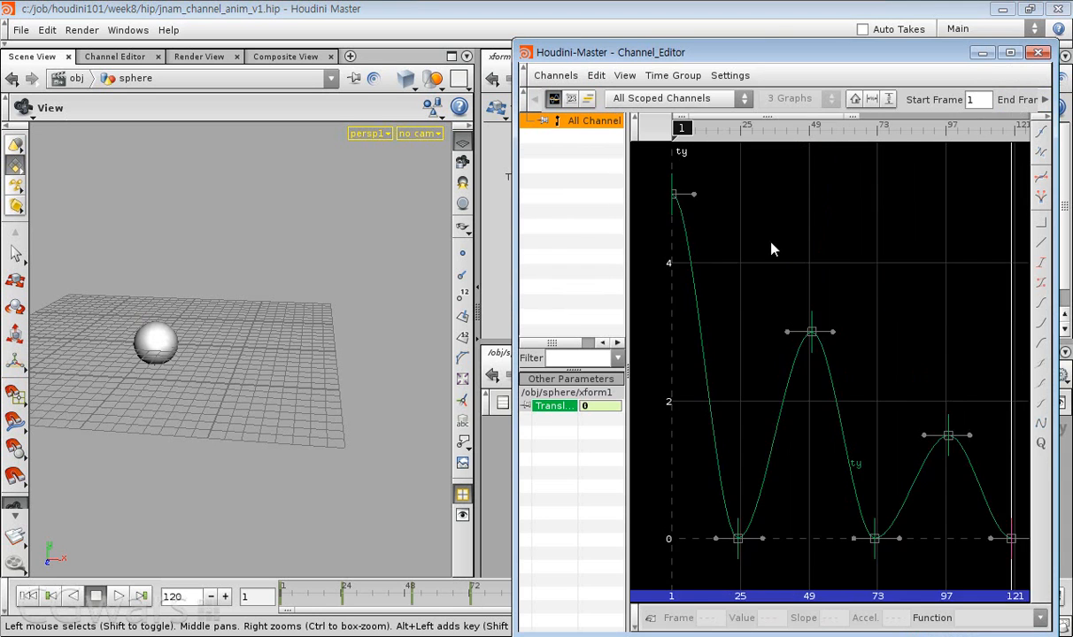
mouse_move(757, 396)
right_mouse_down()
mouse_move(721, 364)
mouse_move(761, 387)
right_mouse_up()
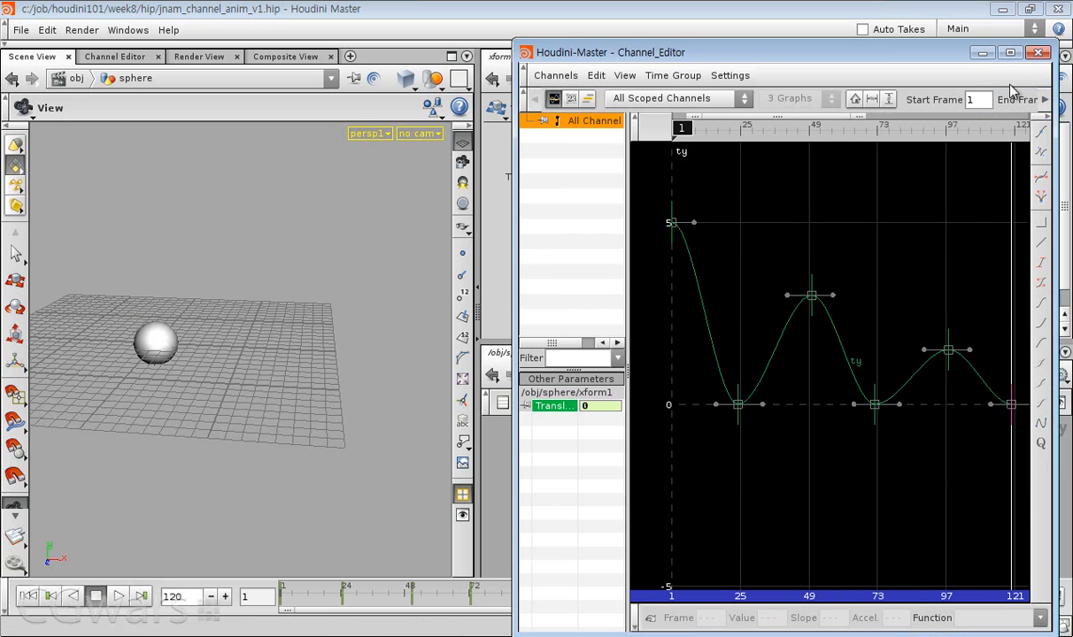
left_click(982, 53)
- Keyframe xform1's Translate X at 0 on frame 1 and at 3 on frame 120
mouse_move(341, 611)
left_mouse_down()
mouse_move(337, 600)
mouse_move(532, 600)
mouse_move(598, 572)
mouse_move(628, 593)
mouse_move(283, 592)
mouse_move(526, 592)
mouse_move(279, 619)
left_mouse_up()
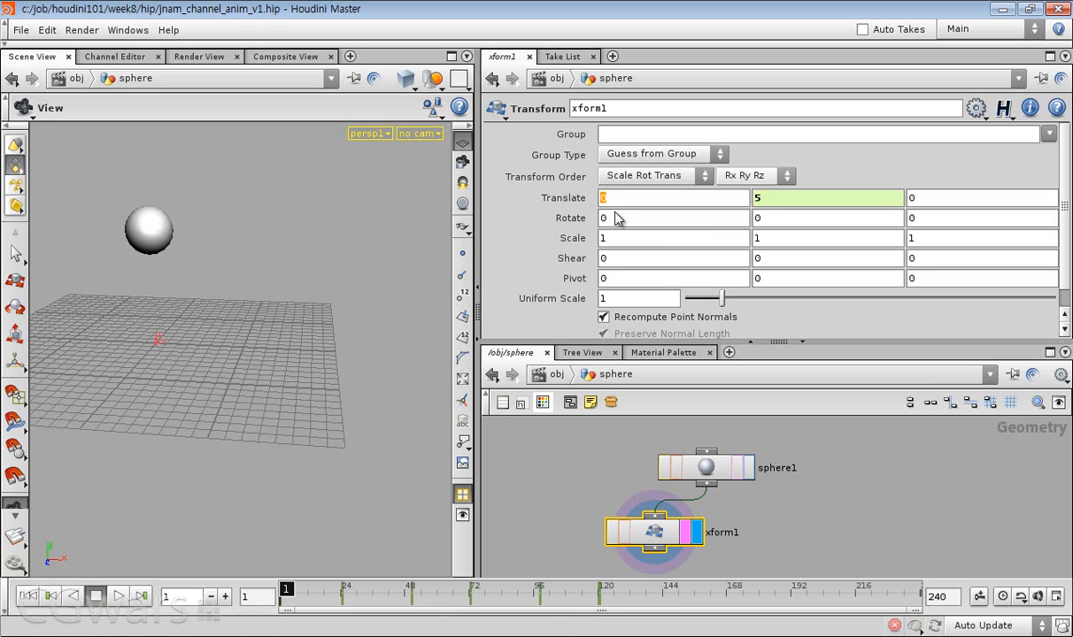
key("Return")
left_click_drag(381, 592, 601, 584)
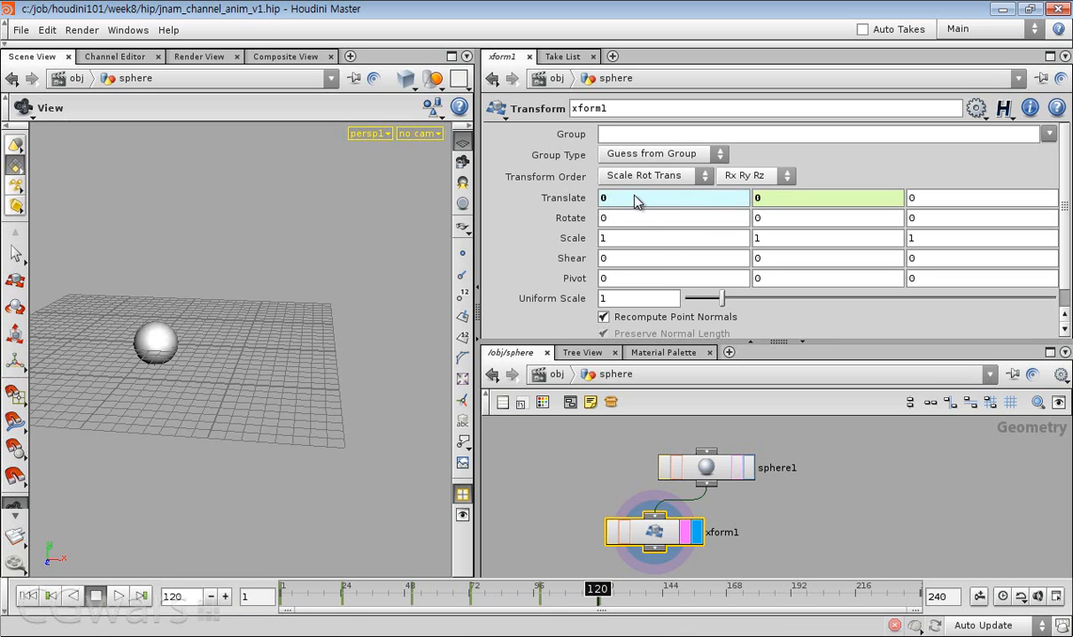
left_click_drag(635, 196, 559, 232)
type("3")
key("Return")
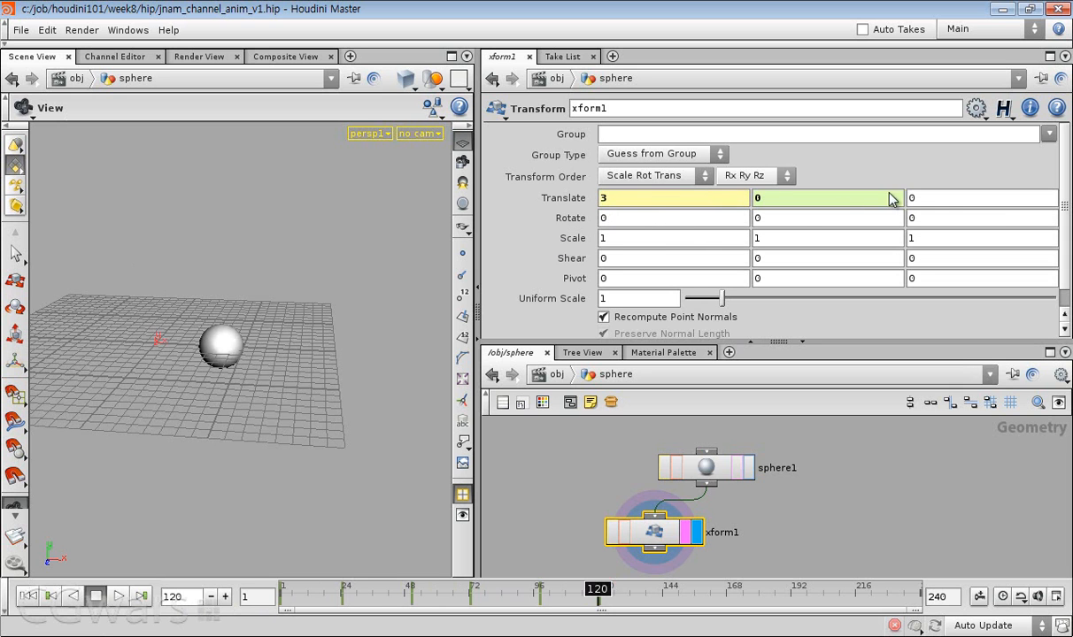
- Return to frame 1 and examine xform1's Translate curves in the Channel Editor, including the X key at frame 120
left_click_drag(369, 593, 233, 591)
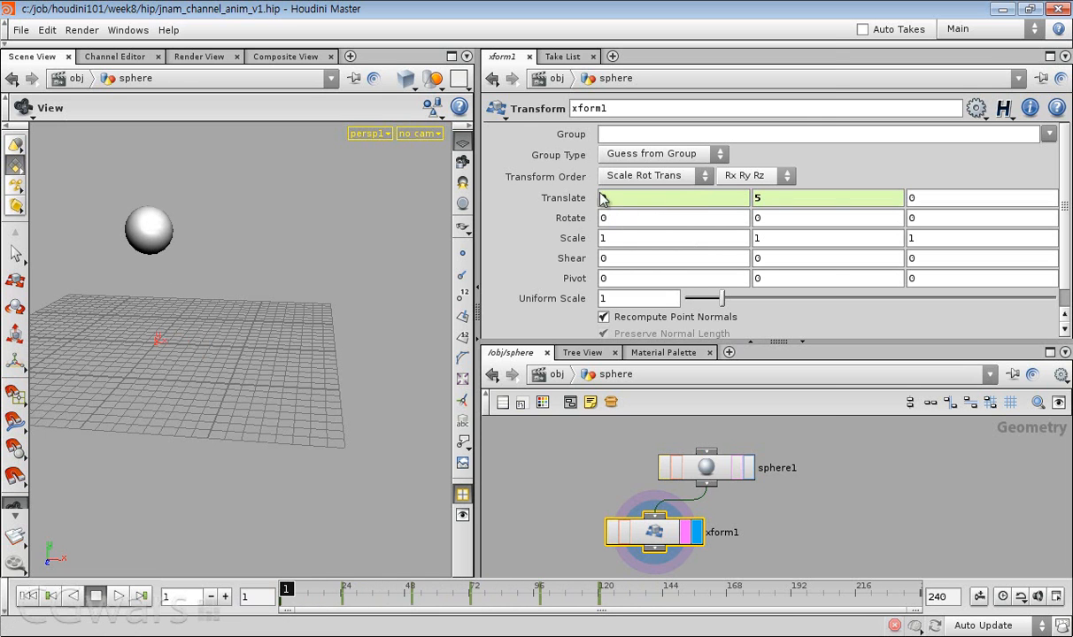
left_click(559, 201, "shift")
key("h")
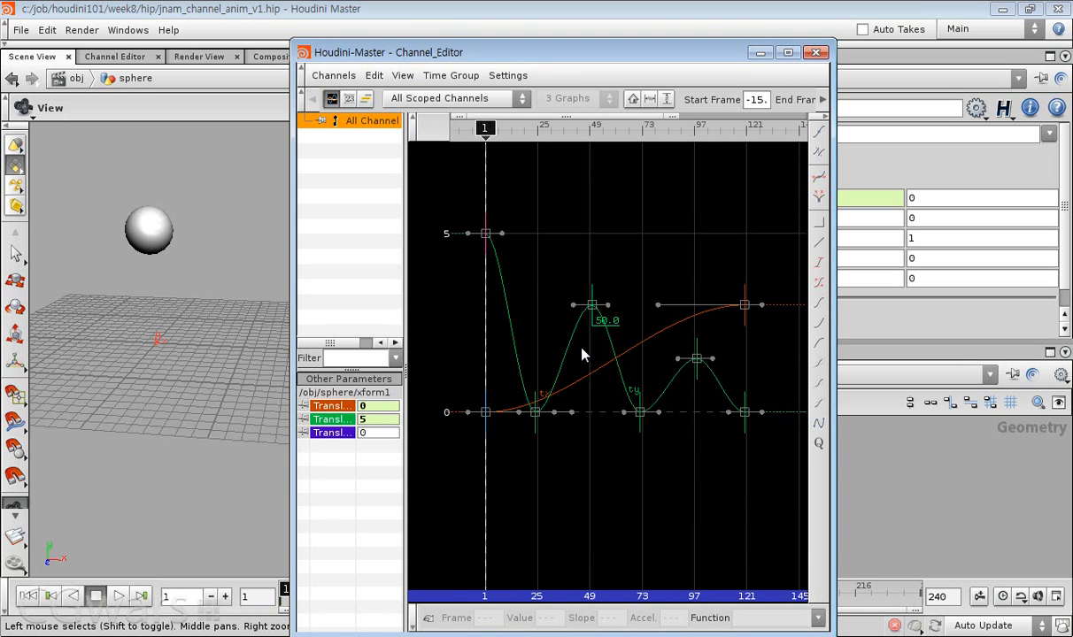
left_click(746, 305)
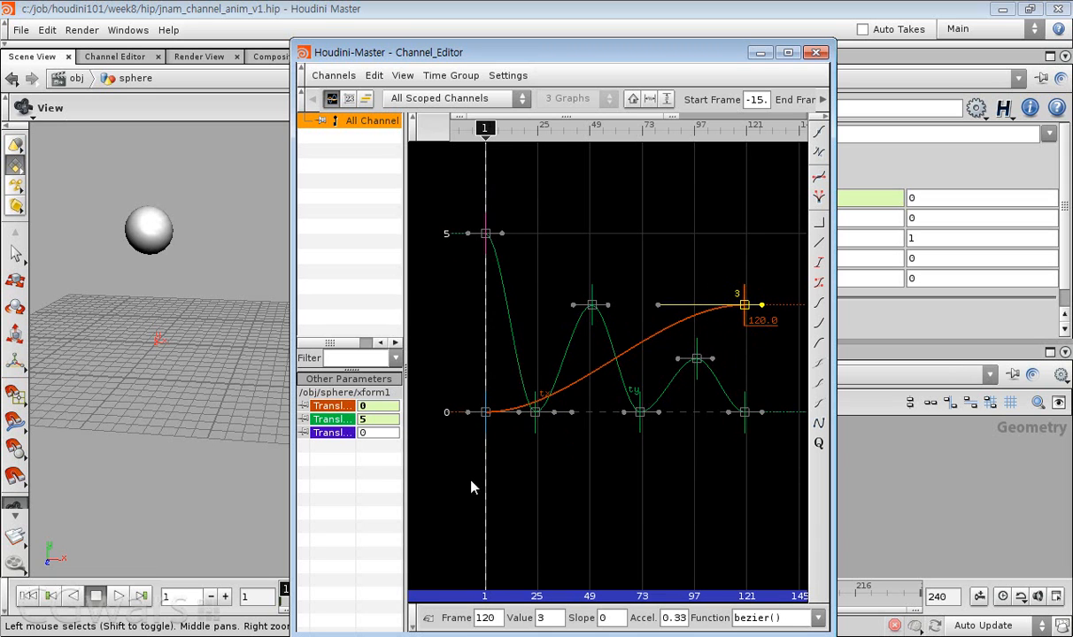
left_click(760, 53)
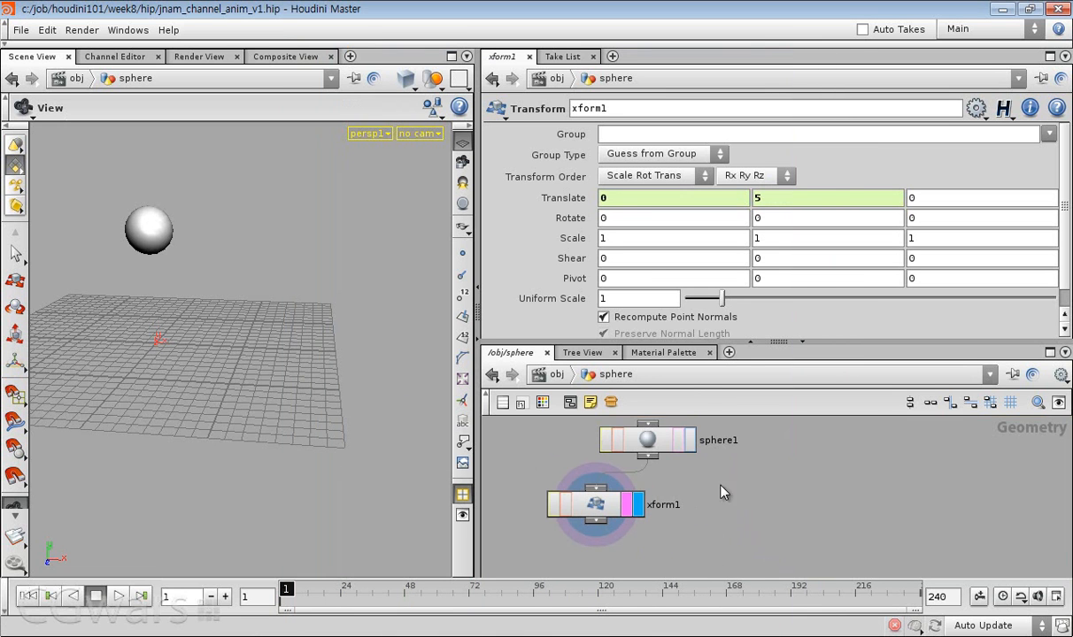
- Duplicate the xform1 node and place the copy beside it under sphere1
left_click_drag(673, 342, 673, 317)
left_click_drag(698, 473, 560, 550)
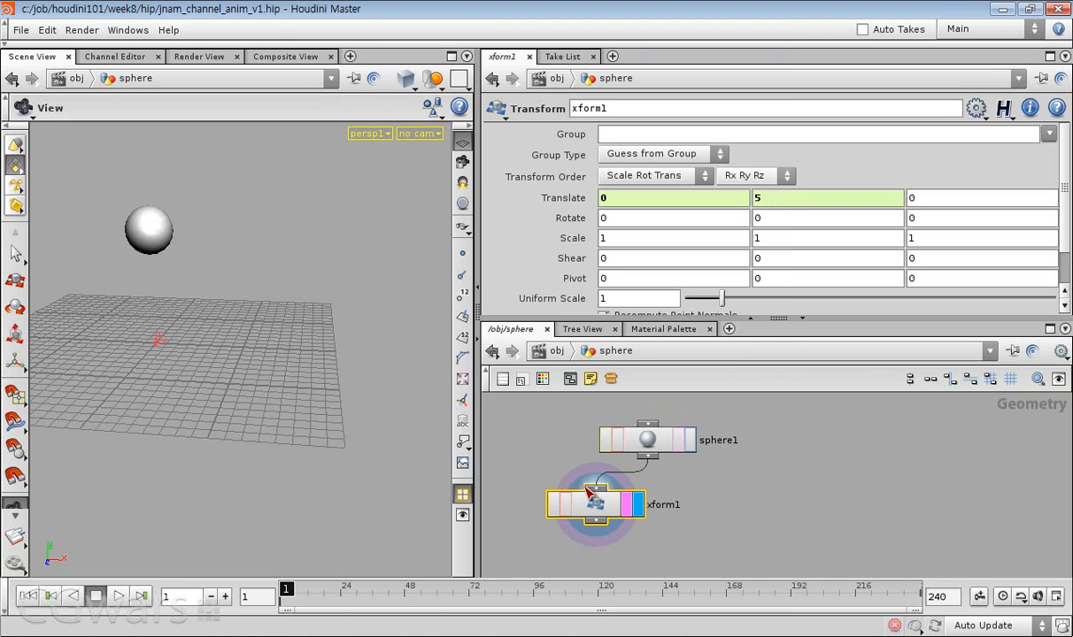
left_click_drag(407, 376, 341, 381)
key("Tab")
key("Escape")
key("Tab")
key("Escape")
left_click(670, 505)
key("ctrl+c")
key("ctrl+v")
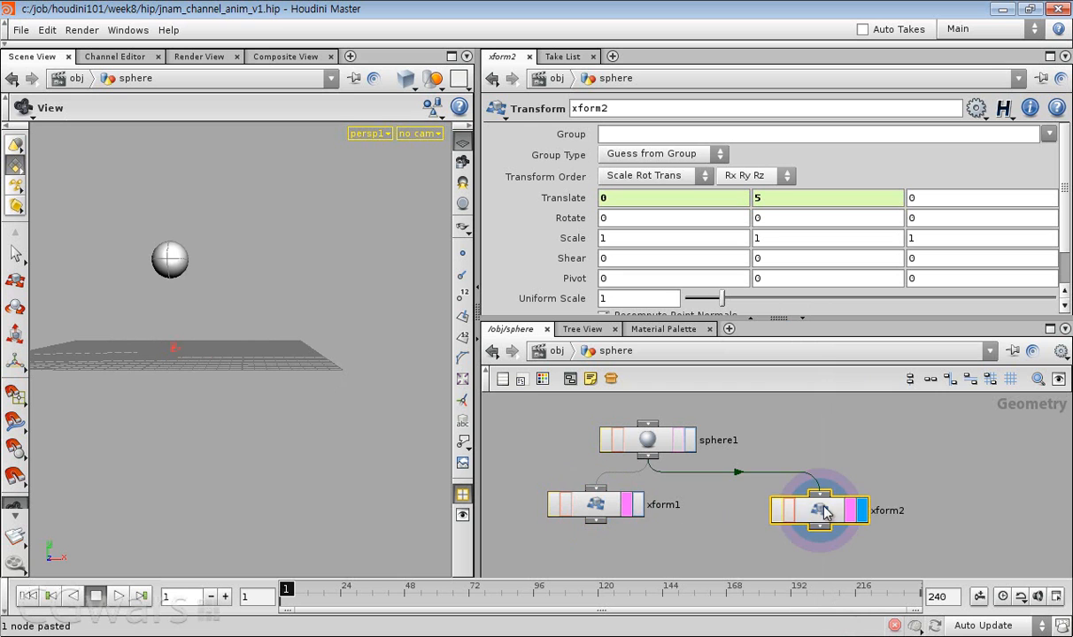
left_click_drag(824, 513, 770, 513)
- Display xform1's result and check the expressions behind its Translate channels
left_click(681, 537)
left_click_drag(575, 492, 576, 493)
left_click(637, 507)
left_click(577, 198)
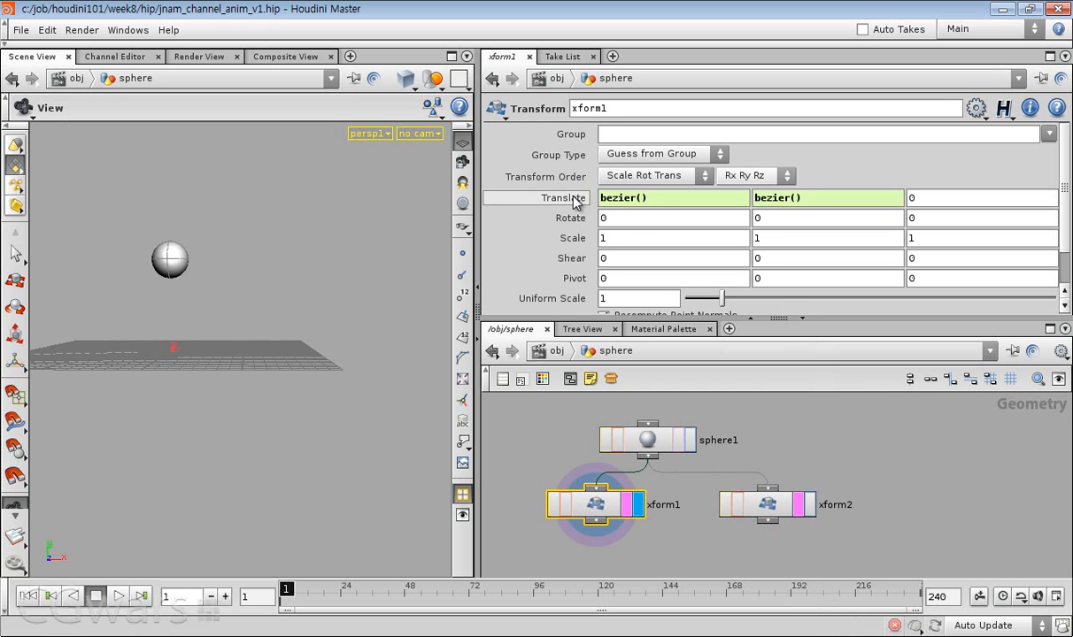
left_click(571, 196)
- Spread the two Transform nodes apart in the network and turn on xform2's display flag
left_click_drag(877, 424, 725, 569)
left_click_drag(599, 500, 574, 531)
left_click_drag(798, 509, 788, 515)
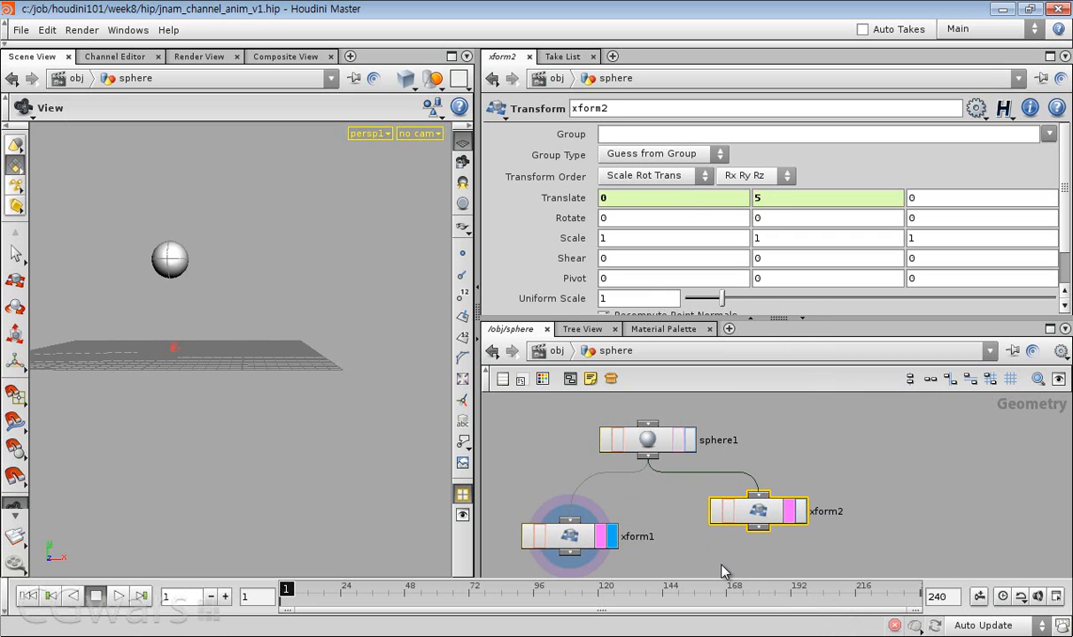
left_click(801, 513)
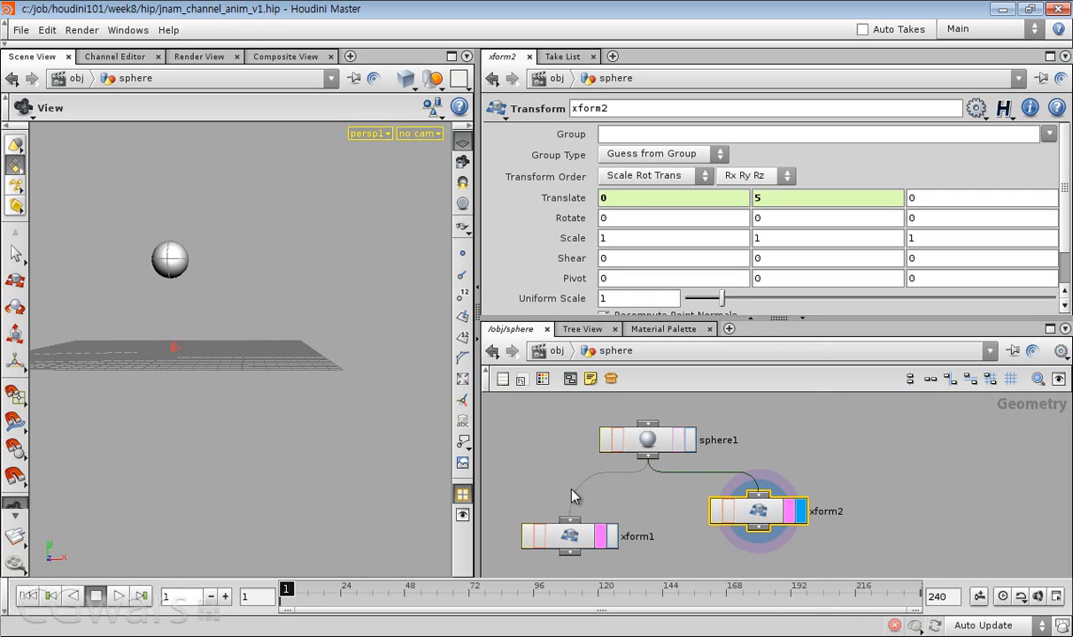
- Copy the whole Translate parameter of xform1
left_click_drag(574, 538, 573, 541)
left_click(569, 541)
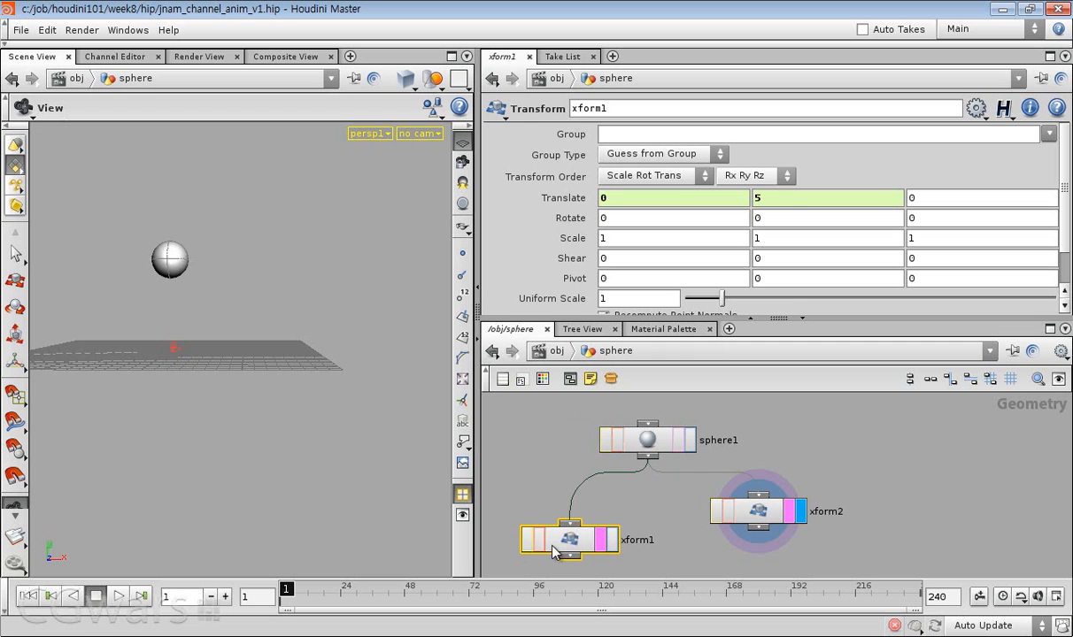
right_click(538, 197)
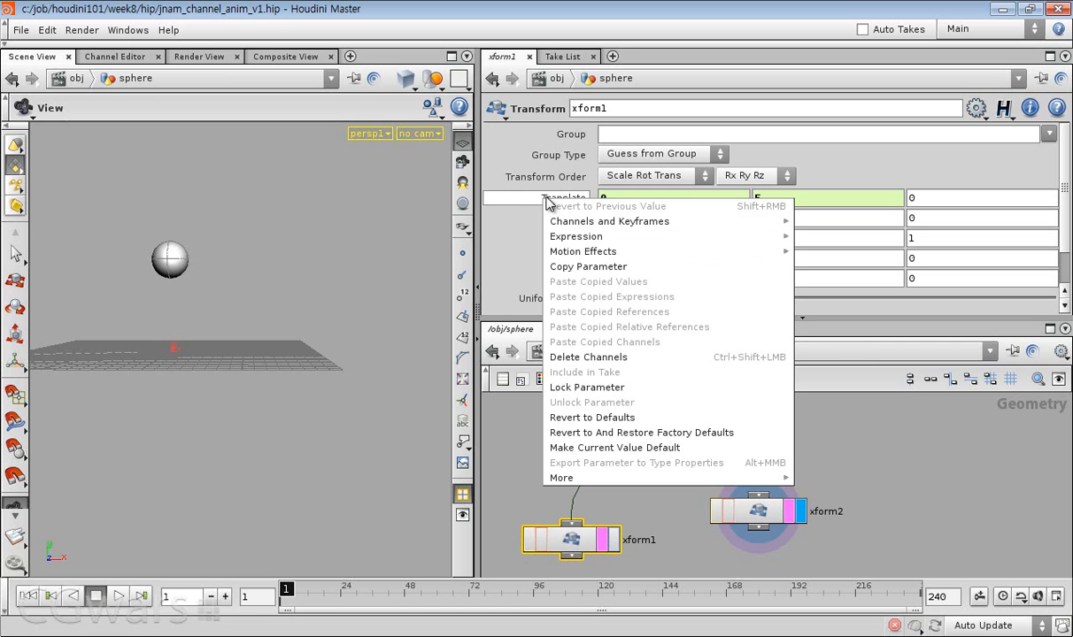
left_click(625, 267)
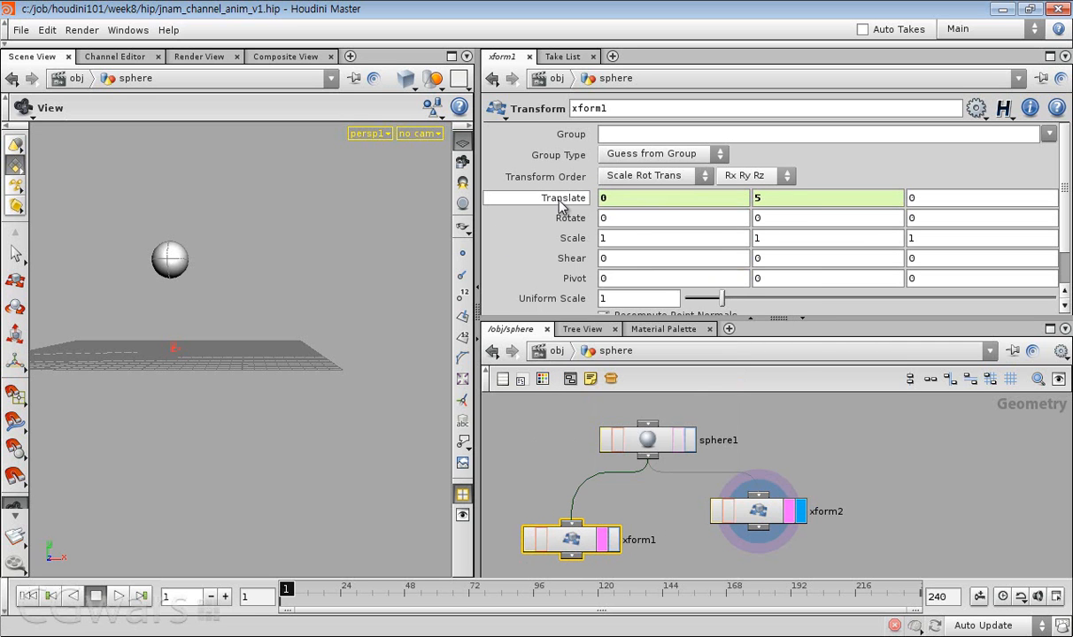
- Paste the copied Translate parameter onto xform2's Translate as relative references
left_click(758, 511)
left_click_drag(569, 531, 564, 531)
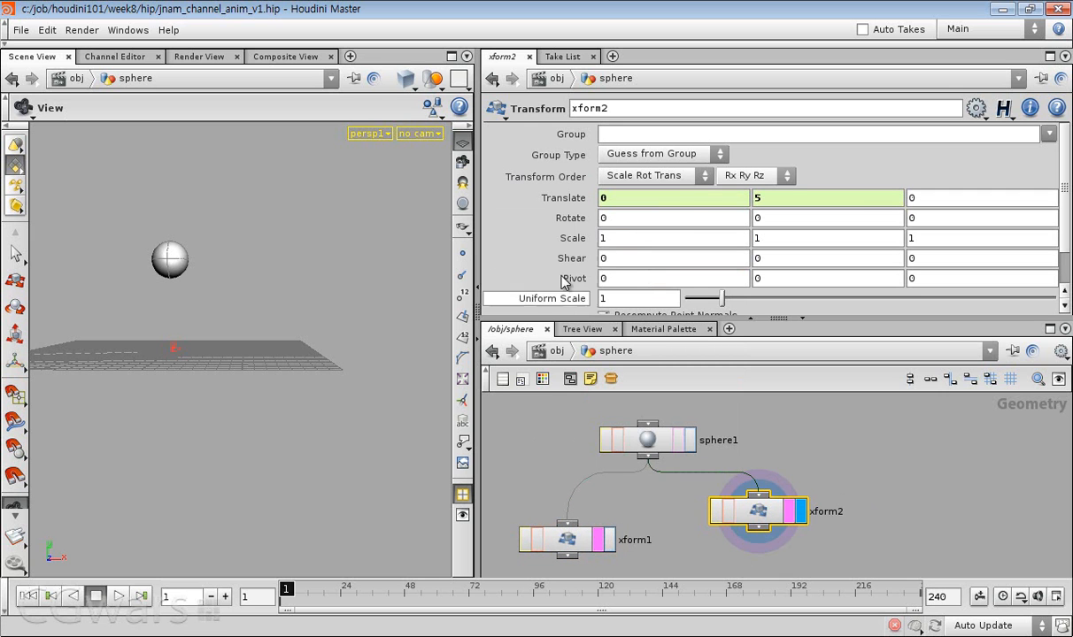
right_click(555, 198)
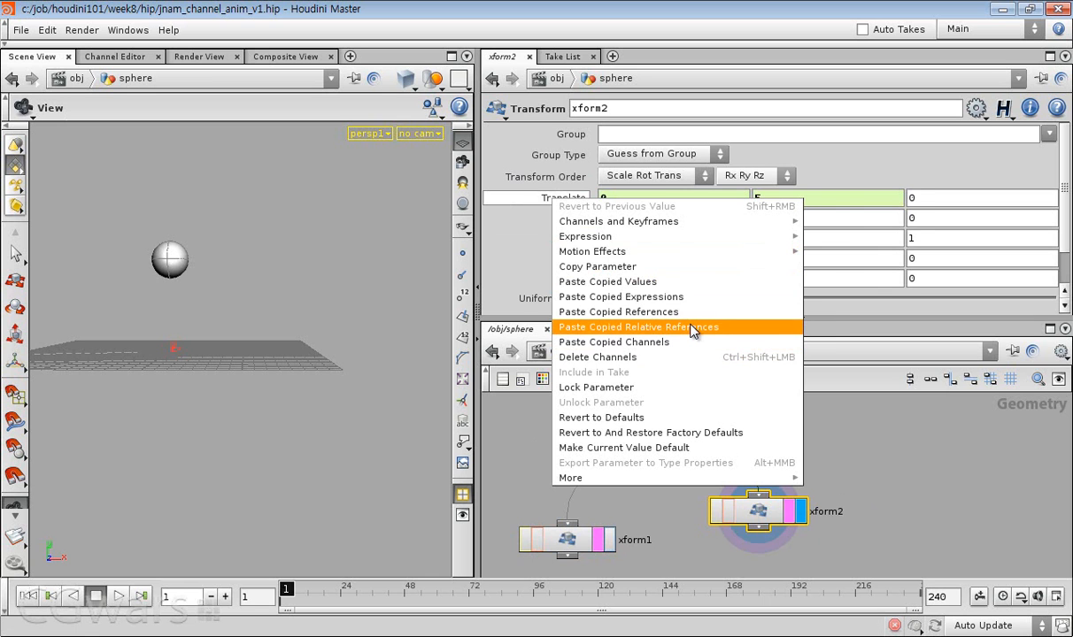
left_click(693, 327)
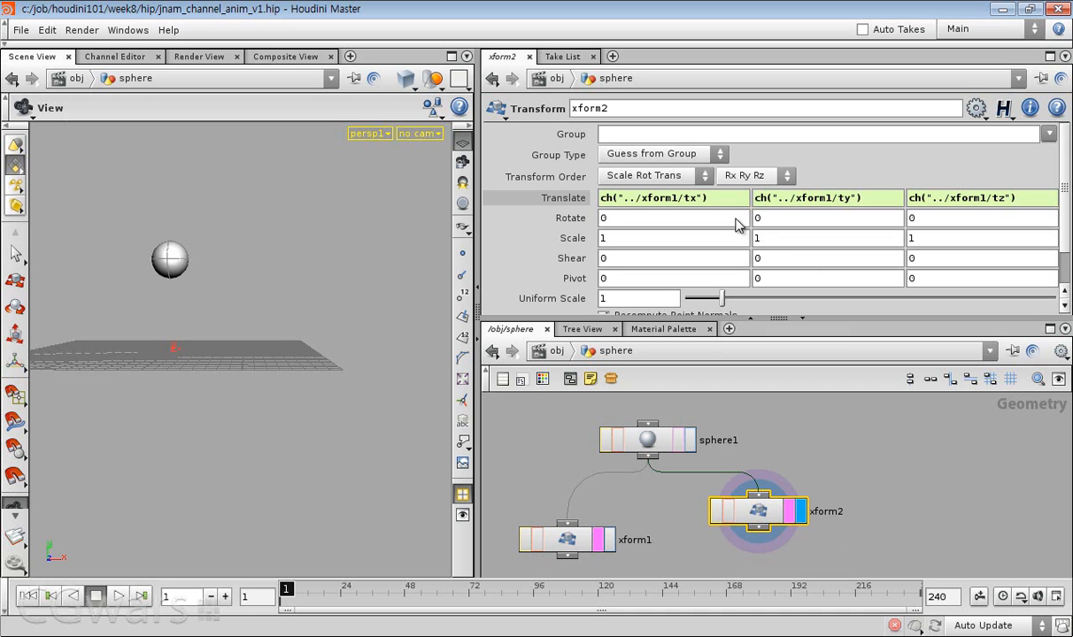
- Multiply xform2's Translate X reference by .8 so the expression reads ch("../xform1/tx")*.8
left_click(718, 200)
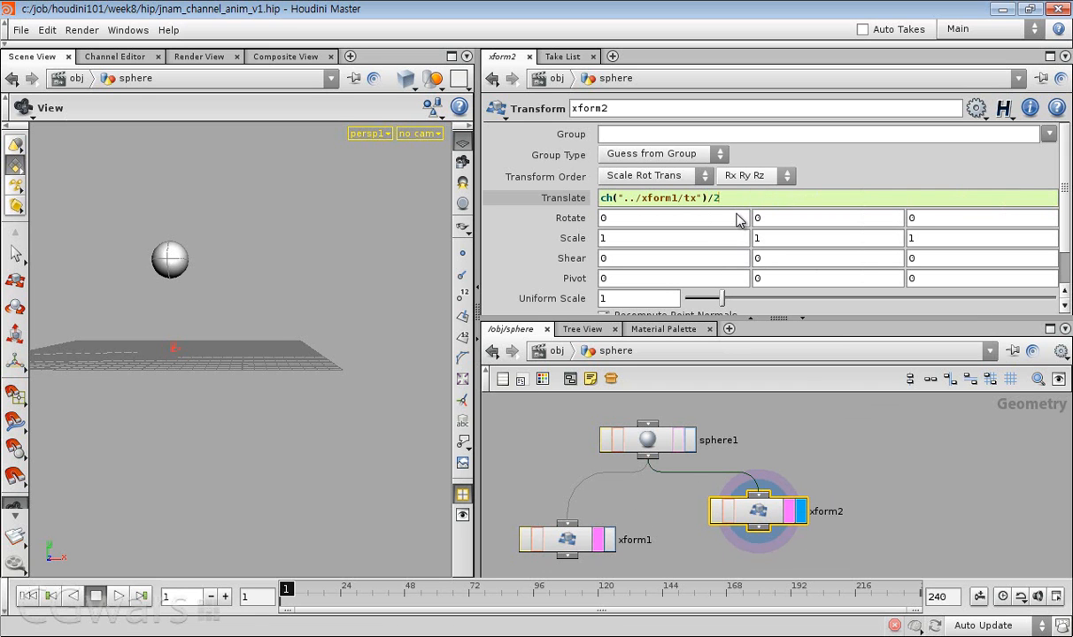
key("Return")
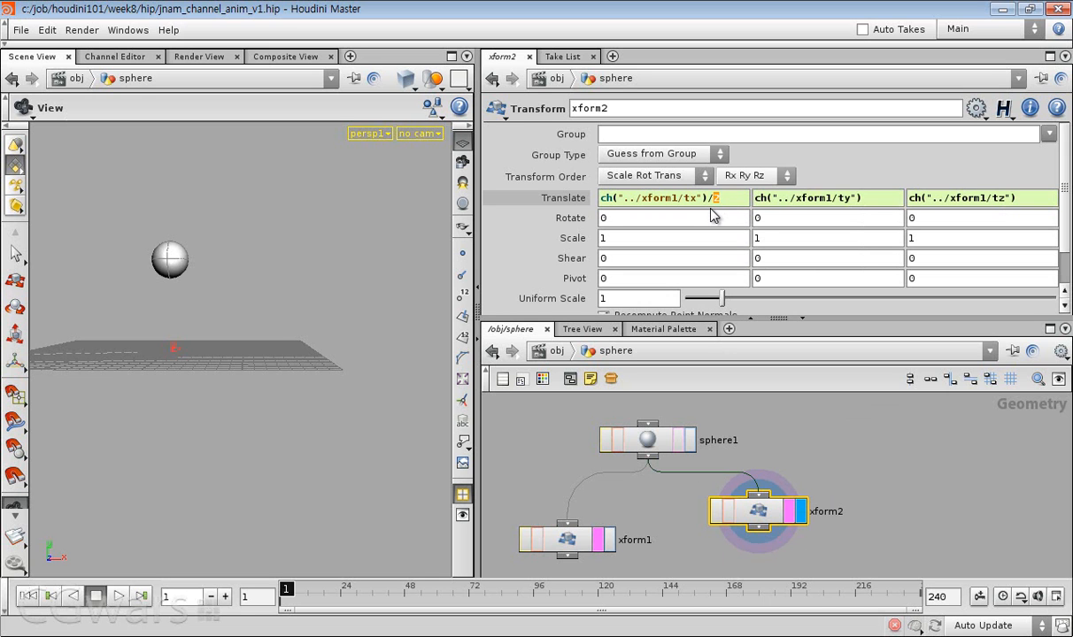
left_click_drag(702, 211, 703, 212)
type("*.8")
key("Return")
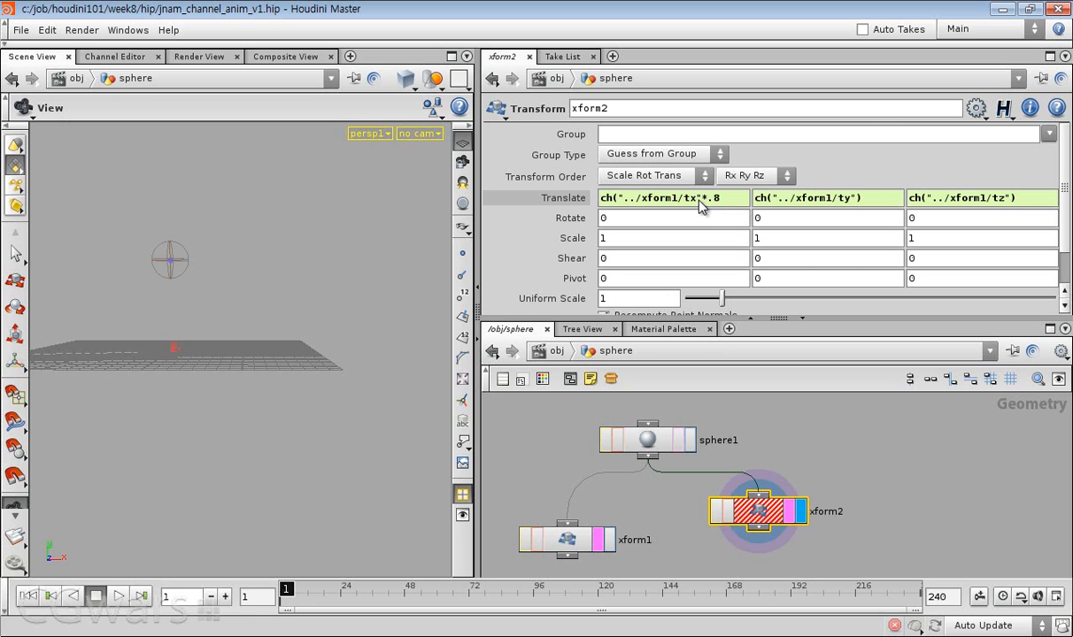
left_click_drag(700, 202, 706, 203)
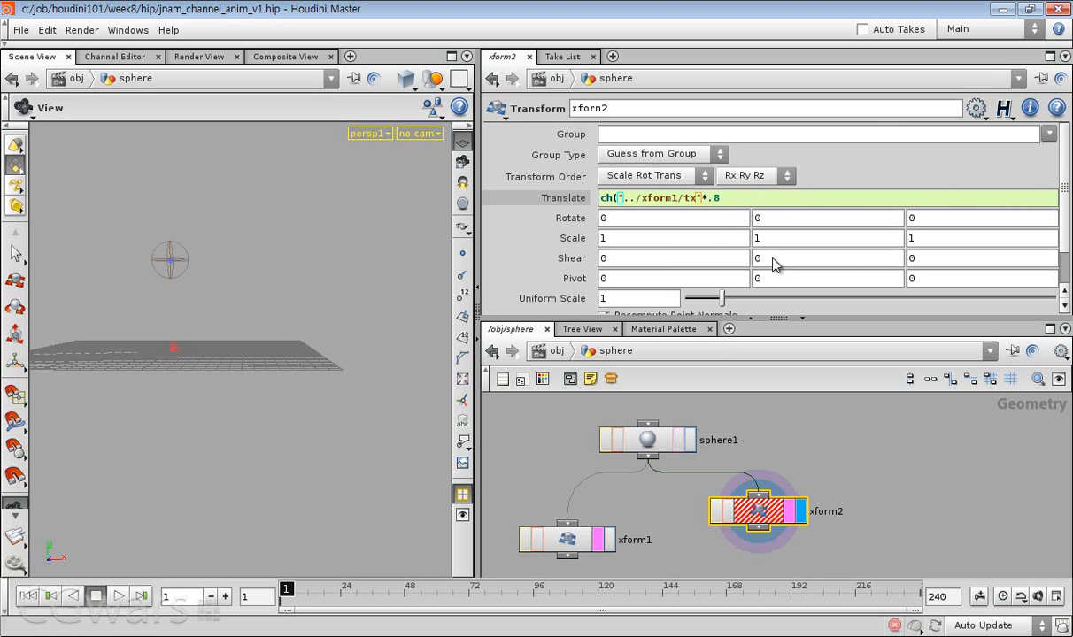
type(")")
key("Return")
- Copy the *.8 multiplier onto xform2's Translate Y reference and scrub the timeline to check the motion
mouse_move(726, 199)
left_mouse_down()
mouse_move(704, 214)
mouse_move(712, 220)
left_mouse_up()
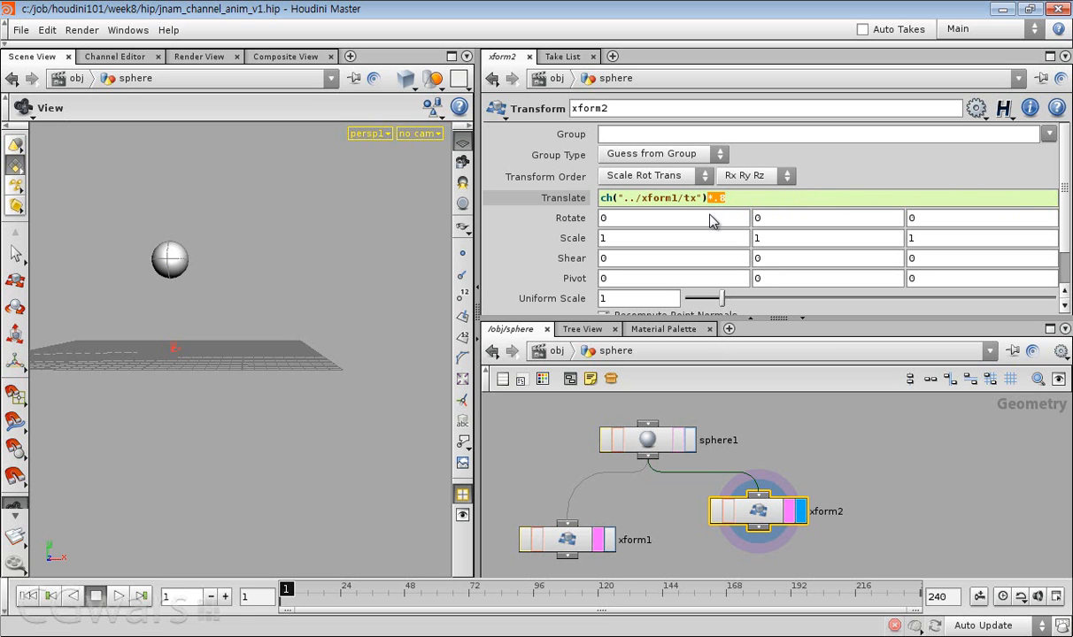
left_click(1012, 571)
left_click(887, 203)
key("ctrl+v")
left_click(916, 418)
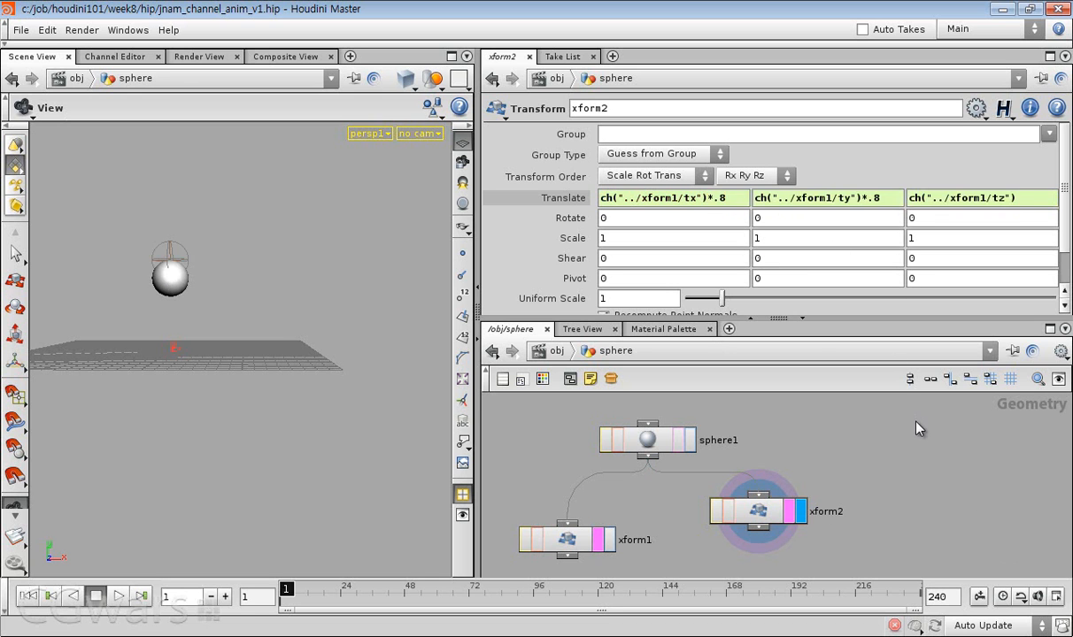
left_click_drag(286, 588, 268, 558)
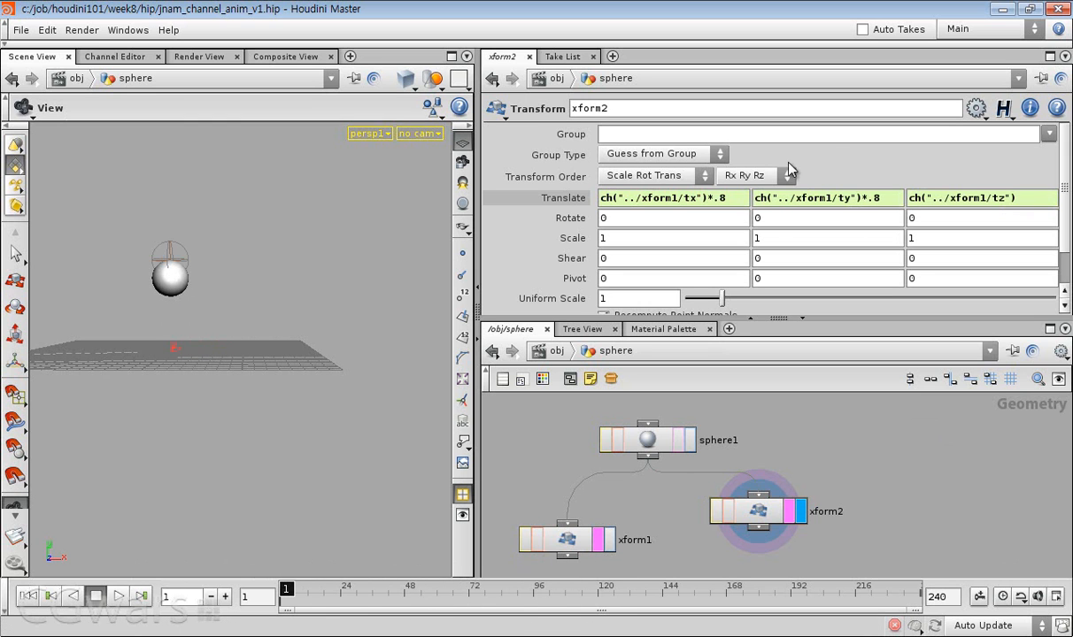
- Change the multiplier in both the Translate X and Translate Y expressions of xform2 to .5
left_click(731, 183)
left_click(709, 219)
left_click_drag(715, 204, 727, 205)
type(".5")
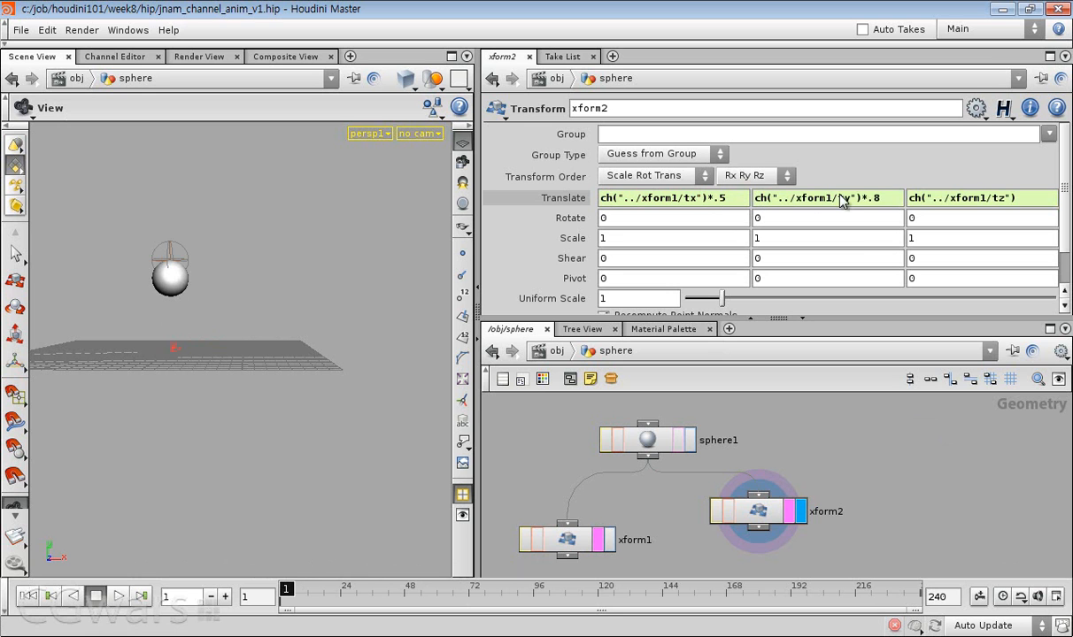
type(".5")
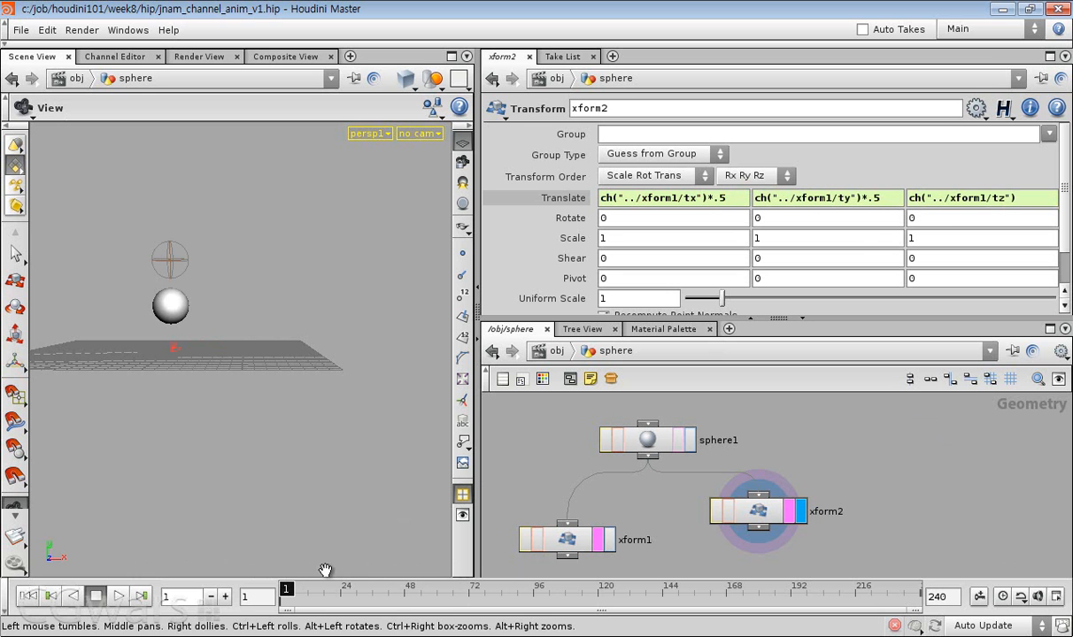
- Scrub to frame 126, turn off xform1's template flag and compare the Translate expressions and values of both Transform nodes
mouse_move(286, 589)
left_mouse_down()
mouse_move(543, 589)
mouse_move(297, 587)
mouse_move(461, 585)
mouse_move(662, 543)
left_mouse_up()
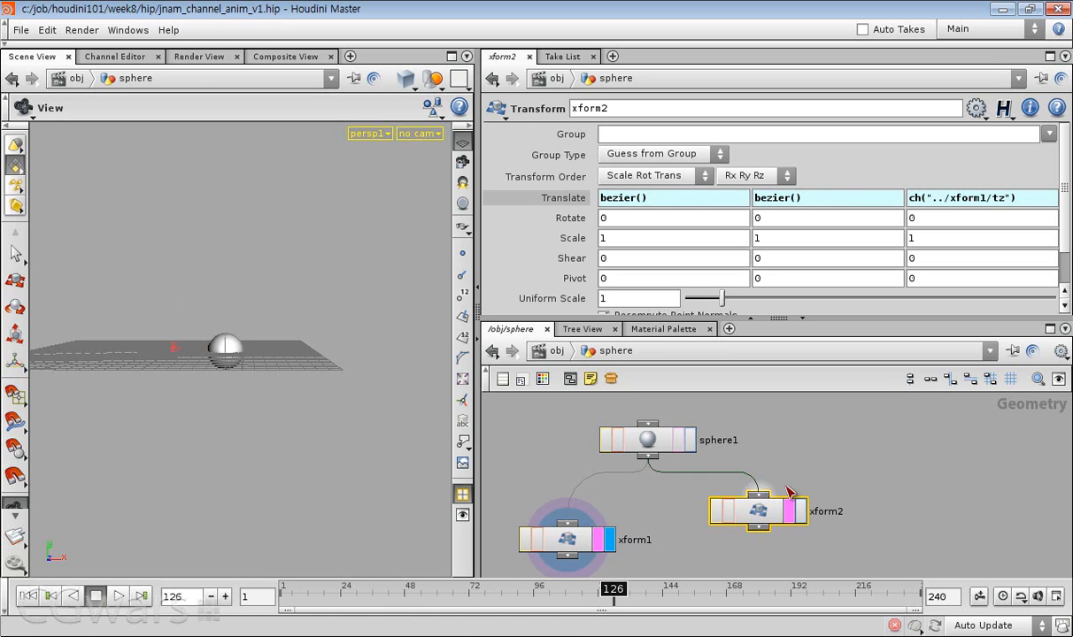
left_click(807, 510)
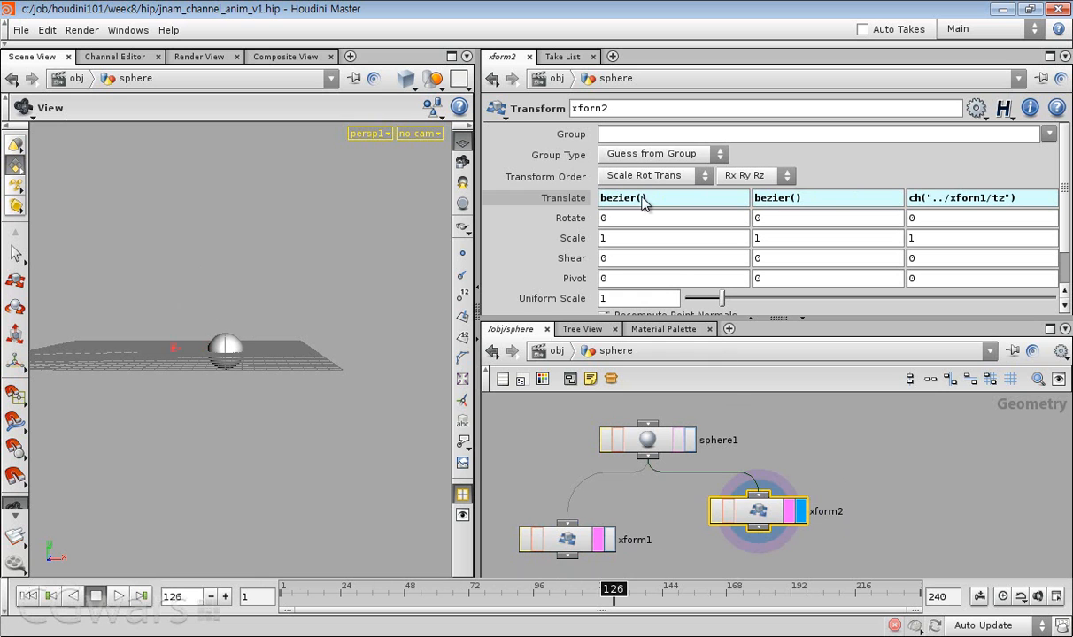
middle_click(547, 197)
left_click(600, 539)
left_click(790, 510)
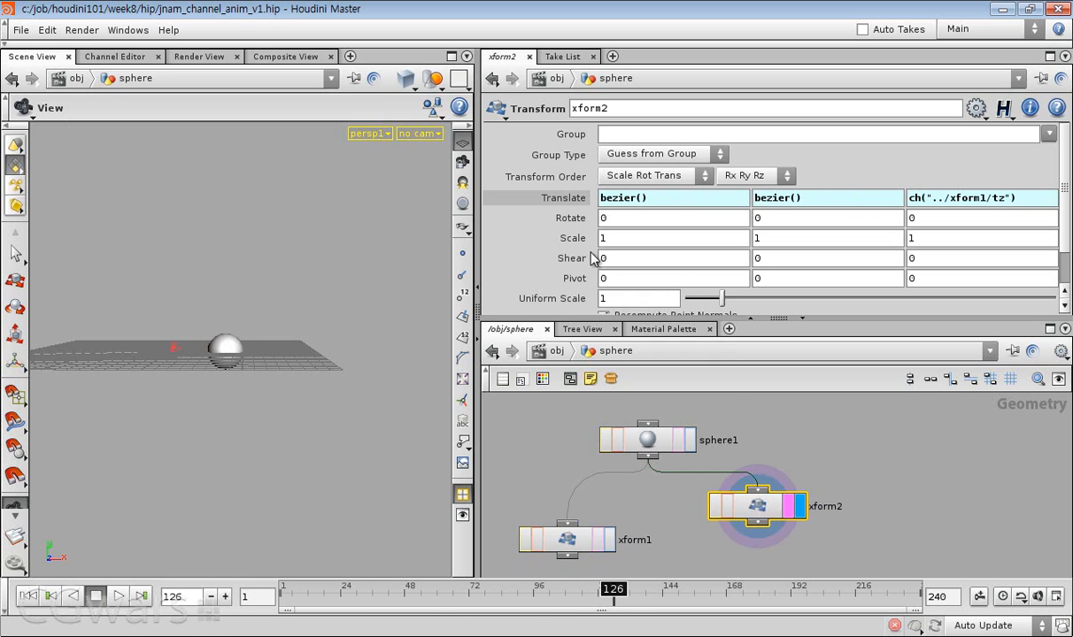
middle_click(554, 199)
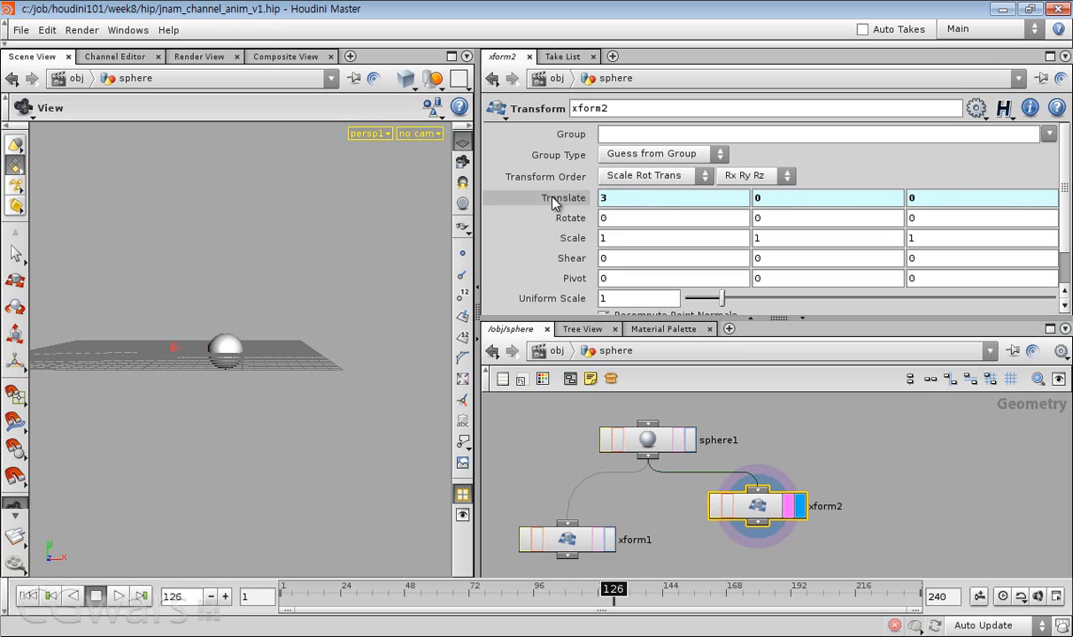
left_click(610, 539)
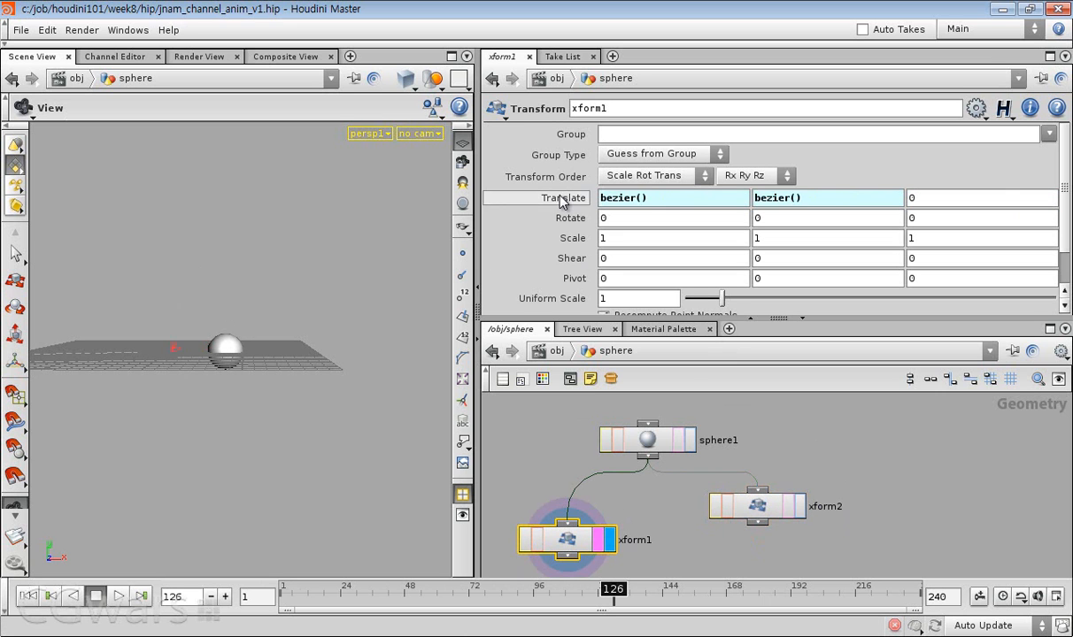
left_click(757, 506)
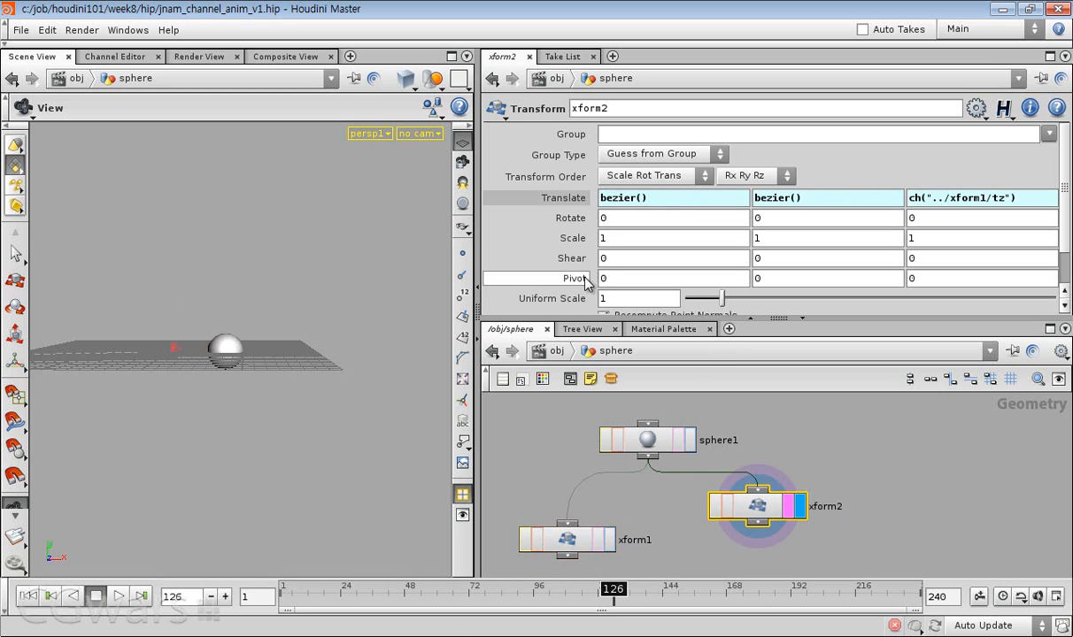
middle_click(564, 199)
- Scrub the timeline to examine how xform2's referenced motion plays and return to frame 1
left_click_drag(382, 604, 104, 606)
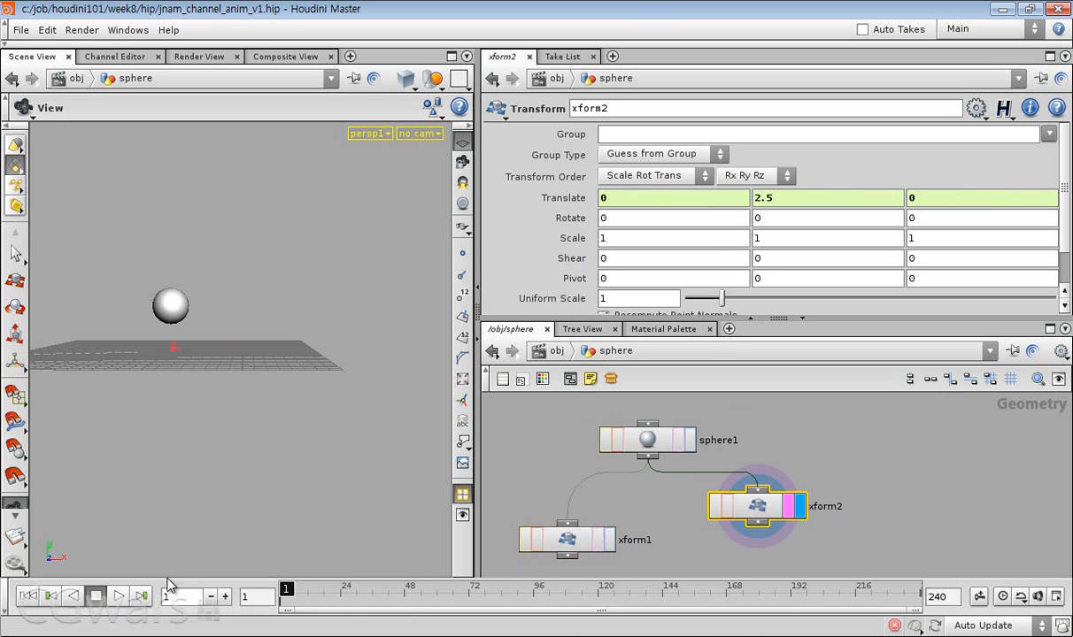
left_click(518, 197)
mouse_move(390, 591)
left_mouse_down()
mouse_move(309, 587)
mouse_move(523, 591)
left_mouse_up()
left_click_drag(534, 605, 285, 607)
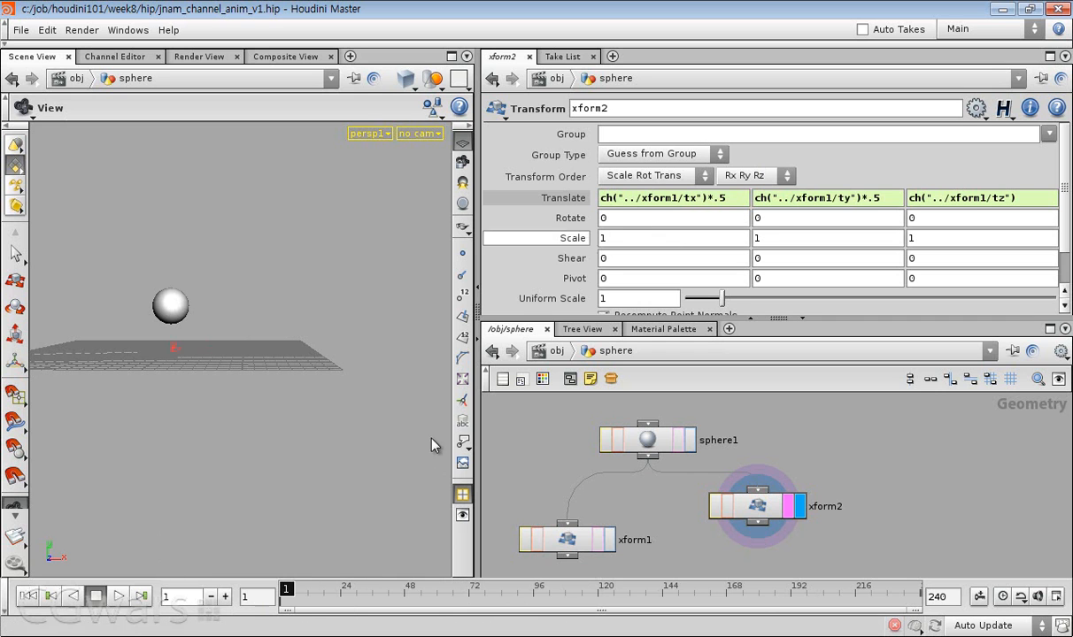
left_click_drag(345, 590, 803, 549)
left_click_drag(801, 590, 286, 591)
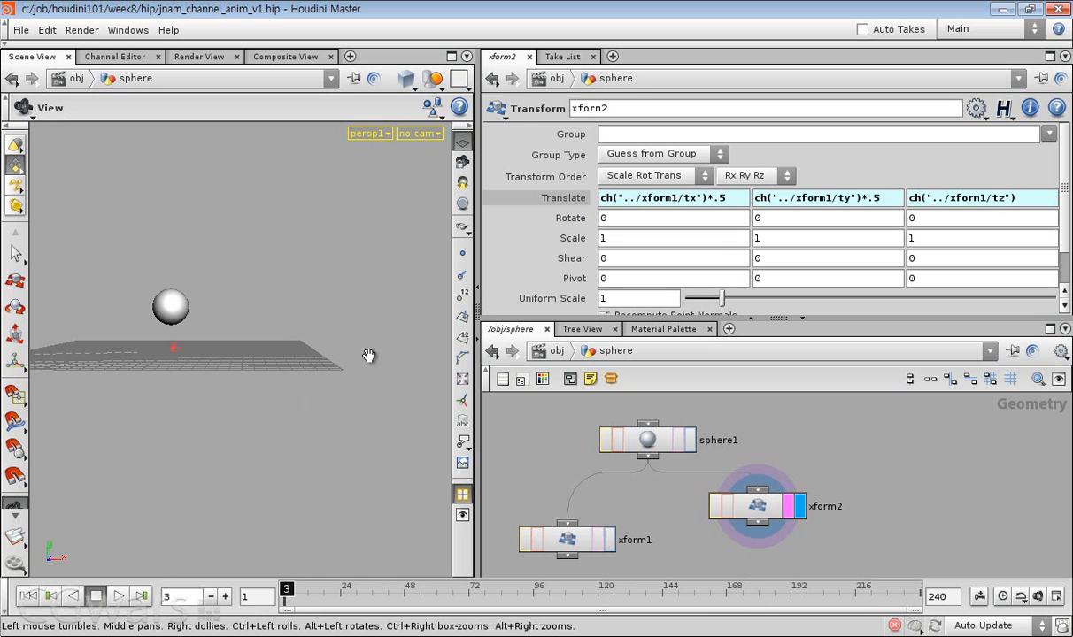
left_click(30, 595)
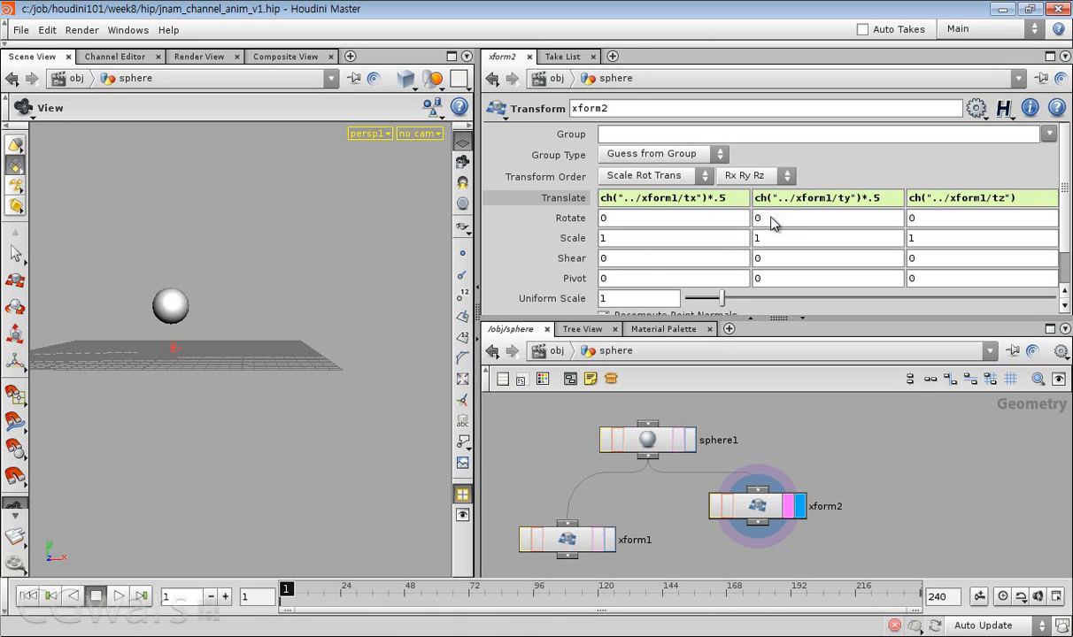
- Switch the display flag between xform1 and xform2 and scrub to compare their results
left_click(609, 540)
left_click(571, 540)
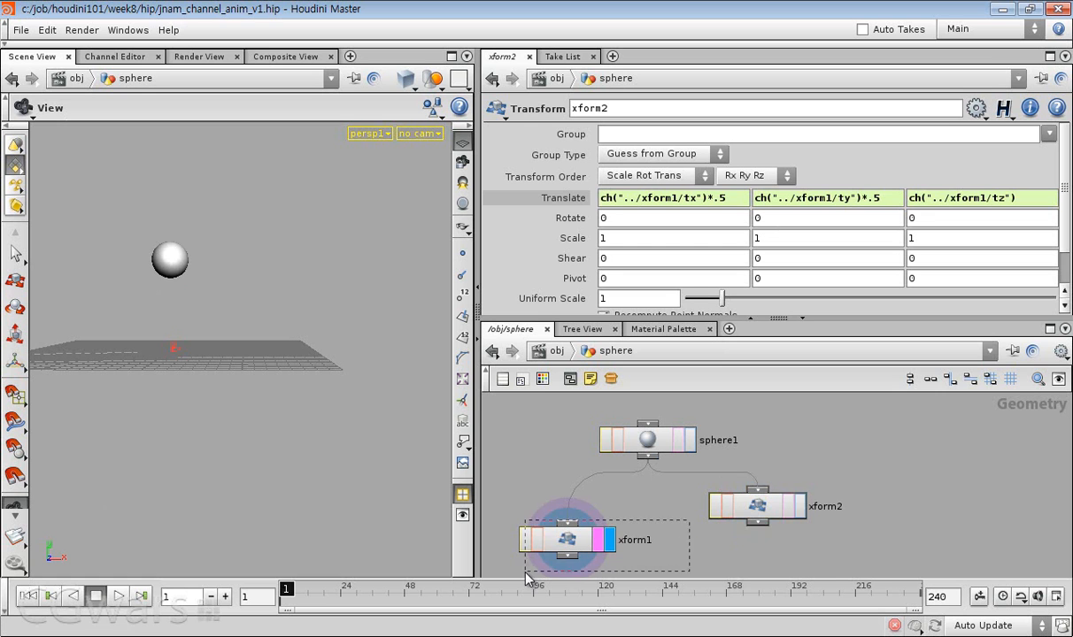
left_click(757, 507)
left_click(800, 506)
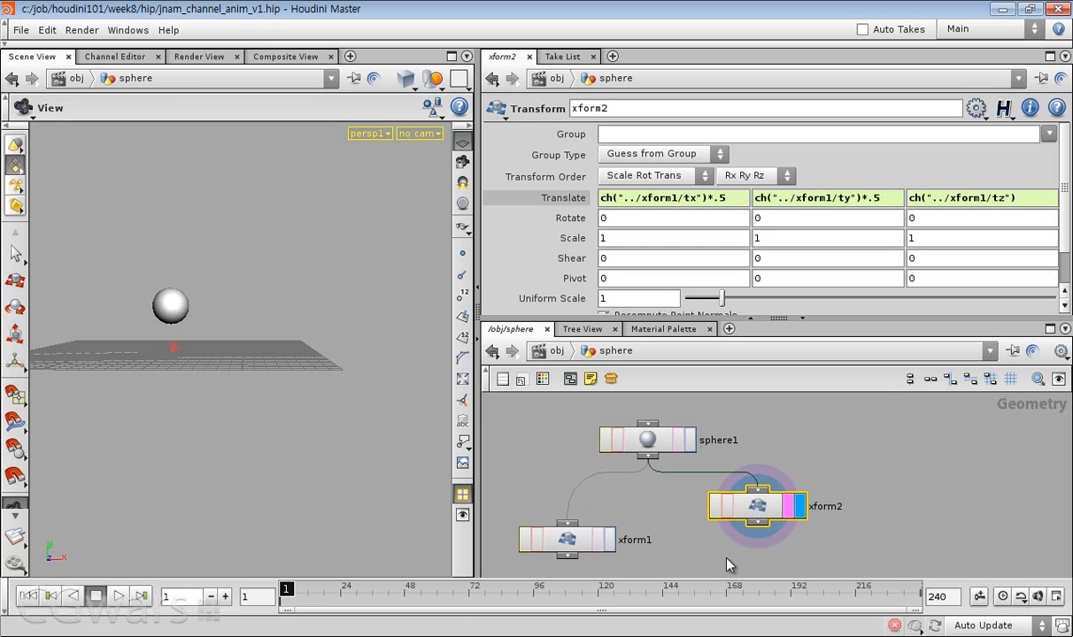
left_click_drag(287, 589, 622, 588)
- Turn on xform1's template flag and scrub the timeline to compare both spheres' motion together
left_click(600, 544)
left_click_drag(354, 600, 575, 602)
left_click_drag(235, 416, 238, 463)
mouse_move(291, 588)
left_mouse_down()
mouse_move(655, 595)
mouse_move(164, 588)
mouse_move(574, 591)
mouse_move(302, 591)
left_mouse_up()
left_click_drag(283, 537, 16, 587)
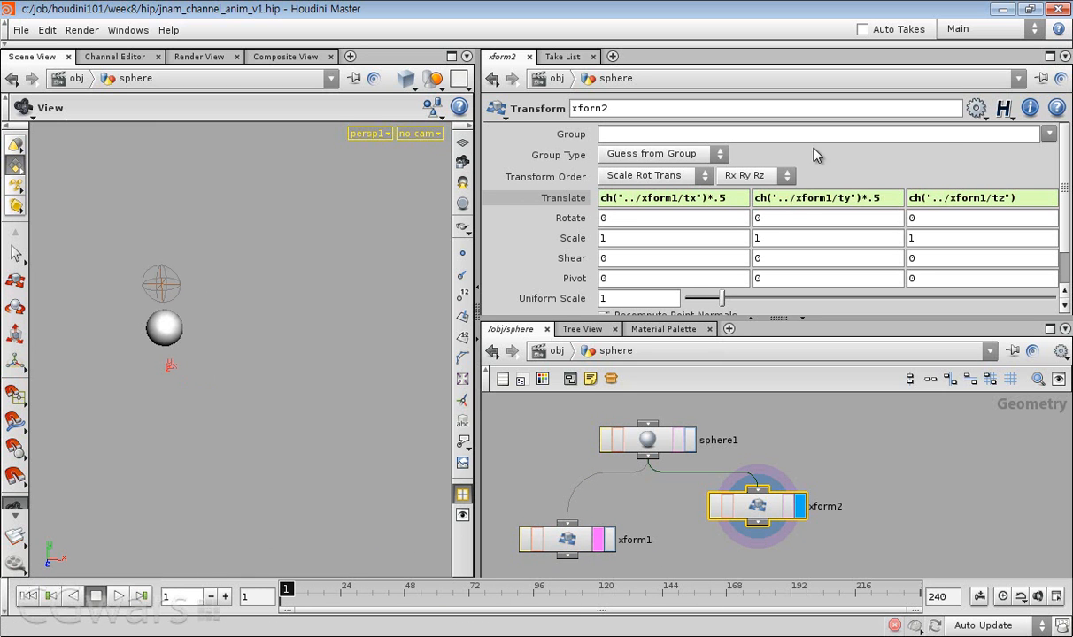
- Enlarge the parameter and network panes and move the display flag to xform1
left_click_drag(478, 419, 406, 416)
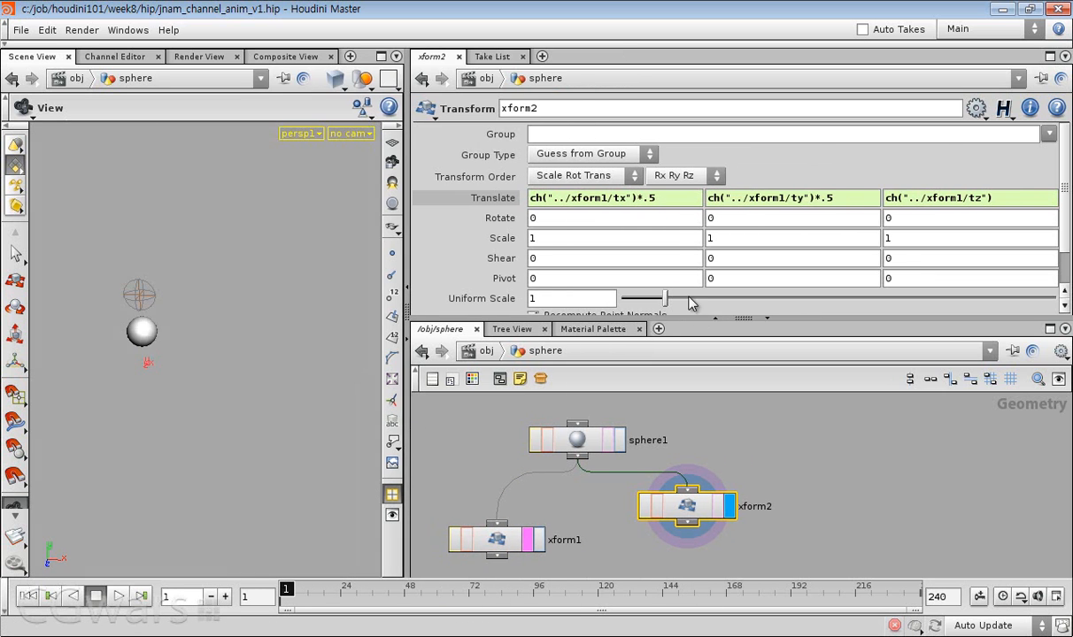
left_click_drag(700, 321, 701, 294)
left_click(748, 433)
middle_click_drag(749, 428, 807, 404)
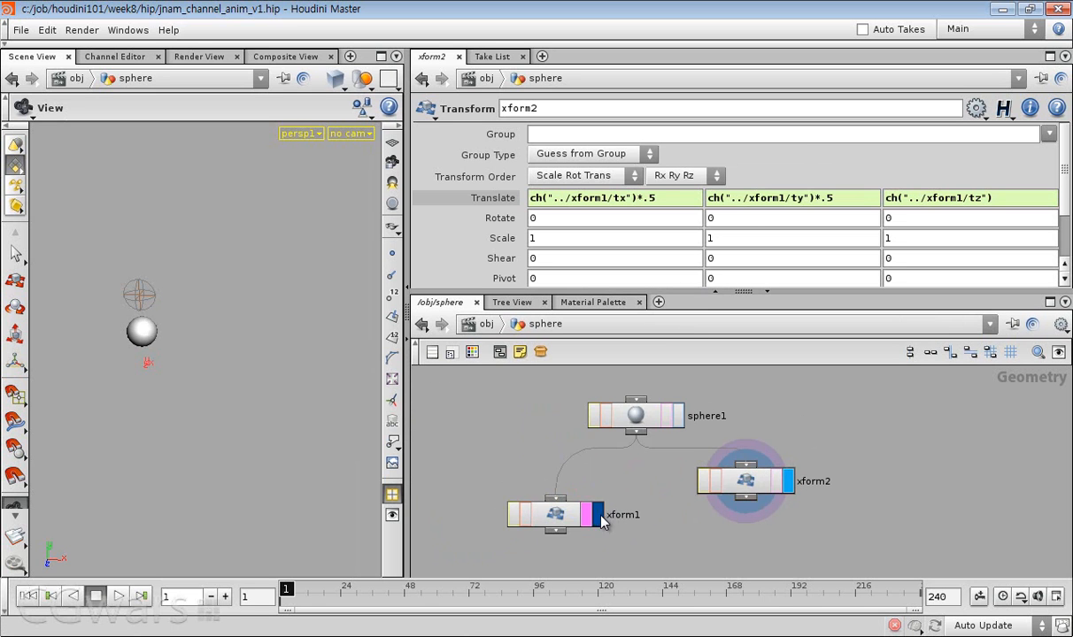
left_click(601, 517)
left_click_drag(843, 414, 761, 502)
middle_click_drag(677, 499, 650, 419)
scroll(734, 474, "up", 2)
scroll(737, 471, "down", 4)
scroll(660, 443, "up", 2)
left_click(665, 462)
key("Tab")
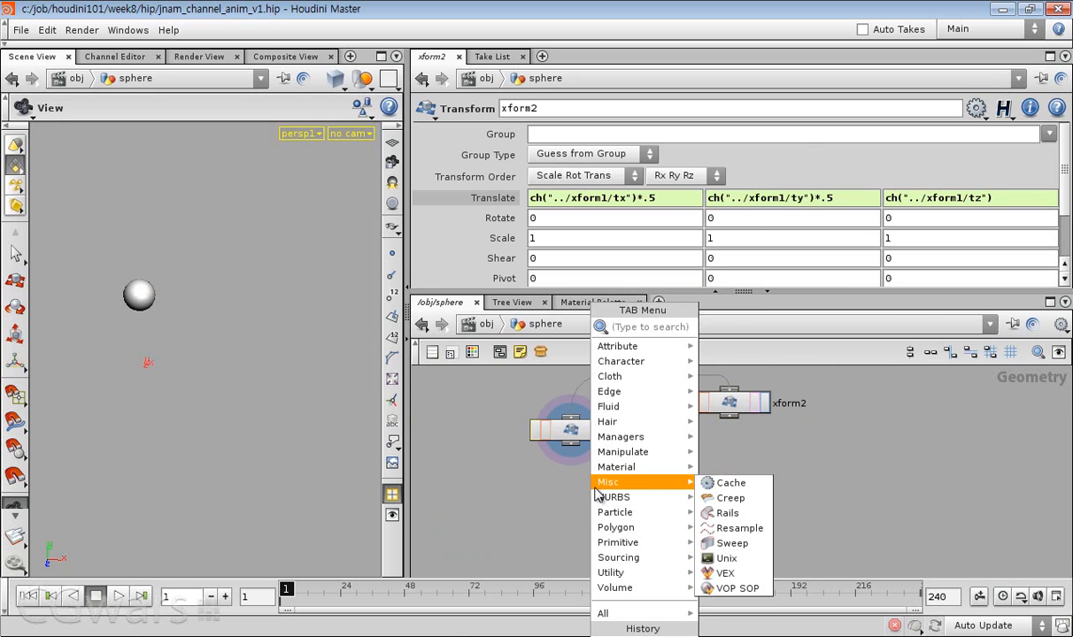
left_click(551, 434)
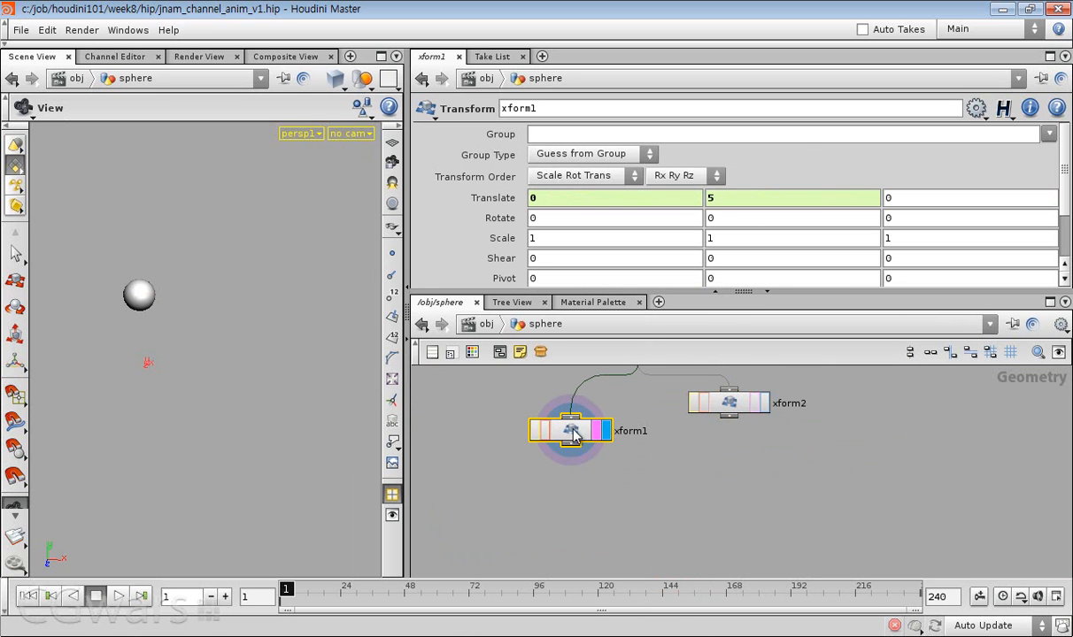
left_click_drag(556, 429, 550, 457)
scroll(620, 440, "up", 2)
middle_click_drag(642, 434, 674, 456)
scroll(673, 448, "down", 4)
left_click_drag(672, 439, 516, 518)
left_click(515, 518)
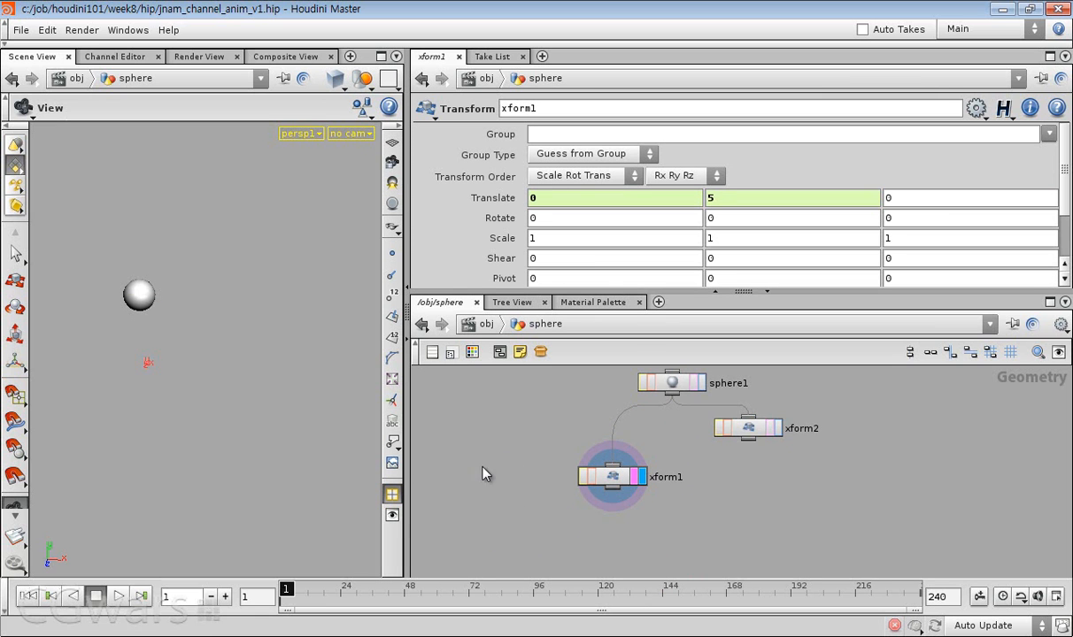
- Delete sphere1, xform1 and xform2 from the sphere object's network
scroll(531, 501, "down", 3)
left_click_drag(539, 515, 832, 425)
key("Delete")
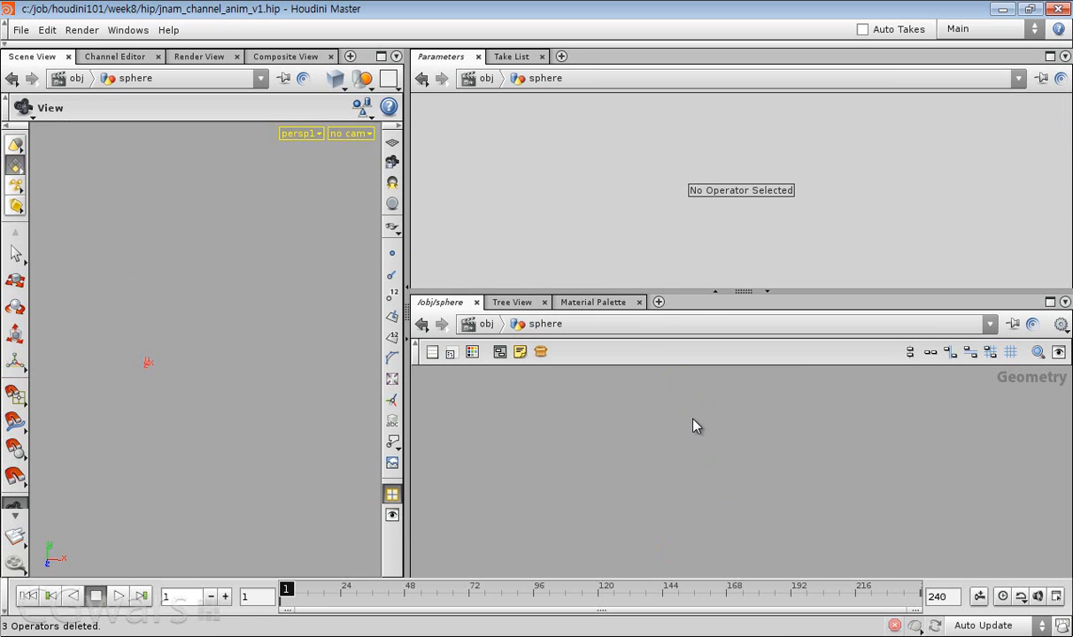
- Add a Line node to the empty geometry network and home the viewport on it
key("Tab")
type("line")
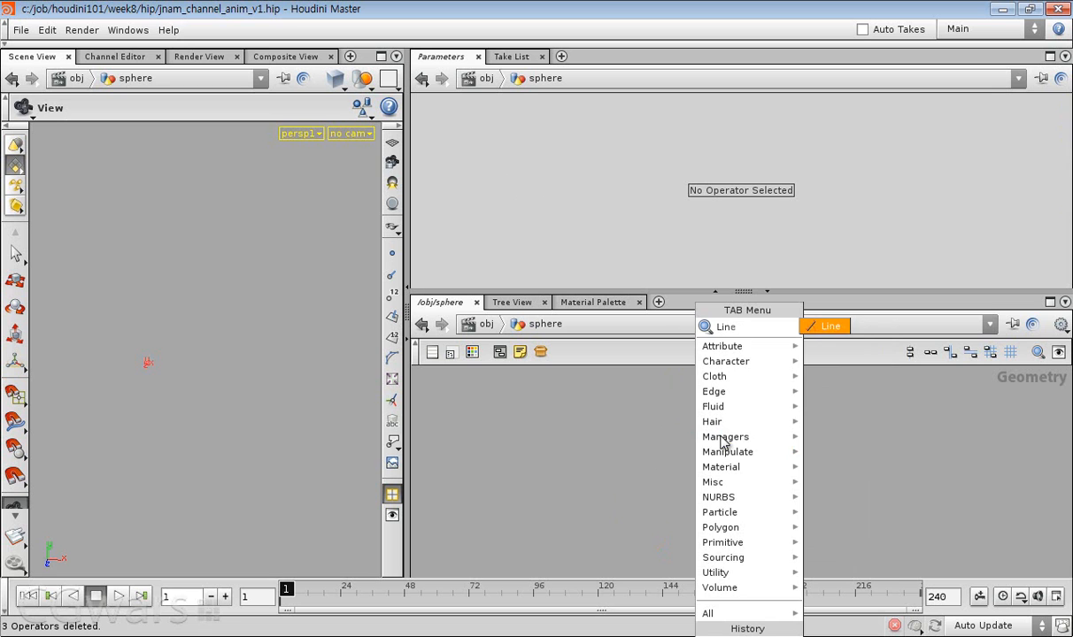
left_click(818, 324)
left_click(631, 505)
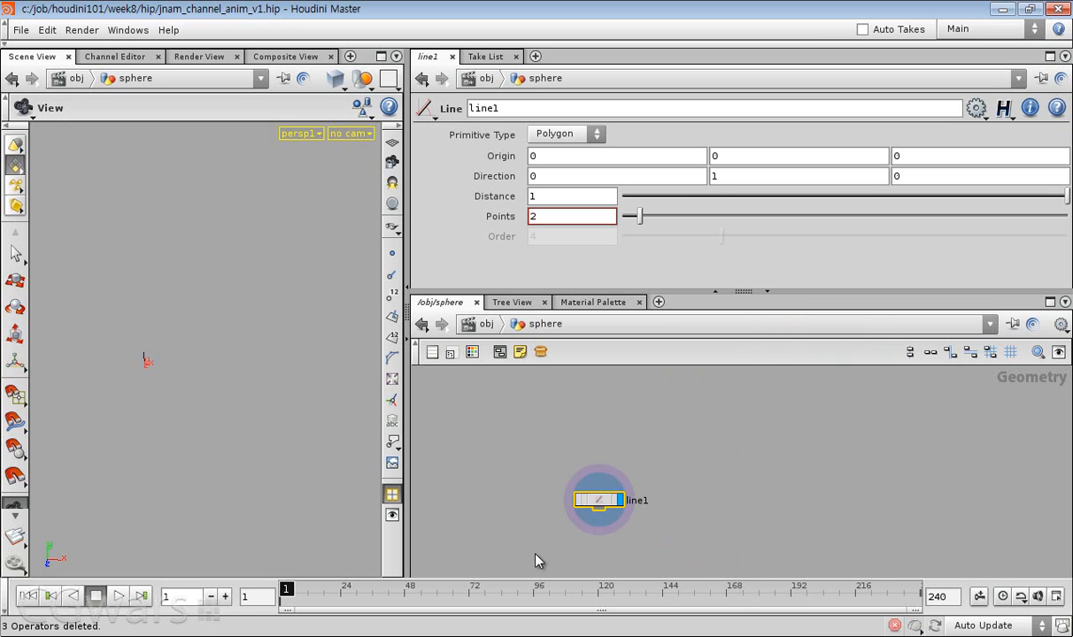
left_click(523, 442)
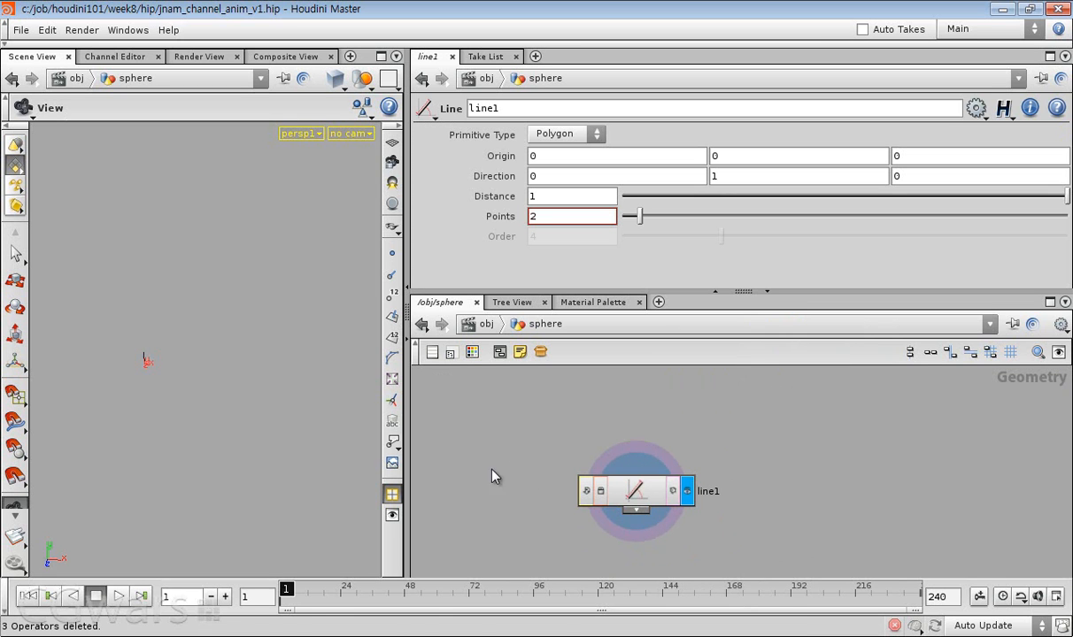
key("space+h")
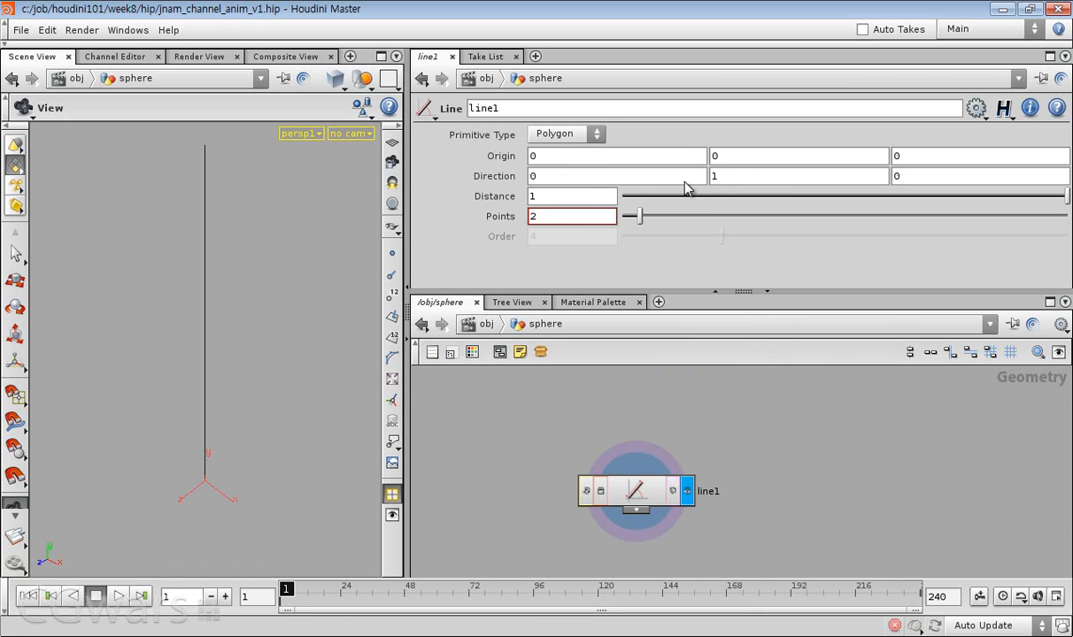
- Set the line's Direction to 1, 0, 0
left_click_drag(566, 178, 479, 180)
type("1")
key("Return")
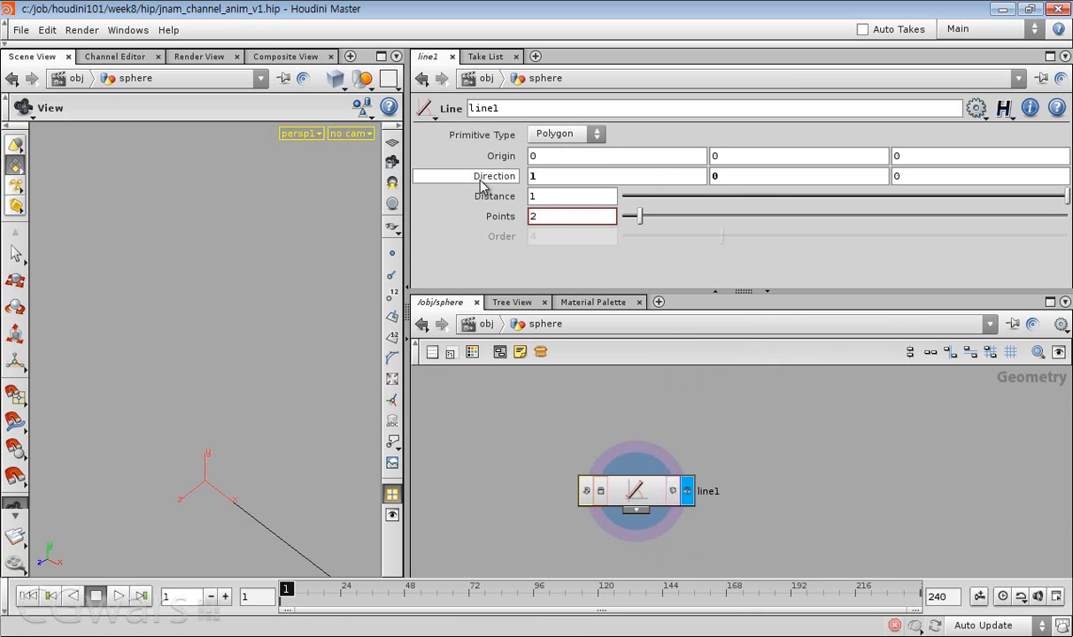
- Turn on point display in the viewport and raise the line's Points to 12
left_click_drag(259, 447, 341, 478)
left_click(393, 253)
left_click_drag(635, 219, 732, 217)
left_click_drag(412, 465, 192, 429)
left_click_drag(835, 447, 650, 536)
scroll(673, 520, "down", 2)
middle_click_drag(684, 515, 638, 449)
left_click(624, 458)
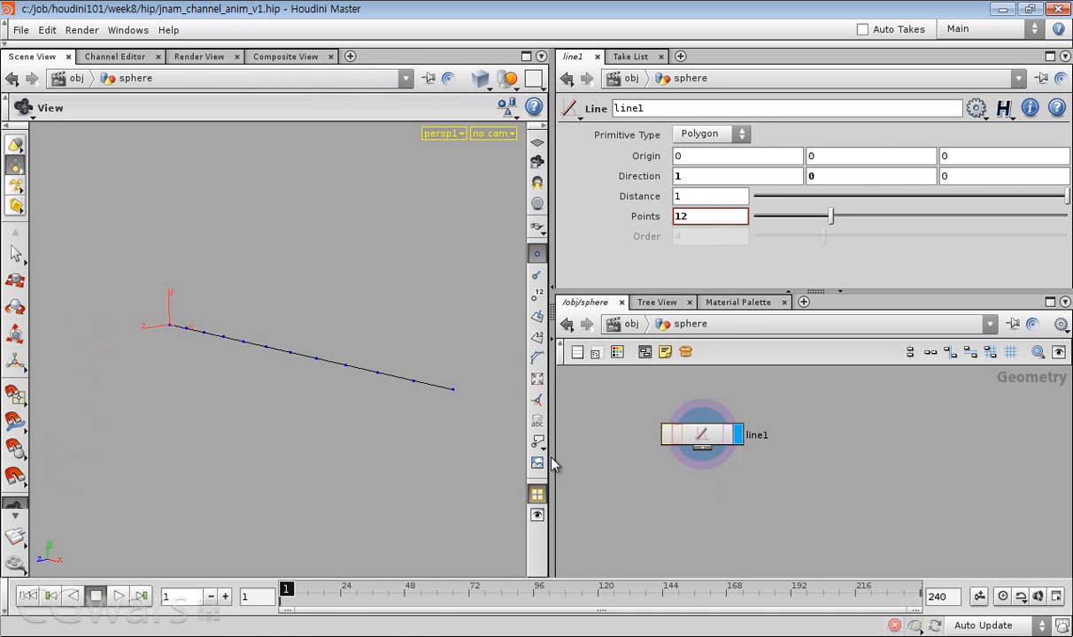
- Add a Point node below line1, with the line feeding its first input
left_click_drag(416, 439, 407, 447)
left_click_drag(914, 466, 639, 387)
key("Tab")
type("Point")
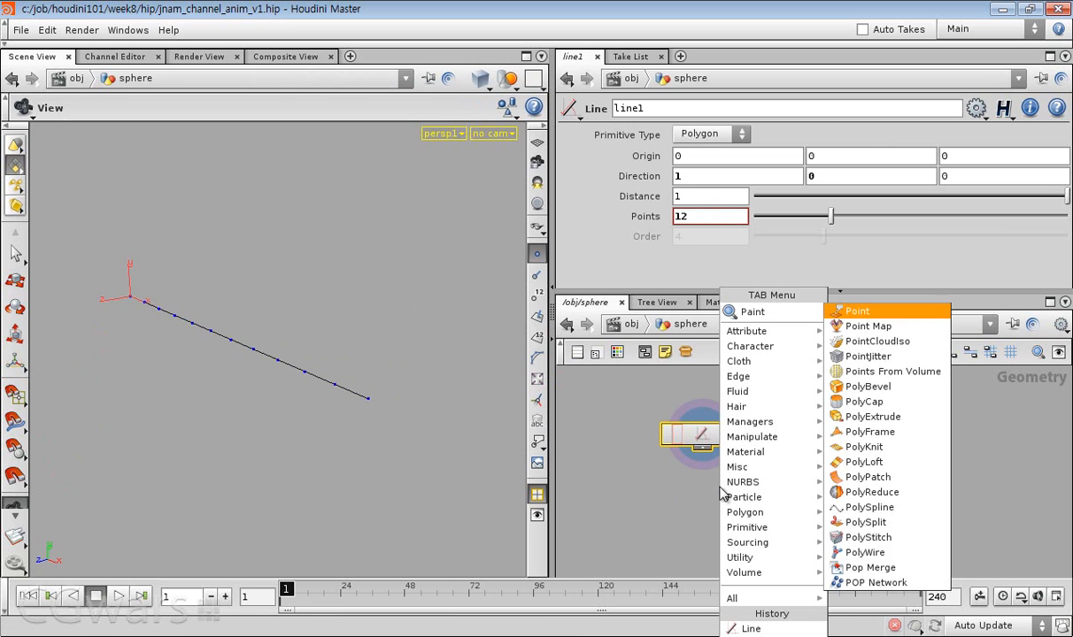
key("Return")
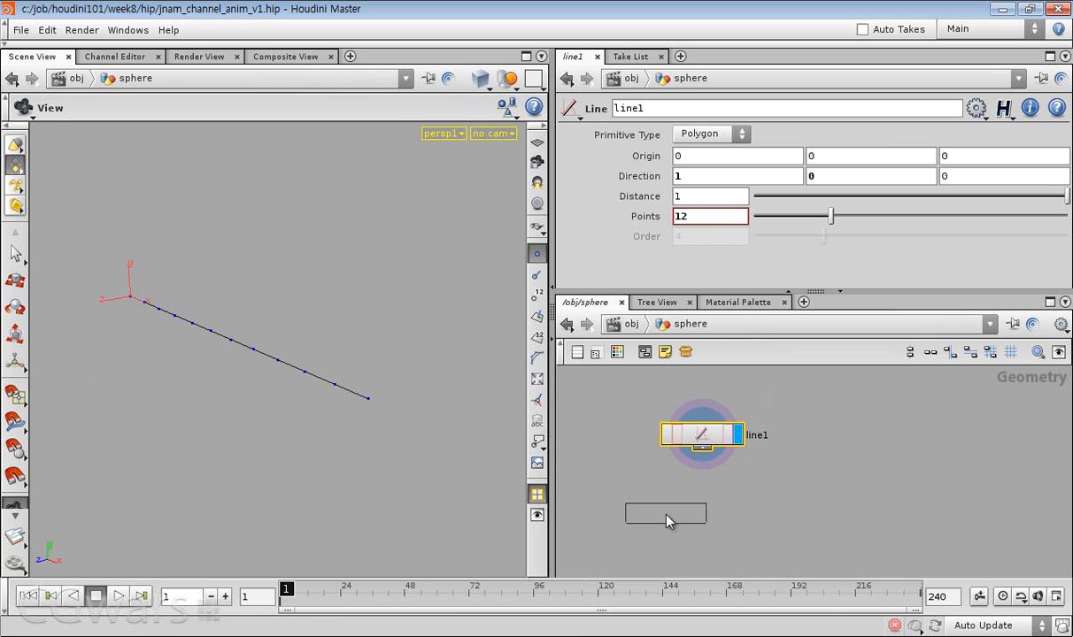
left_click(656, 515)
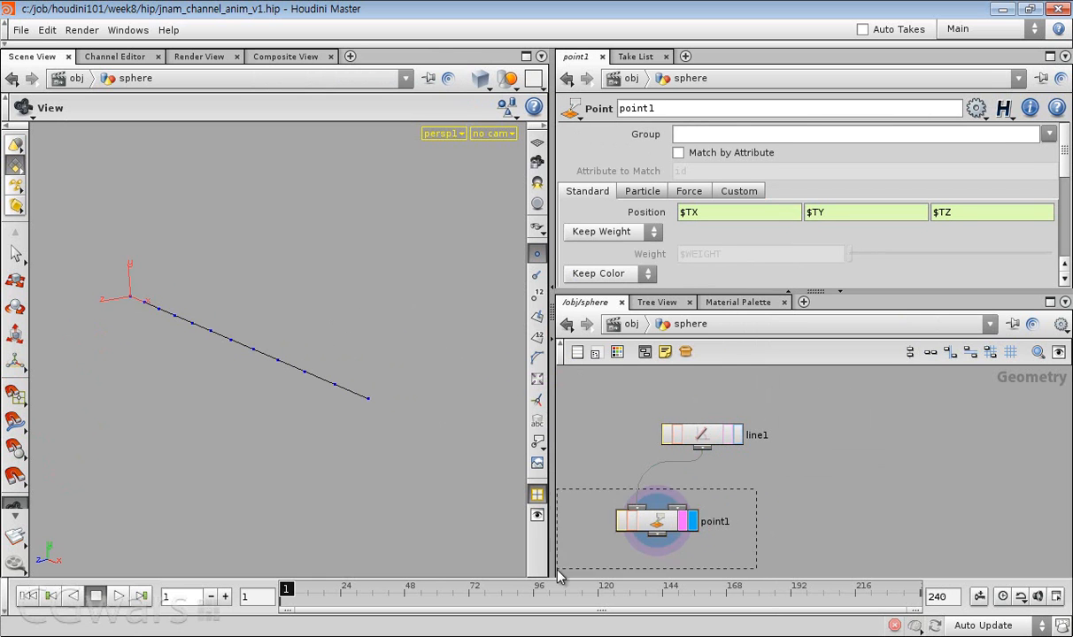
left_click_drag(661, 292, 662, 334)
scroll(773, 476, "up", 2)
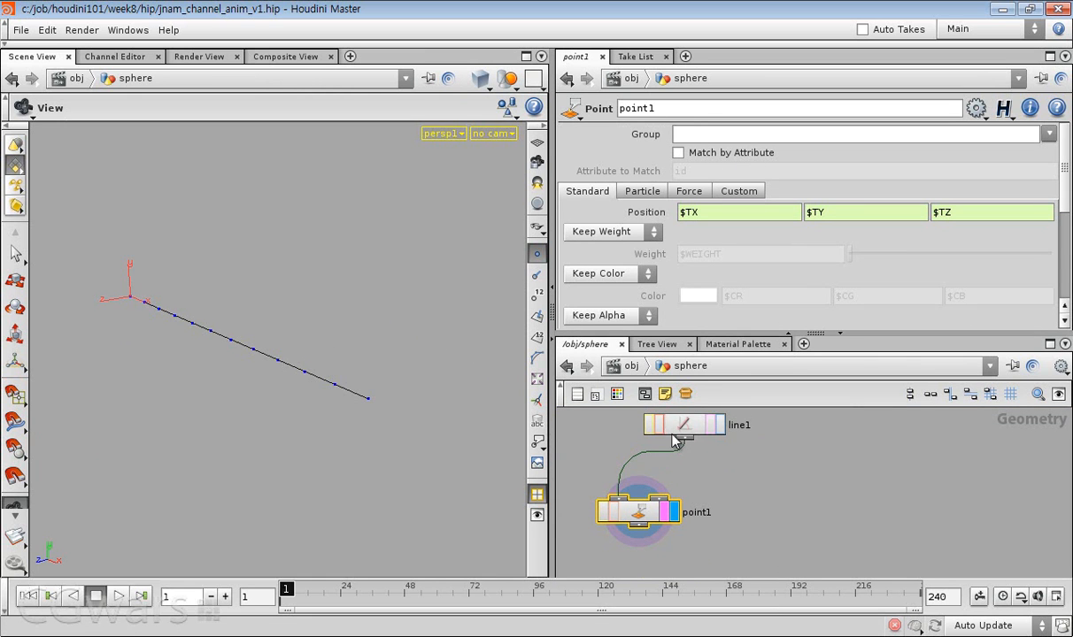
middle_click_drag(642, 503, 643, 518)
middle_click(644, 523)
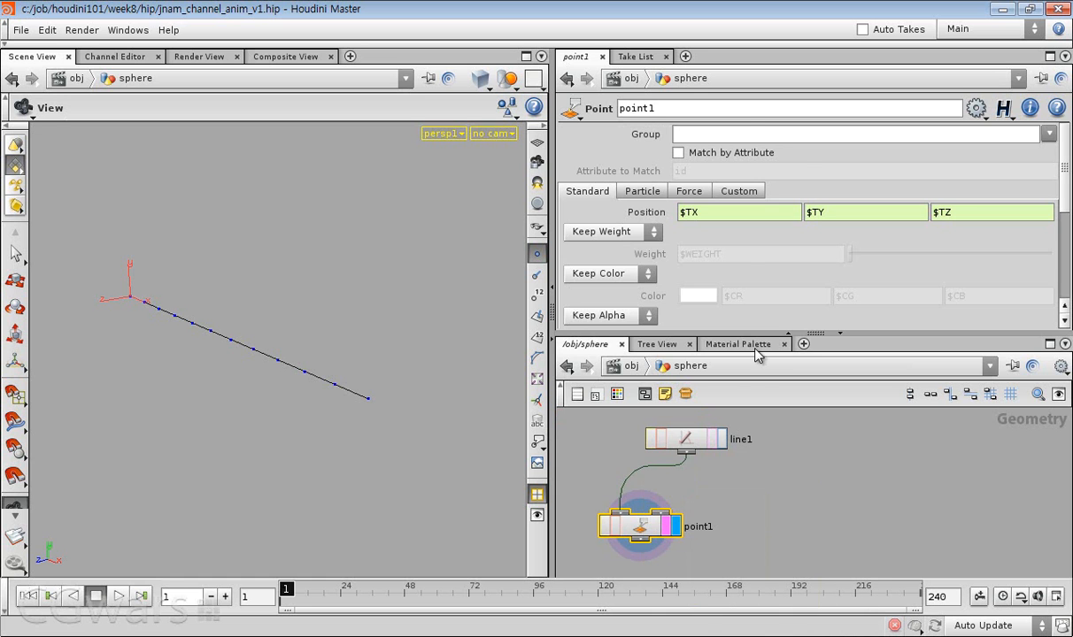
- Set line1's Points to 10
left_click(719, 443)
left_click(697, 221)
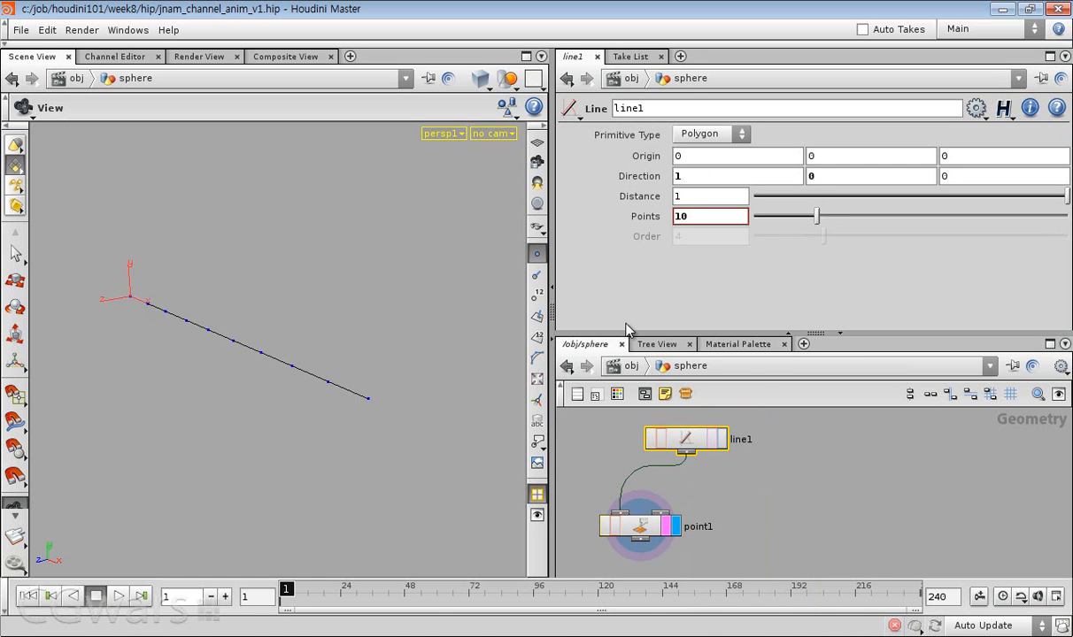
key("Return")
left_click_drag(199, 510, 354, 498)
right_click_drag(354, 498, 316, 513)
scroll(655, 544, "down", 2)
middle_click_drag(697, 525, 693, 500)
scroll(693, 499, "up", 1)
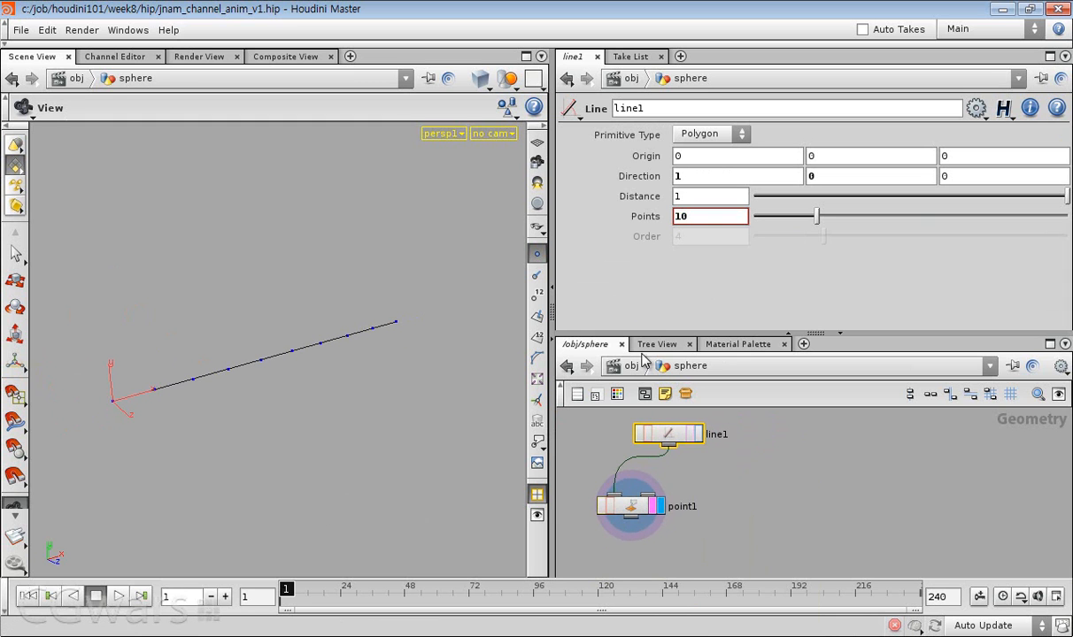
left_click_drag(639, 333, 641, 283)
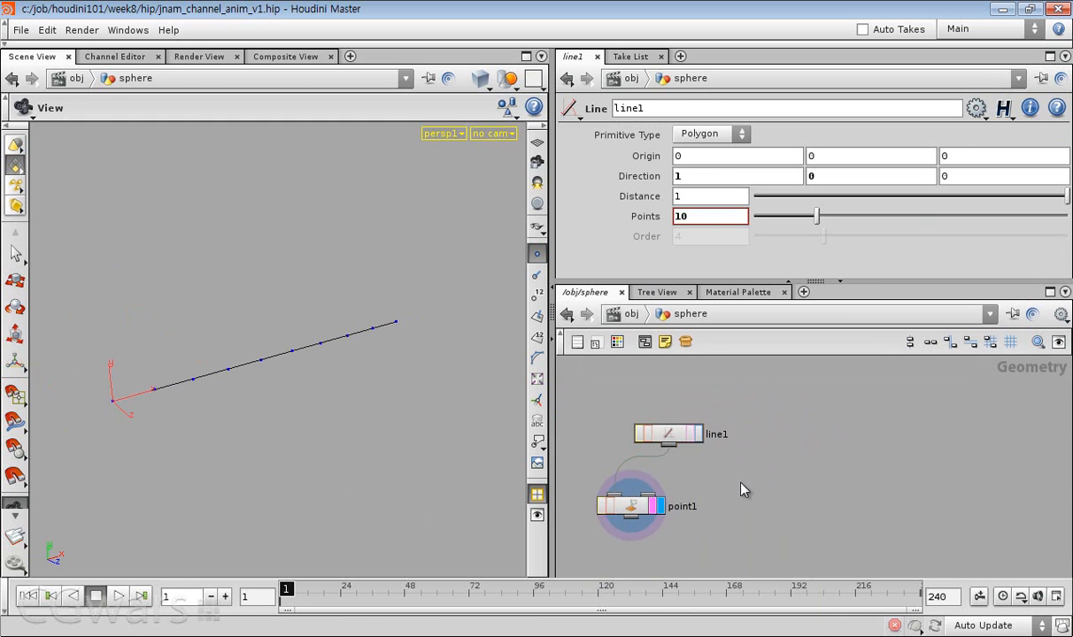
middle_click_drag(735, 485, 743, 456)
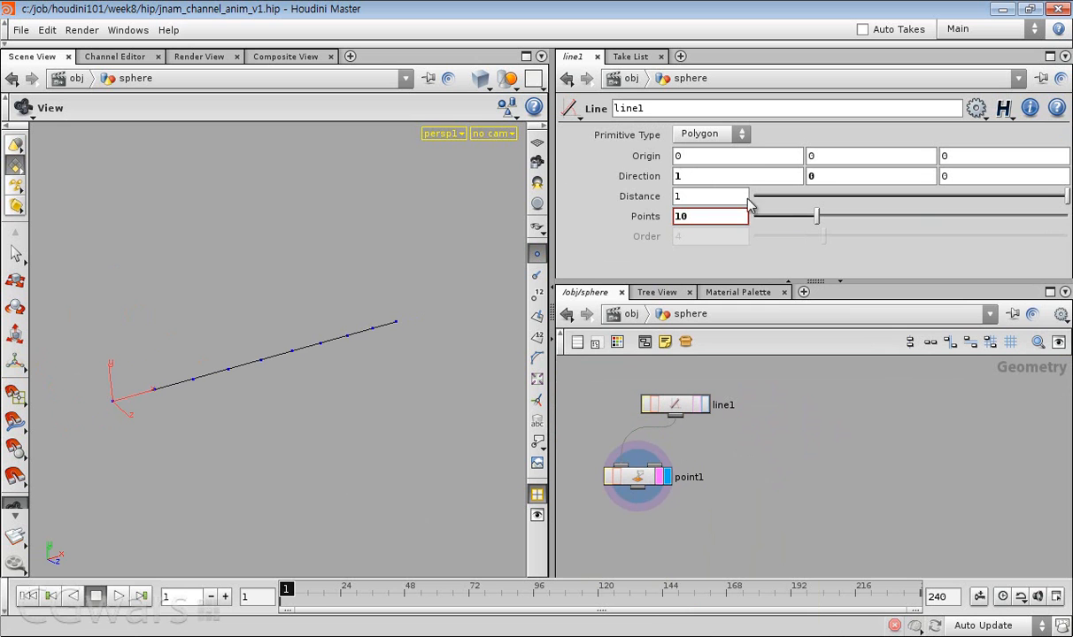
- Open the Edit Parameter Interface dialog for point1 and collapse the Standard, Particle, Force and Custom folders
left_click(682, 479)
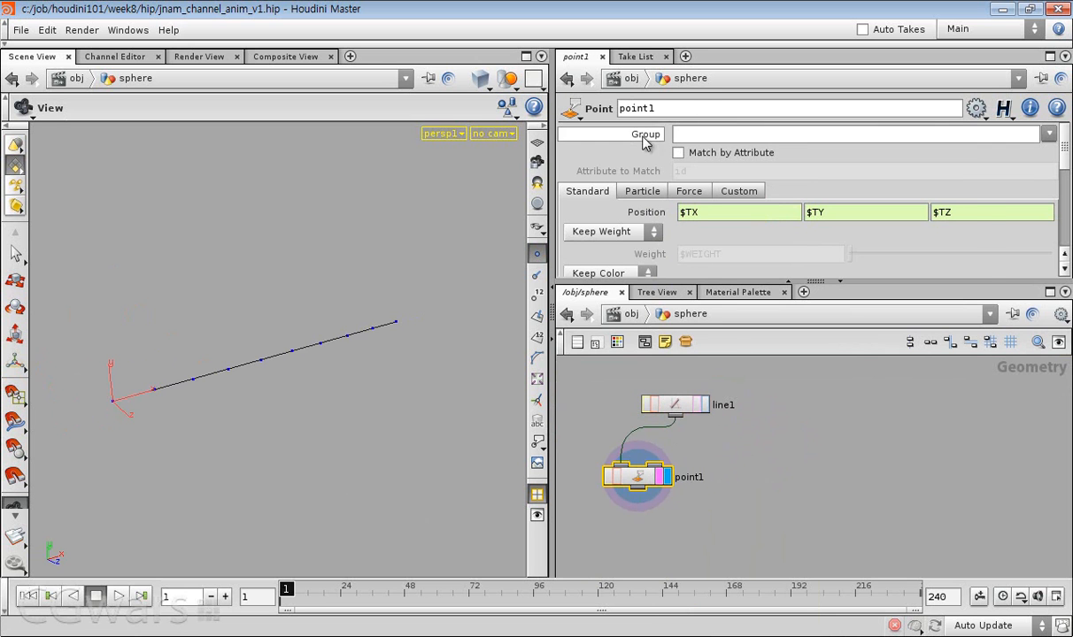
left_click(976, 109)
left_click(899, 130)
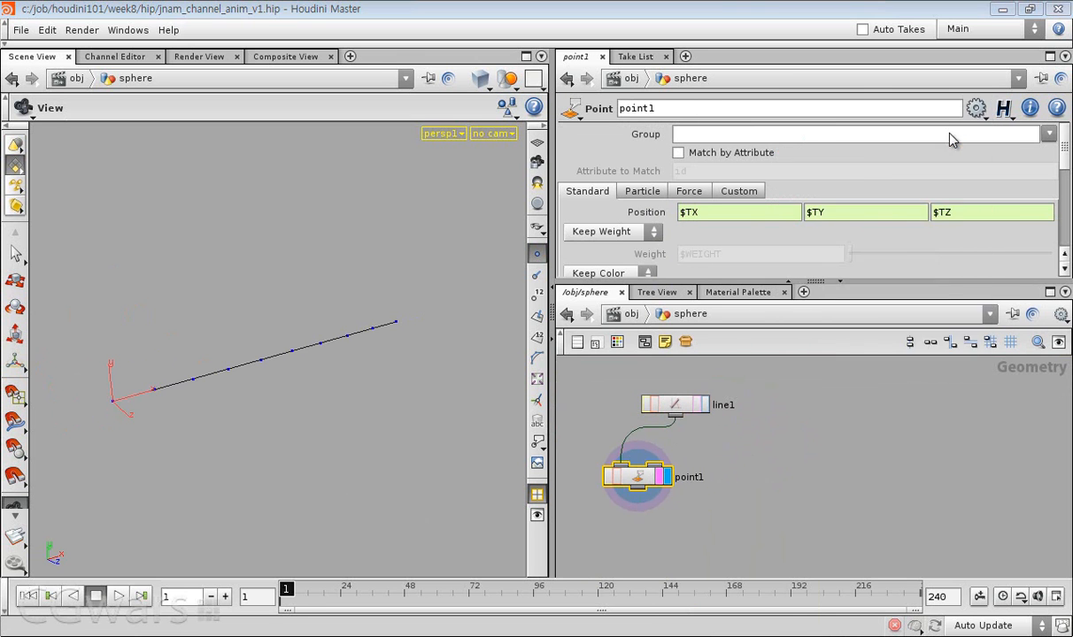
left_click(540, 195)
left_click(540, 210)
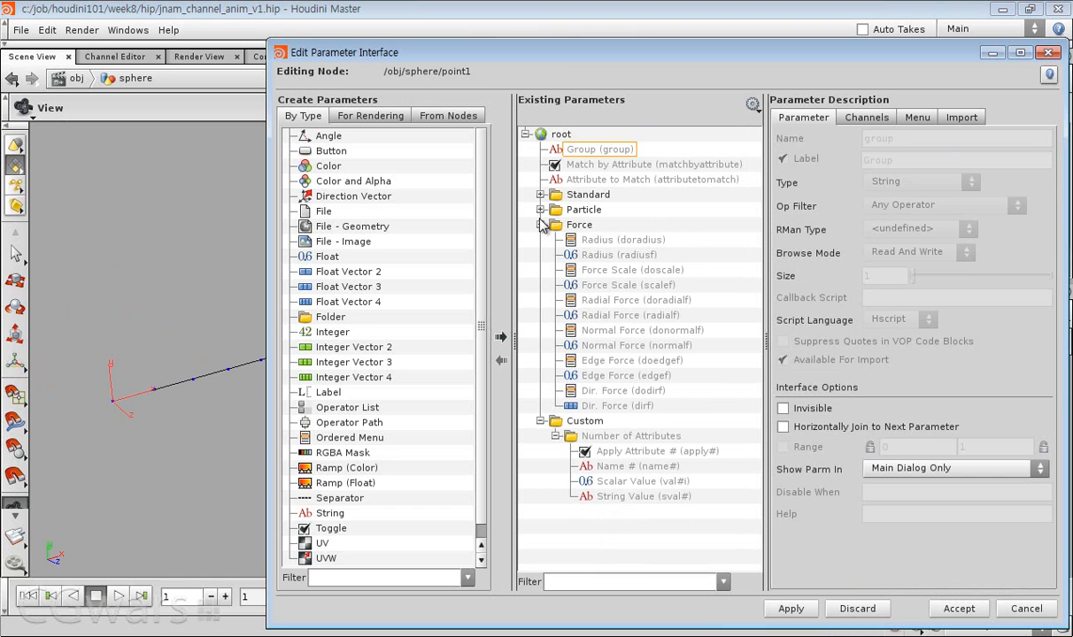
left_click(540, 224)
left_click(540, 240)
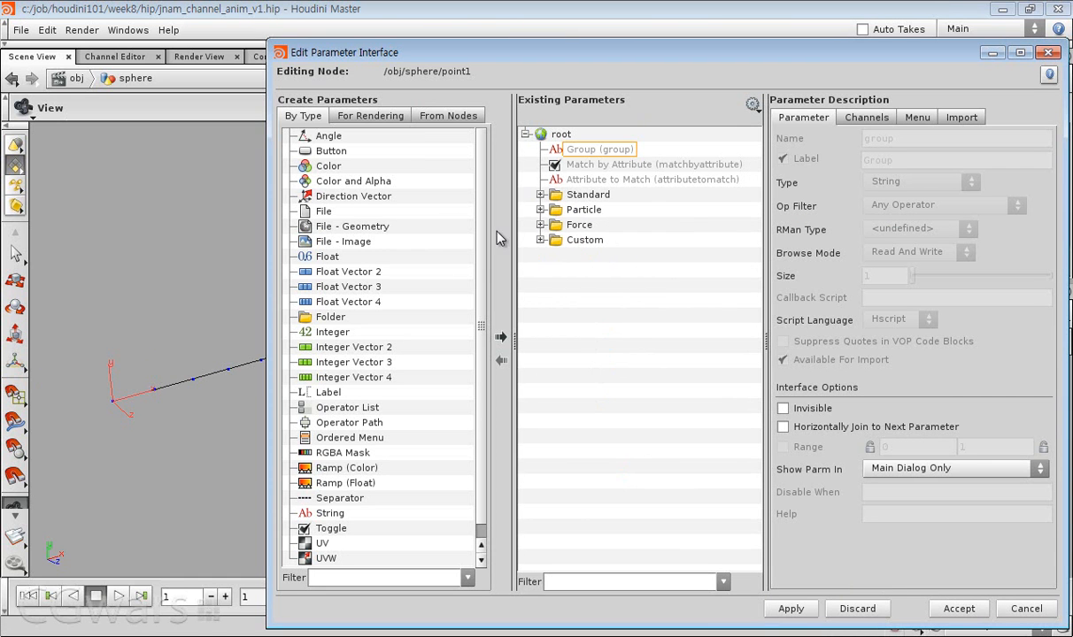
- Add a new folder labelled Controls after the Custom folder in point1's existing parameters
left_click_drag(521, 312, 571, 298)
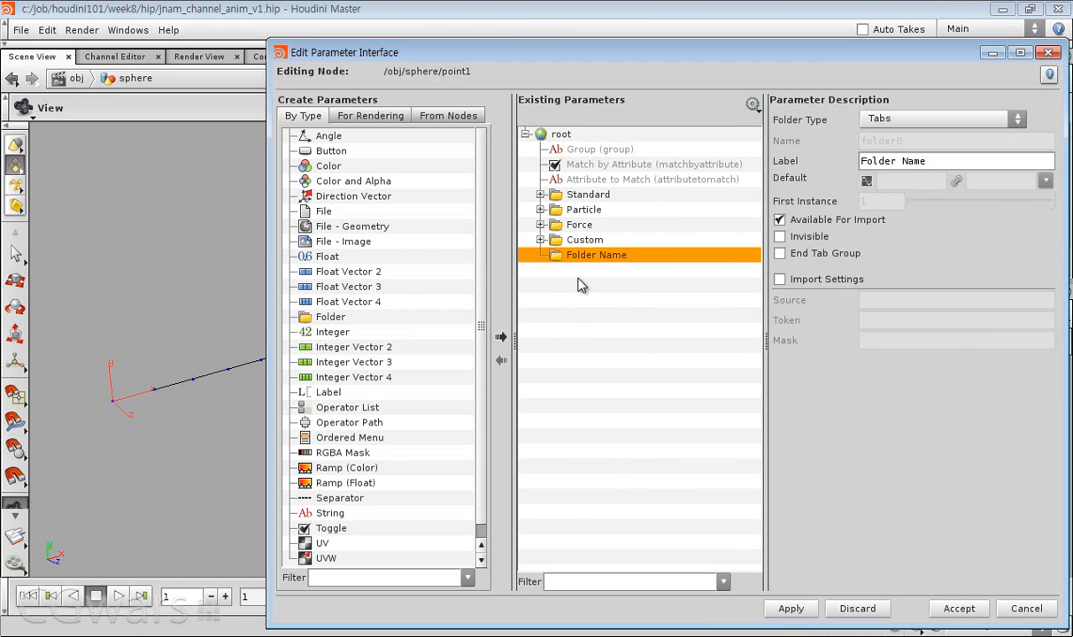
left_click(945, 169)
type("Coin")
key("BackSpace")
key("BackSpace")
type("ntrols")
left_click(595, 319)
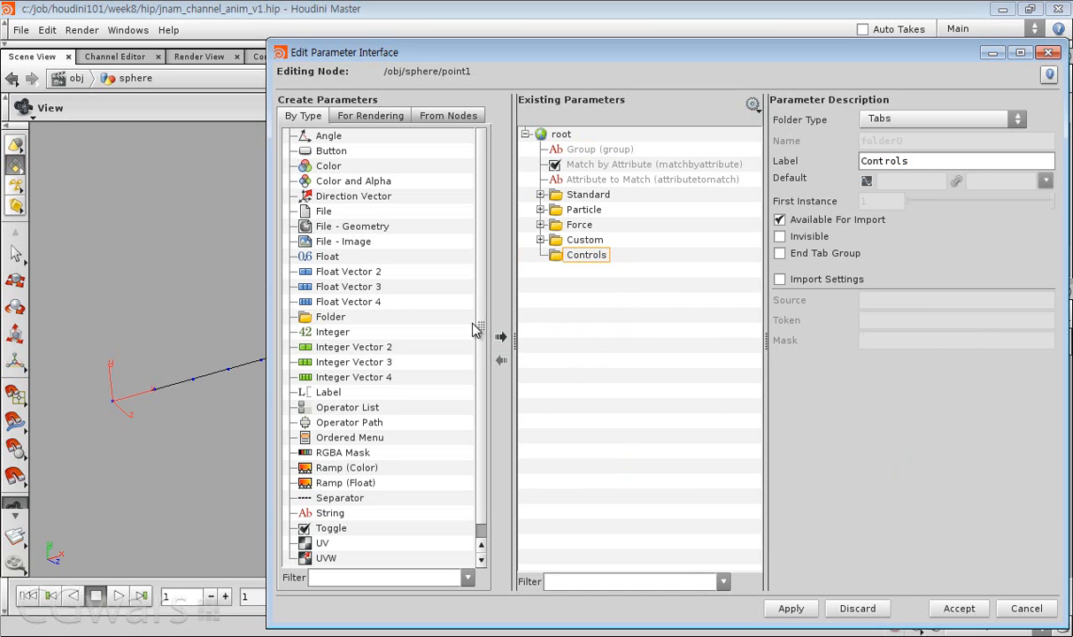
- Add a Float parameter named ctrl_pt with the label Control Pt after the Controls folder and accept the interface changes
scroll(490, 360, "down", 1)
scroll(490, 326, "up", 1)
left_click_drag(326, 262, 595, 274)
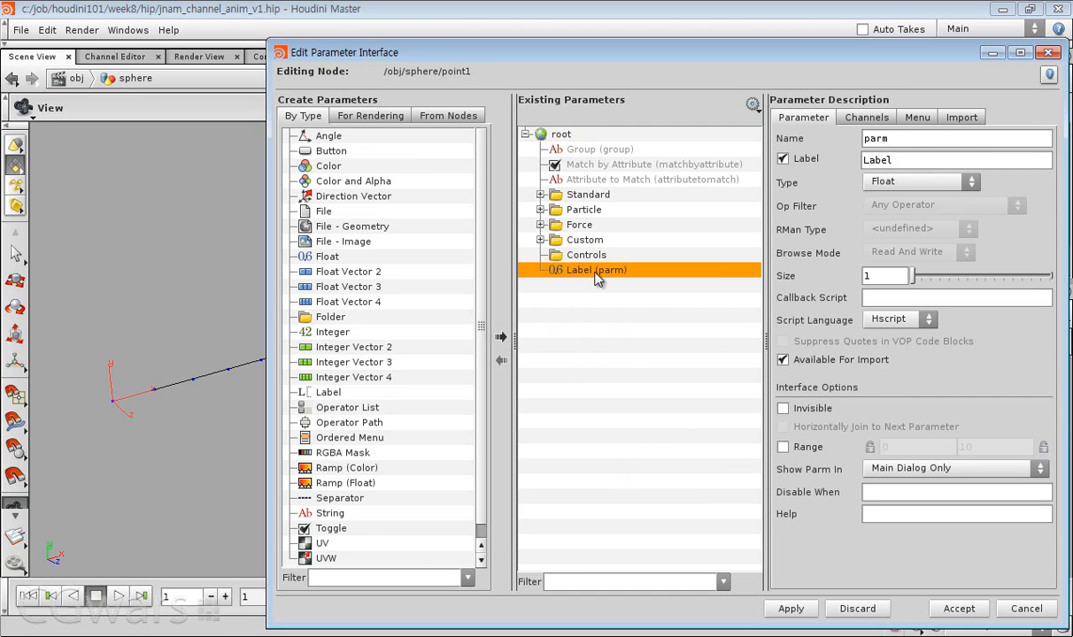
double_click(909, 161)
type("contr")
key("Delete")
type("C")
double_click(875, 139)
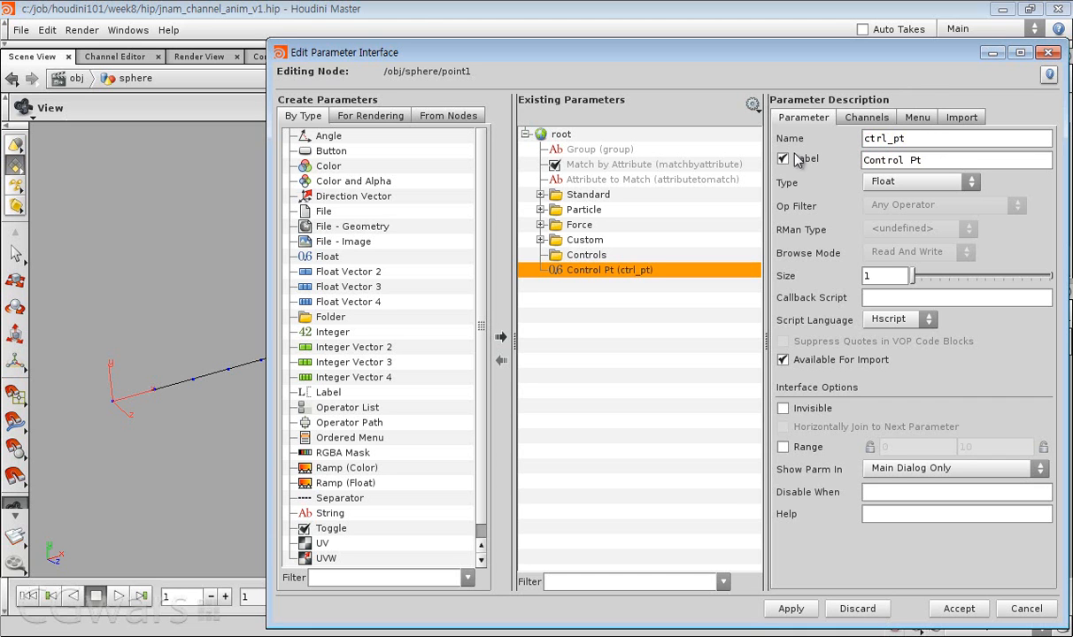
left_click(790, 608)
left_click(801, 610)
left_click(958, 609)
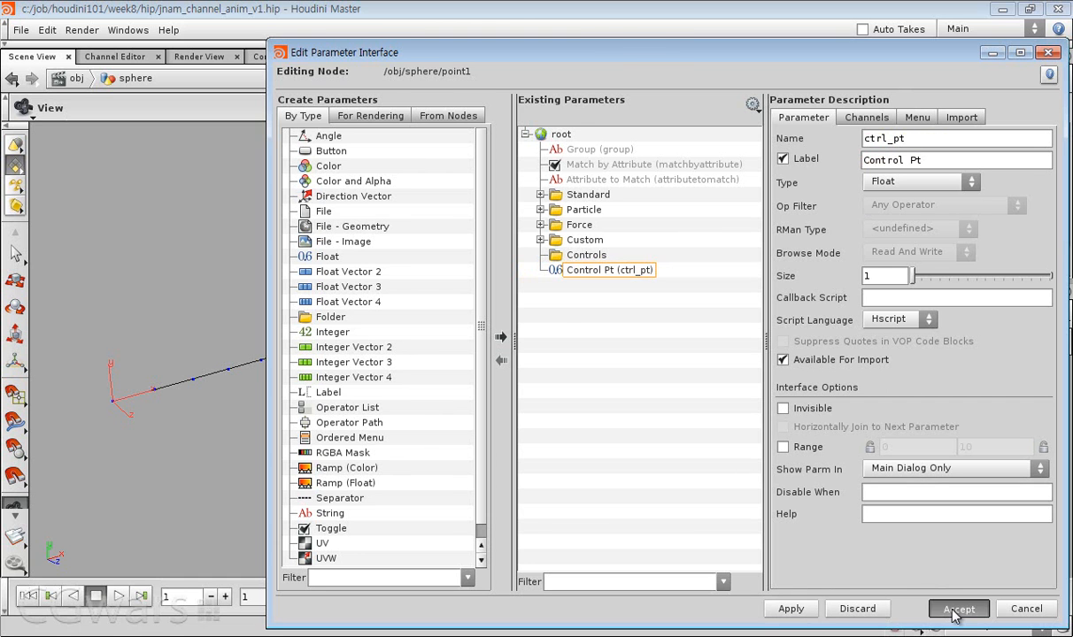
- Look through point1's parameters and examine the contents of the Controls folder
scroll(704, 230, "down", 3)
scroll(673, 195, "up", 3)
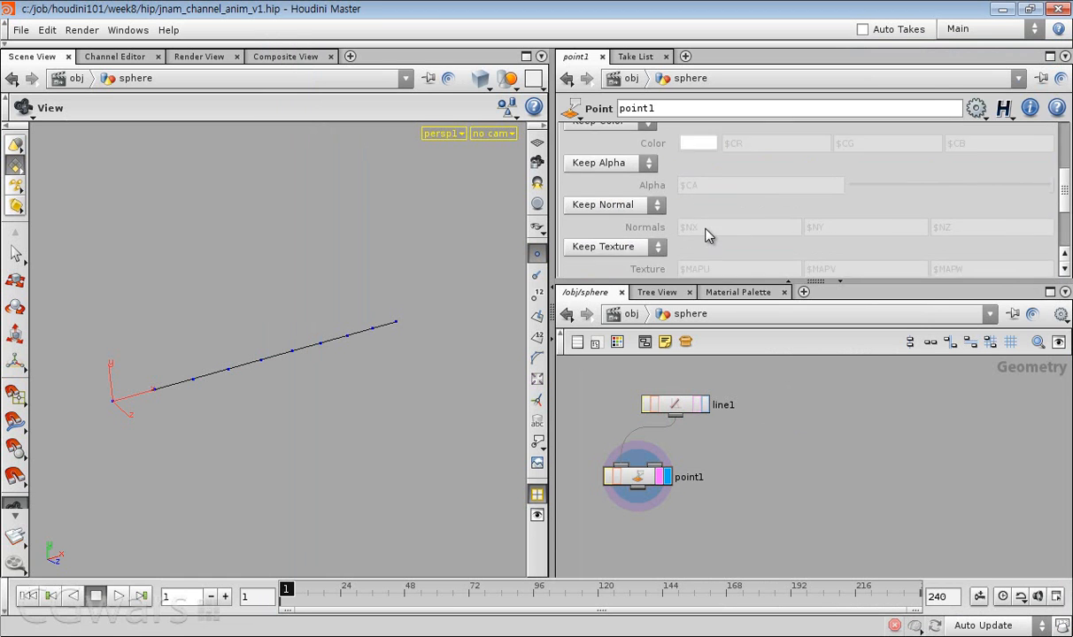
left_click(784, 193)
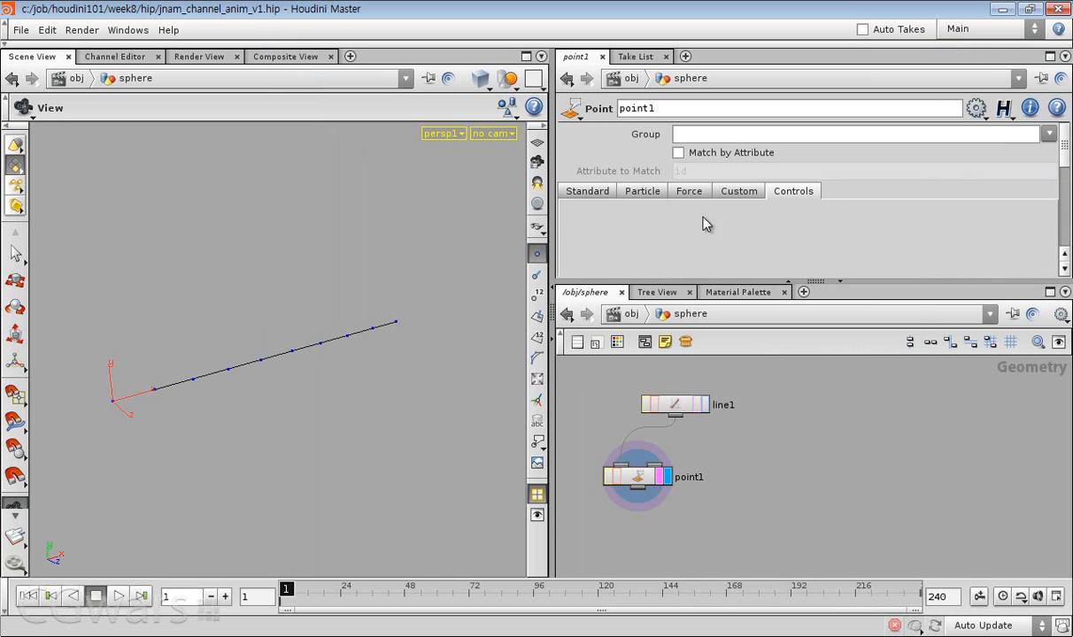
left_click_drag(598, 462, 599, 464)
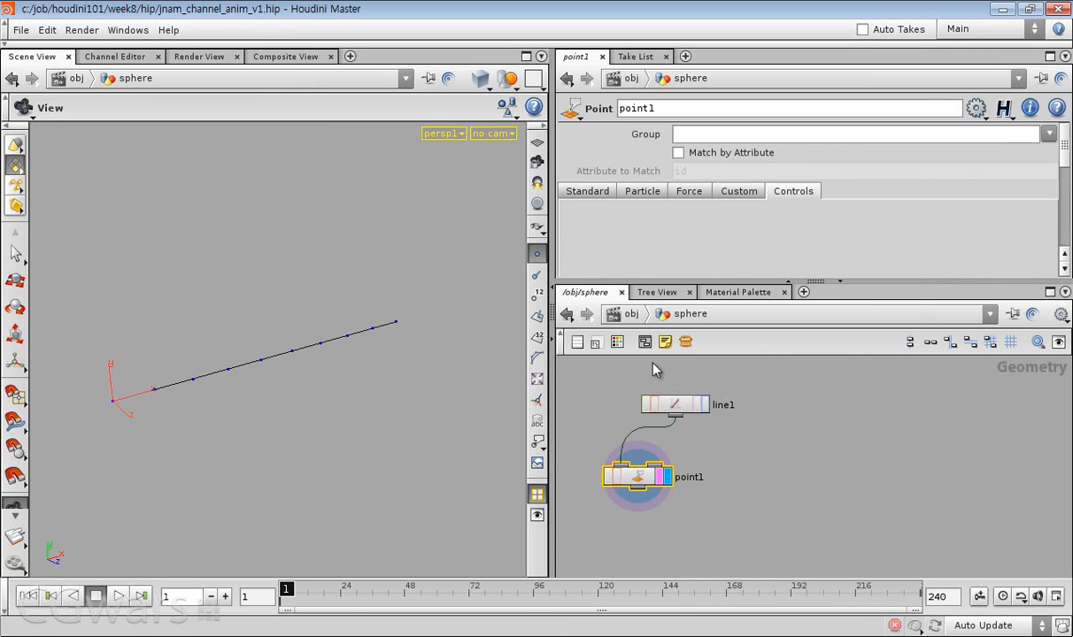
right_click(649, 476)
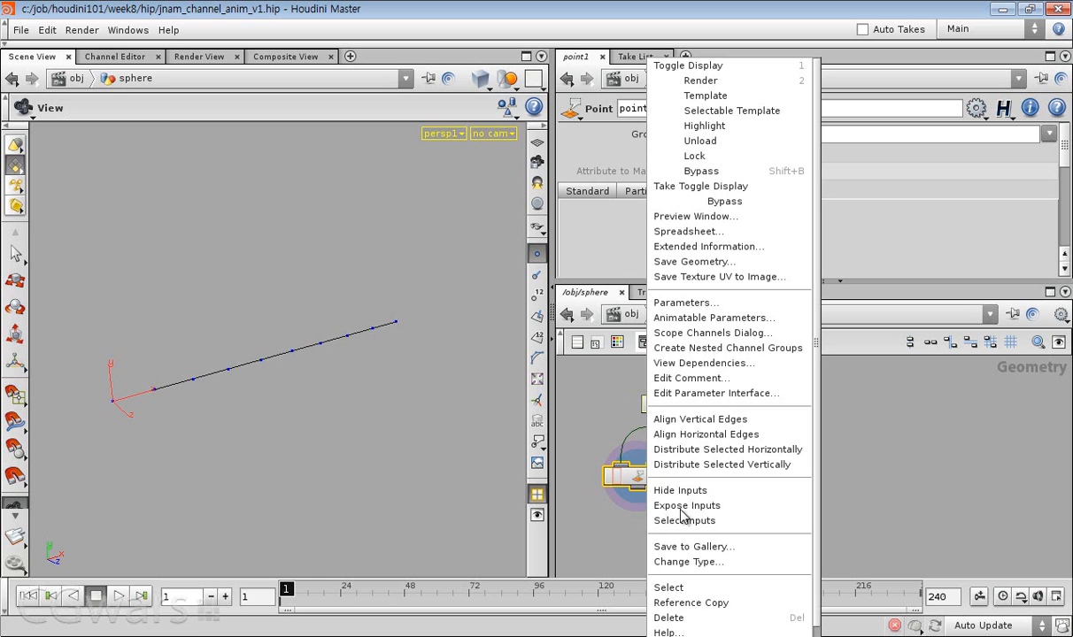
left_click(794, 521)
middle_click_drag(748, 430, 748, 366)
right_click(633, 412)
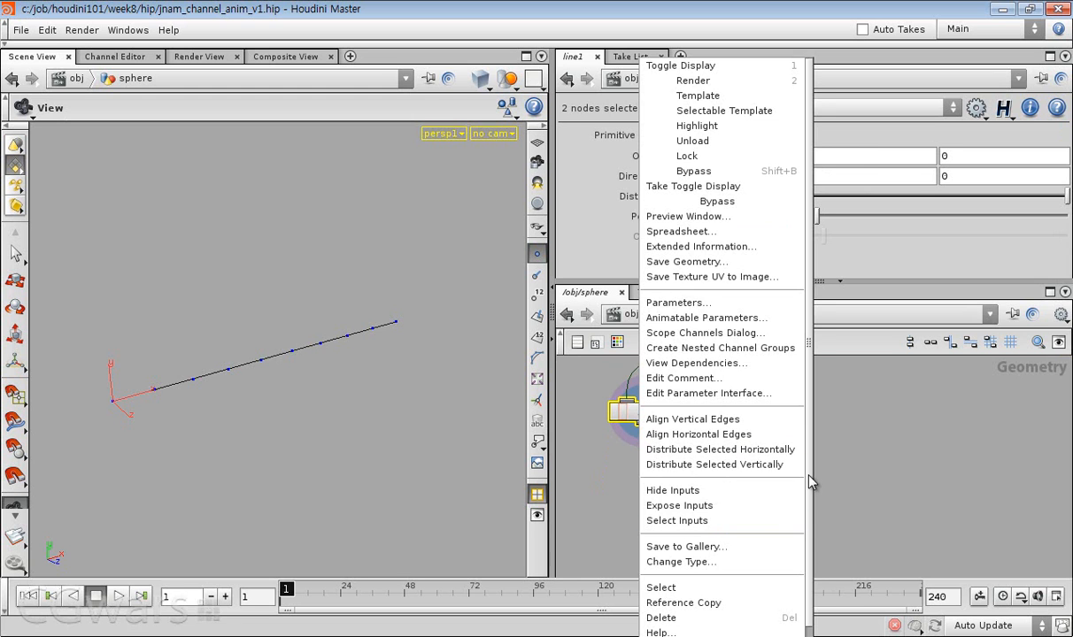
left_click(680, 562)
left_click(879, 571)
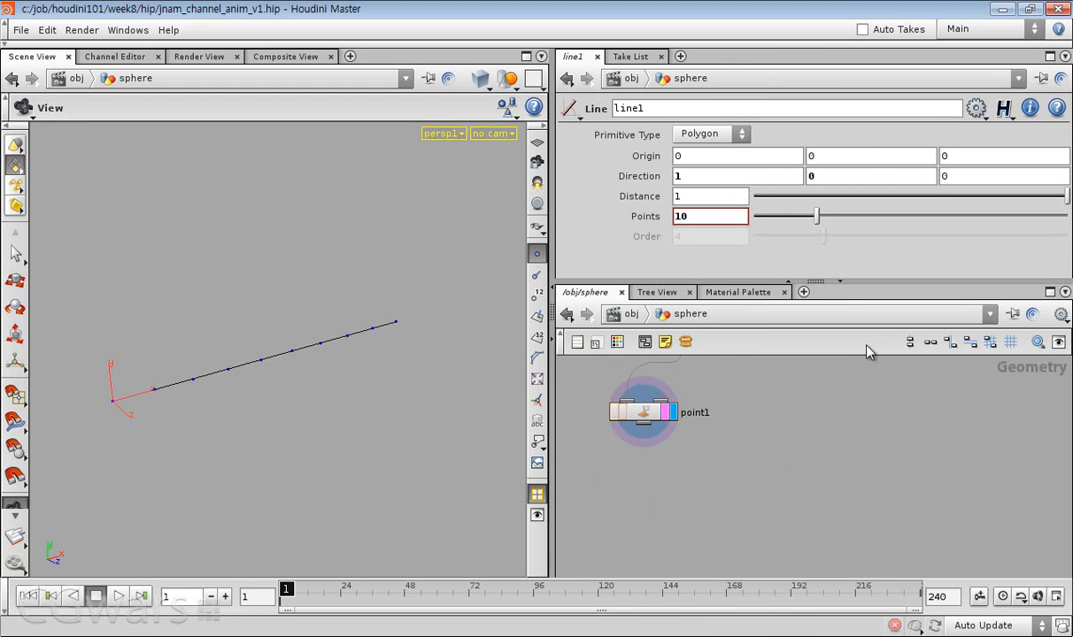
left_click(819, 292)
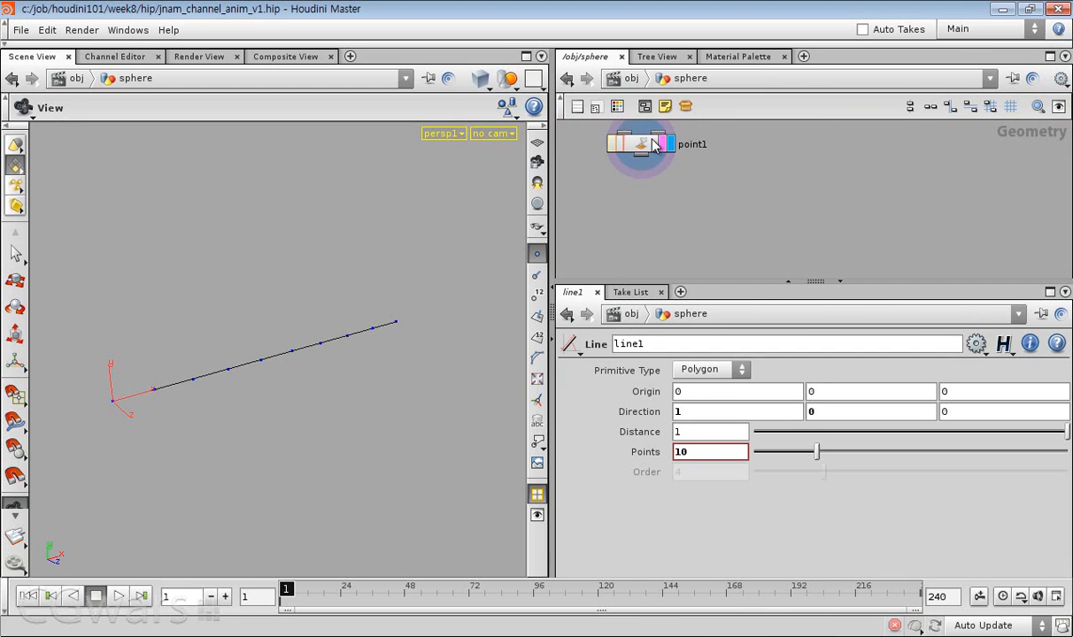
right_click(651, 151)
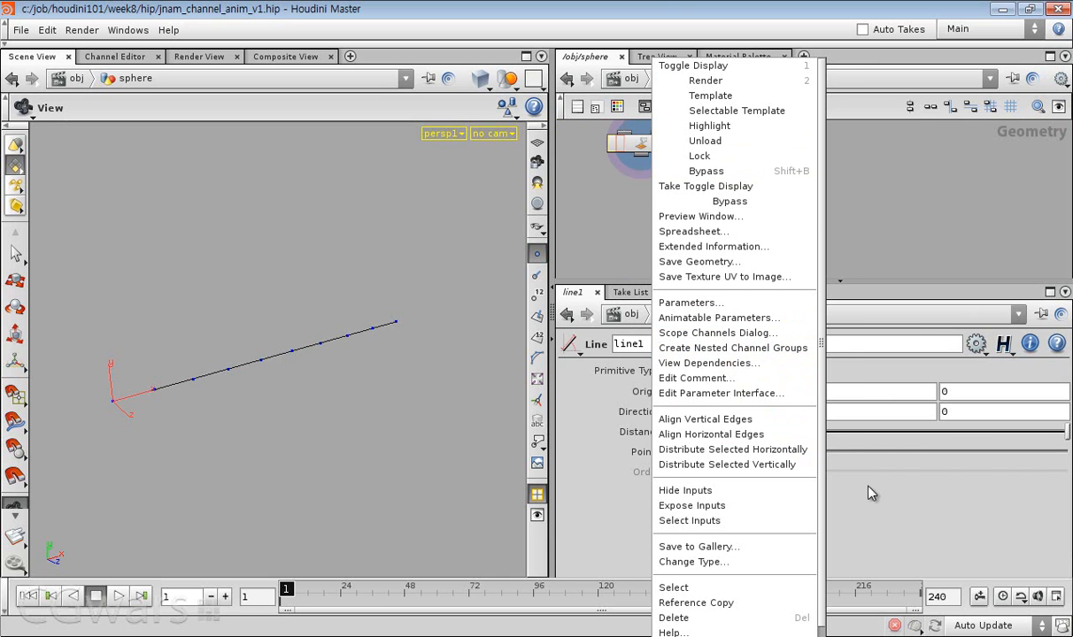
left_click(666, 12)
middle_click_drag(724, 168, 725, 275)
left_click_drag(751, 225, 593, 277)
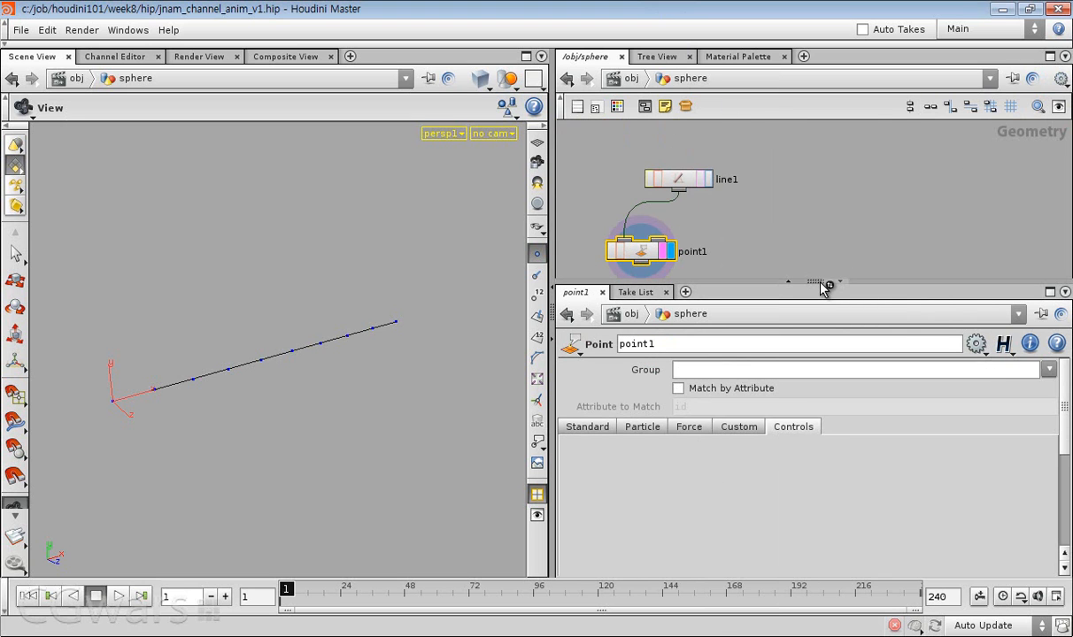
key("f")
middle_click_drag(784, 413, 807, 326)
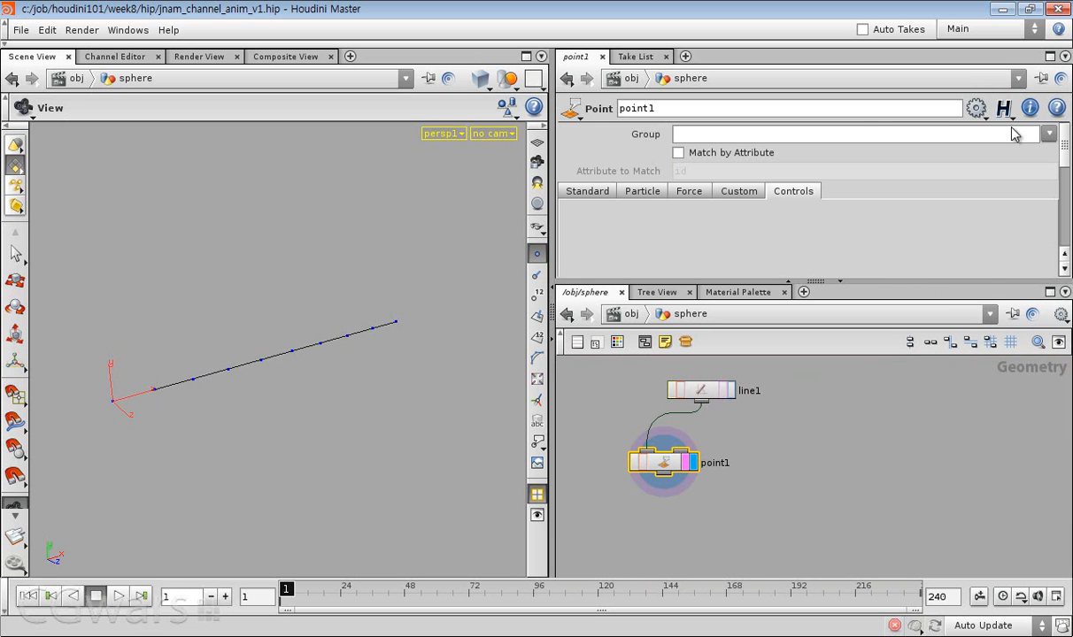
- Reopen point1's Edit Parameter Interface dialog, collapse its existing folders and select the Control Pt parameter
left_click(976, 108)
left_click(928, 131)
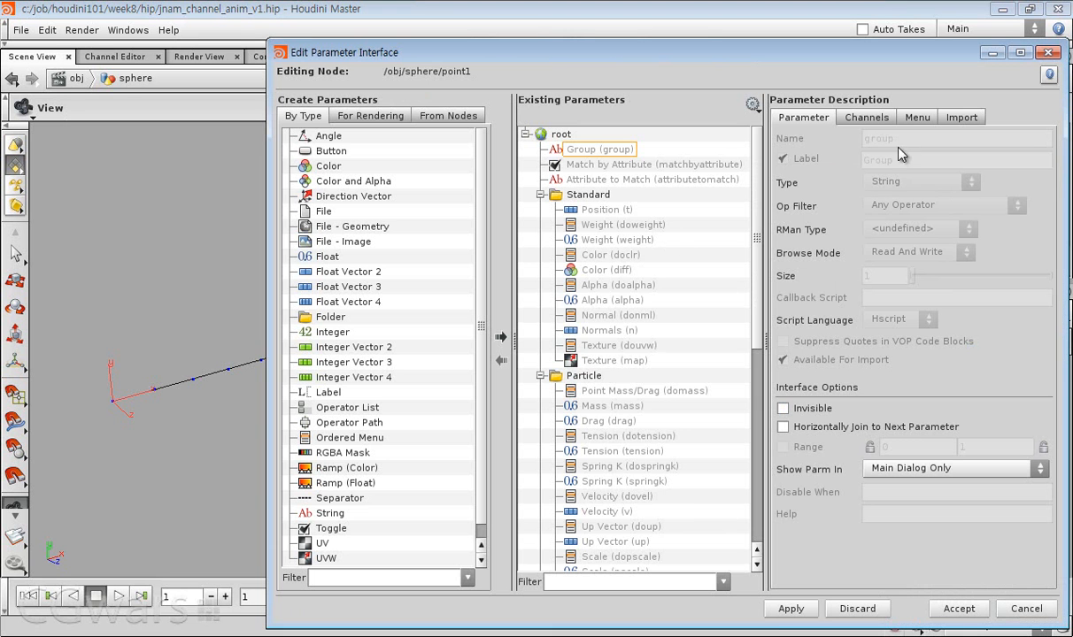
left_click(540, 376)
left_click(540, 195)
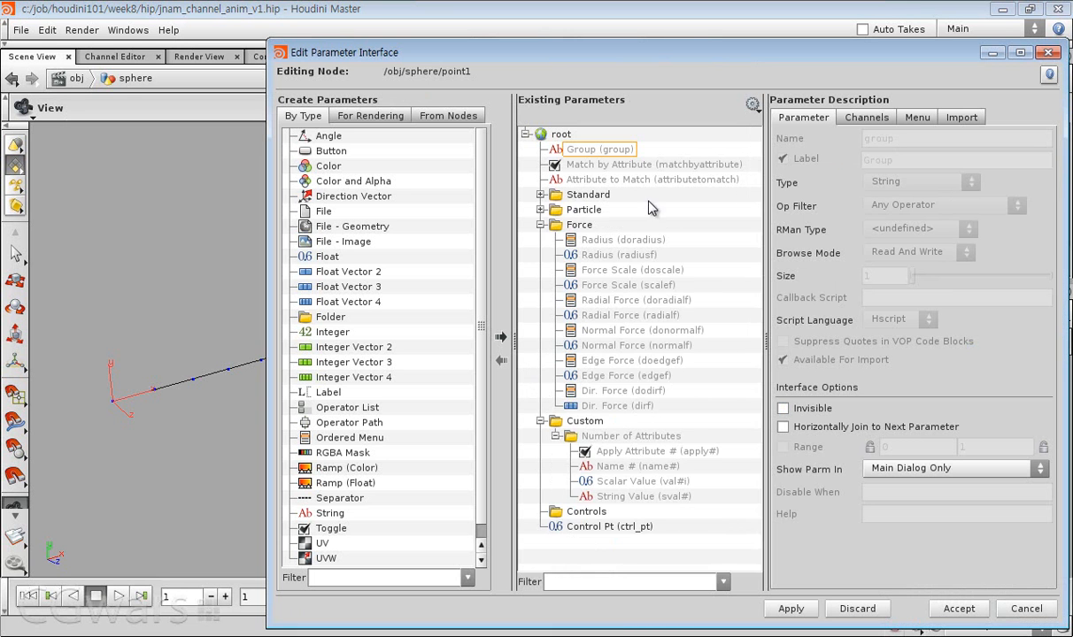
left_click(540, 225)
left_click(540, 240)
left_click(563, 271)
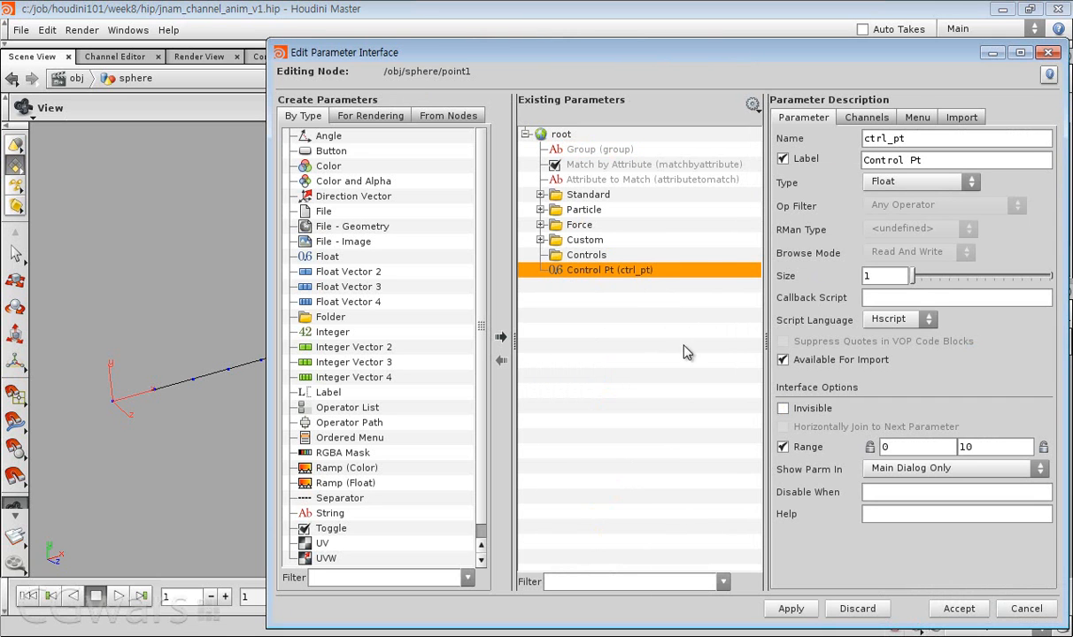
- Apply the interface and move the dialog aside to check point1's parameters for the Control Pt slider
left_click(801, 610)
left_click_drag(881, 64, 282, 51)
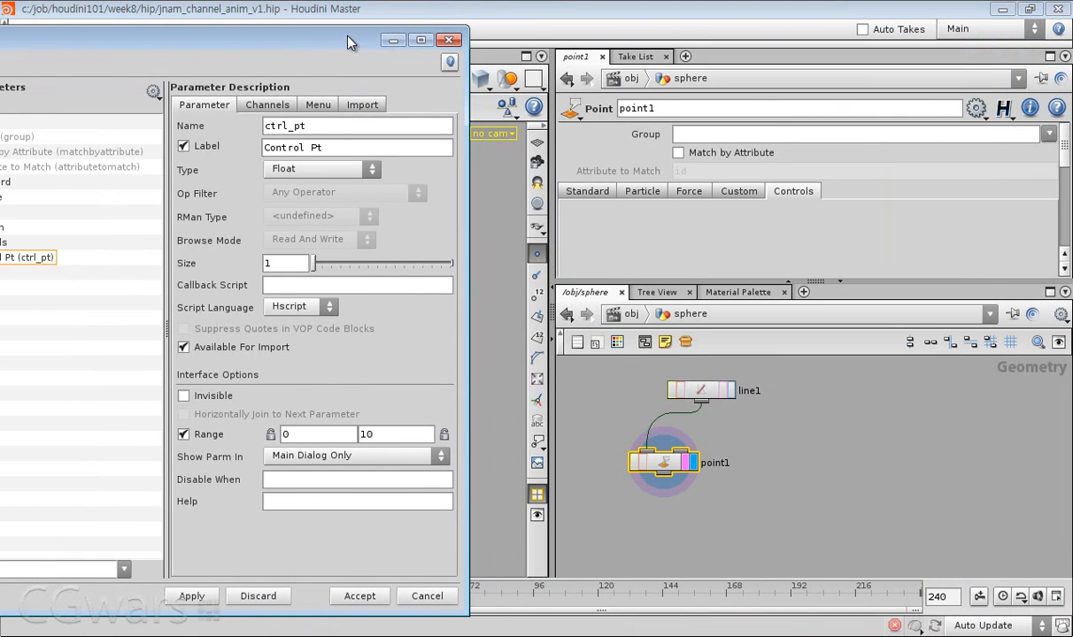
left_click_drag(419, 39, 493, 39)
scroll(714, 196, "down", 4)
scroll(725, 205, "up", 3)
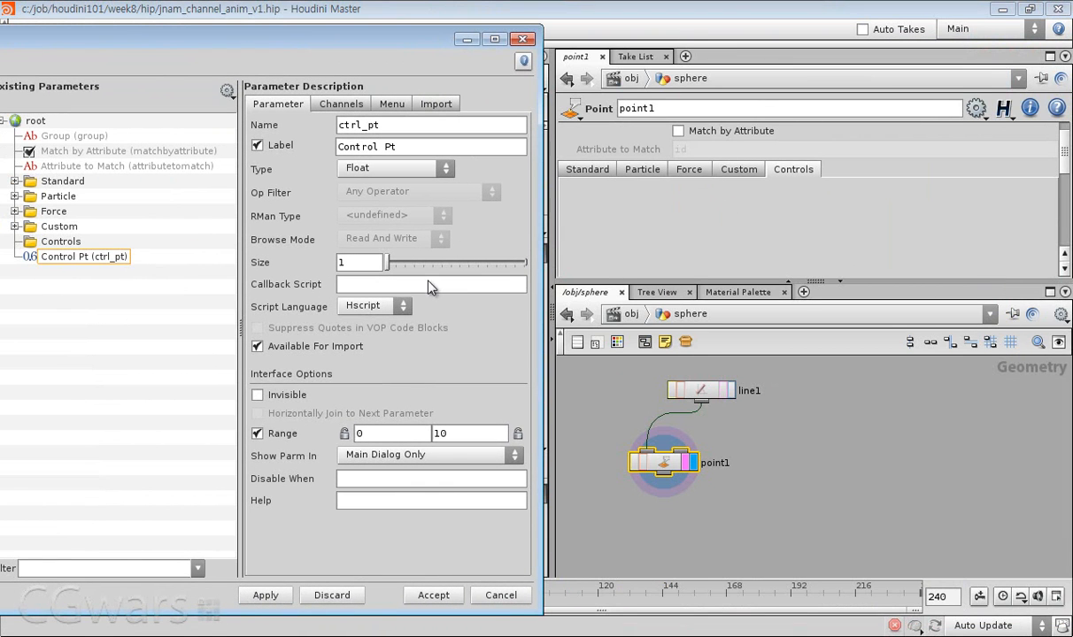
- Add an Integer parameter after Control Pt in point1's existing parameters
left_click_drag(135, 39, 390, 48)
scroll(188, 361, "down", 1)
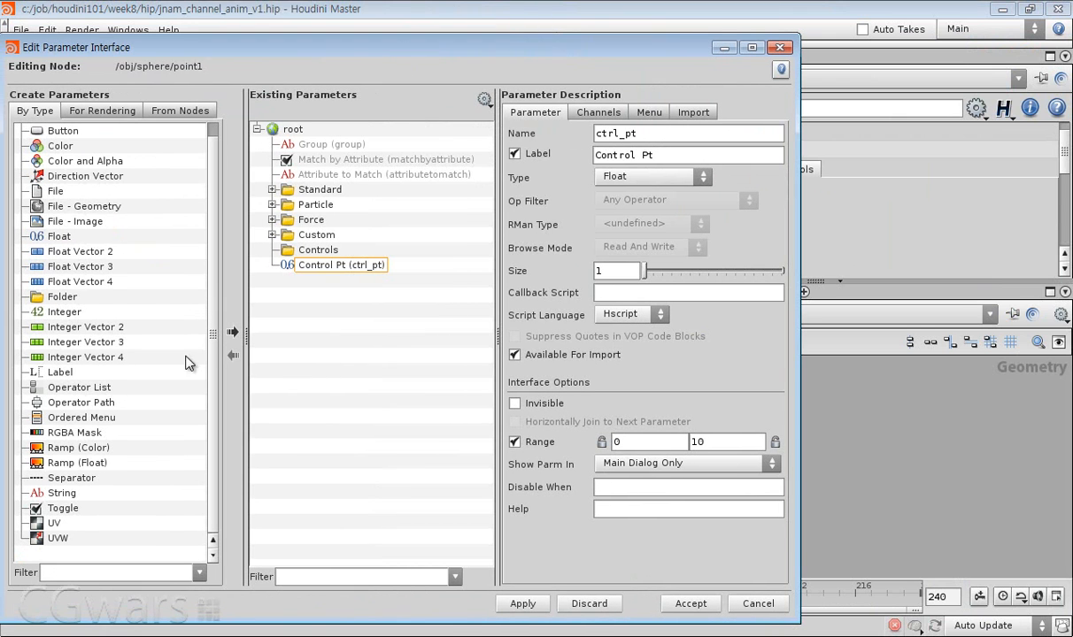
left_click(70, 239)
scroll(78, 285, "up", 1)
left_click_drag(59, 329, 372, 306)
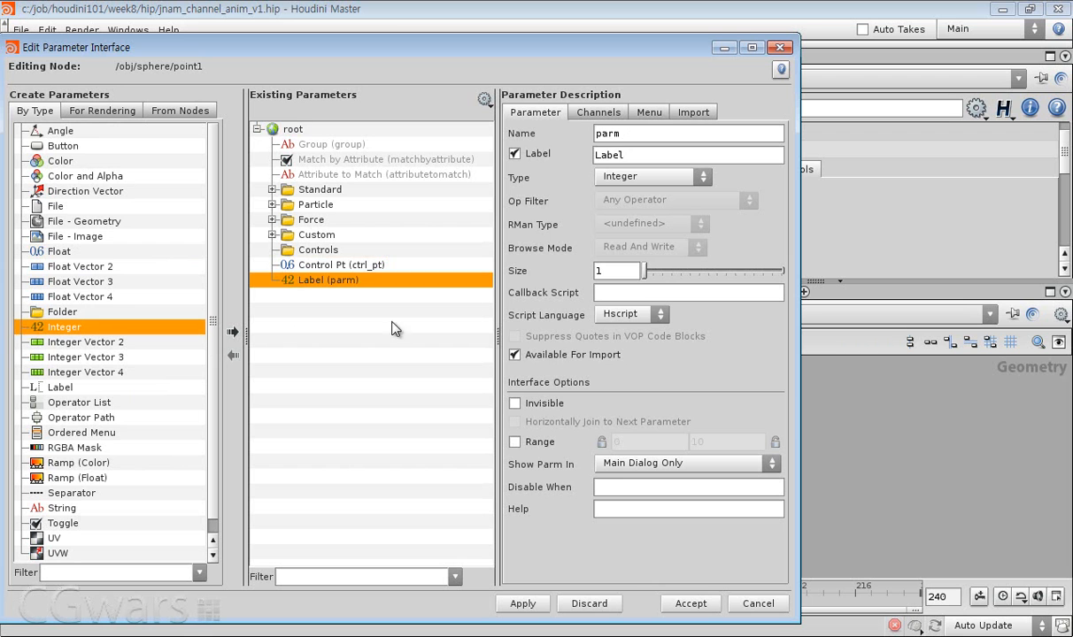
- Move Control Pt inside the Controls folder, delete the extra Integer parameter and apply the interface, putting the dialog away
left_click(323, 273)
left_click_drag(323, 273, 317, 251)
left_click(295, 282)
key("Delete")
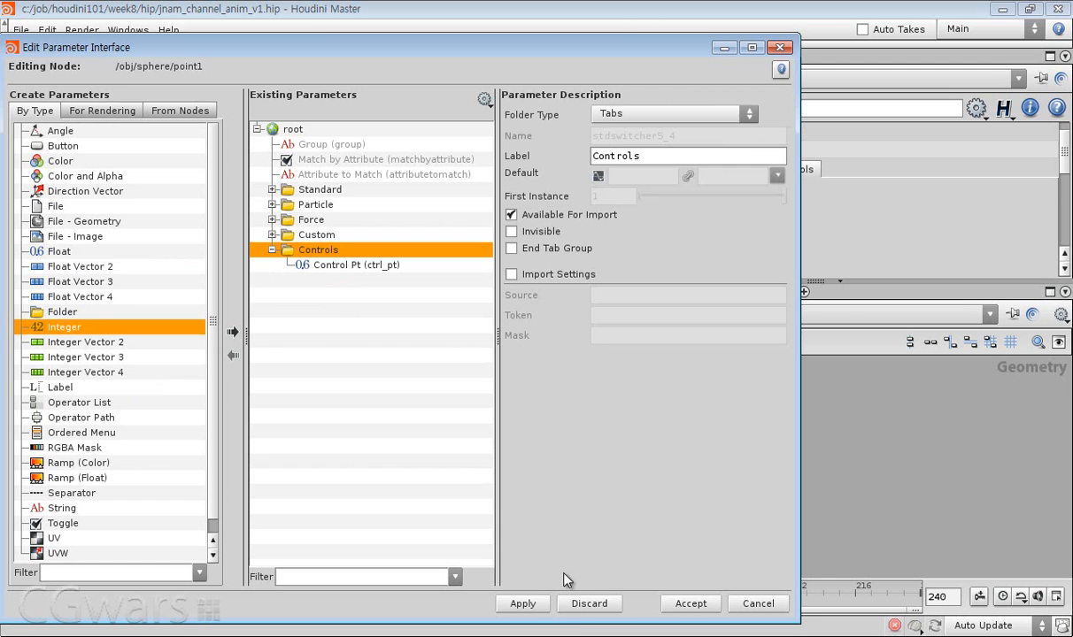
left_click(527, 606)
left_click(723, 48)
- Enlarge the parameter area and copy the Control Pt parameter from point1's Controls folder
left_click_drag(758, 193, 870, 210)
left_click_drag(803, 219, 670, 202)
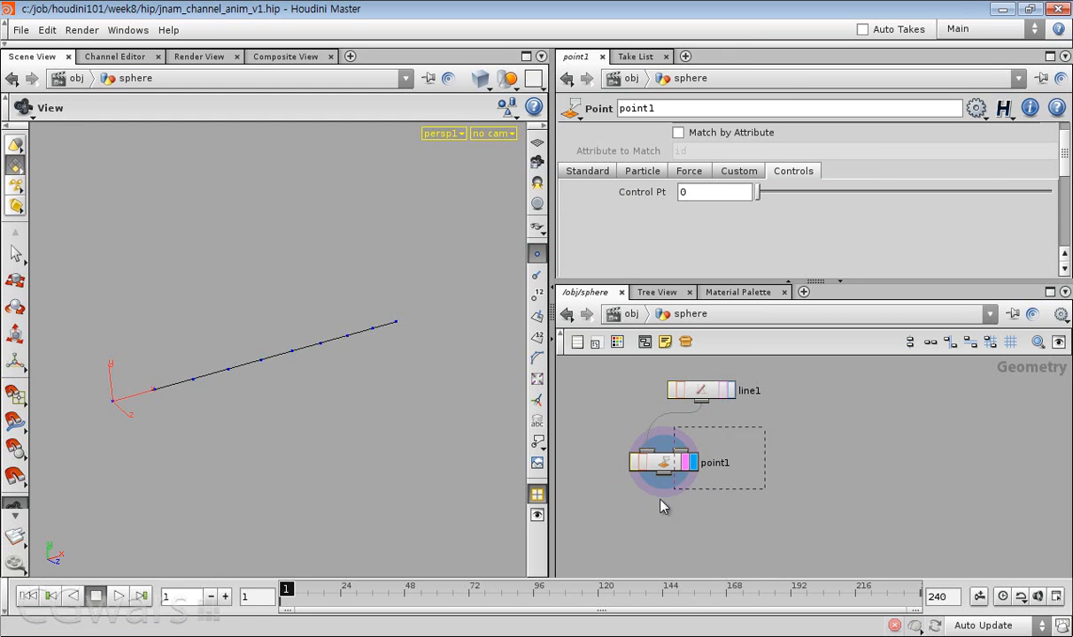
left_click(588, 172)
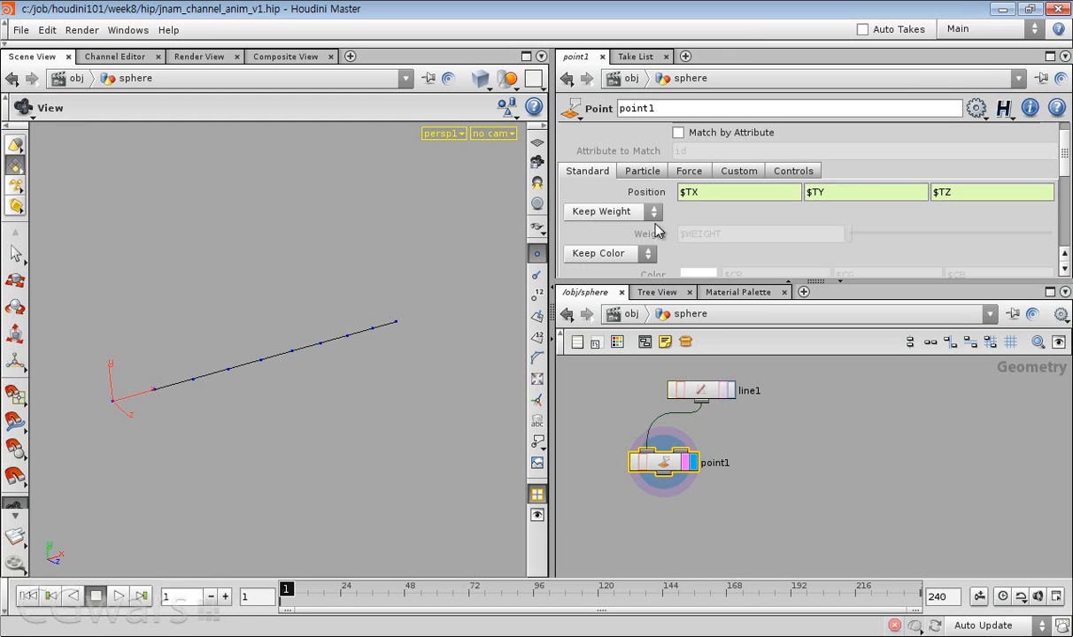
left_click_drag(680, 280, 712, 397)
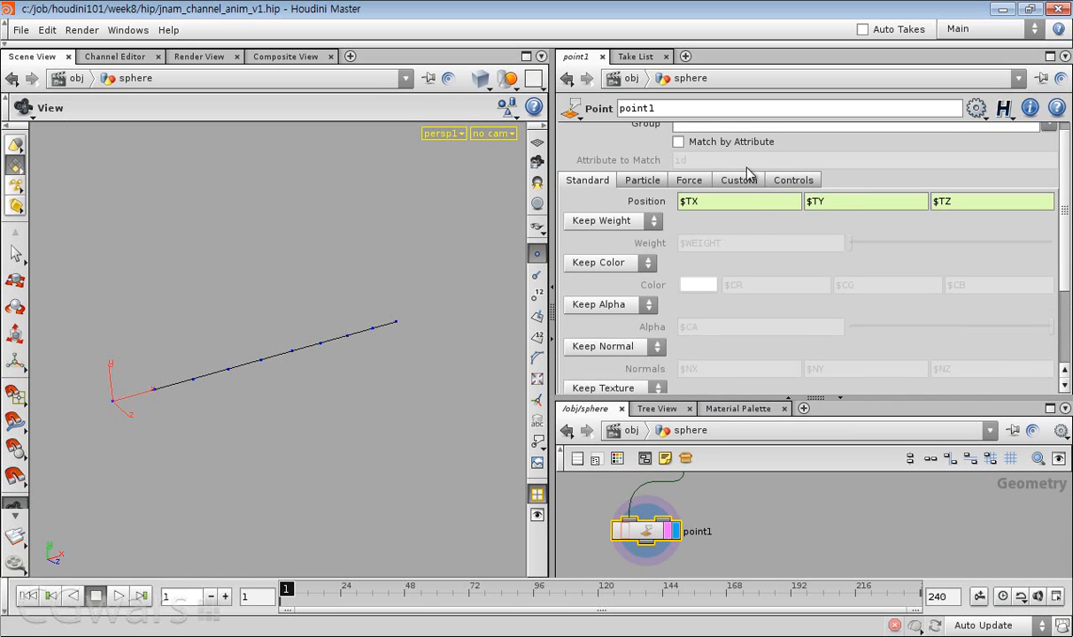
scroll(669, 155, "up", 1)
left_click(794, 192)
right_click(605, 213)
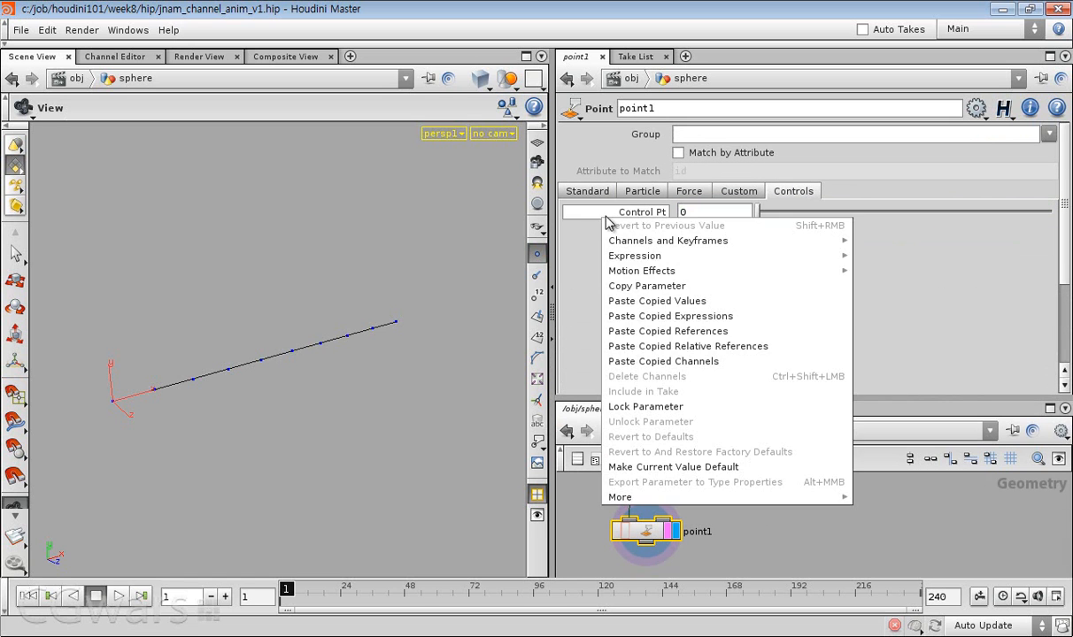
left_click(704, 288)
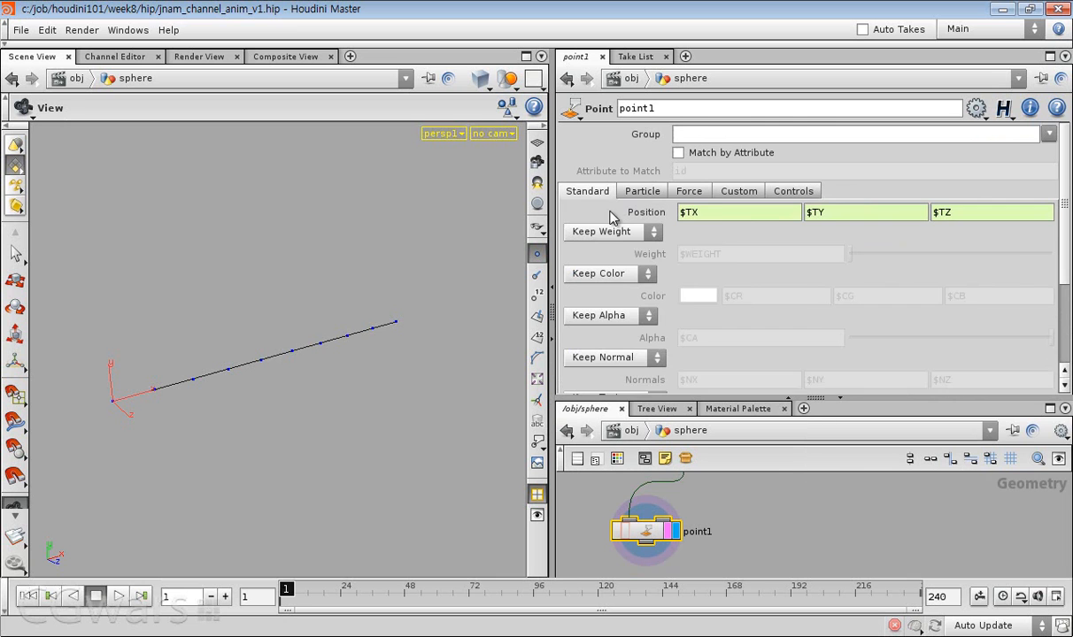
- Paste the copied Control Pt parameter as the reference ch("ctrl_pt") into point1's Y position
left_click(589, 192)
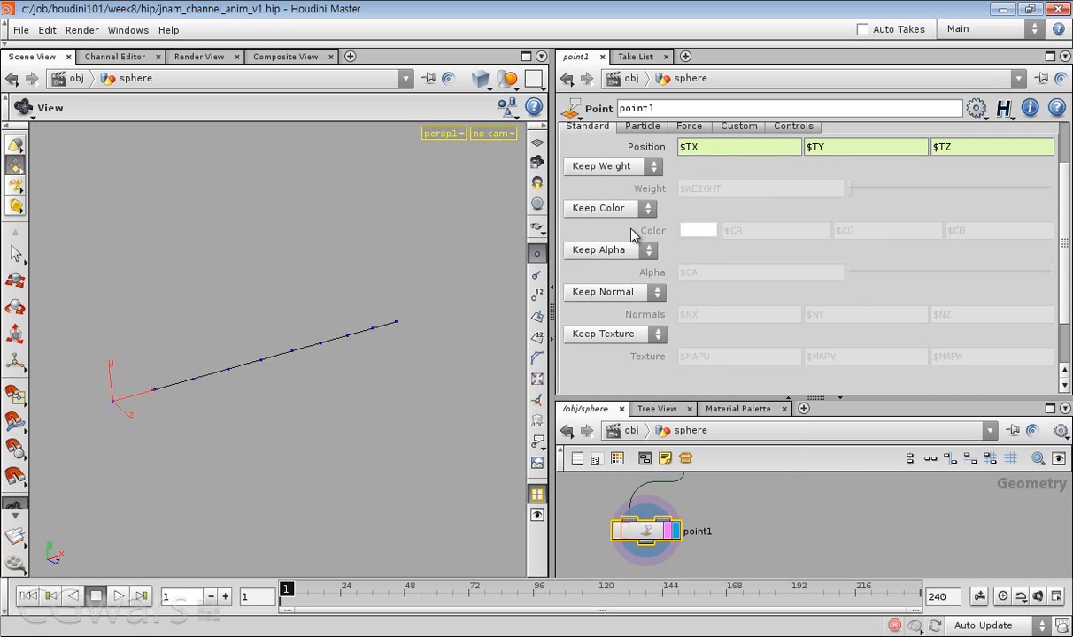
scroll(632, 204, "up", 2)
left_click(863, 212)
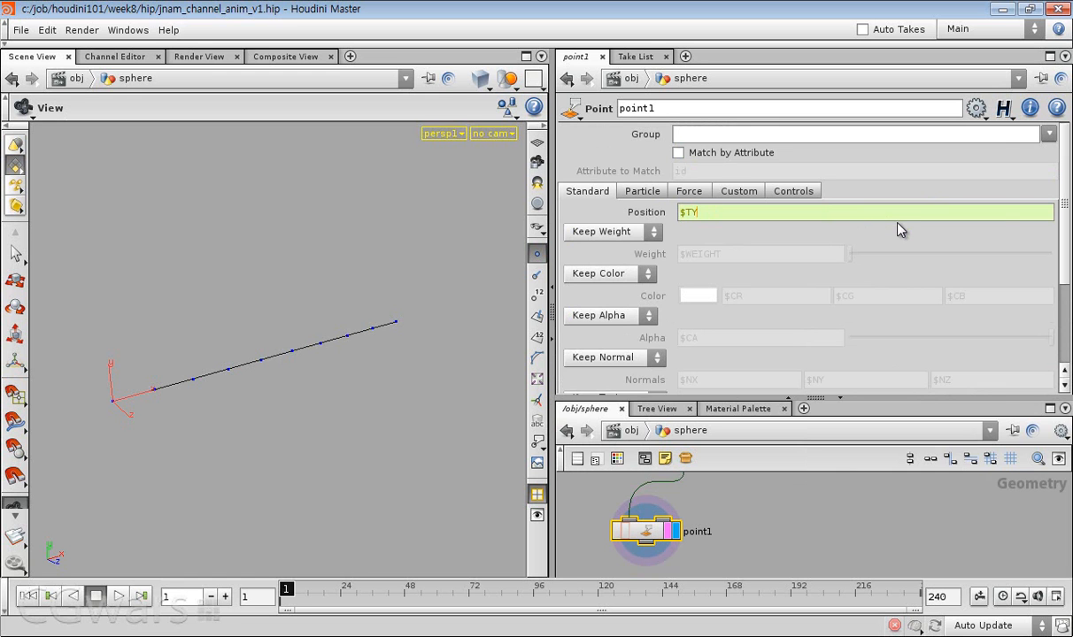
right_click(775, 221)
left_click(796, 327)
left_click(786, 490)
left_click(670, 536)
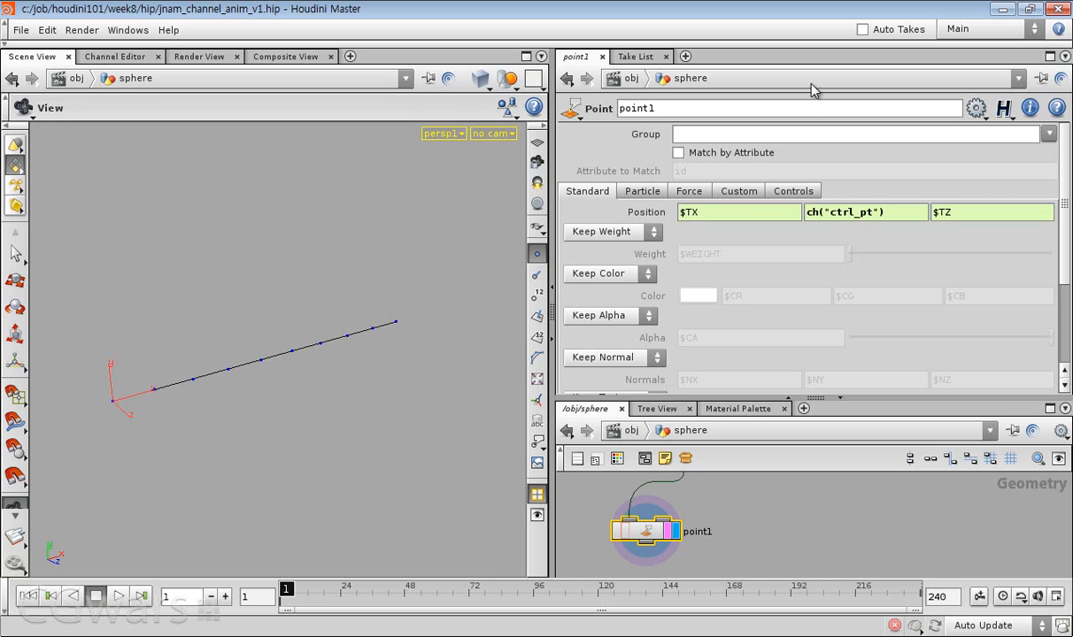
- Try the Control Pt slider on the line's height and undo the value change
left_click(792, 192)
left_click_drag(765, 214, 747, 217)
key("ctrl+z")
- Change point1's Y position expression to $TX+ch("ctrl_pt")
left_click(586, 191)
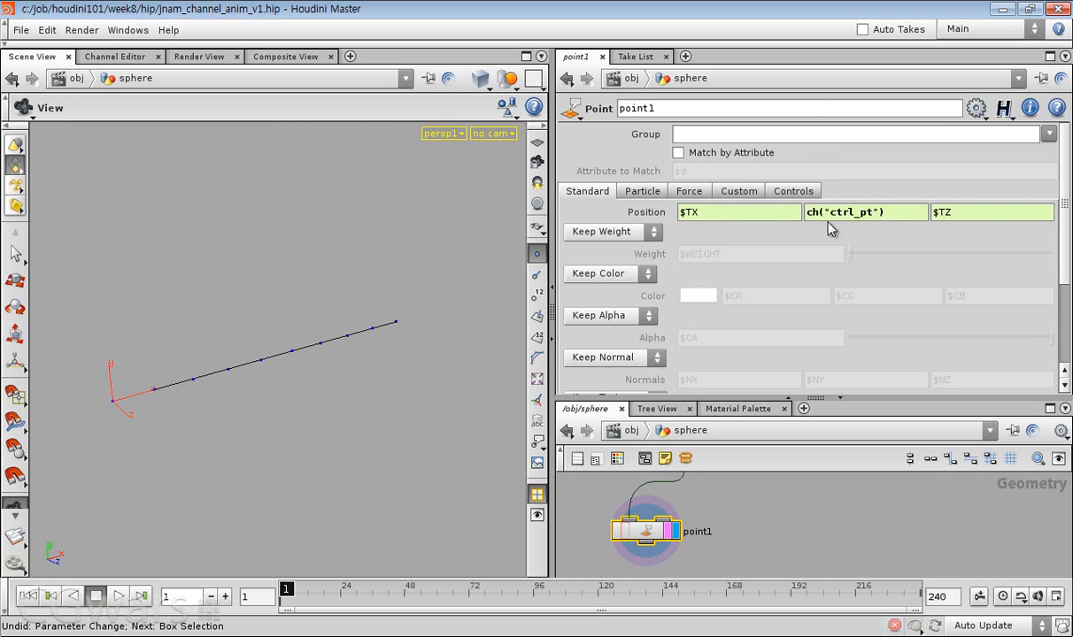
left_click(899, 215)
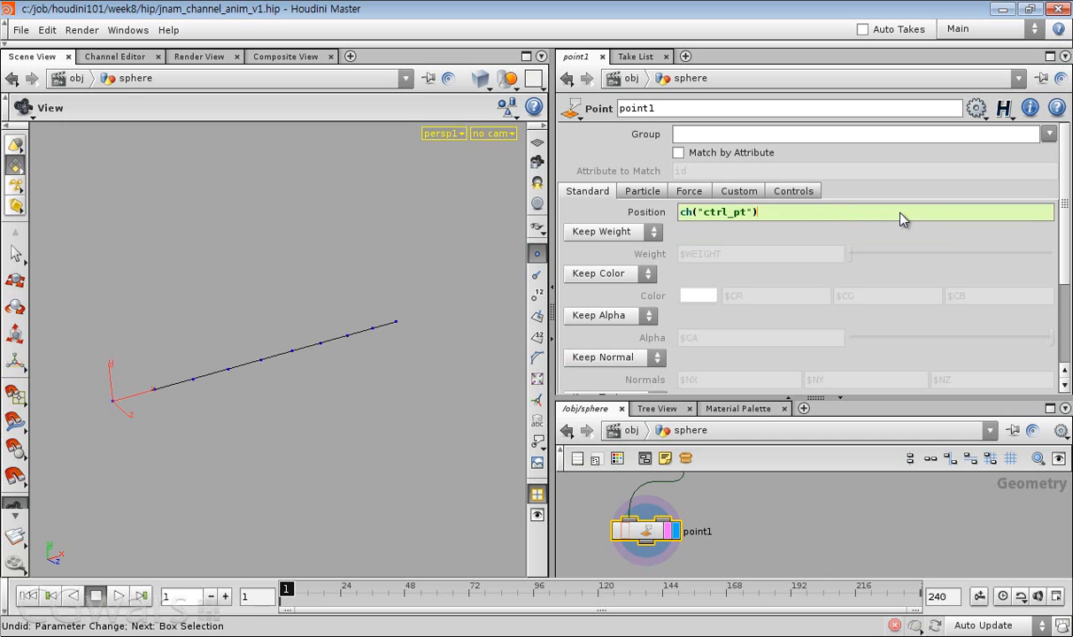
left_click(836, 488)
left_click_drag(729, 212, 620, 214)
left_click(756, 500)
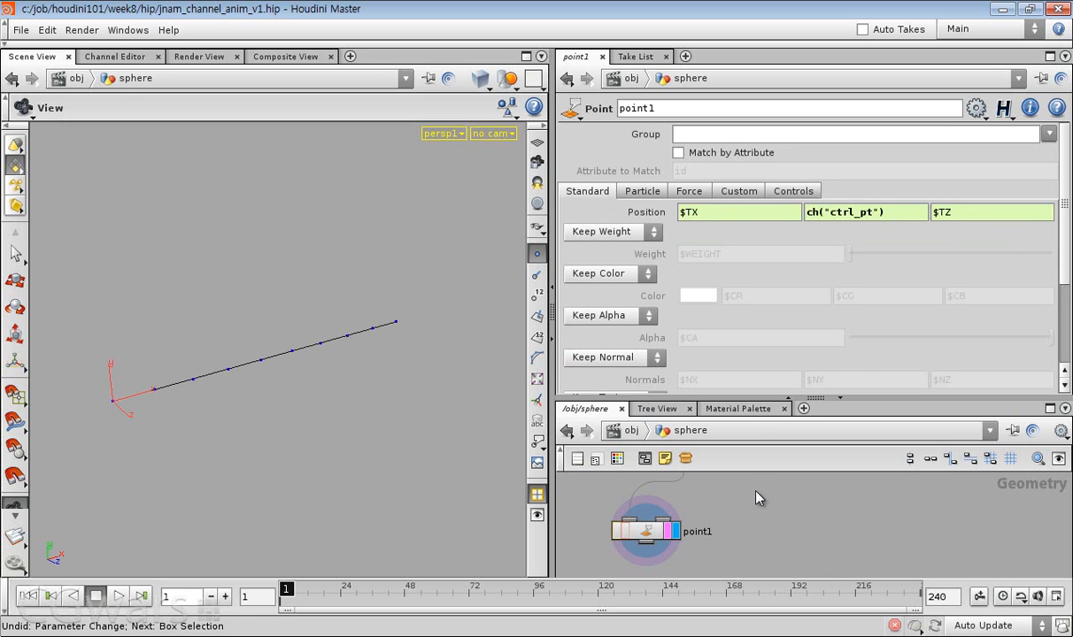
left_click(832, 224)
key("ctrl+v")
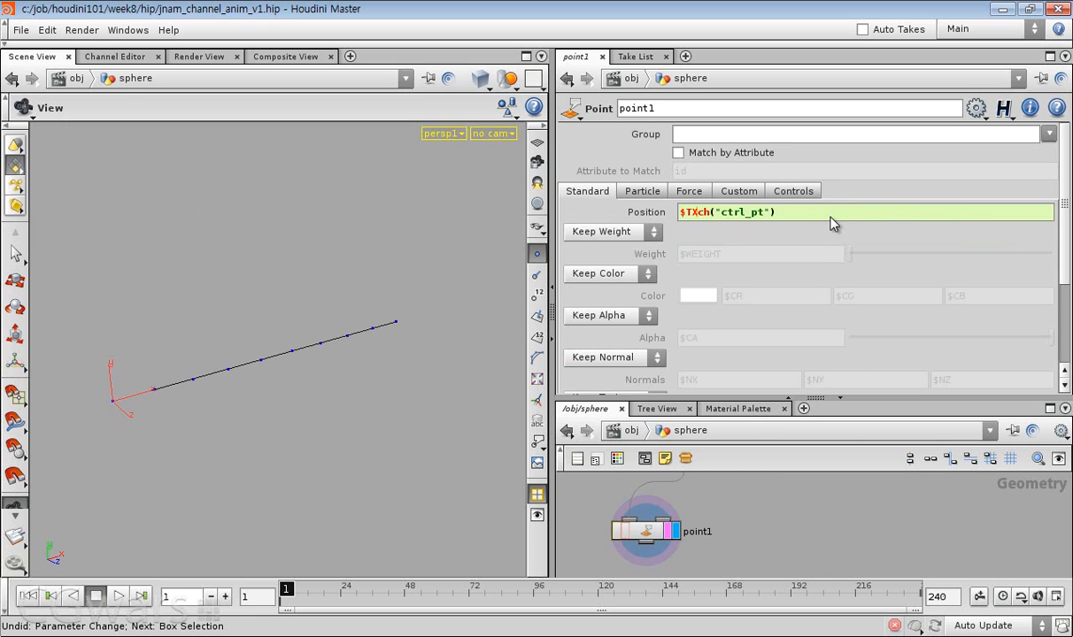
type("+")
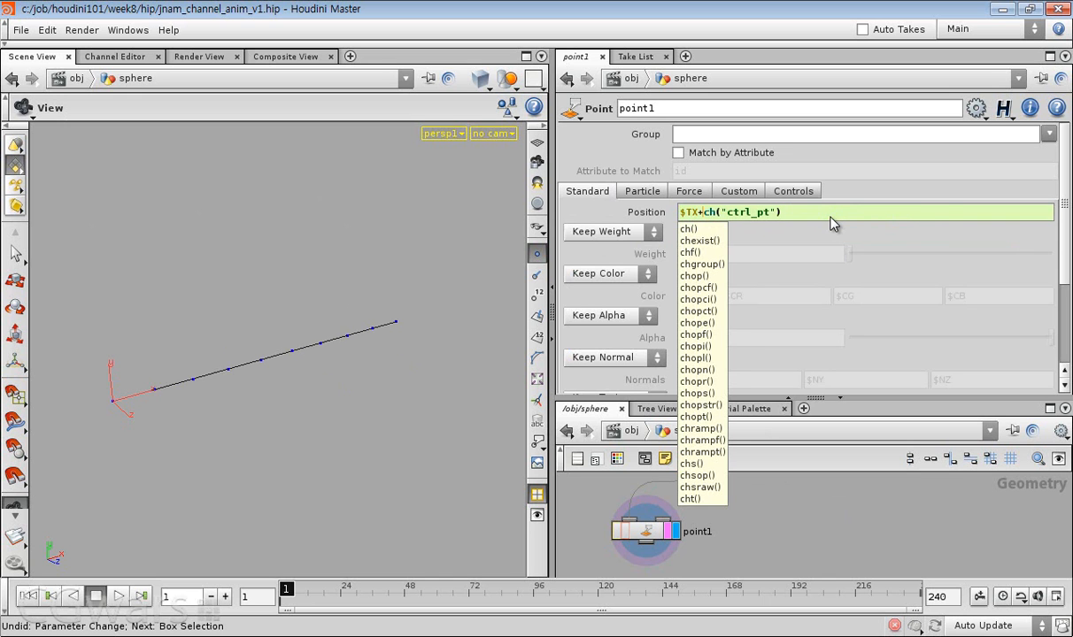
key("Return")
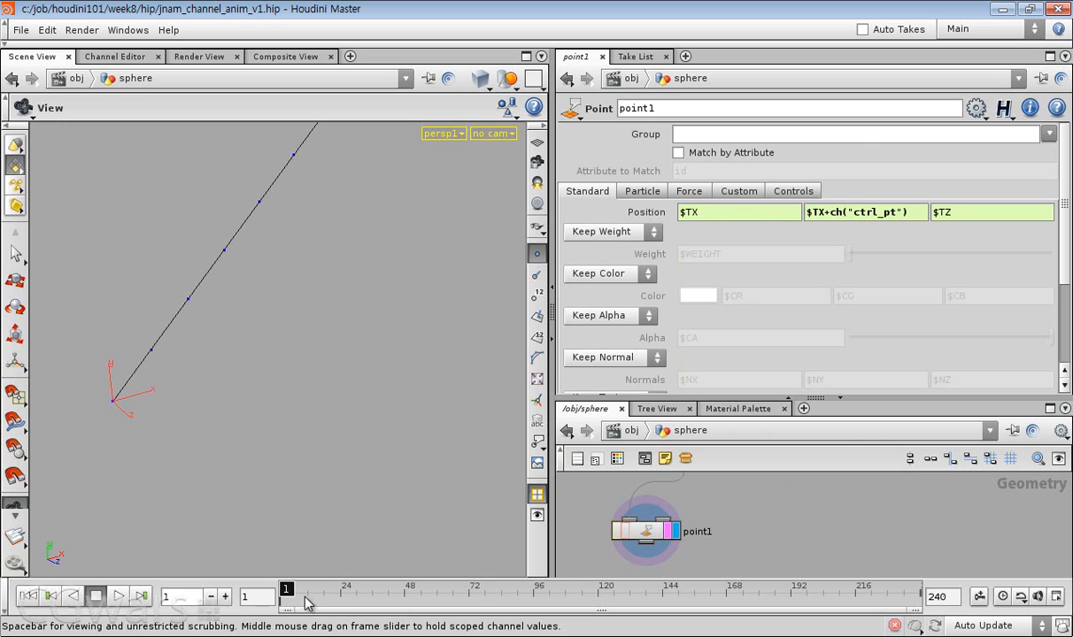
- Slide Control Pt up and back down to check how it offsets the line, and return to the standard parameters
left_click(808, 189)
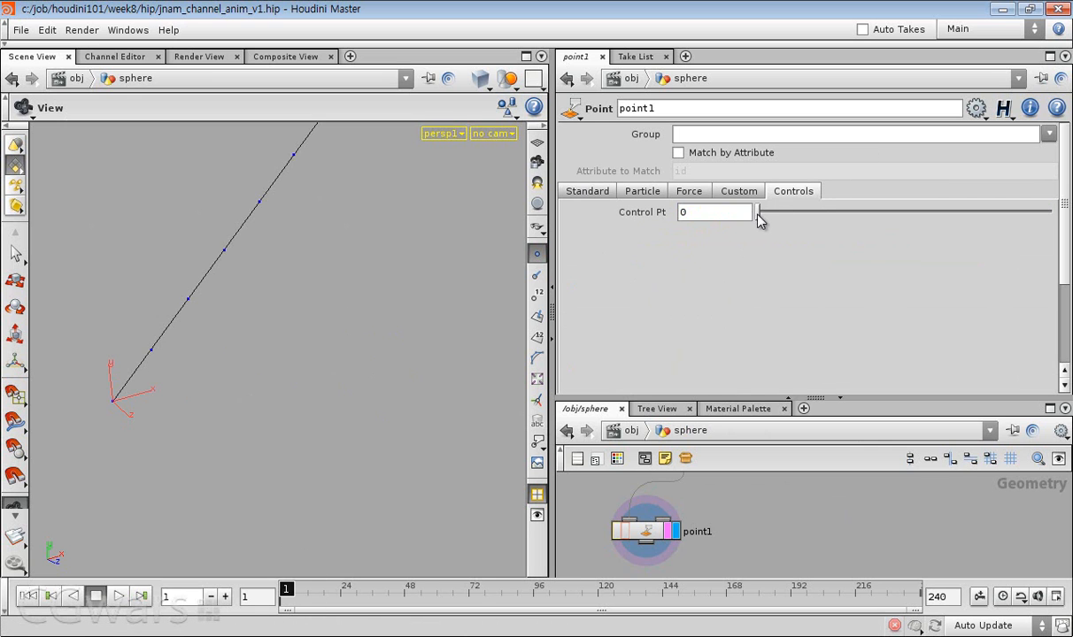
left_click_drag(780, 218, 703, 232)
left_click(588, 191)
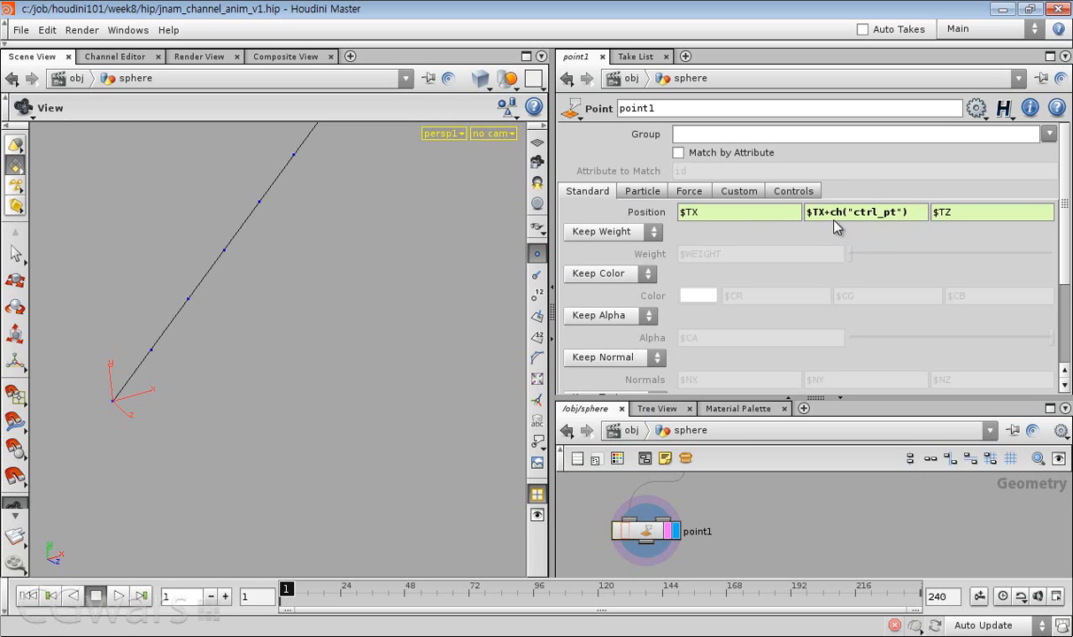
- Replace the ch("ctrl_pt") part of the Y position with a power function, giving $TX+pow($PT, 2)/100
left_click_drag(831, 218, 914, 221)
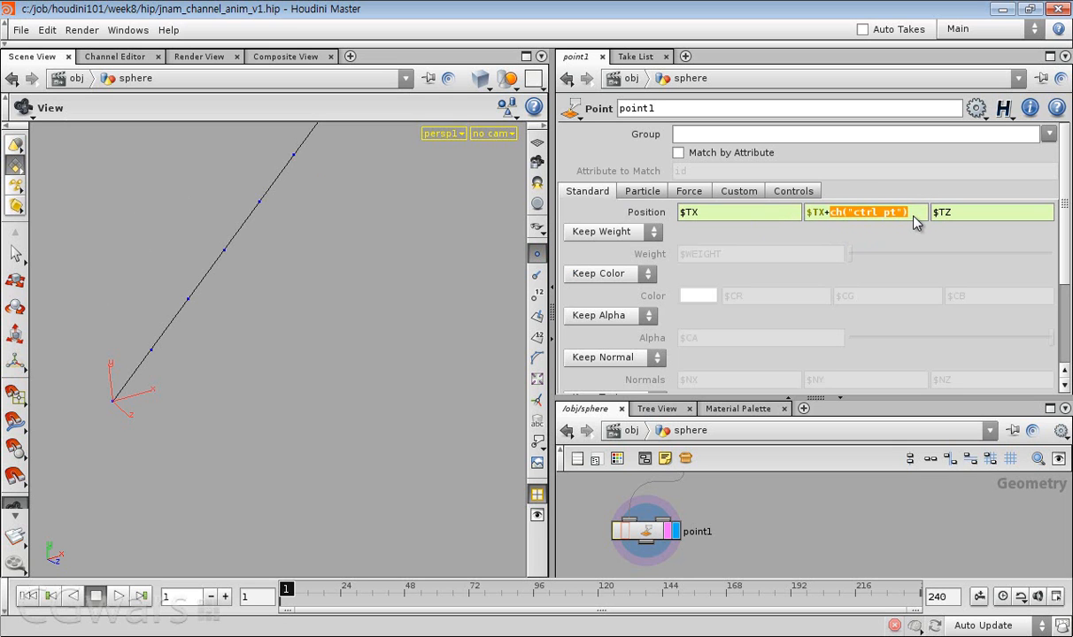
key("BackSpace")
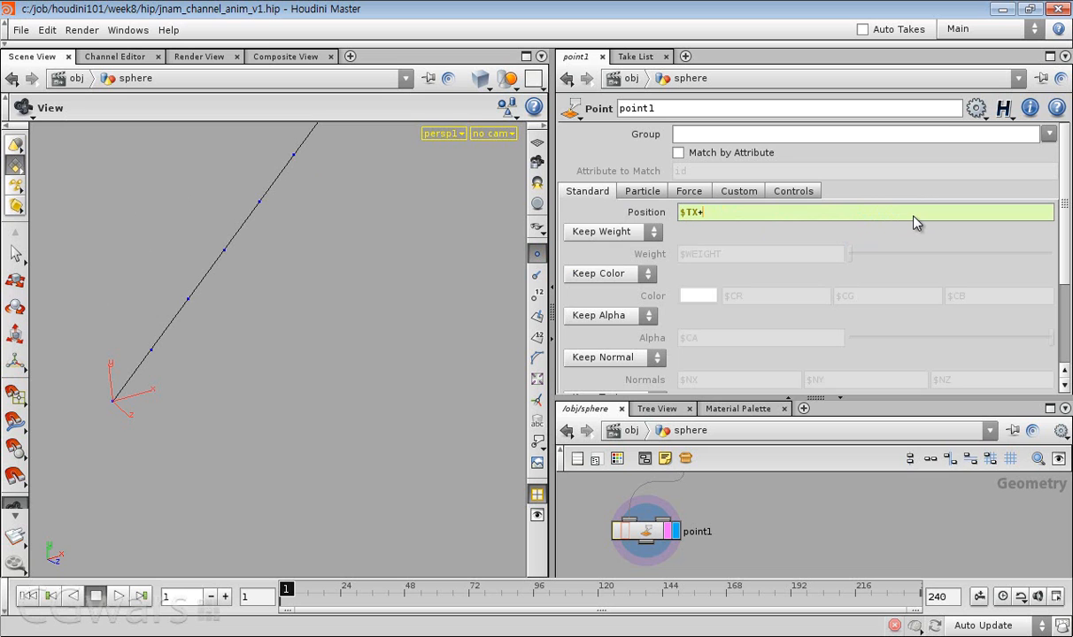
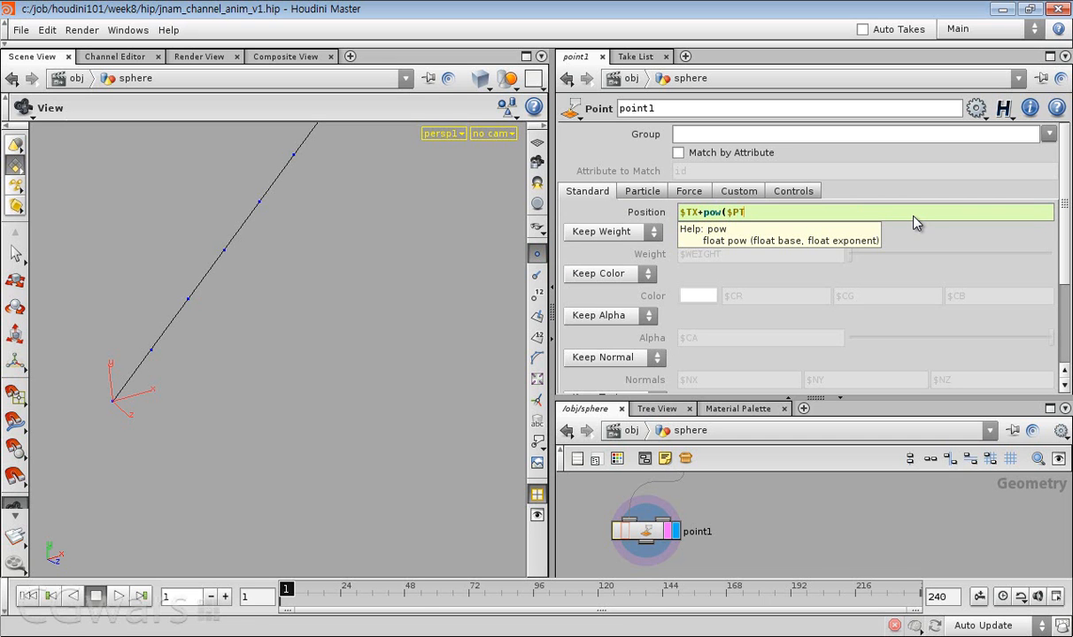
type(", 2)")
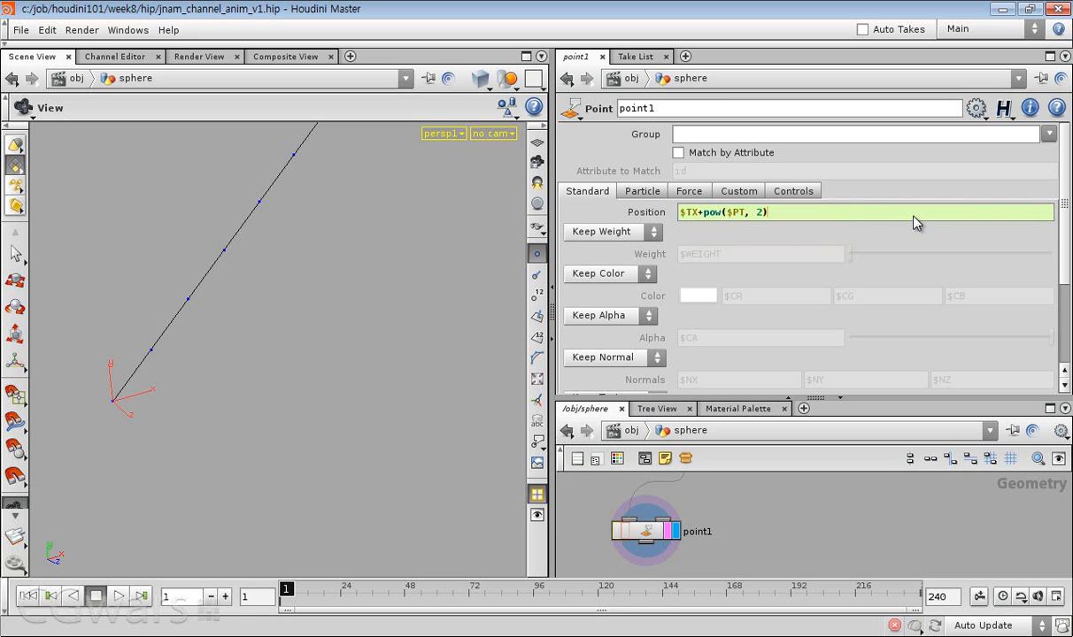
key("Return")
left_click(864, 212)
type("/100")
key("Return")
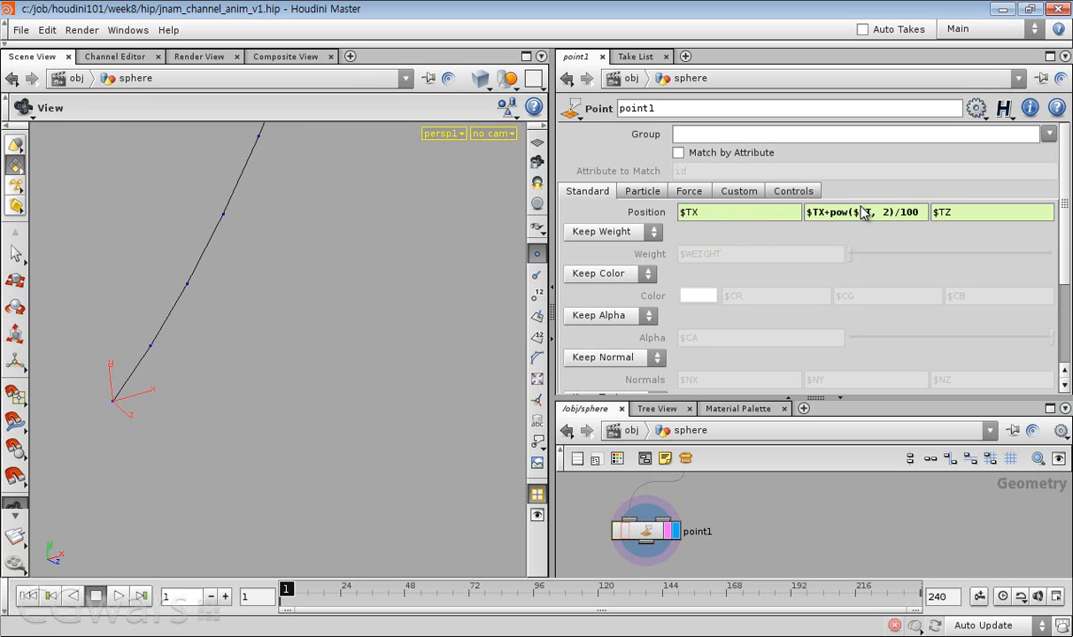
- Change the divisor in the Y position expression to 300 and check the curved line in the viewport
left_click(863, 213)
type("/1")
type("300")
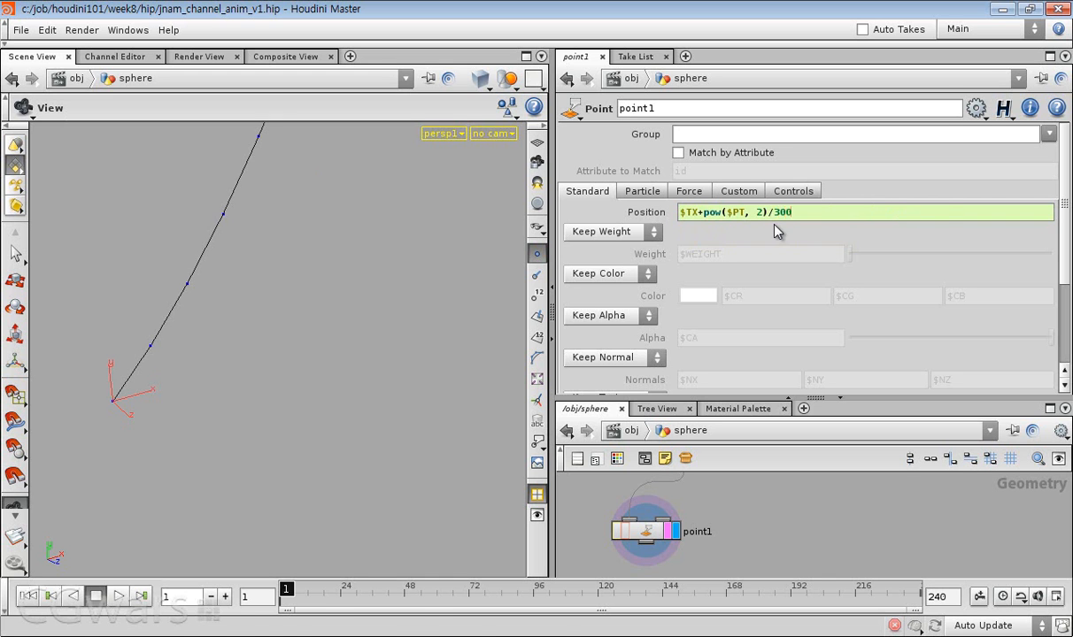
key("Return")
key("space+h")
left_click_drag(346, 318, 435, 290)
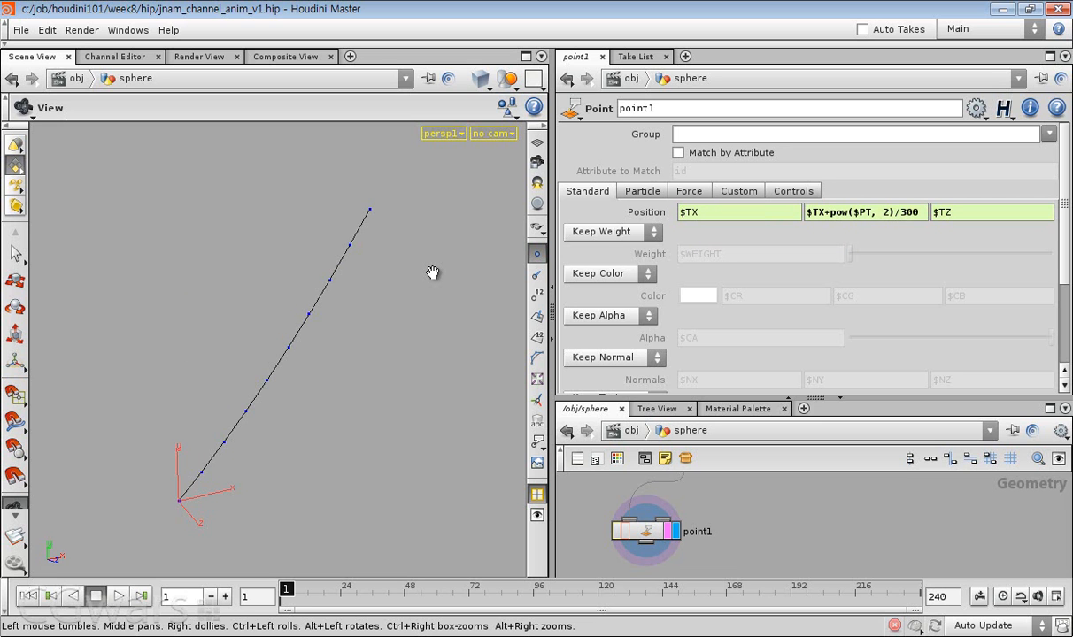
left_click_drag(317, 252, 289, 378)
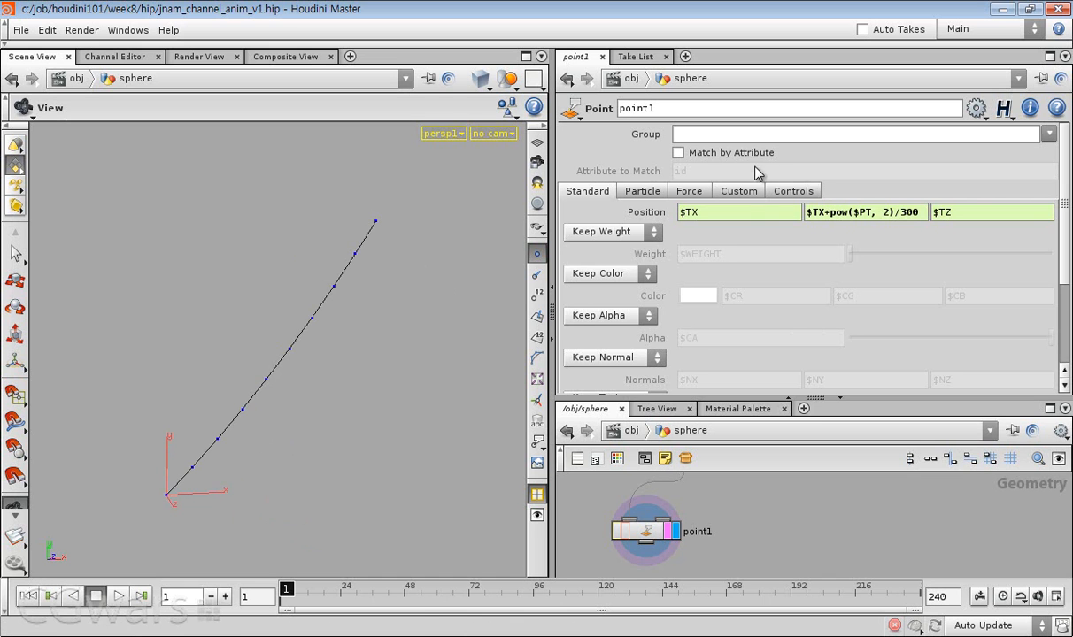
- Remove the power function from point1's Y position so the expression is only $TX
left_click_drag(826, 212, 1052, 212)
key("BackSpace")
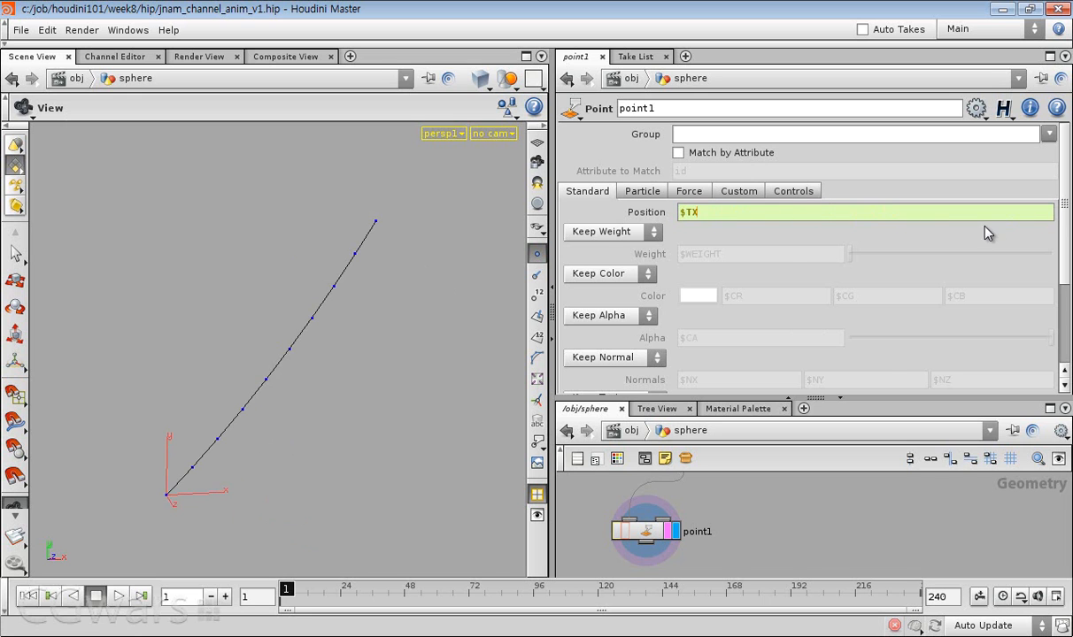
type("X")
key("Return")
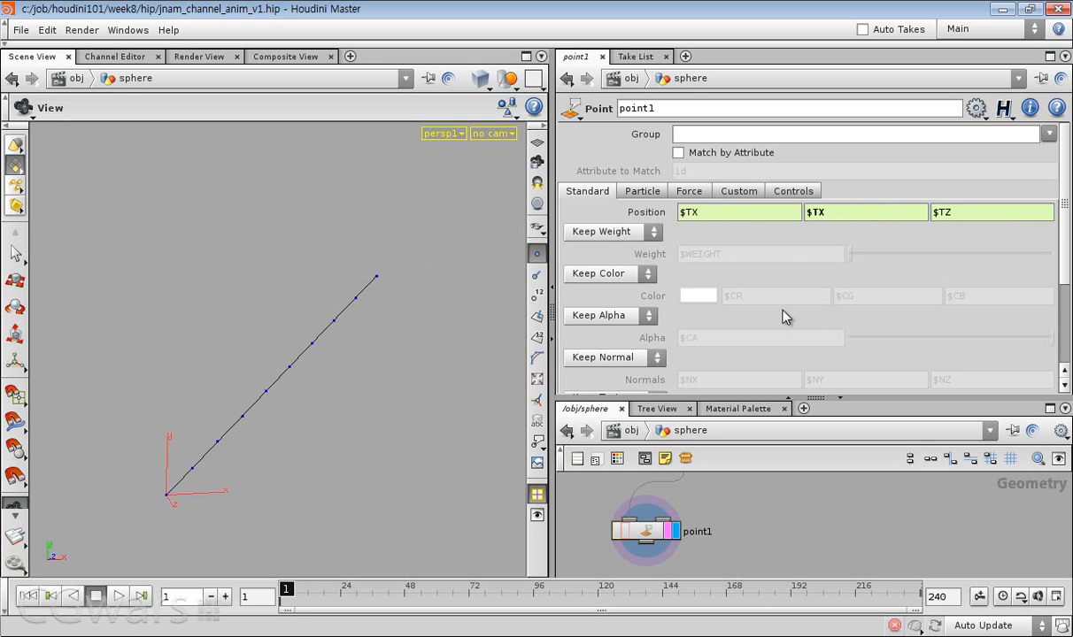
- Set point1 to Add Color and link the green and blue channels to red with relative channel references
left_click(615, 274)
left_click(603, 307)
left_click_drag(613, 301, 850, 299)
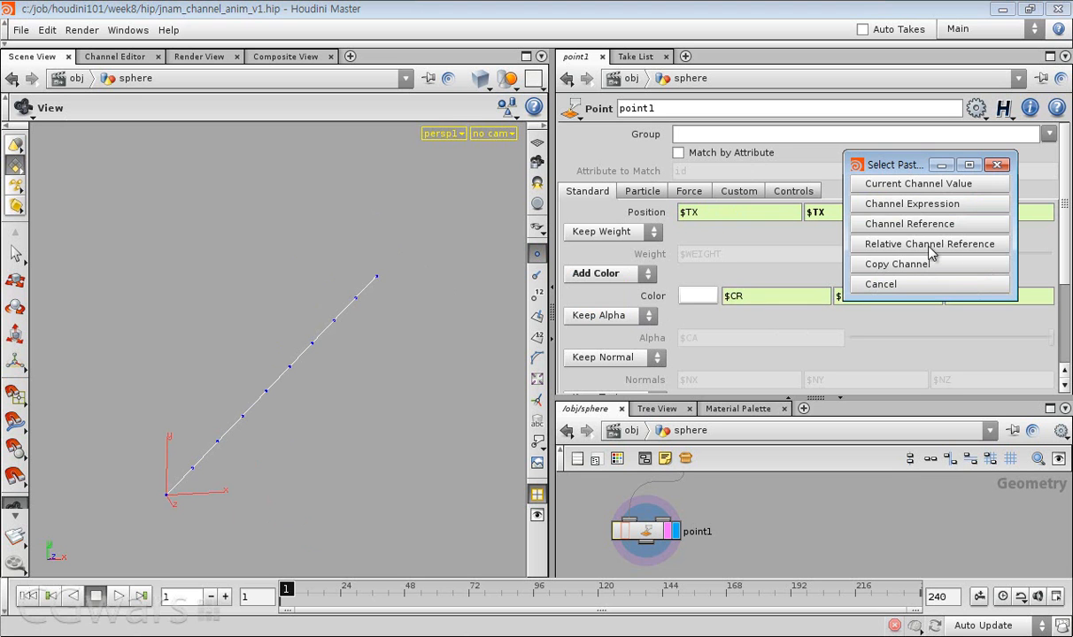
left_click(930, 254)
left_click_drag(622, 297, 981, 297)
left_click(1018, 240)
- Set the red colour channel to ch("ctrl_pt") and try the Control Pt slider on the line's colour
left_click(721, 298)
type("ch(\"ctrl_pt\")")
key("Return")
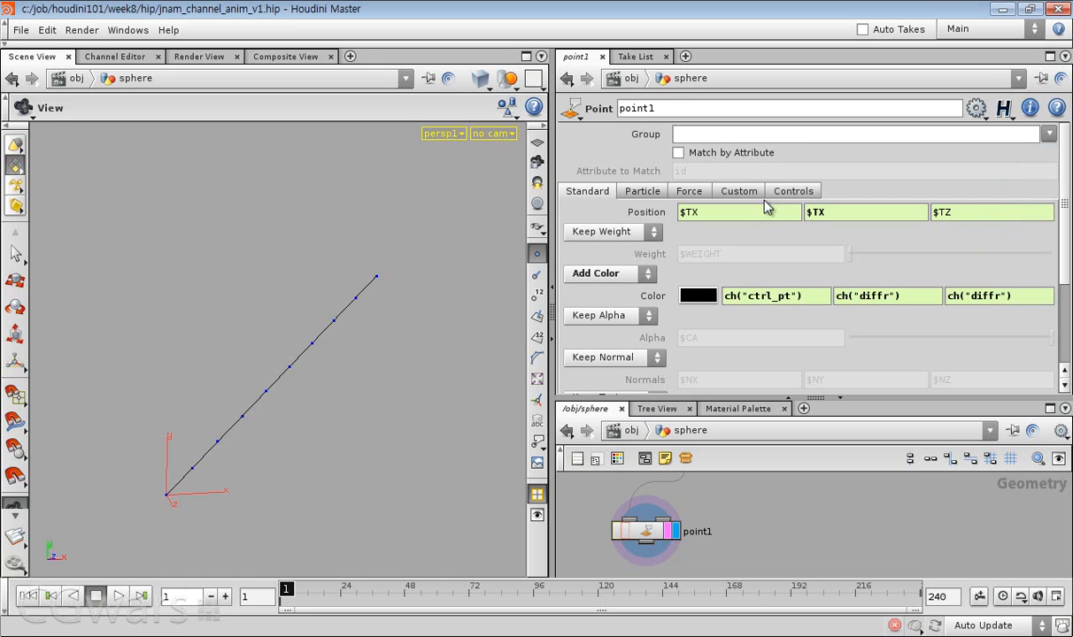
left_click(807, 192)
left_click_drag(760, 213, 691, 232)
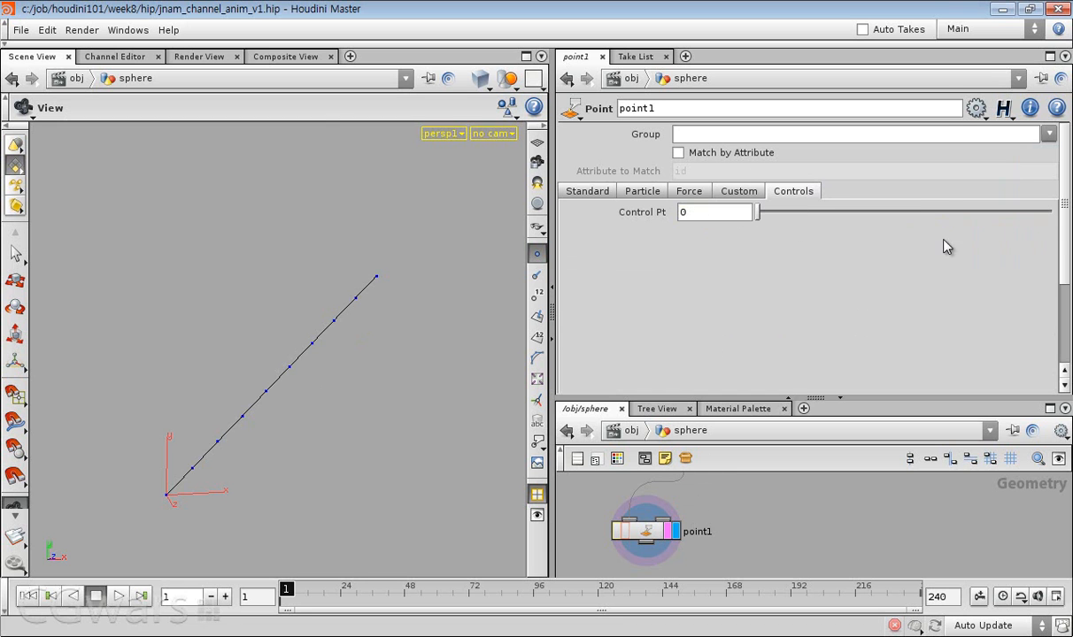
- Set the maximum of Control Pt's range to 1 in point1's Edit Parameter Interface dialog and accept
left_click(976, 115)
left_click(975, 130)
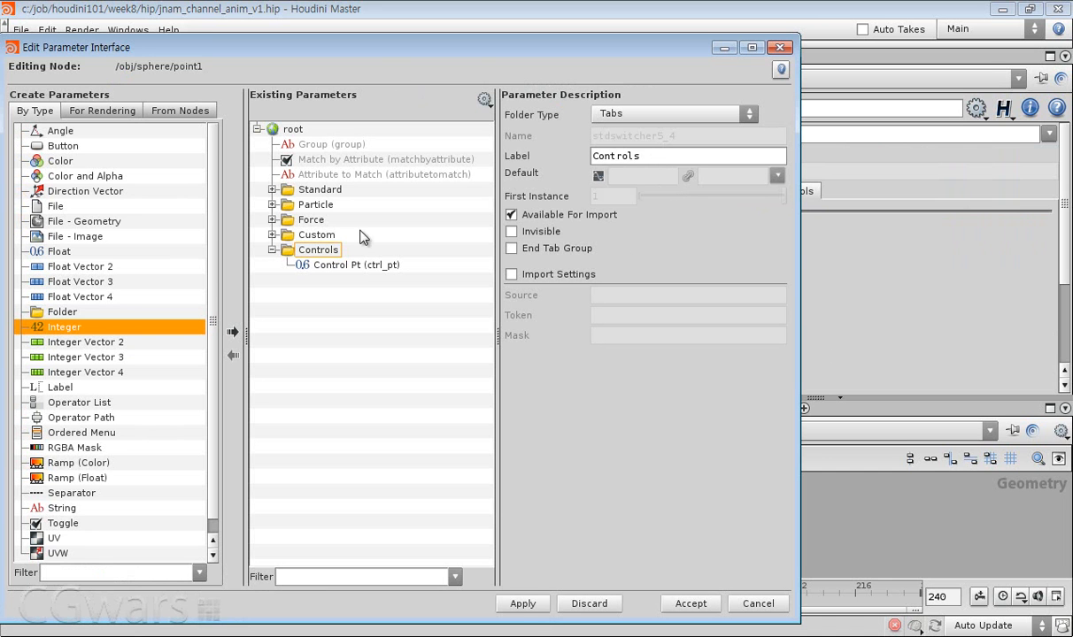
left_click(433, 265)
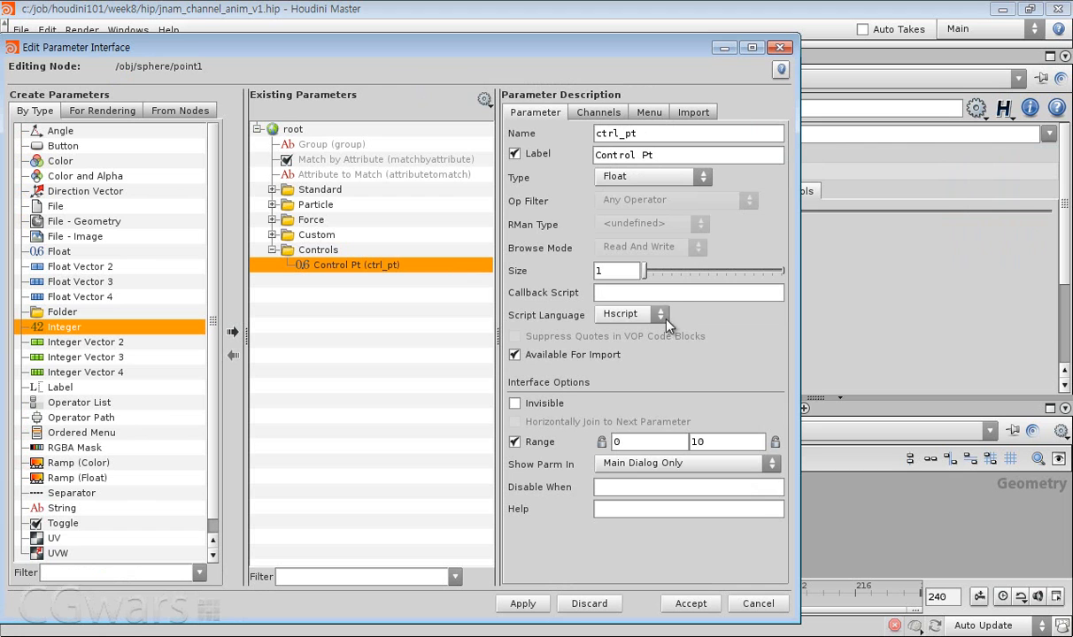
type("1")
left_click(673, 604)
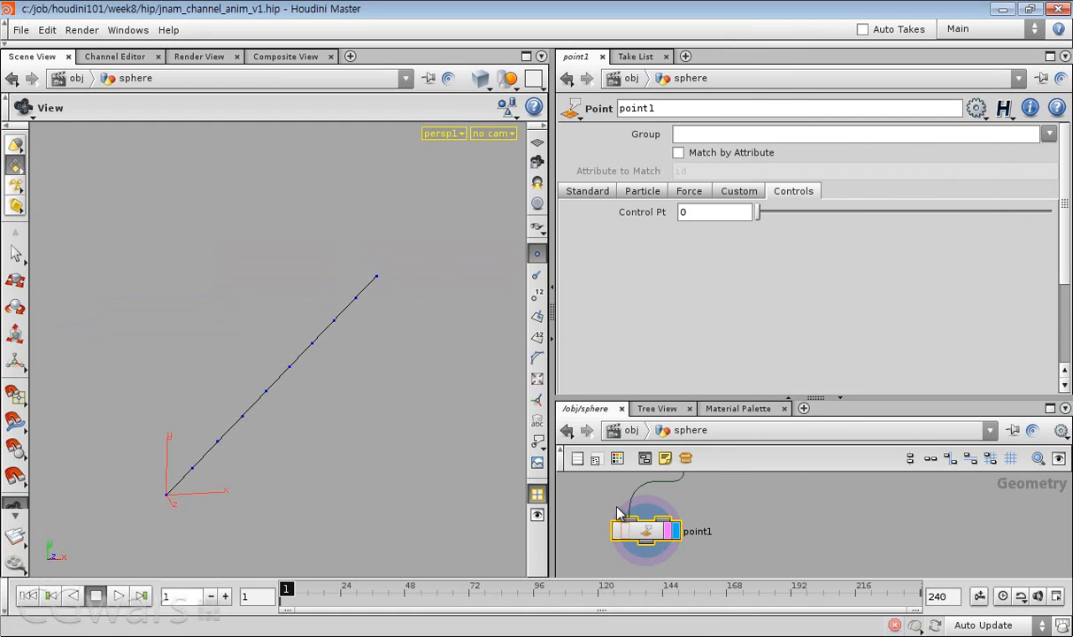
- Raise Control Pt to 1 and inspect its channel
left_click_drag(758, 214, 1060, 215)
left_click(719, 216, "shift")
key("h")
right_click_drag(747, 249, 728, 301)
left_click(979, 53)
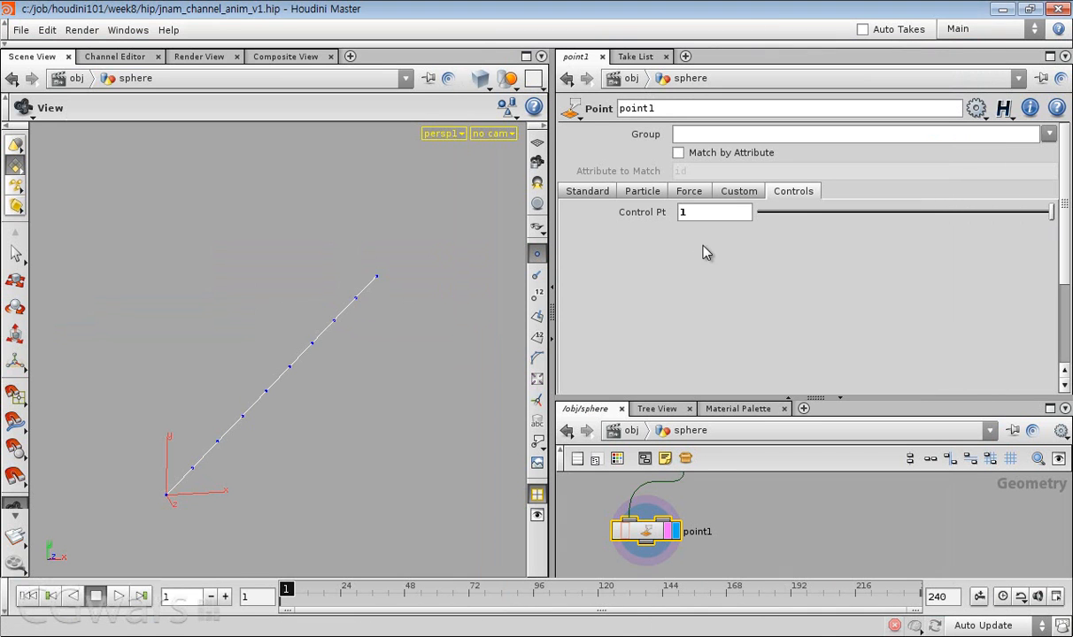
- Set a keyframe on Control Pt and adjust its slider to 0.14
left_click_drag(795, 211, 726, 206)
left_click(720, 214, "alt")
left_click_drag(782, 228, 1053, 215)
mouse_move(785, 215)
left_mouse_down()
mouse_move(665, 214)
mouse_move(1056, 211)
mouse_move(737, 211)
mouse_move(789, 204)
left_mouse_up()
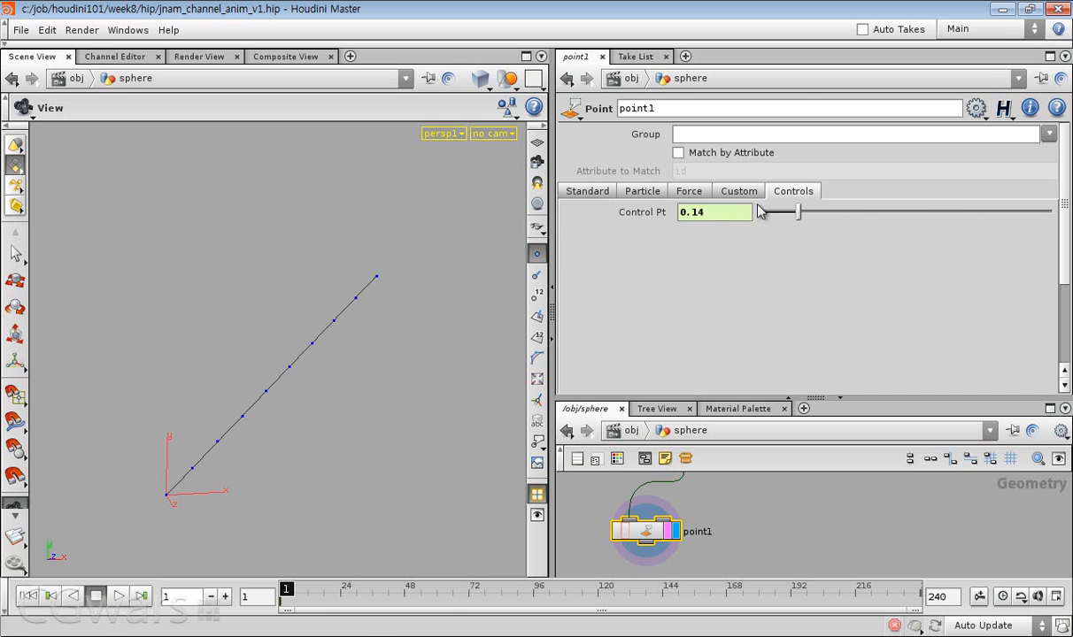
- Inspect Control Pt's curve in the channel editor, then set its keyed values to 0 at frame 1 and 1 at frame 240
left_click(729, 215, "shift")
key("h")
mouse_move(740, 232)
right_mouse_down()
mouse_move(706, 350)
mouse_move(720, 370)
right_mouse_up()
left_click_drag(719, 371, 836, 217)
left_click(932, 53)
type("0")
key("Return")
left_click_drag(868, 575, 921, 588)
type("1")
key("Return")
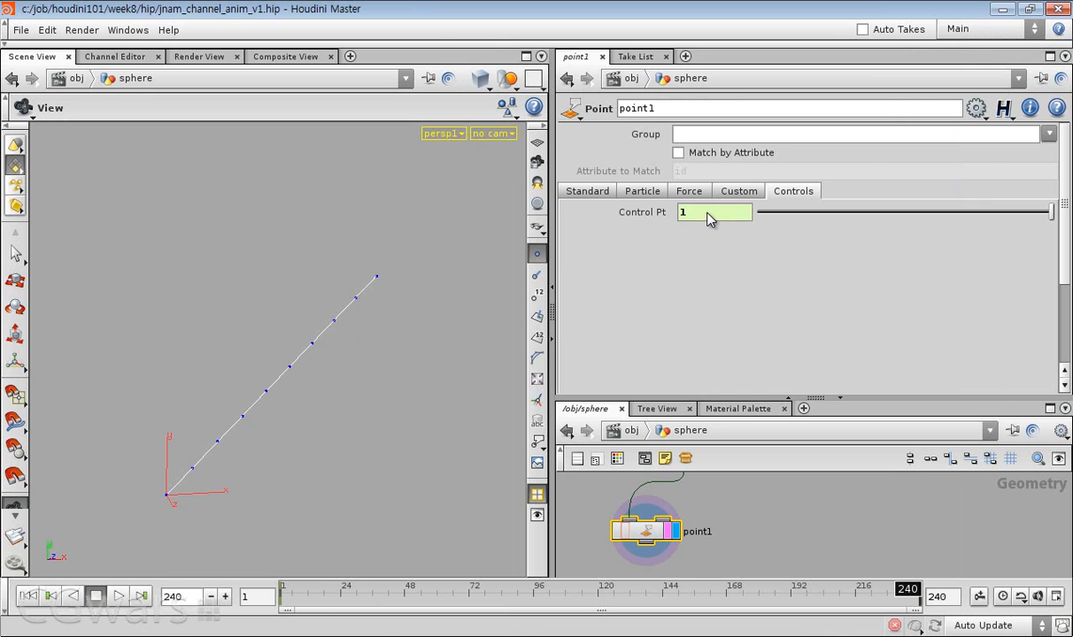
- Review Control Pt's animation curve and scrub the timeline through to frame 240
left_click(708, 214, "shift")
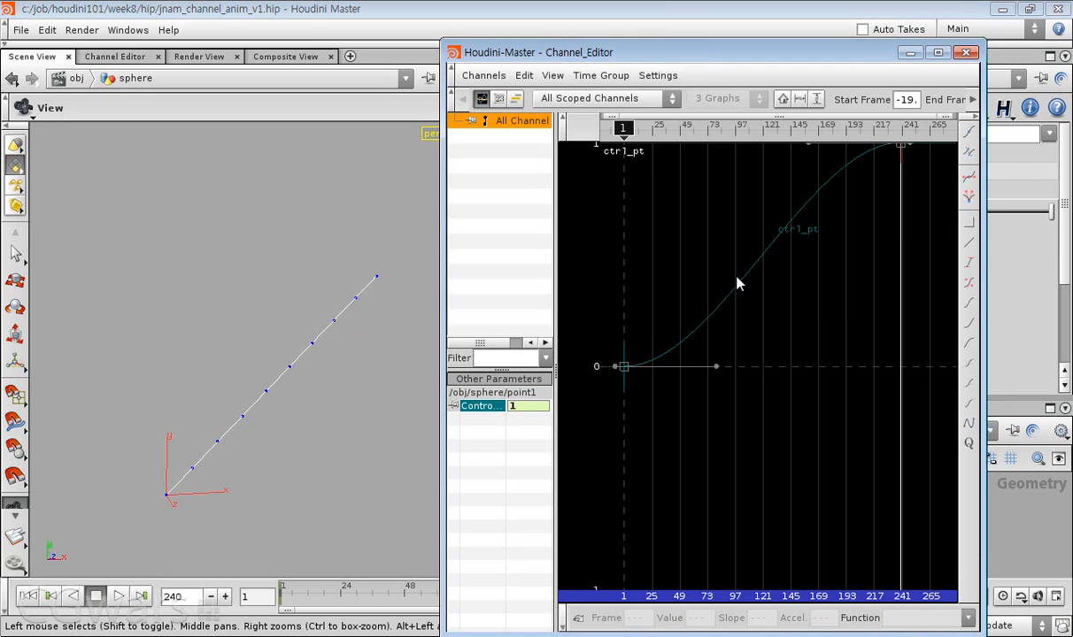
left_click(967, 54)
left_click_drag(312, 594, 965, 560)
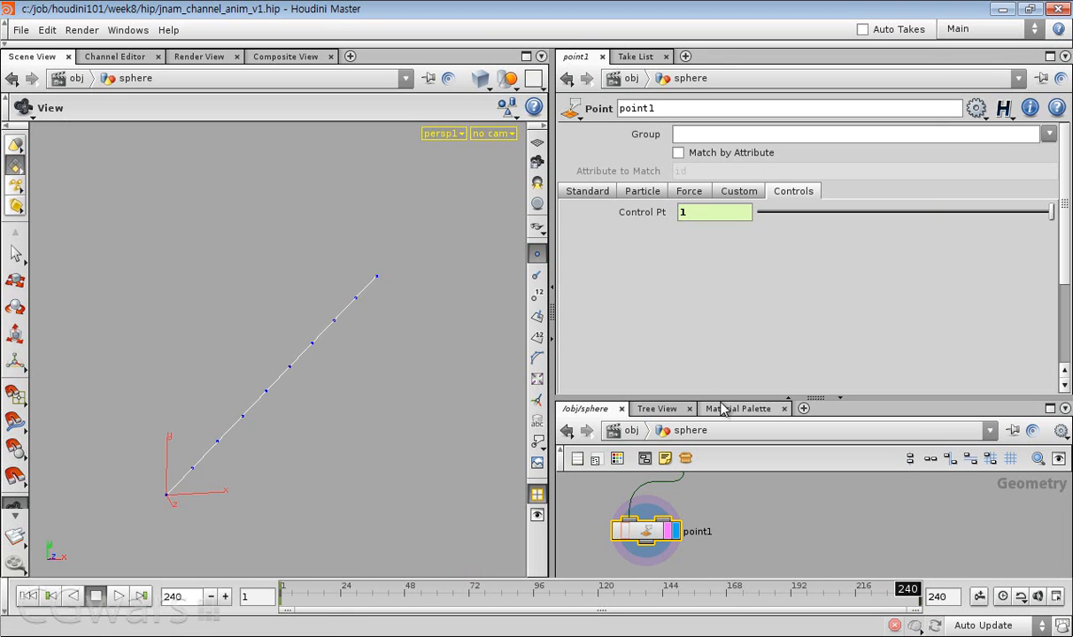
- Examine point1's colour channel expressions and the values they evaluate to
left_click_drag(719, 399, 721, 289)
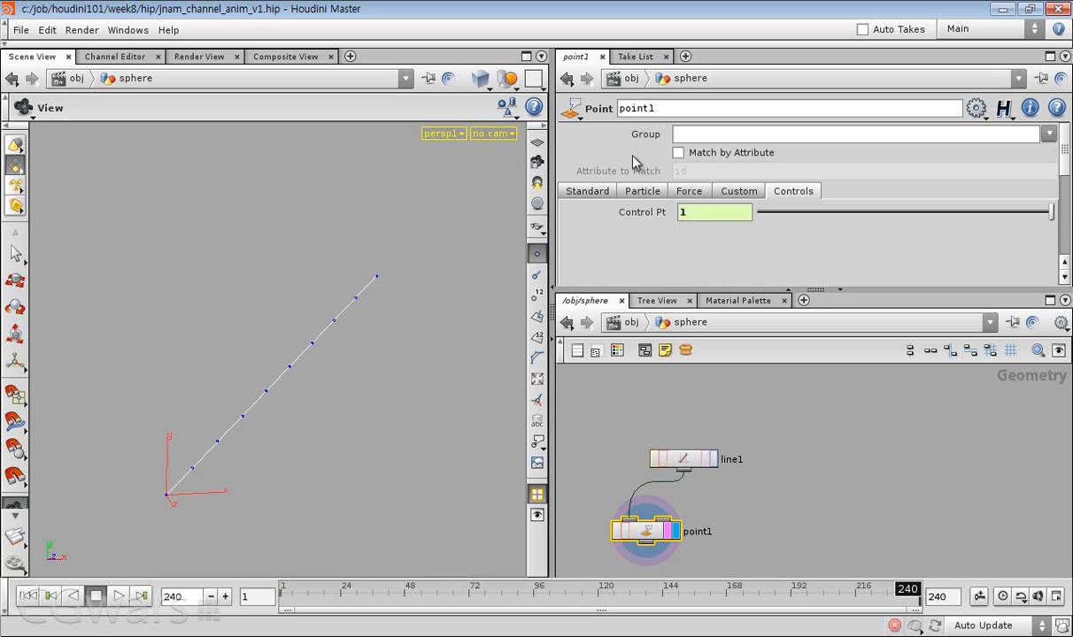
left_click(589, 192)
left_click_drag(657, 292, 699, 405)
scroll(788, 287, "down", 2)
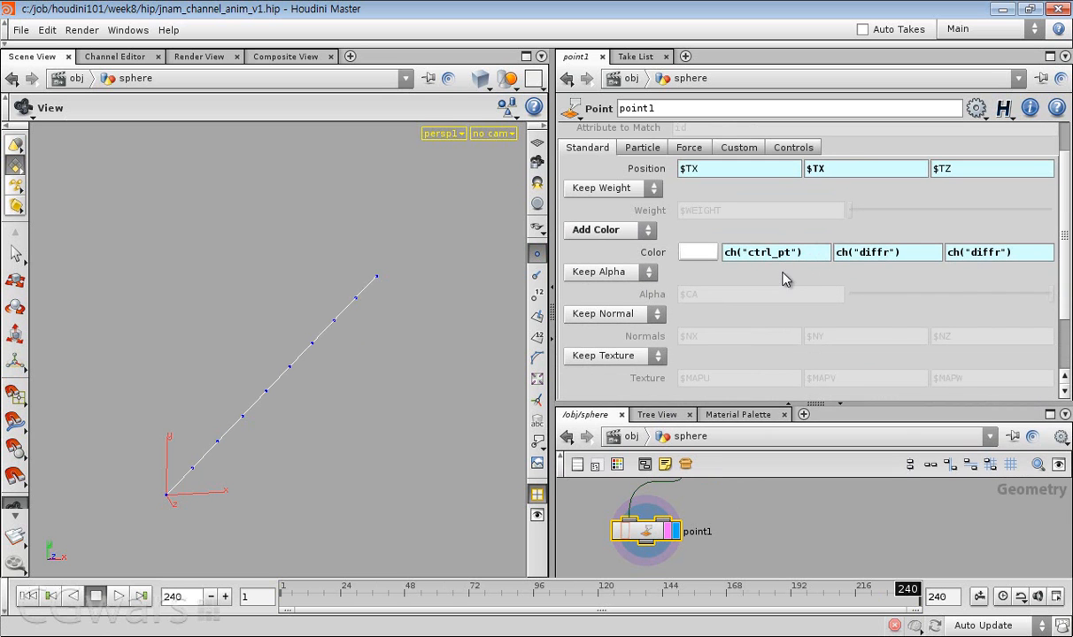
left_click(620, 253)
left_click(620, 252)
scroll(759, 254, "up", 2)
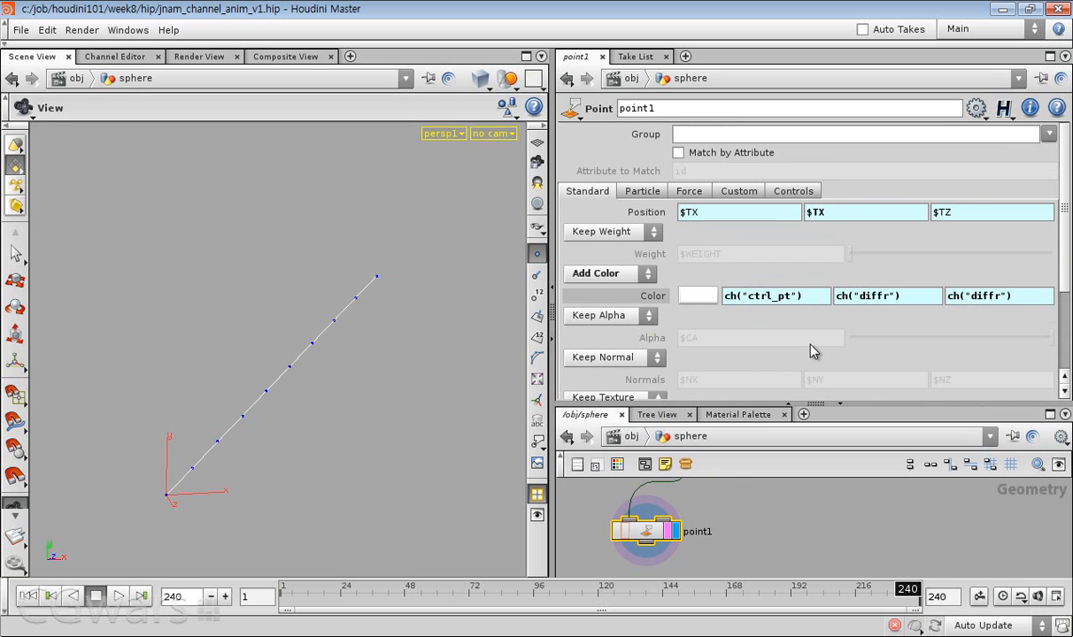
- Copy the ch("ctrl_pt") expression from point1's red channel and try Control Pt at 0.689
left_click_drag(748, 405, 760, 324)
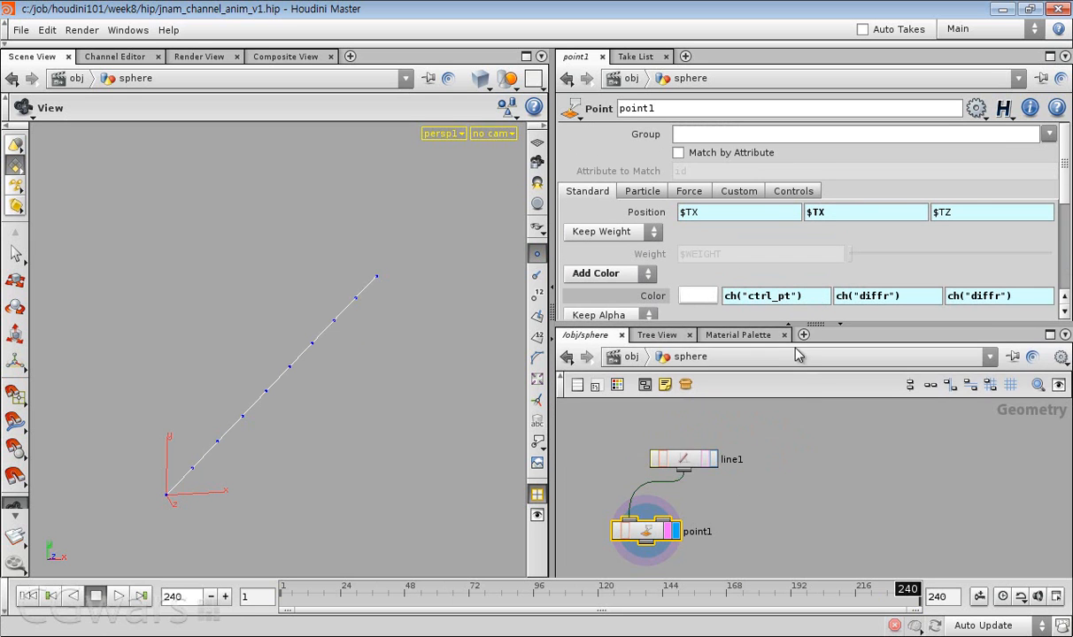
left_click(731, 296)
key("ctrl+c")
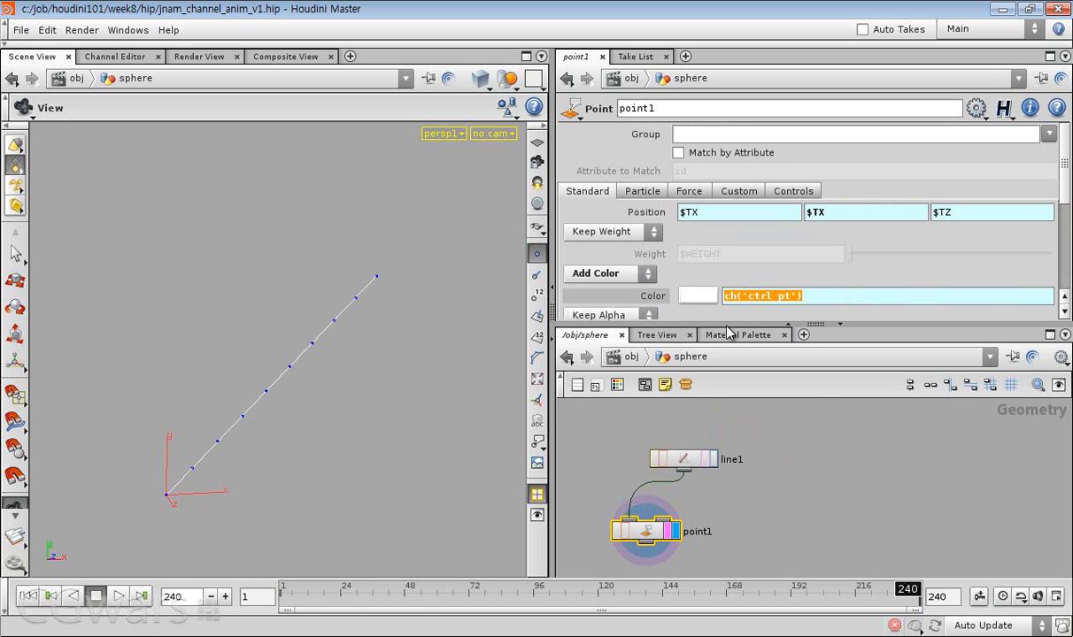
left_click(795, 450)
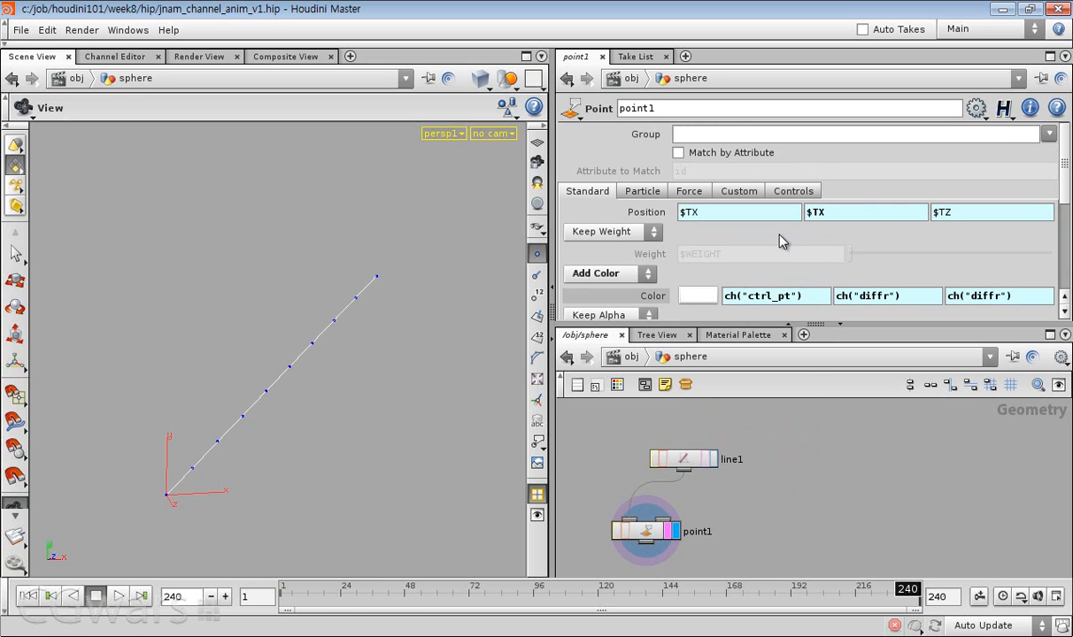
left_click(794, 193)
left_click_drag(784, 219, 959, 213)
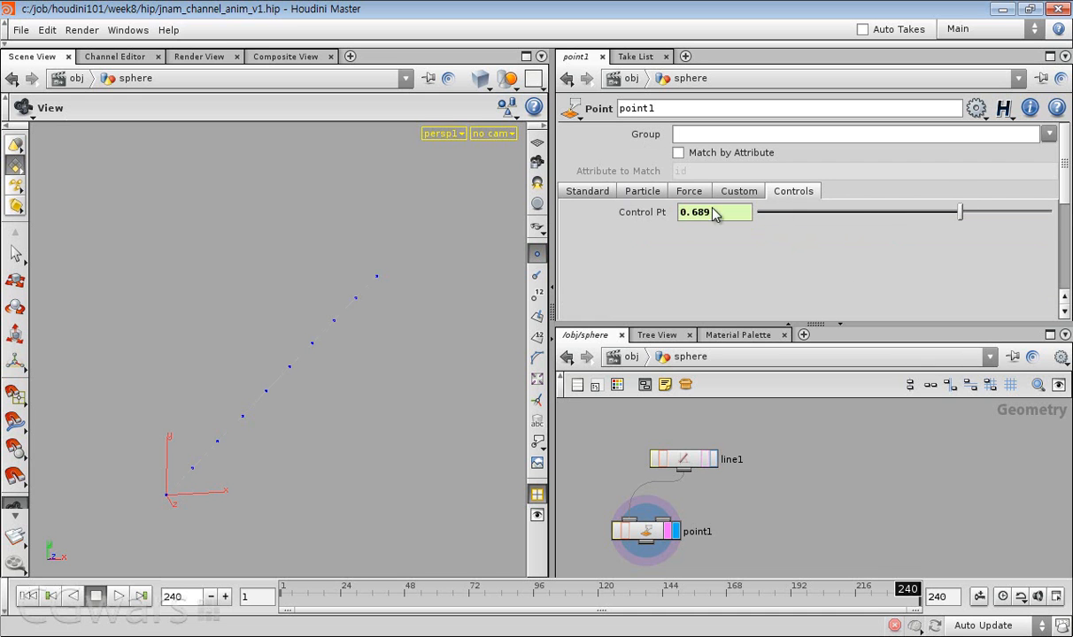
- Change point1's red colour expression to $CR + ch("ctrl_pt")
left_click(589, 191)
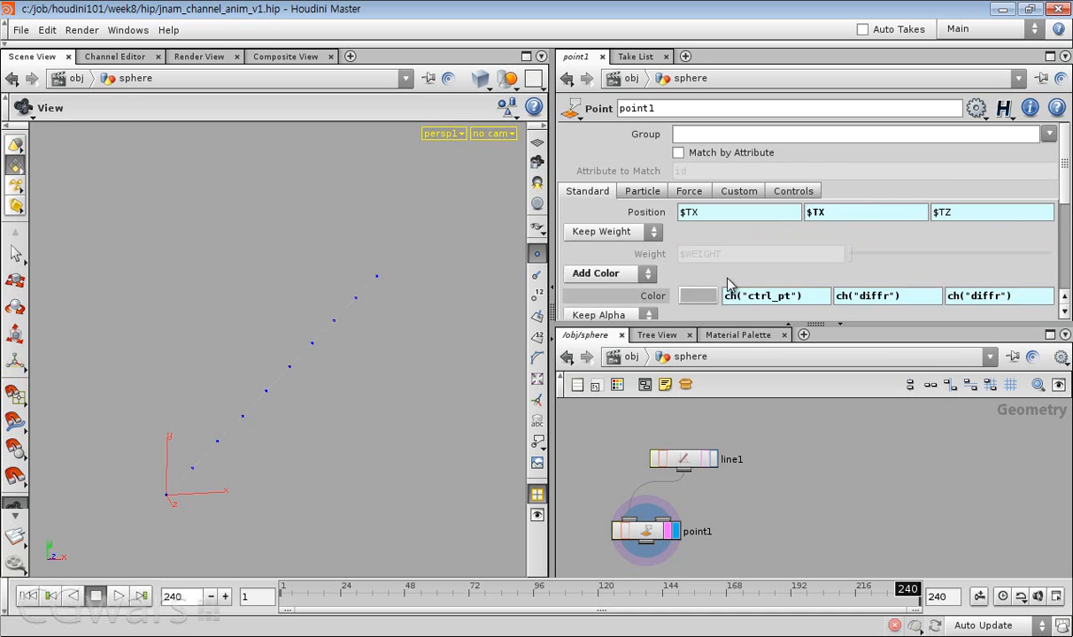
scroll(787, 246, "down", 2)
left_click(814, 232)
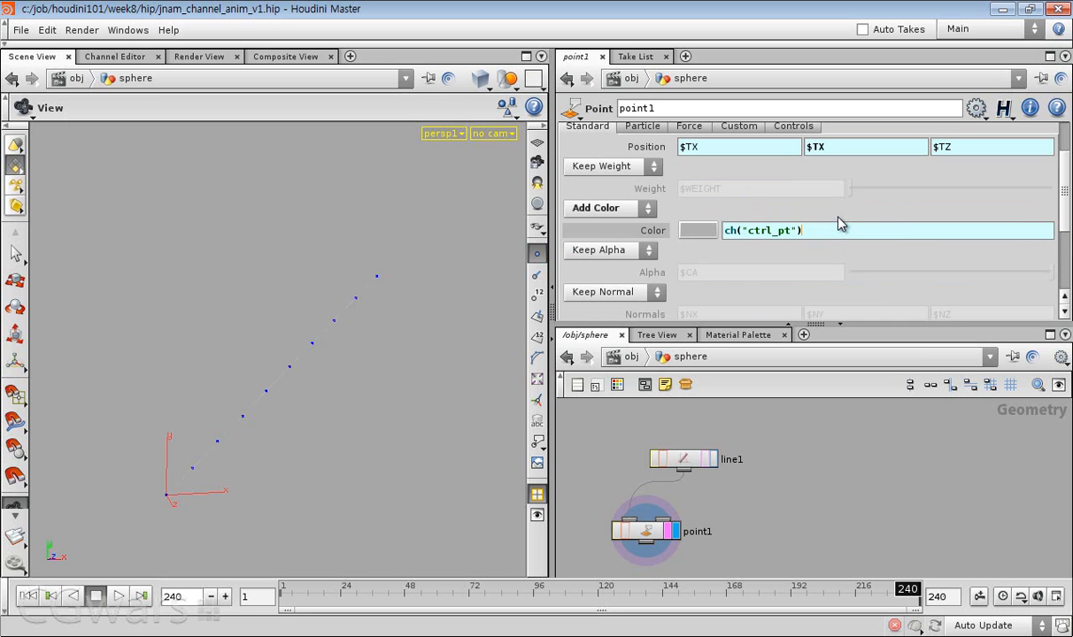
key("Home")
type("$CR+")
key("Left")
key("Return")
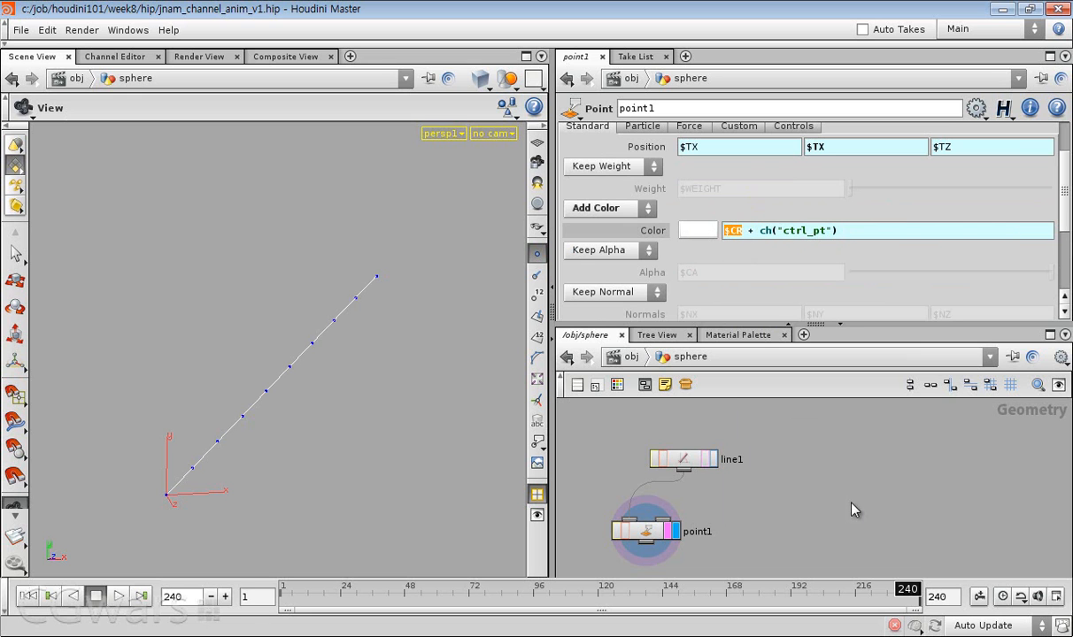
- Change point1's green colour expression to $CG + ch("diffr")
left_click(845, 235)
type("$CR")
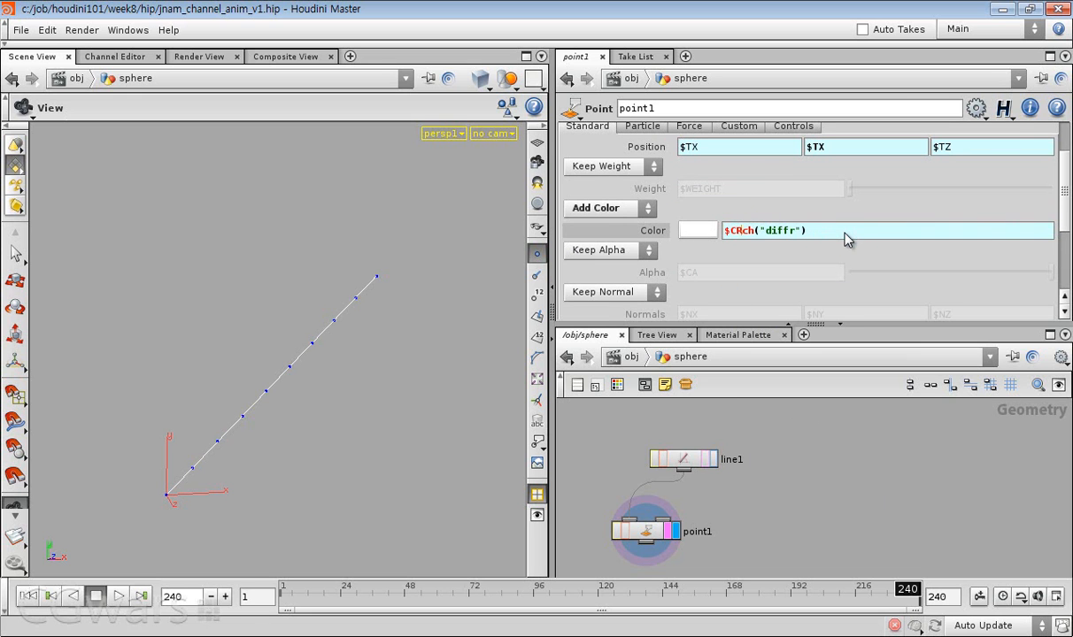
type(" + ")
type("G")
key("Delete")
key("Return")
- Change point1's blue colour expression to $CB + ch("diffr")
left_click(953, 234)
type("$CR")
key("BackSpace")
type("B +")
key("Return")
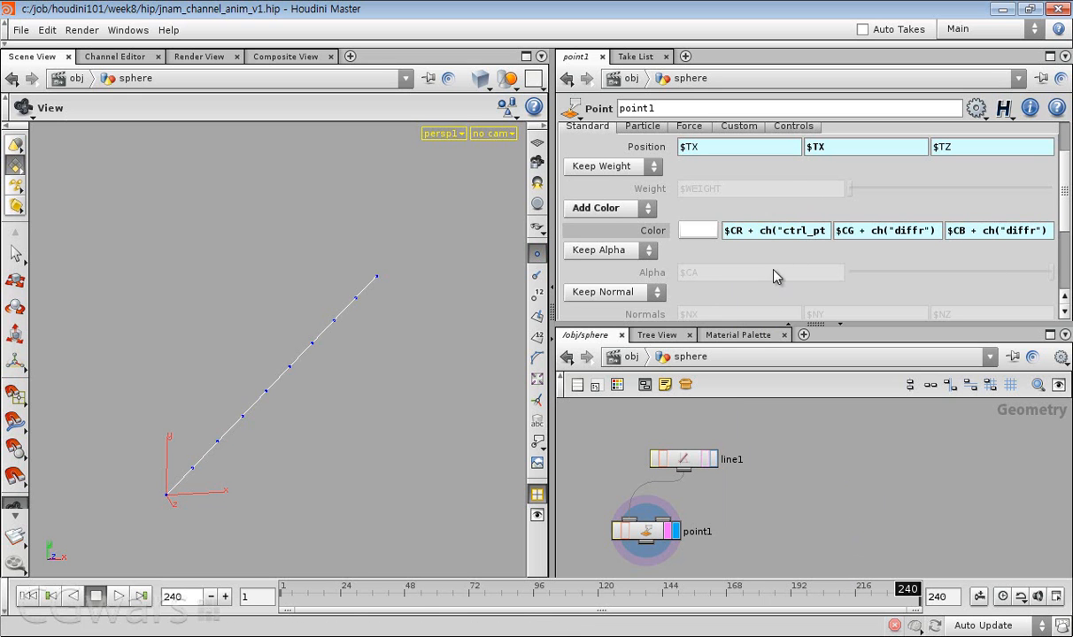
- Replace the channel references in point1's green and blue colour expressions with ch("ctrl_pt"), keeping the $CG and $CB terms
scroll(790, 253, "up", 1)
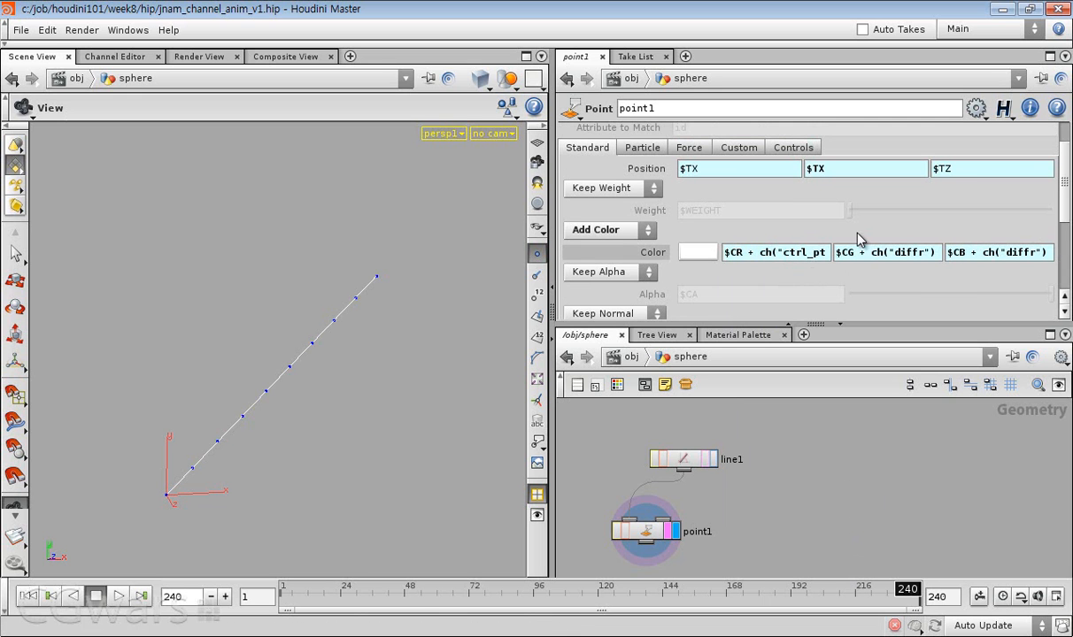
left_click_drag(761, 253, 1055, 266)
left_click(872, 387)
key("BackSpace")
key("BackSpace")
key("ctrl+v")
key("Return")
key("ctrl+v")
left_click(892, 554)
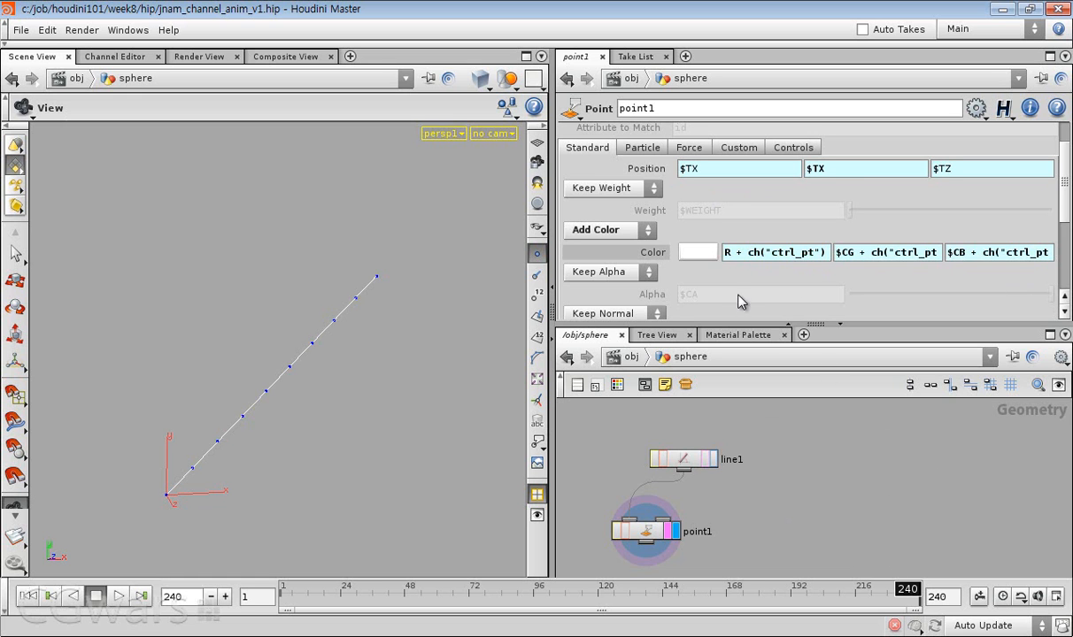
left_click_drag(695, 249, 643, 252)
left_click(801, 519)
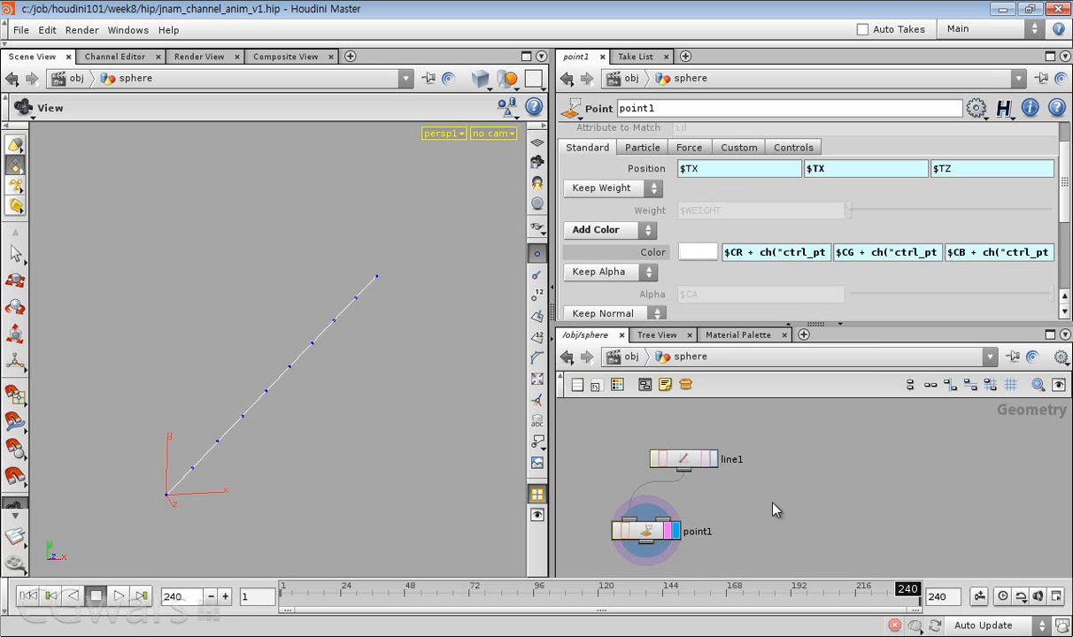
- Add a Color node and wire it between line1 and point1
key("Tab")
type("color")
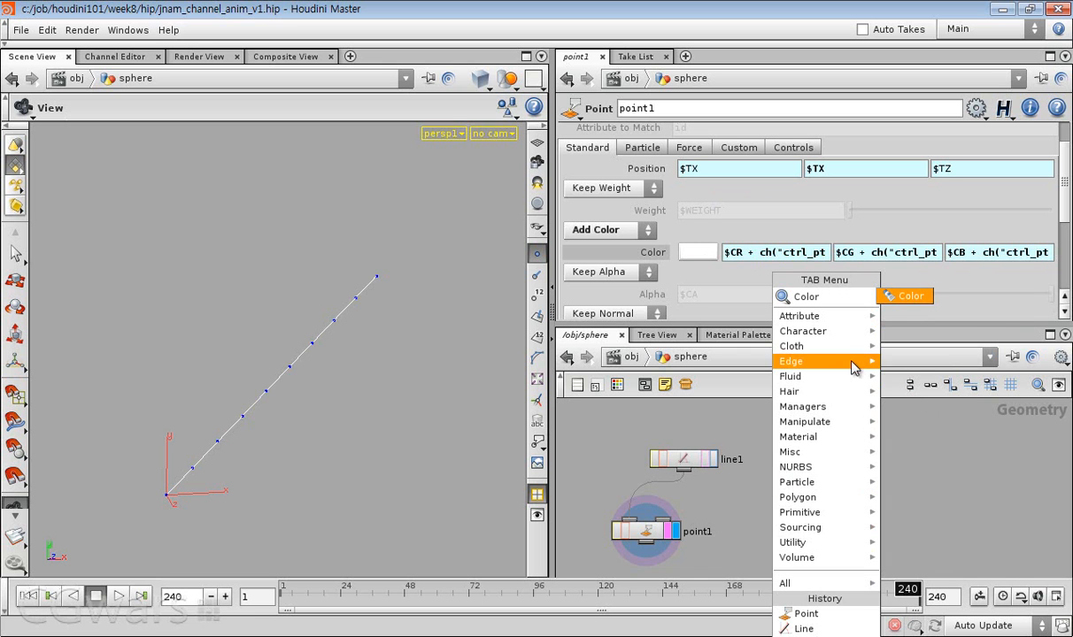
key("Return")
left_click(643, 493)
left_click_drag(777, 494, 614, 491)
left_click_drag(617, 493, 739, 501)
left_click_drag(683, 471, 628, 523)
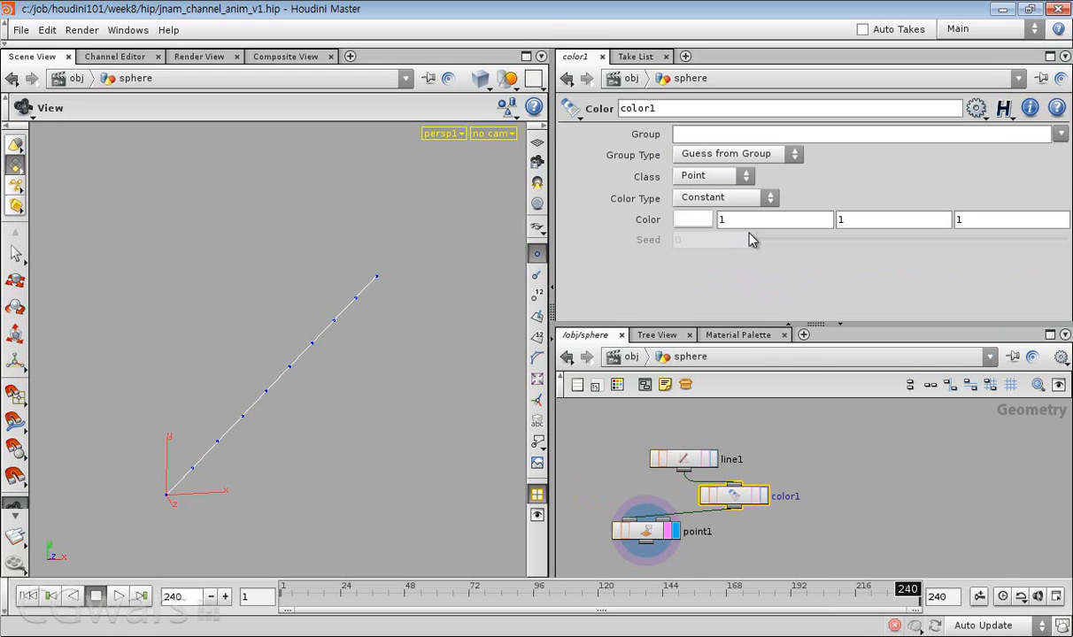
- Set color1's colour to black with 0, 0, 0
left_click_drag(751, 220, 673, 220)
key("Tab")
type("0")
key("Tab")
type("0")
key("Return")
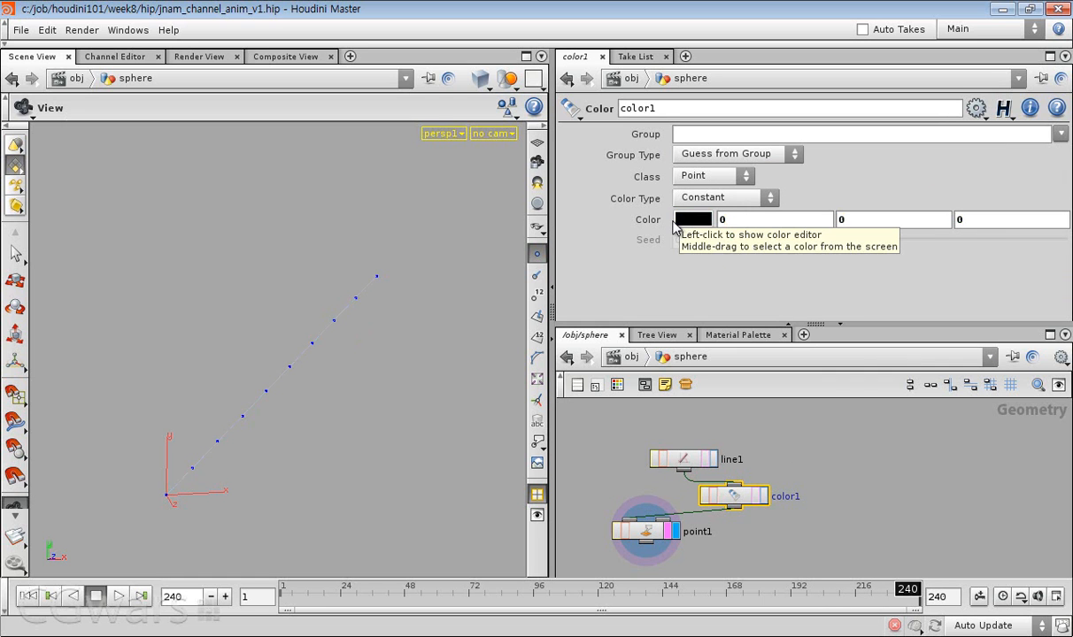
- Compare the displayed output of color1 and point1, then set point1's Y position to $TY
left_click(762, 497)
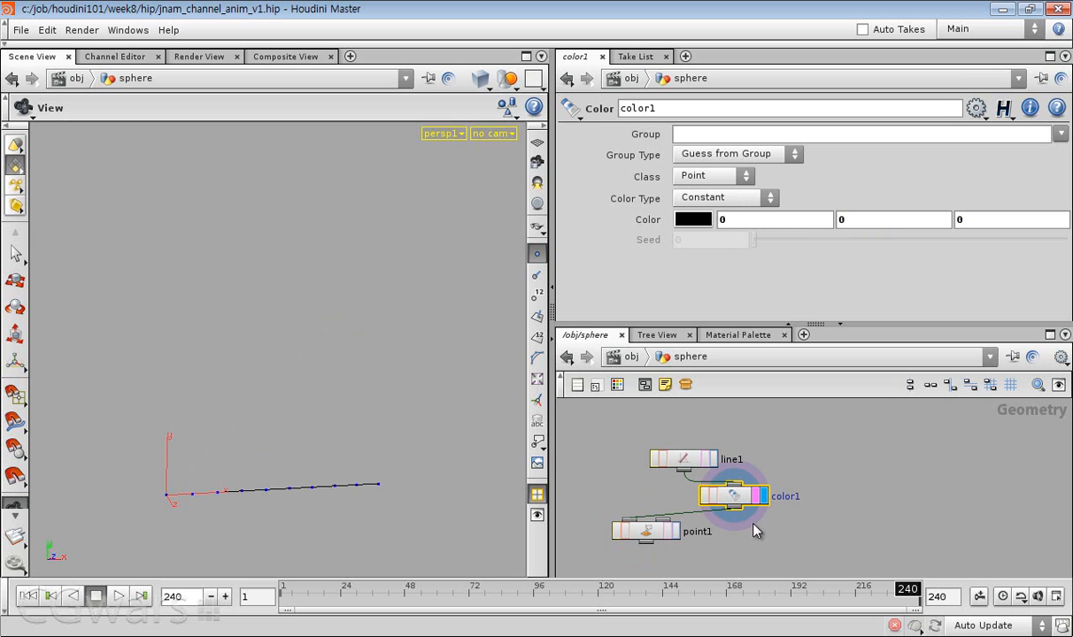
left_click(676, 531)
left_click(633, 531)
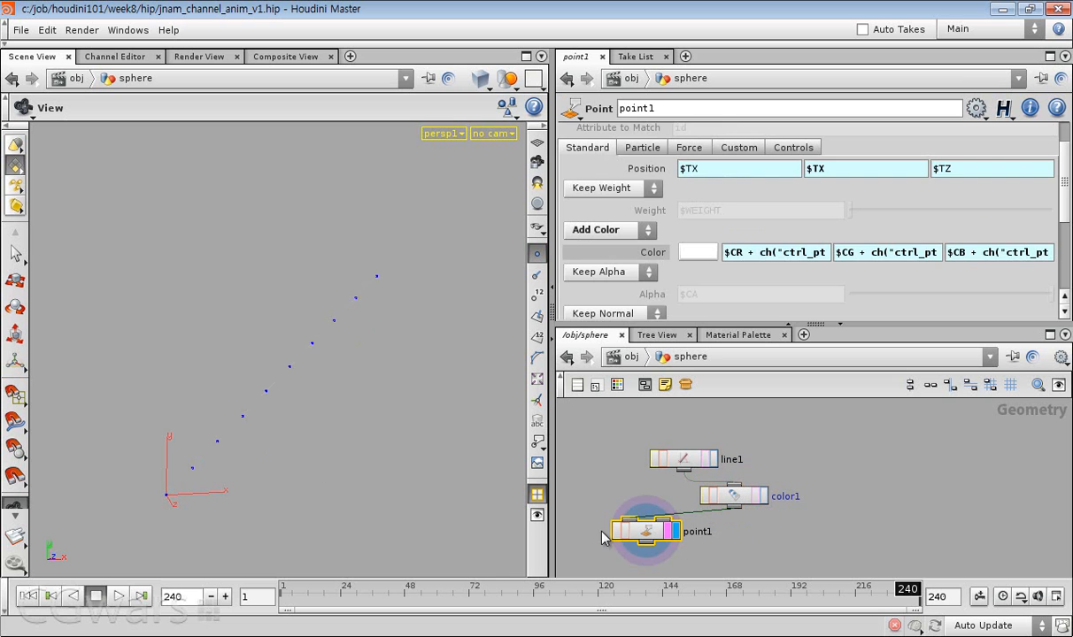
left_click(852, 170)
key("BackSpace")
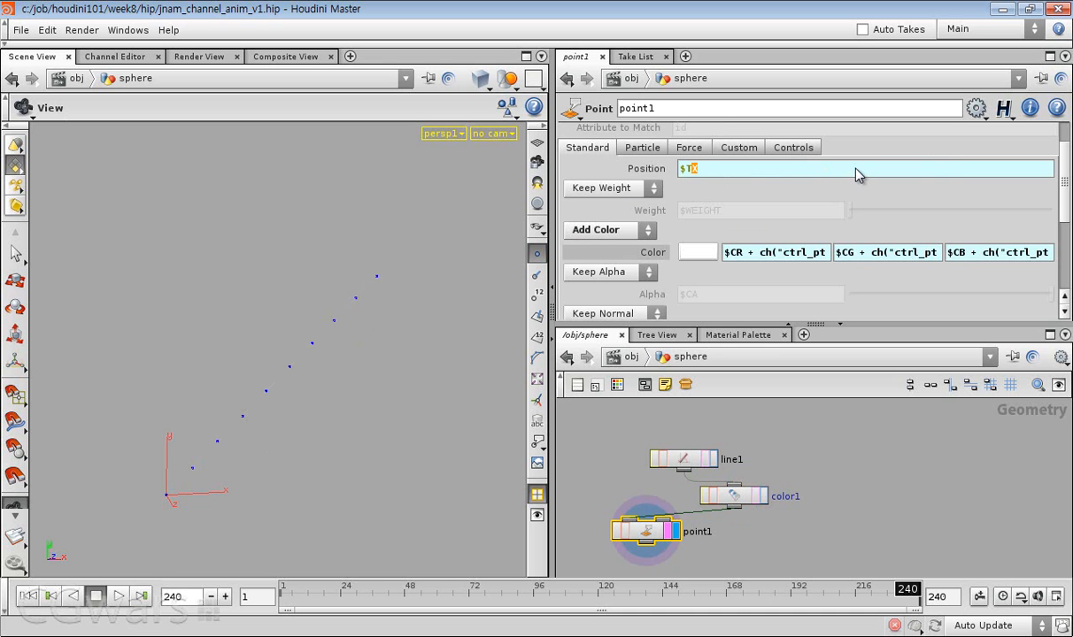
type("Y")
key("Return")
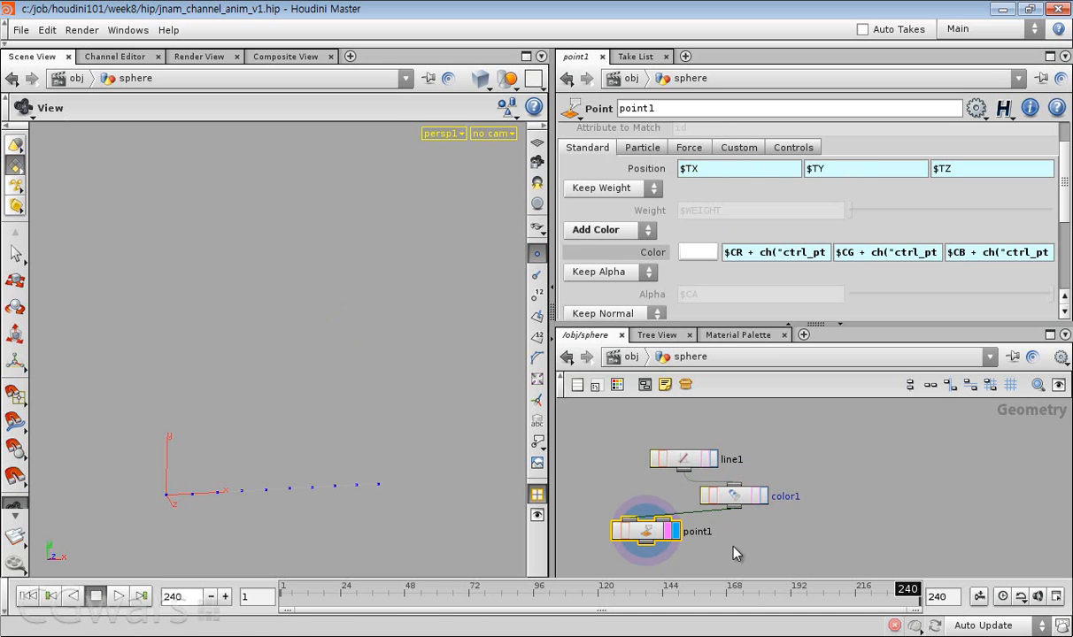
- Scrub the timeline to examine the line's colour animation from another angle and return to frame 1
mouse_move(299, 593)
left_mouse_down()
mouse_move(256, 608)
mouse_move(385, 591)
mouse_move(921, 591)
mouse_move(298, 587)
left_mouse_up()
left_click_drag(280, 414, 297, 464)
mouse_move(334, 607)
left_mouse_down()
mouse_move(618, 604)
mouse_move(491, 593)
mouse_move(828, 600)
mouse_move(258, 599)
mouse_move(859, 602)
mouse_move(268, 605)
left_mouse_up()
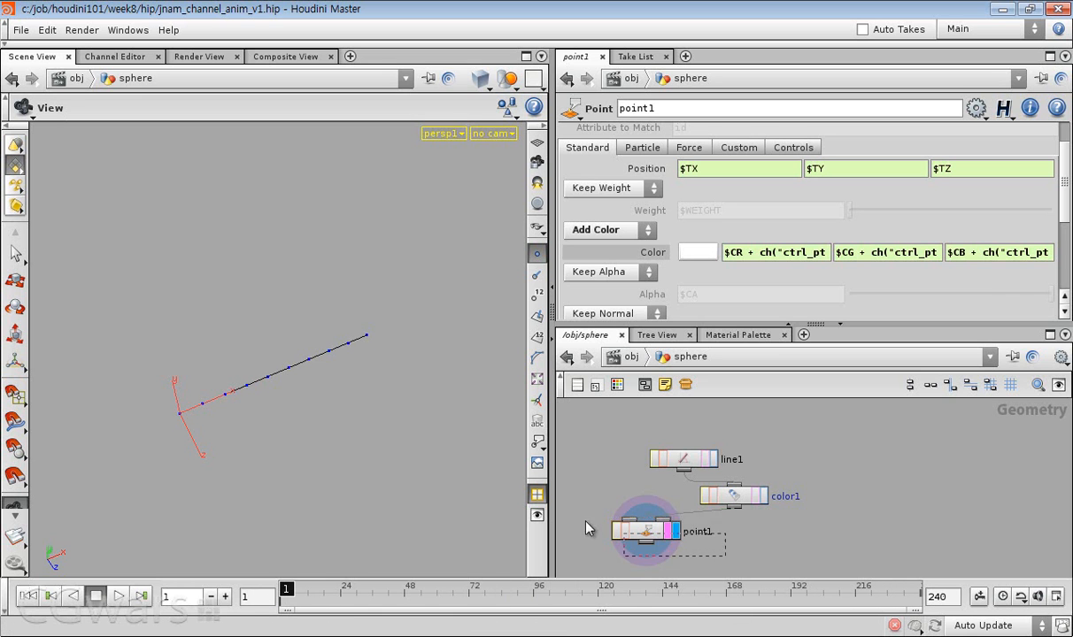
- Try $BBX as color1's red value, then delete the color1 node
left_click_drag(797, 467, 774, 540)
left_click_drag(607, 525, 784, 467)
left_click(725, 215)
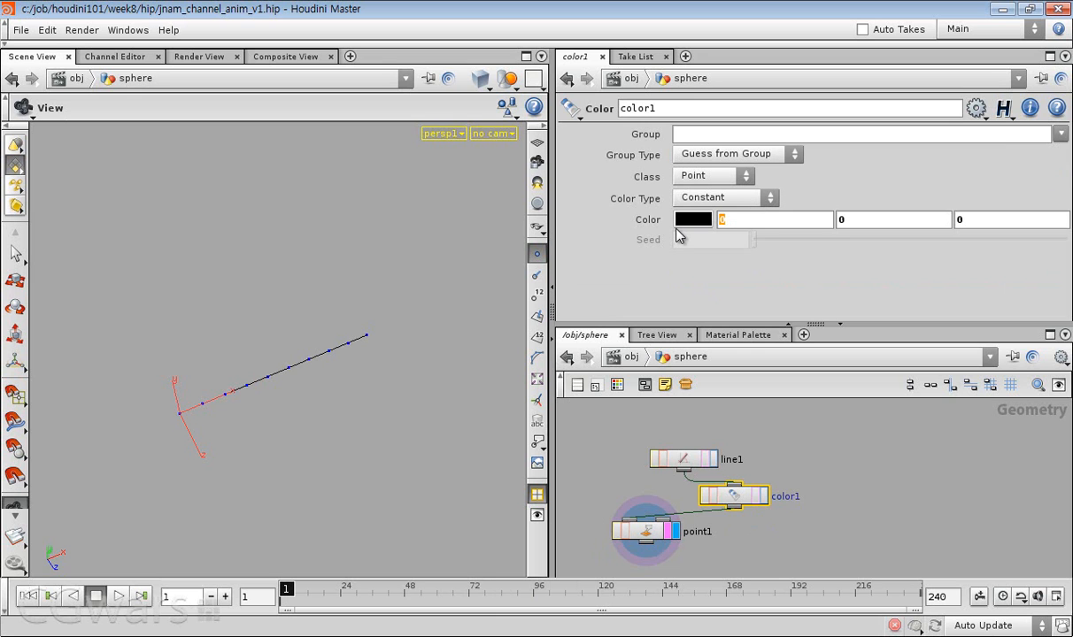
type("$CC")
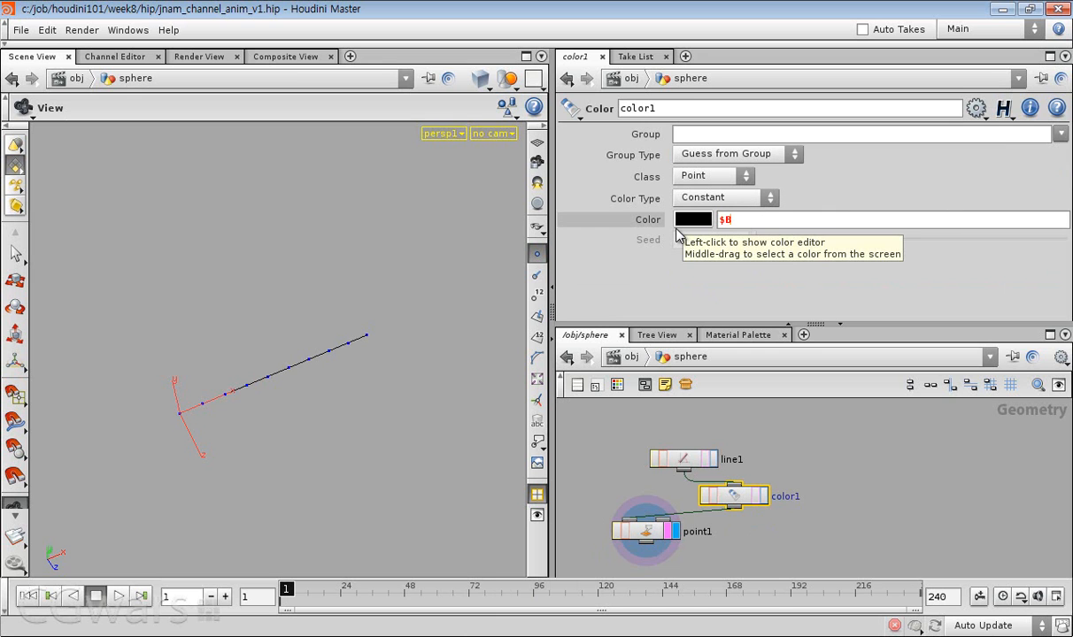
key("Return")
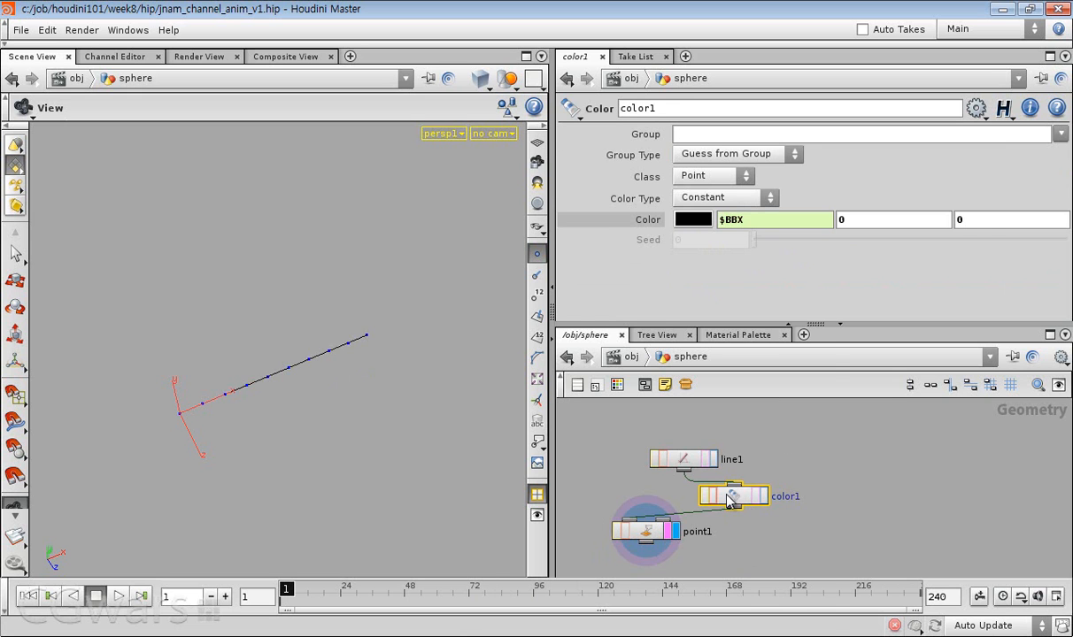
key("Delete")
- Add a second Point node and wire it between line1 and point1
key("Tab")
type("Point")
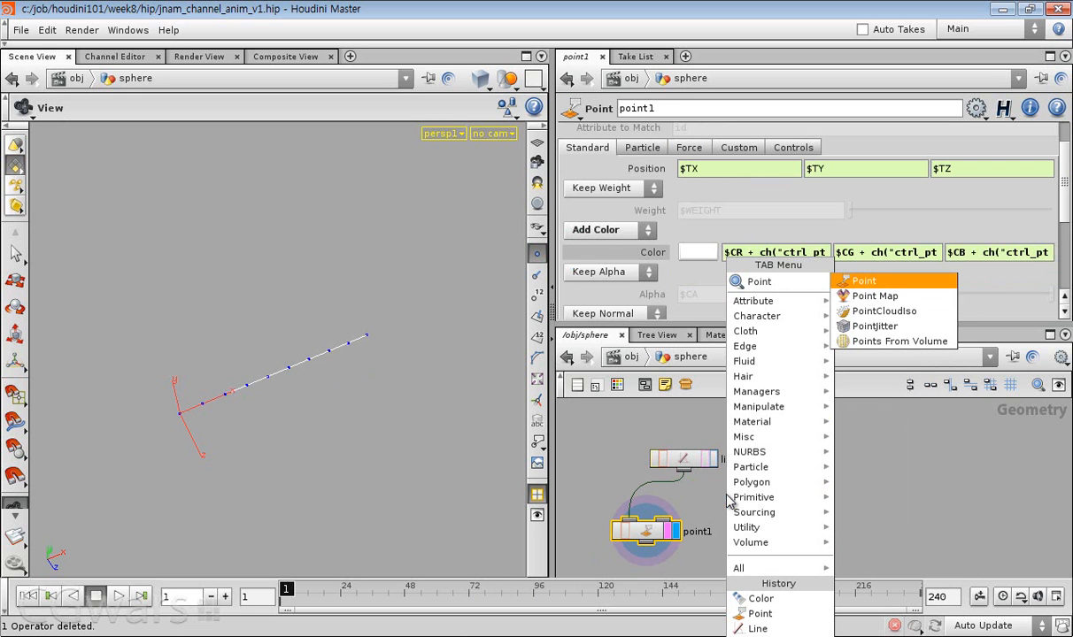
key("Return")
left_click(629, 496)
left_click_drag(746, 496, 639, 497)
left_click_drag(637, 496, 722, 494)
left_click_drag(685, 471, 711, 478)
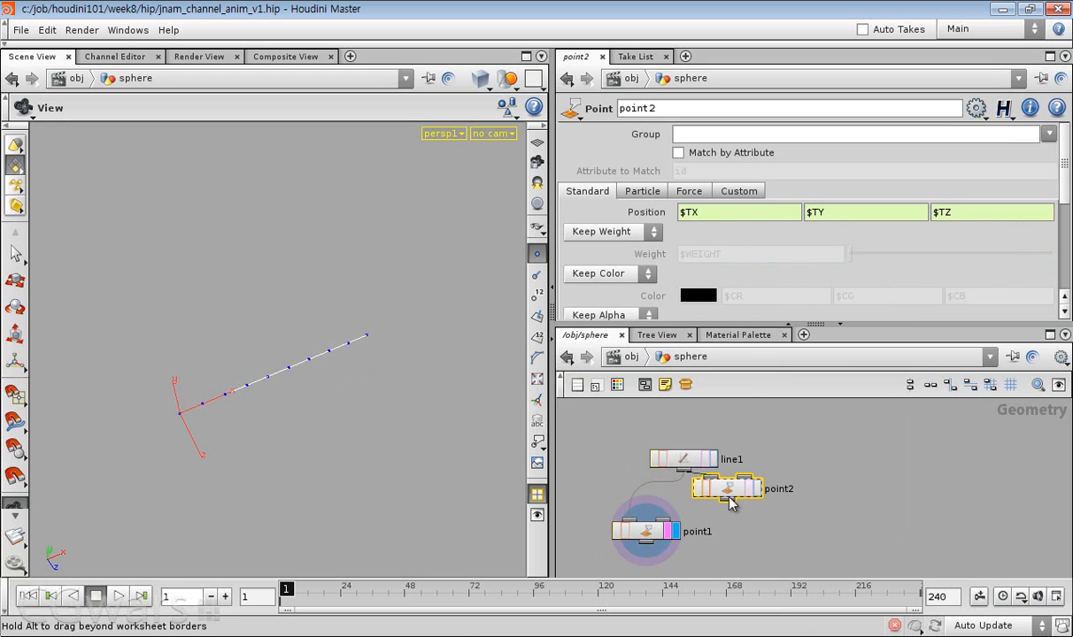
left_click_drag(629, 519, 724, 501)
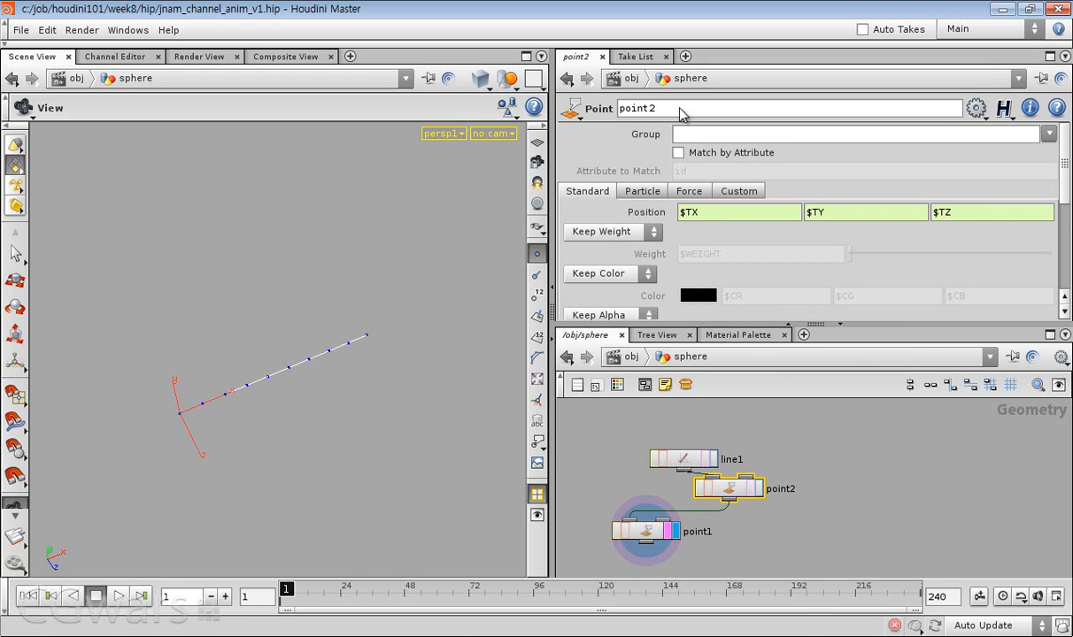
- Set point2 to Add Color and link its green and blue channels to its red channel with ch("diffr")
left_click(599, 273)
left_click(591, 303)
right_click(634, 298)
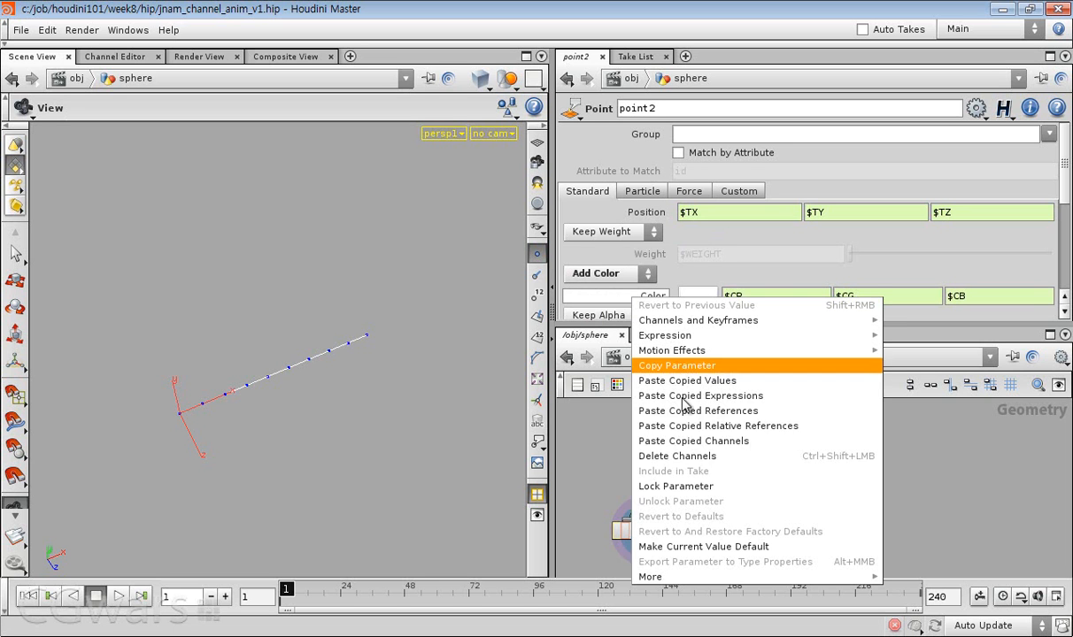
left_click(733, 252)
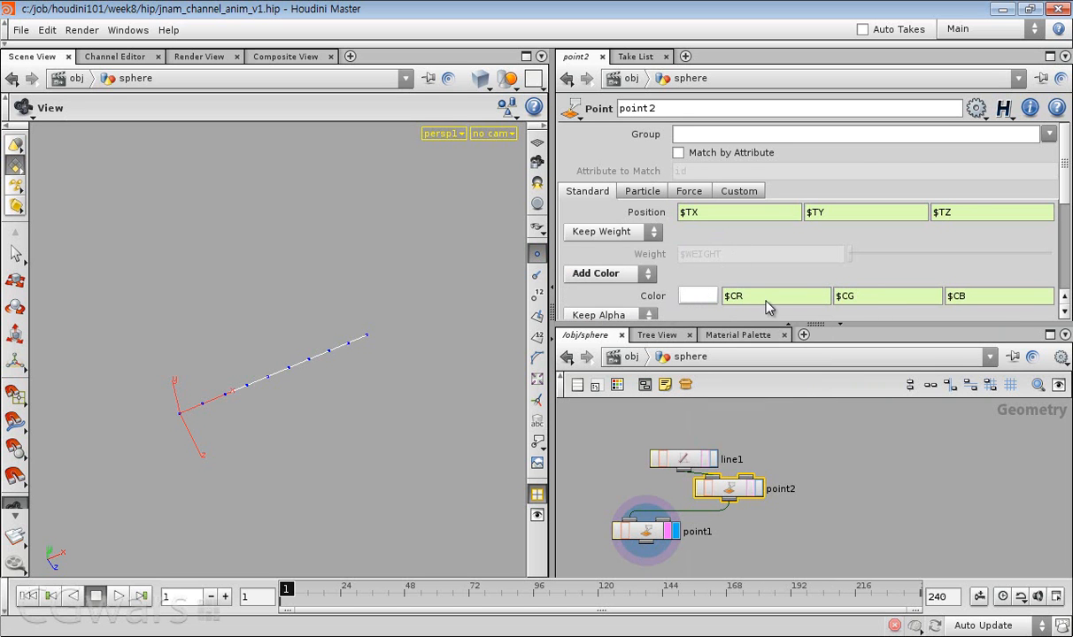
left_click_drag(641, 299, 875, 297)
left_click(912, 249)
left_click_drag(699, 295, 973, 299)
left_click(1018, 250)
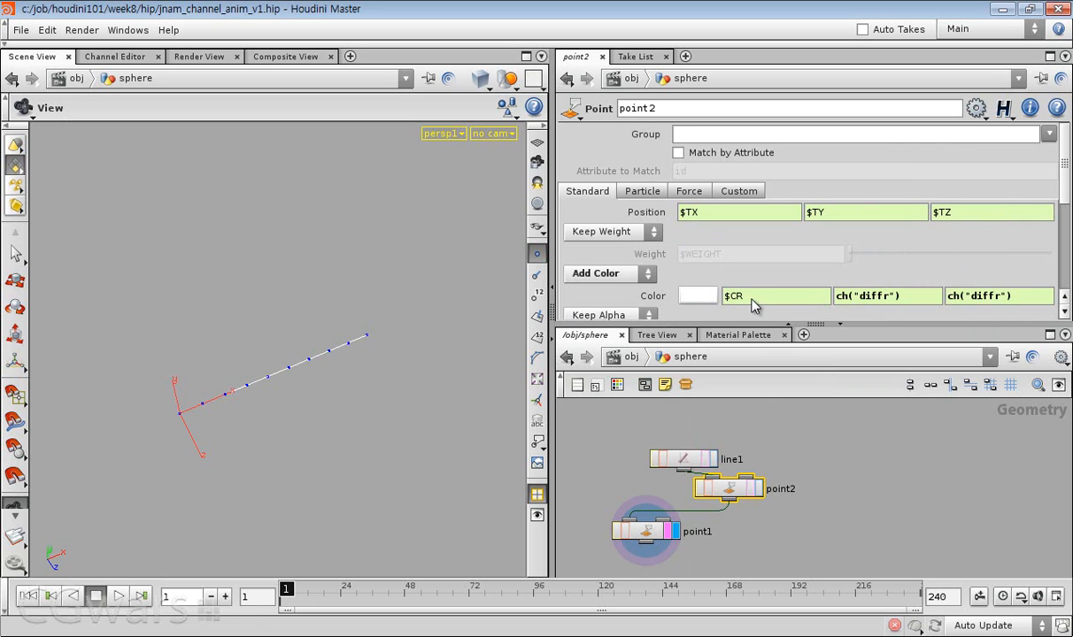
- Set point2's red colour channel to $BBX and turn off the point display in the viewport
double_click(732, 299)
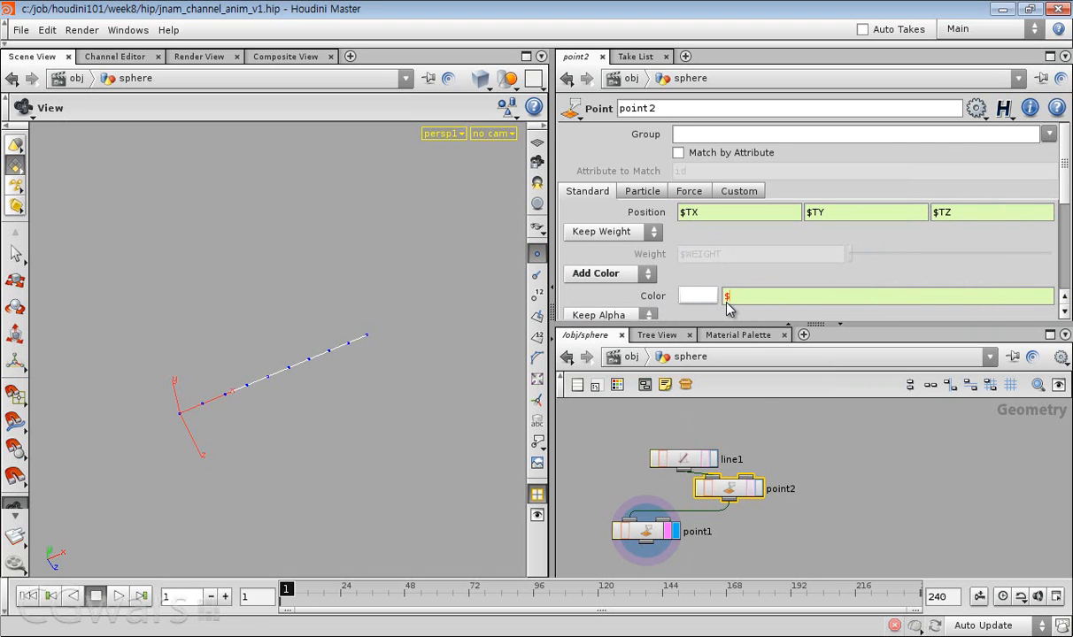
key("Return")
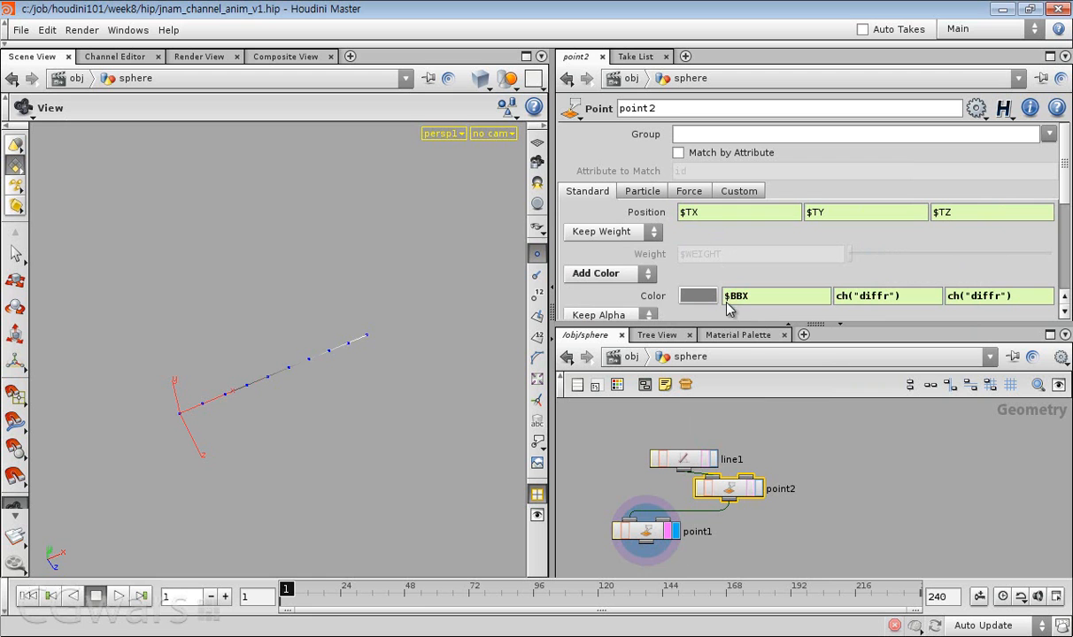
left_click(538, 253)
right_click_drag(398, 378, 562, 301)
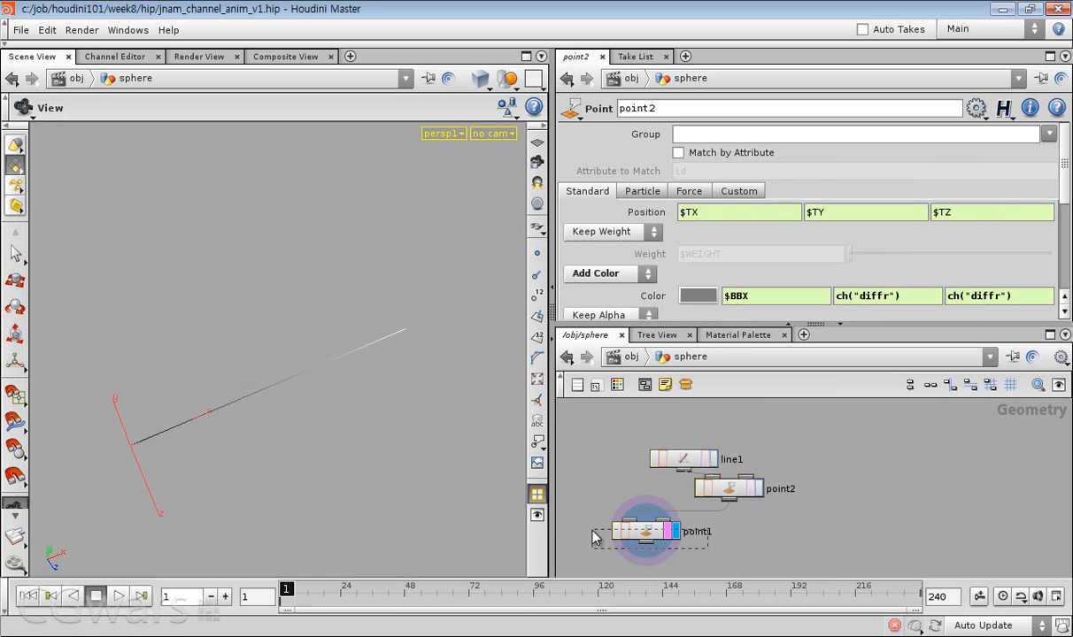
- Compare the displayed outputs of point2 and point1 while scrubbing the timeline to examine the line's colour animation
left_click(620, 531)
mouse_move(306, 598)
left_mouse_down()
mouse_move(713, 598)
mouse_move(453, 598)
mouse_move(593, 599)
mouse_move(3, 572)
mouse_move(369, 508)
mouse_move(865, 508)
mouse_move(307, 520)
mouse_move(585, 496)
left_mouse_up()
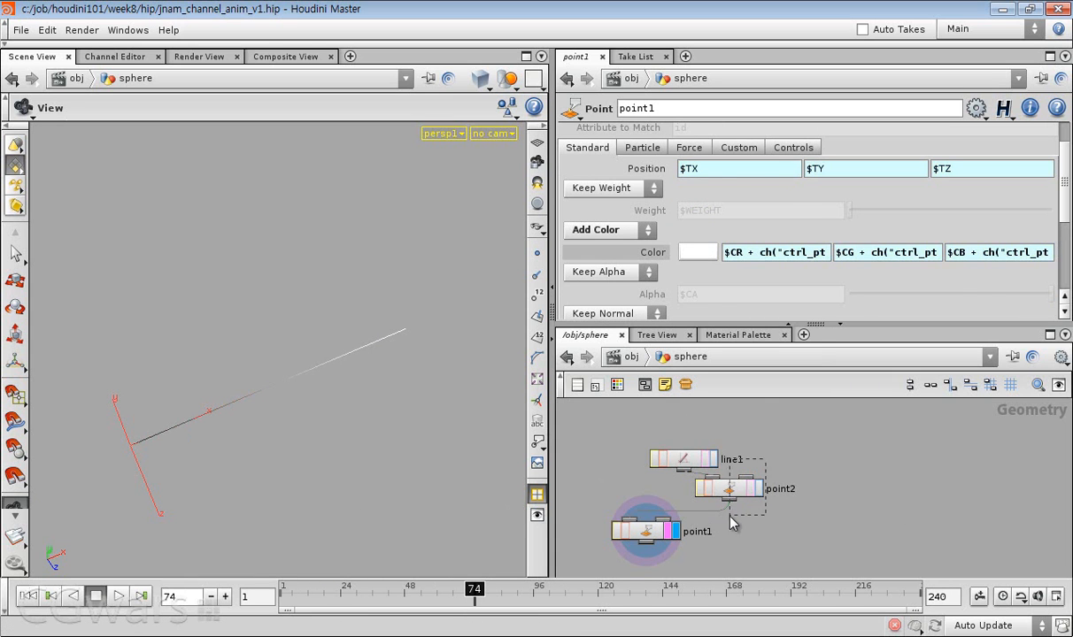
left_click(730, 489)
left_click(758, 490)
left_click_drag(402, 596, 270, 593)
left_click(675, 531)
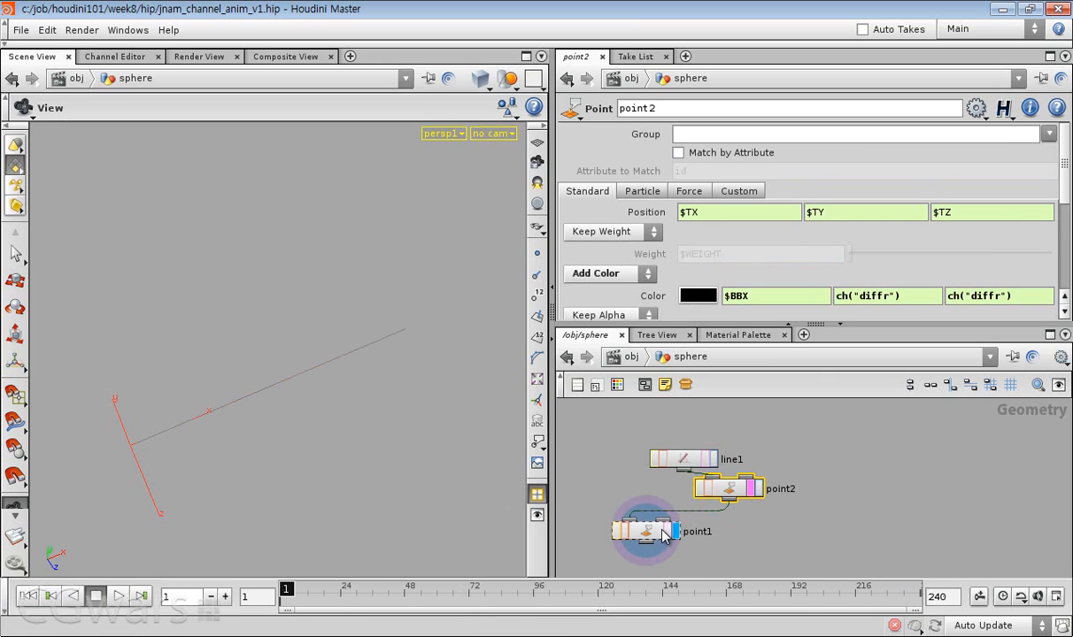
left_click(646, 531)
left_click_drag(606, 498, 636, 564)
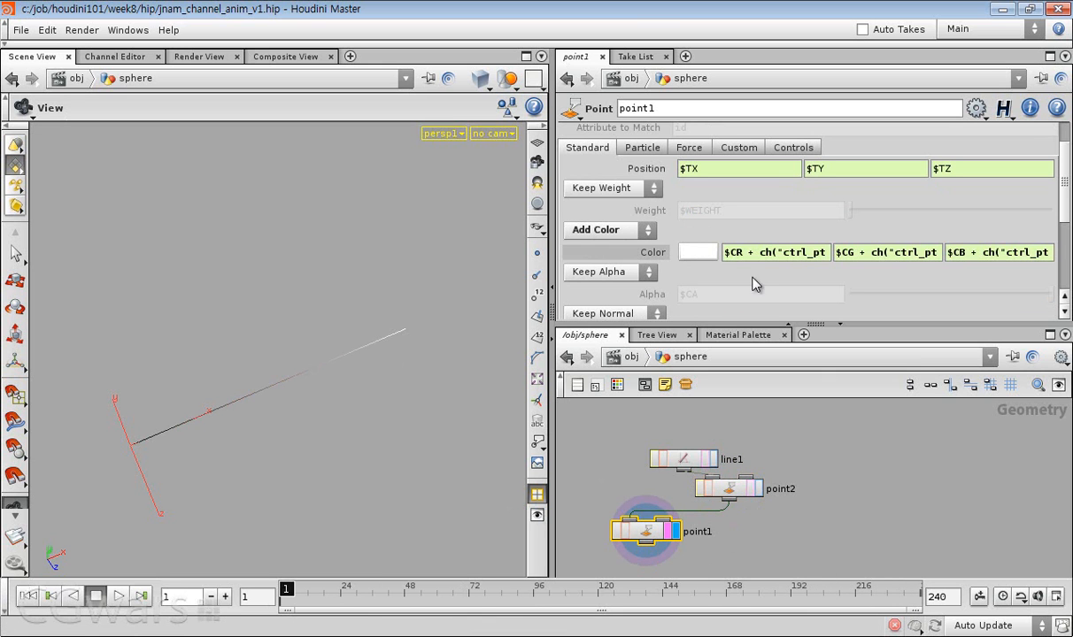
left_click_drag(288, 586, 695, 547)
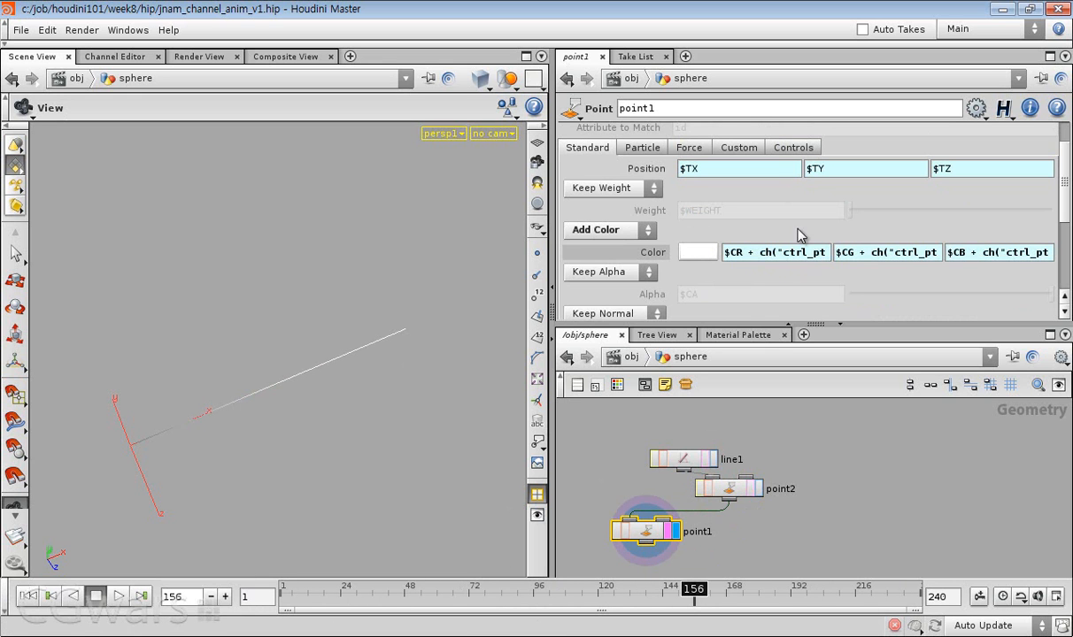
- Set point1's Control Pt to about 0.222 at frame 1 and open its animation curve for editing
left_click(794, 147)
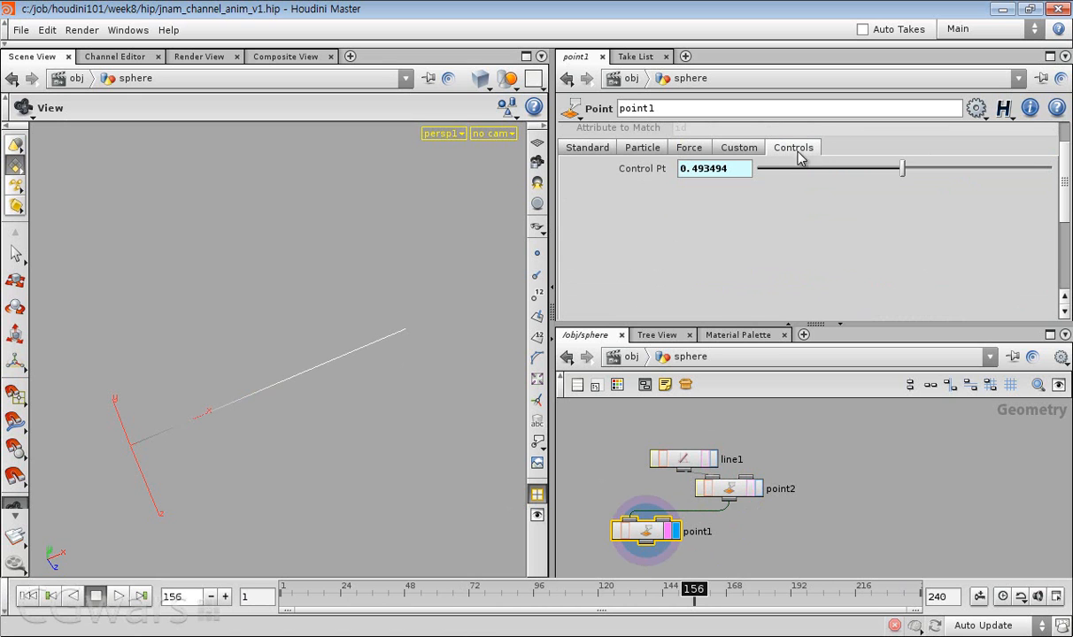
left_click_drag(901, 168, 733, 180)
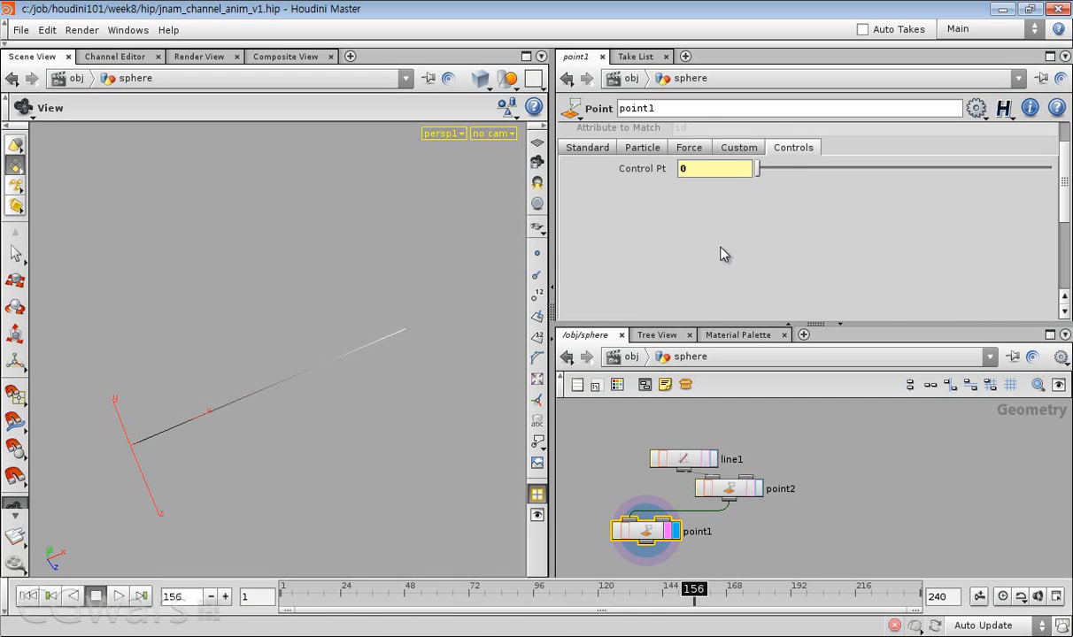
left_click(290, 596)
left_click_drag(802, 174, 824, 176)
left_click(711, 174, "shift")
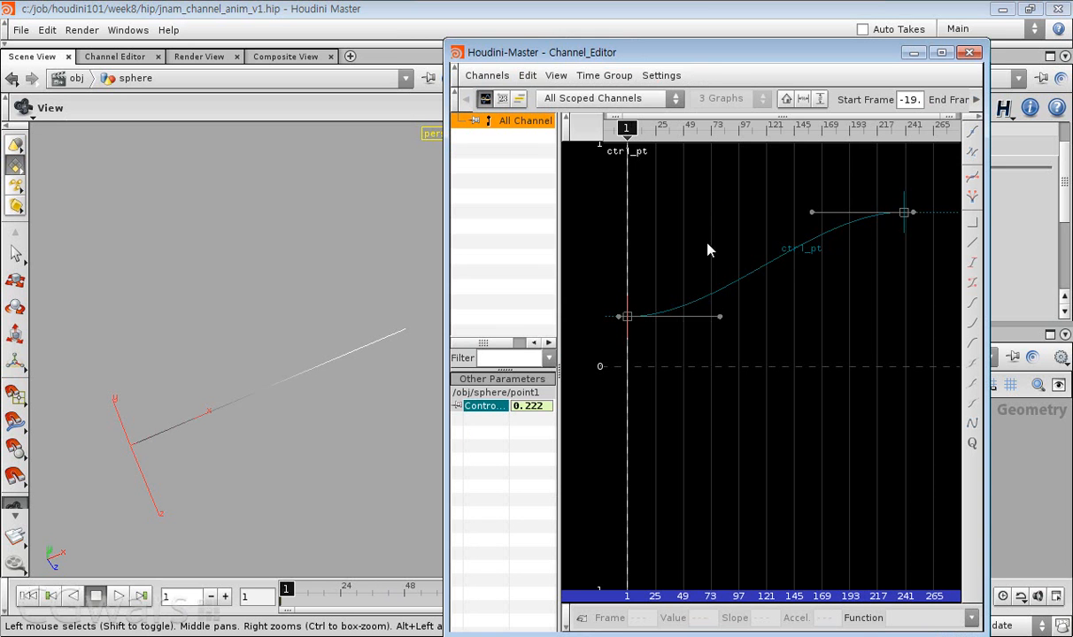
- Reshape the Control Pt curve with the last key's incoming slope handle, preview it across the timeline and close the curve editor
left_click_drag(815, 219, 853, 304)
left_click_drag(350, 592, 904, 496)
left_click_drag(886, 450, 651, 443)
left_click(969, 53)
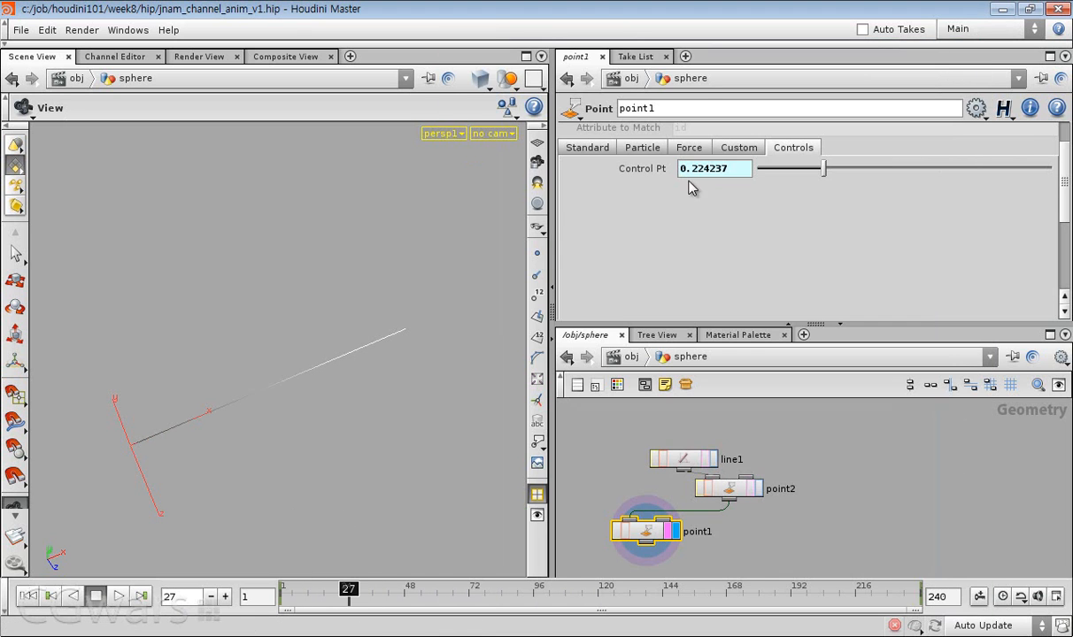
- Display point2 and then point1 again, and scrub to frame 58 to compare their colours
left_click(749, 489)
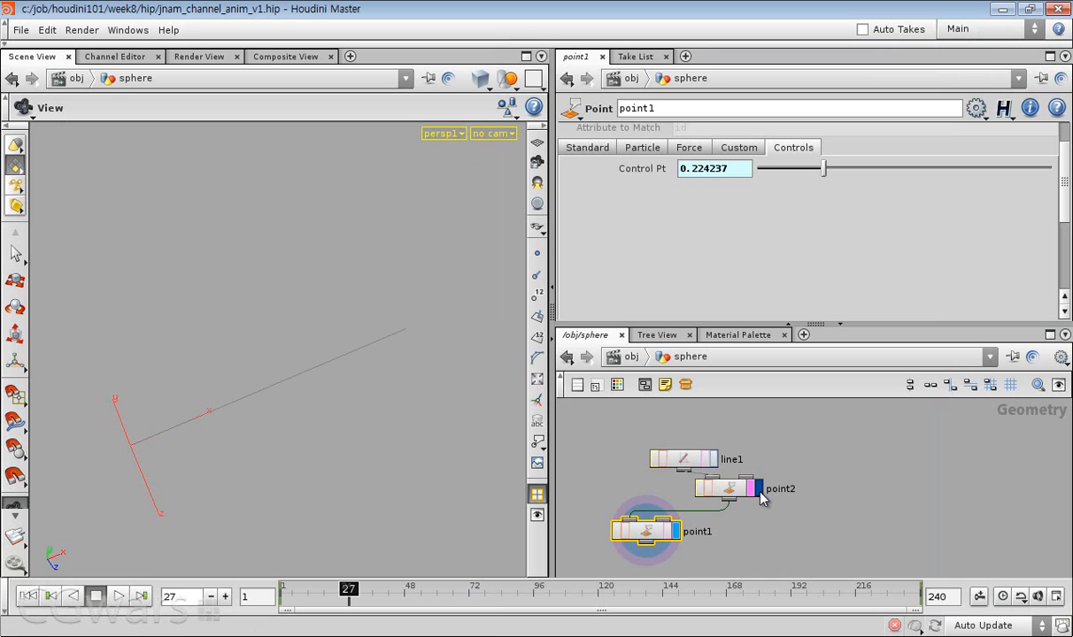
left_click(672, 530)
left_click(670, 530)
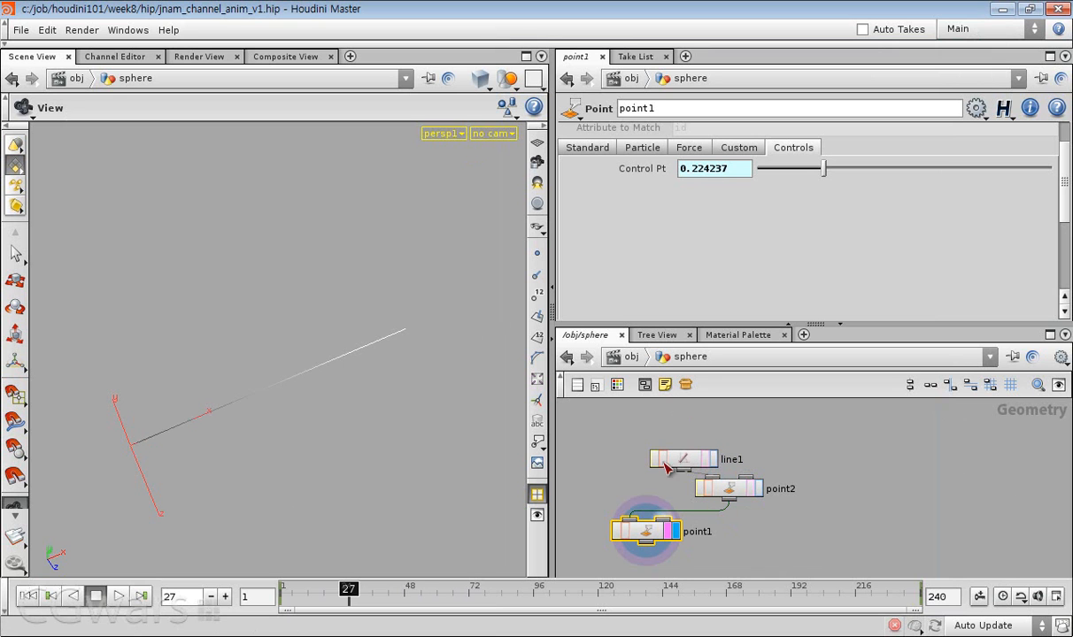
left_click_drag(349, 590, 432, 589)
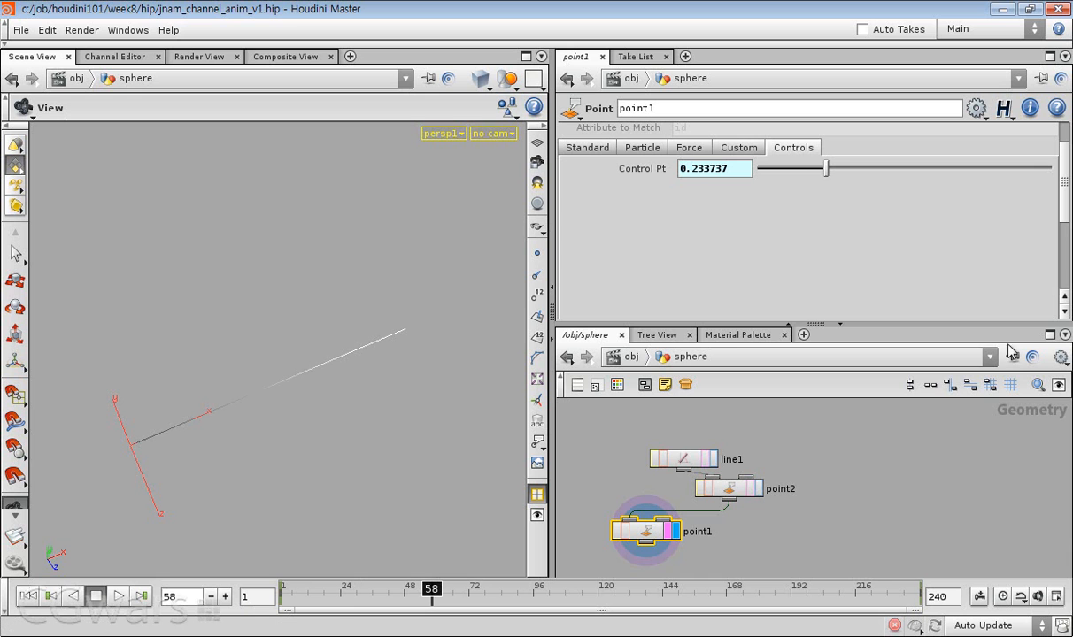
- Lay out line1, point2 and point1 automatically as a vertical chain in the network
left_click(728, 488)
middle_click_drag(774, 529, 796, 479)
left_click(798, 480)
left_click(779, 444)
left_click(826, 446)
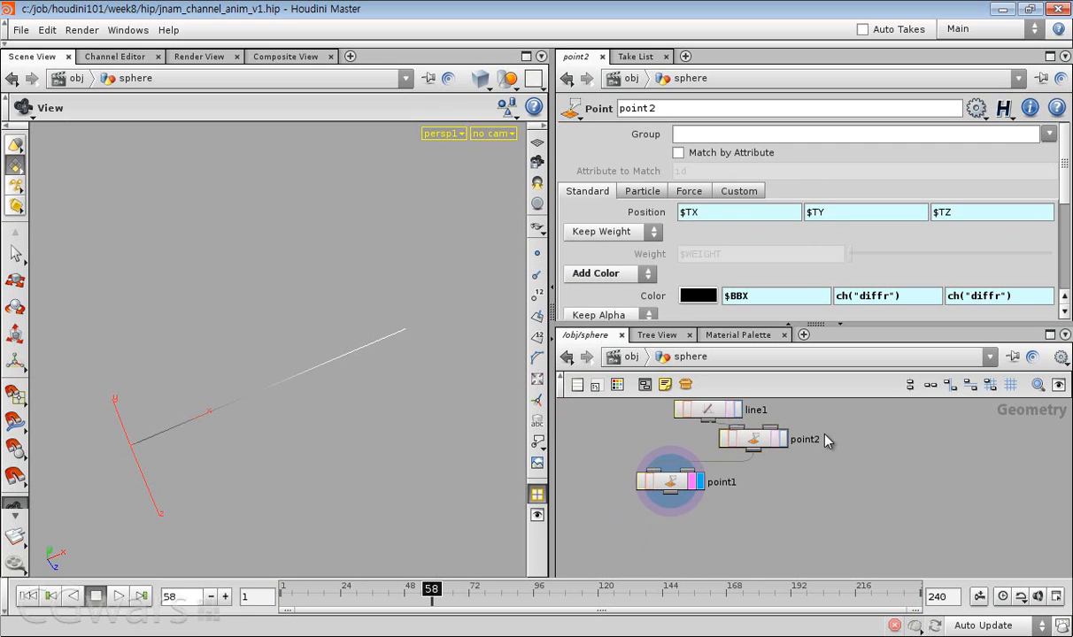
scroll(804, 460, "down", 1)
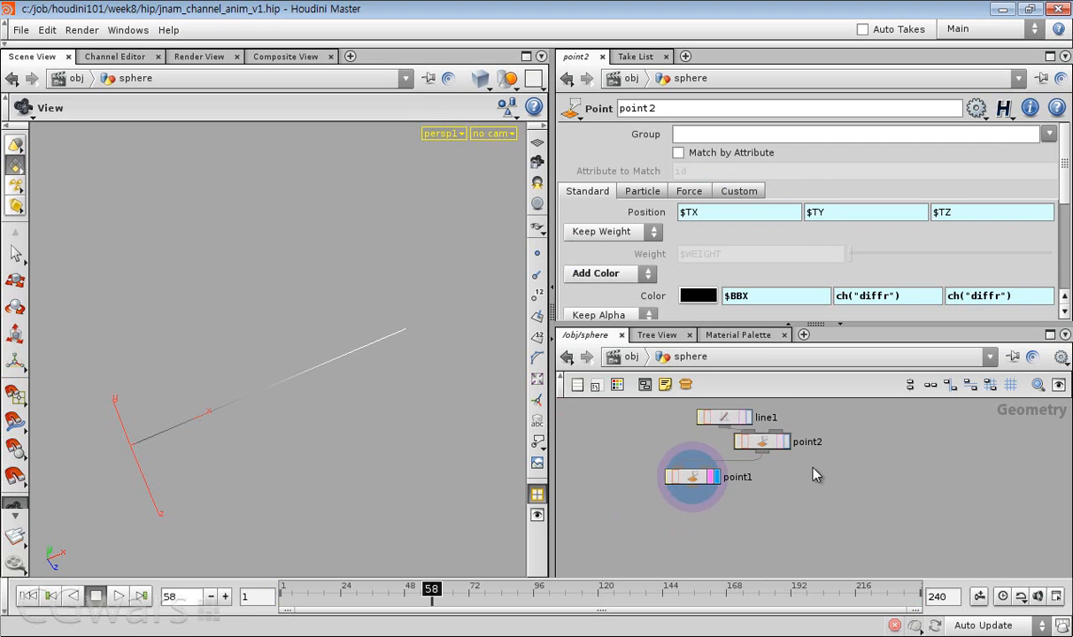
scroll(791, 446, "up", 1)
middle_click_drag(791, 446, 778, 467)
key("l")
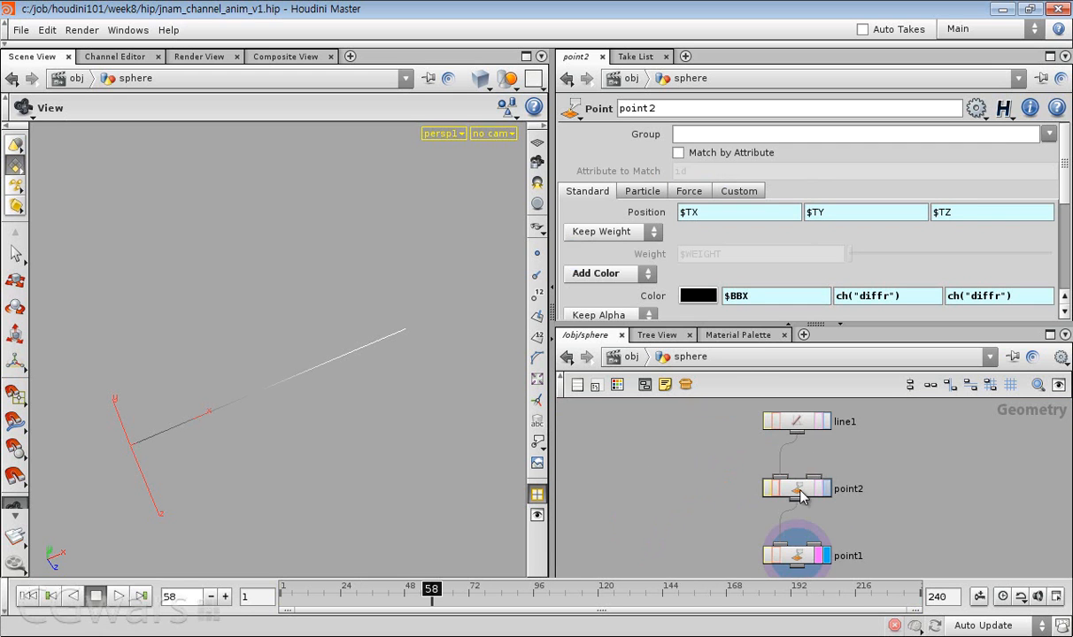
middle_click_drag(690, 493, 645, 445)
scroll(644, 446, "down", 1)
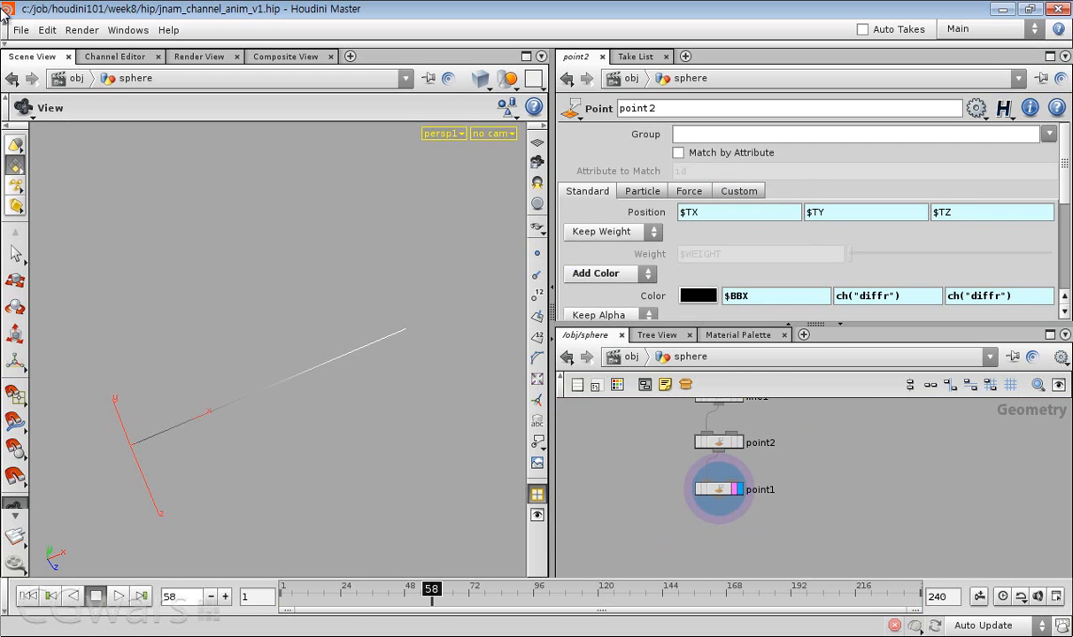
- Go up to the object level and save the scene over jnam_channel_anim_v1.hip
left_click(623, 357)
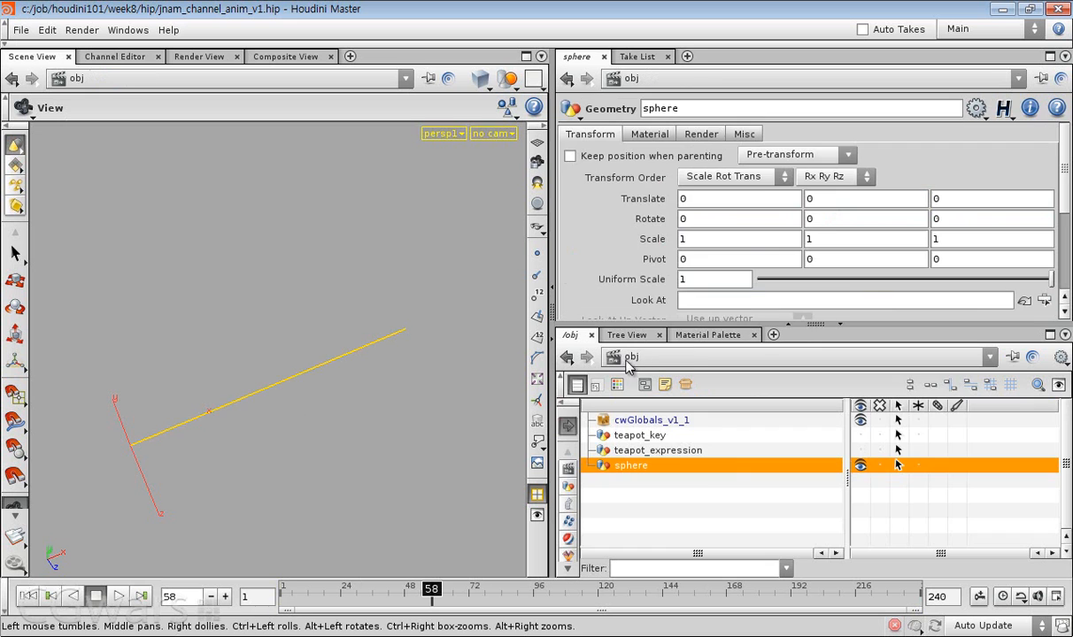
left_click(627, 420)
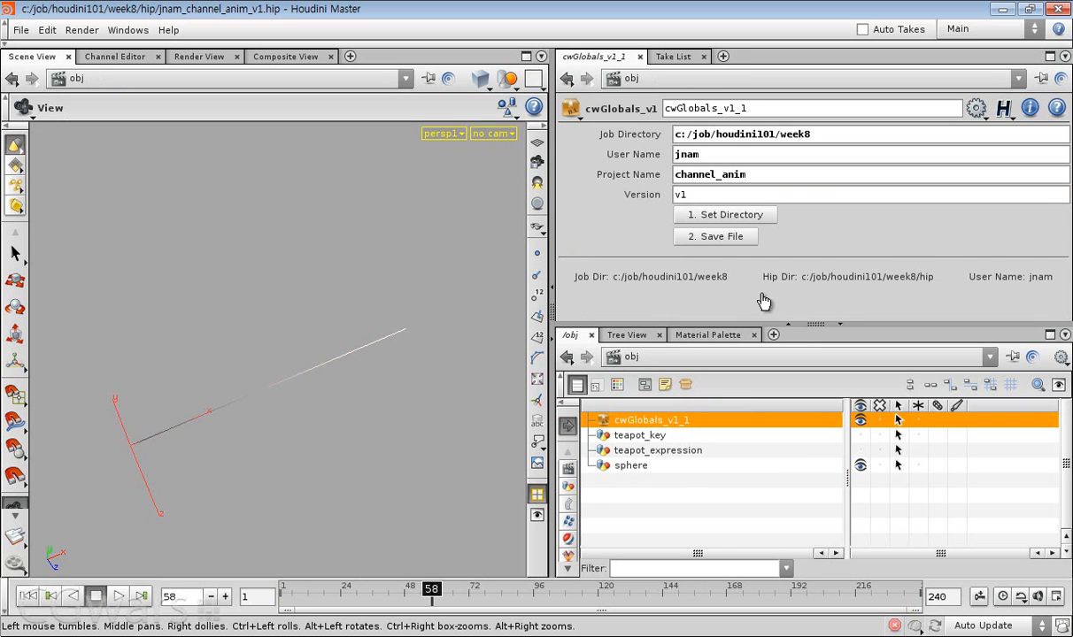
left_click(21, 29)
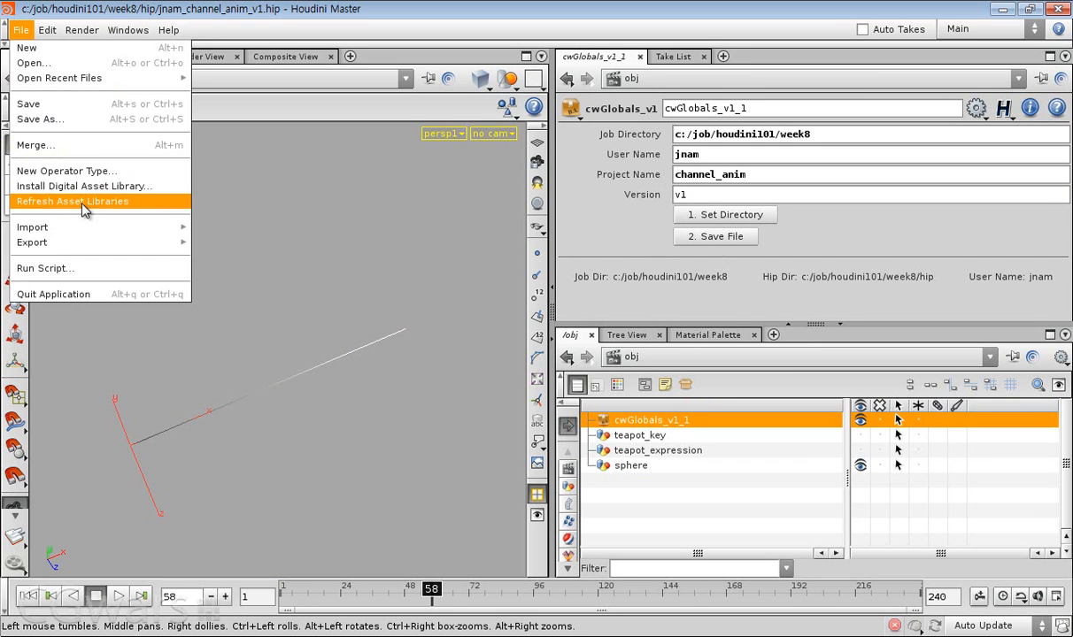
left_click(66, 113)
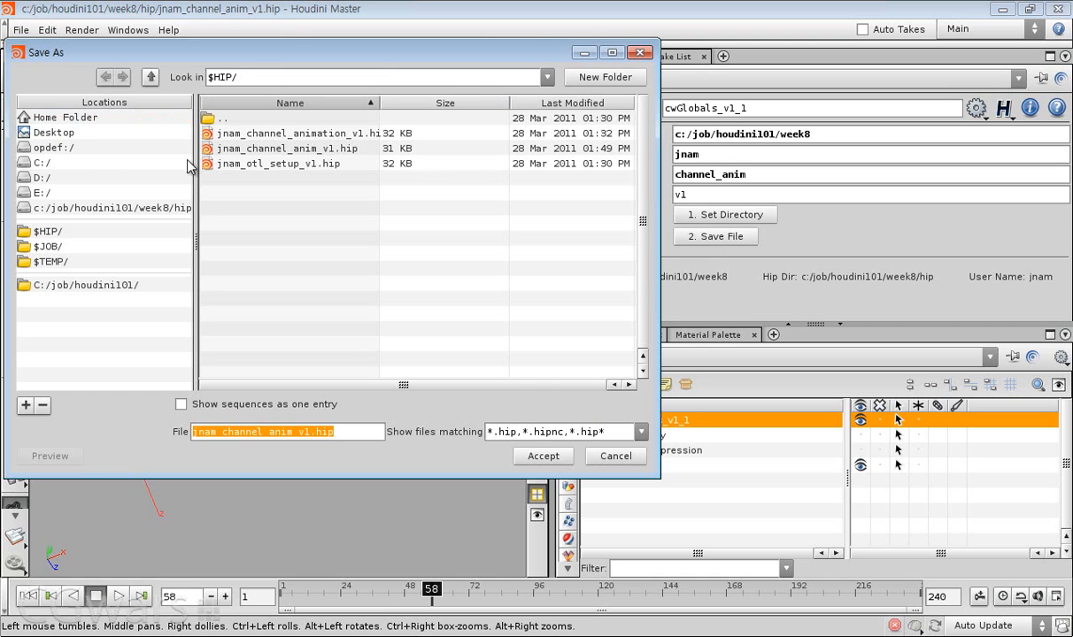
left_click(542, 456)
left_click(652, 486)
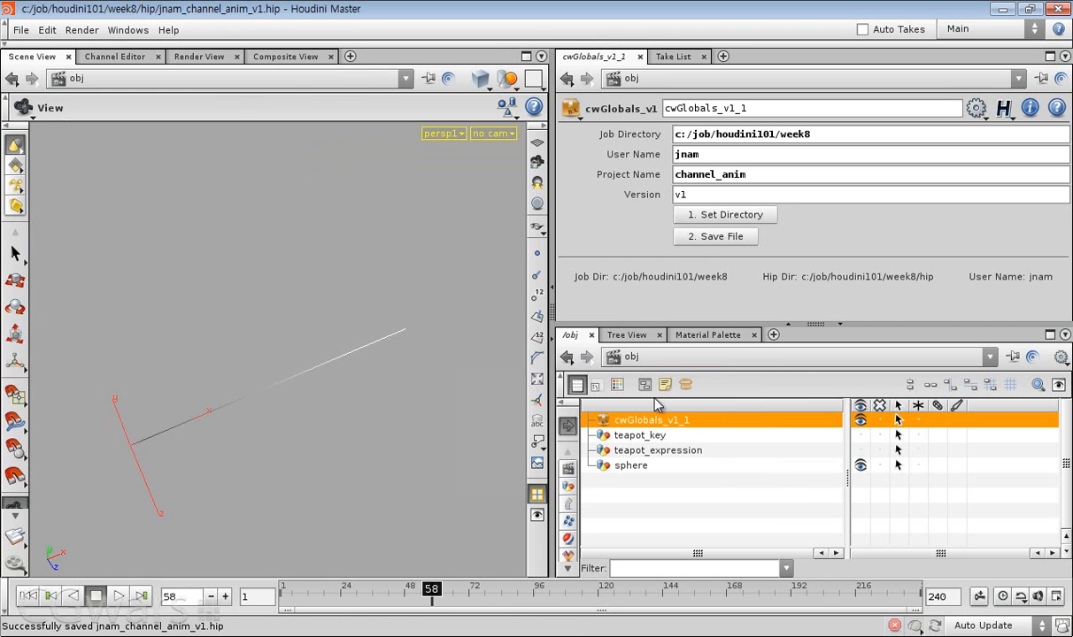
- Enlarge the network area, reopen the sphere object's network and examine point1's Control Pt and colour expressions
left_click_drag(686, 322, 744, 254)
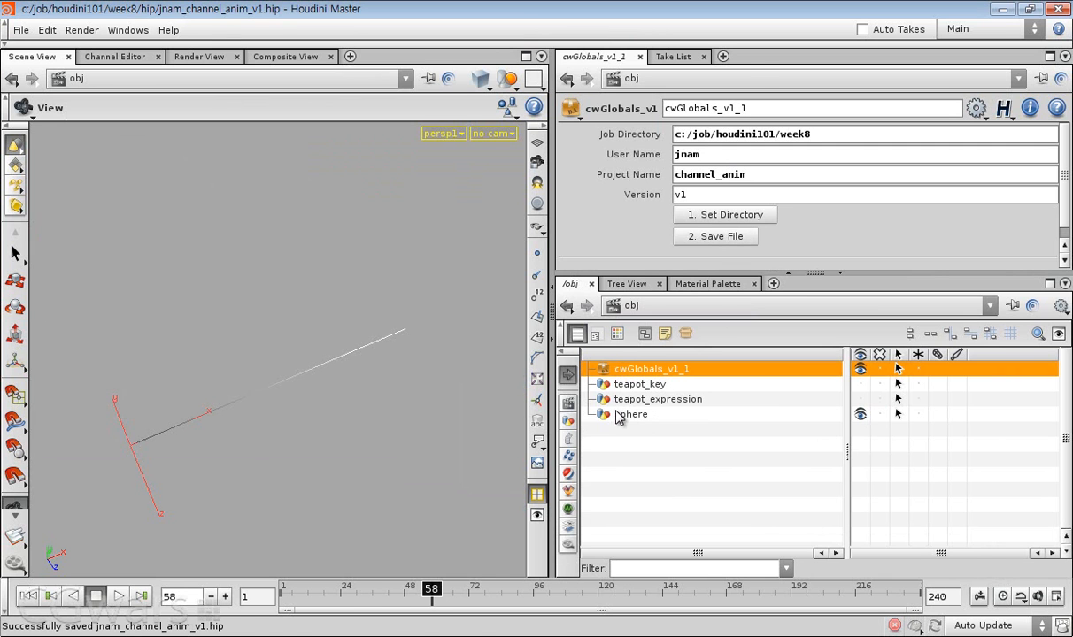
double_click(619, 412)
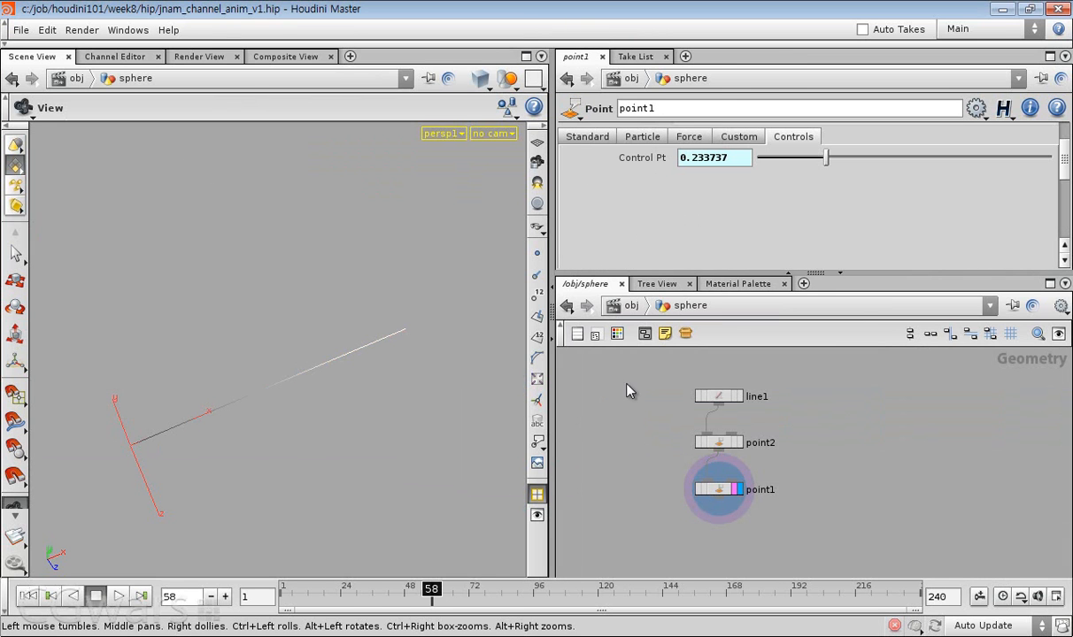
left_click_drag(796, 440, 807, 445)
left_click(719, 443)
left_click(708, 490)
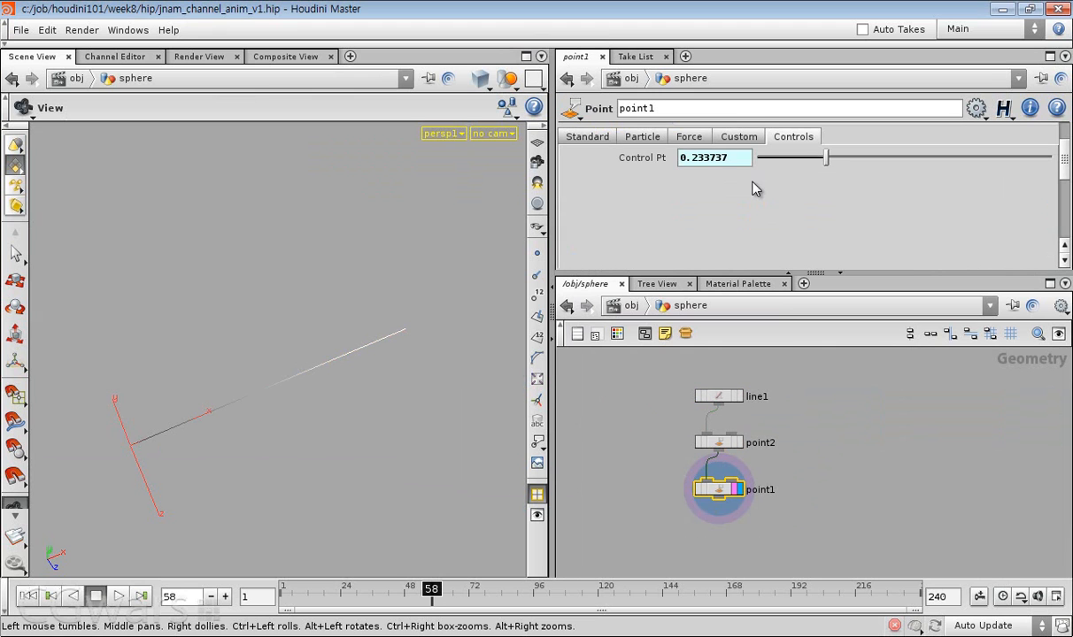
left_click_drag(767, 392, 815, 549)
left_click(586, 138)
scroll(731, 199, "down", 1)
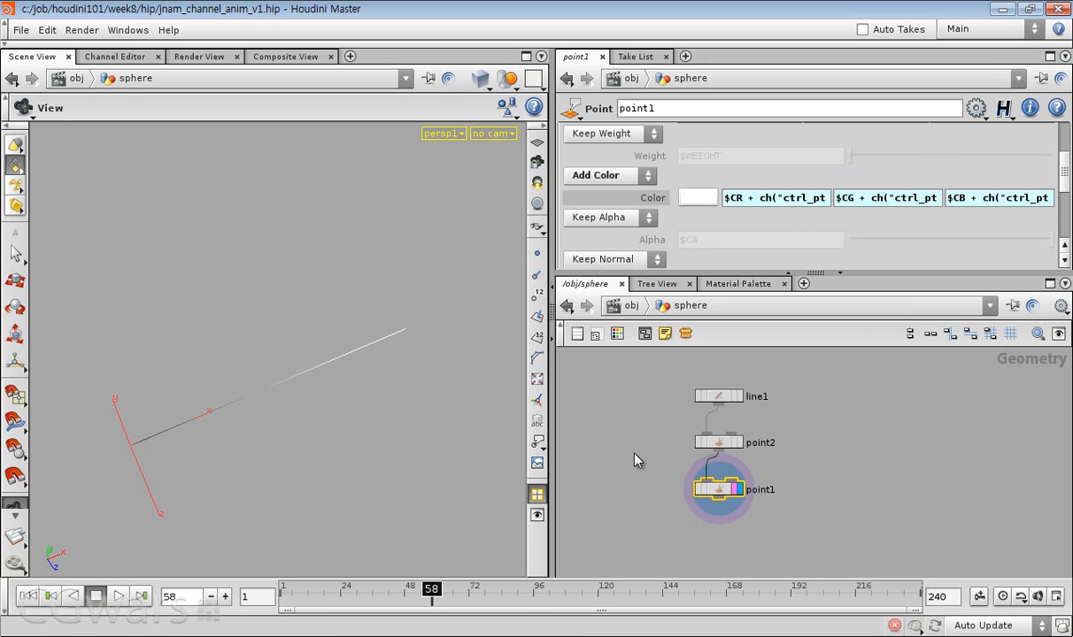
- Return the timeline to frame 1 and view line1's parameters
left_click_drag(359, 599, 173, 540)
left_click_drag(837, 396, 670, 508)
left_click(669, 505)
scroll(675, 452, "up", 2)
scroll(674, 452, "down", 1)
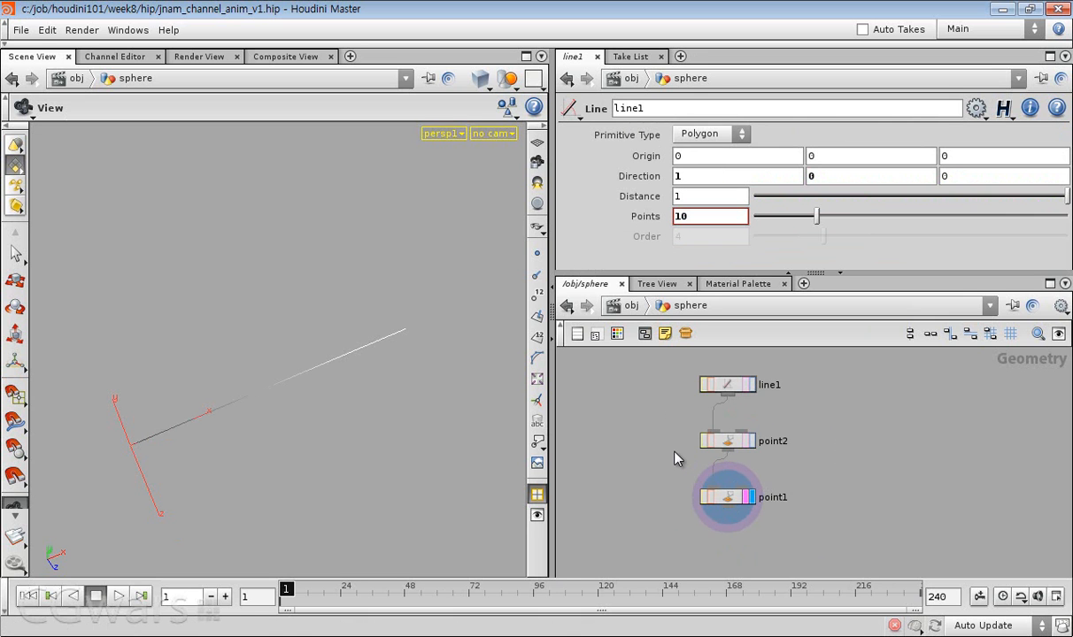
- Add a Sphere node beside the line chain in the sphere object's network and display it
left_click(631, 306)
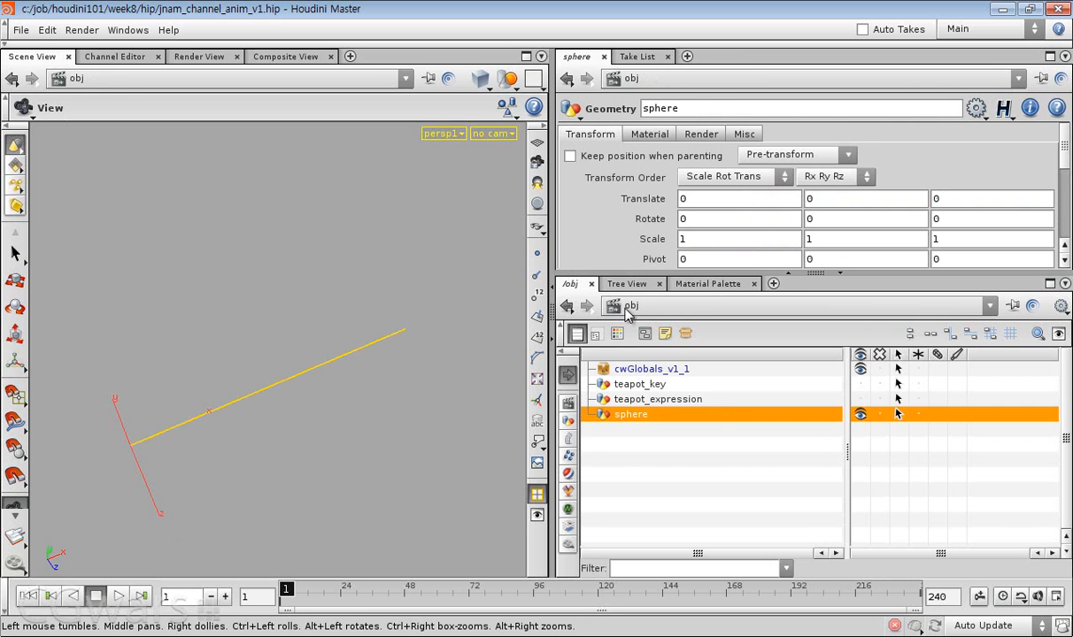
double_click(609, 416)
scroll(641, 472, "down", 1)
middle_click_drag(641, 472, 737, 453)
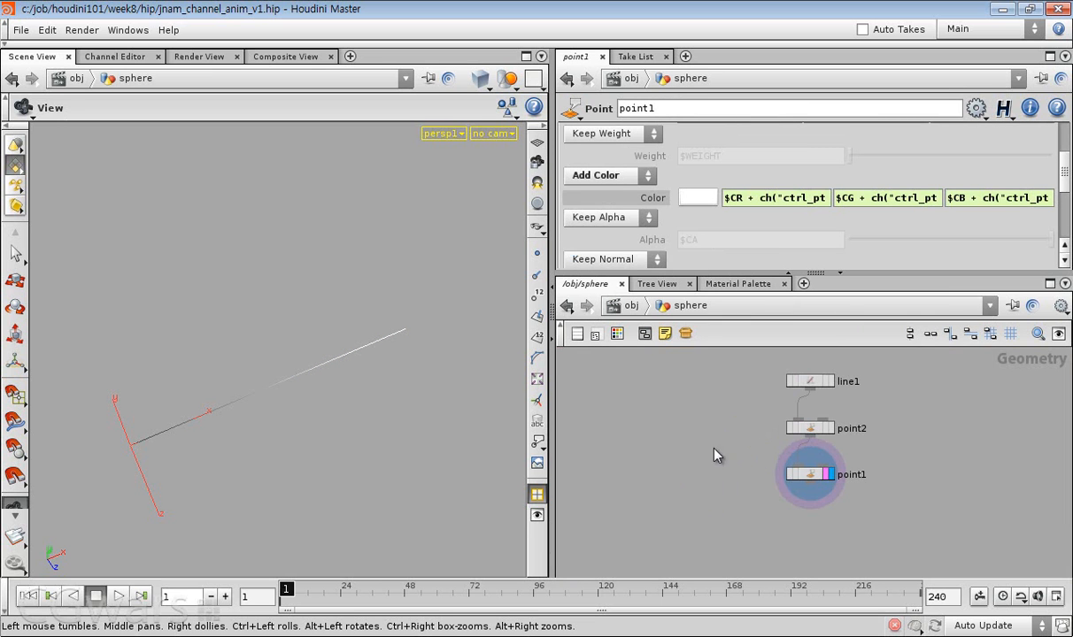
key("Tab")
type("Sphere")
key("Return")
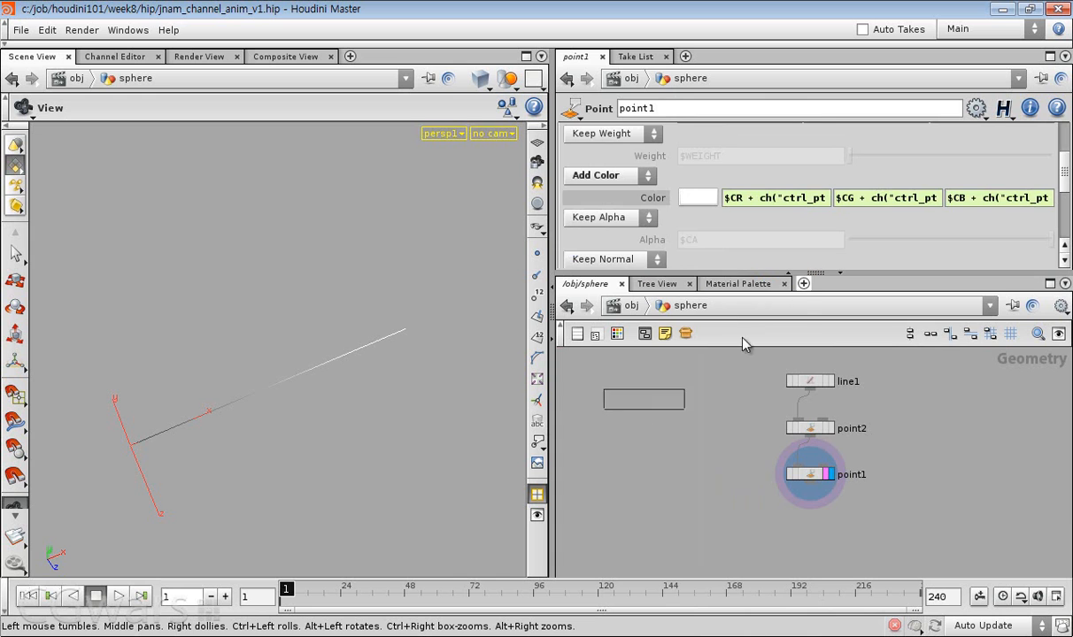
left_click(668, 442)
left_click(669, 430)
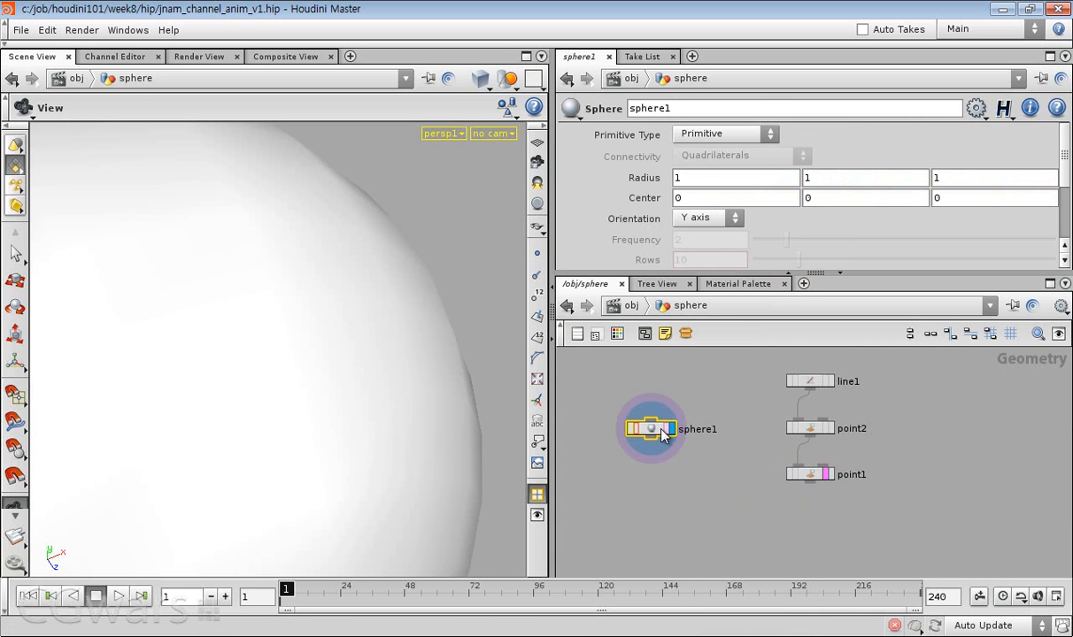
- Add a Transform node below sphere1, wired to its output, and display it
key("Tab")
type("tr")
key("Return")
left_click(695, 478)
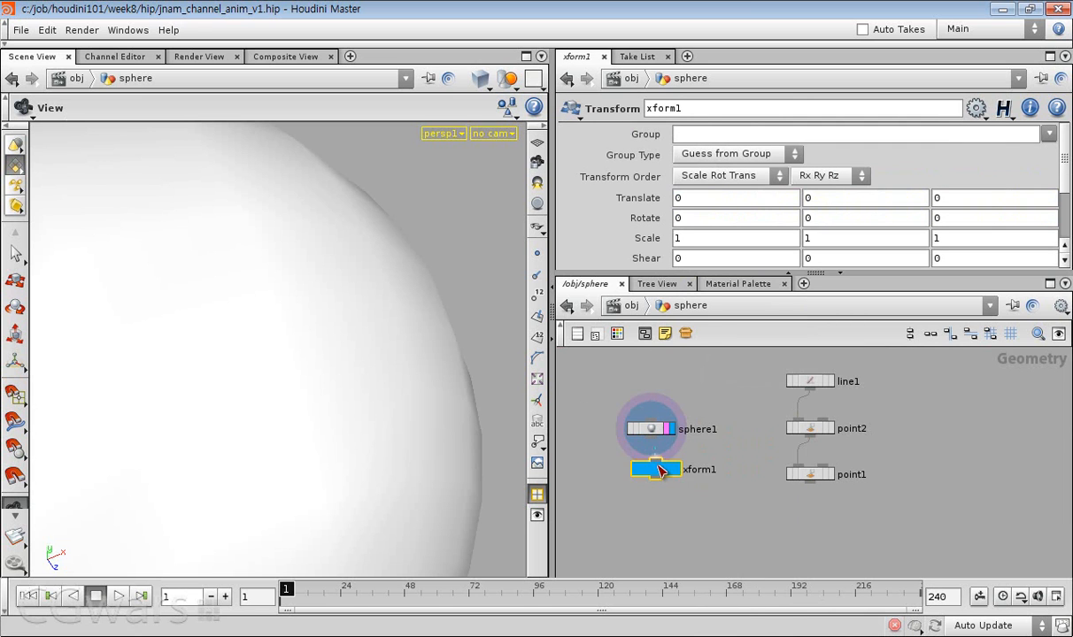
scroll(663, 463, "up", 2)
left_click(683, 469)
left_click(674, 468)
- Switch the viewport to wireframe with the whole sphere in view, and enlarge the parameter area for xform1
mouse_move(486, 493)
right_mouse_down()
mouse_move(309, 448)
mouse_move(266, 469)
right_mouse_up()
key("w")
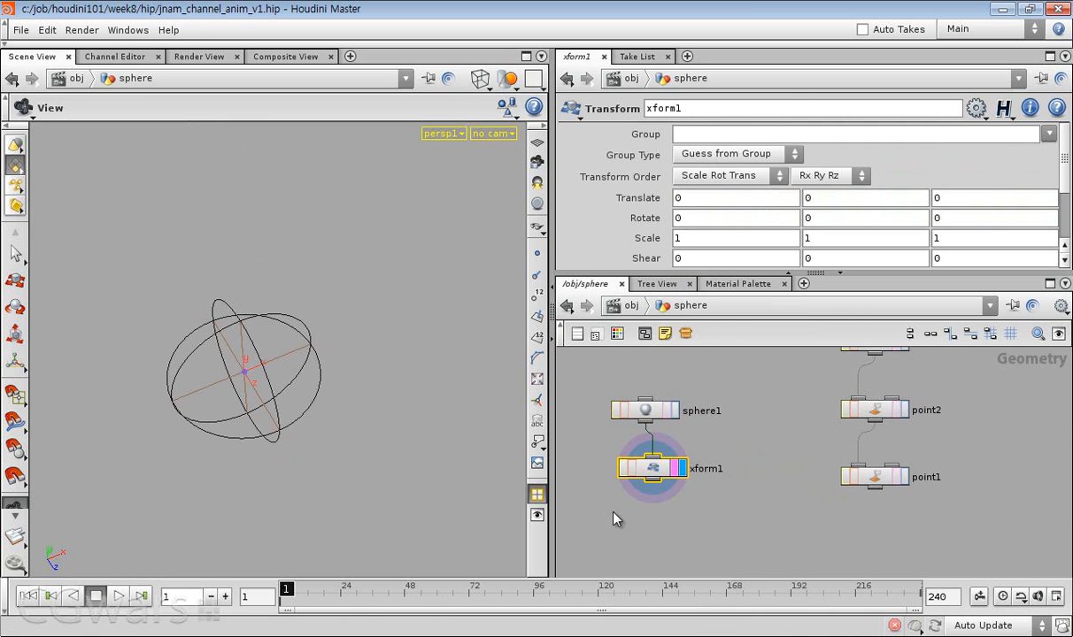
left_click_drag(664, 272, 664, 342)
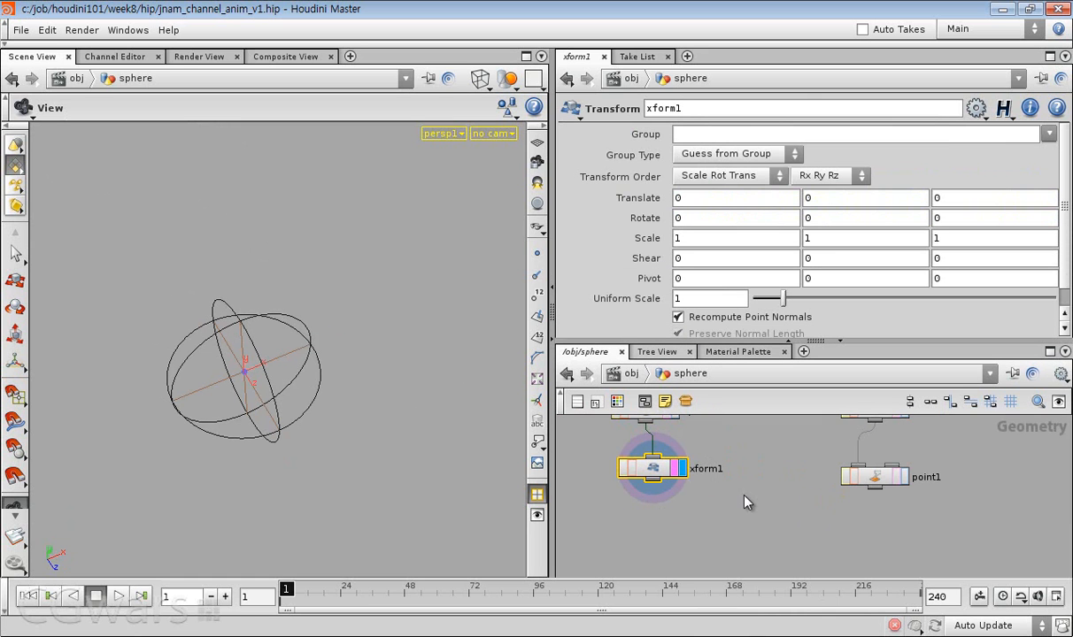
- Show the transform handle for xform1's sphere and turn on automatic keyframing
left_click_drag(275, 439, 271, 407)
right_click_drag(271, 408, 336, 397)
left_click_drag(336, 397, 266, 403)
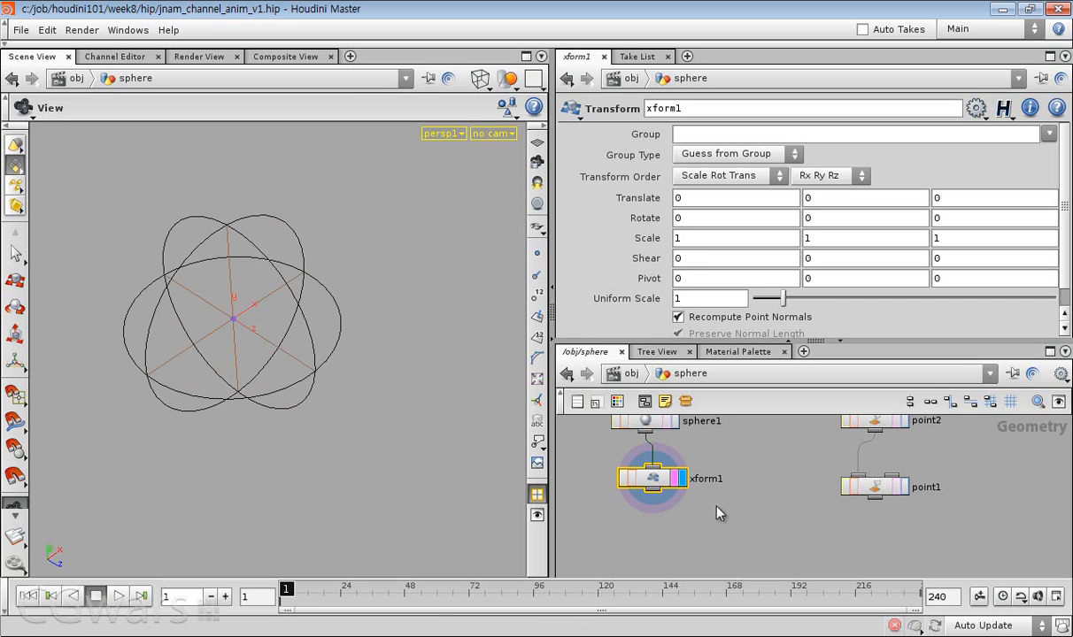
key("Return")
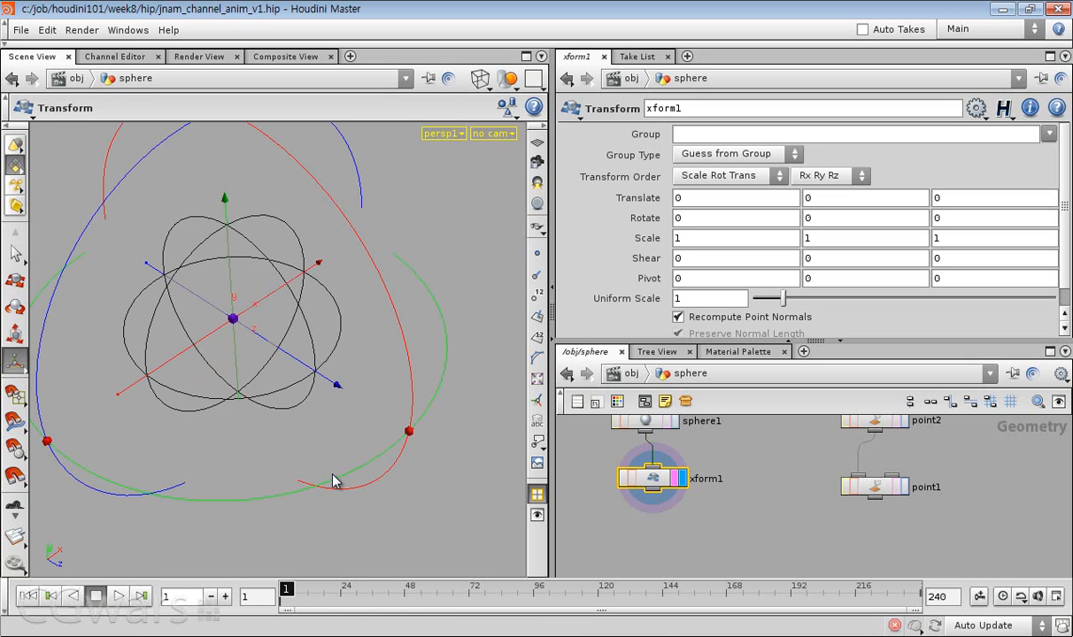
left_click(980, 597)
- Try moving the sphere along Z to about 0.28 at frame 1 and -1.05 at frame 48, and reset Z translate to 0 at frame 1
left_click_drag(338, 381, 364, 400)
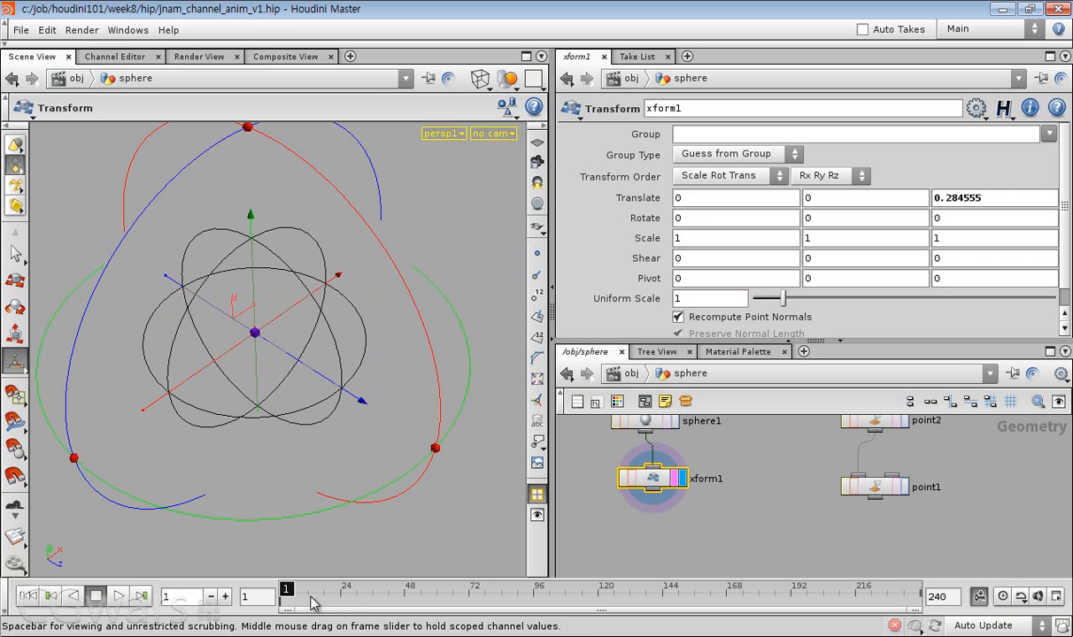
left_click_drag(286, 590, 405, 589)
left_click_drag(363, 398, 296, 435)
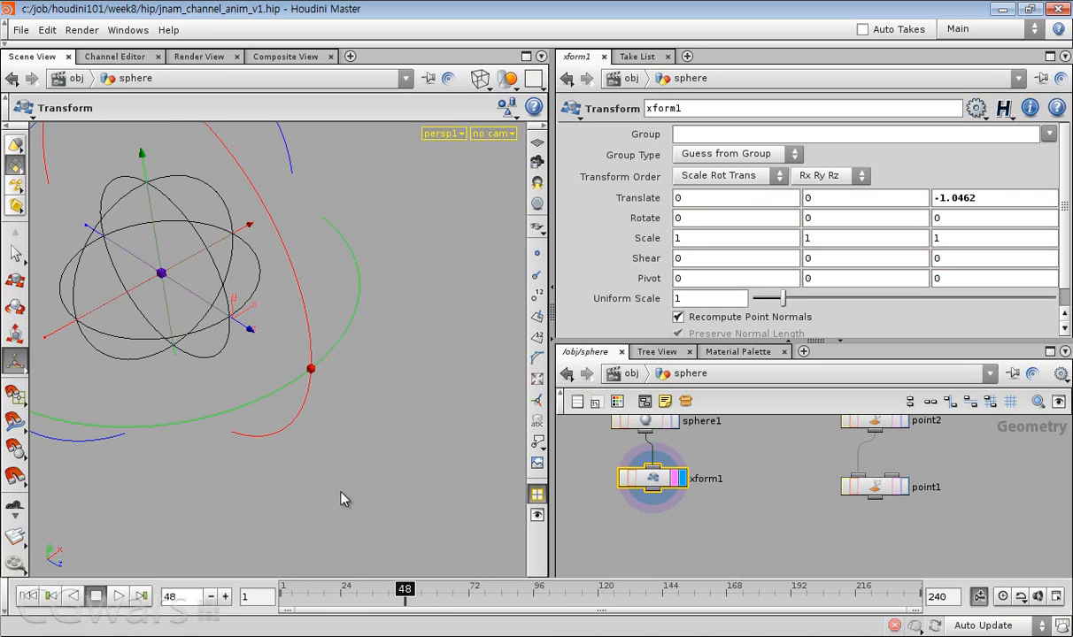
left_click(285, 589)
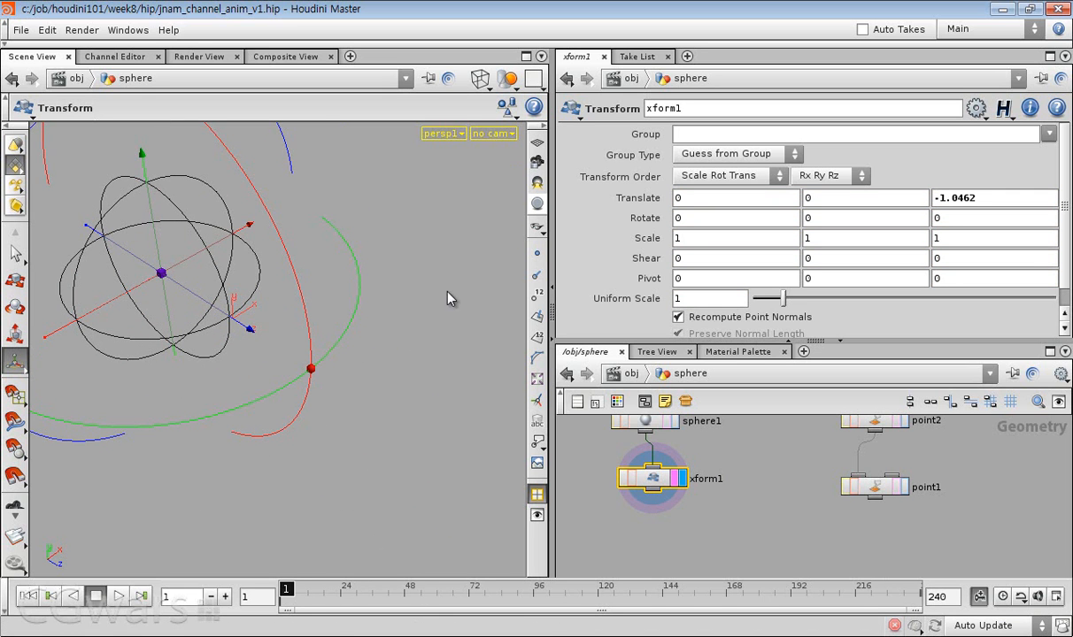
left_click_drag(977, 197, 817, 204)
type("0")
key("Return")
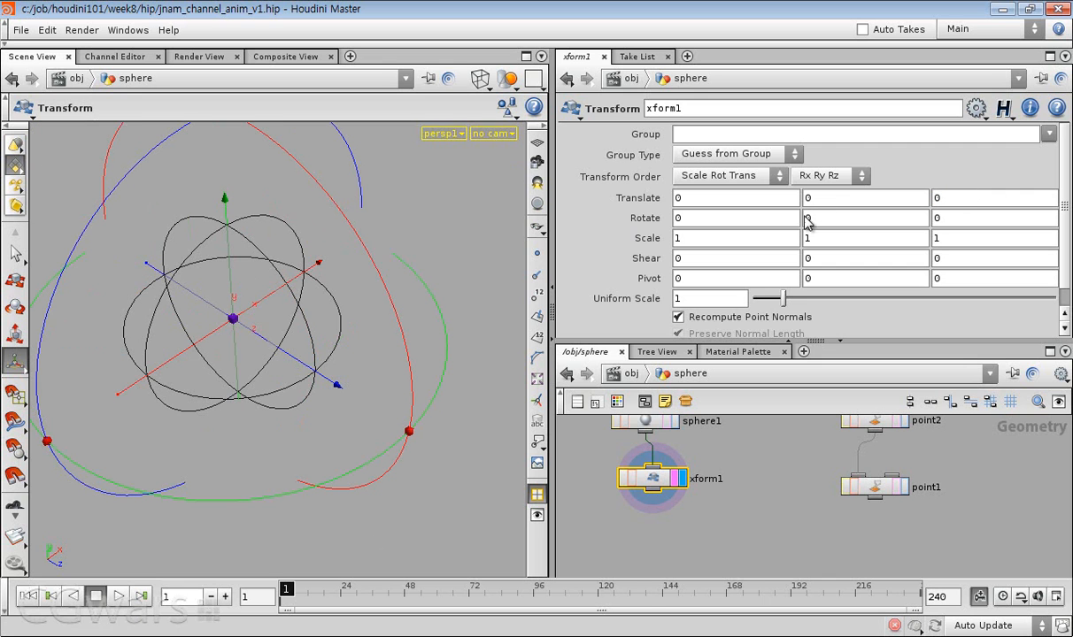
- Keyframe xform1's Translate, Rotate, Scale, Shear and Pivot at frame 1, scrub the timeline to frame 130 and return to frame 1
left_click(640, 197, "alt")
left_click(644, 218, "alt")
left_click(634, 238, "alt")
left_click(642, 257, "alt")
left_click(640, 279, "alt")
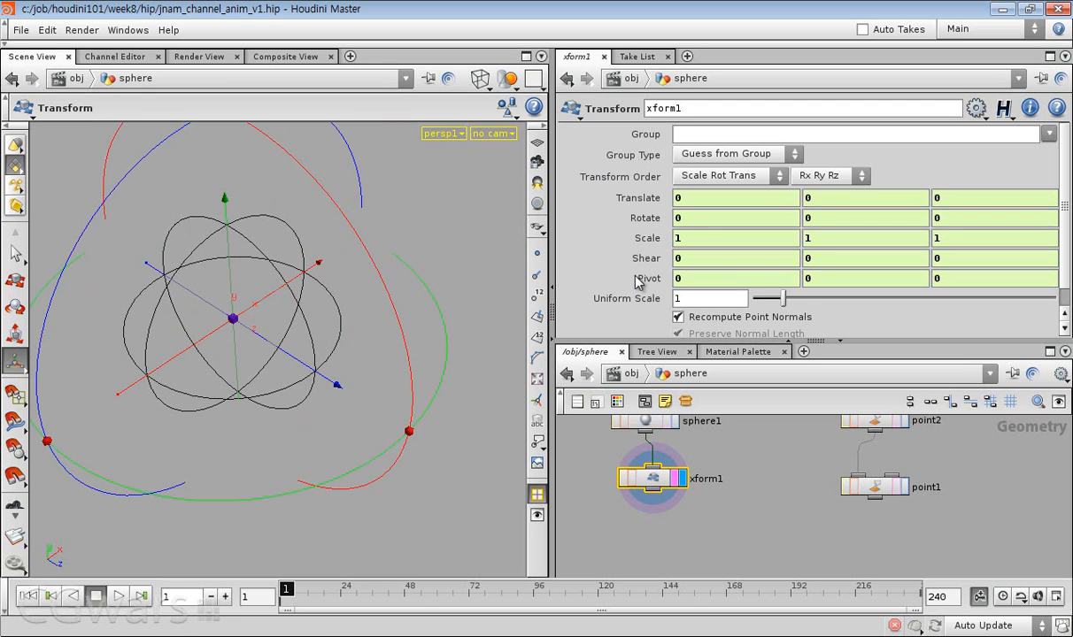
left_click_drag(296, 596, 407, 600)
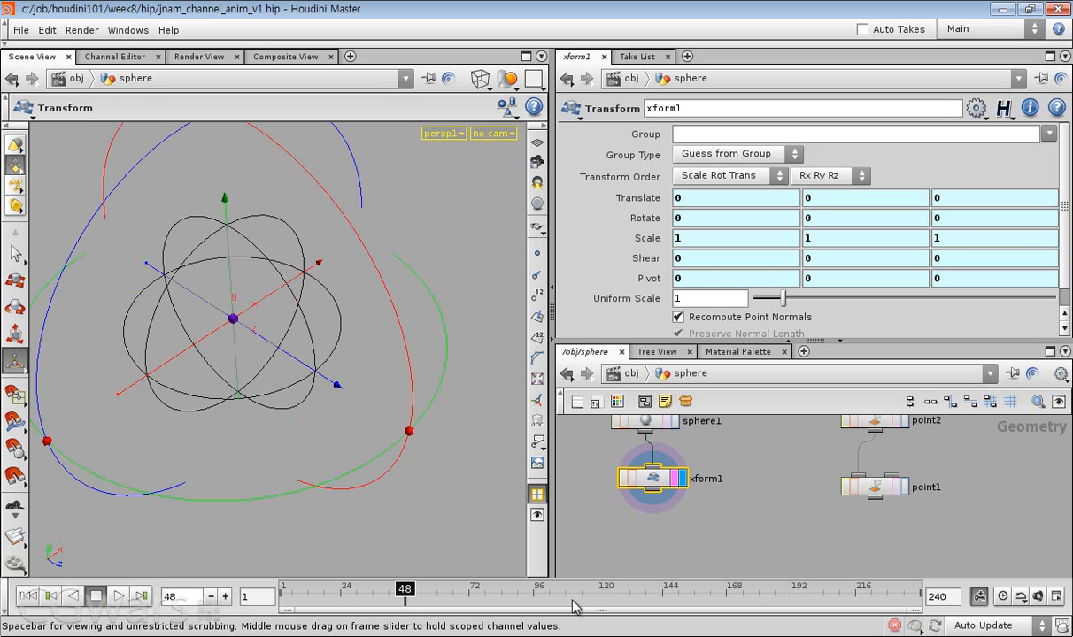
left_click_drag(339, 602, 625, 614)
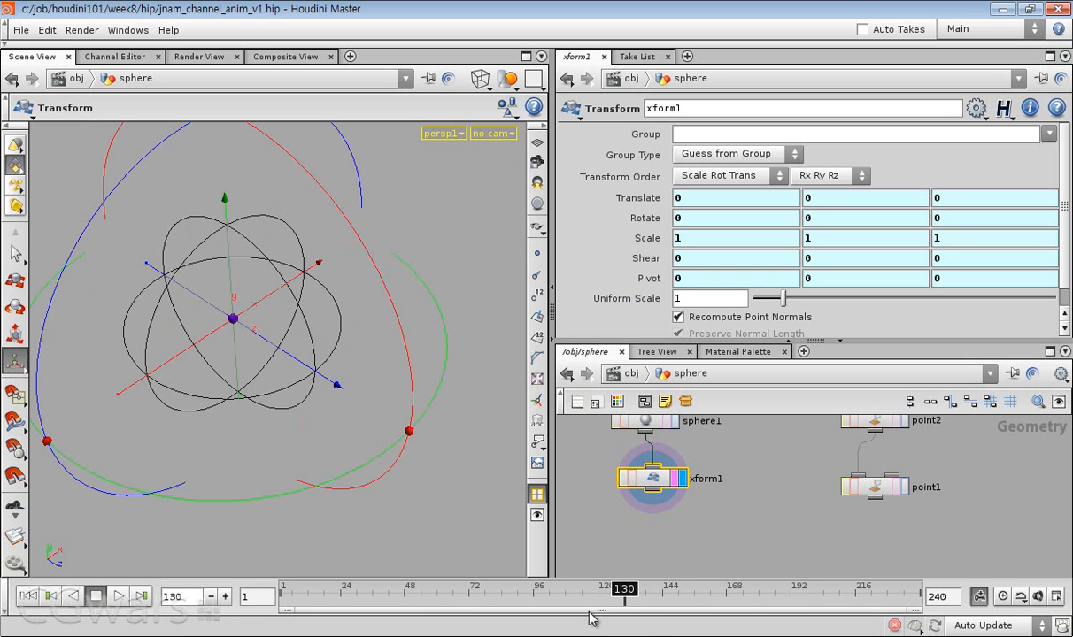
key("ctrl+Up")
- Go up to the object level and hide the sphere object
left_click(950, 508)
middle_click_drag(736, 490, 739, 494)
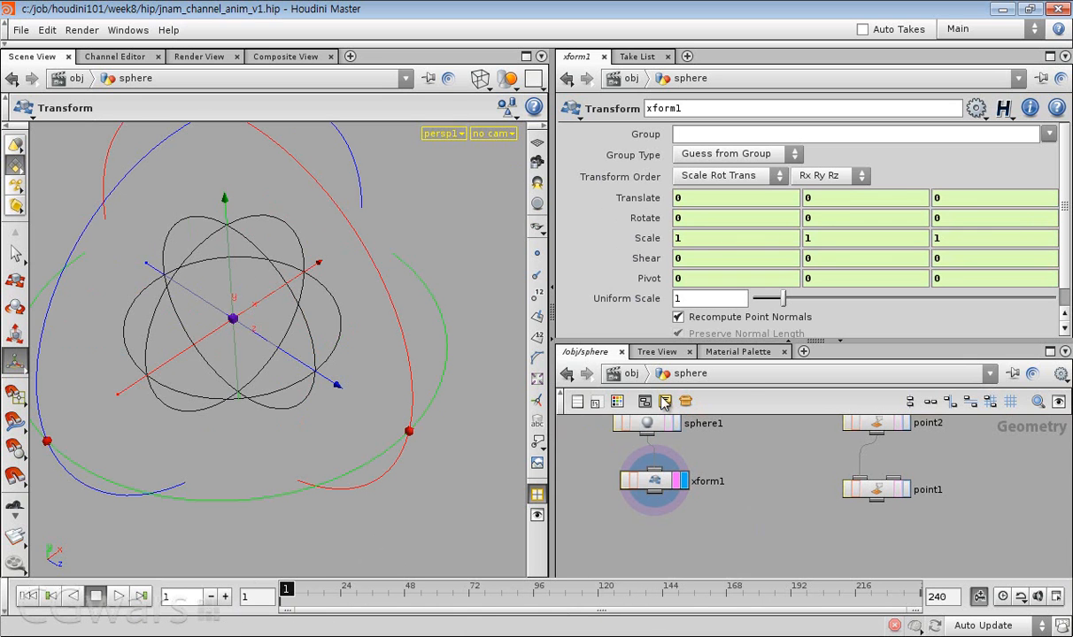
left_click(639, 377)
double_click(625, 481)
left_click(650, 517)
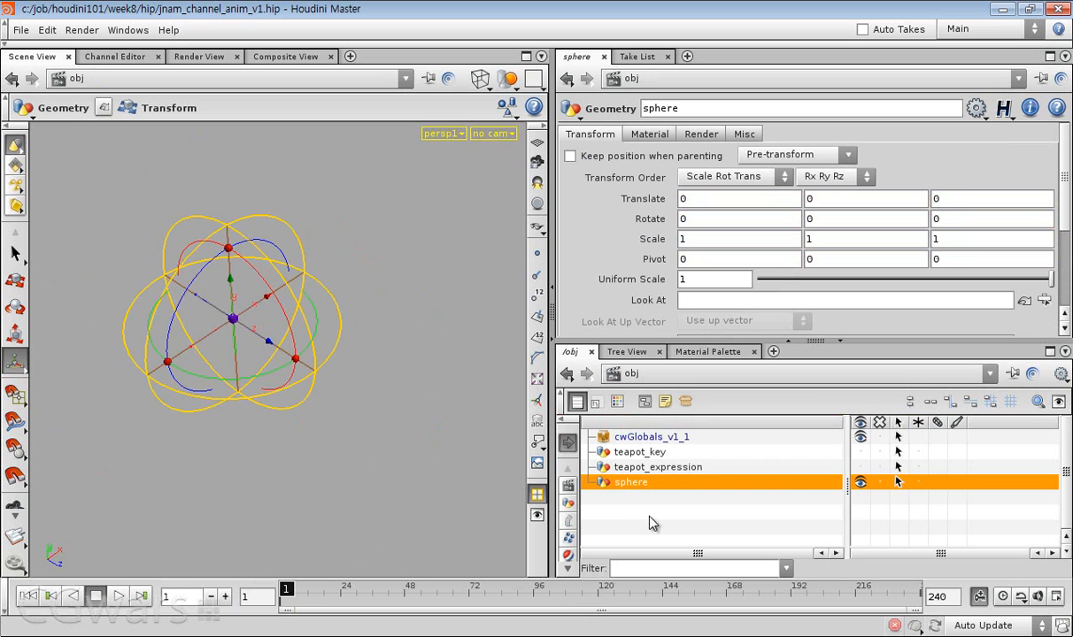
left_click(626, 523)
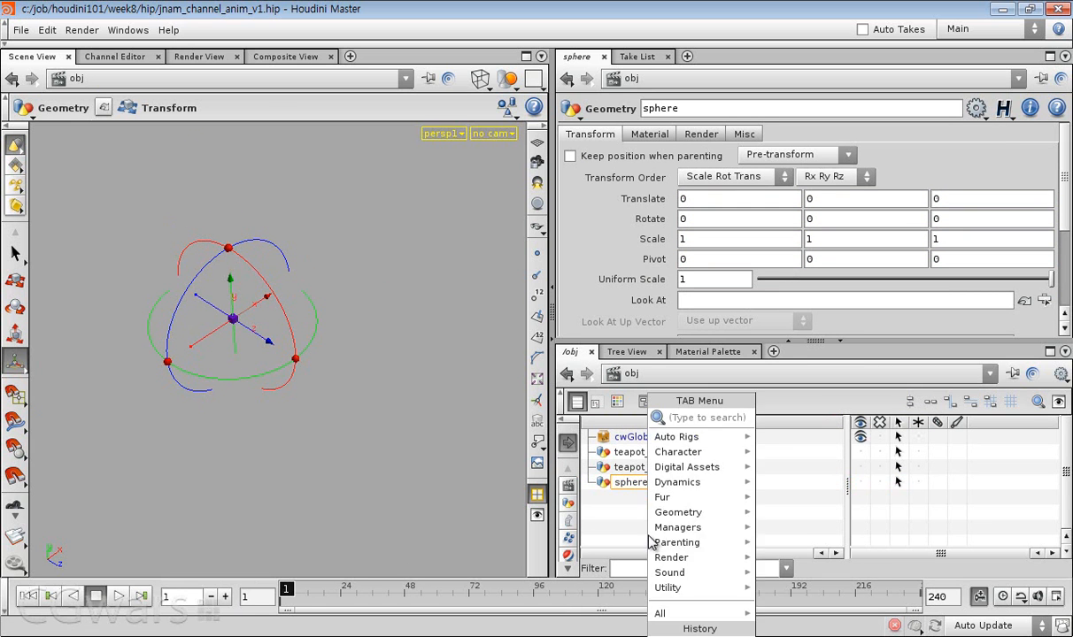
- Reveal the shelf tools and create a Utah Teapot platonic solid at the origin
left_click(188, 43)
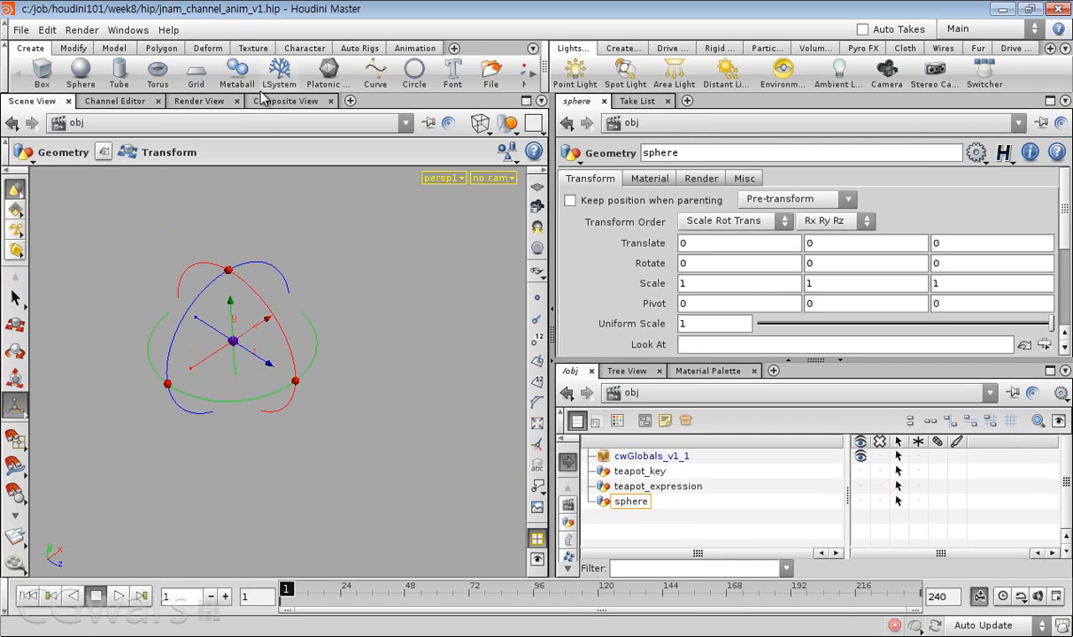
left_click(328, 71)
left_click(339, 151)
left_click(341, 258)
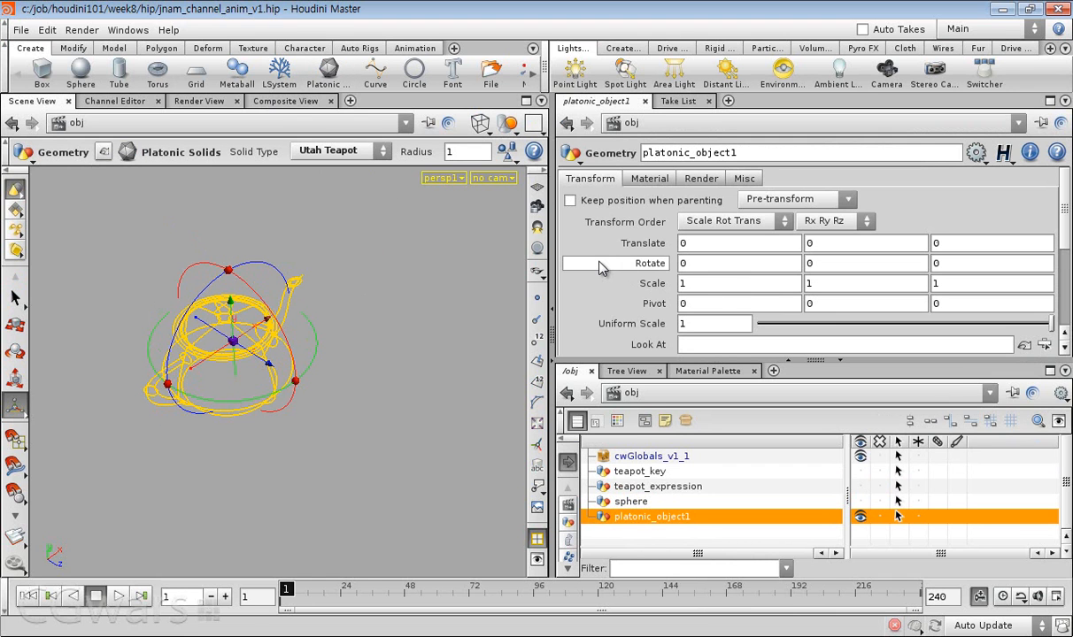
- Keyframe the teapot's Translate, Rotate and Scale at frame 1, and at frame 28 with translate Y about 0.22 and Z about 0.72
key("k")
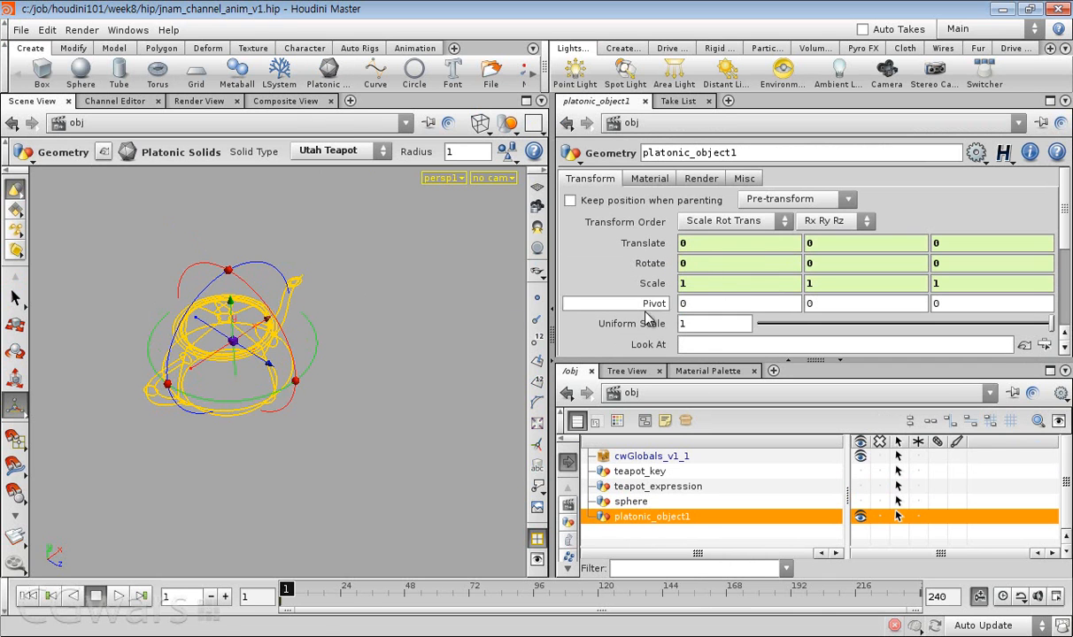
left_click_drag(284, 589, 351, 591)
left_click_drag(297, 368, 354, 422)
left_click_drag(285, 331, 295, 326)
key("k")
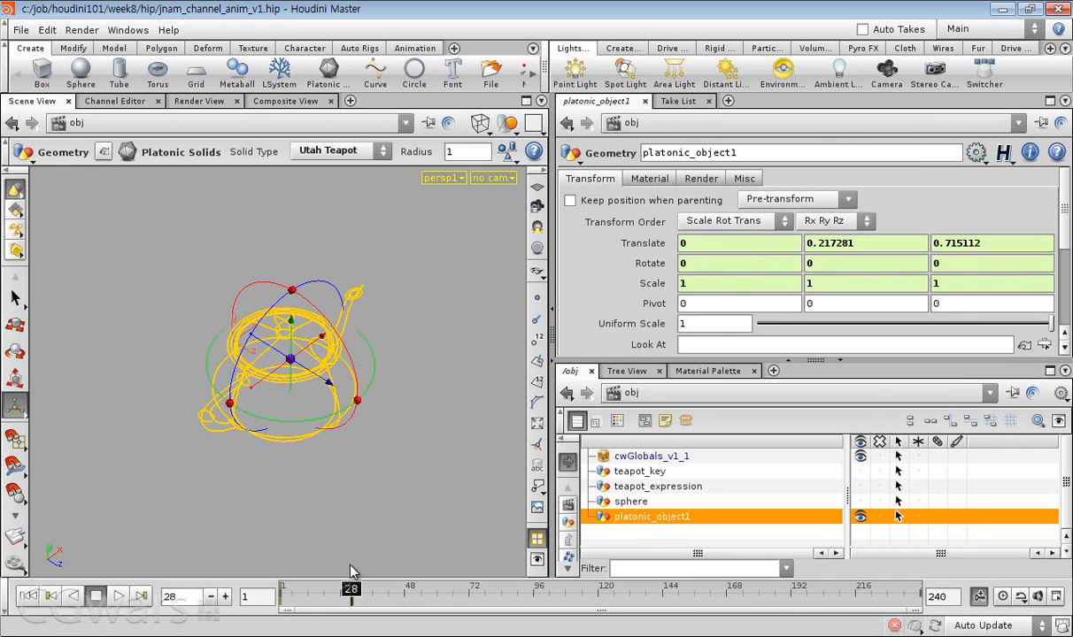
- Auto-key the teapot at frame 63 with Z about 0.52, and near frame 96 with X about -0.51 and Y about 0.85
left_click_drag(352, 591, 447, 599)
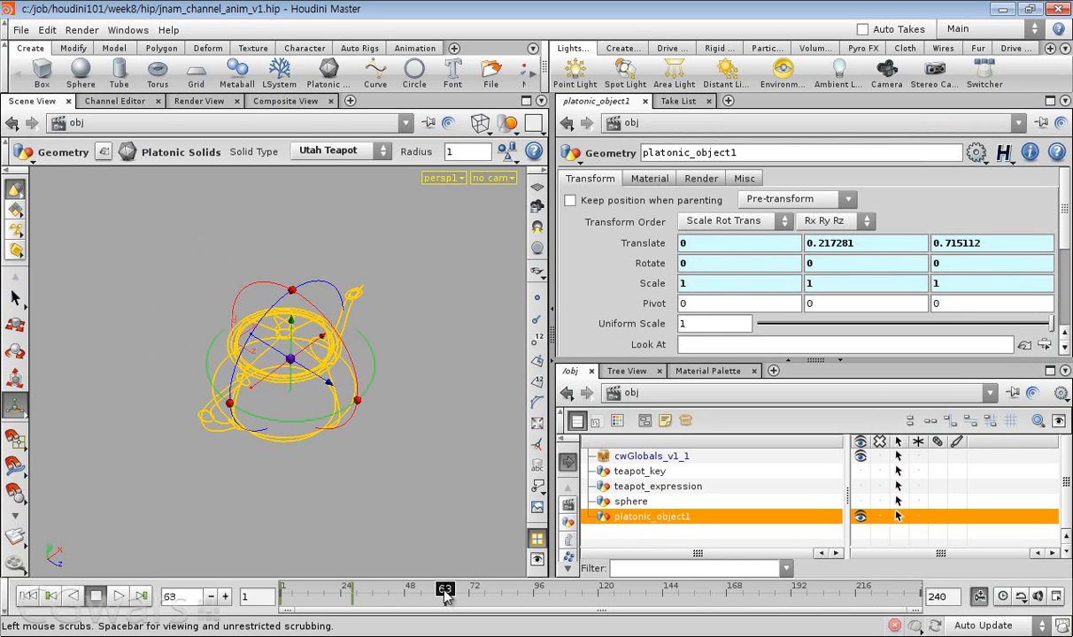
left_click_drag(308, 368, 320, 392)
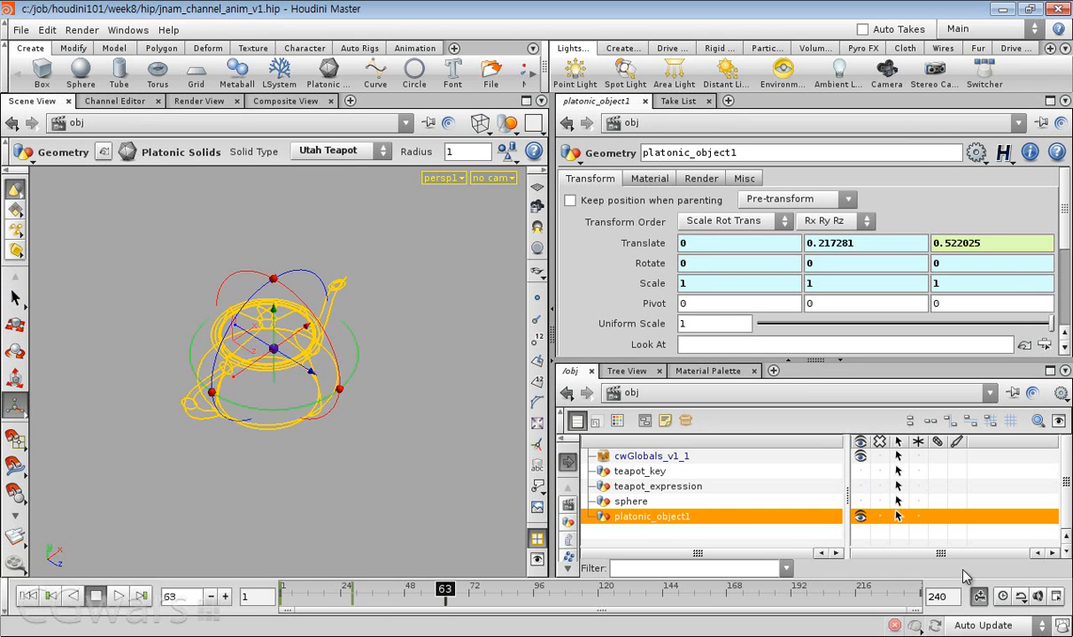
left_click_drag(301, 343, 222, 271)
left_click(530, 591)
- Auto-key the teapot at frame 137 with Z about 1.02, and at frame 180 with Y about 1.2 and Z about 0.48
left_click(644, 591)
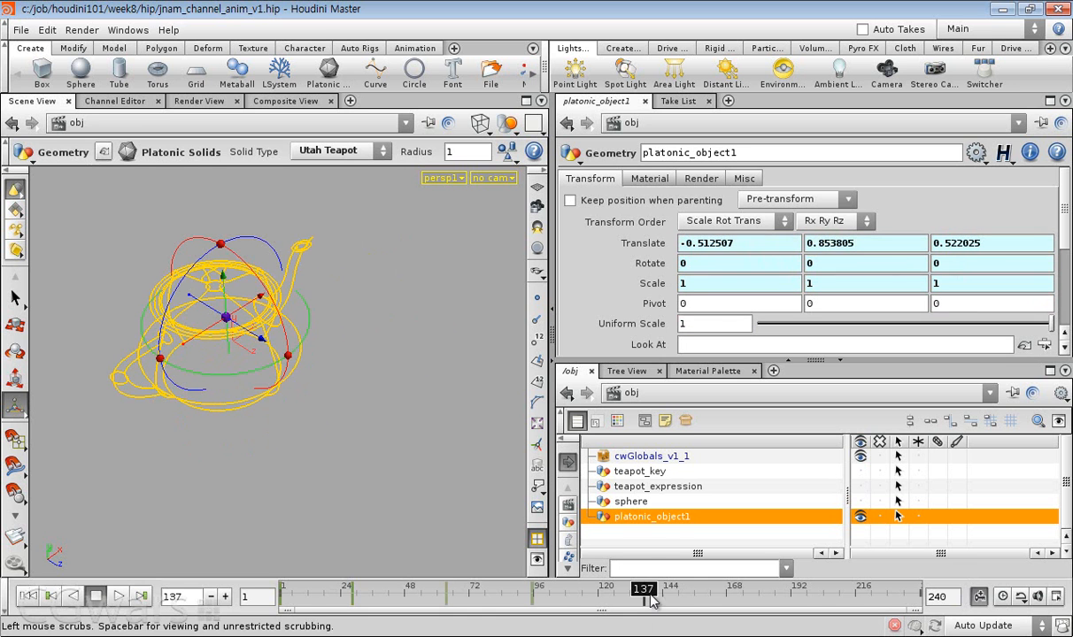
left_click_drag(261, 348, 312, 371)
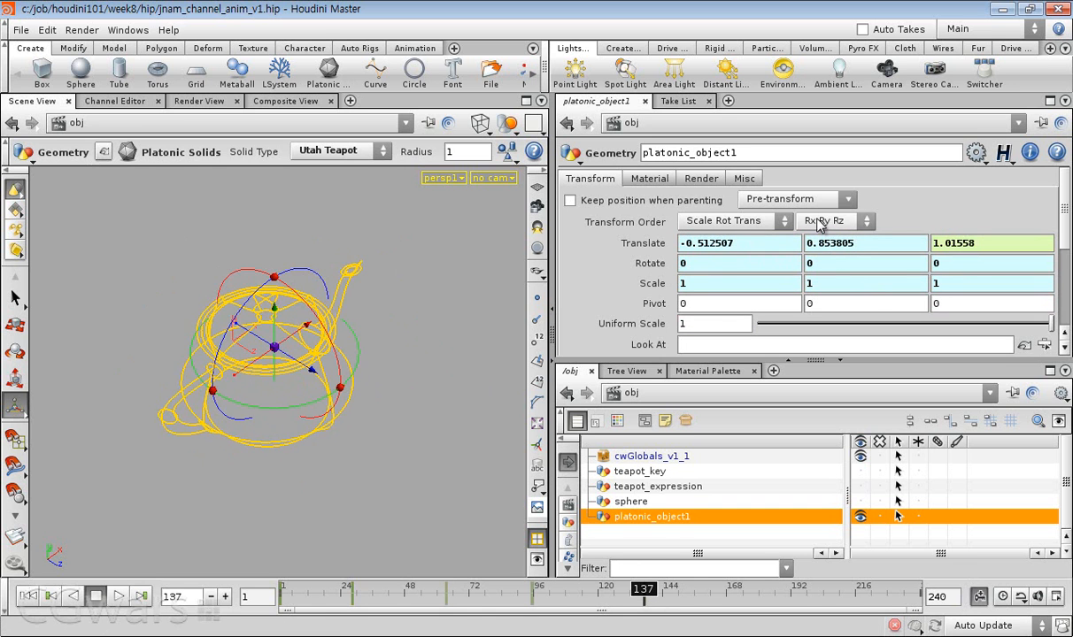
left_click(758, 588)
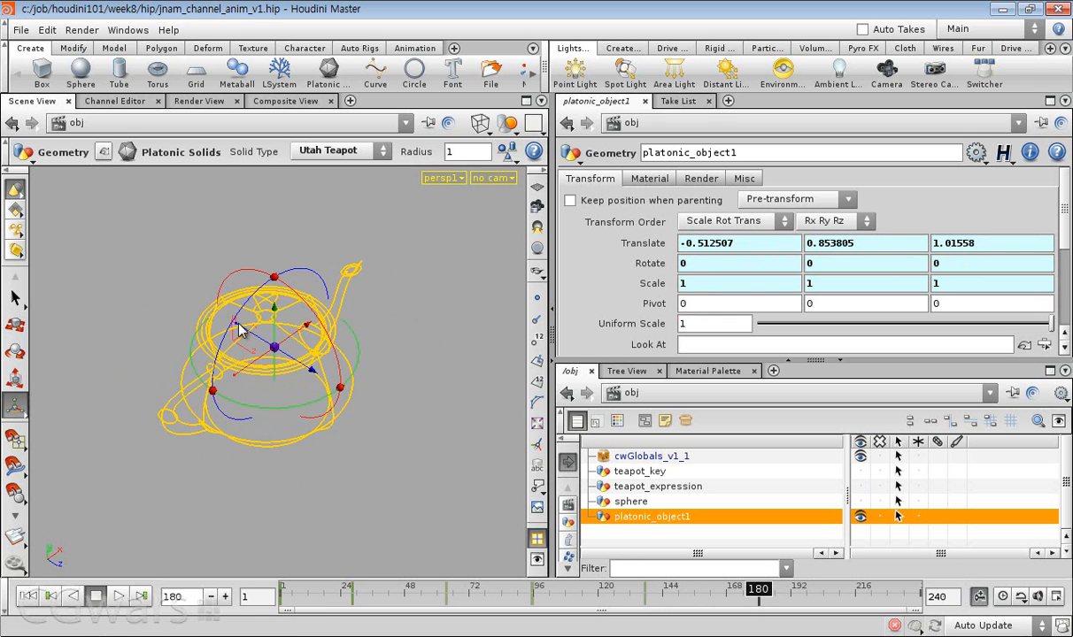
left_click_drag(263, 340, 233, 286)
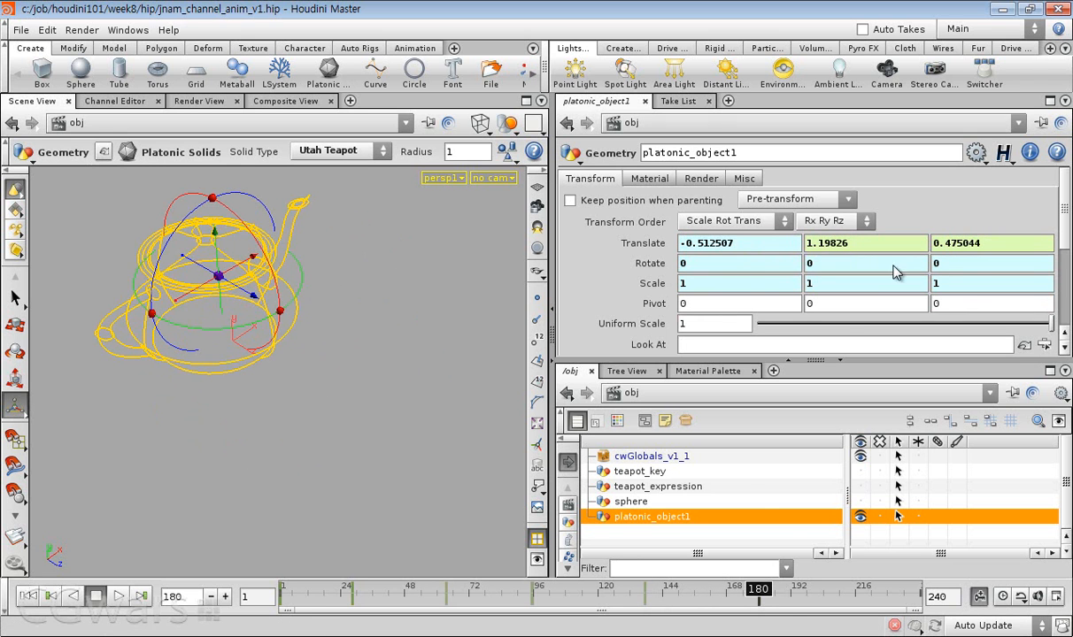
- At frame 240, auto-key the teapot's translation to about -0.6, 1.36, 0.75 and its rotation to about -13.1, -21.8, 9.3
left_click_drag(781, 599, 1008, 598)
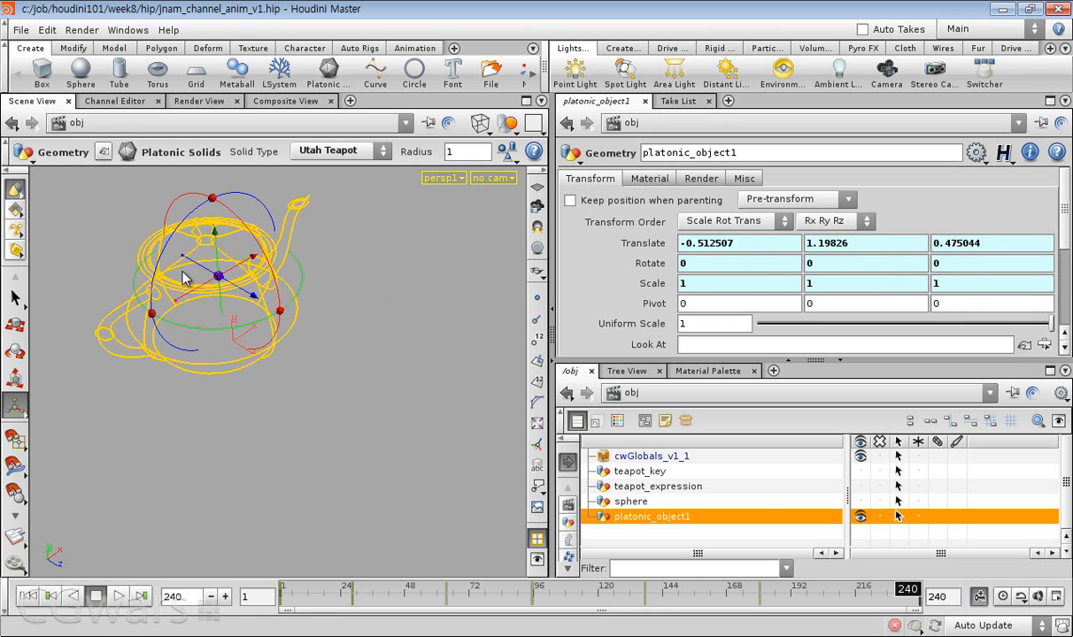
left_click_drag(190, 295, 151, 316)
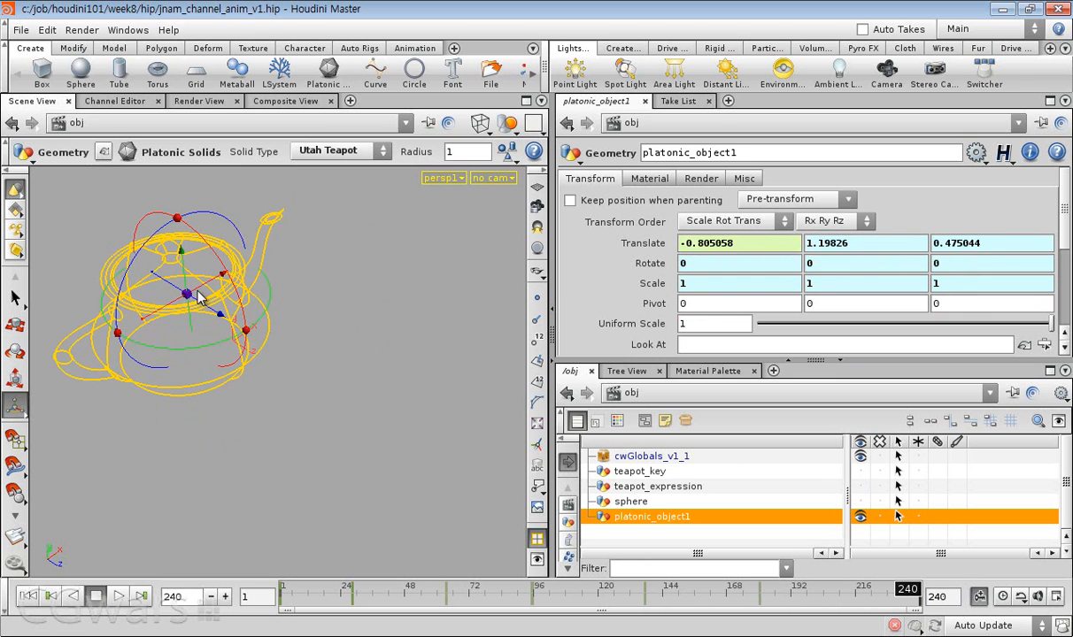
left_click_drag(218, 315, 240, 329)
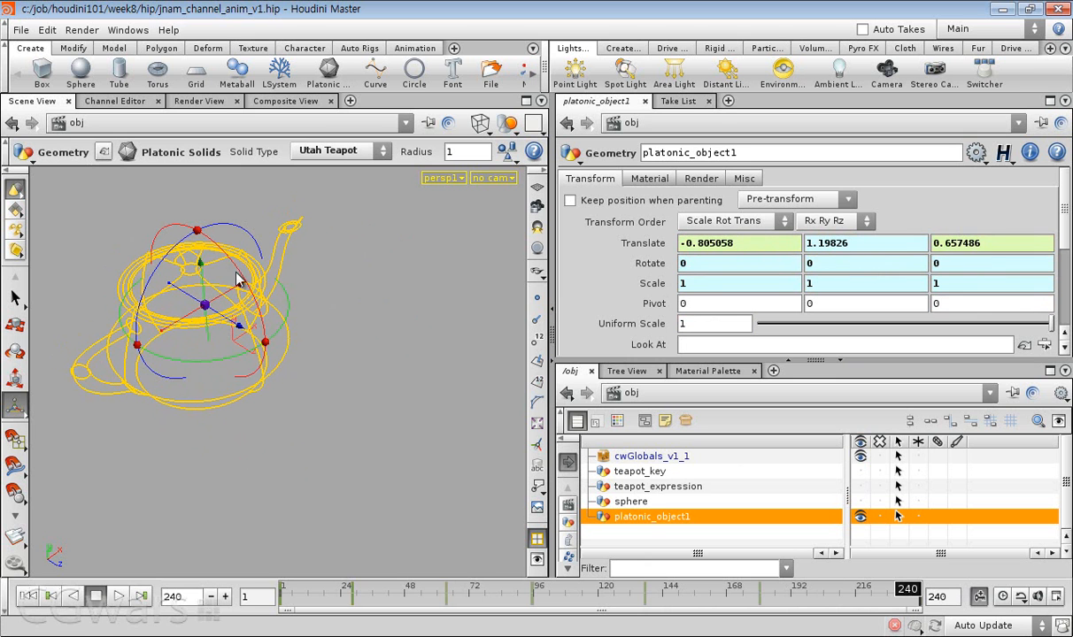
left_click_drag(202, 268, 213, 249)
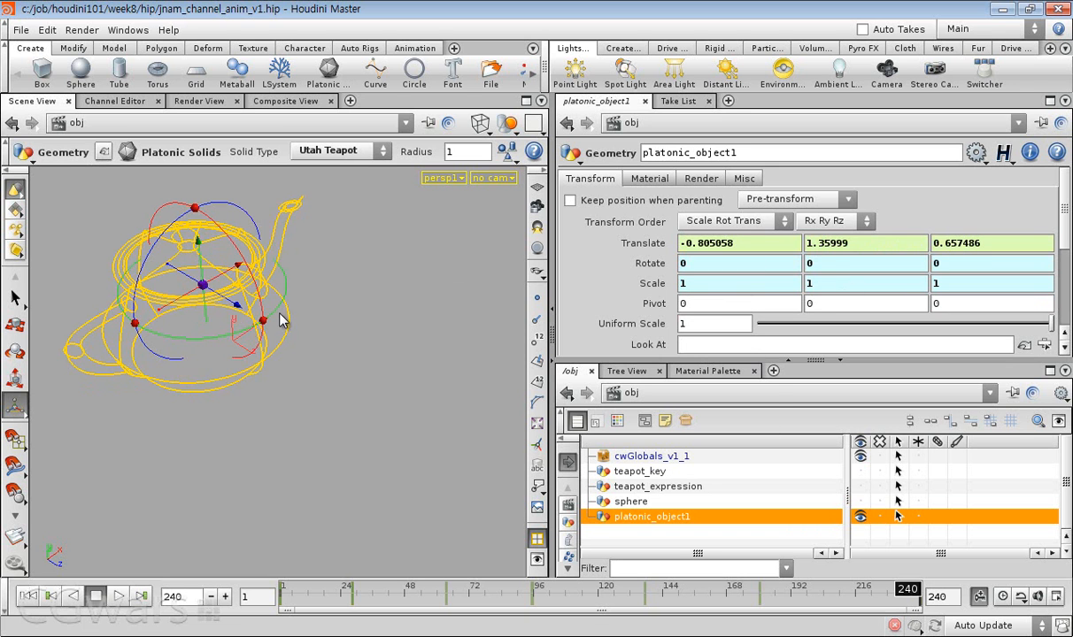
left_click_drag(227, 341, 531, 317)
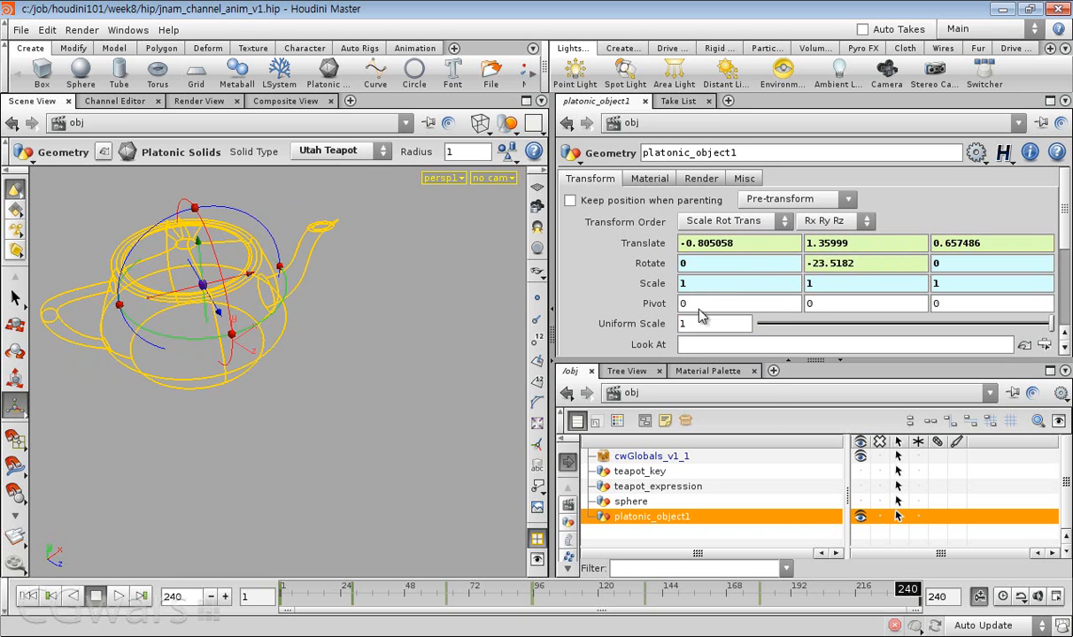
left_click_drag(249, 275, 287, 212)
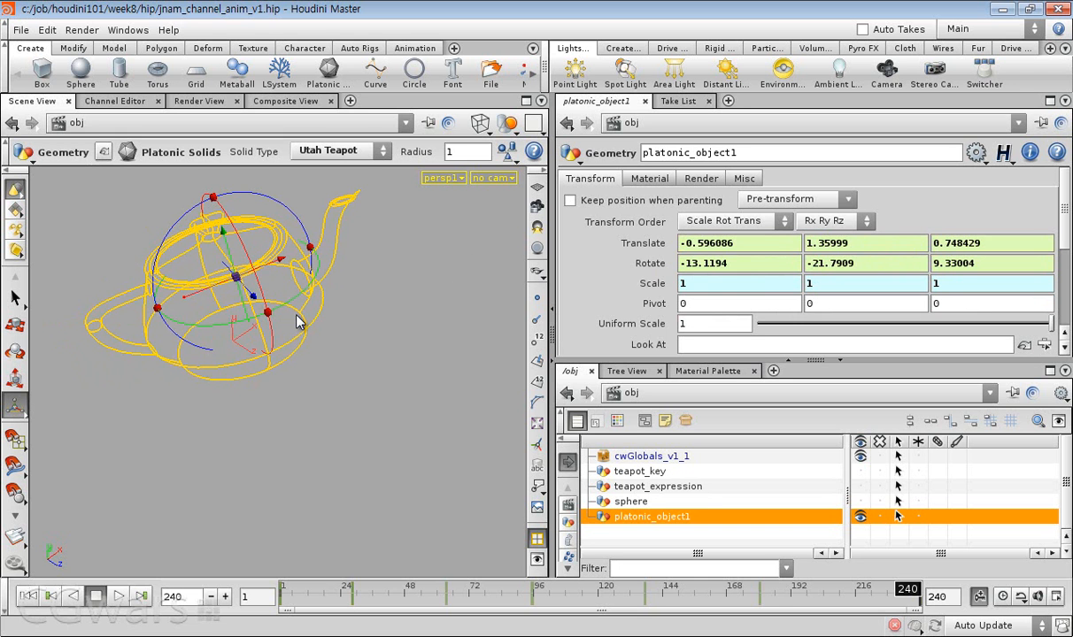
- Scrub through the teapot animation and examine its Translate curves in a Channel Editor window, closing the window when done
left_click_drag(405, 591, 925, 592)
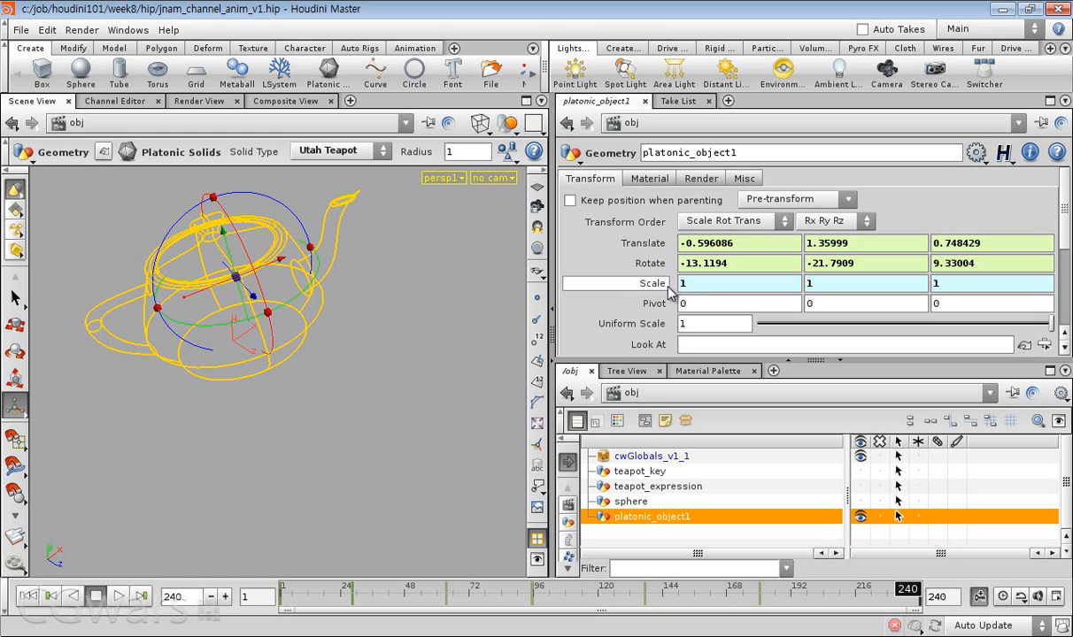
left_click(644, 242, "shift")
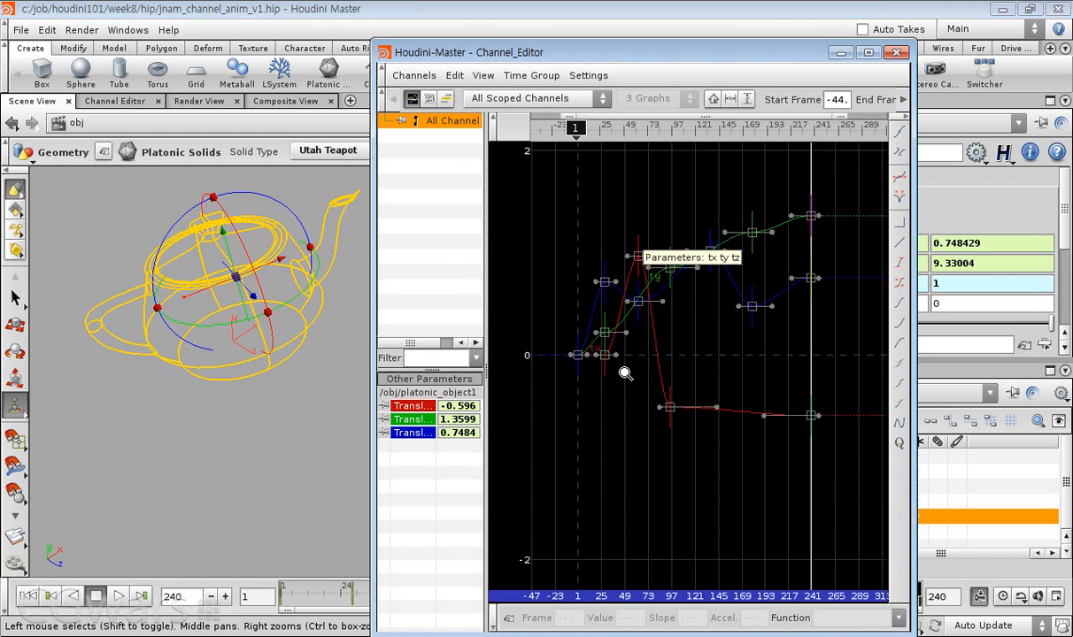
left_click_drag(567, 431, 854, 199)
left_click(783, 184)
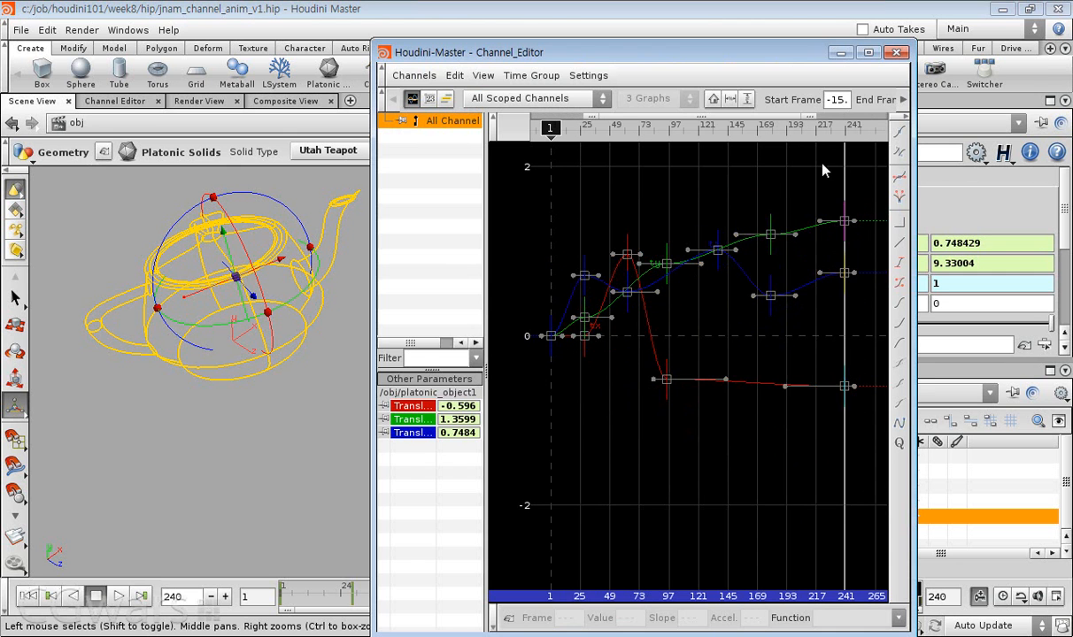
left_click(894, 52)
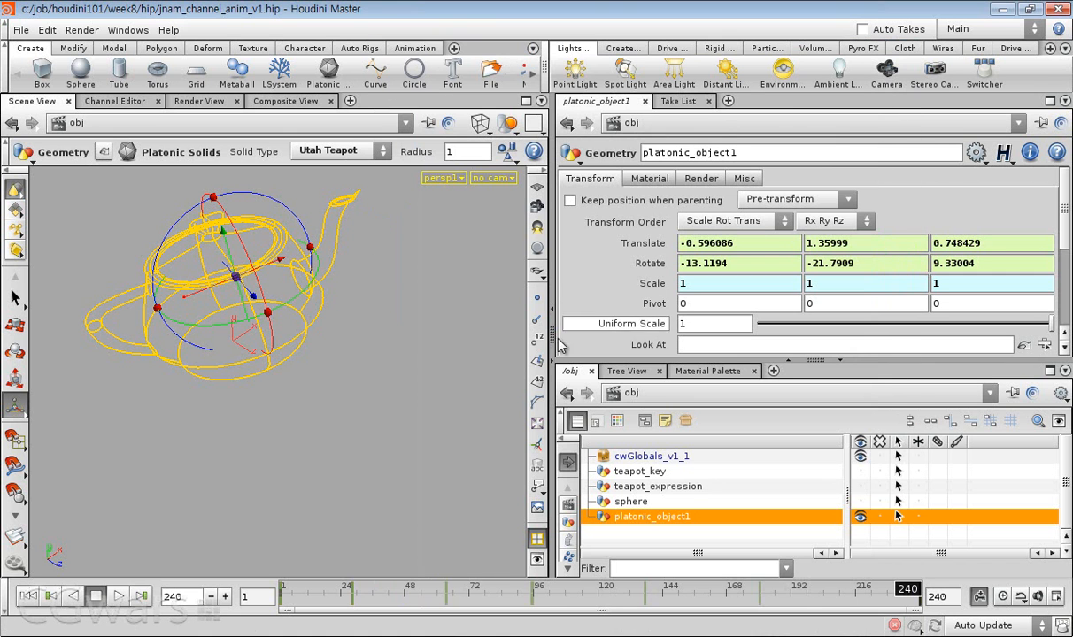
- Play through the teapot's motion by scrubbing to frame 154, and widen the parameter and network area
left_click_drag(324, 591, 622, 598)
left_click_drag(552, 487, 398, 498)
left_click_drag(293, 598, 689, 591)
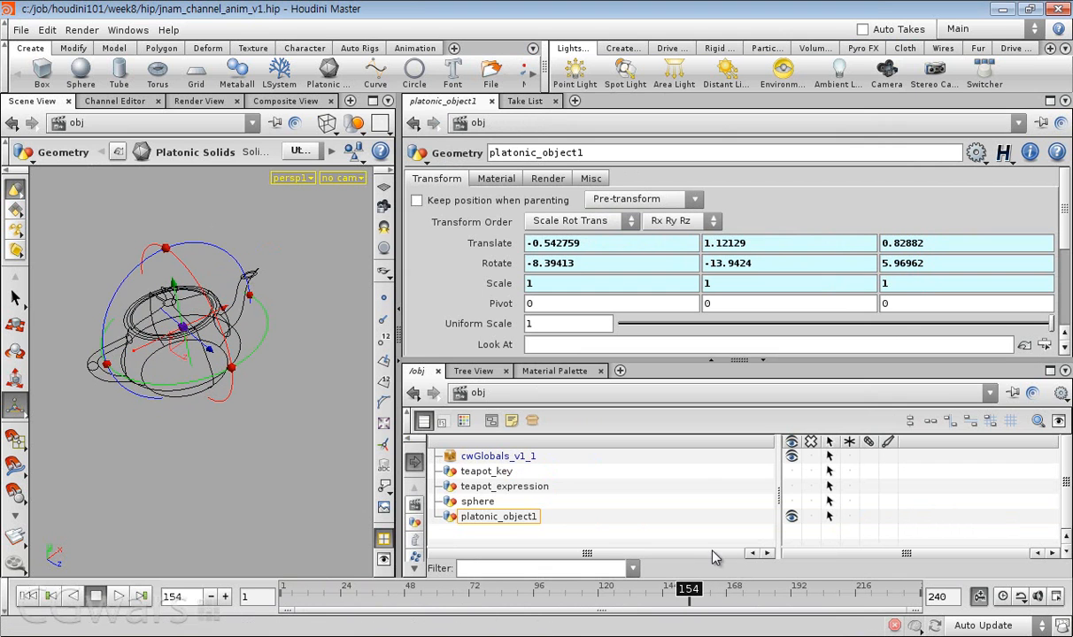
- Deselect the teapot, enter the sphere object's network and enlarge the network area
left_click(452, 519)
left_click(451, 541)
left_click(451, 518)
left_click(452, 530)
double_click(453, 505)
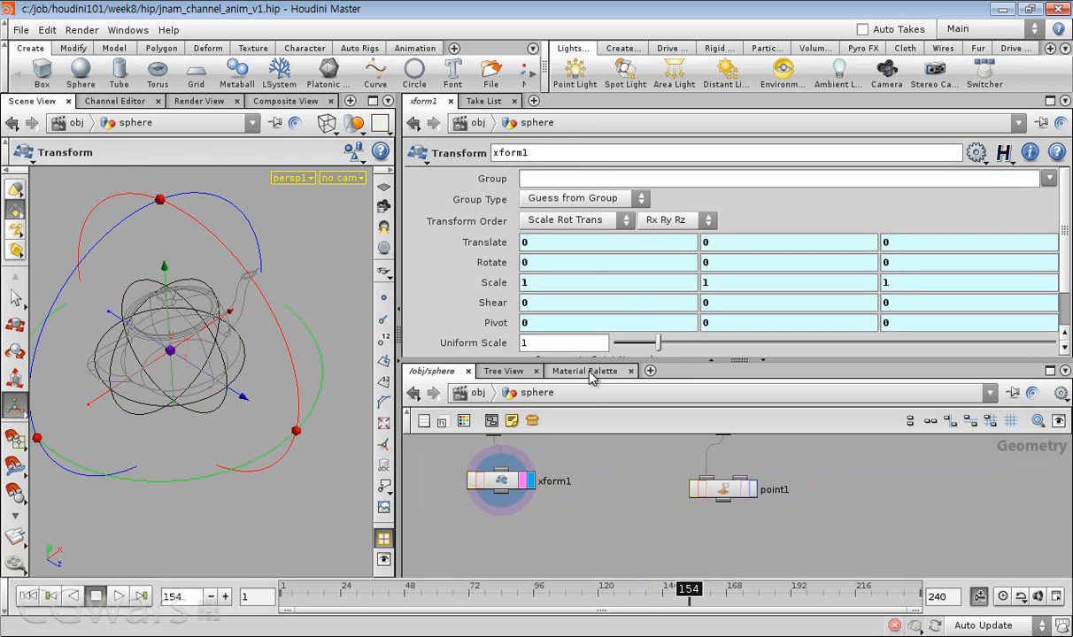
left_click_drag(590, 360, 589, 287)
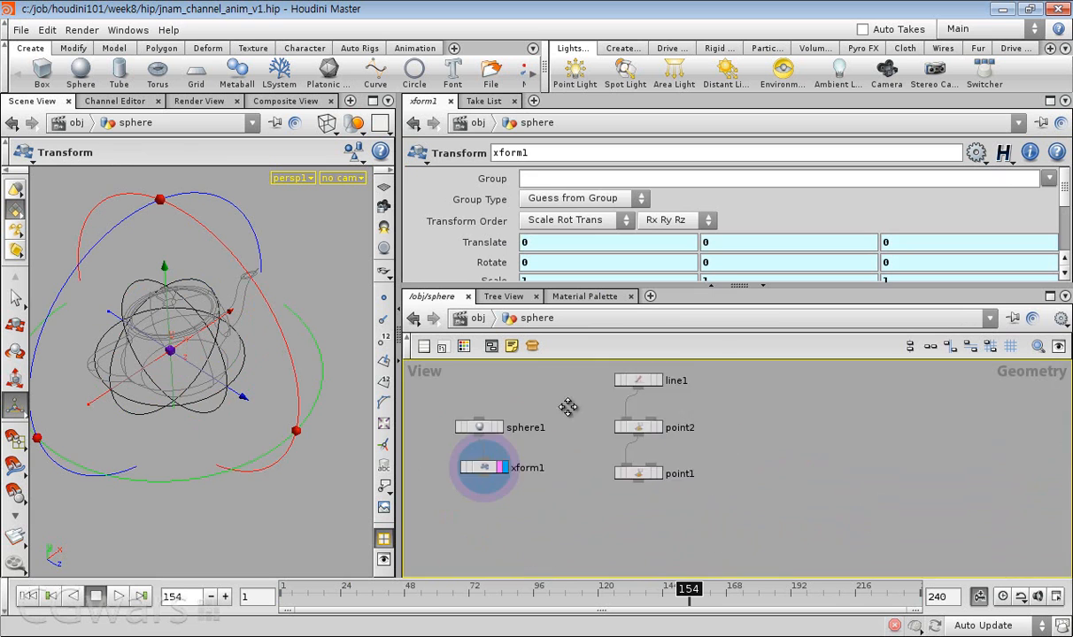
- Examine point1's Color expressions and the underlying expressions of xform1's Translate and Rotate channels, restoring the value display
left_click(656, 421)
left_click(662, 489)
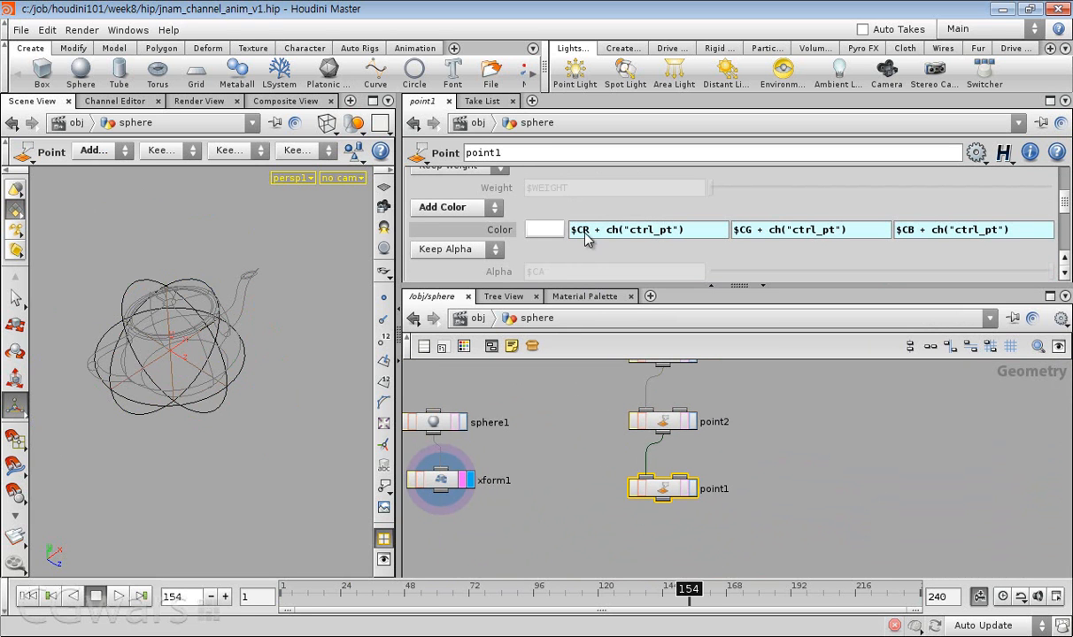
left_click(545, 428)
left_click(441, 480)
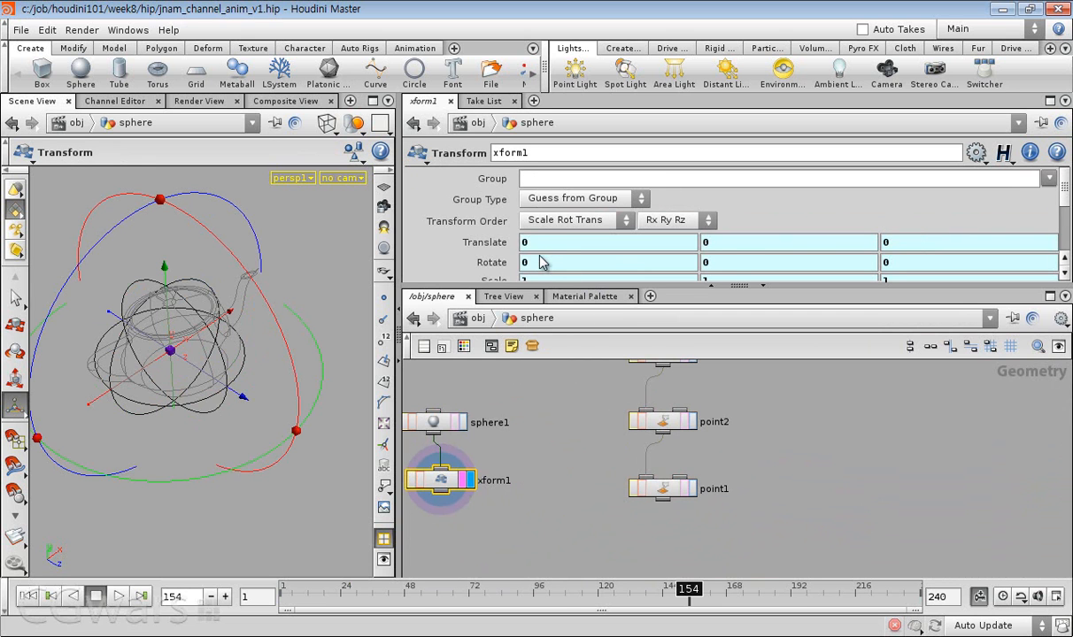
left_click(503, 243)
left_click(484, 266)
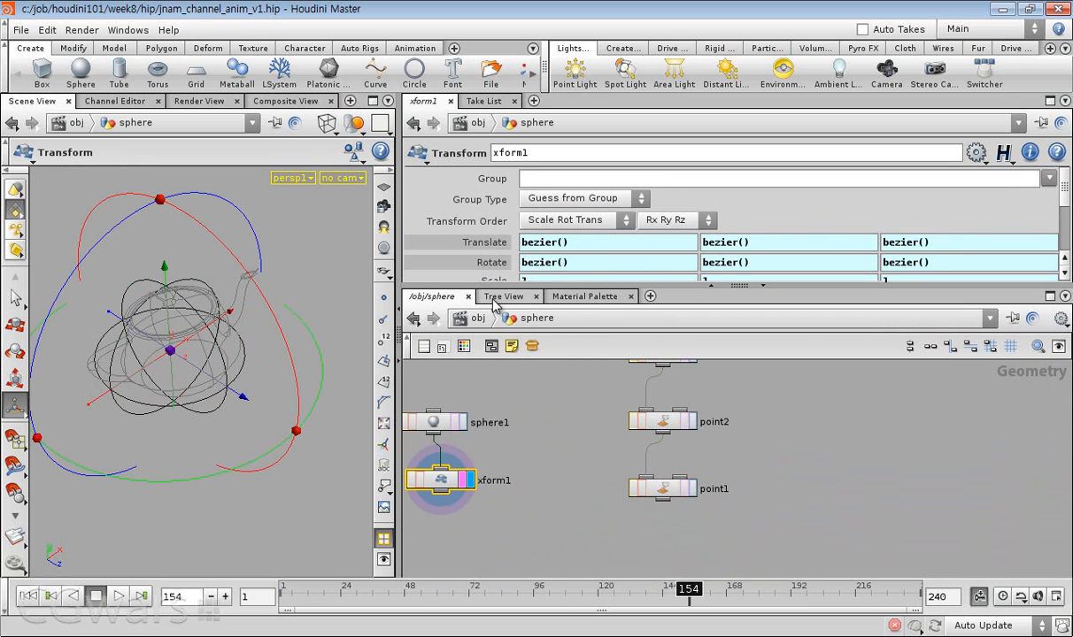
left_click(487, 243)
left_click(487, 263)
scroll(552, 512, "down", 2)
scroll(550, 506, "up", 1)
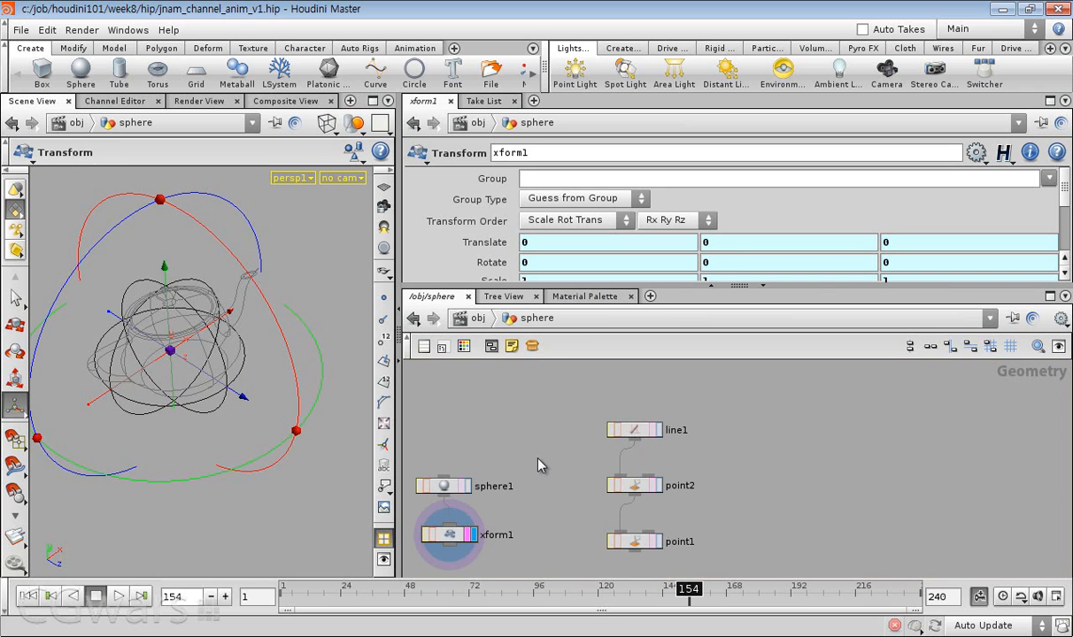